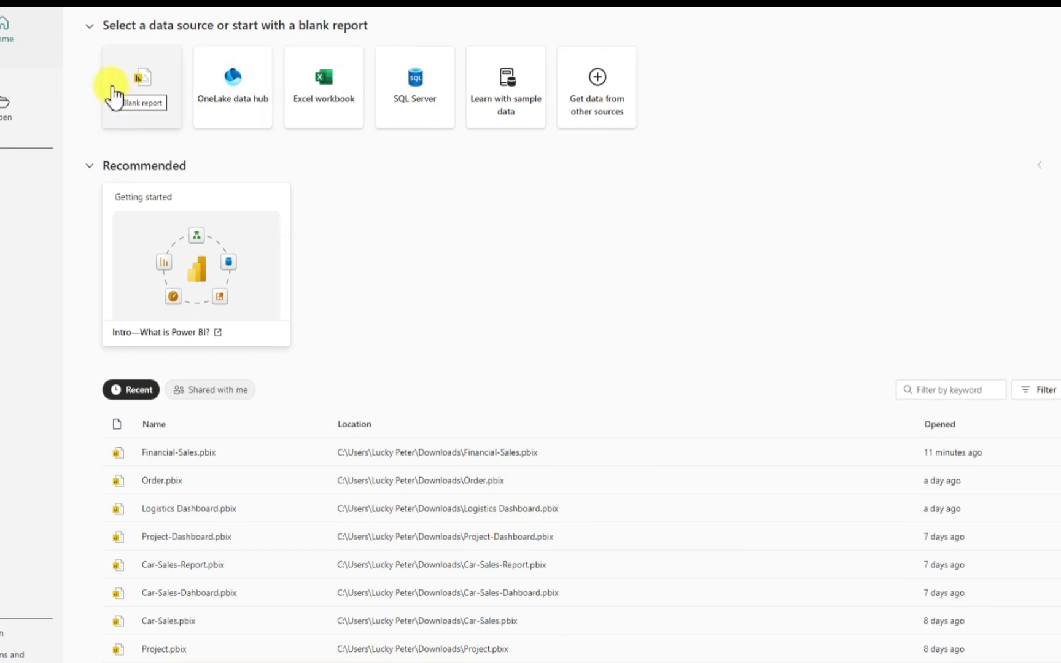
Create a new blank report
left_click(154, 94)
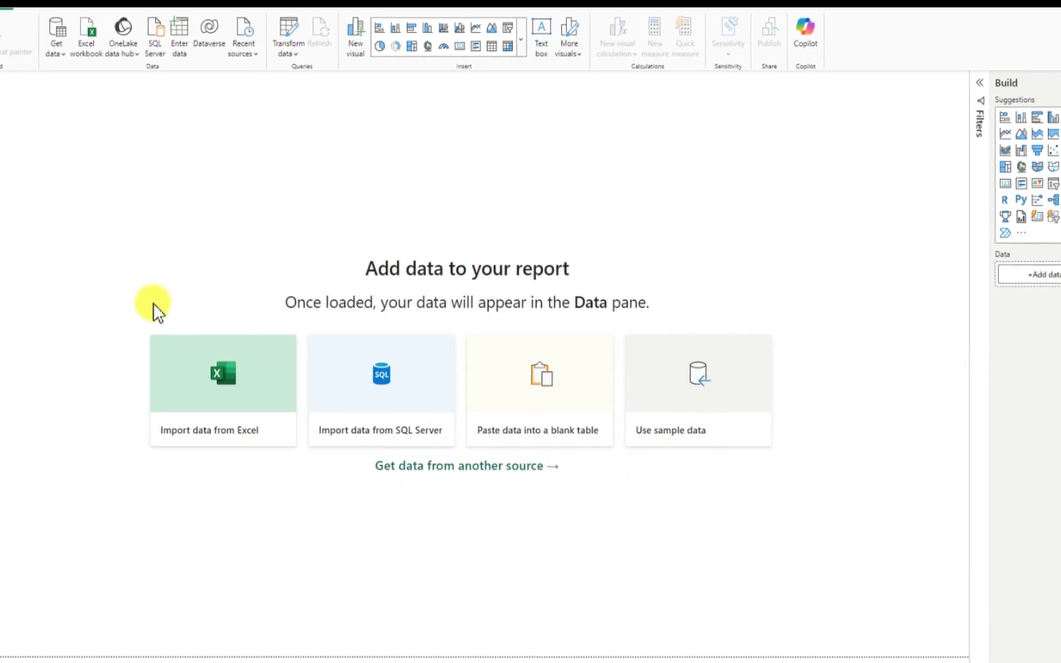
left_click(58, 32)
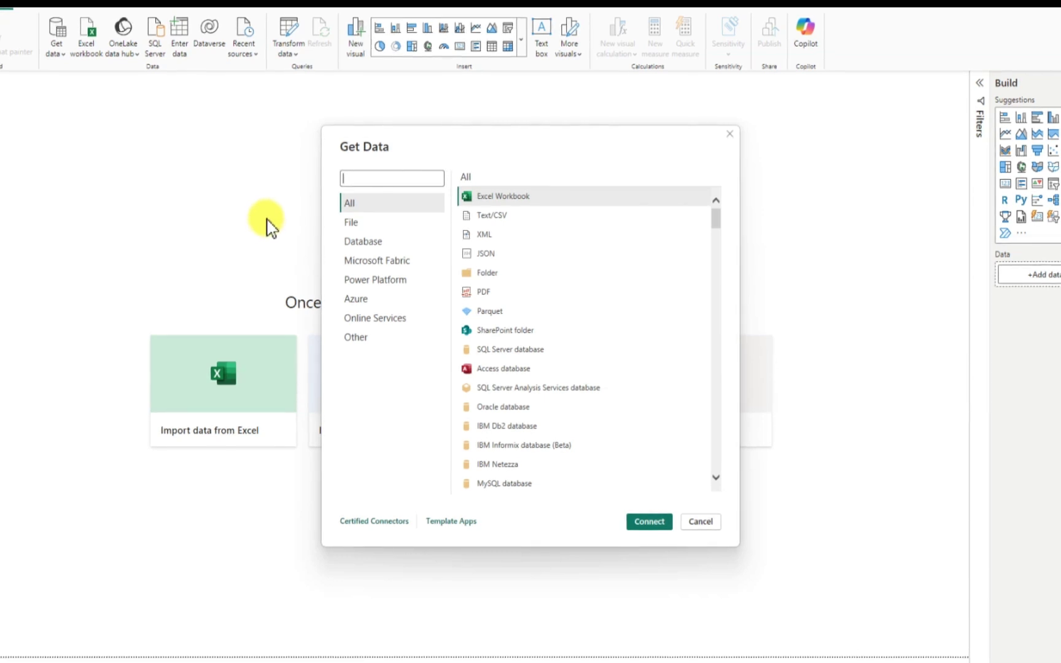
left_click(497, 217)
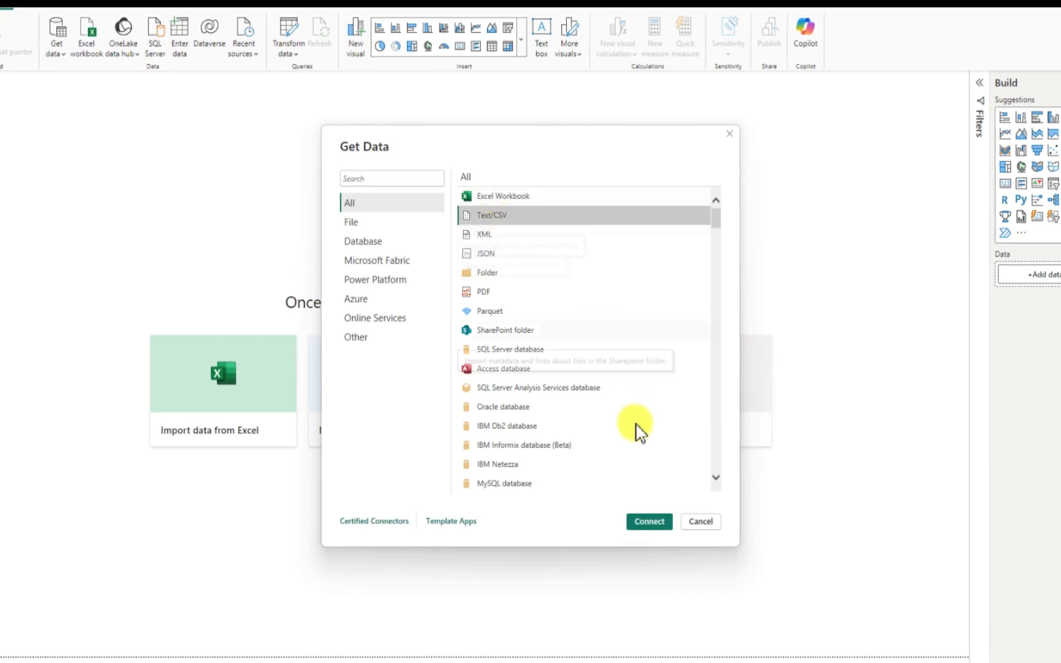
left_click(651, 522)
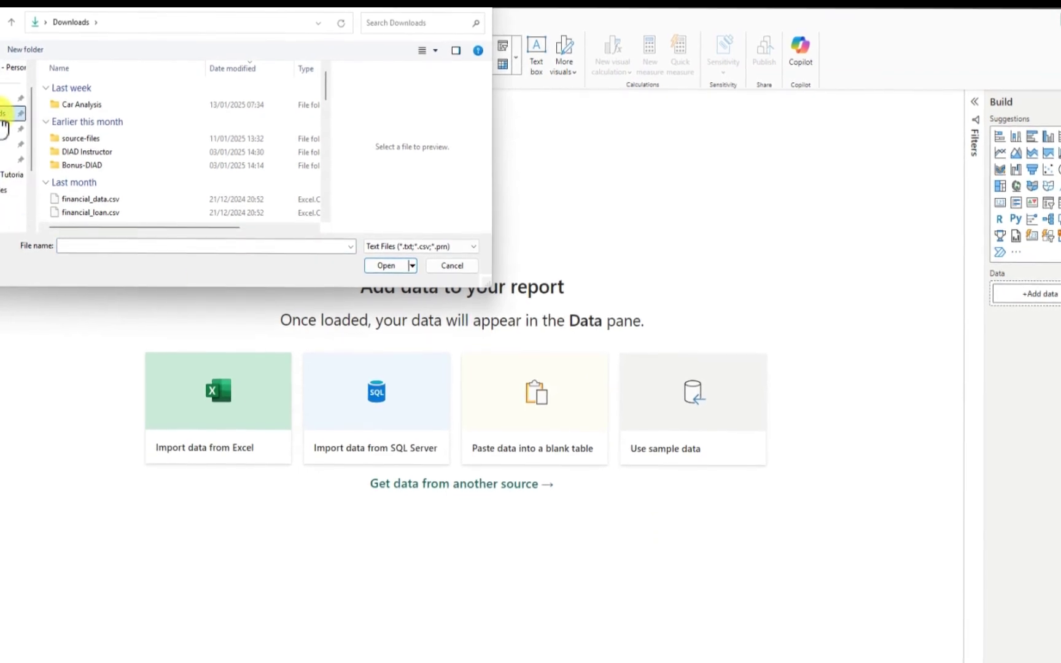
scroll(191, 131, "down", 3)
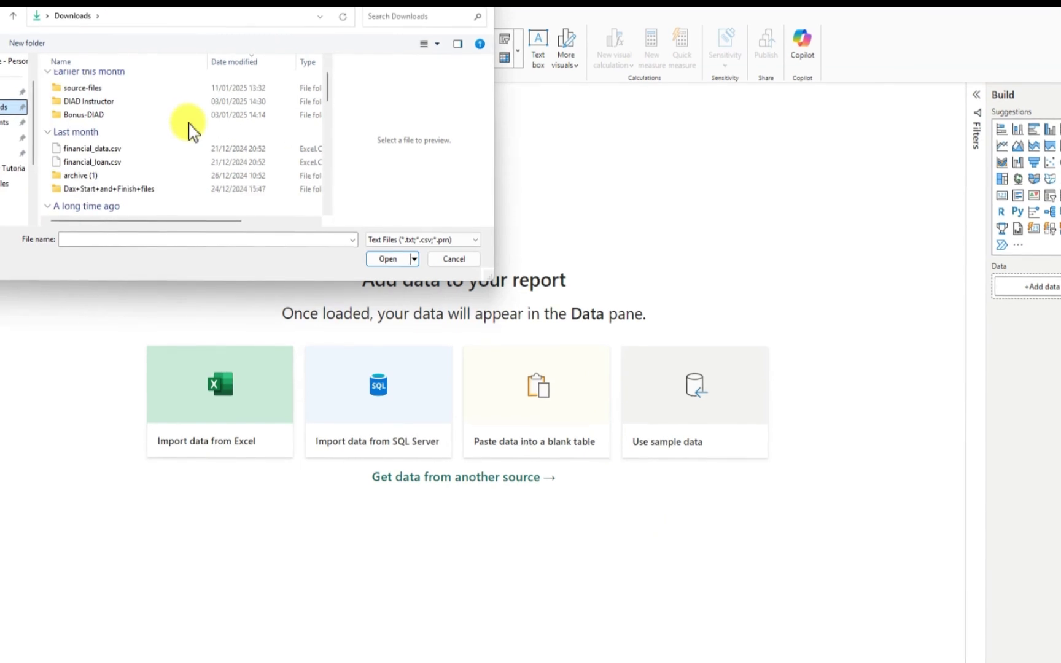
scroll(191, 129, "up", 5)
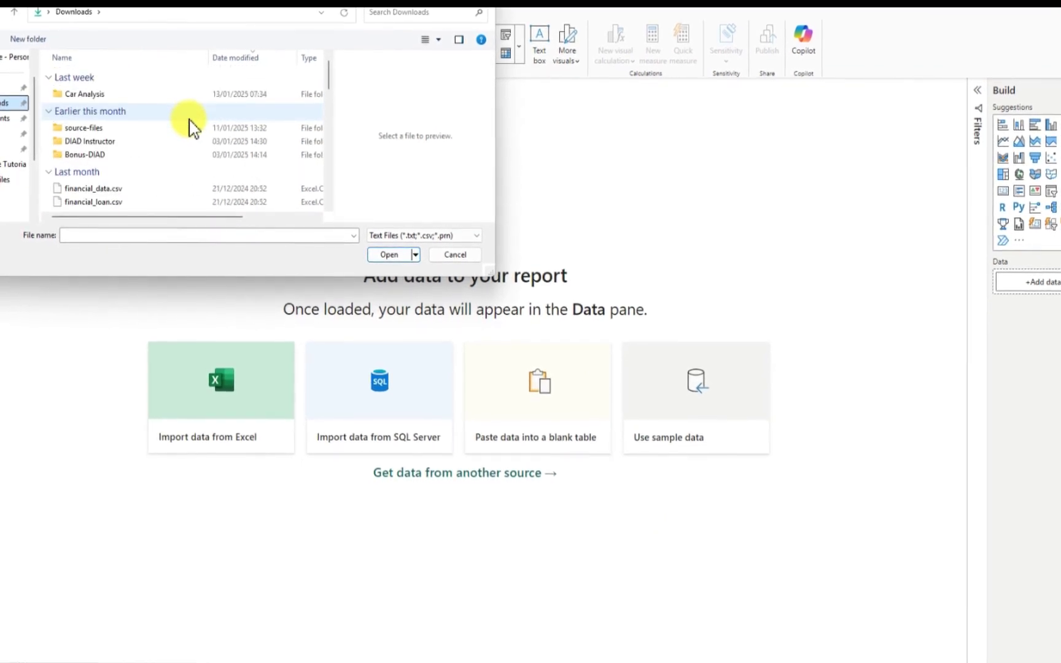
scroll(190, 126, "down", 3)
scroll(191, 122, "down", 3)
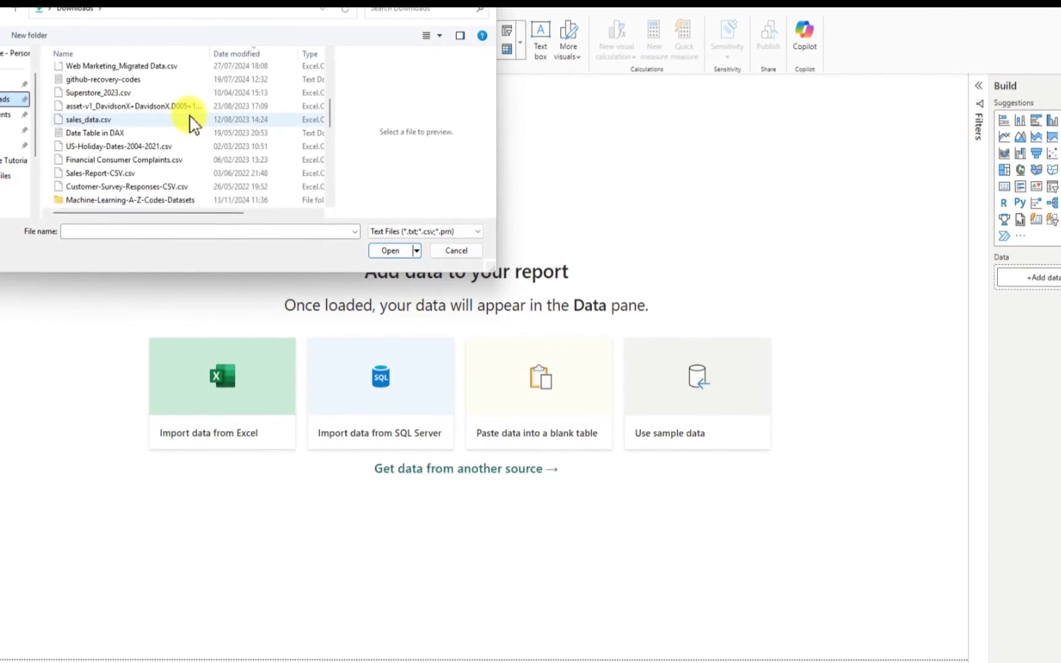
scroll(189, 121, "up", 5)
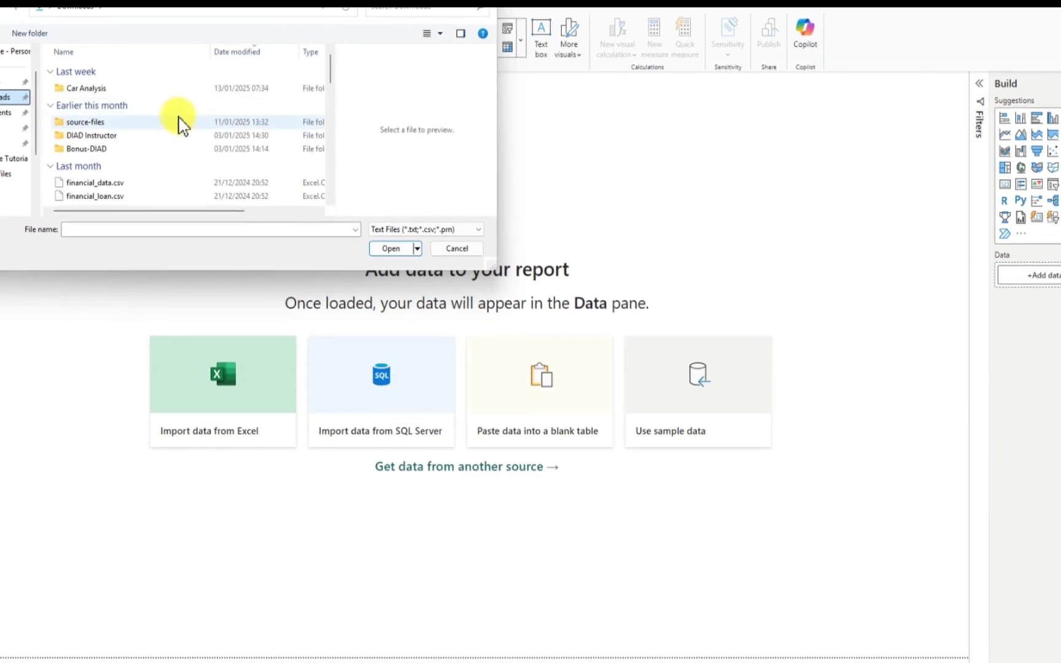
left_click(456, 248)
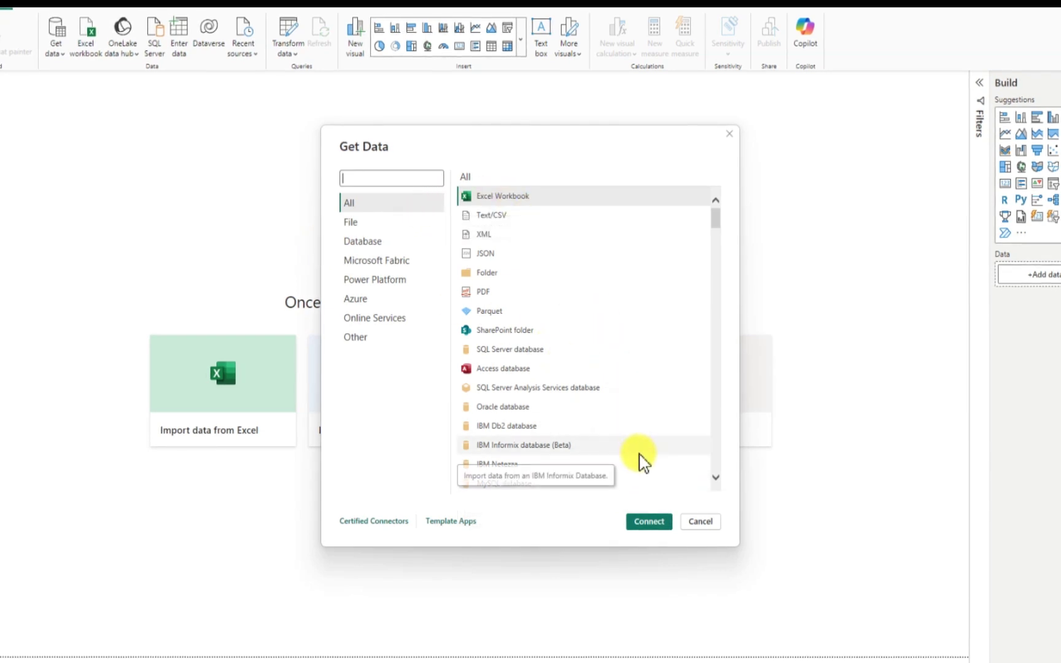
Connect to the Sales Excel workbook in the Downloads folder as the report's data source
left_click(646, 522)
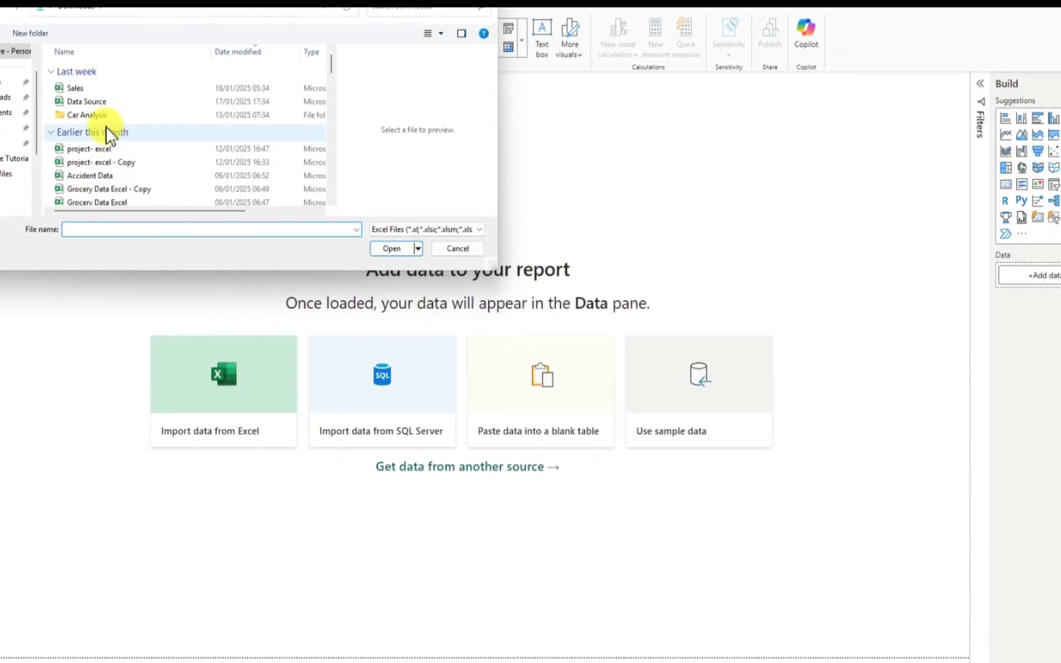
left_click(5, 97)
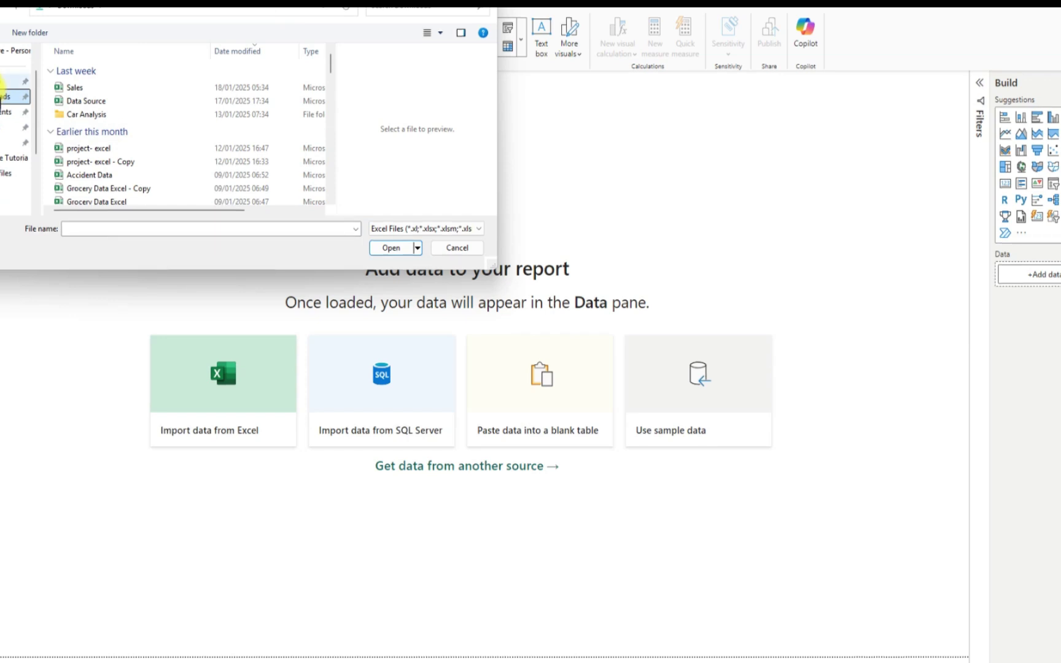
left_click(74, 87)
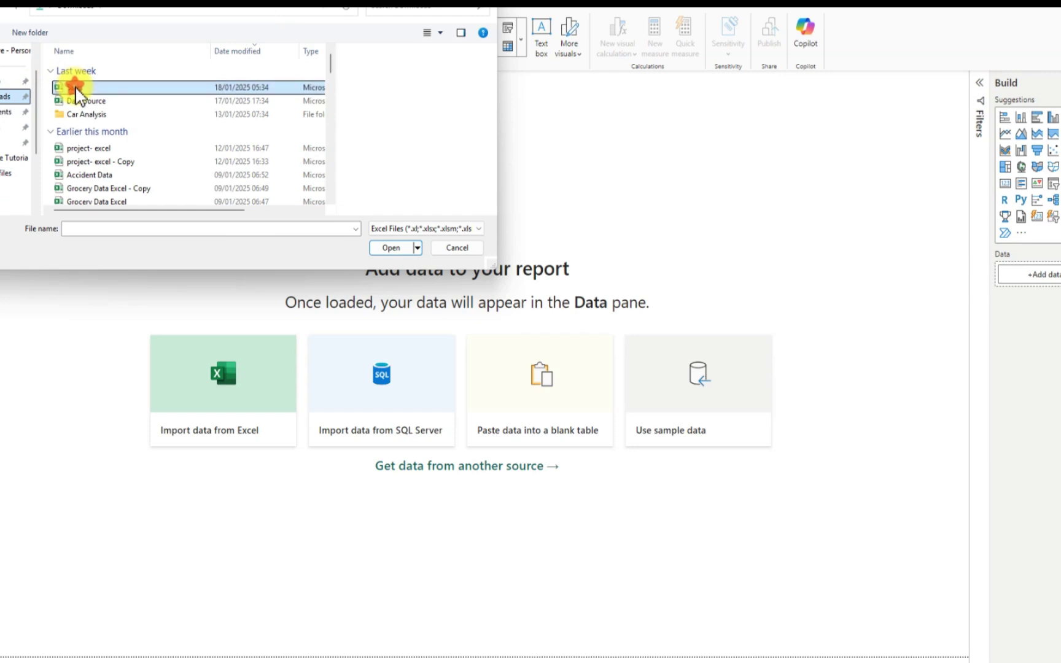
left_click(400, 247)
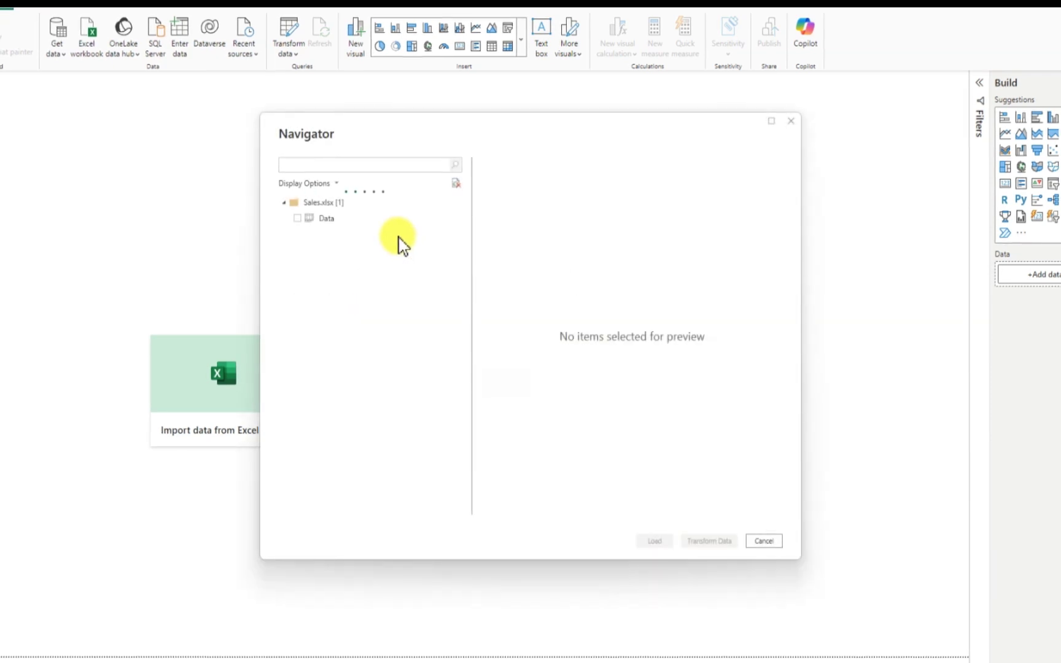
Select the Data sheet of Sales.xlsx, preview its columns through Country, and open it for transformation
left_click(297, 220)
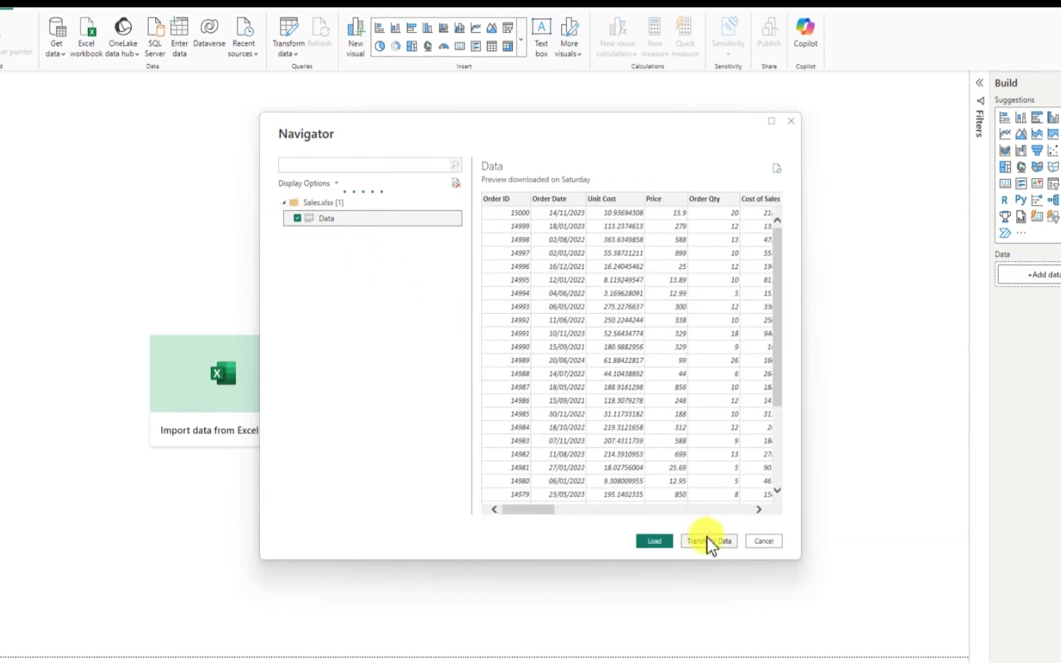
left_click_drag(538, 509, 798, 519)
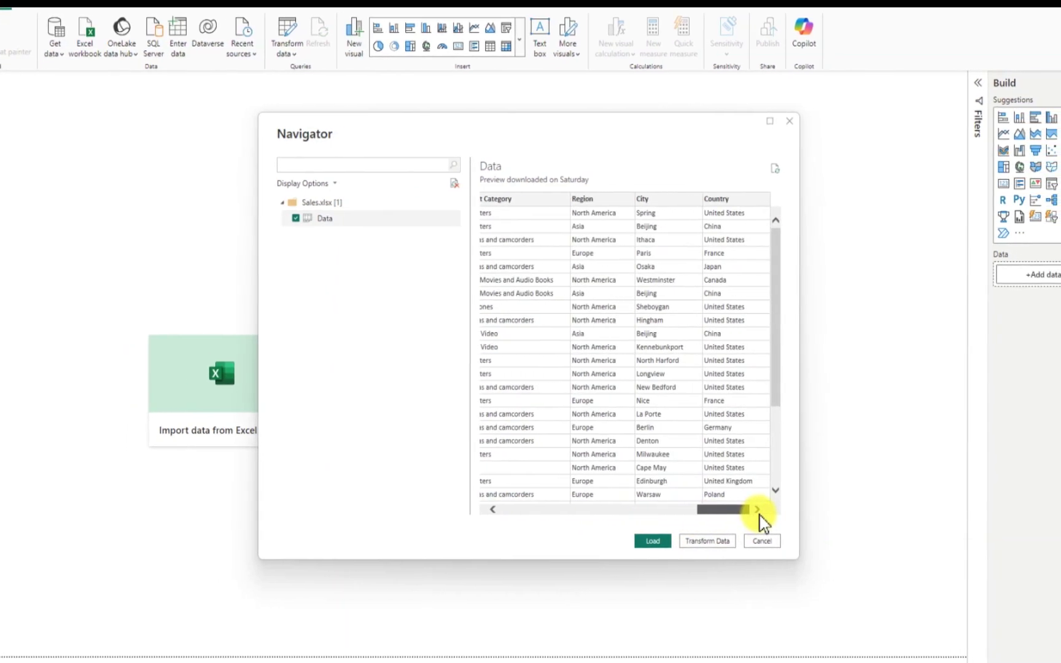
mouse_move(763, 519)
left_mouse_down()
mouse_move(500, 511)
mouse_move(754, 516)
left_mouse_up()
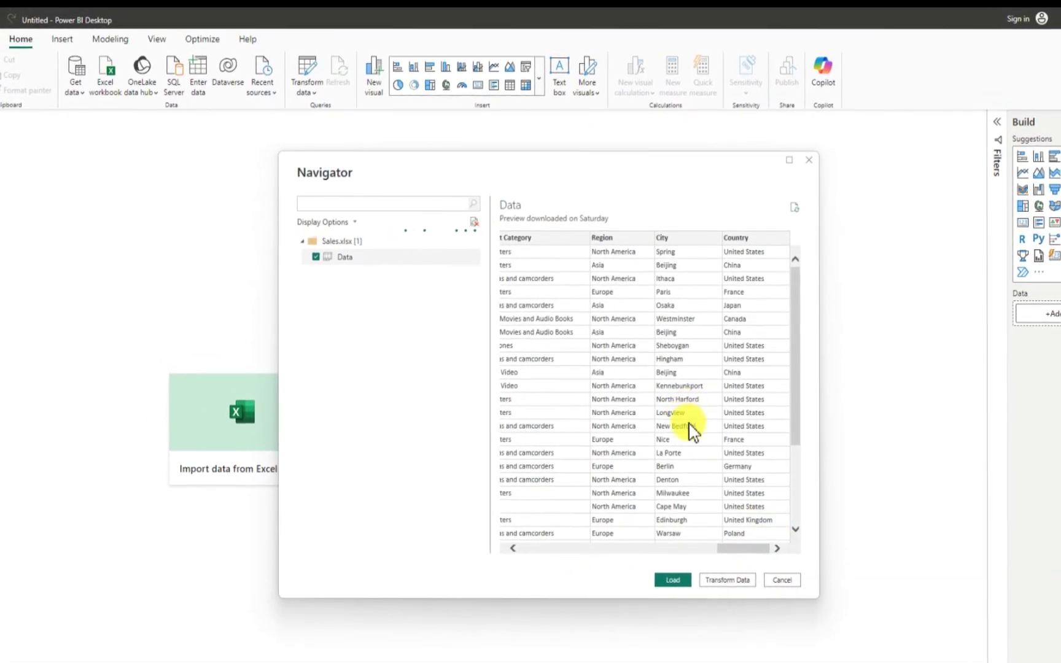
left_click(724, 583)
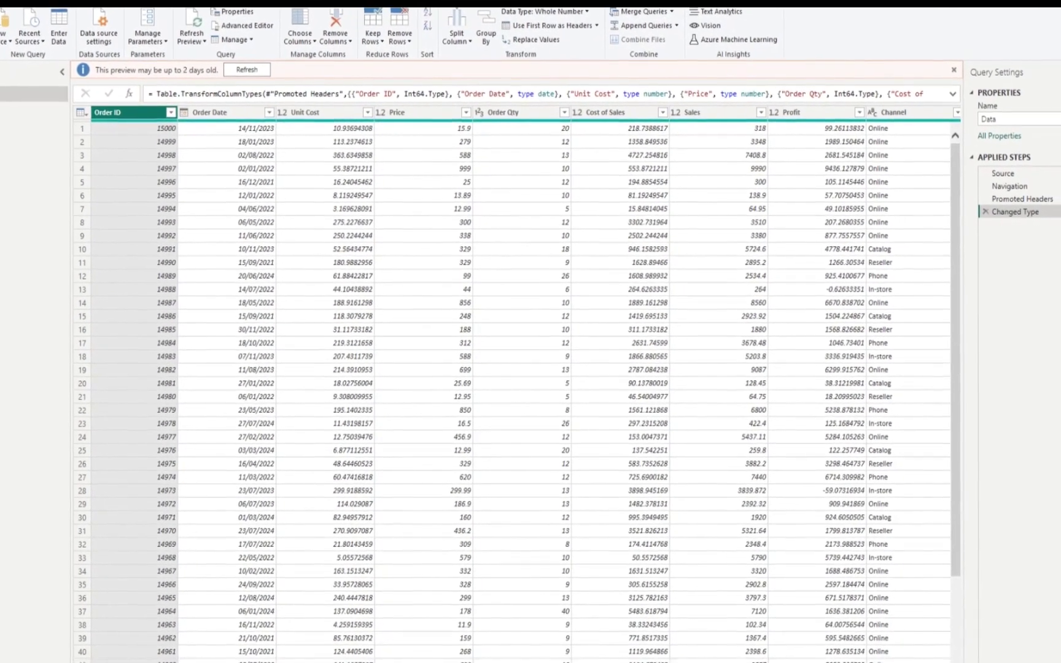
Review all columns of the Data query from Order ID to Country and check their column quality
scroll(516, 387, "right", 2)
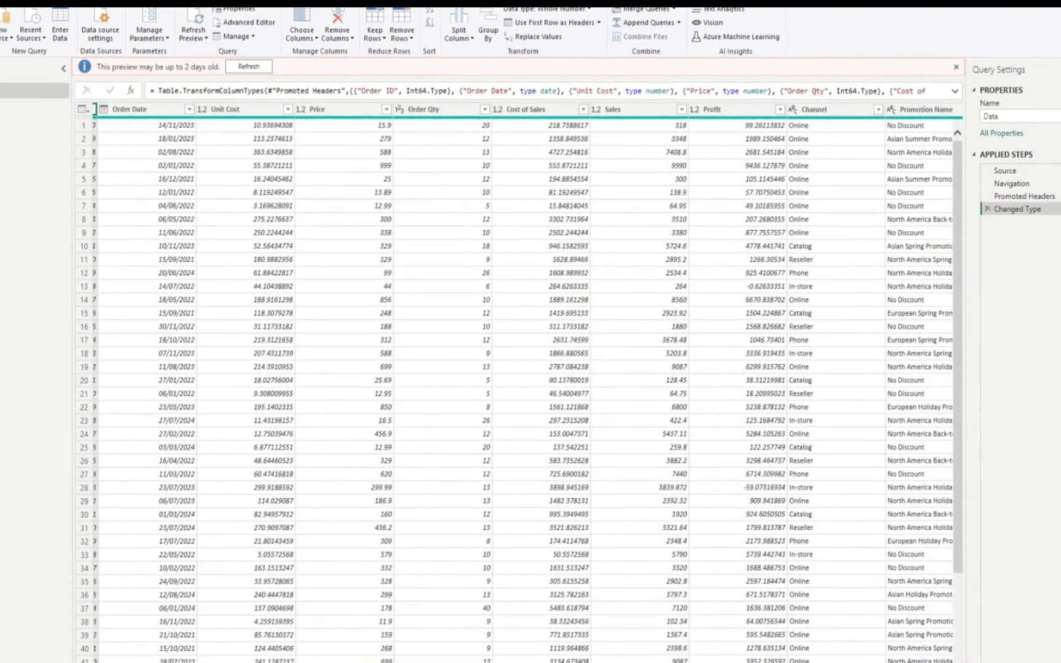
scroll(516, 386, "right", 5)
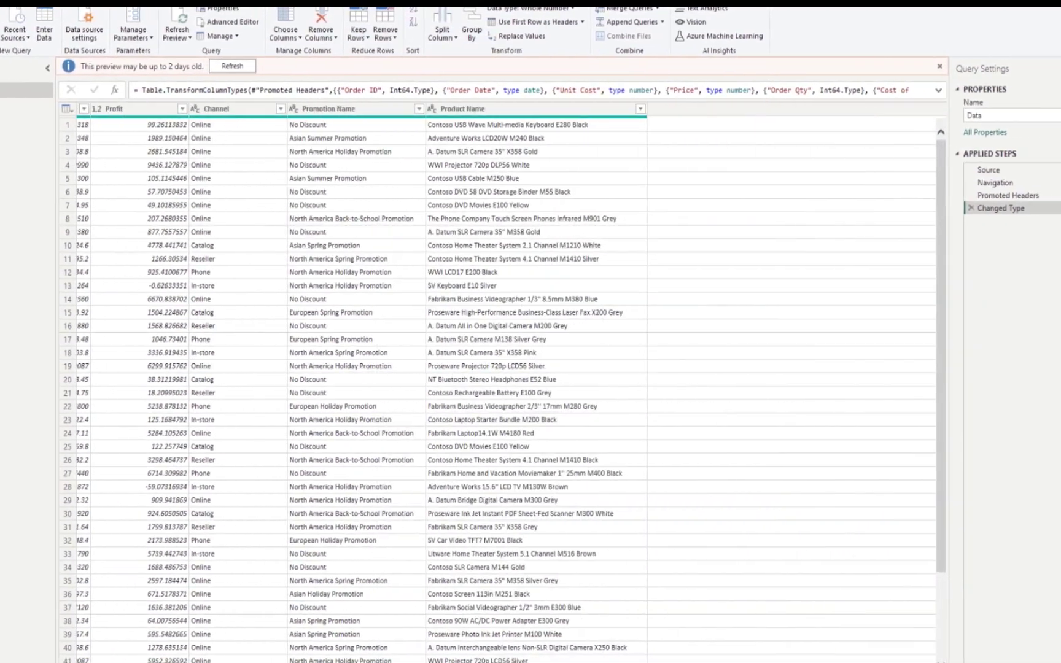
scroll(515, 387, "right", 4)
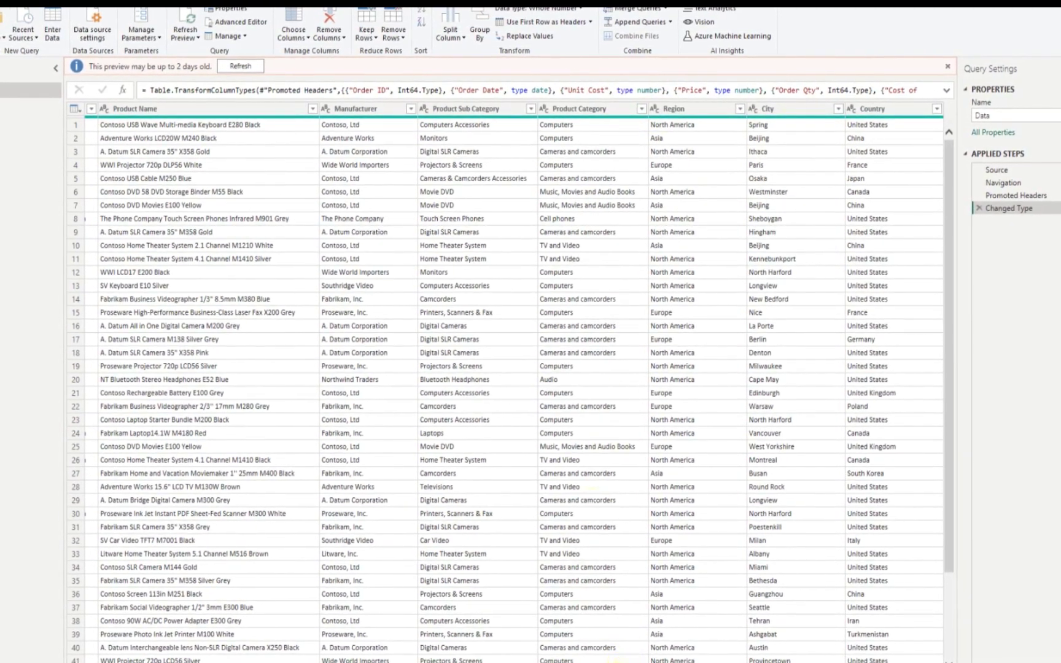
left_click_drag(617, 661, 194, 660)
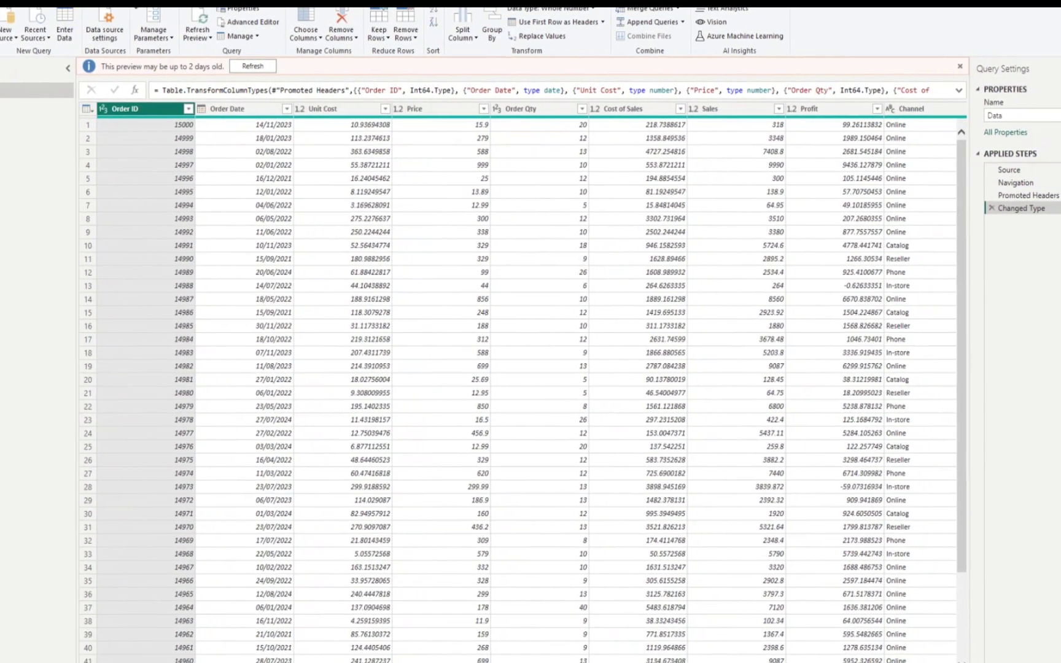
left_click(116, 3)
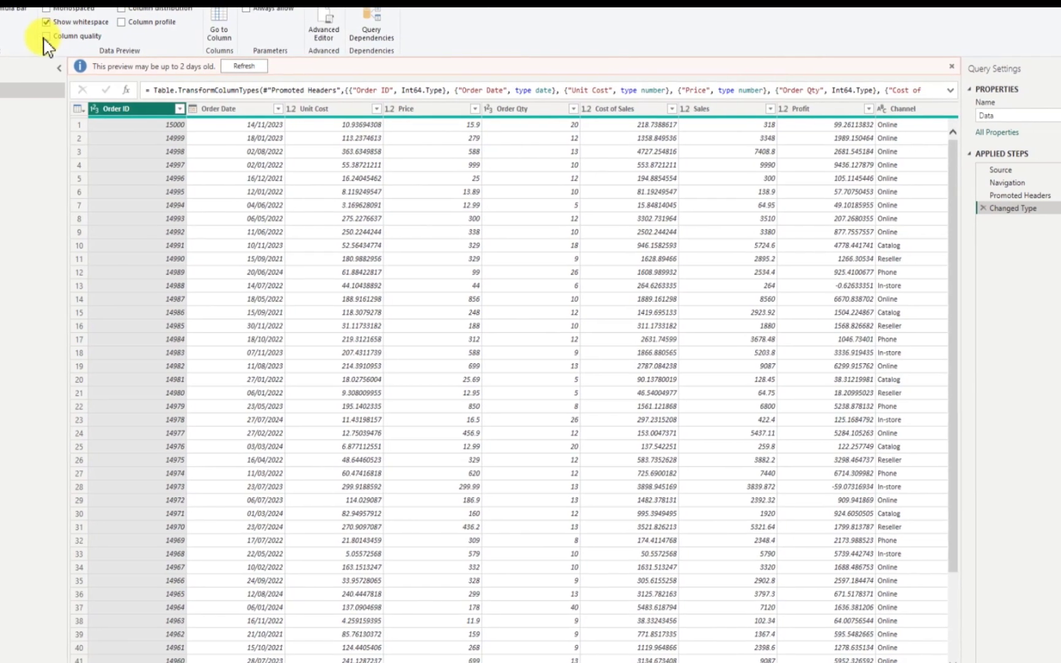
left_click(44, 37)
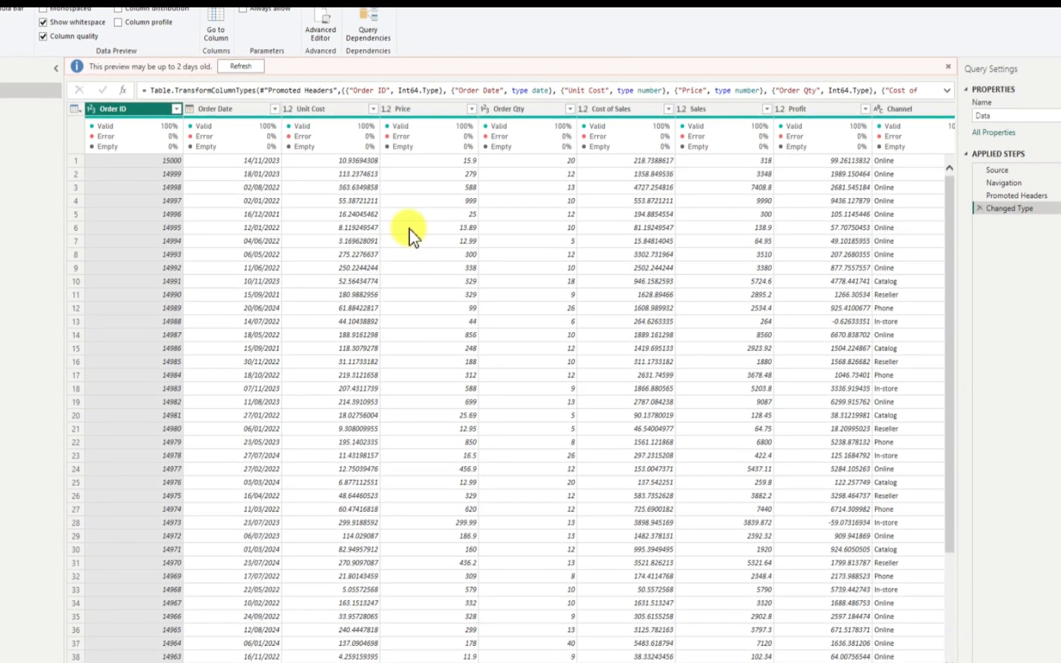
left_click(45, 36)
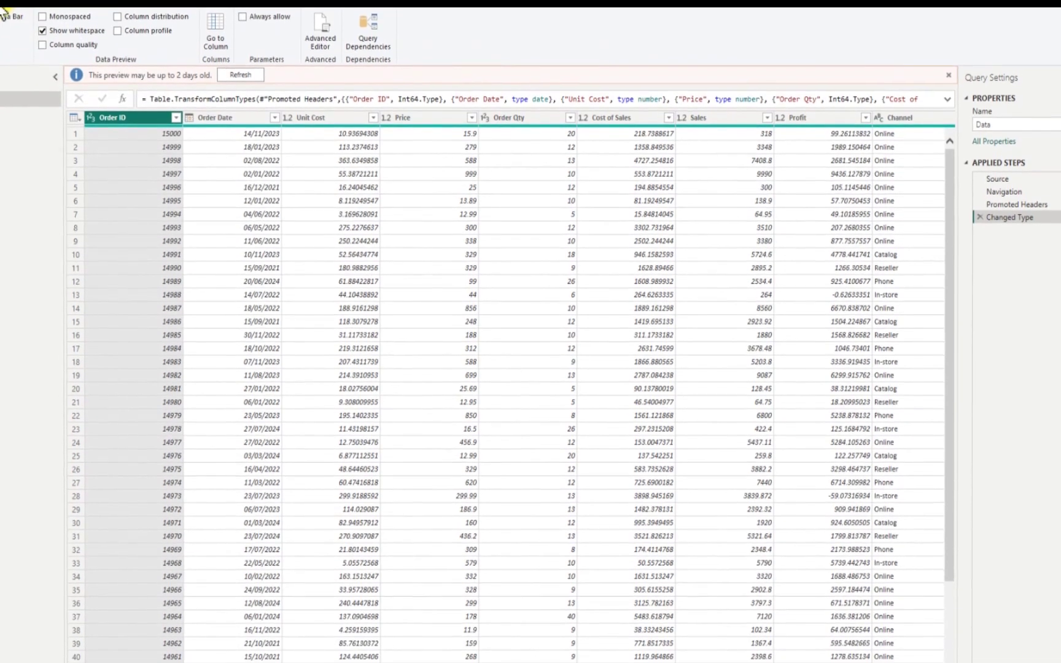
Load the Data query into the report, and review its fields in the table and model views
left_click(2, 9)
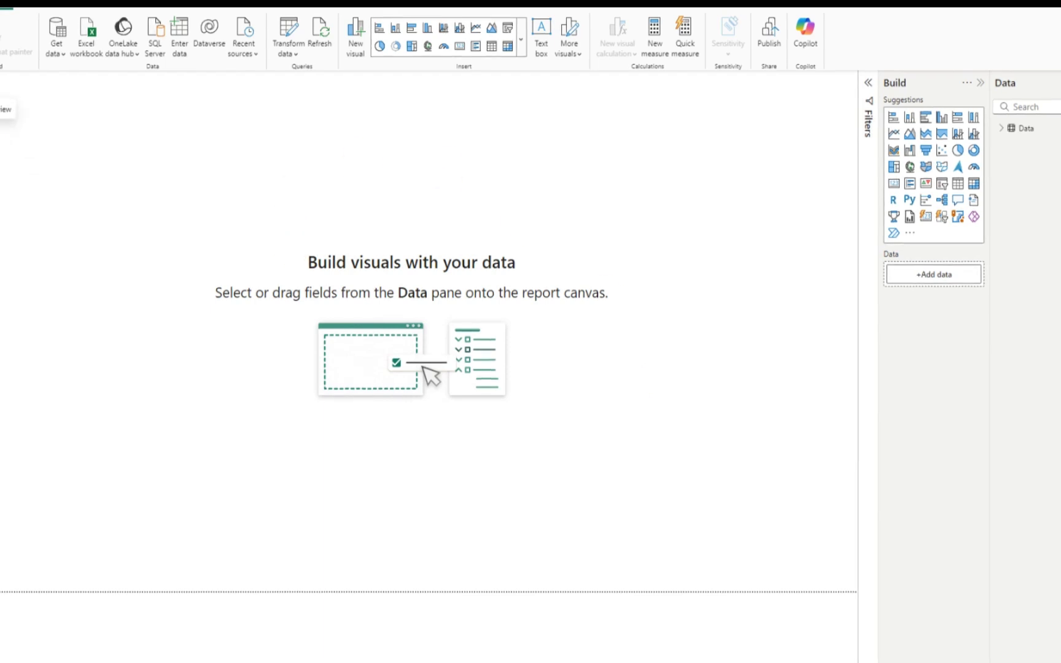
left_click(0, 110)
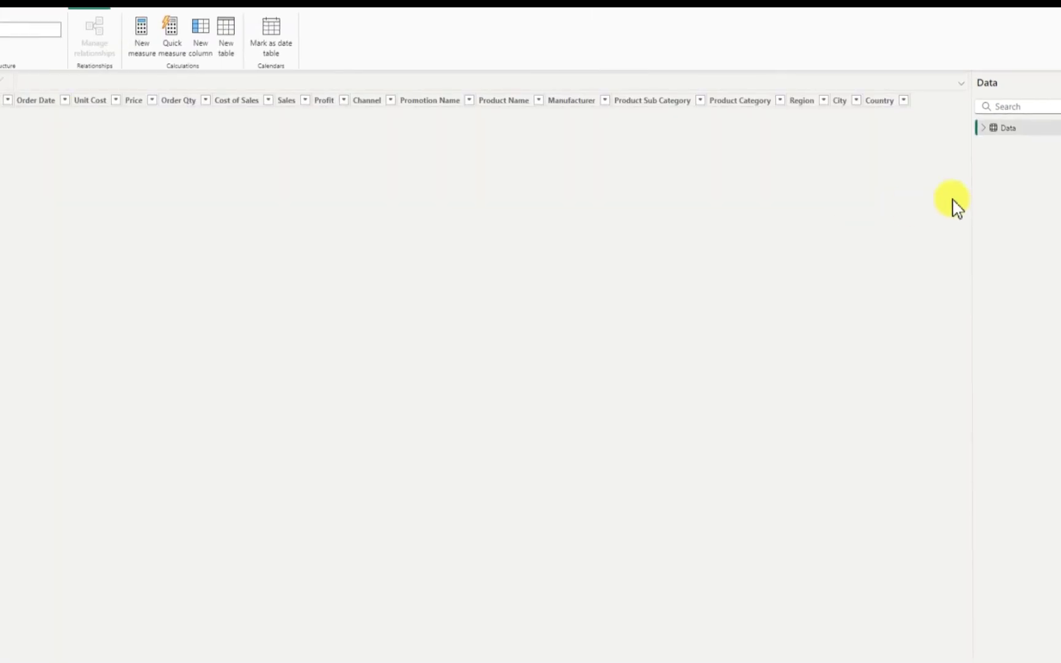
left_click(984, 135)
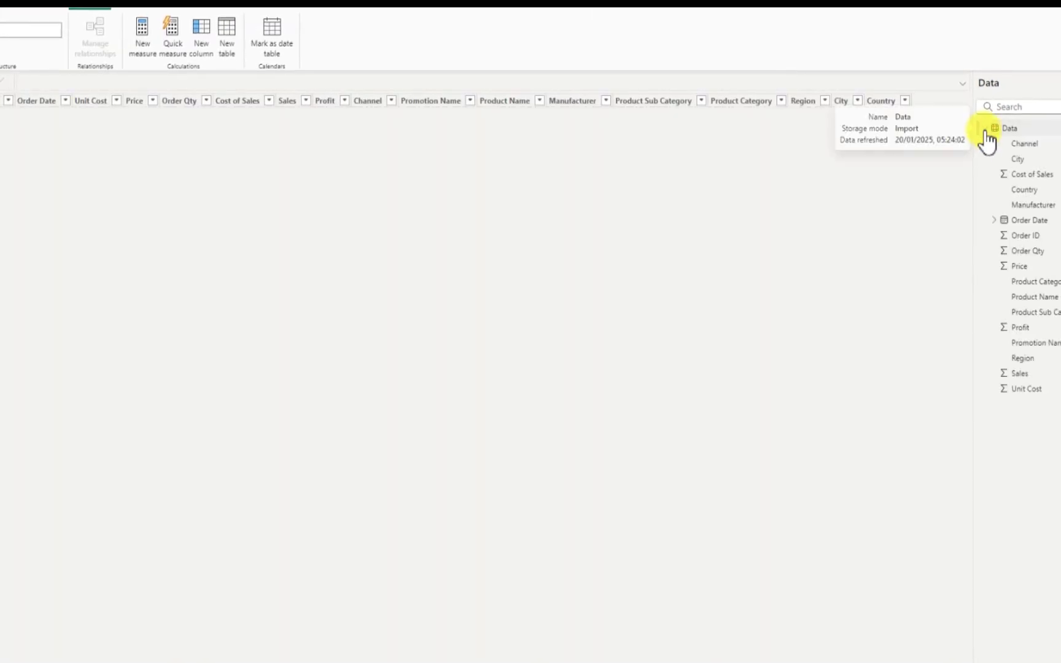
left_click(1032, 130)
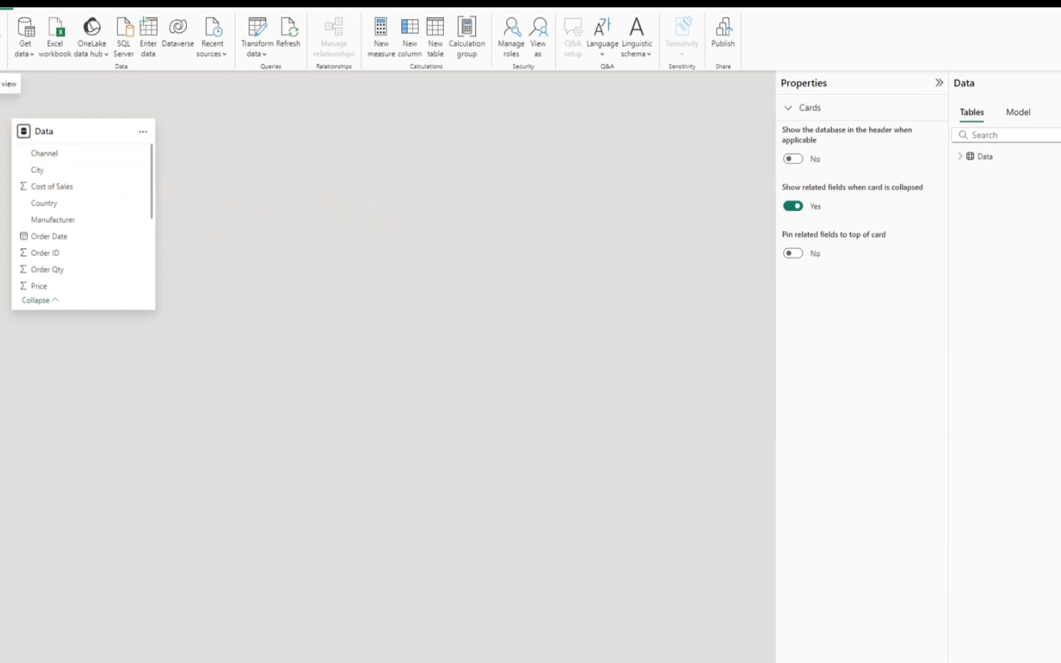
left_click(1, 84)
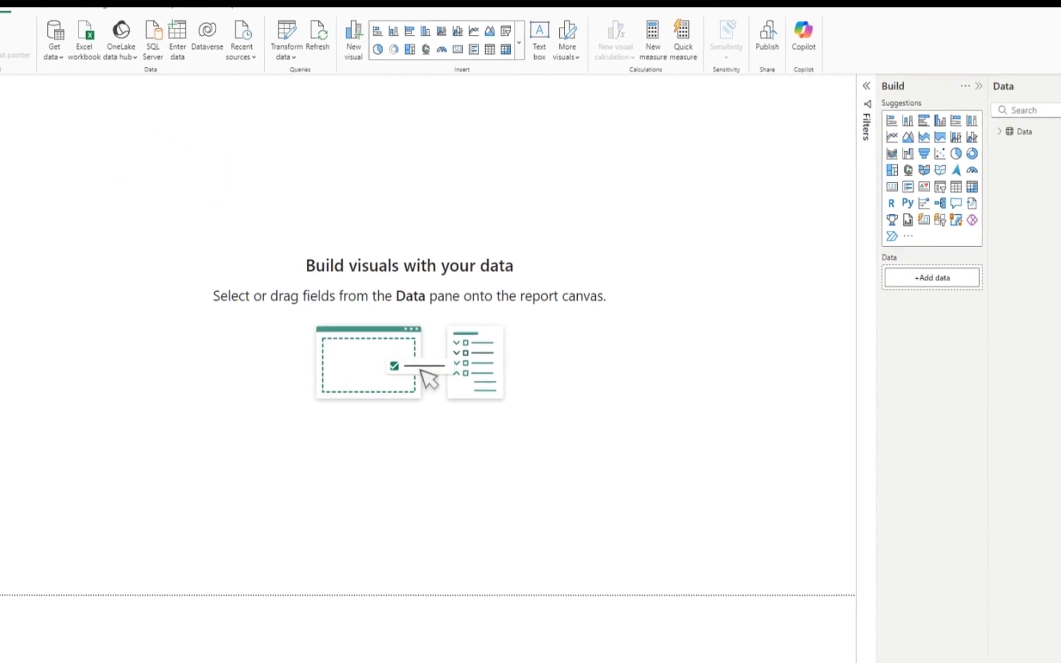
Try to save the report as a Power BI file named Financial Dashboard in the Downloads folder
left_click(2, 18)
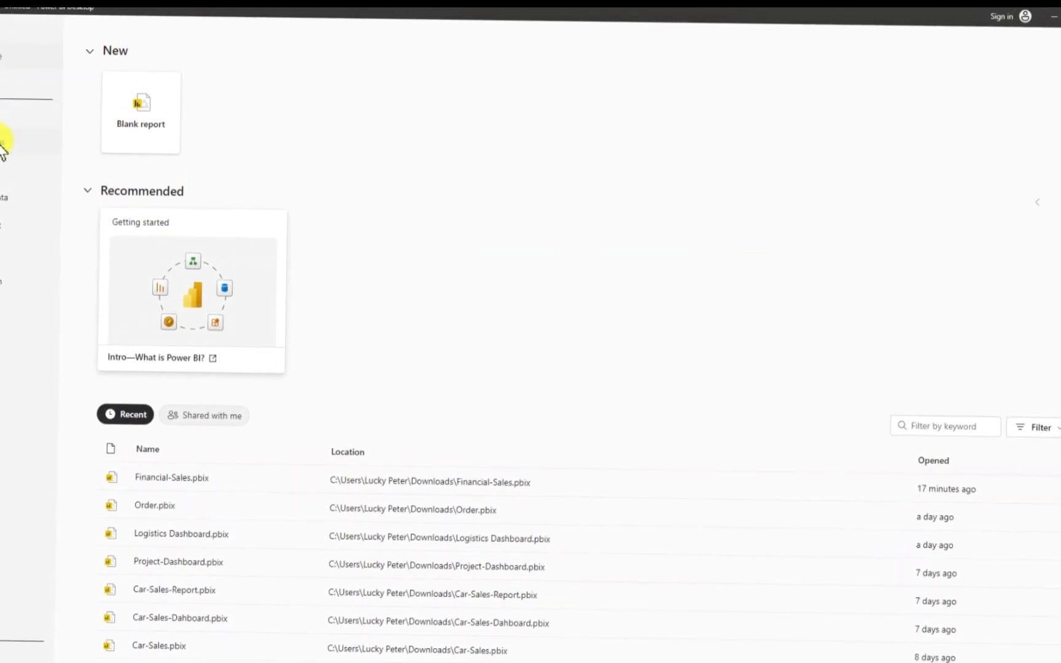
left_click(5, 135)
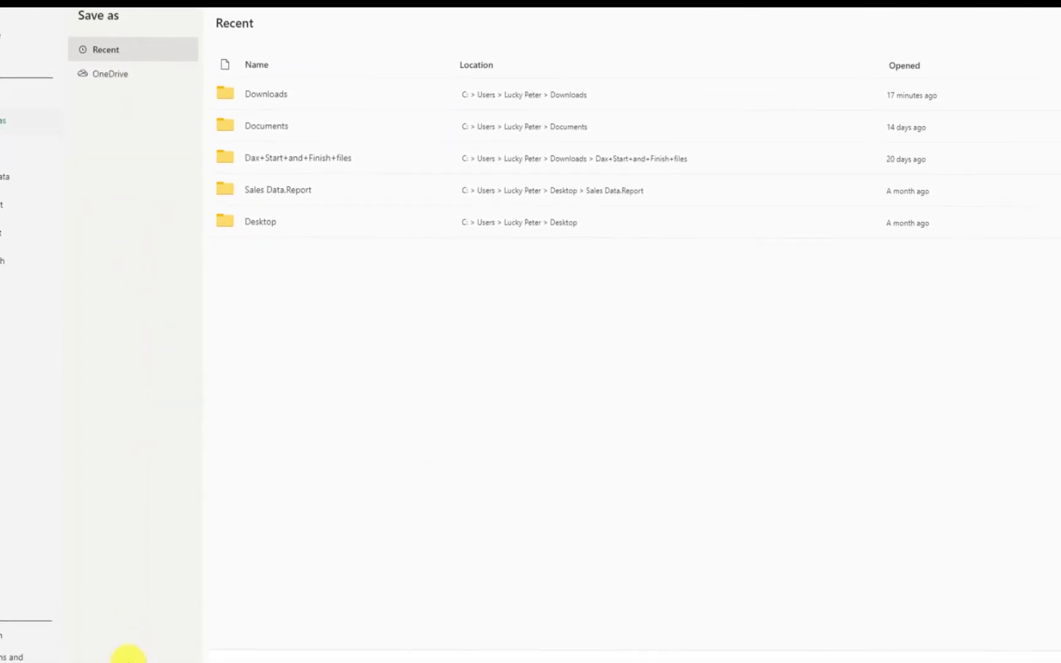
left_click(131, 662)
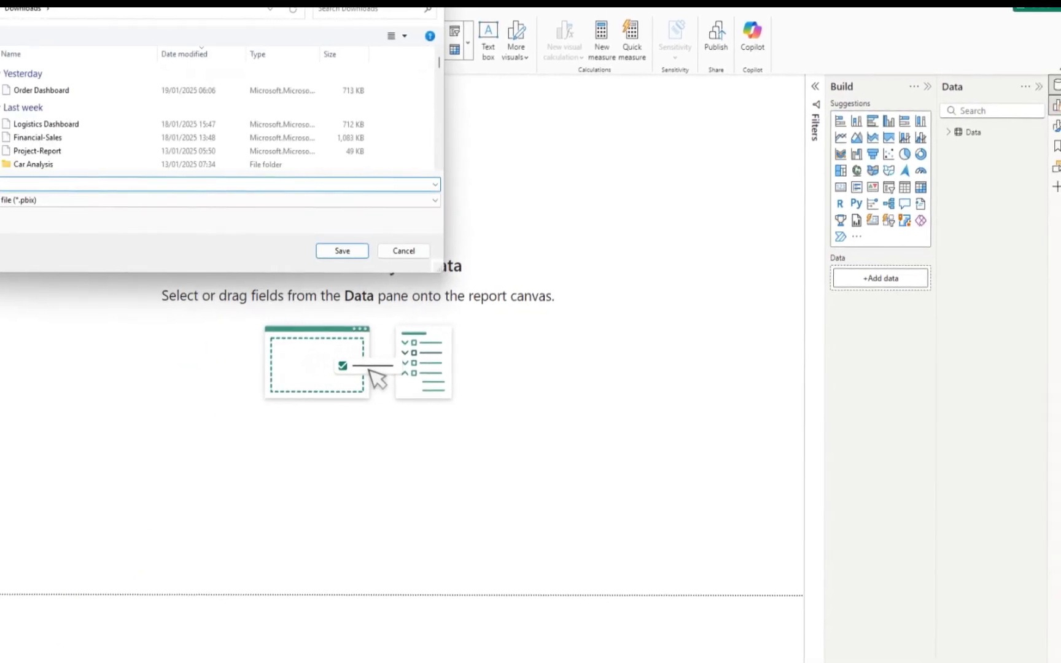
left_click(12, 184)
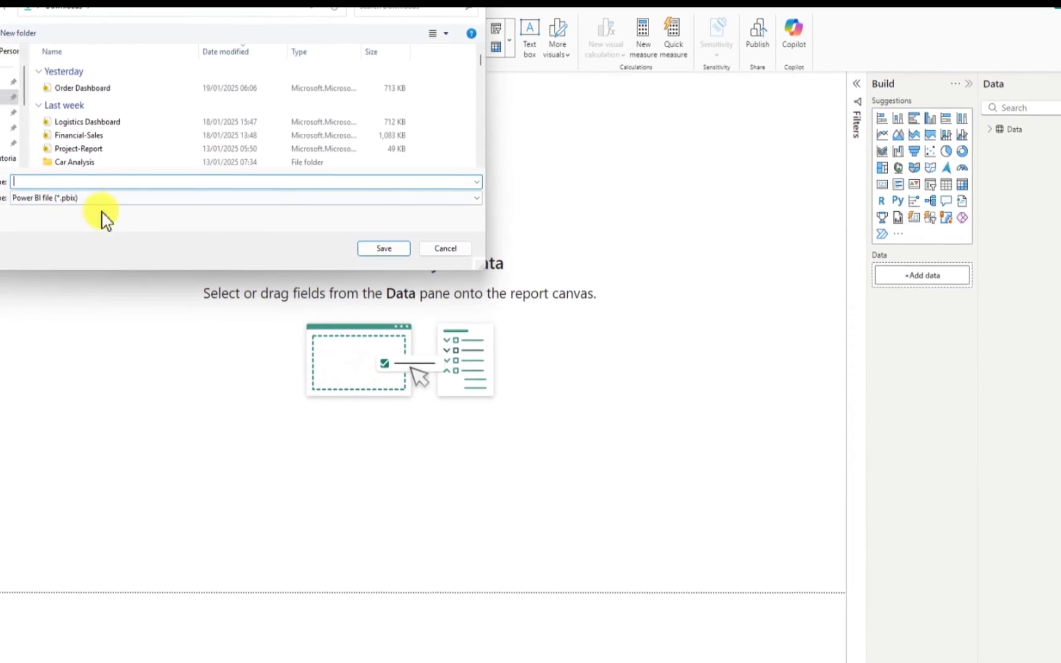
type("Fina")
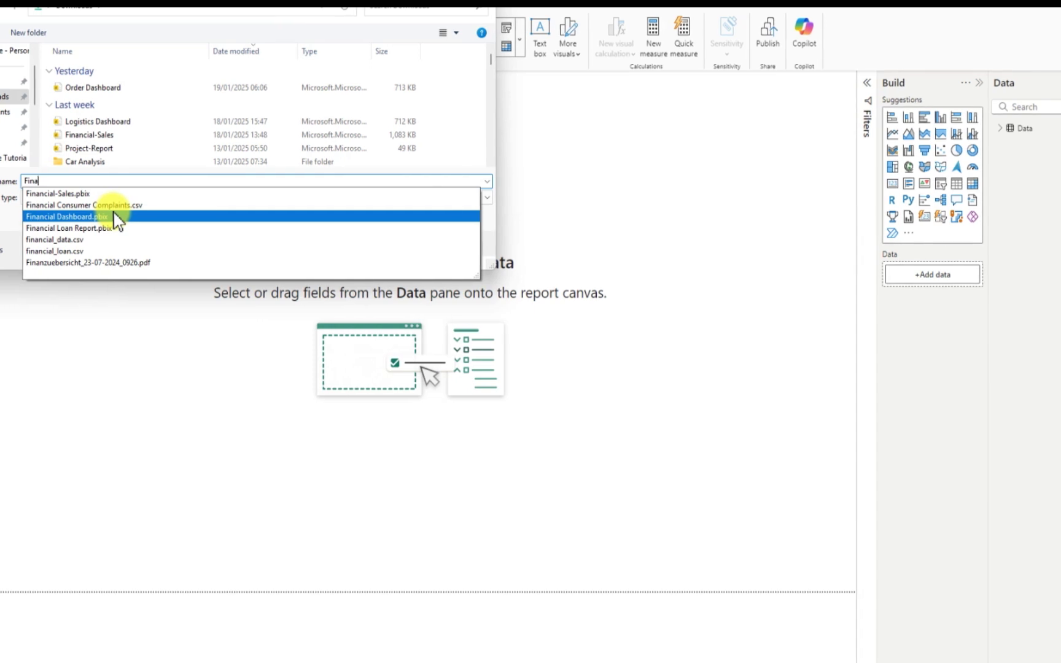
type("n")
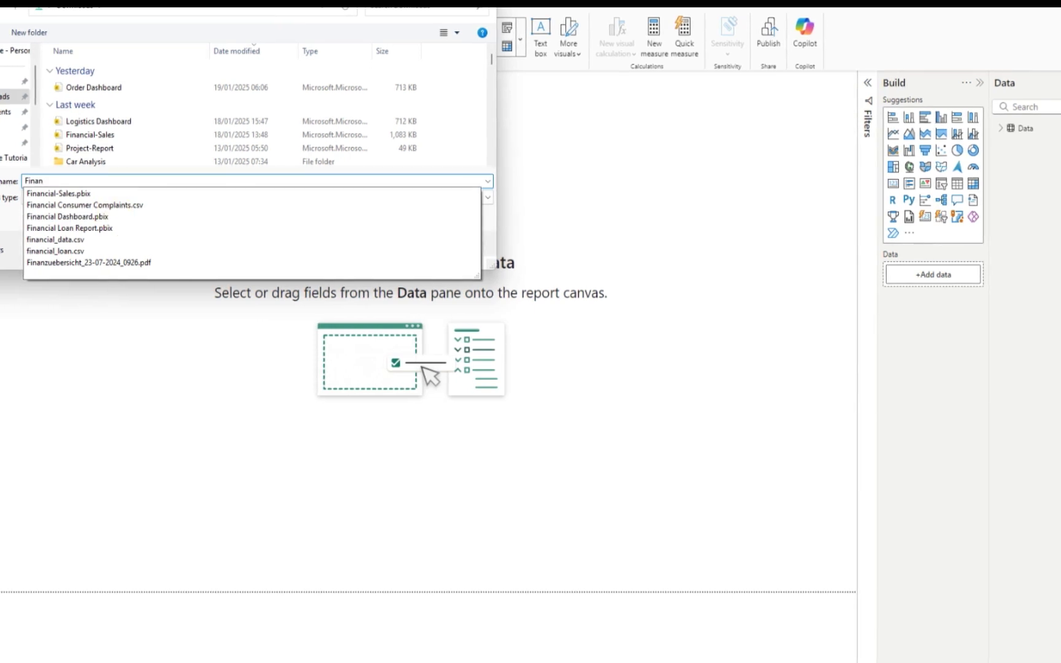
type("cial Dashboard")
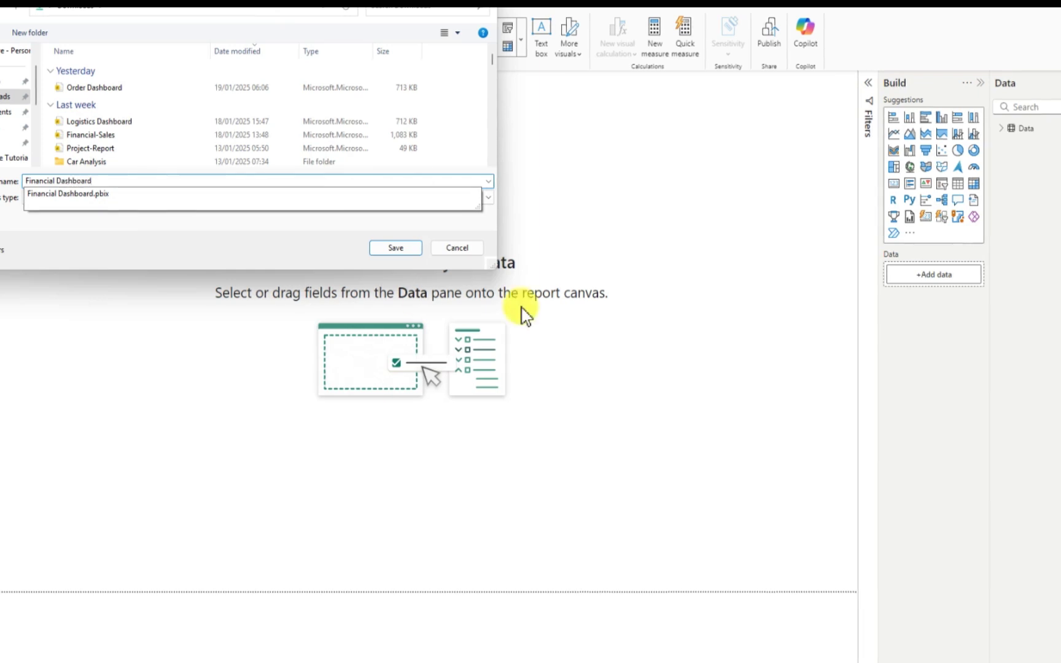
left_click(396, 248)
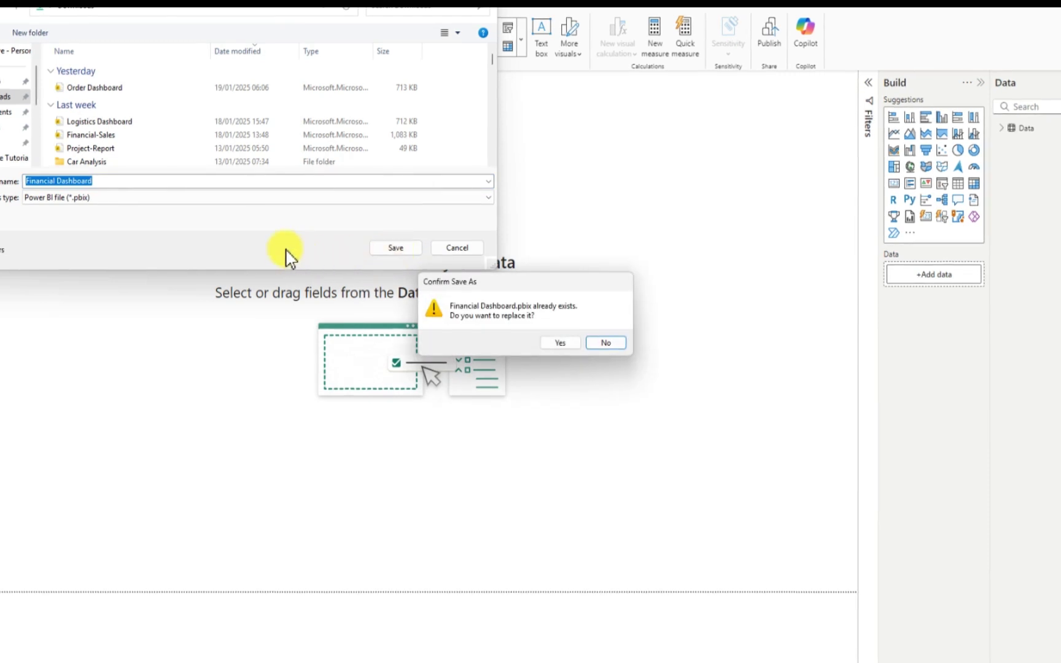
Decline replacing the existing file, add Sales to the file name, and save the report
left_click(113, 184)
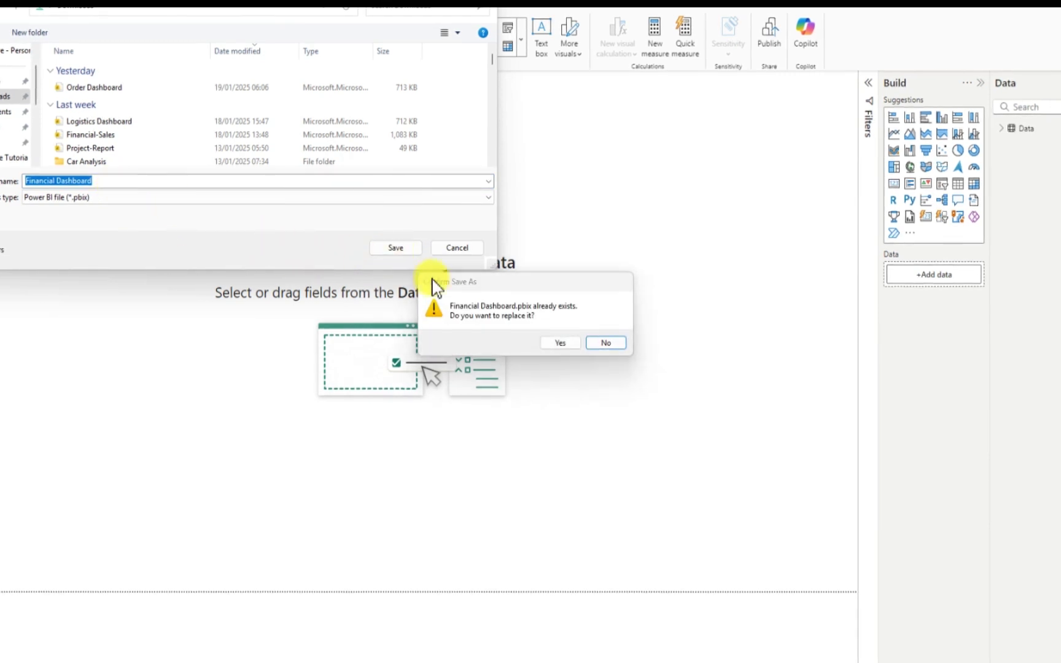
left_click(606, 342)
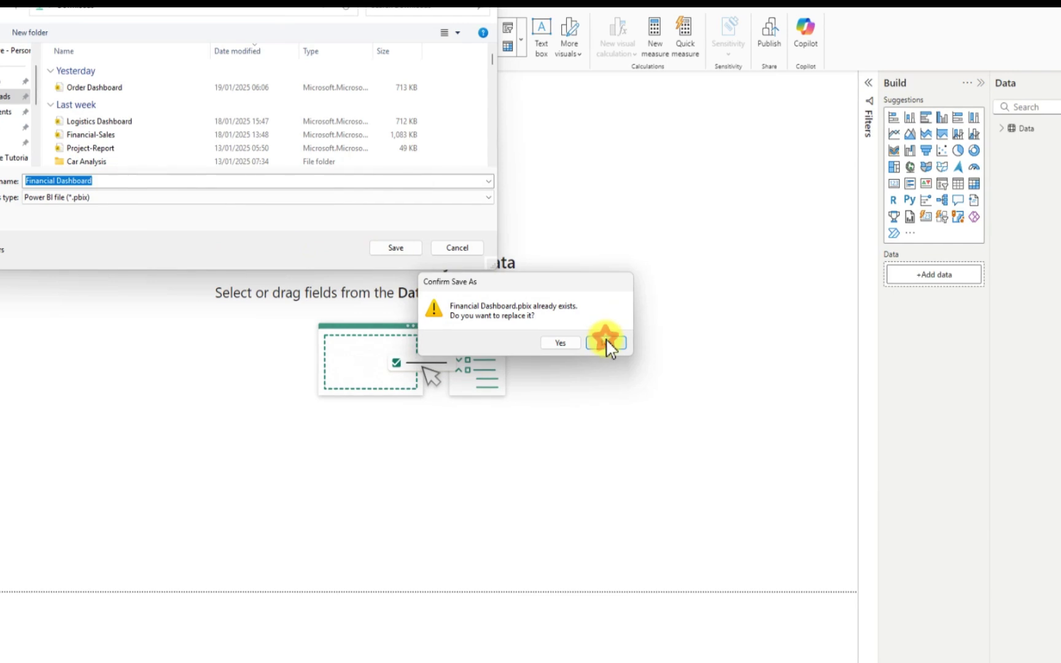
left_click(57, 180)
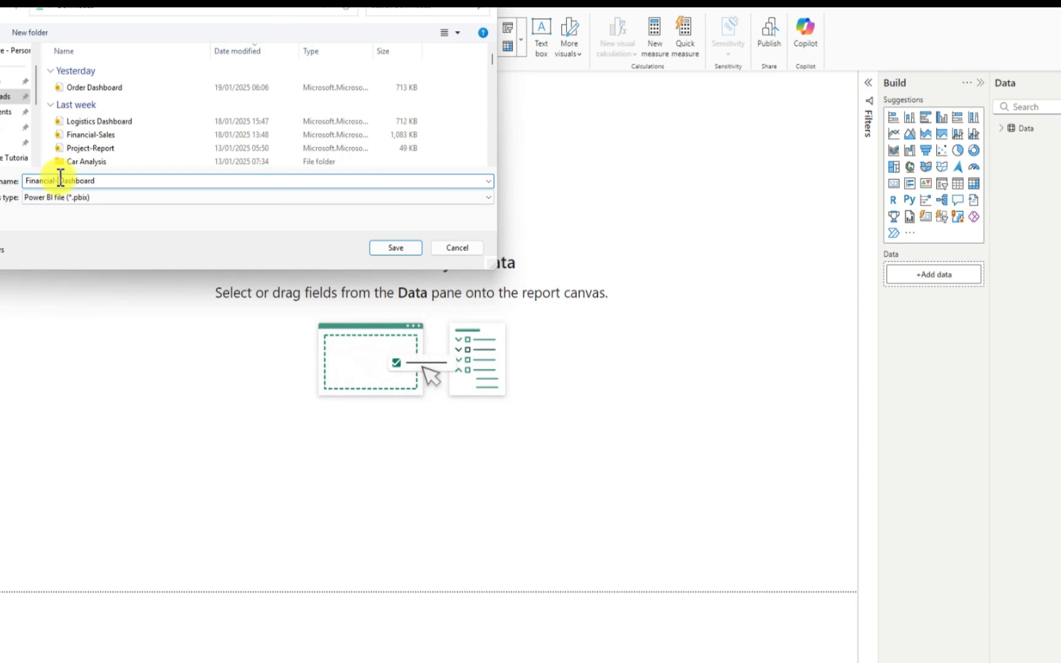
type("Salesd-")
left_click(400, 248)
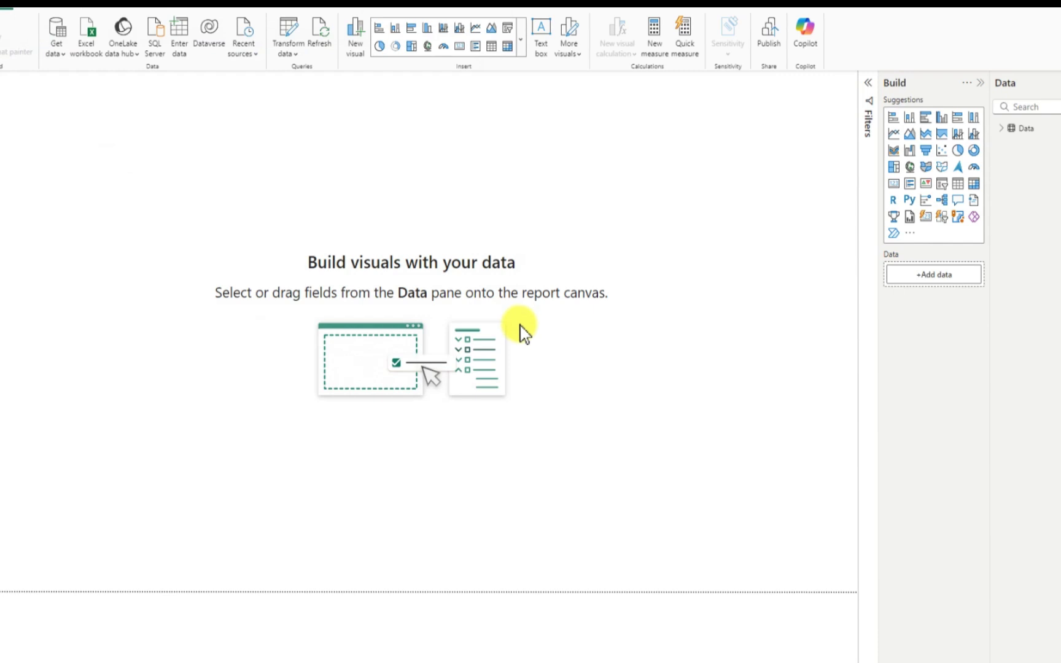
Create an empty table named Measure through manual data entry and load it into the report
left_click(525, 320)
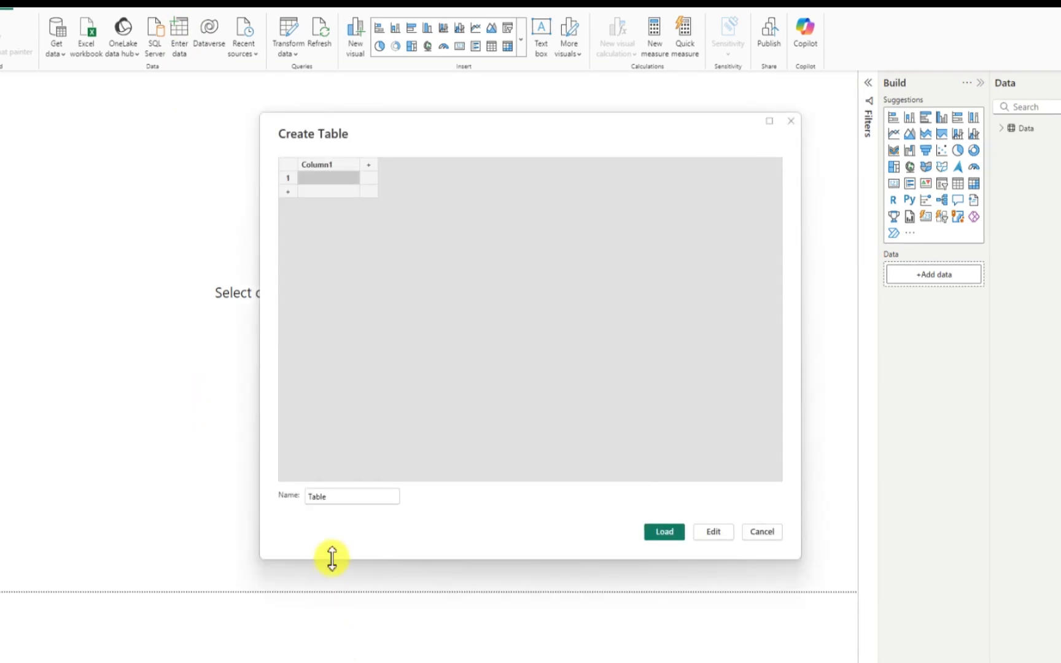
left_click(337, 498)
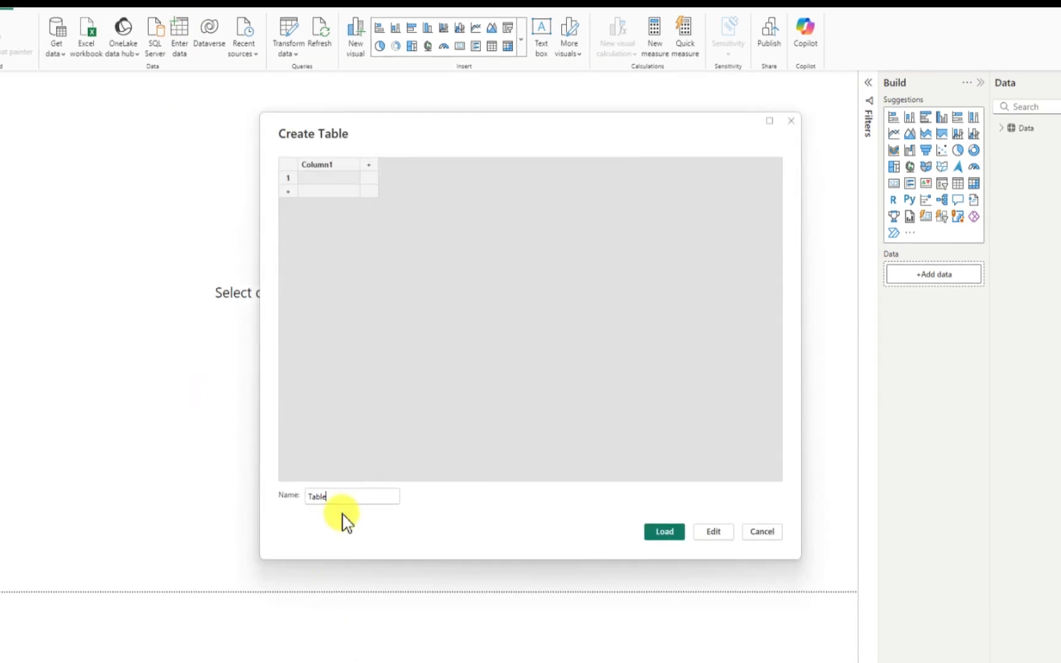
key("ctrl+a")
type("T")
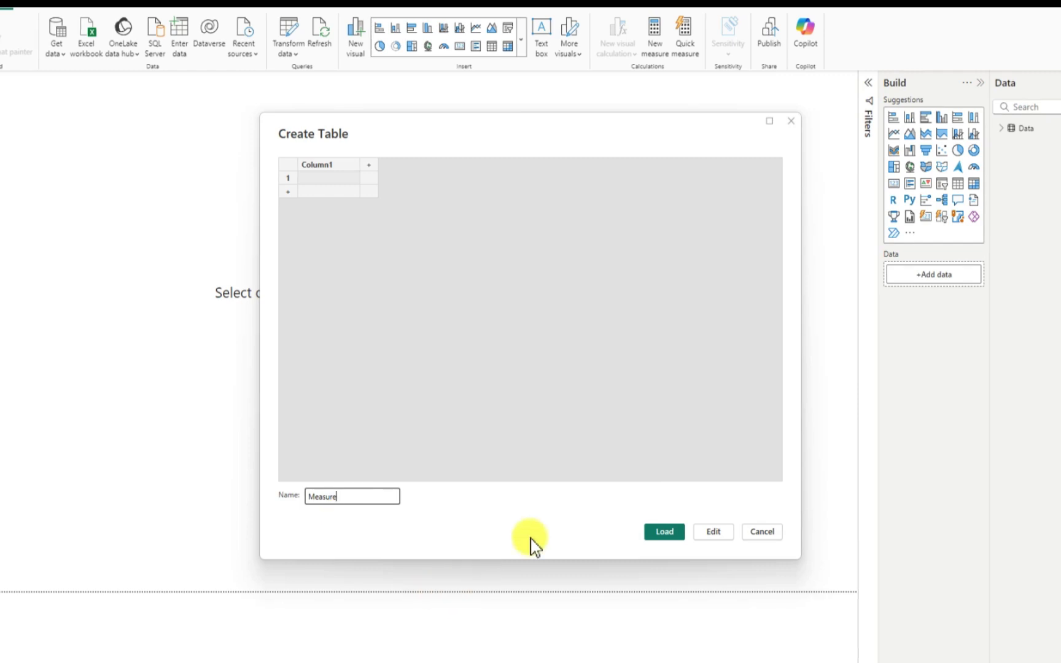
left_click(665, 532)
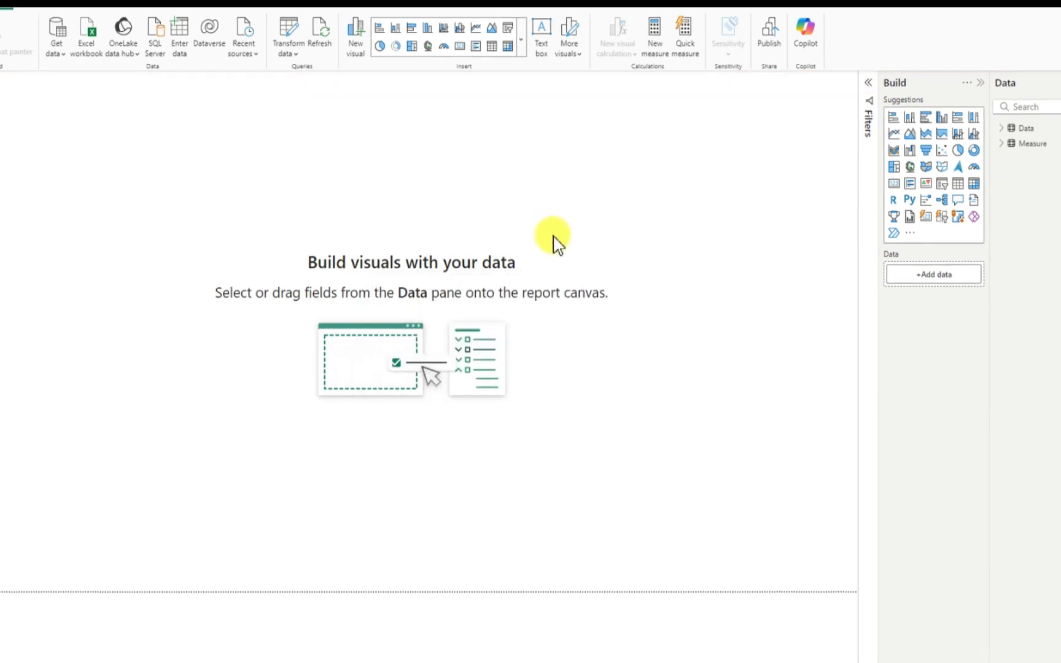
Expand the Measure and Data tables, add a new measure to the Measure table, and name it Sales
left_click(1006, 145)
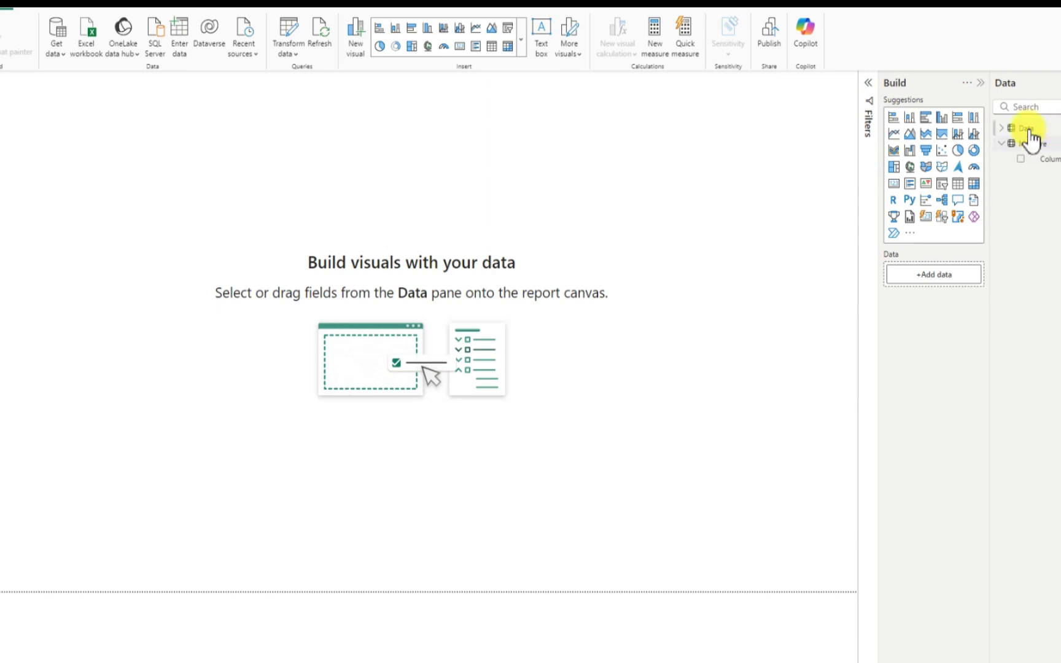
left_click(1007, 129)
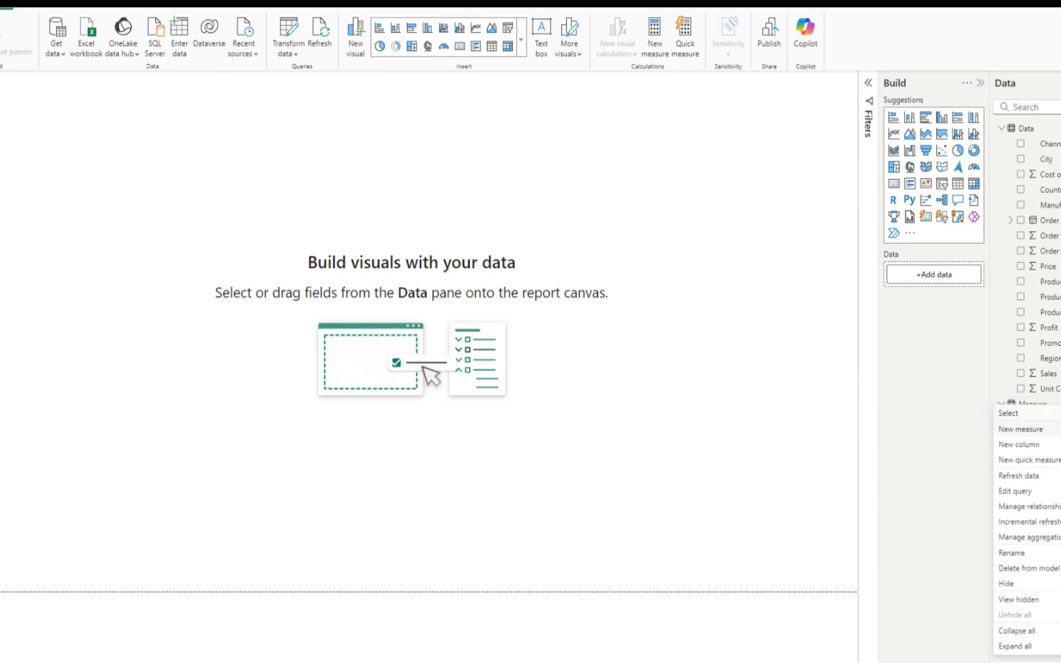
left_click(1035, 433)
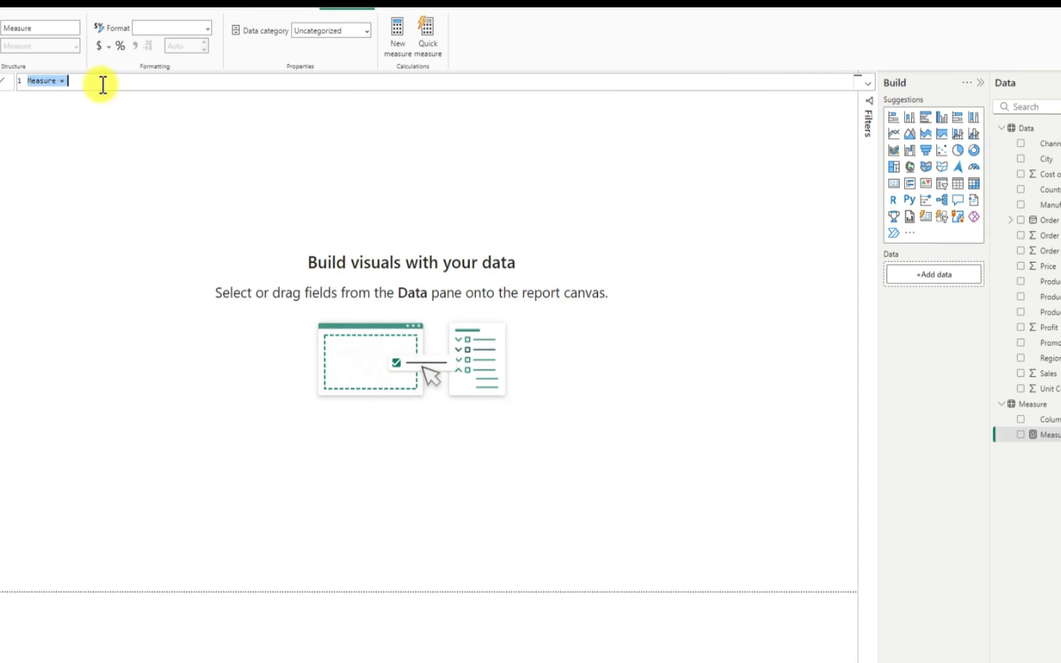
scroll(101, 78, "up", 3)
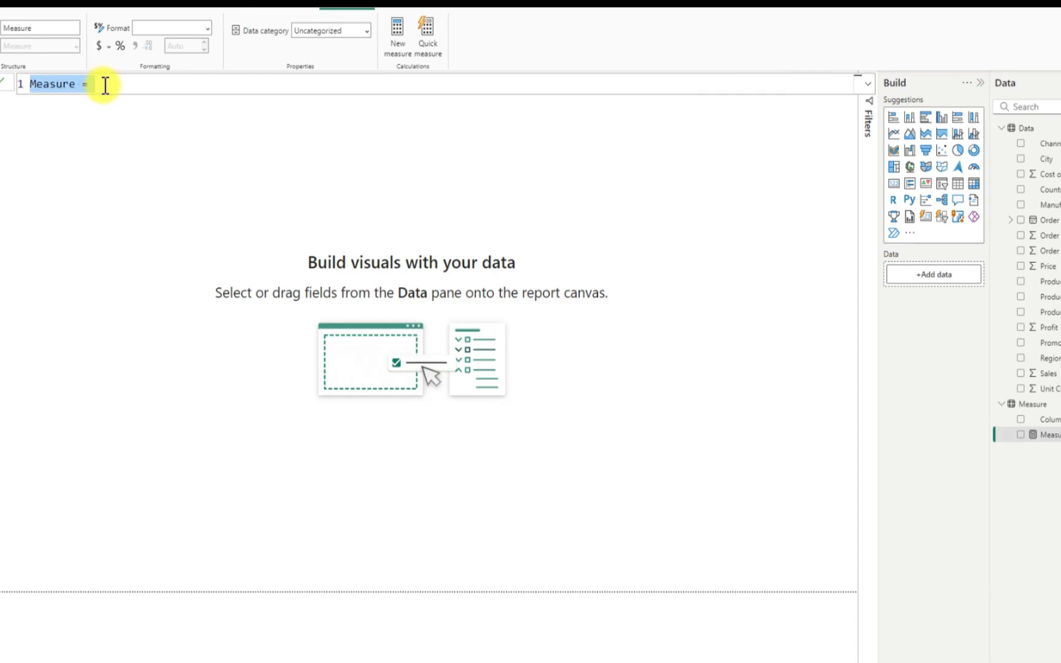
left_click(80, 84)
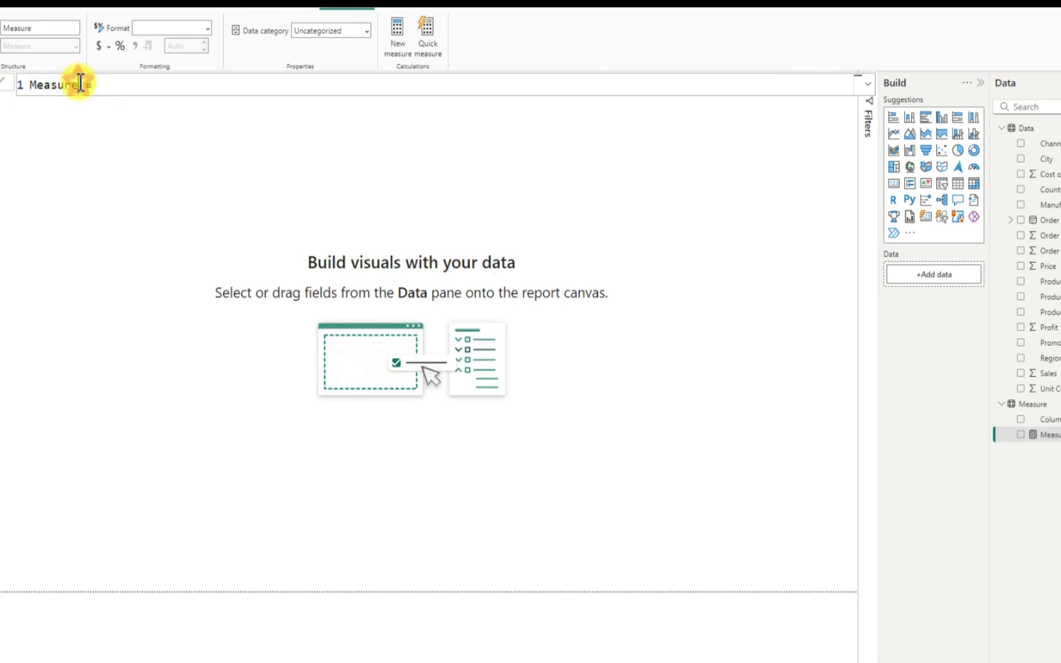
key("BackSpace")
key("BackSpace")
key("BackSpace")
key("BackSpace")
key("BackSpace")
key("BackSpace")
key("BackSpace")
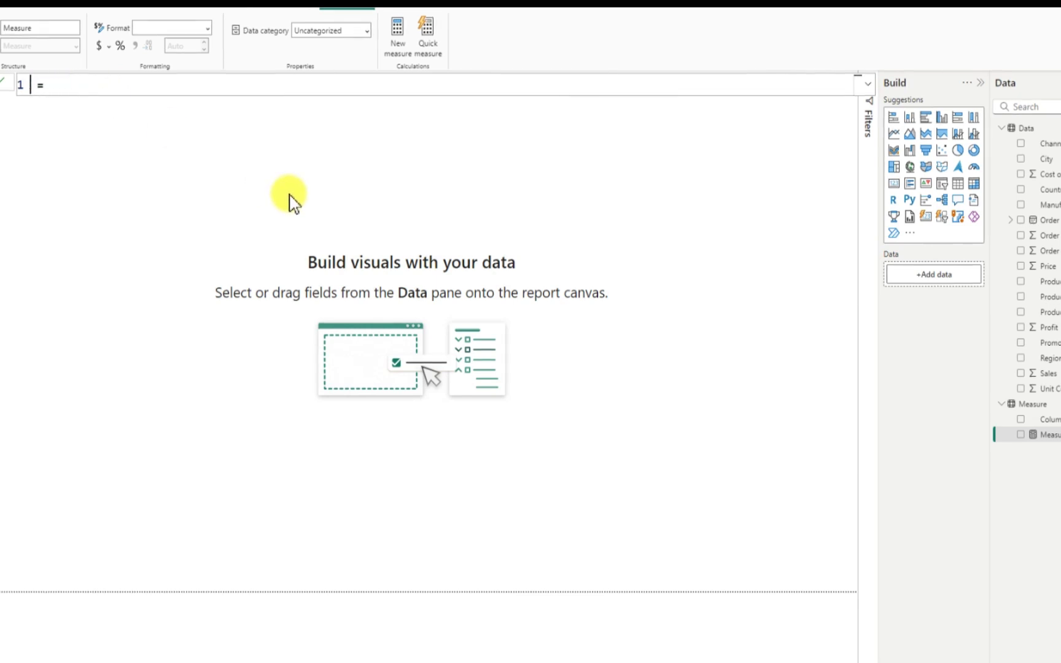
type("Sales")
Define the Sales measure as SUM(Data[Sales]) and commit the formula
left_click(106, 83)
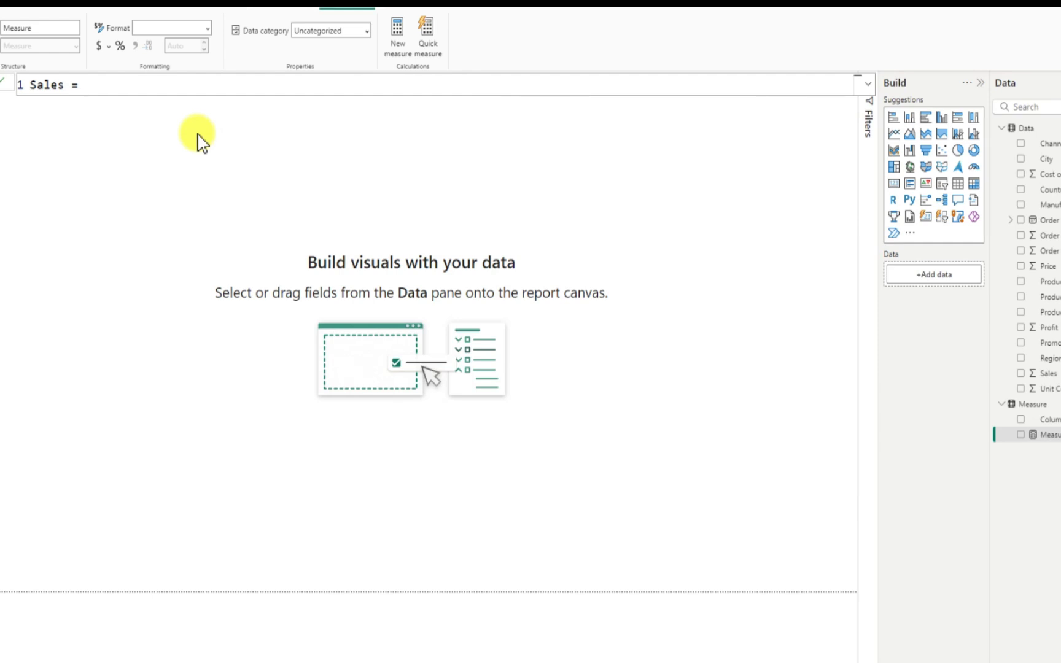
type("sum")
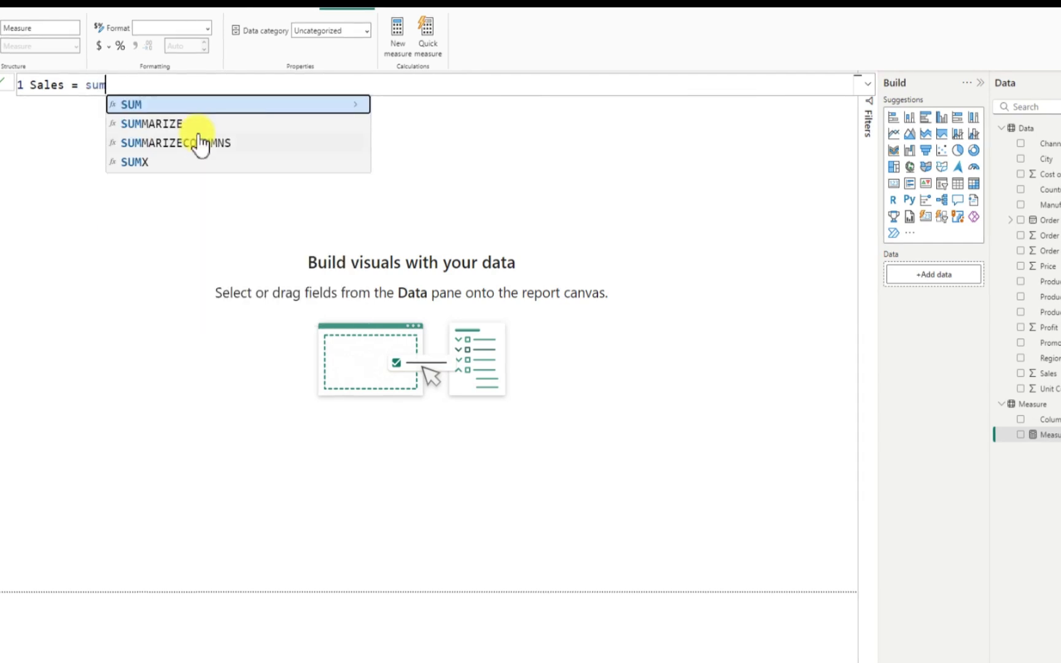
key("Tab")
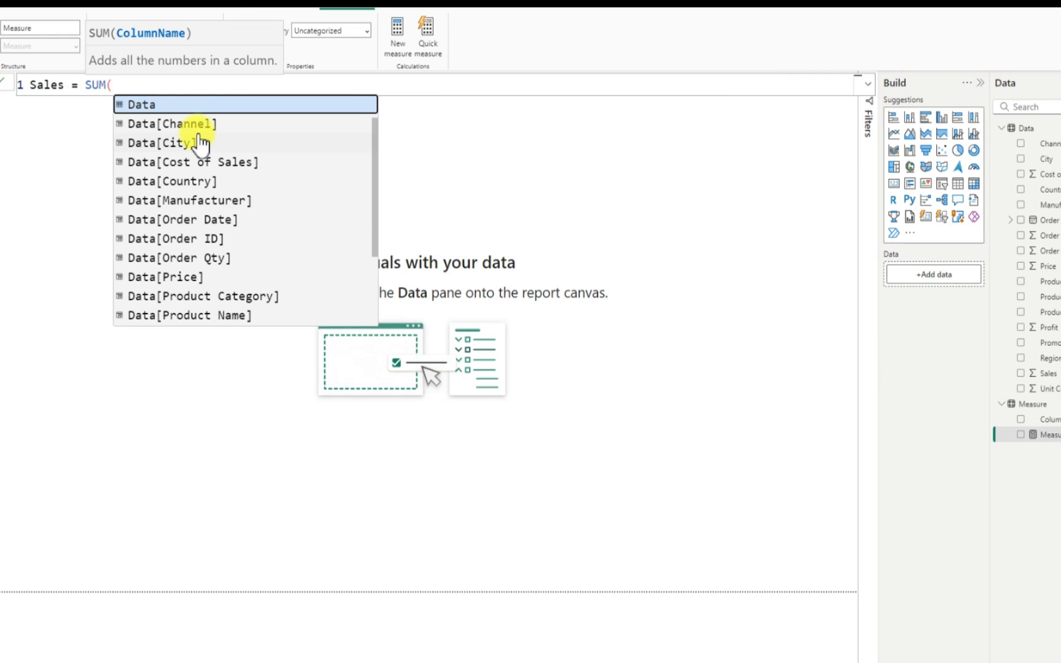
scroll(303, 280, "down", 3)
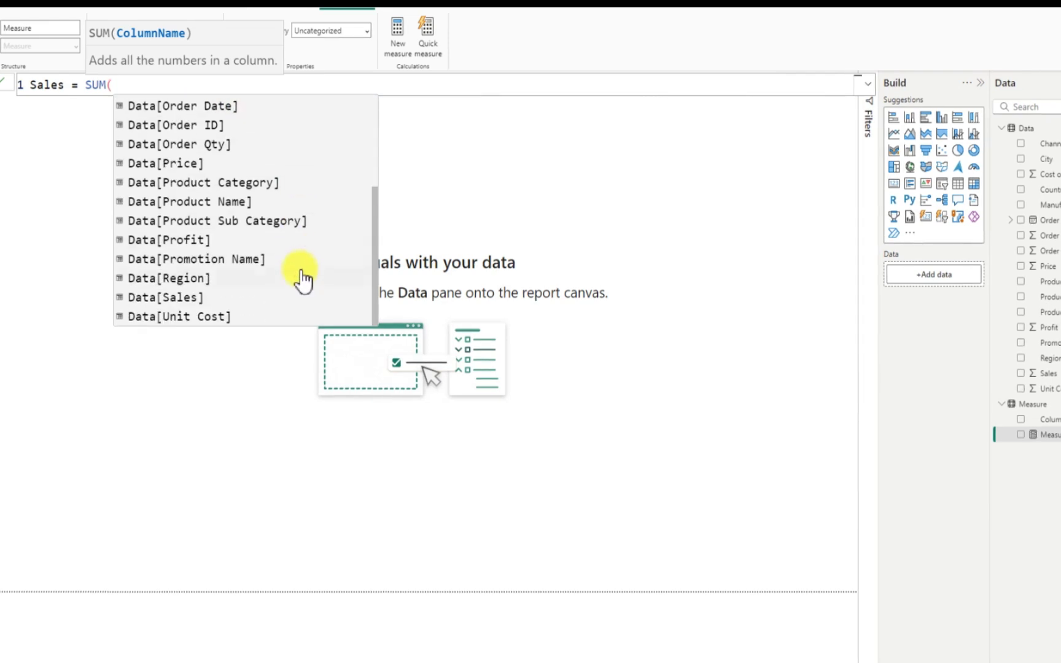
left_click(189, 296)
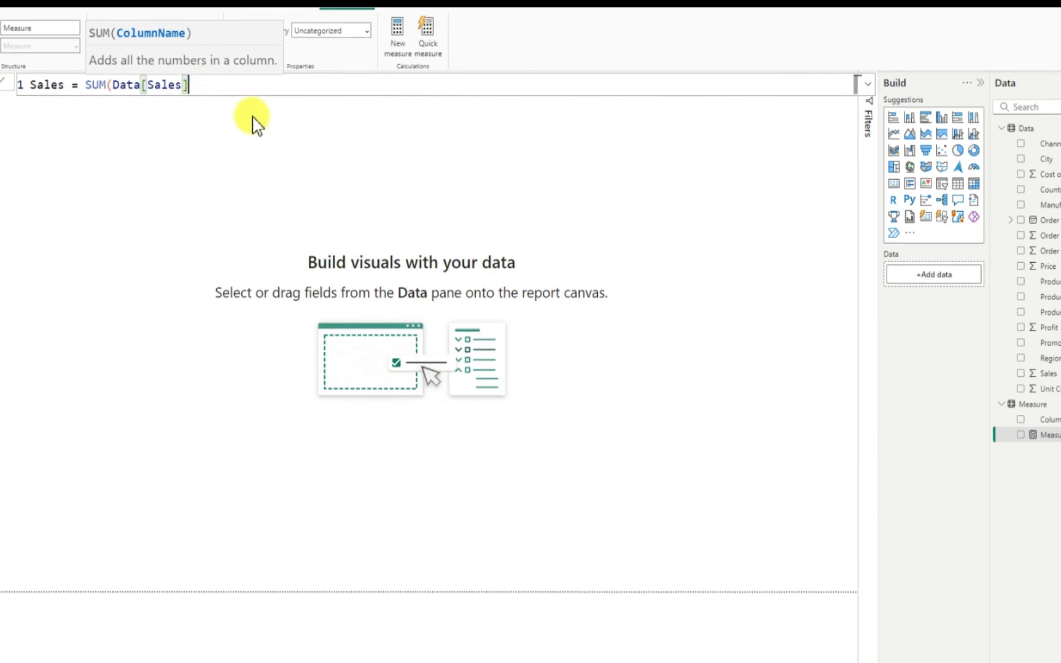
type(")")
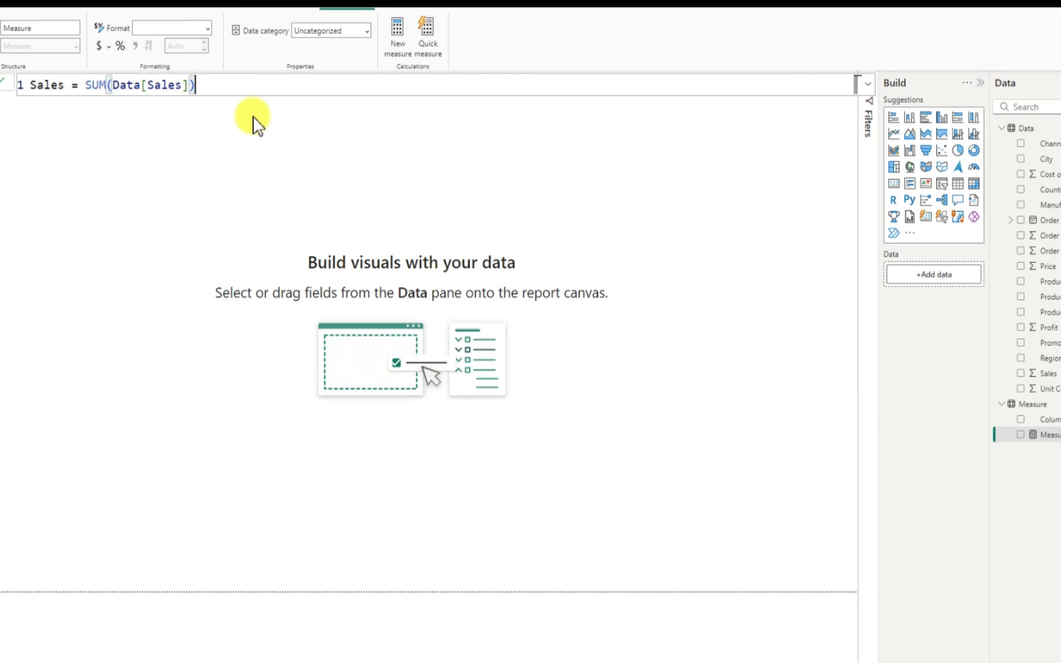
type(")")
key("BackSpace")
key("BackSpace")
key("BackSpace")
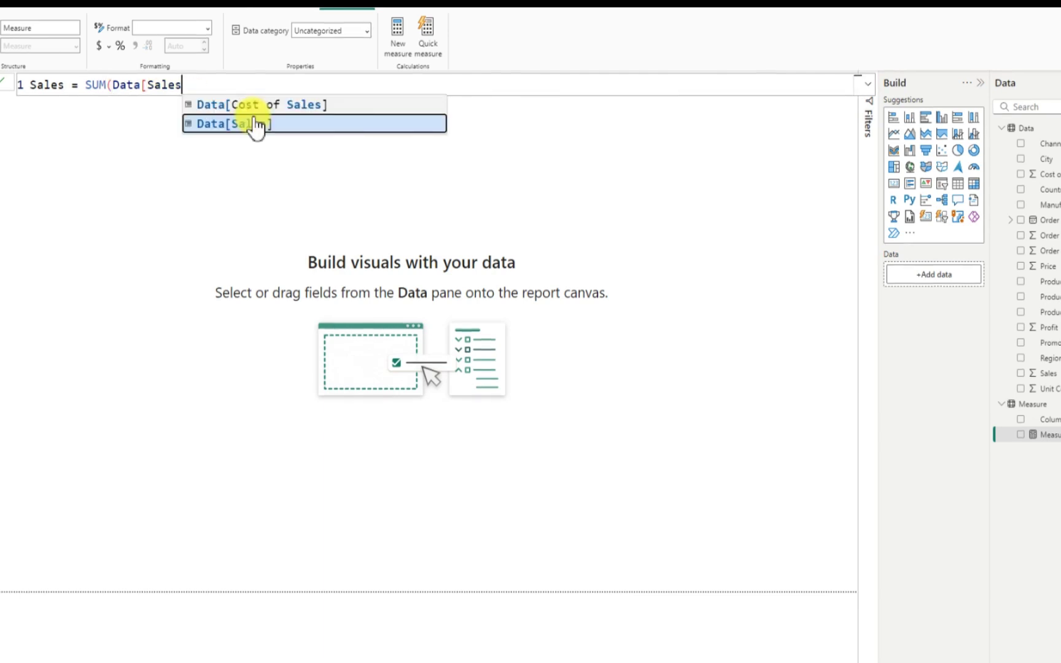
left_click(255, 125)
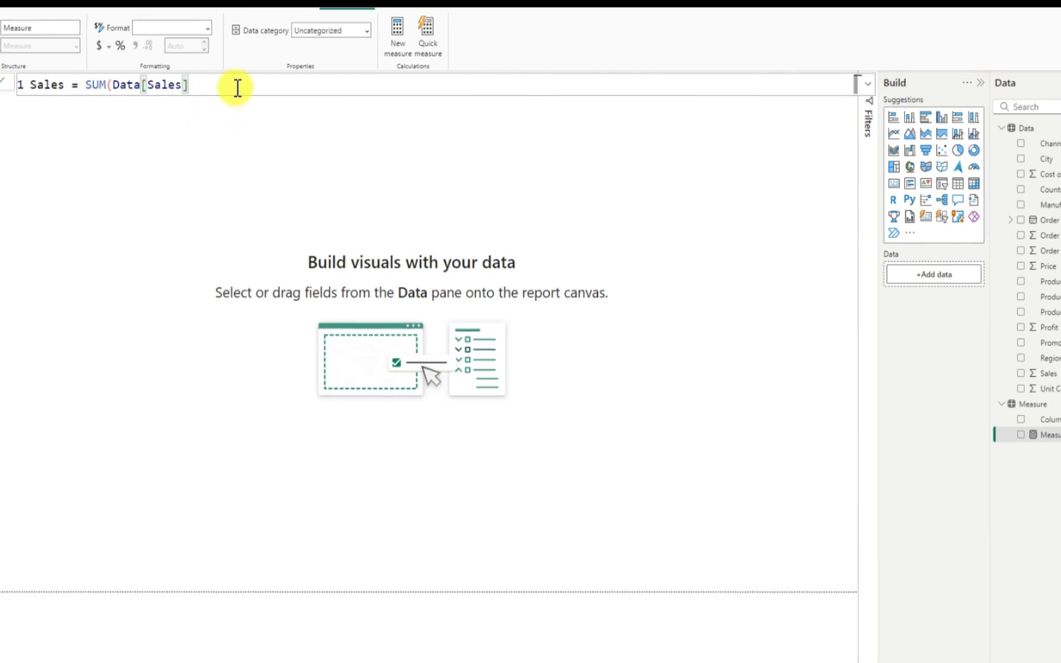
type(")")
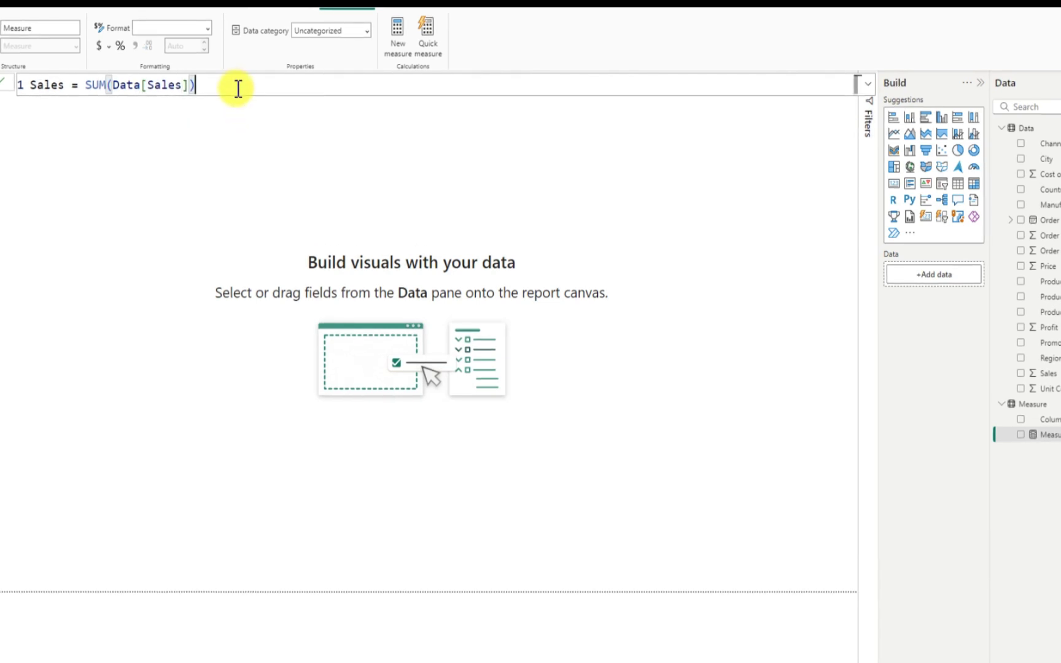
key("Return")
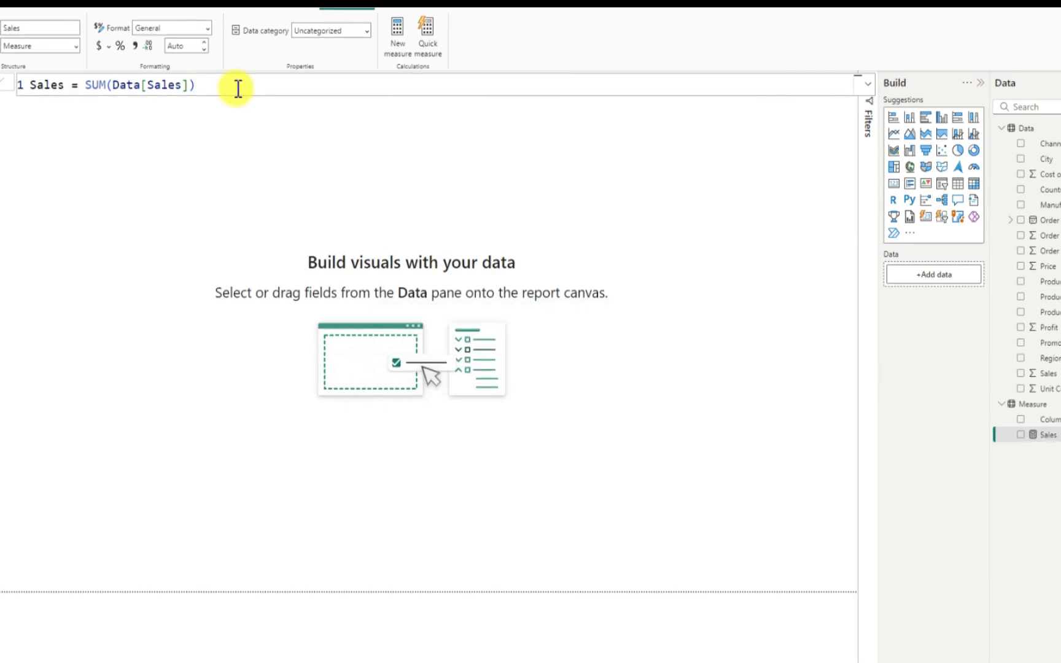
Format the Sales measure as currency
left_click(114, 49)
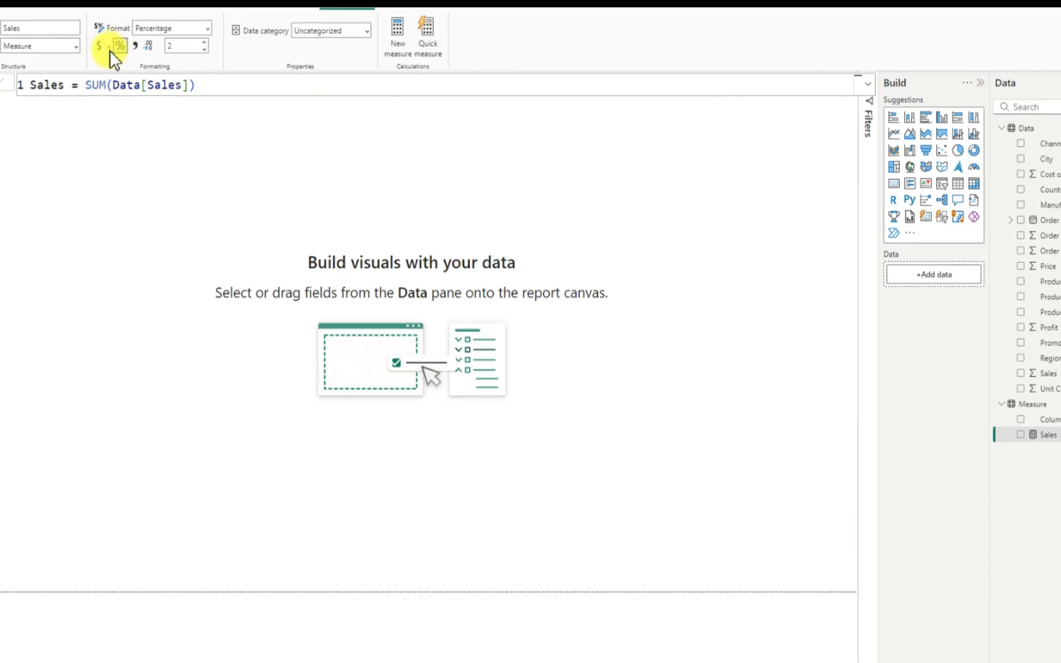
left_click(119, 49)
left_click(109, 47)
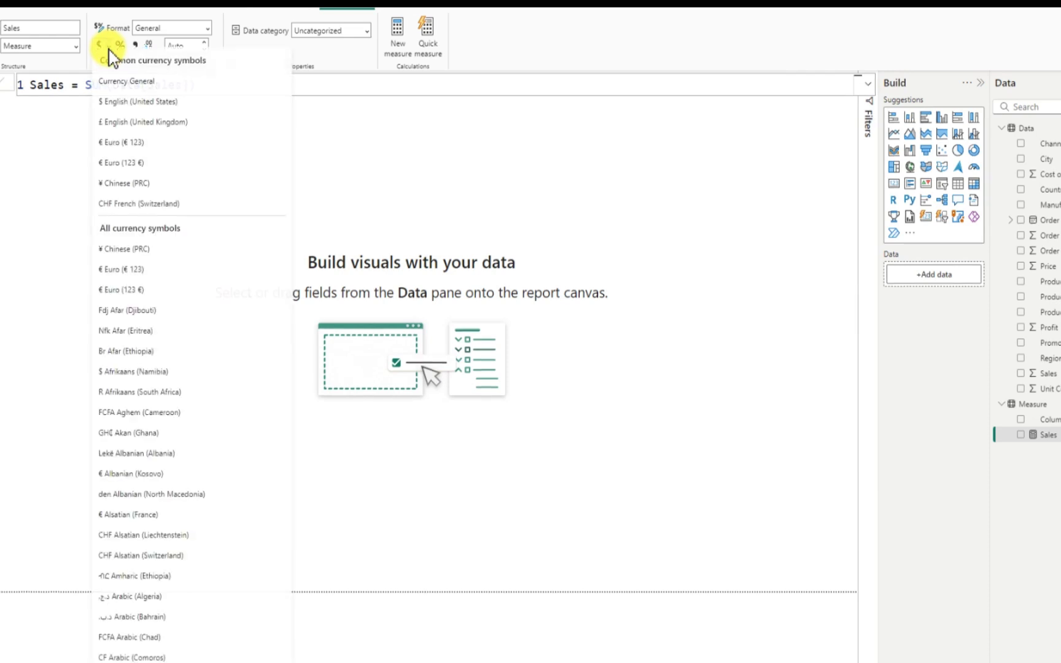
left_click(116, 151)
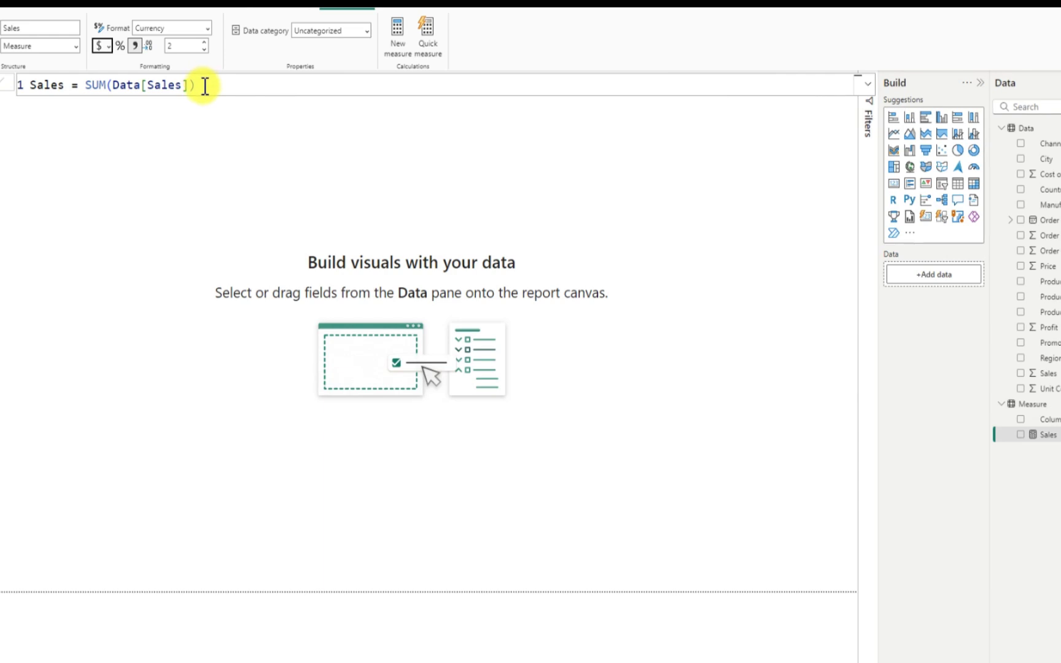
Add a new measure to the Measure table and fill it with a copy of the Sales measure's formula
left_click_drag(203, 84, 29, 85)
key("ctrl+c")
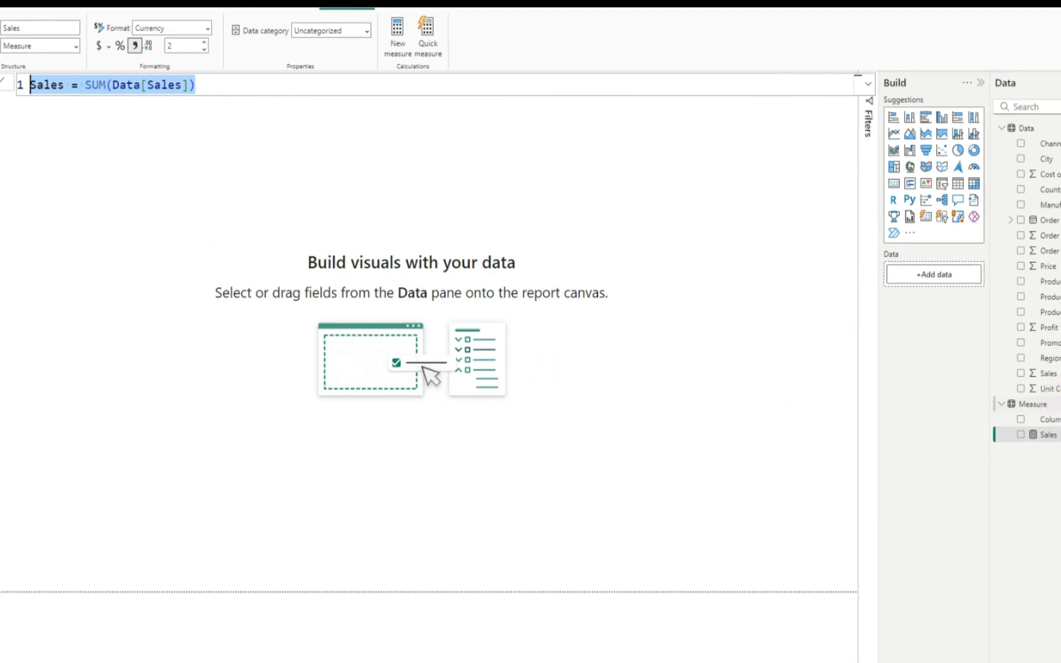
left_click(1060, 404)
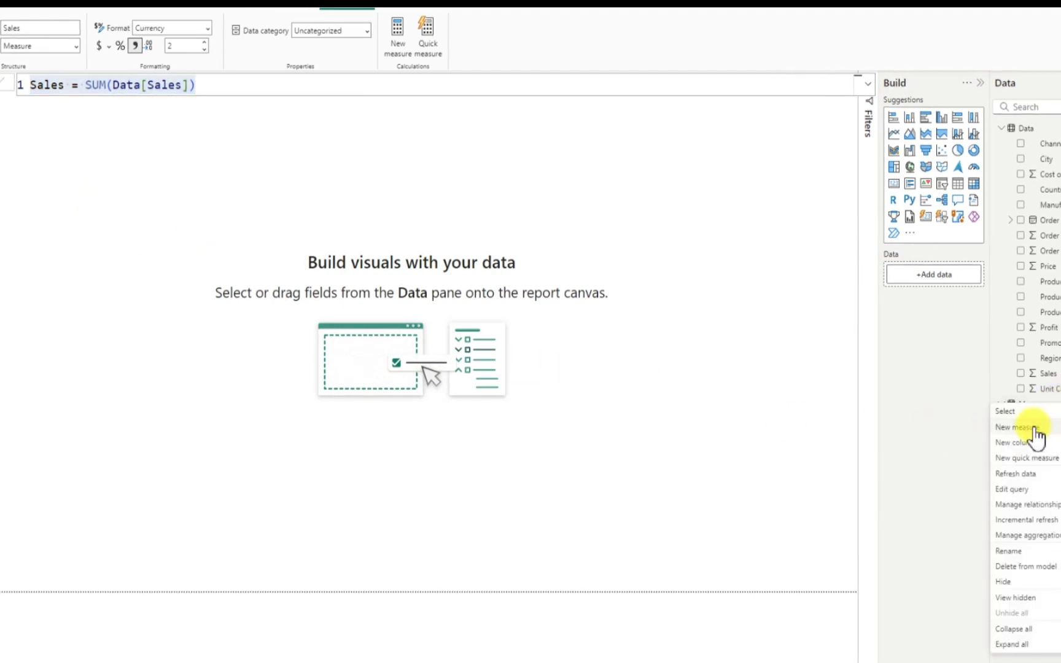
left_click(1033, 428)
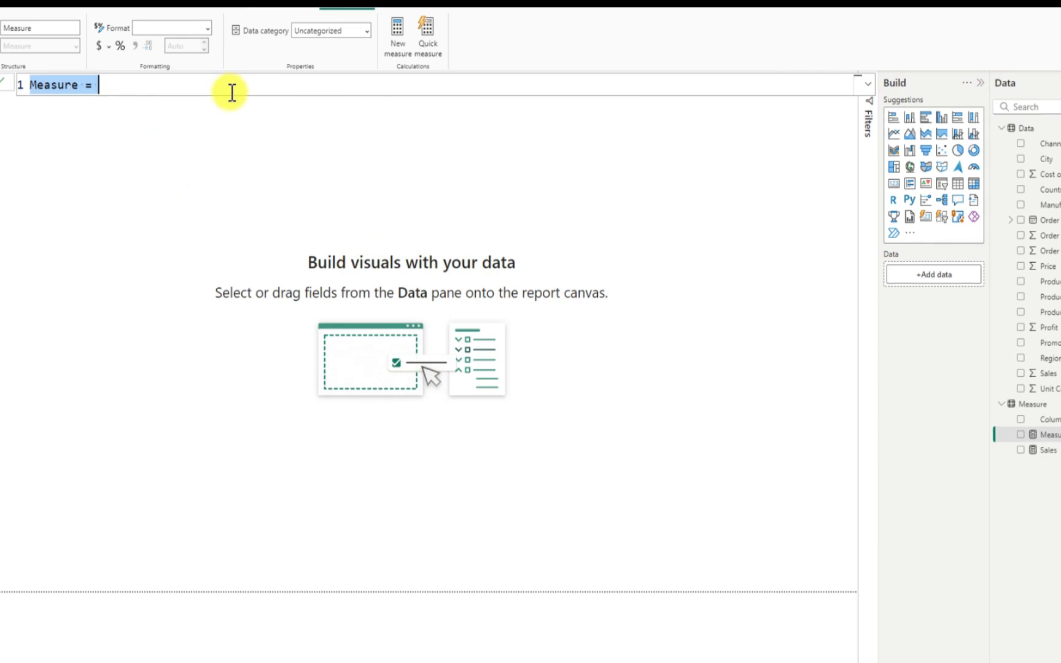
key("BackSpace")
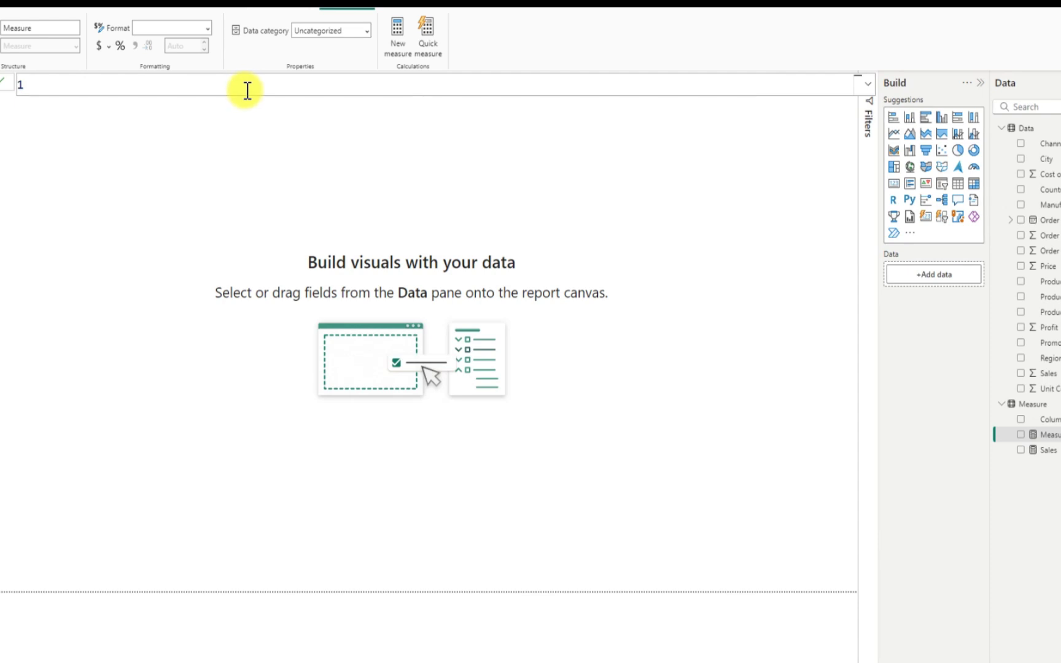
key("ctrl+v")
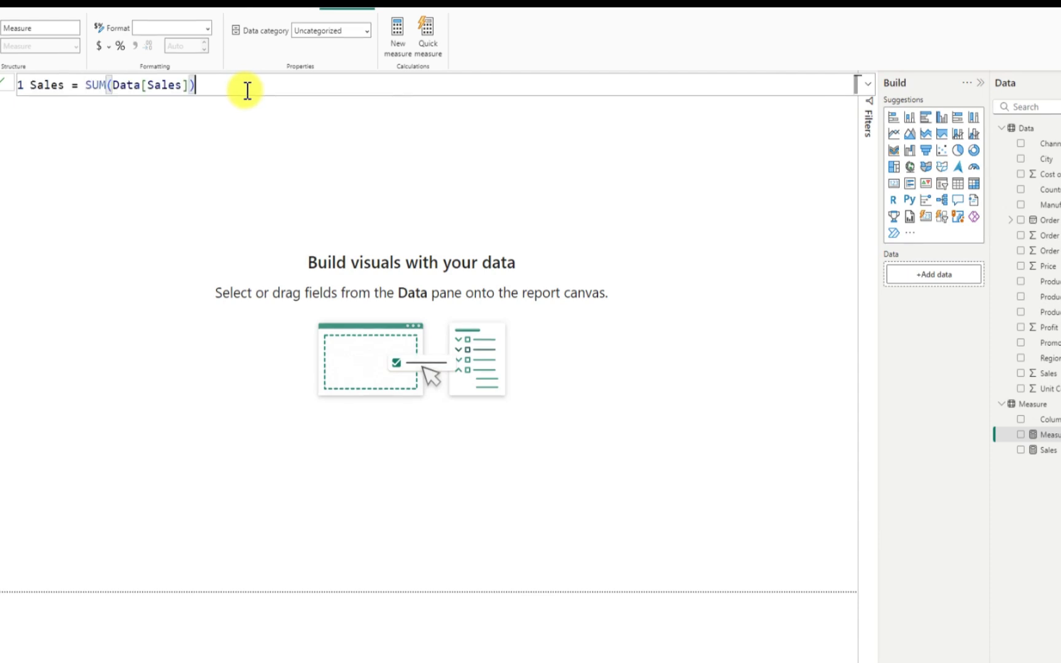
Change the measure name in the copied formula from Sales to Profit
left_click(65, 85)
key("BackSpace")
key("BackSpace")
key("BackSpace")
key("BackSpace")
key("BackSpace")
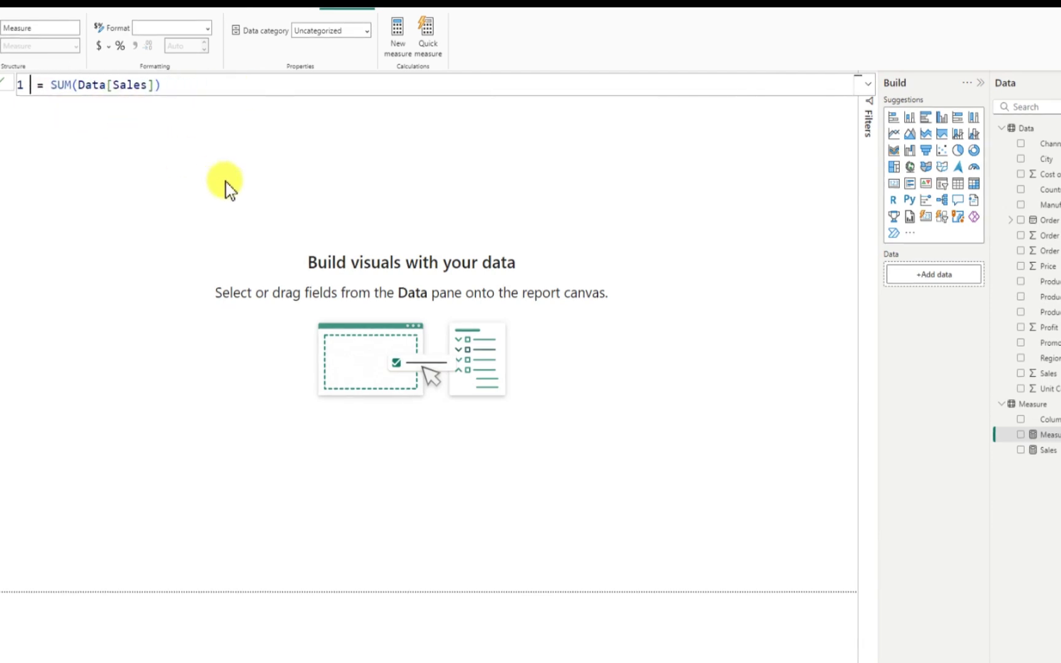
type("Profit")
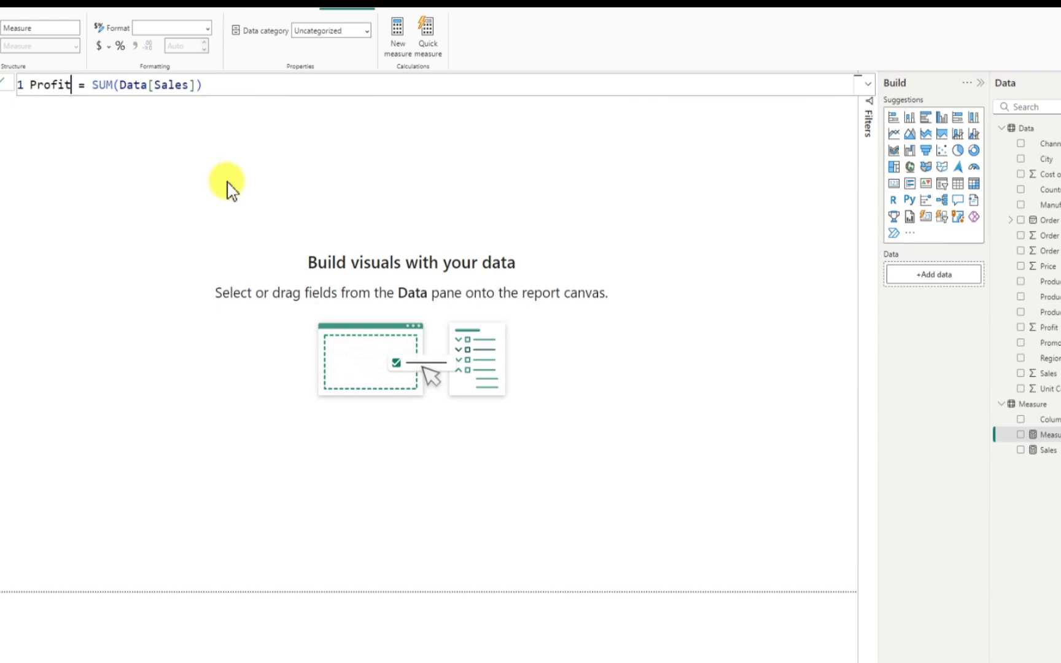
Make the Profit measure sum Data[Profit] and commit the formula Profit = SUM(Data[Profit])
left_click(196, 85)
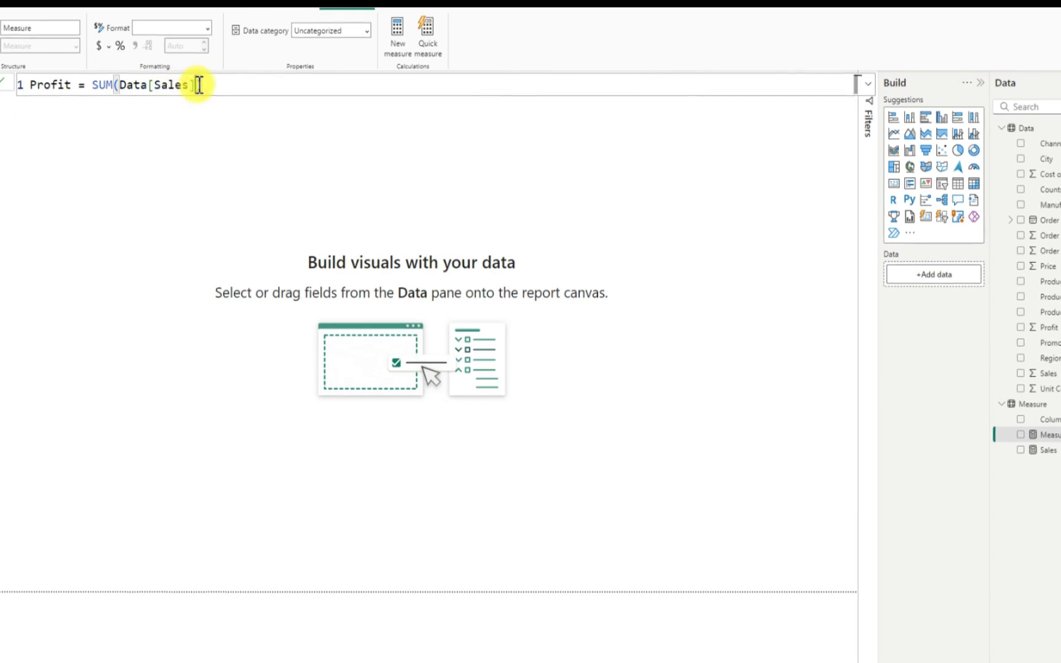
key("BackSpace")
key("BackSpace")
key("BackSpace")
key("BackSpace")
key("BackSpace")
key("BackSpace")
key("BackSpace")
key("BackSpace")
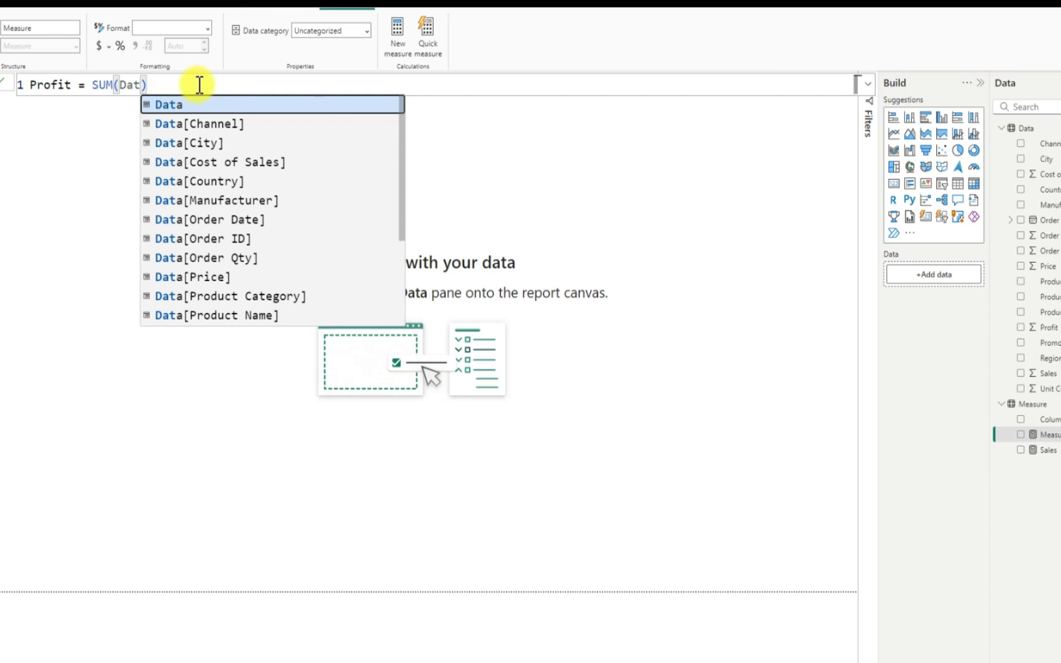
scroll(265, 272, "down", 3)
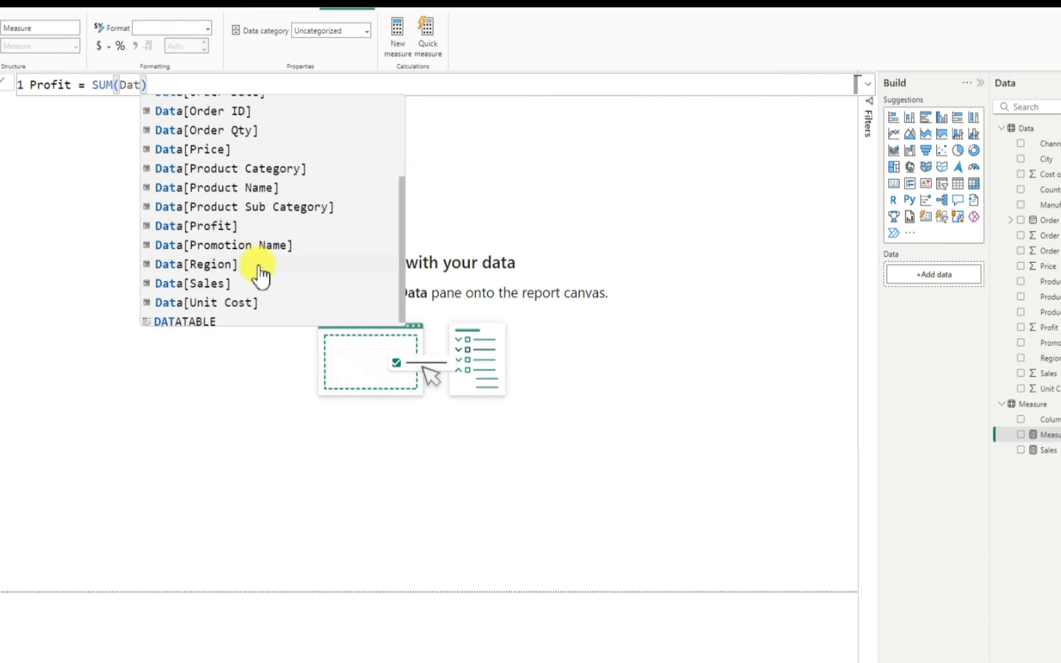
left_click(228, 225)
left_click(235, 85)
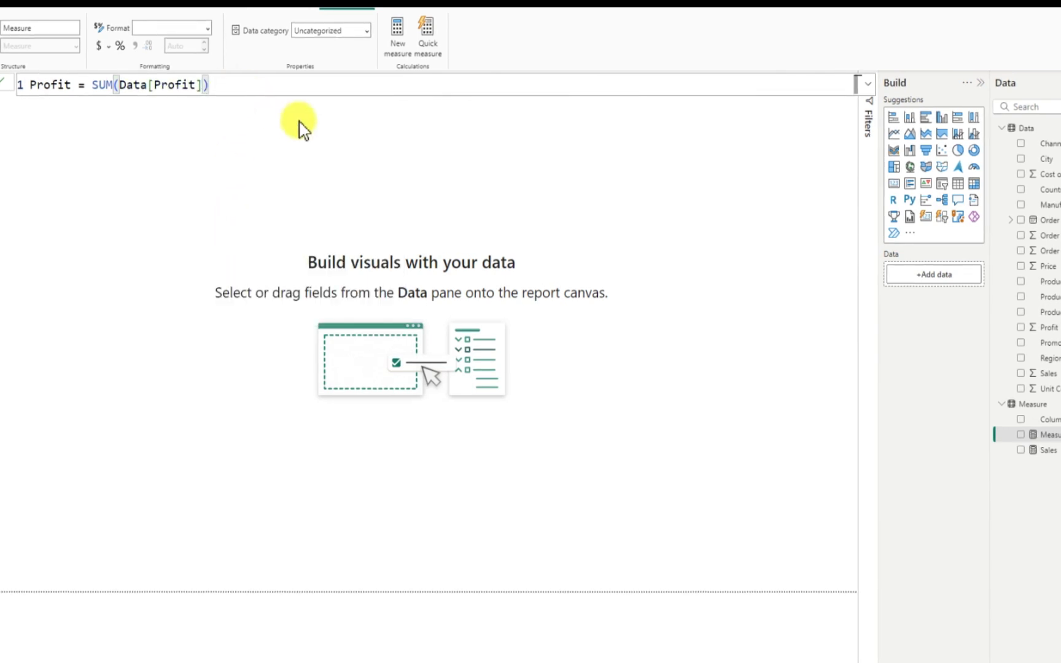
key("Return")
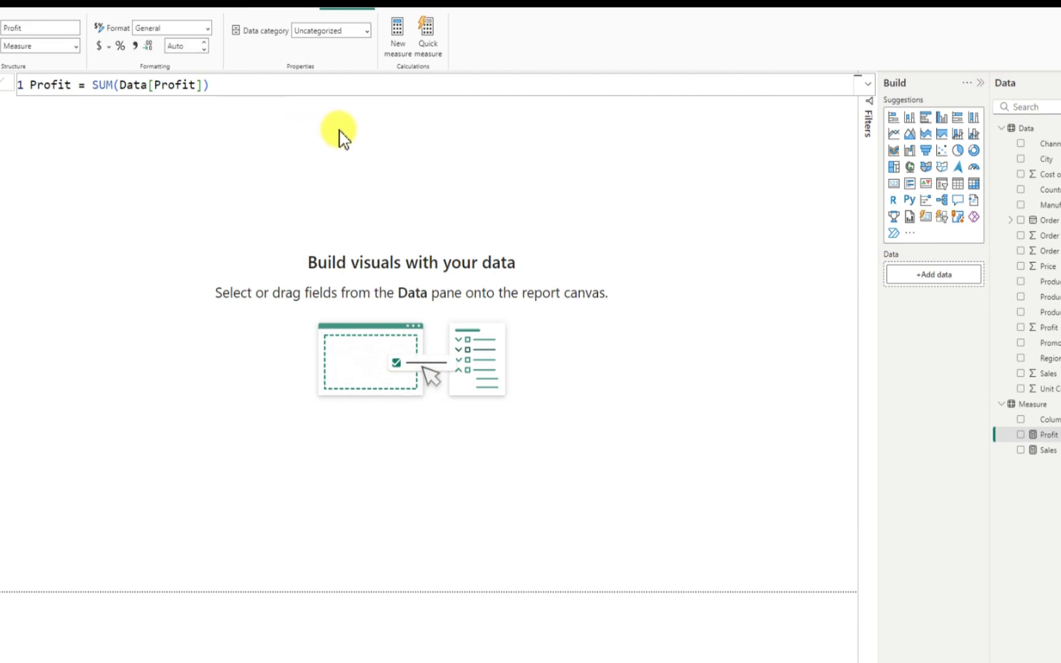
Format the Profit measure as currency with the € Euro (€ 123) symbol
left_click(110, 48)
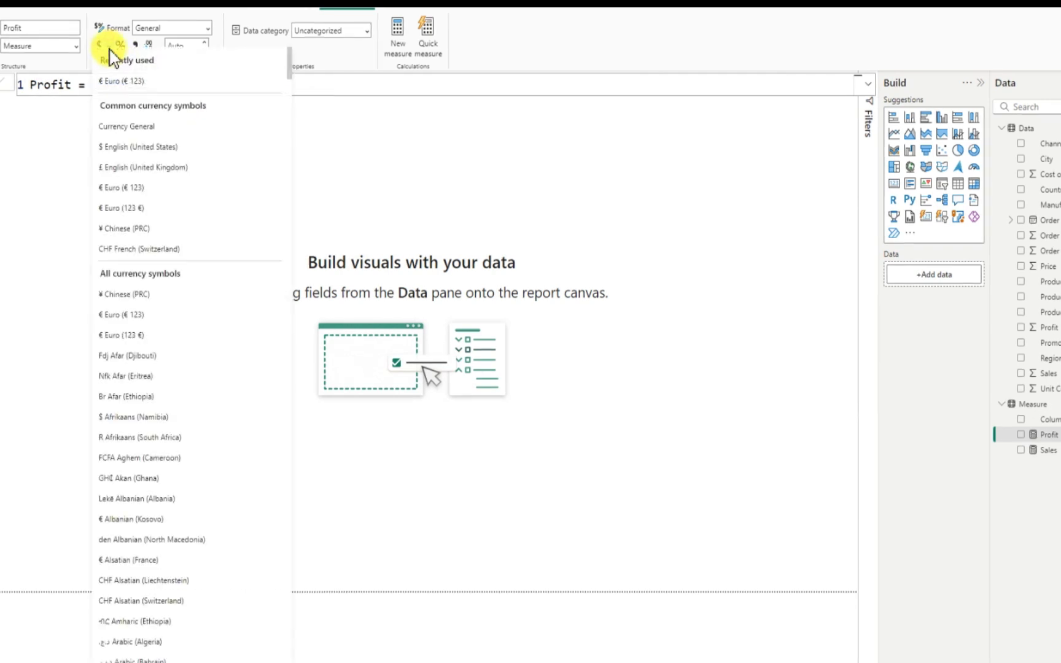
left_click(123, 195)
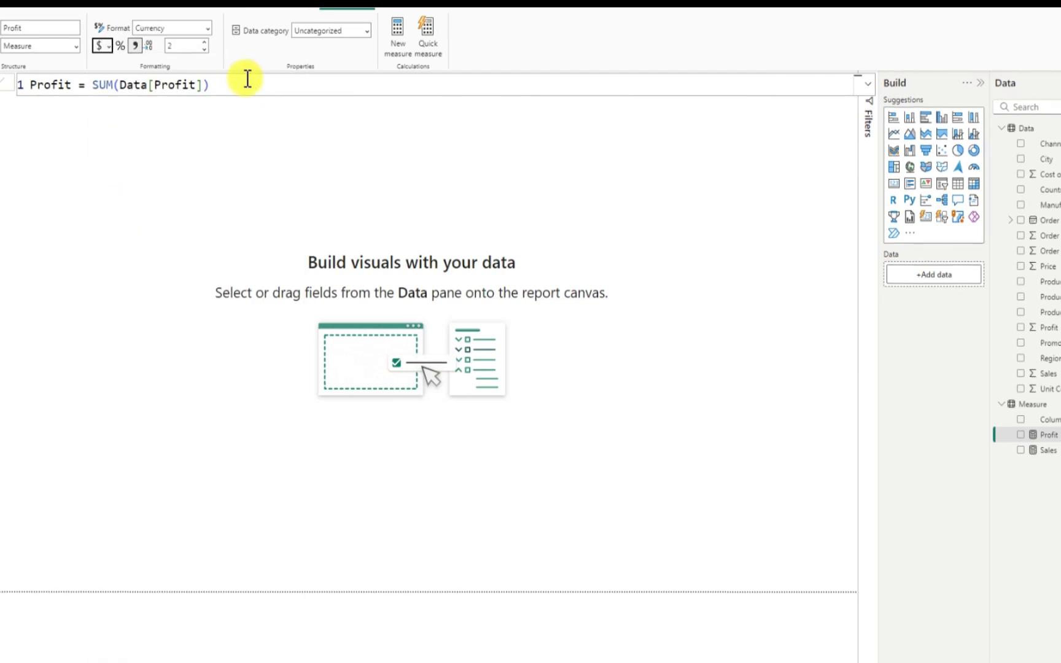
Add another measure to the Measure table and fill it with a copy of the Profit measure's formula
left_click_drag(239, 83, 32, 86)
key("ctrl+c")
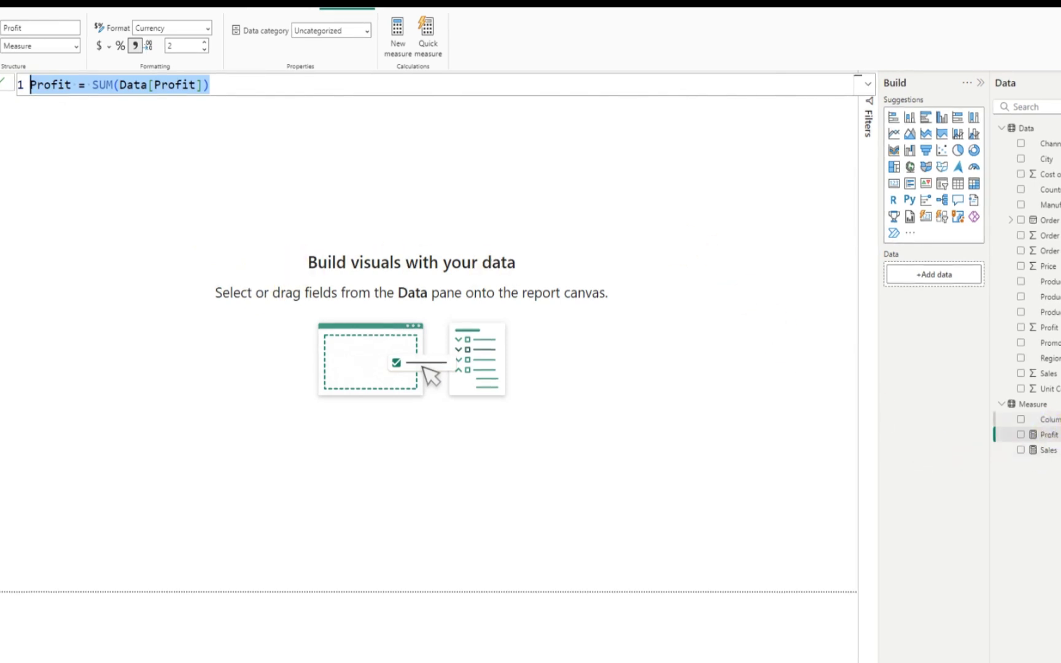
right_click(1056, 404)
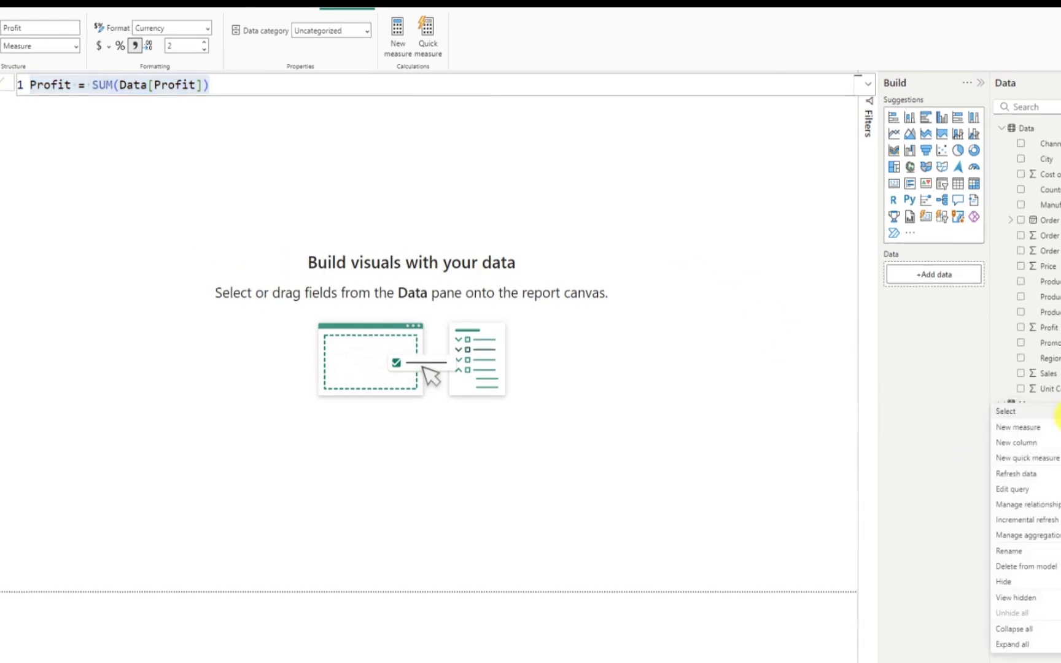
left_click(1031, 429)
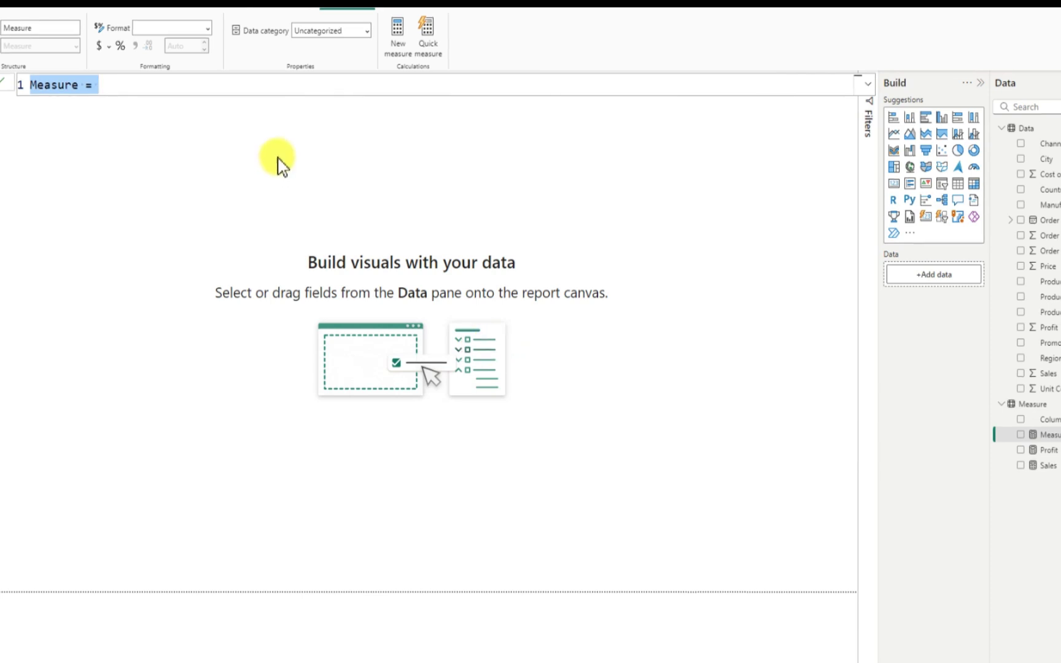
key("BackSpace")
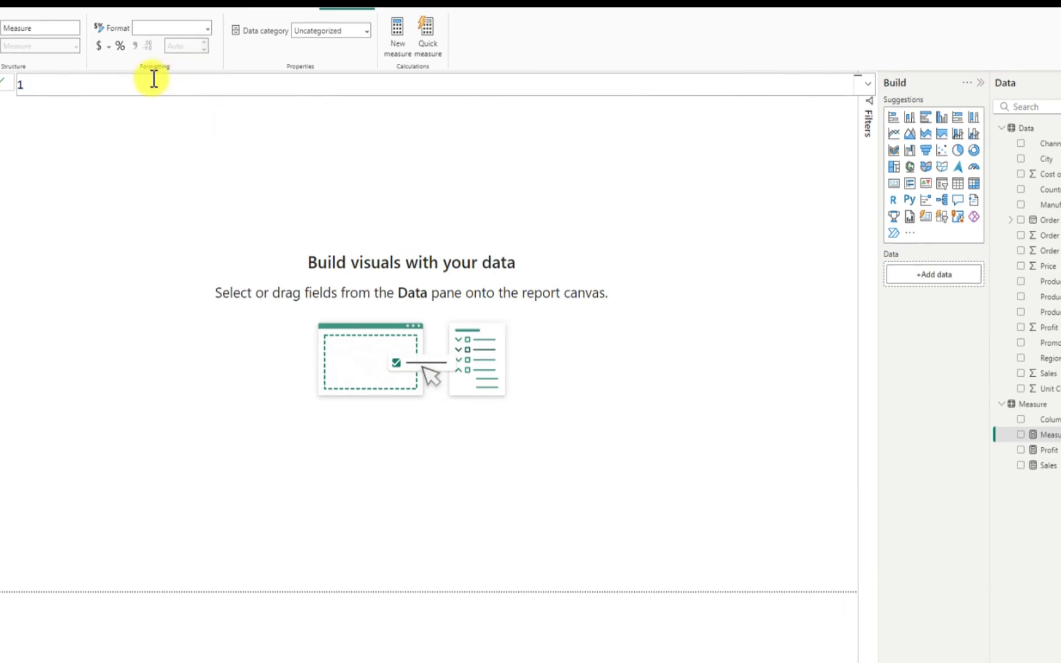
key("ctrl+v")
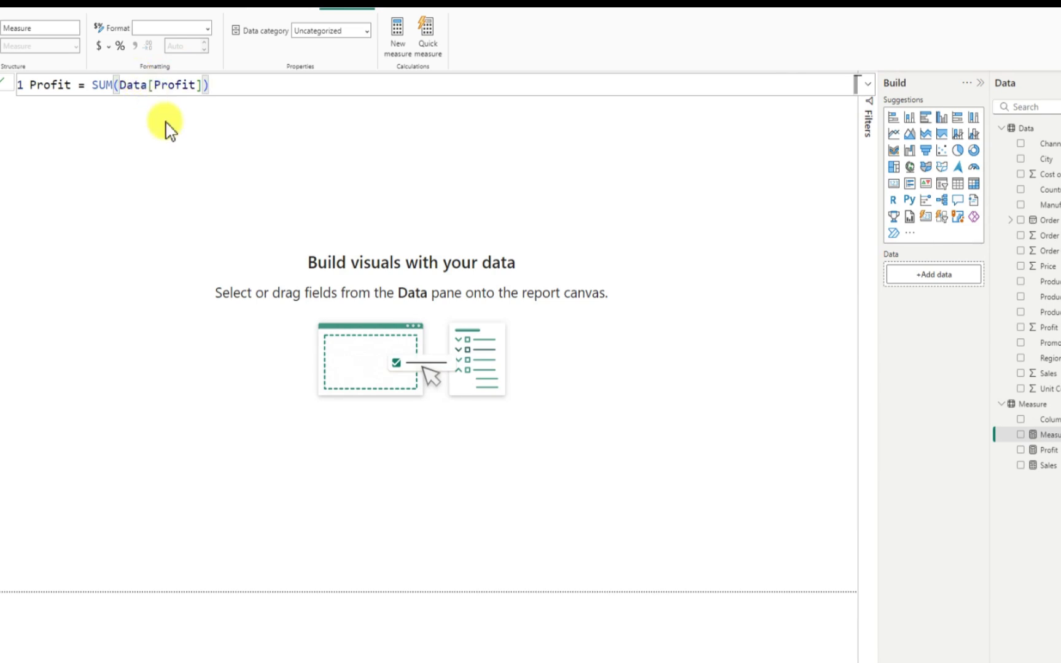
Replace the measure name in the copied Profit formula with Cost of Sales
left_click(73, 84)
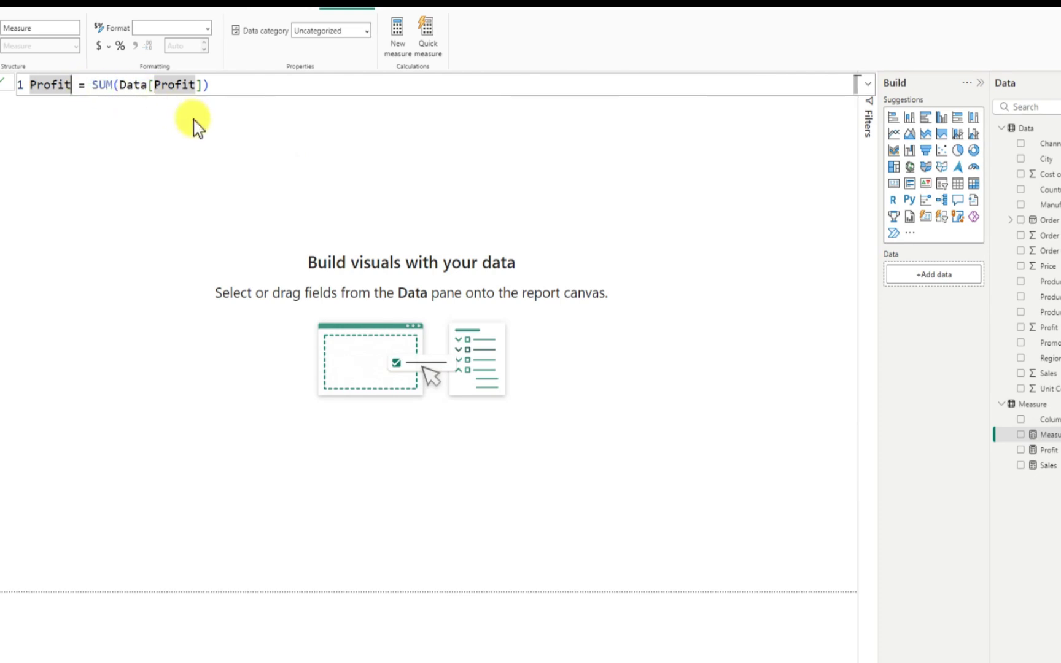
key("BackSpace")
key("BackSpace")
key("BackSpace")
key("BackSpace")
key("BackSpace")
key("BackSpace")
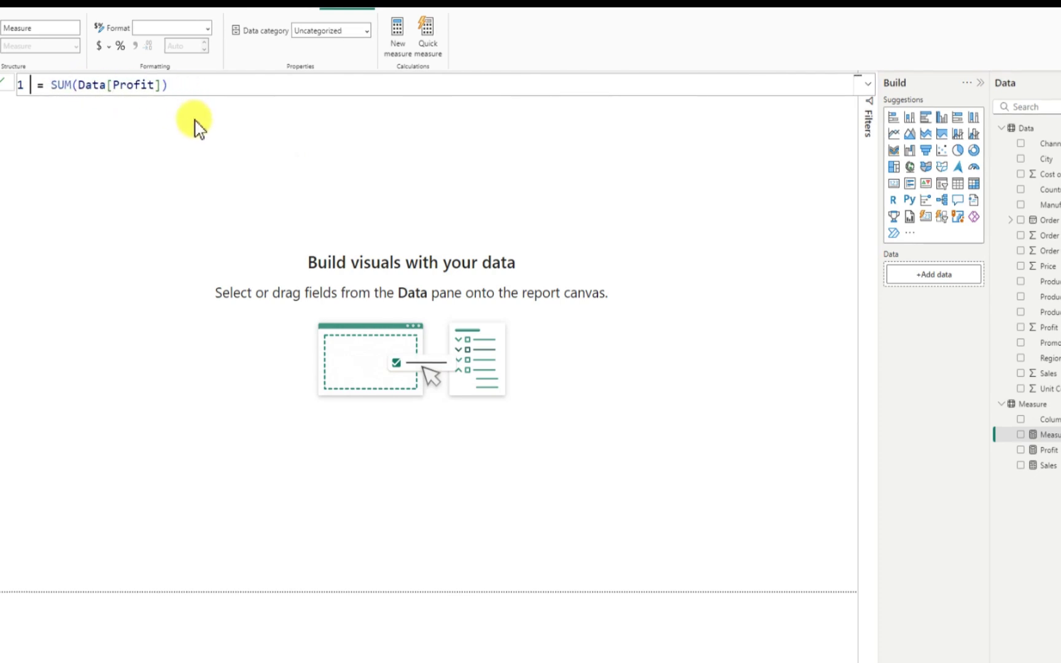
type("Cost  ")
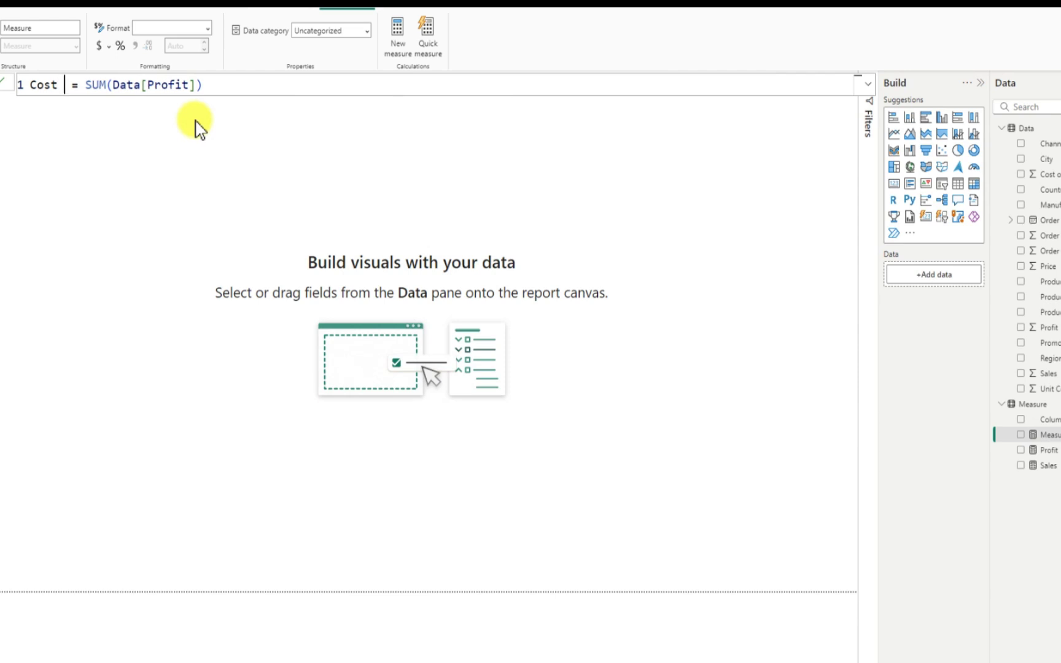
type("Sales")
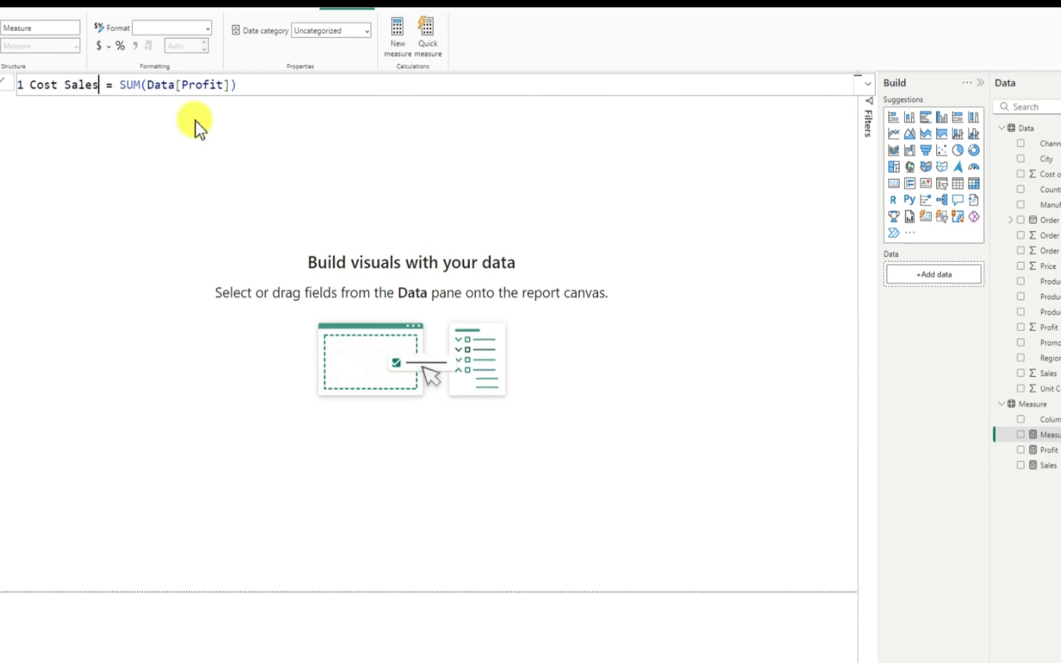
double_click(64, 84)
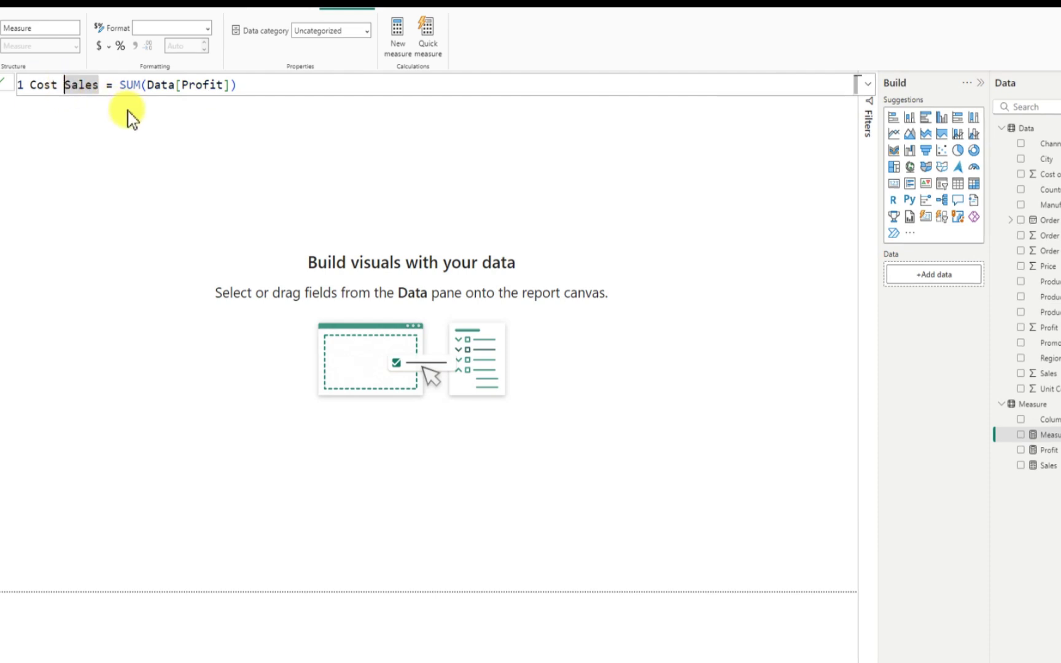
type("of")
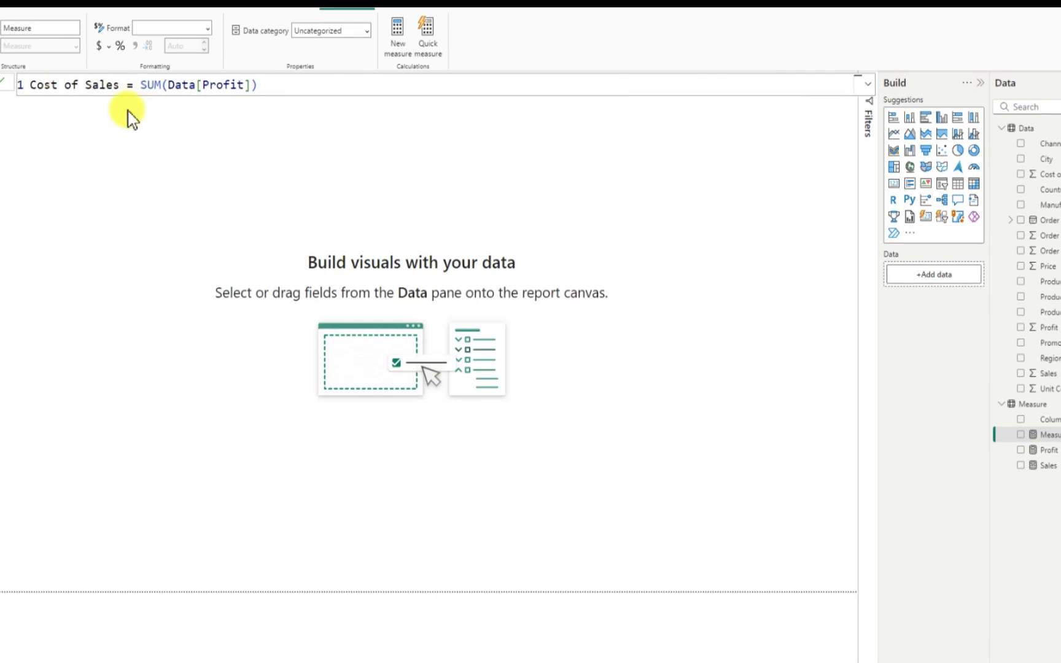
Make the Cost of Sales measure sum Data[Cost of Sales] and commit the formula
left_click(249, 84)
key("BackSpace")
key("BackSpace")
key("BackSpace")
key("BackSpace")
key("BackSpace")
key("BackSpace")
key("BackSpace")
key("BackSpace")
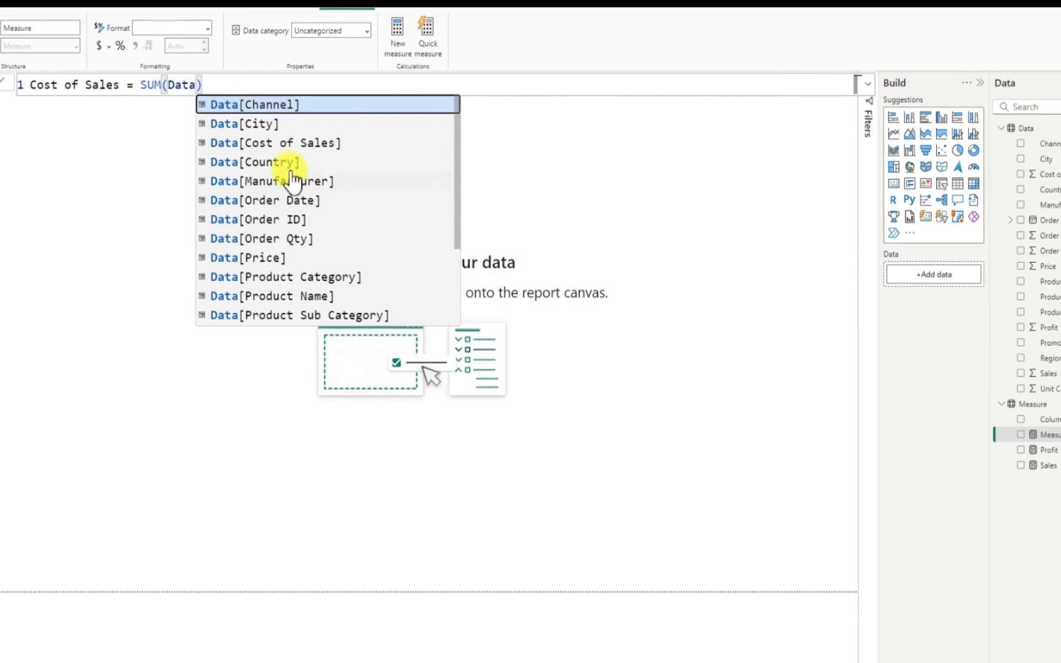
left_click(287, 141)
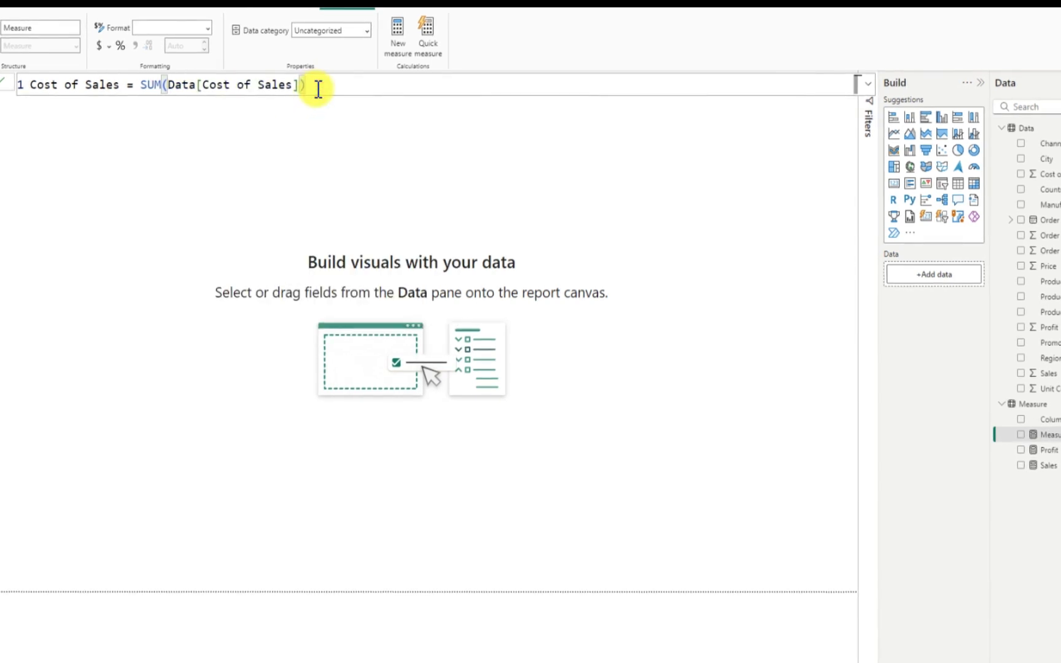
key("Return")
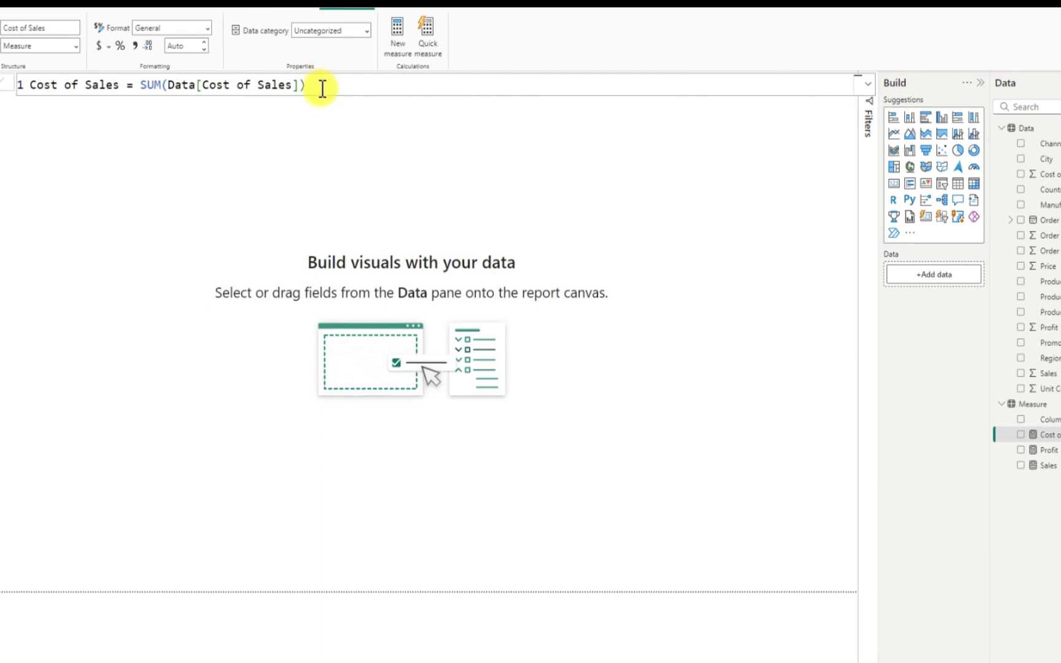
Add a further measure to the Measure table and fill it with a copy of the Cost of Sales formula
left_click_drag(322, 88, 19, 78)
key("ctrl+c")
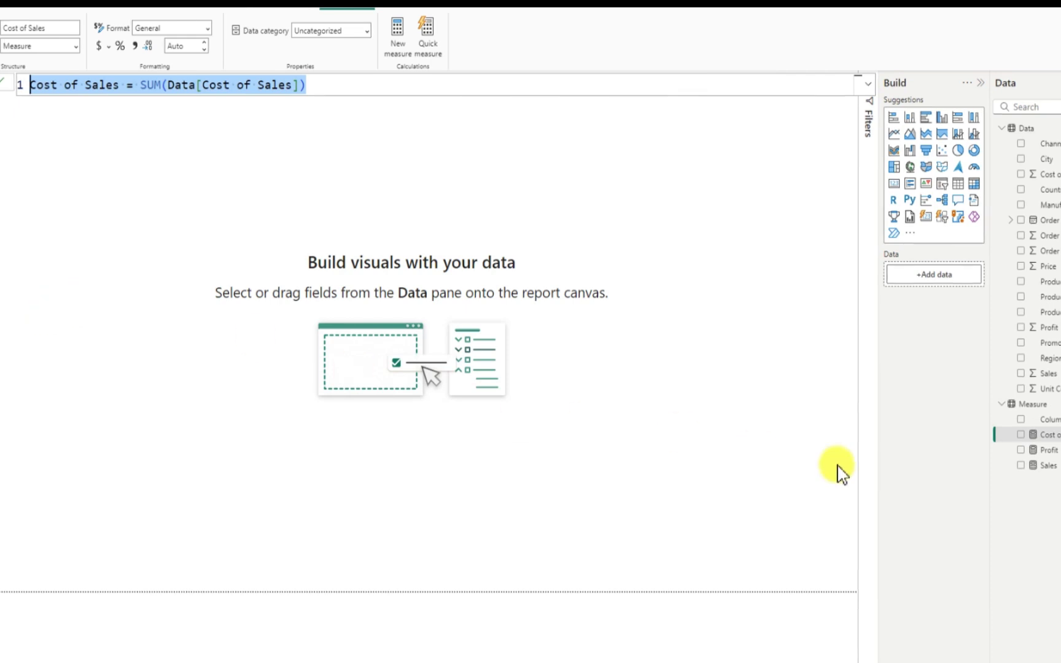
right_click(1031, 403)
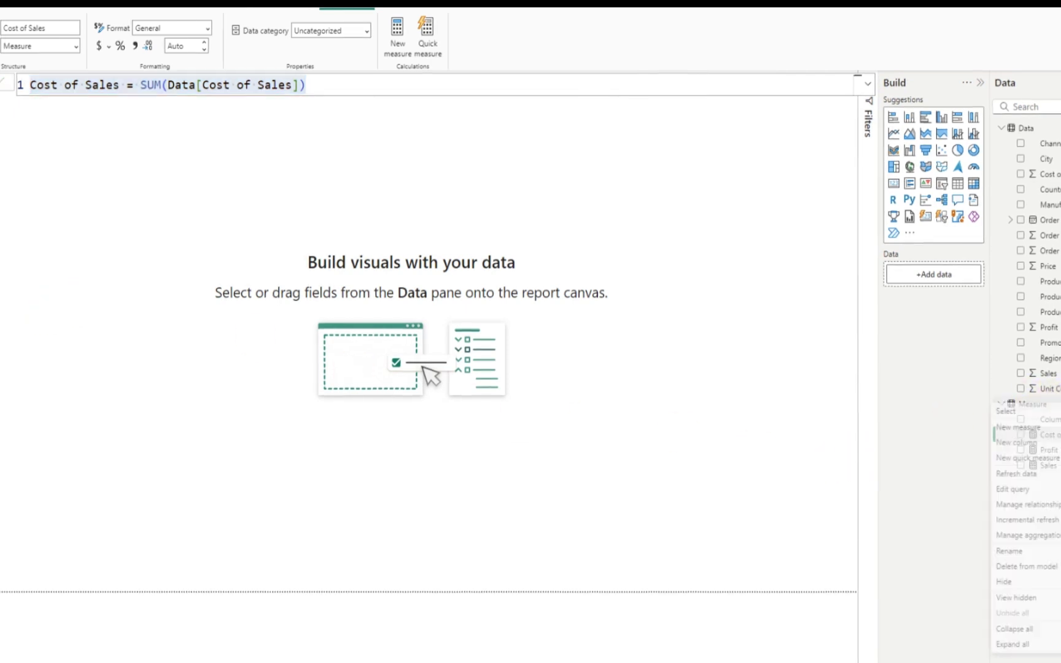
left_click(1033, 427)
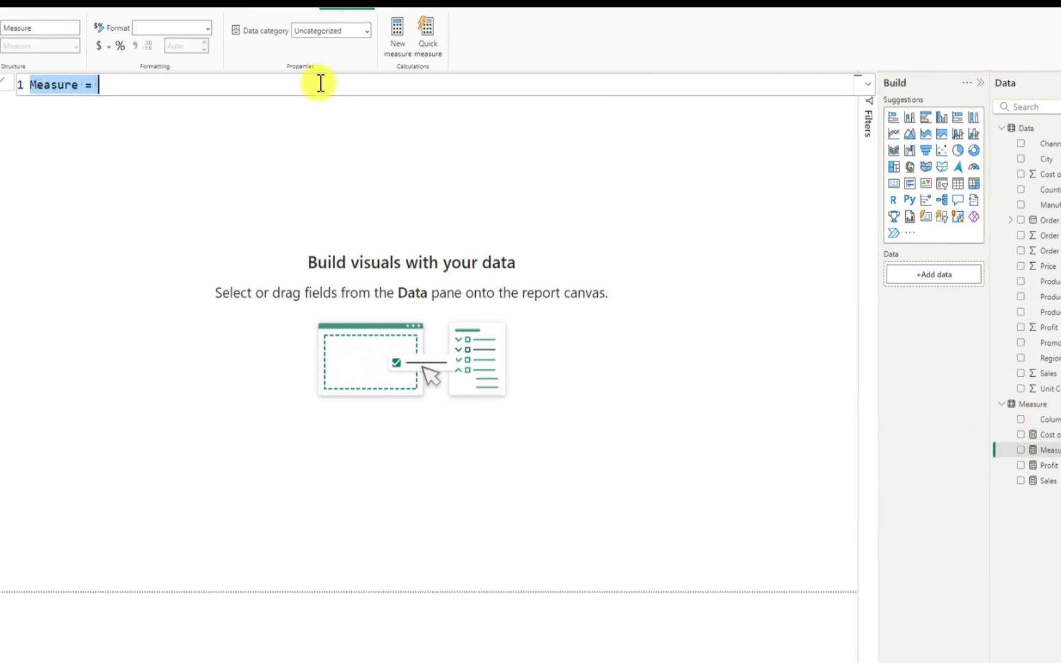
key("BackSpace")
key("ctrl+v")
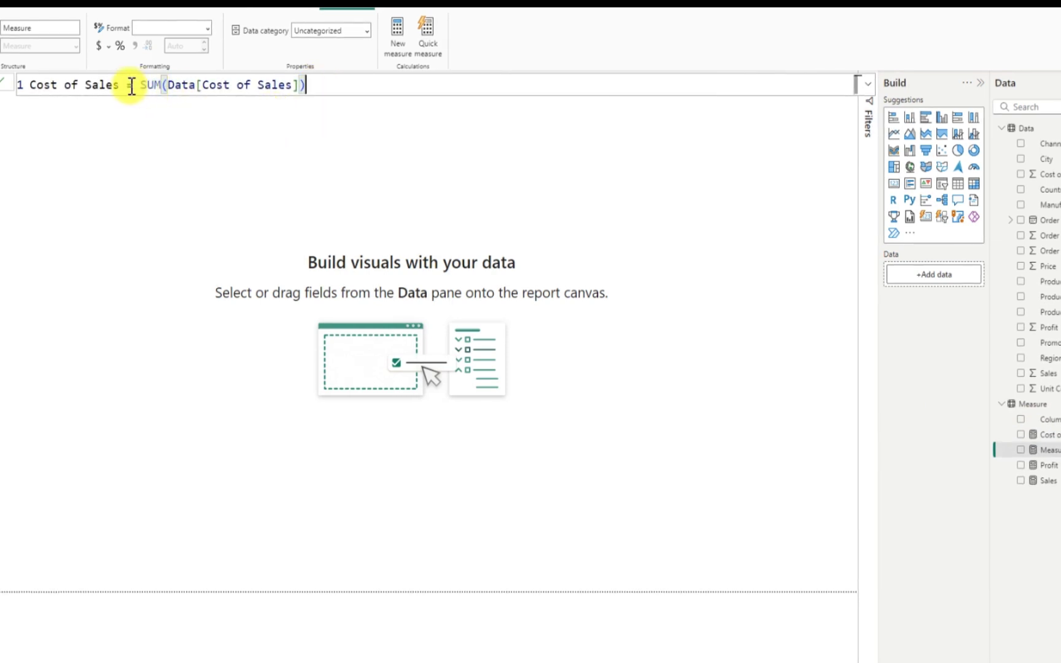
Replace the measure name in the copied Cost of Sales formula with Unit Cost
left_click_drag(123, 84, 16, 64)
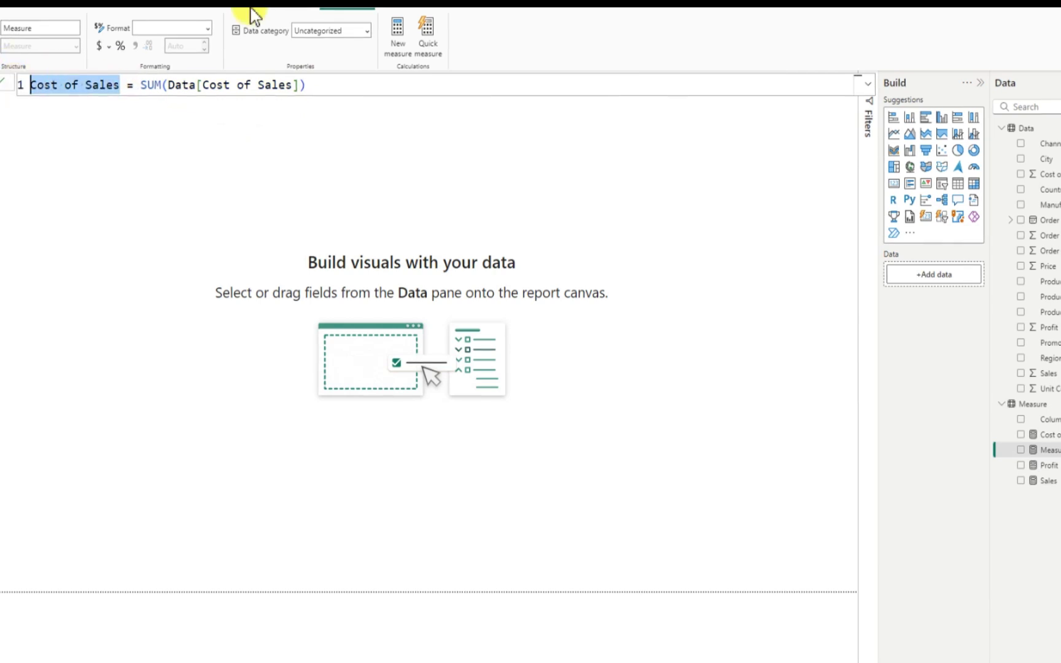
type("Unit ")
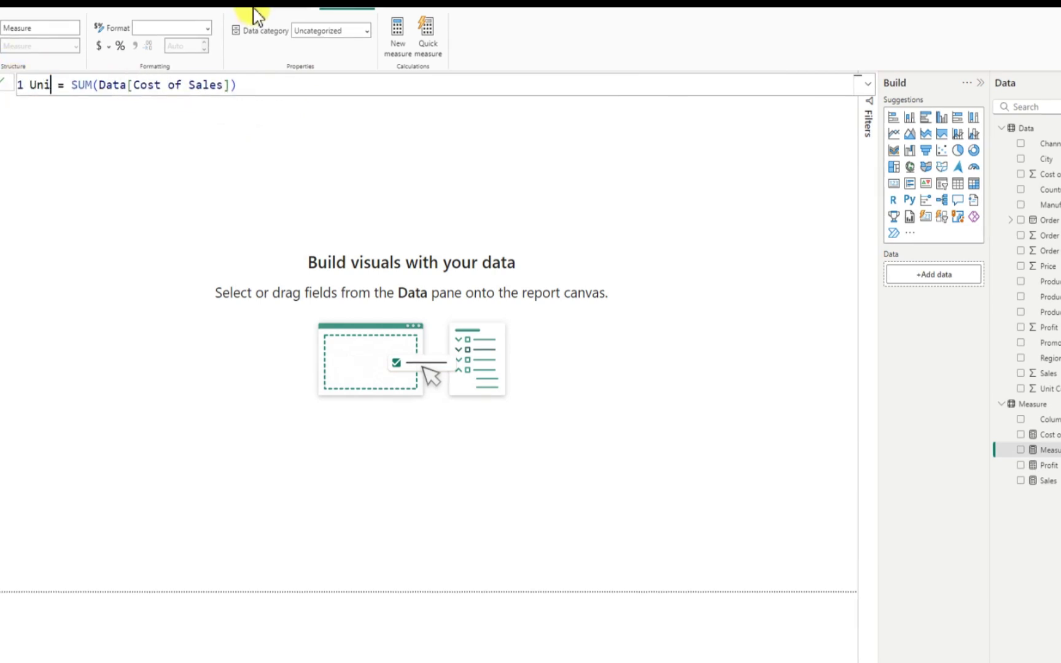
type("Cost")
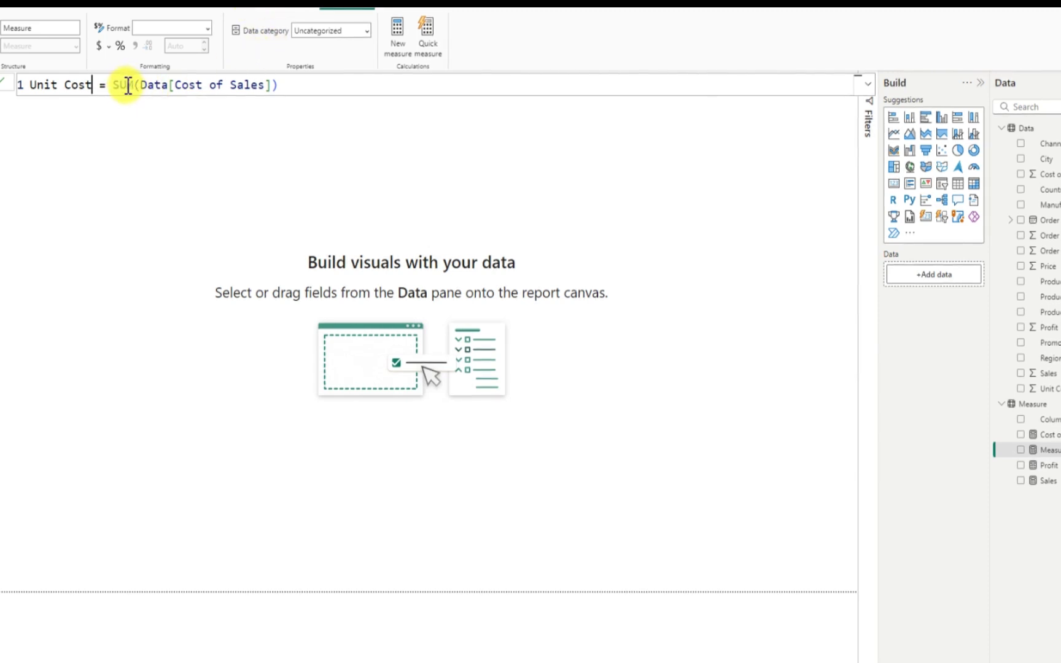
Make the Unit Cost measure sum Data[Unit Cost] and commit the formula
left_click(272, 86)
key("BackSpace")
key("BackSpace")
key("BackSpace")
key("BackSpace")
key("BackSpace")
key("BackSpace")
key("BackSpace")
key("BackSpace")
key("BackSpace")
key("BackSpace")
key("BackSpace")
key("BackSpace")
key("BackSpace")
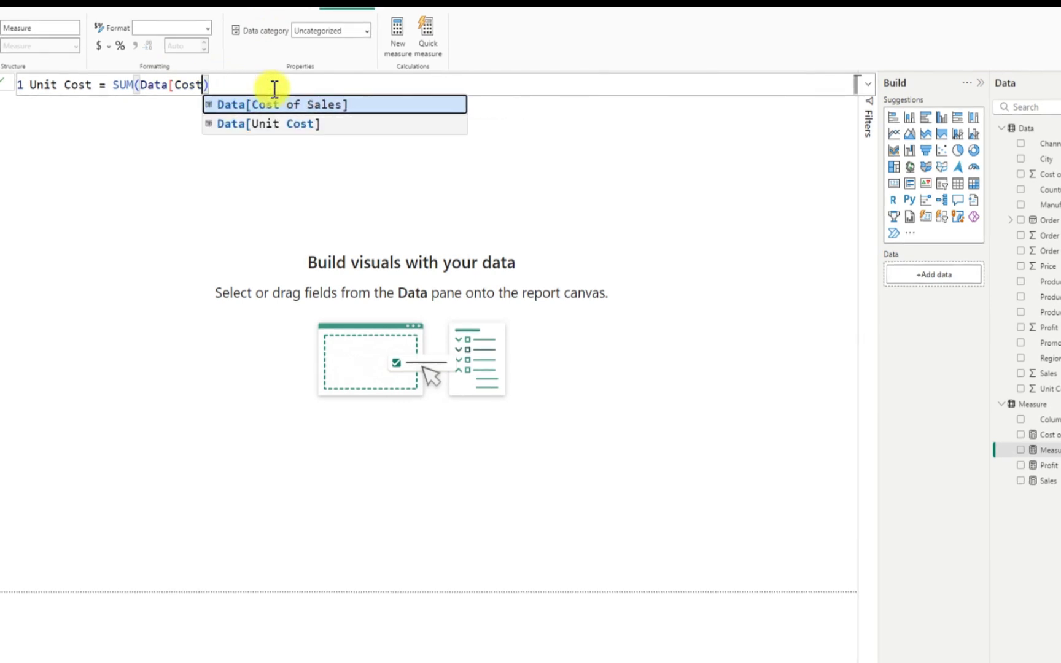
key("BackSpace")
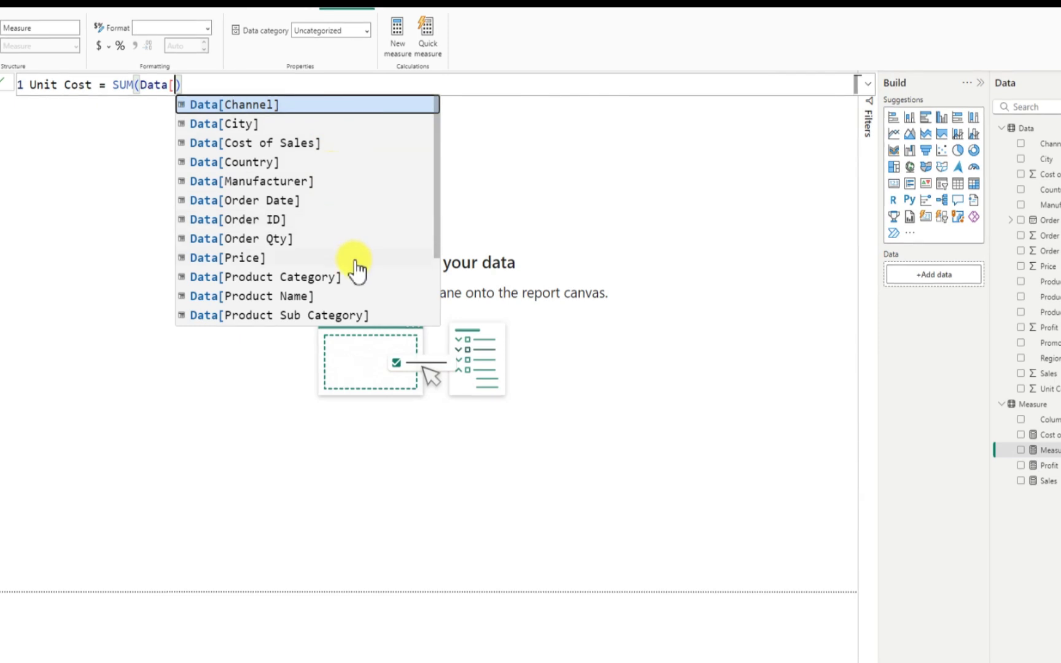
scroll(355, 268, "down", 1)
scroll(355, 269, "down", 1)
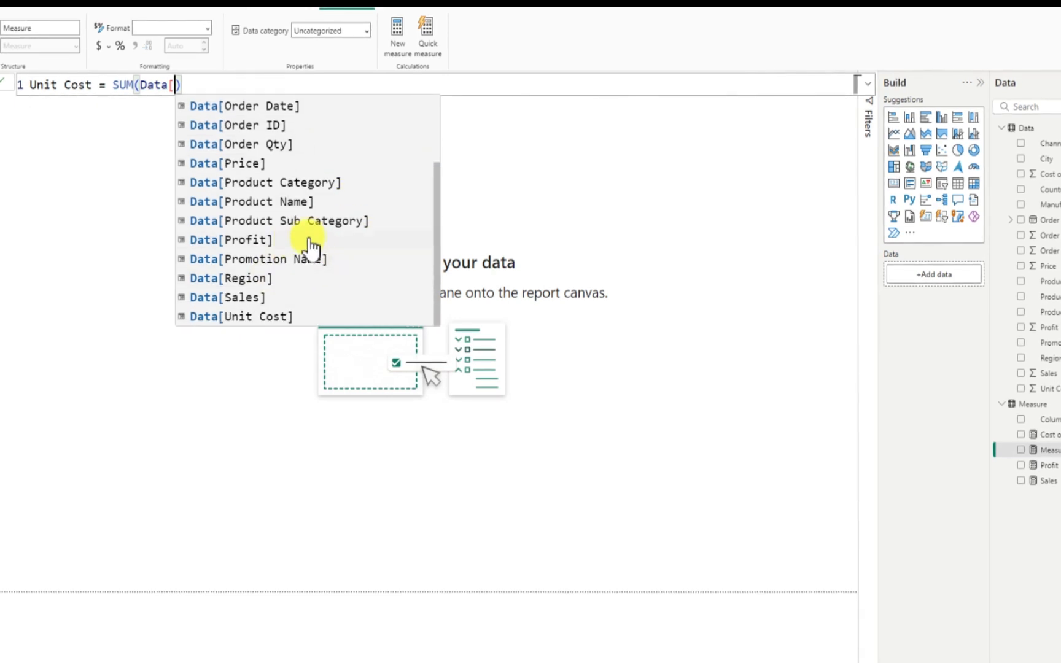
left_click(261, 317)
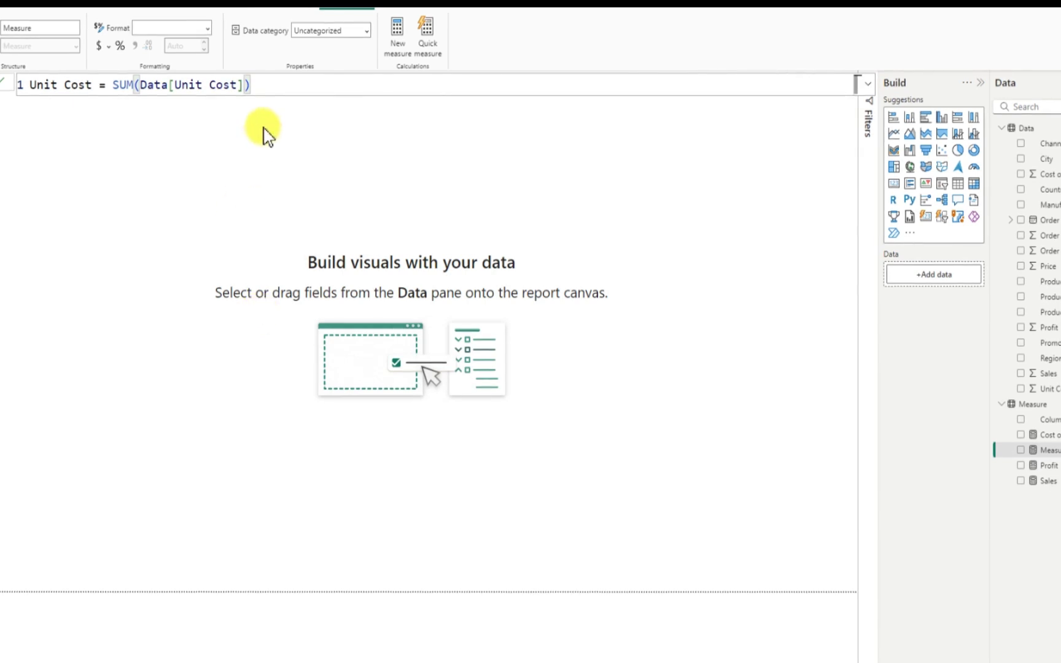
left_click(282, 85)
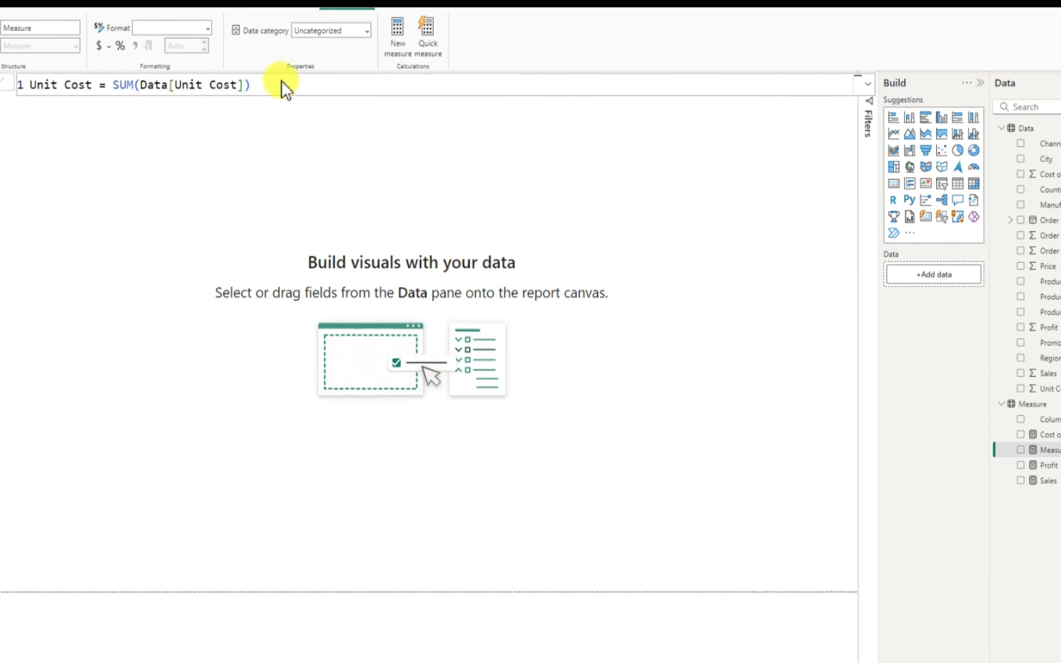
key("Return")
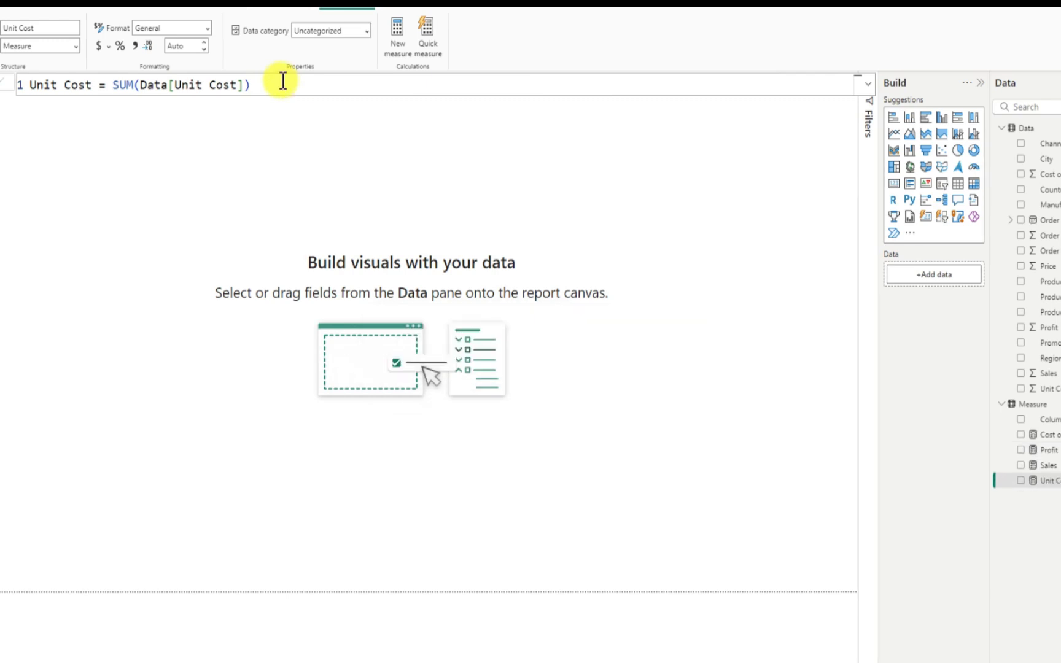
Add another measure to the Measure table and fill it with a copy of the Unit Cost formula
left_click_drag(274, 84, 24, 86)
key("ctrl+c")
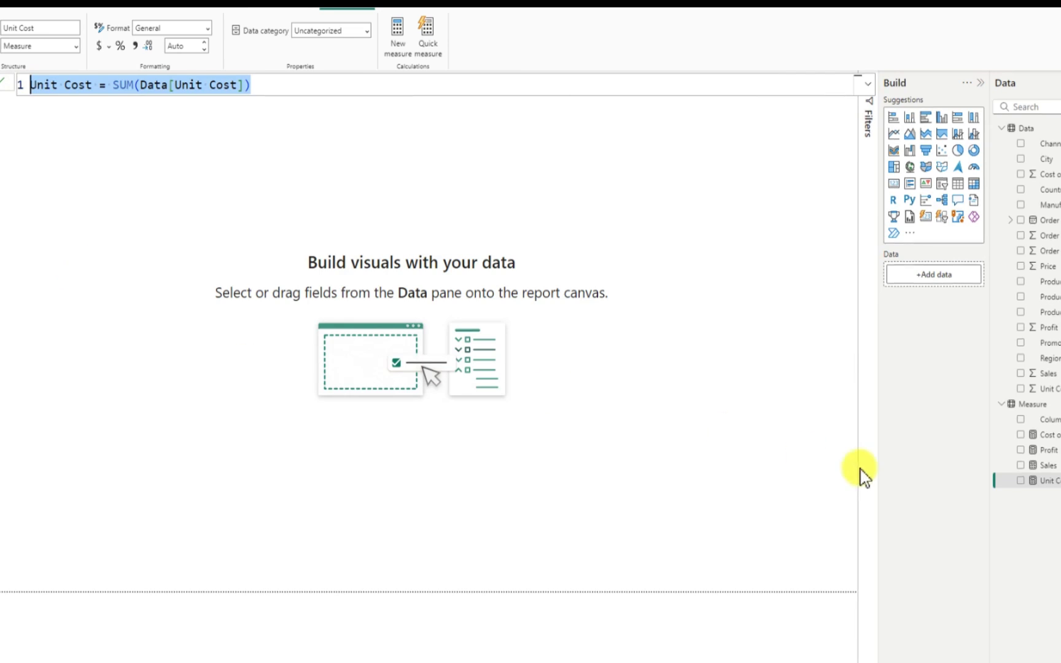
right_click(1055, 405)
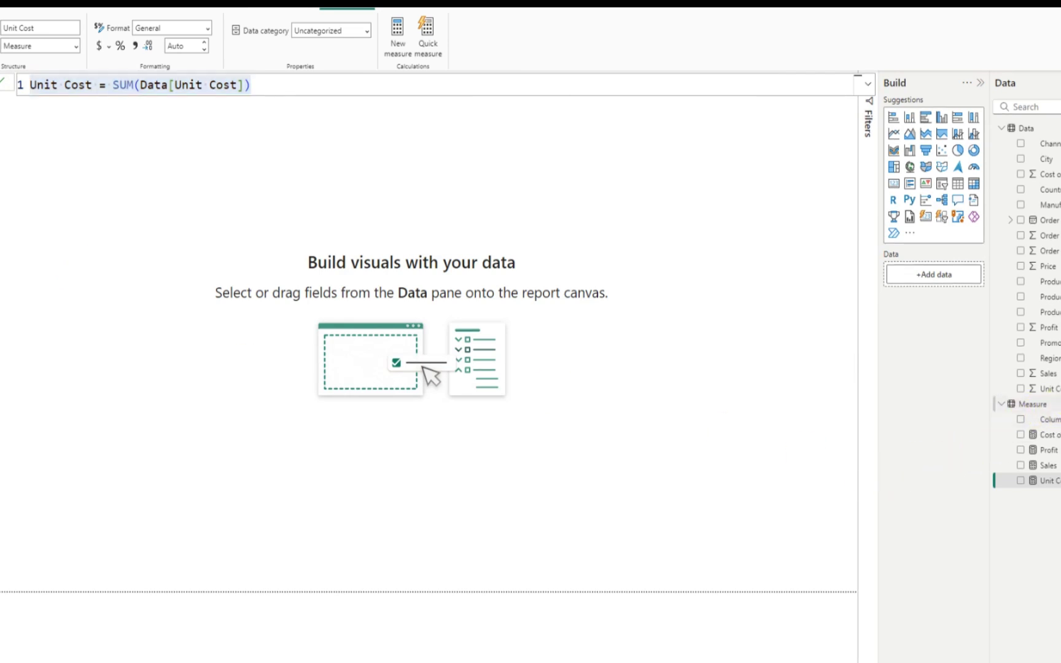
left_click(1034, 428)
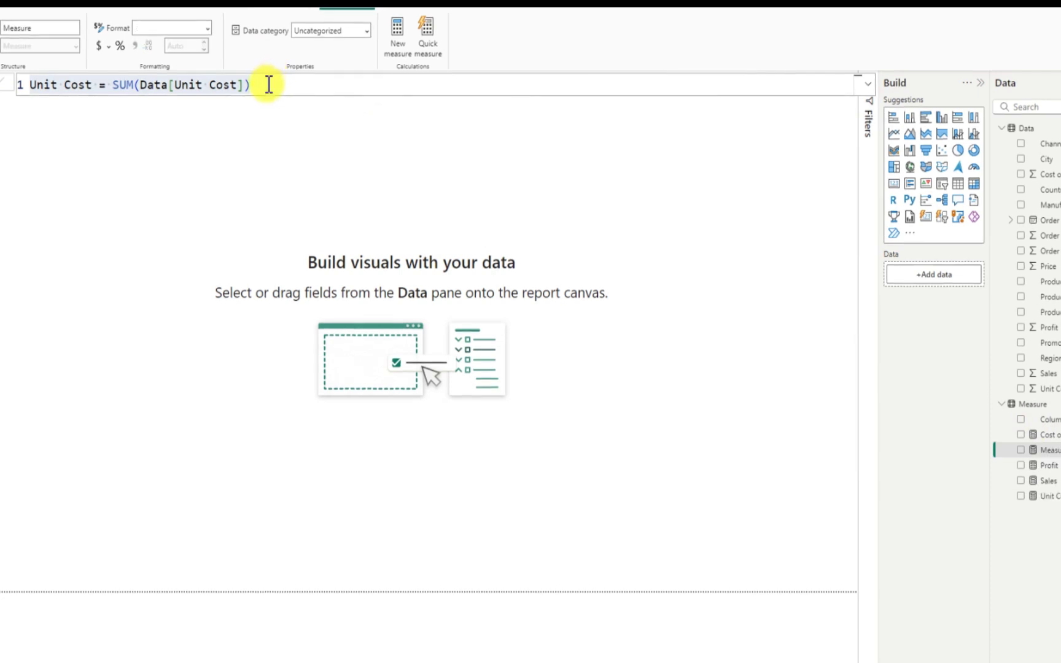
key("BackSpace")
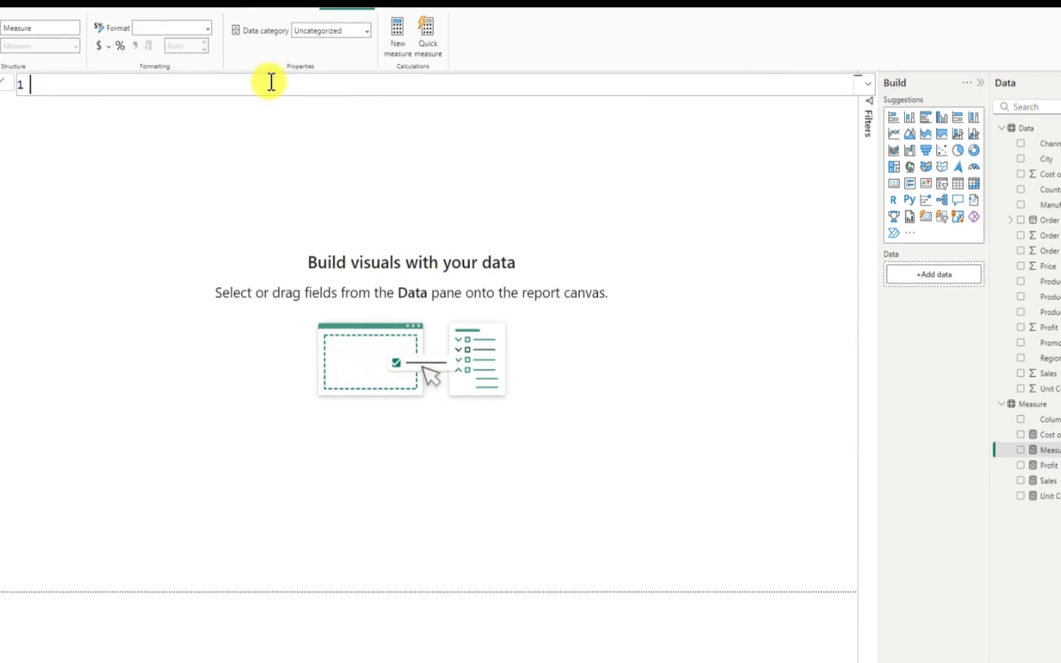
key("ctrl+v")
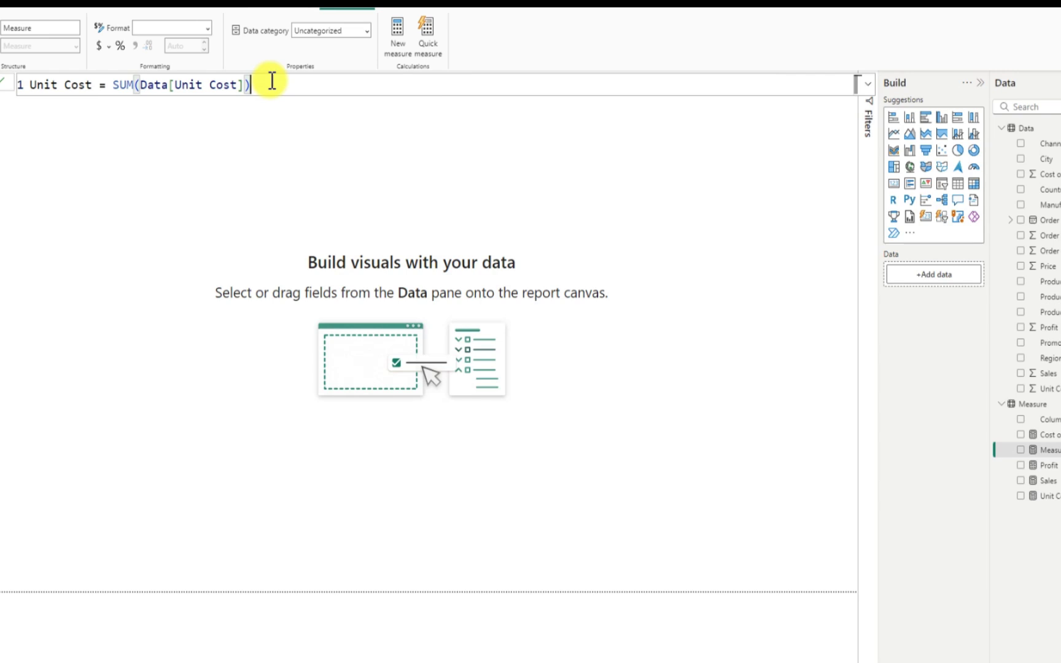
Replace the measure name in the copied Unit Cost formula with Price
left_click(89, 85)
left_click_drag(89, 85, 23, 85)
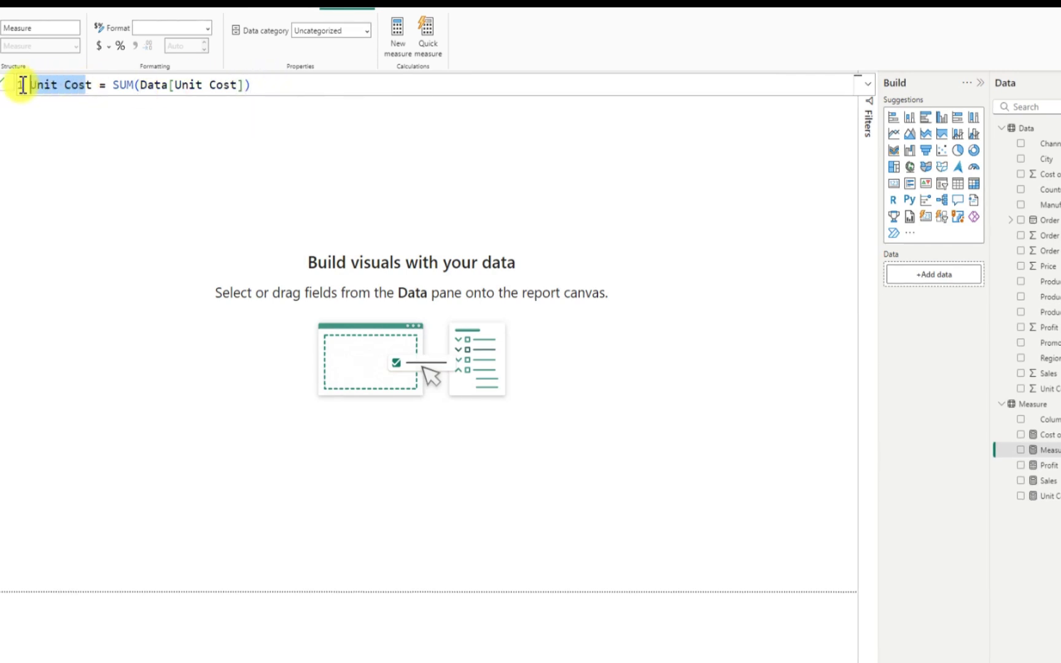
key("BackSpace")
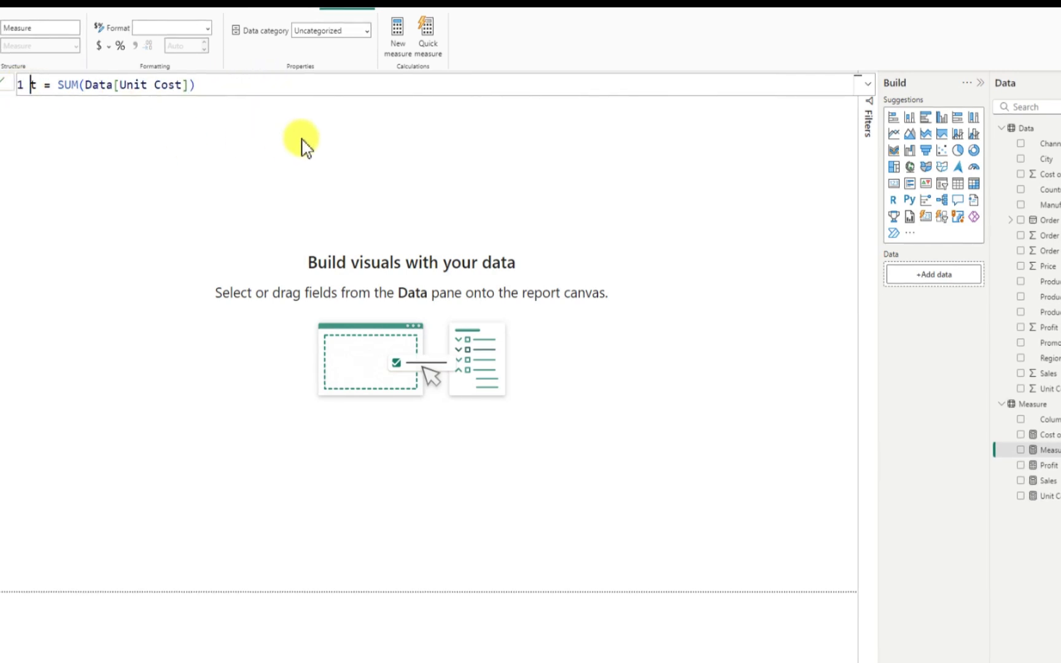
type("Price")
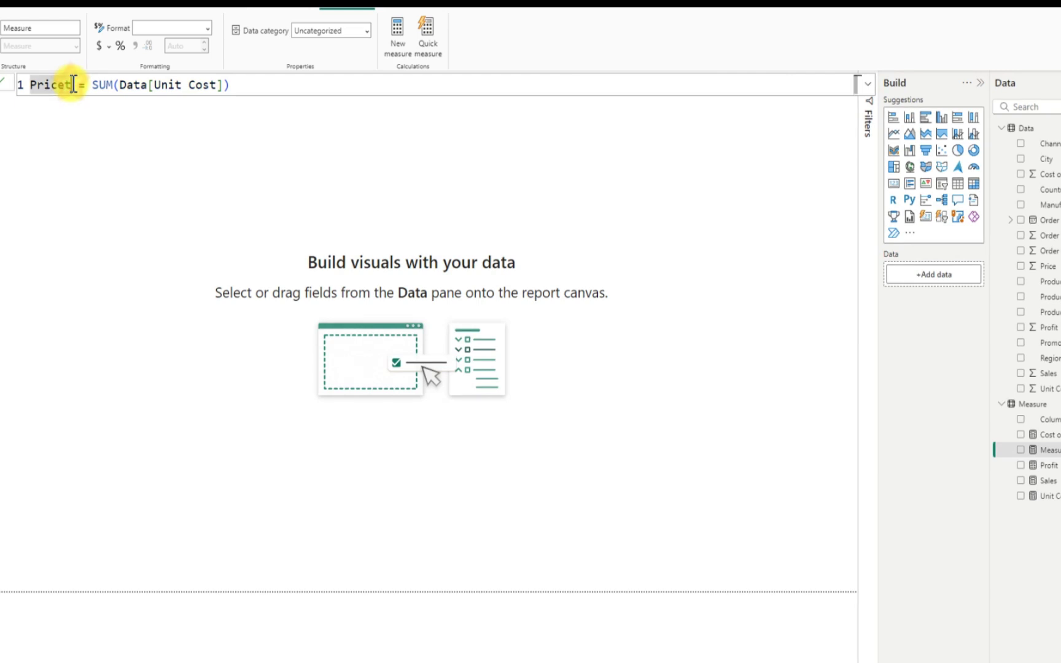
key("Delete")
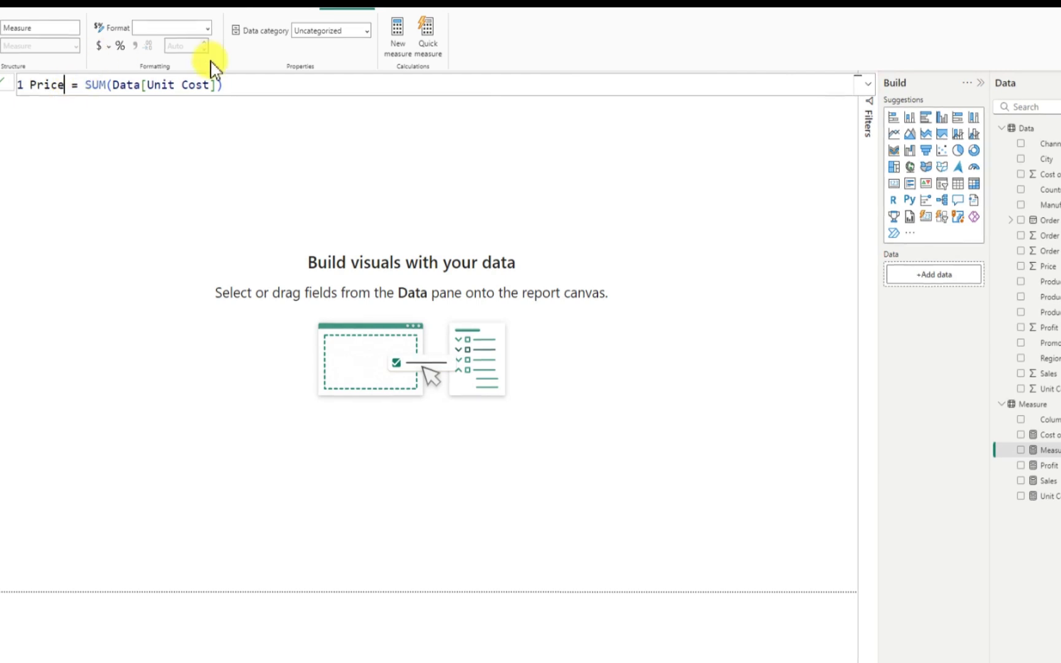
Make the Price measure sum Data[Price] and commit the formula
left_click(219, 85)
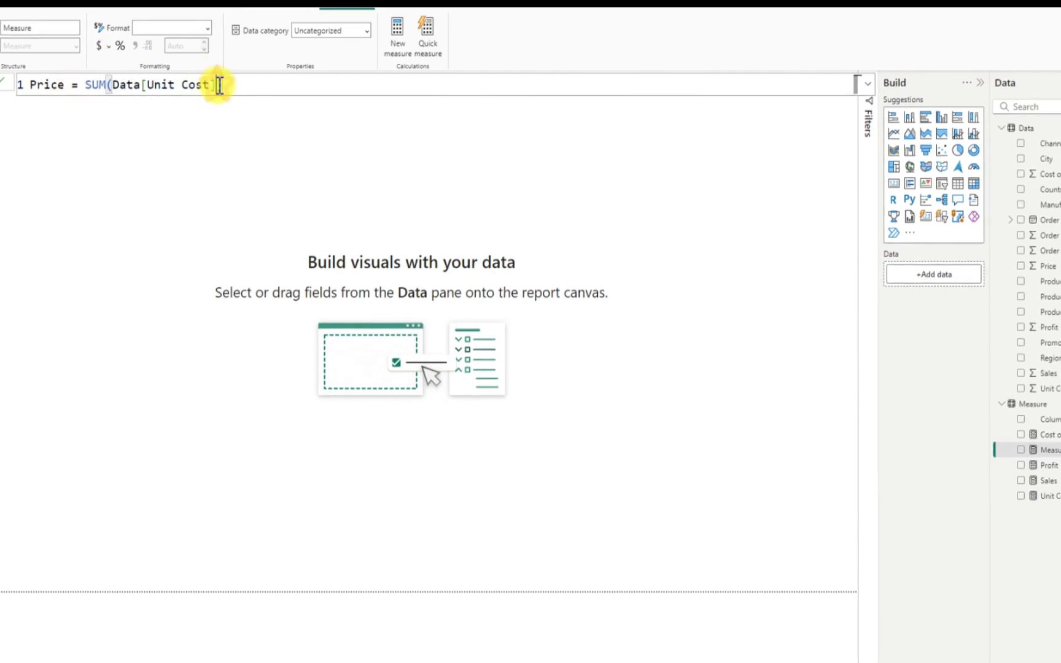
key("BackSpace")
key("BackSpace")
key("BackSpace")
key("BackSpace")
key("BackSpace")
key("BackSpace")
key("BackSpace")
key("BackSpace")
key("BackSpace")
key("BackSpace")
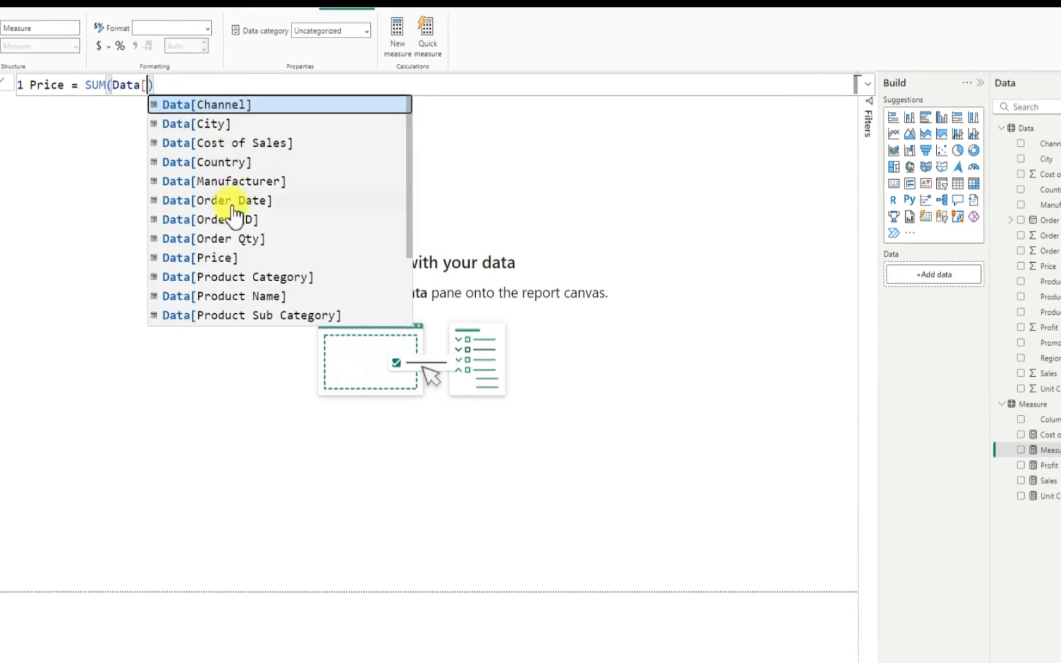
left_click(243, 258)
left_click(211, 85)
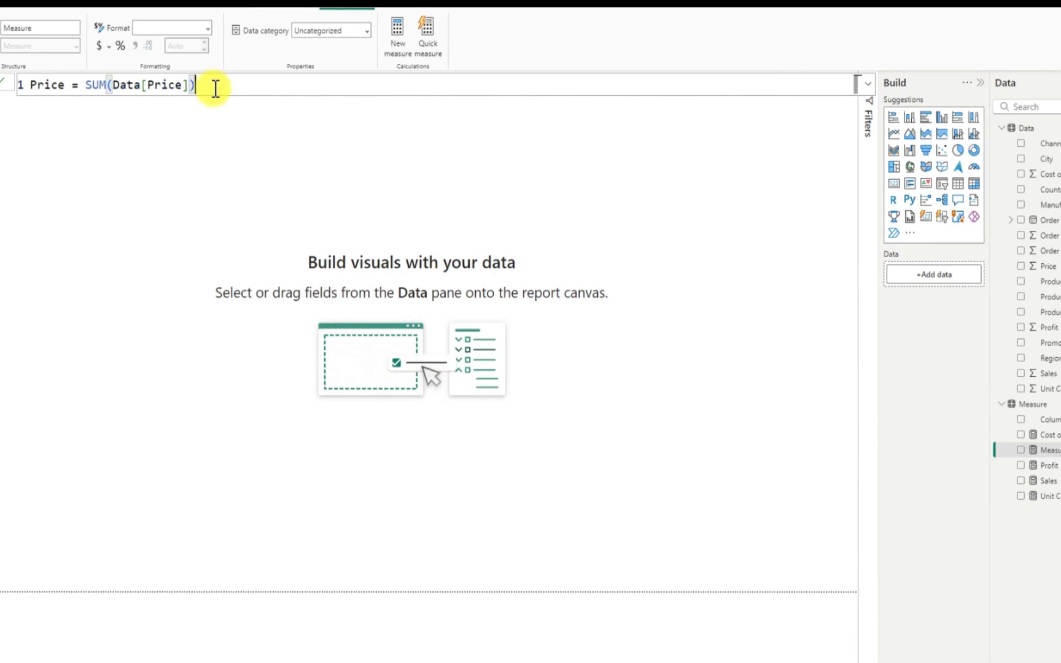
key("Return")
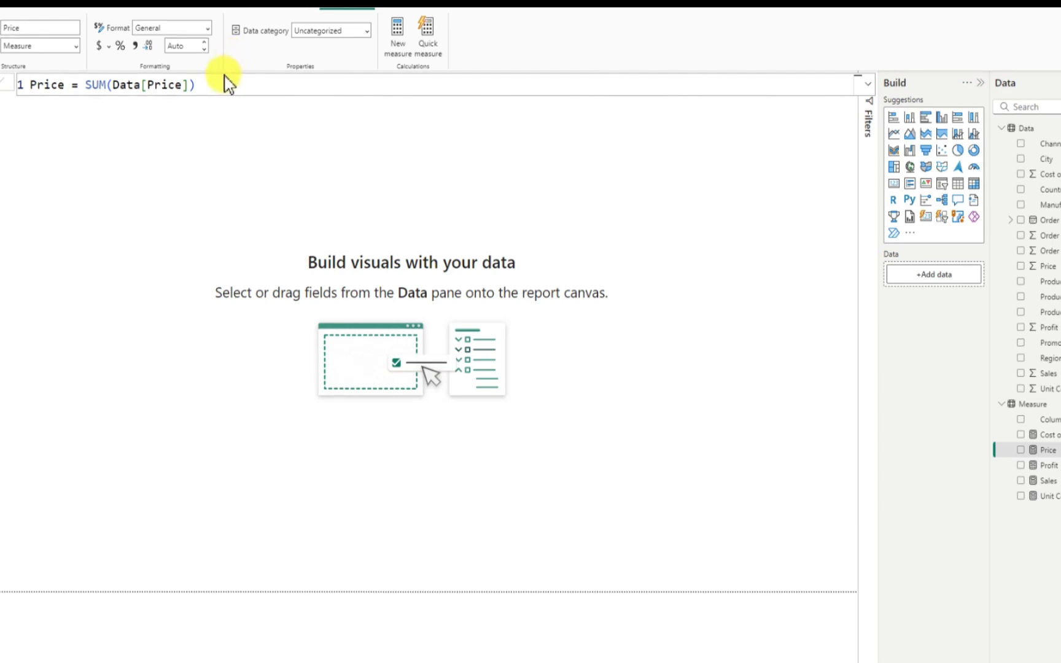
Add one more measure to the Measure table and fill it with a copy of the Price formula
left_click_drag(210, 84, 16, 102)
key("ctrl+c")
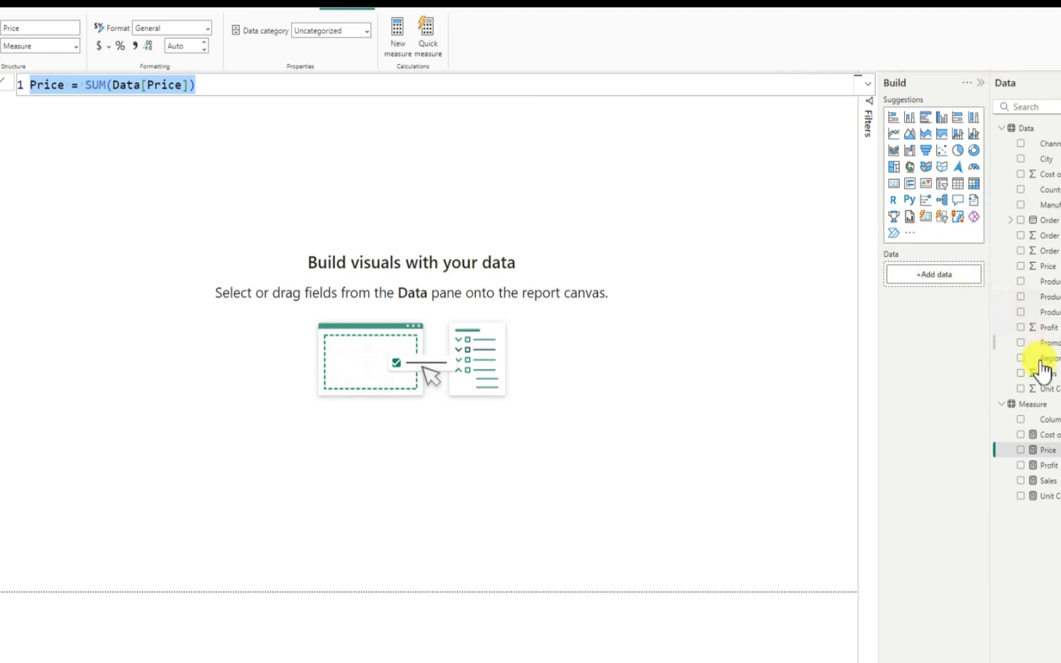
right_click(1019, 404)
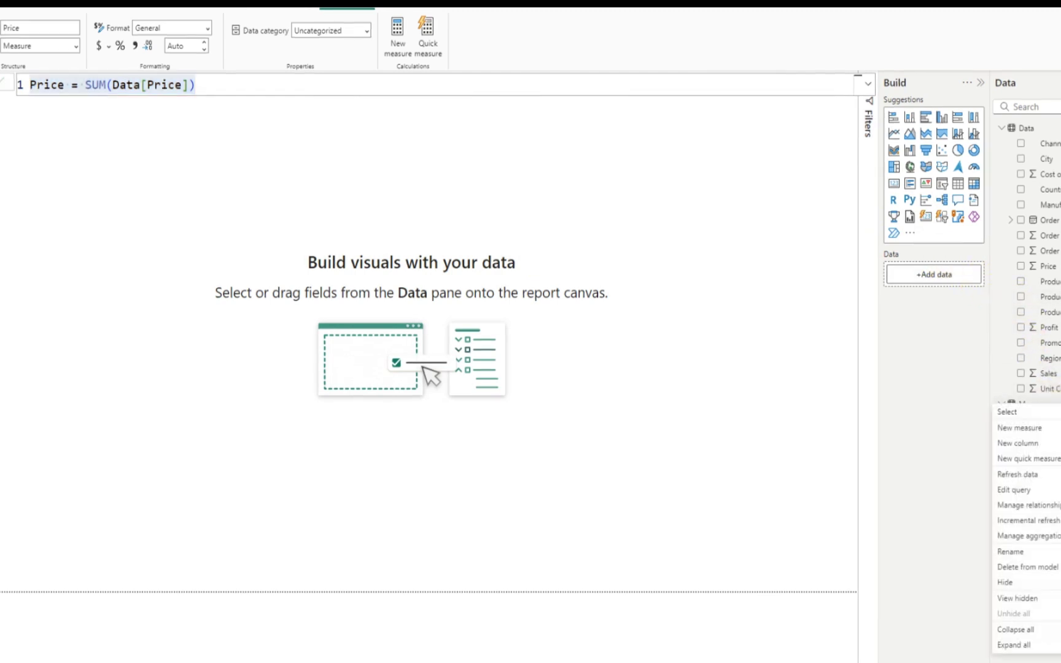
left_click(1020, 430)
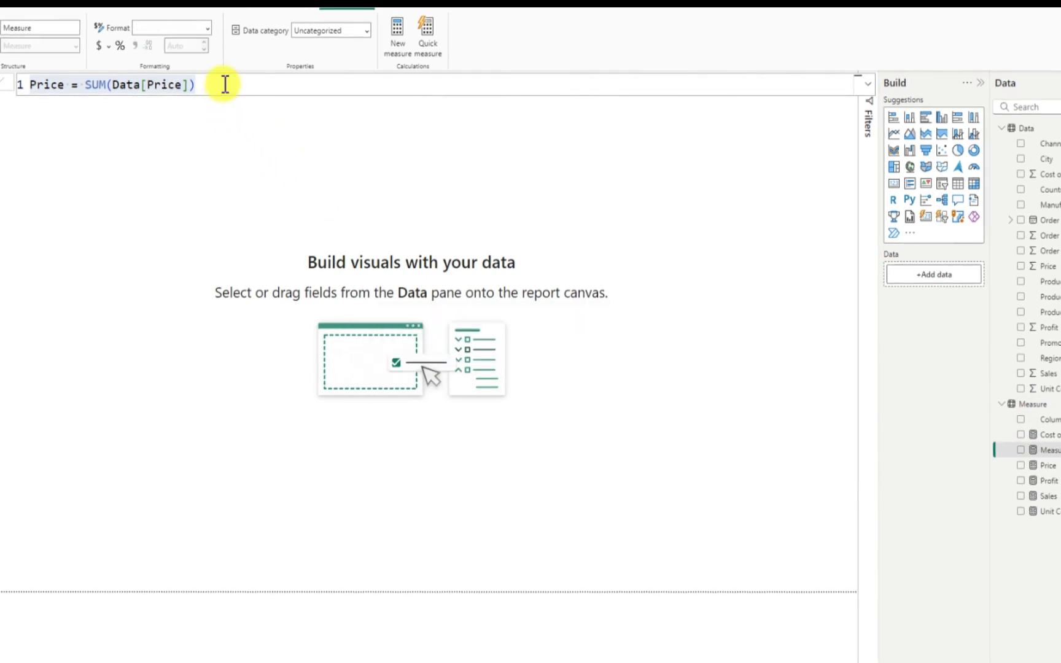
key("BackSpace")
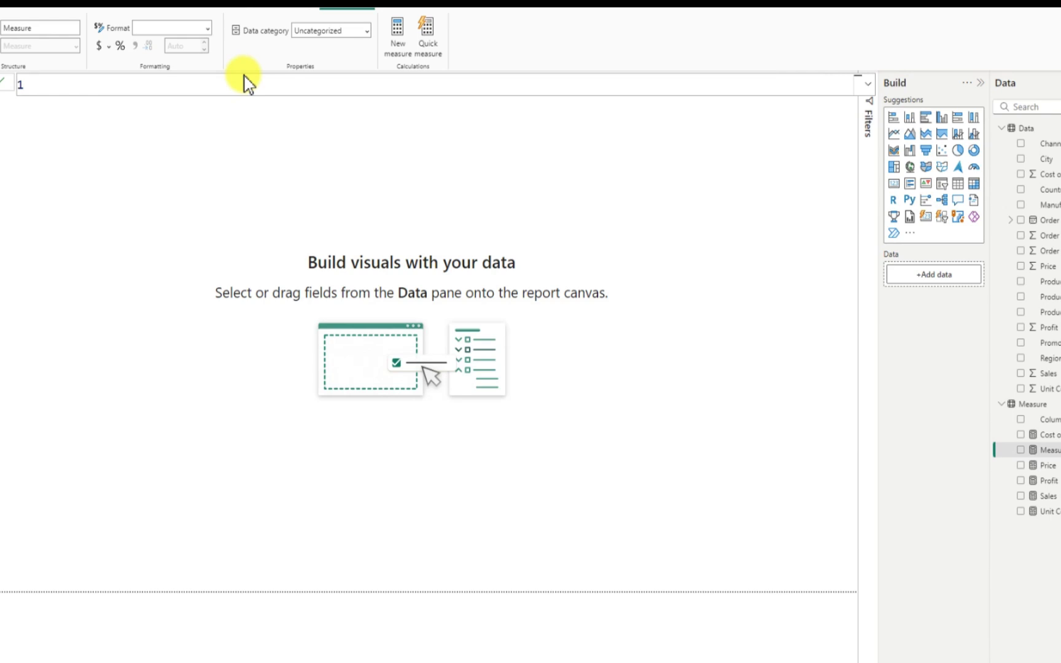
key("ctrl+v")
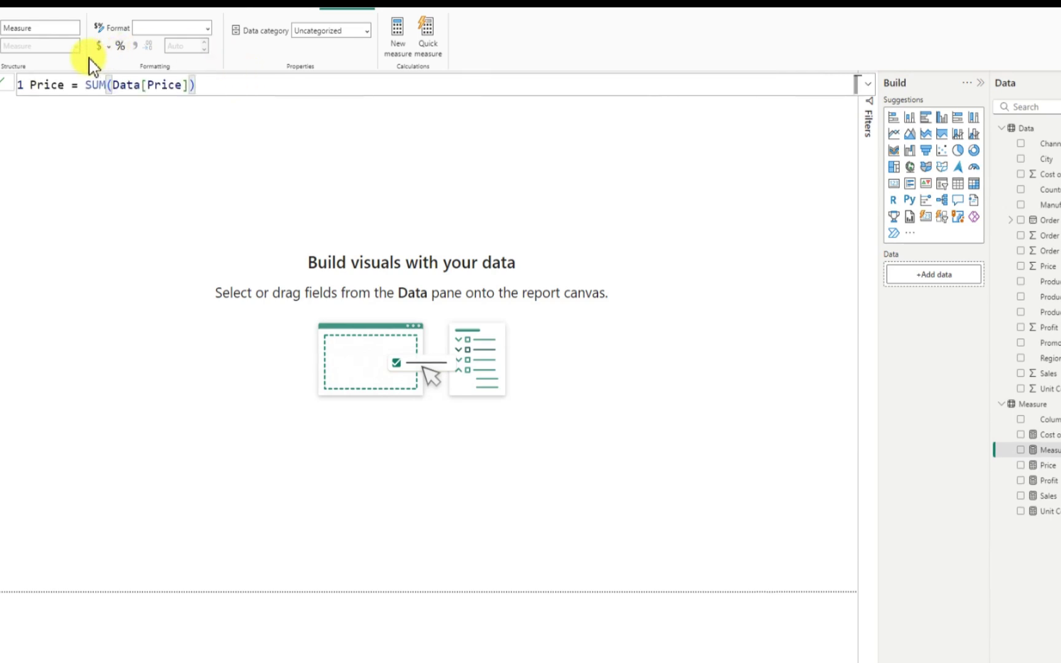
Replace the measure name in the copied Price formula with Products
left_click(67, 85)
left_click_drag(68, 85, 9, 85)
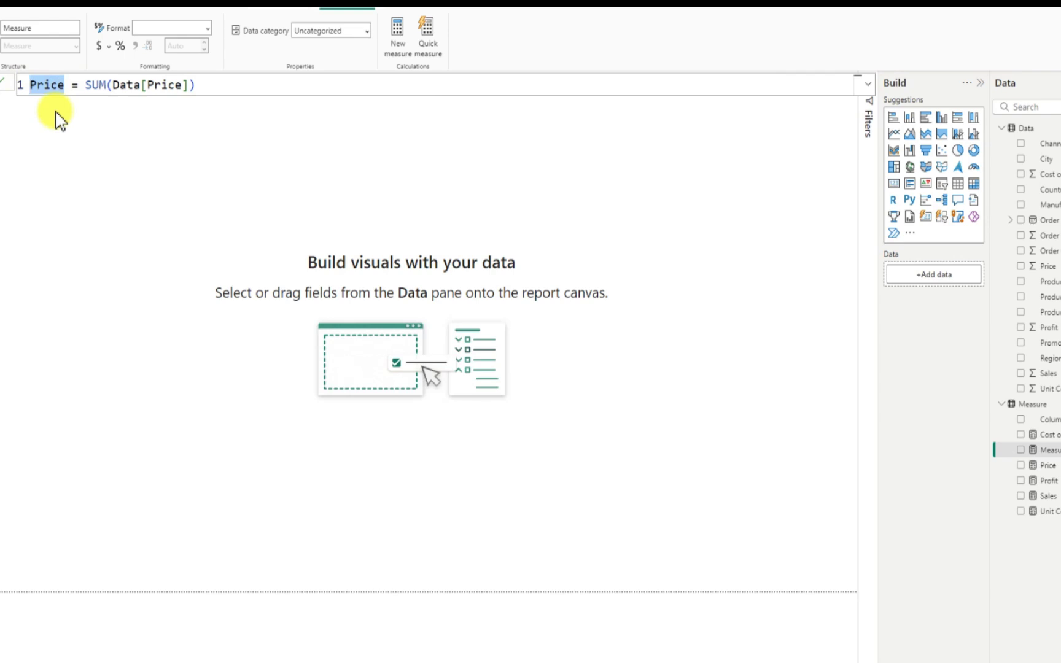
type("Produ")
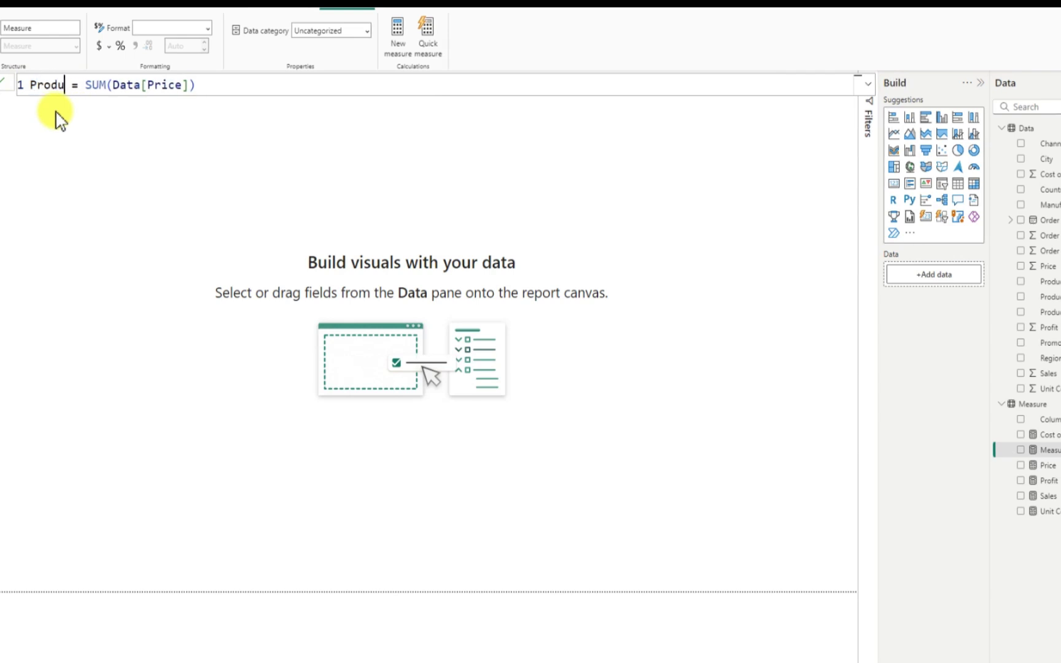
type("ct")
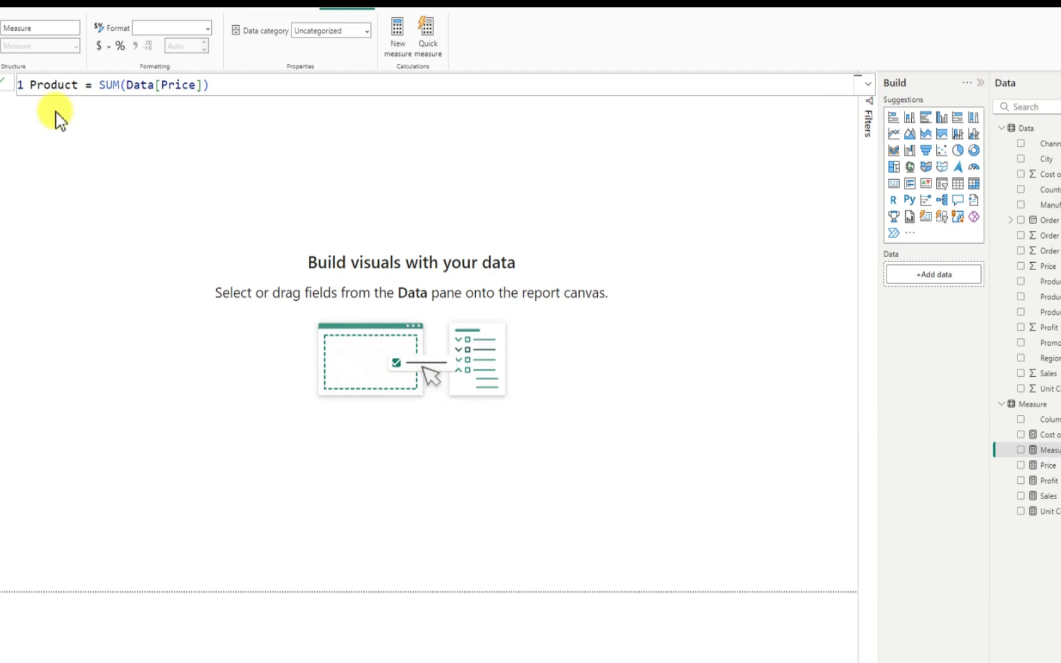
type("s")
Swap the SUM function for COUNT in the Products formula
left_click(129, 84)
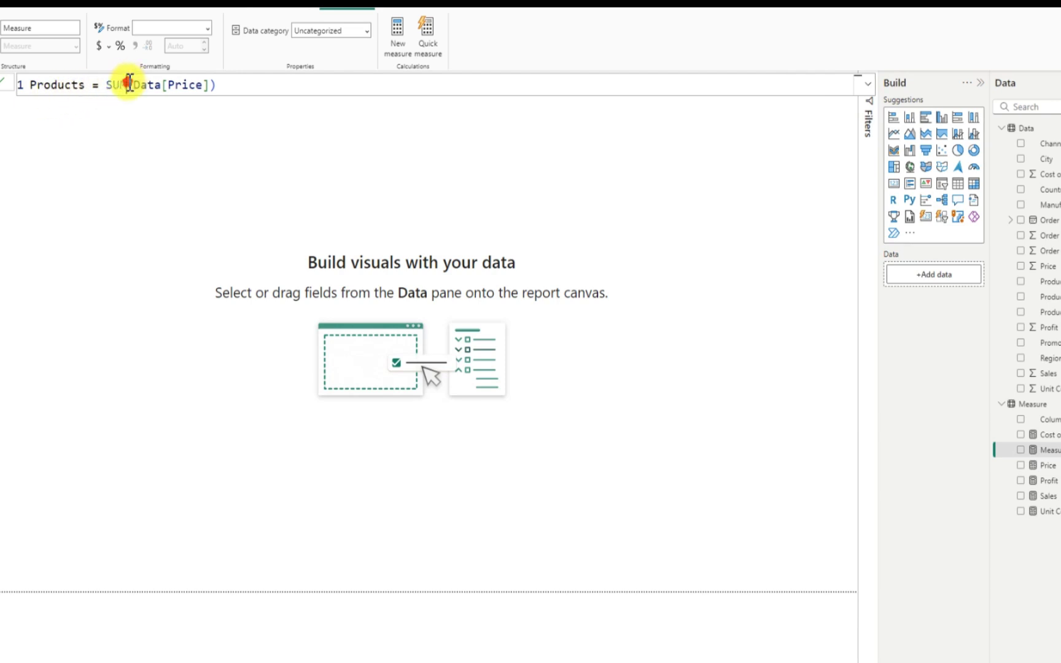
double_click(129, 84)
key("BackSpace")
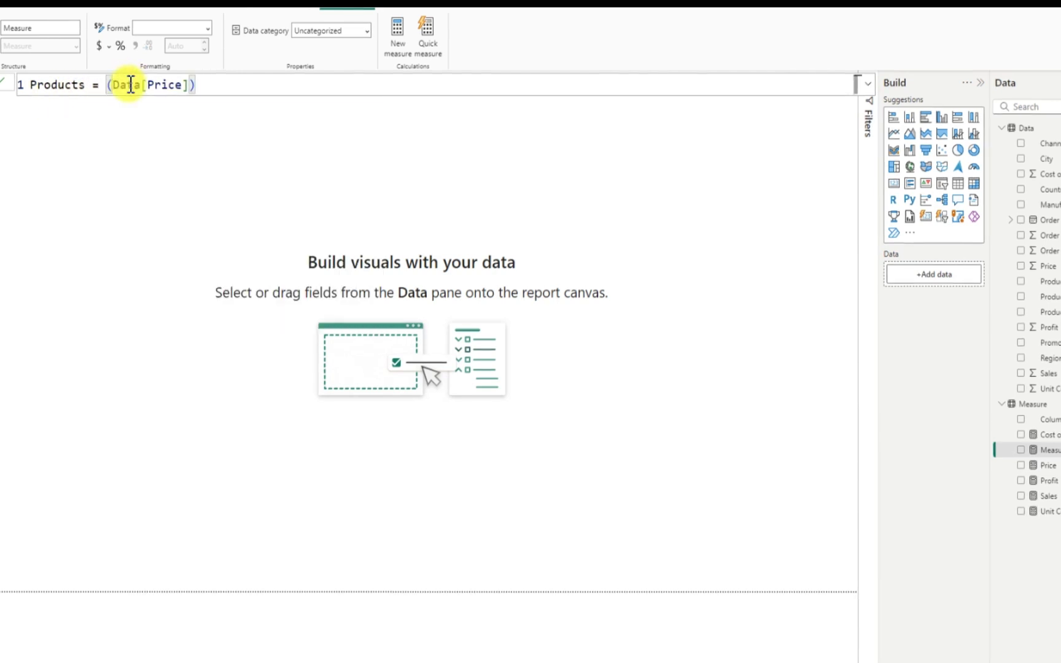
type("count")
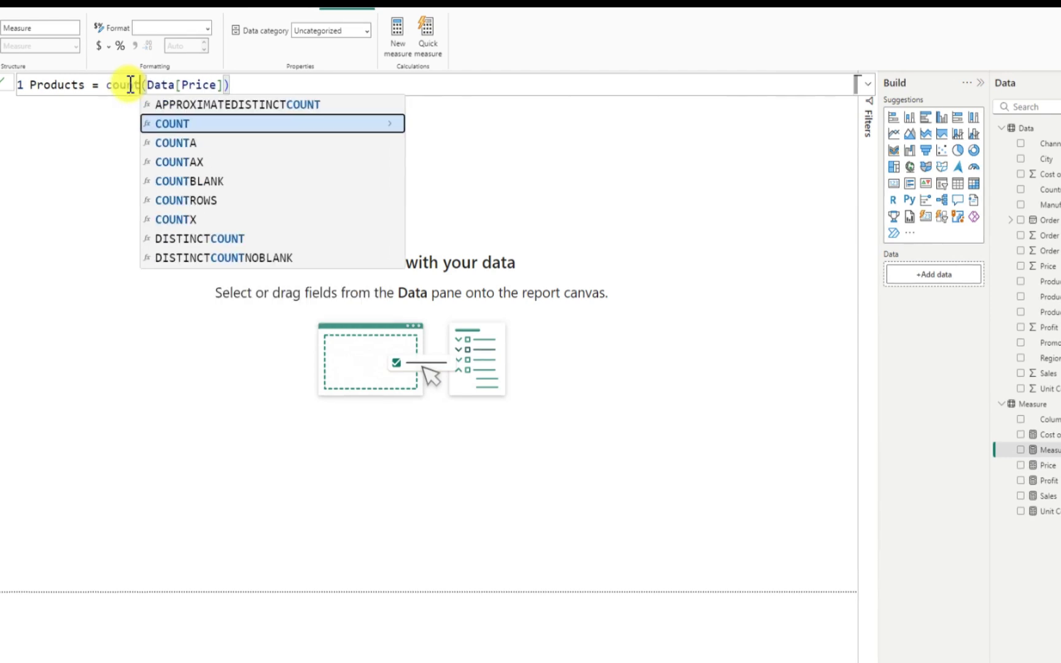
key("Tab")
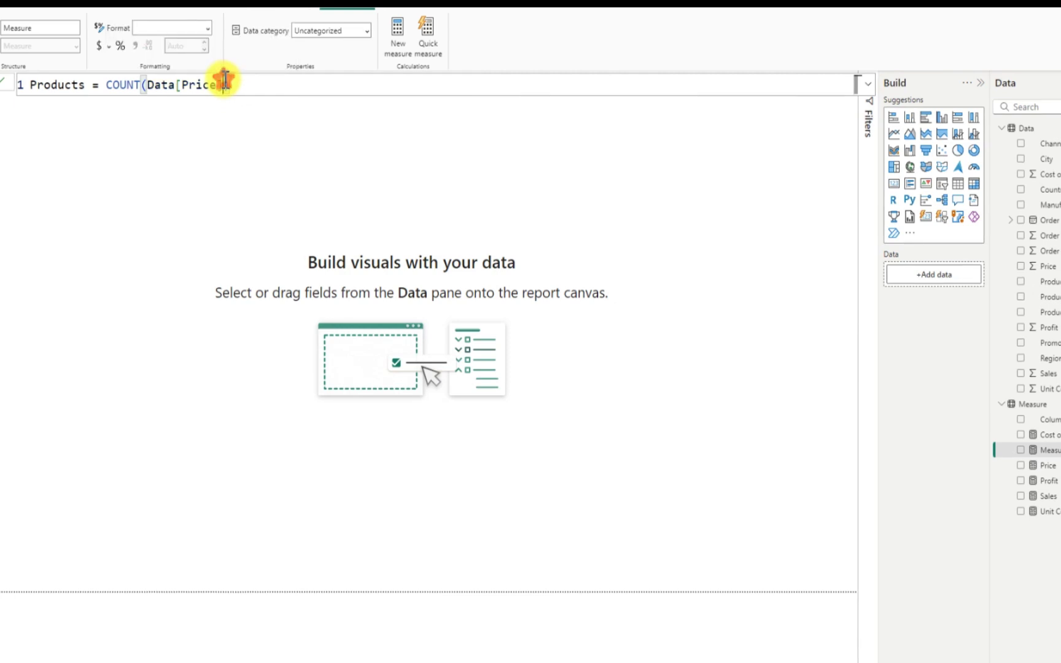
Clear everything after the equals sign in the Products measure formula
key("BackSpace")
key("BackSpace")
key("BackSpace")
key("BackSpace")
key("BackSpace")
key("BackSpace")
key("BackSpace")
key("BackSpace")
key("BackSpace")
key("BackSpace")
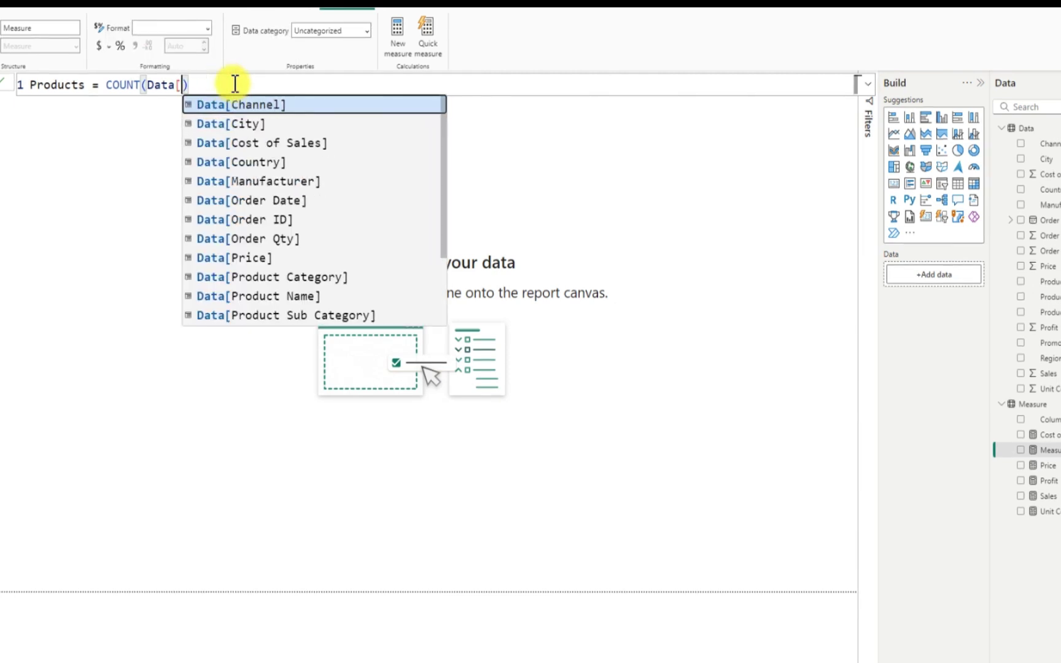
key("BackSpace")
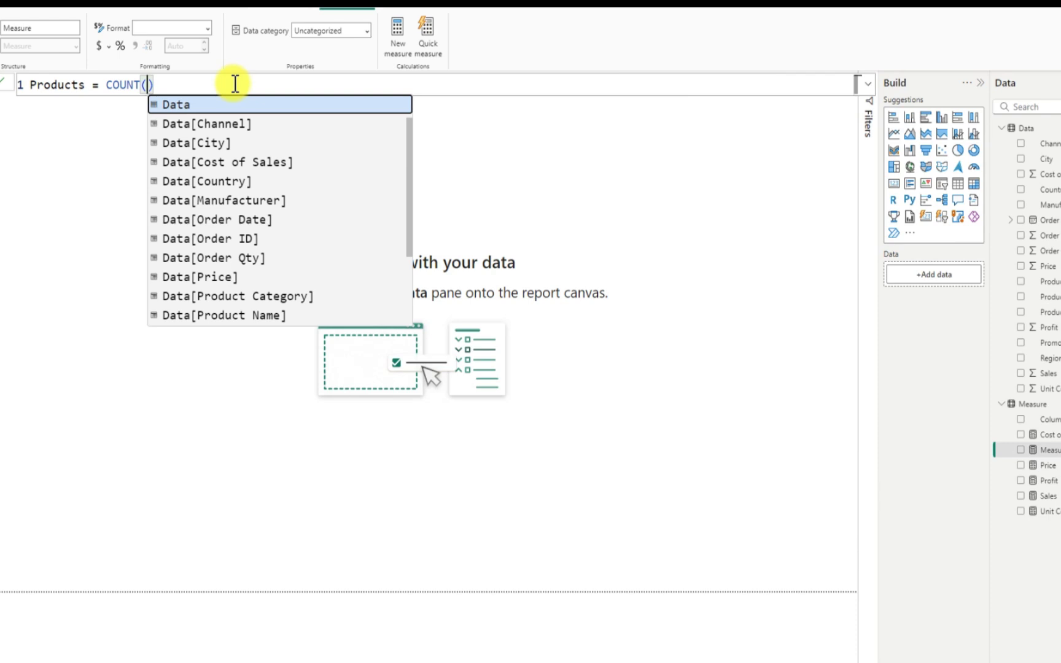
left_click(211, 85)
key("BackSpace")
key("BackSpace")
key("BackSpace")
key("BackSpace")
key("BackSpace")
key("BackSpace")
key("BackSpace")
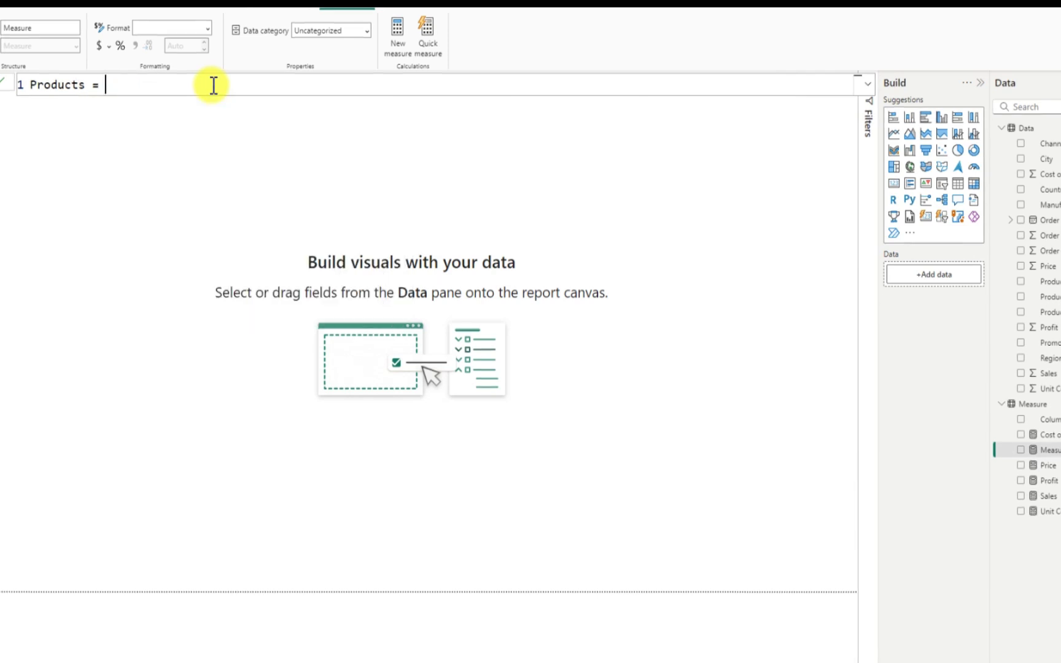
Define the Products measure as COUNT(Data[Product Name]) and commit the formula
type("coun")
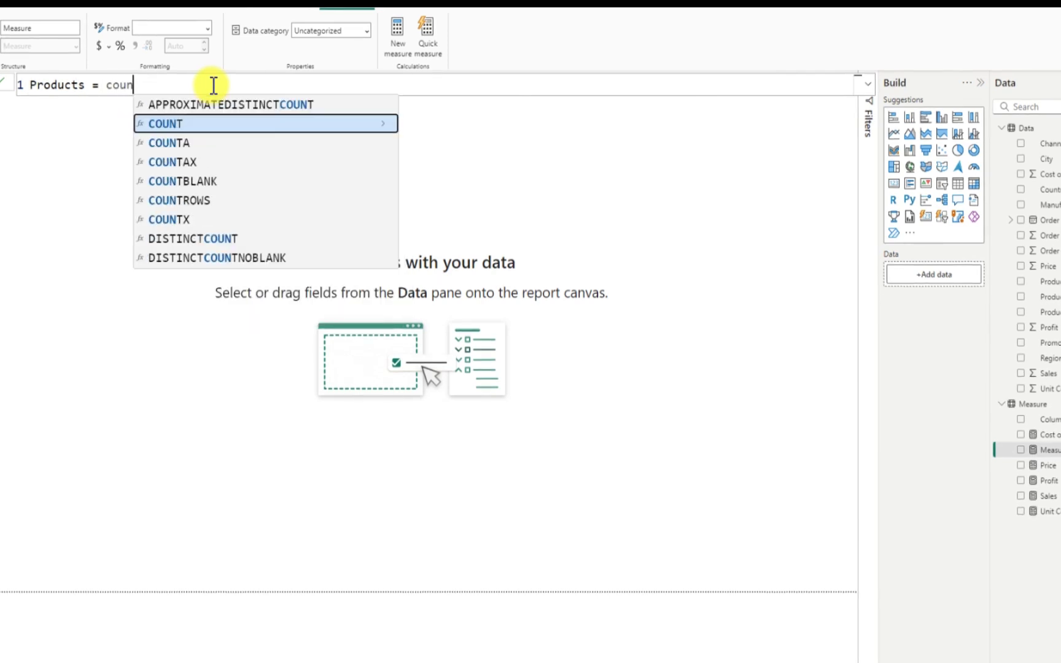
key("Tab")
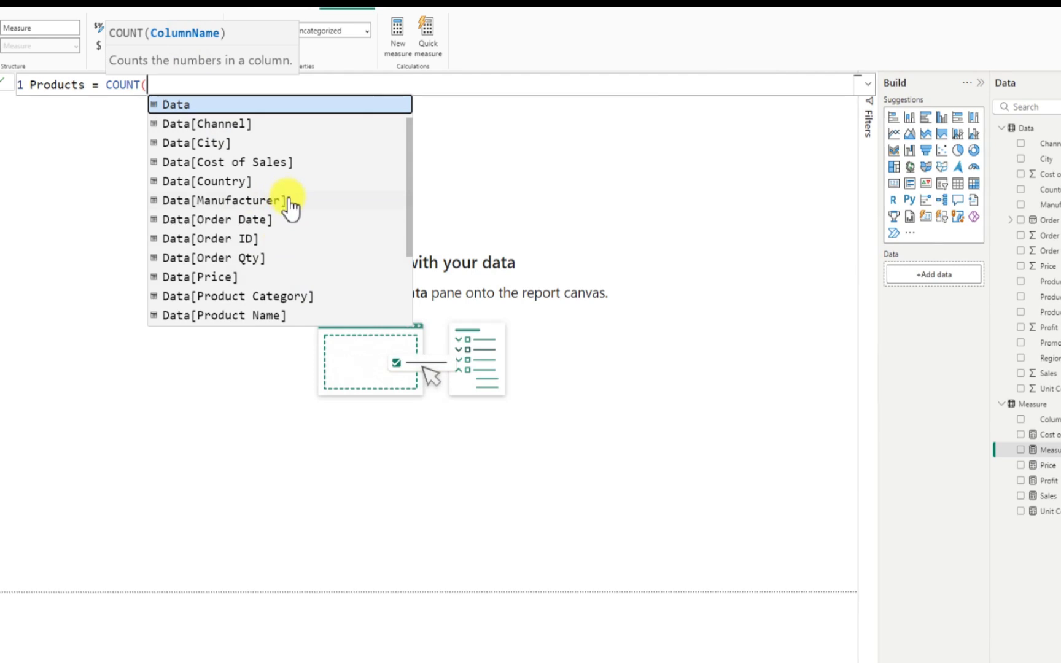
scroll(288, 208, "down", 2)
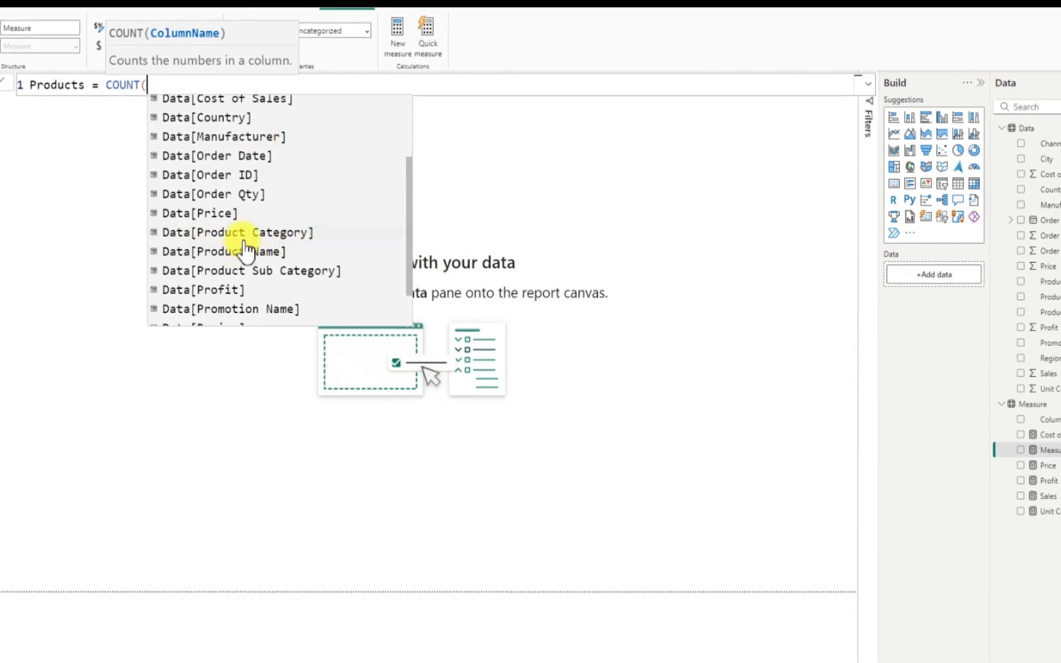
scroll(258, 252, "down", 2)
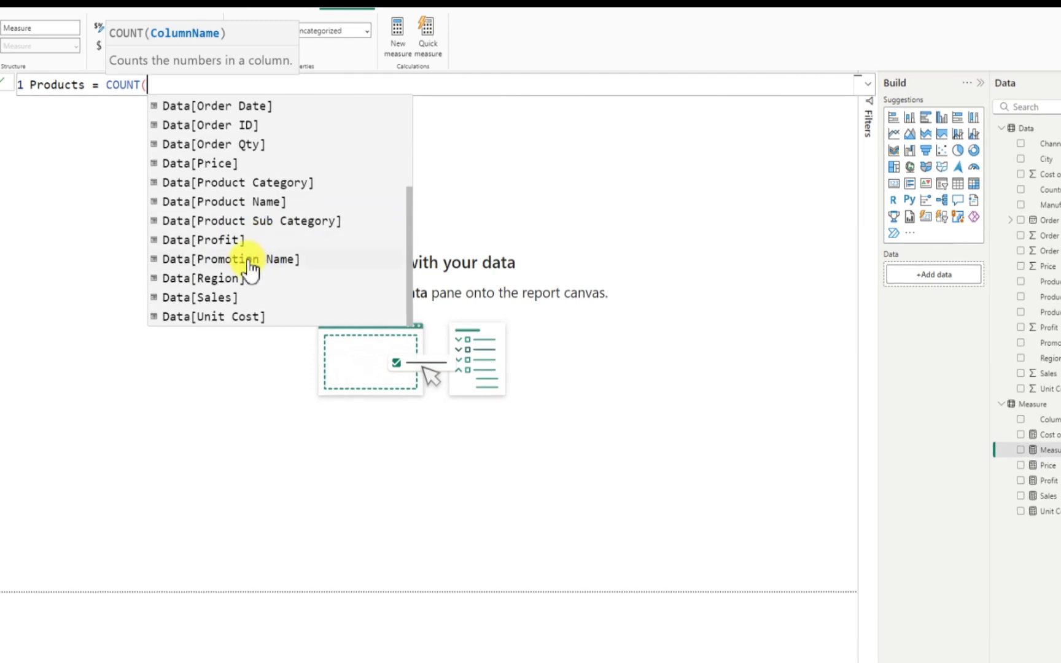
scroll(251, 268, "up", 1)
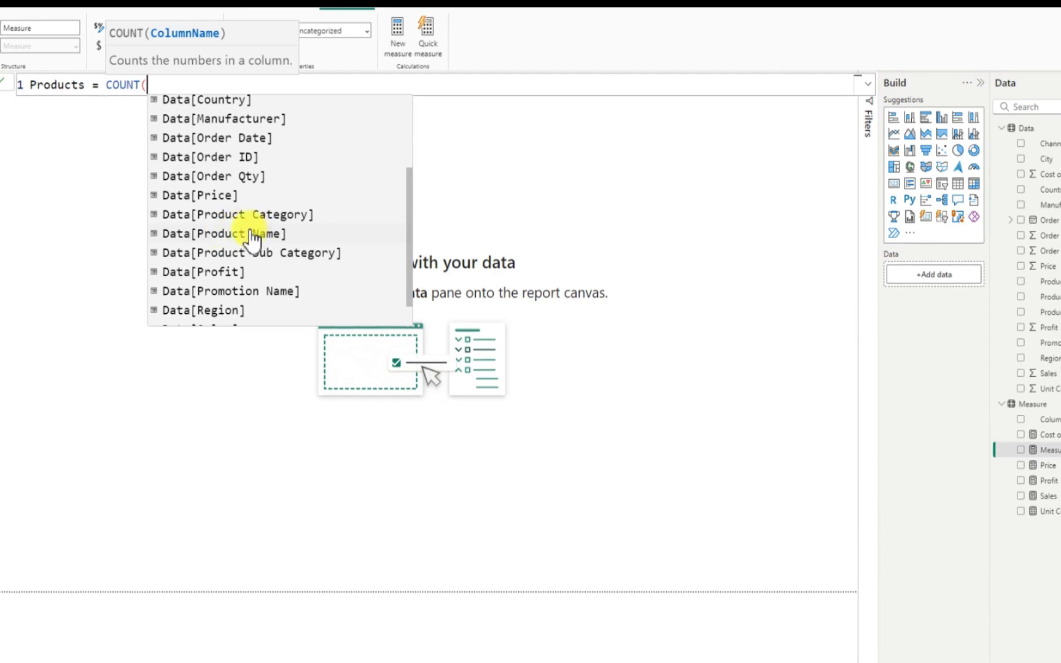
left_click(252, 233)
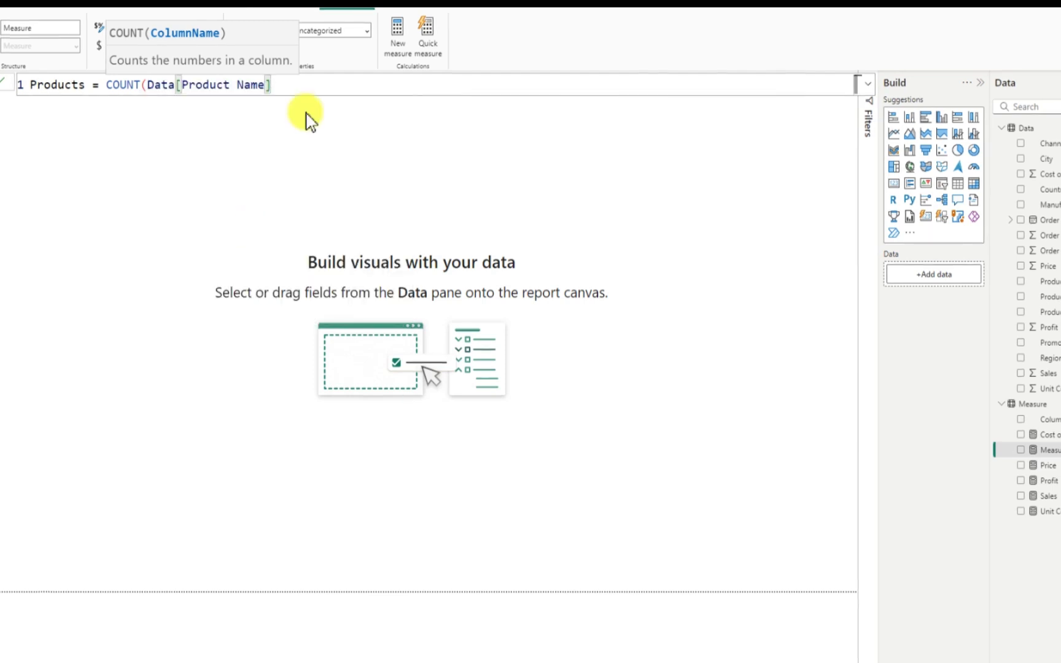
left_click(298, 88)
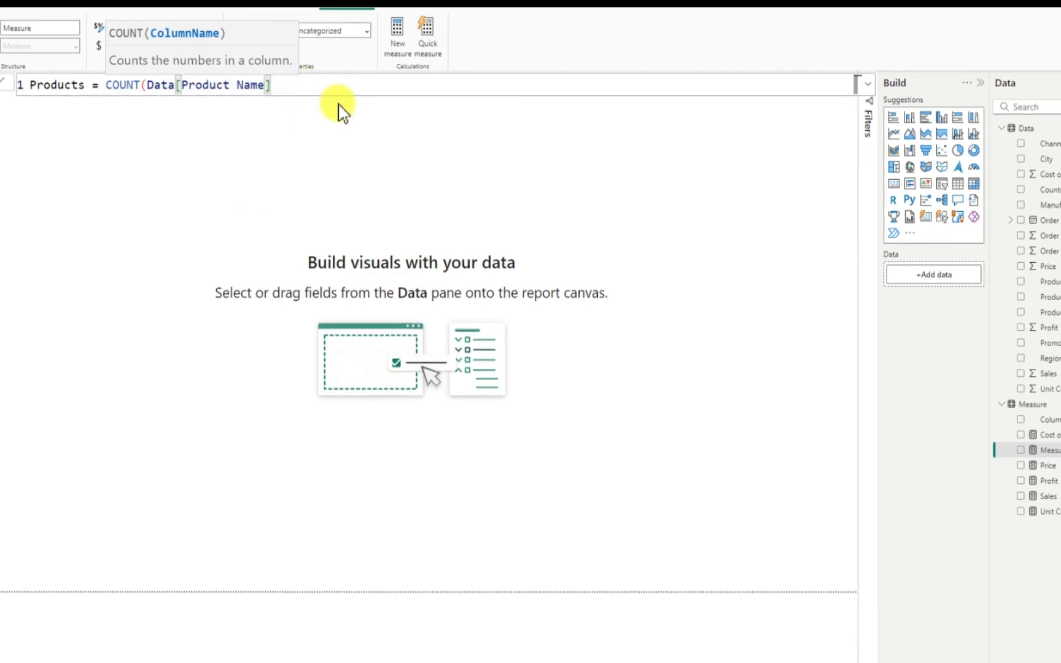
type(")")
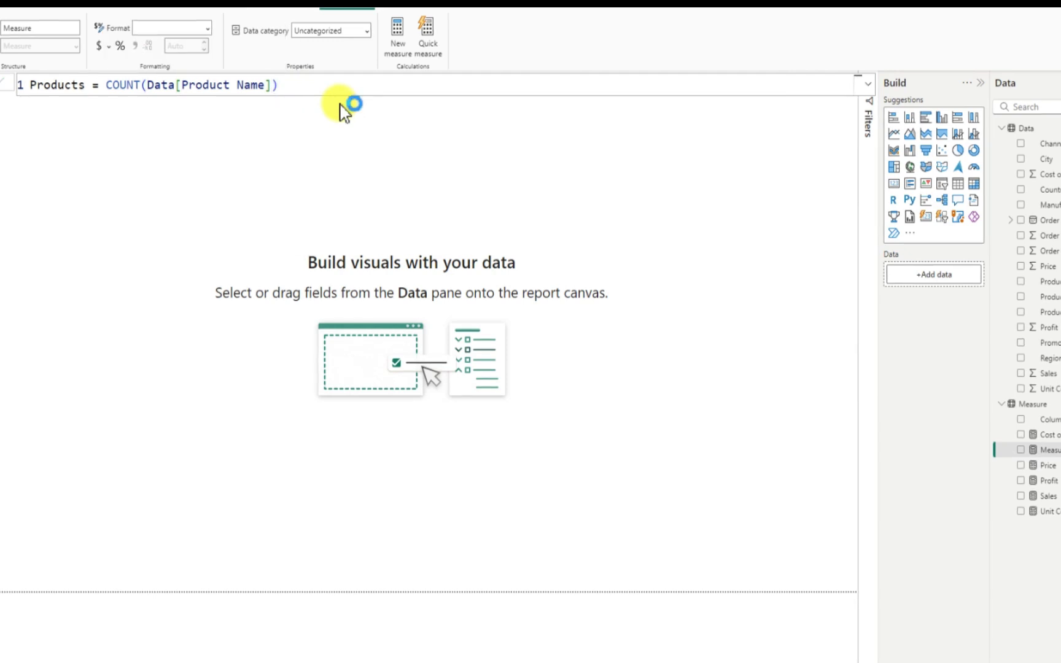
key("Return")
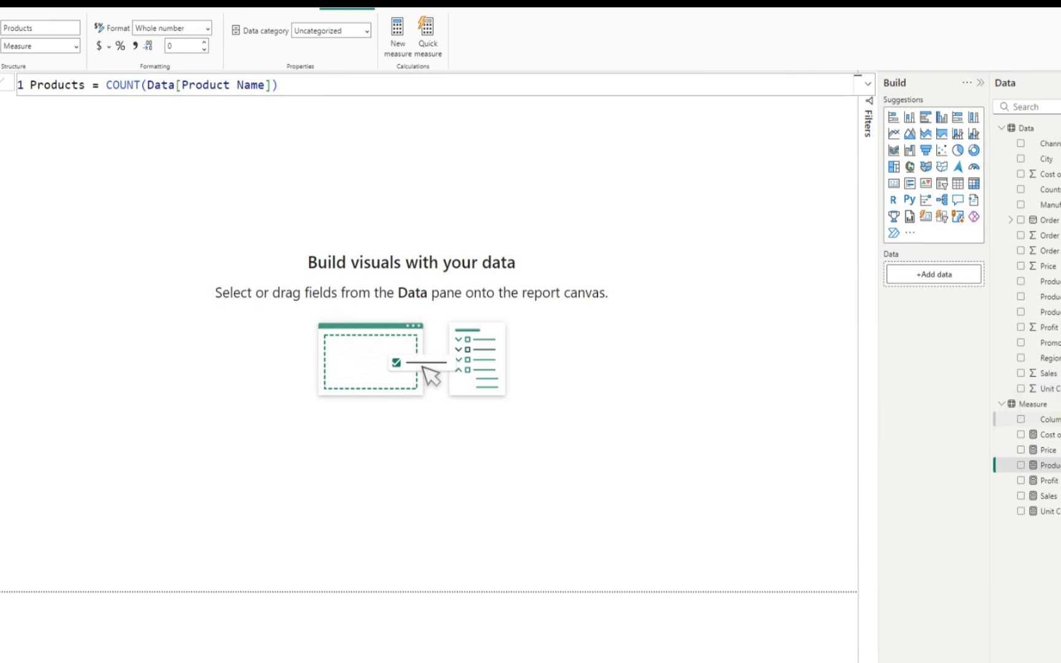
Delete the placeholder column Column1 of the Measure table from the model
right_click(995, 420)
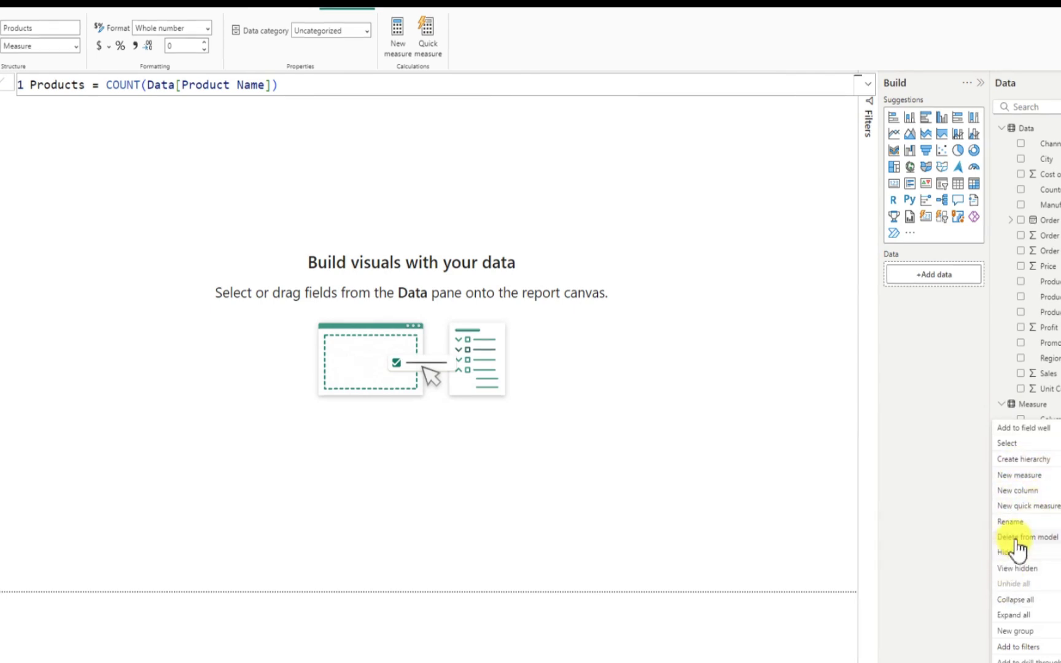
left_click(1024, 537)
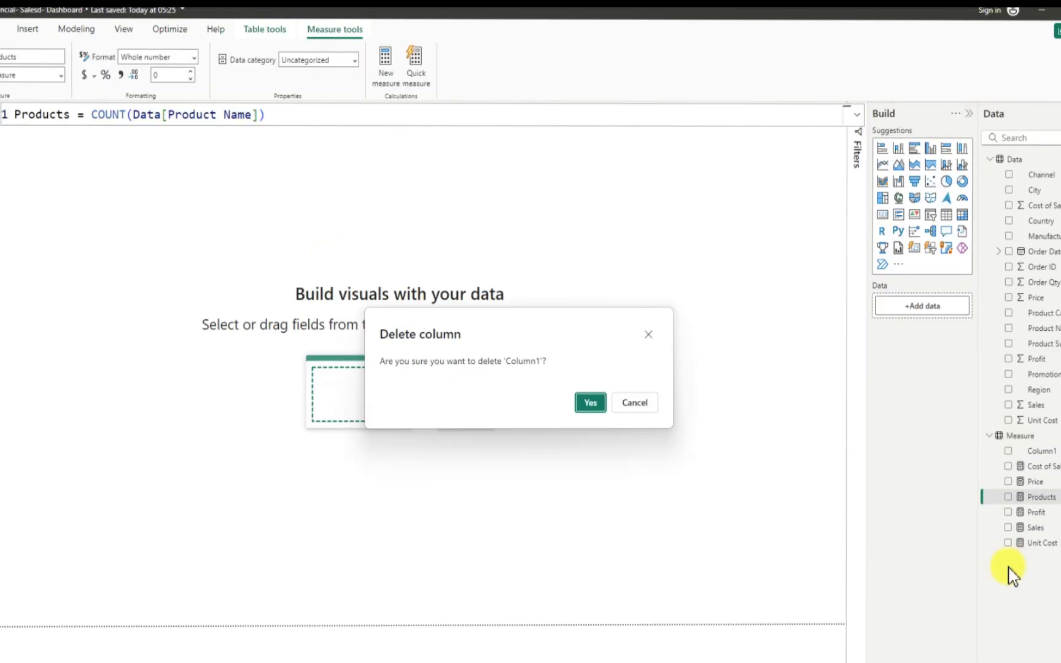
left_click(600, 374)
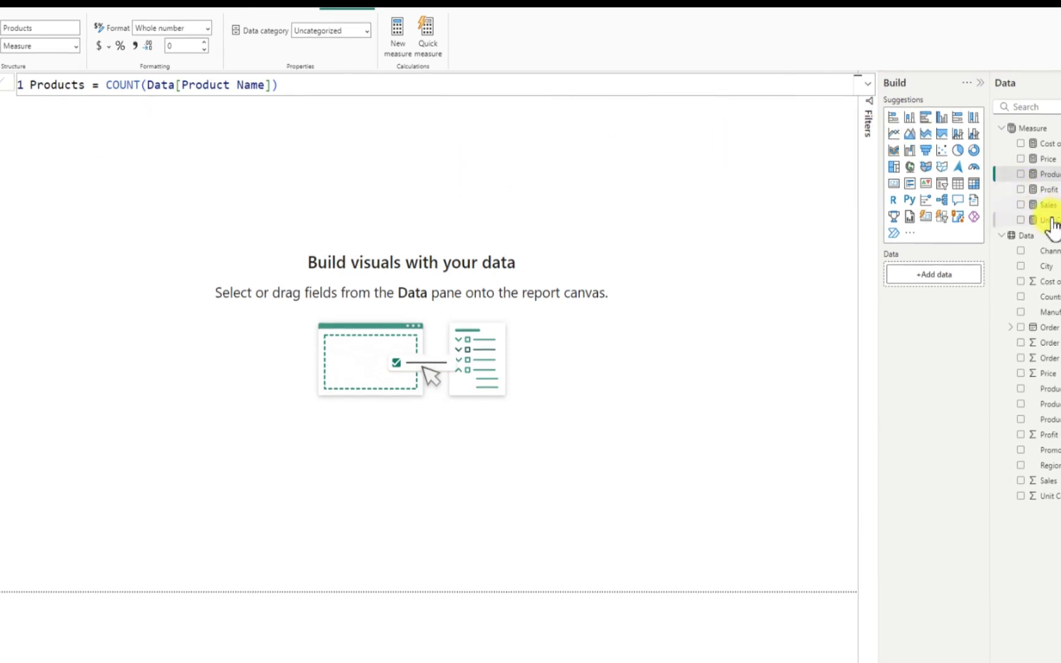
Set the report page's canvas background to the custom color #09124F
left_click(1060, 129)
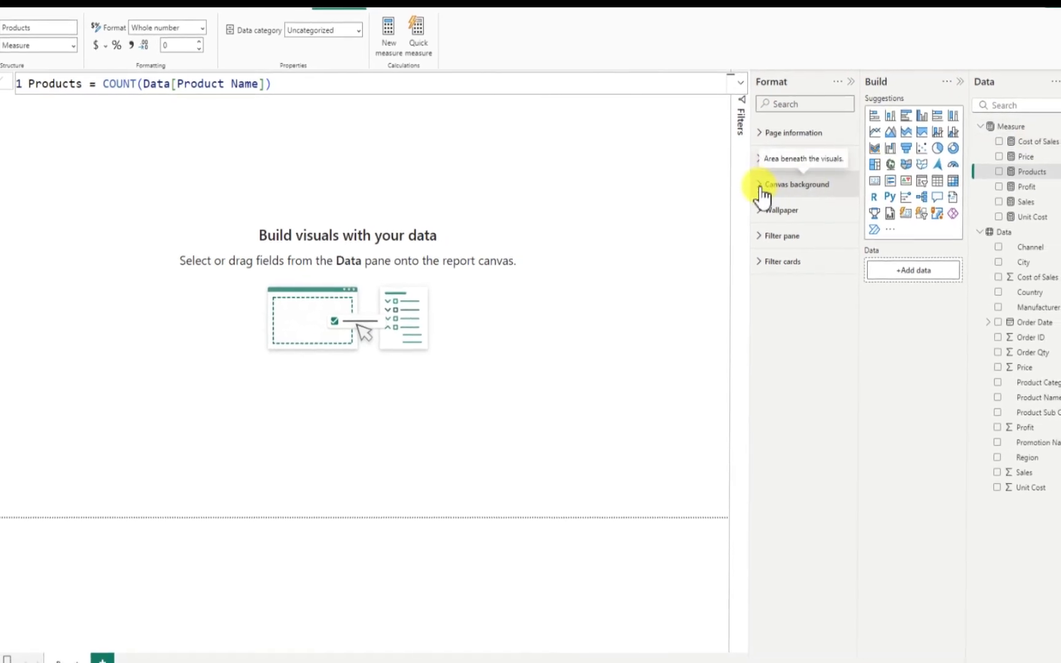
left_click(765, 185)
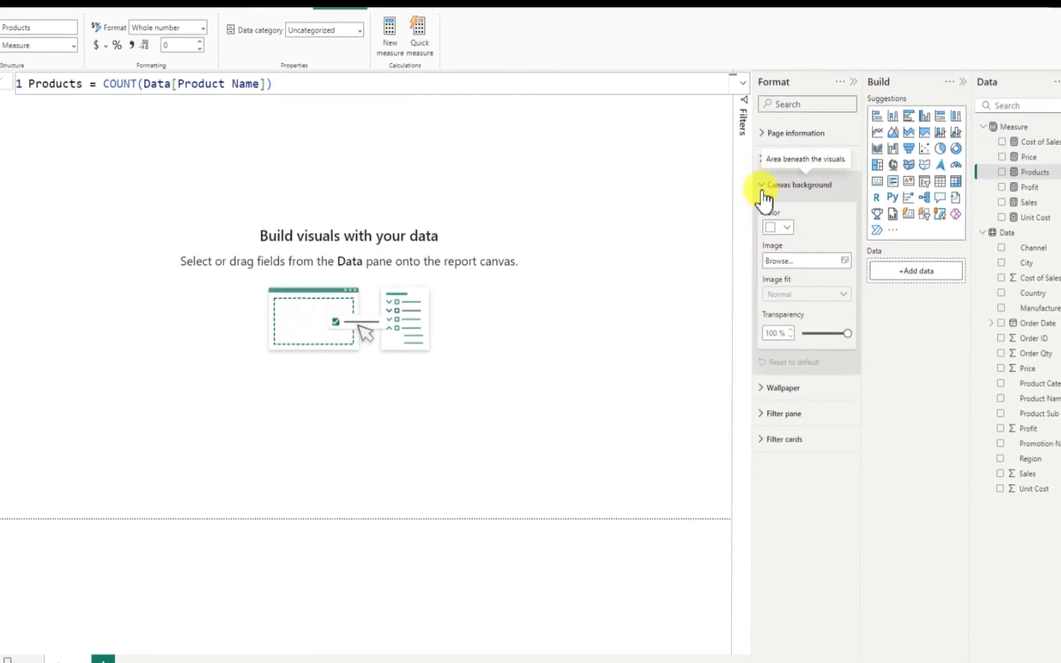
left_click(787, 229)
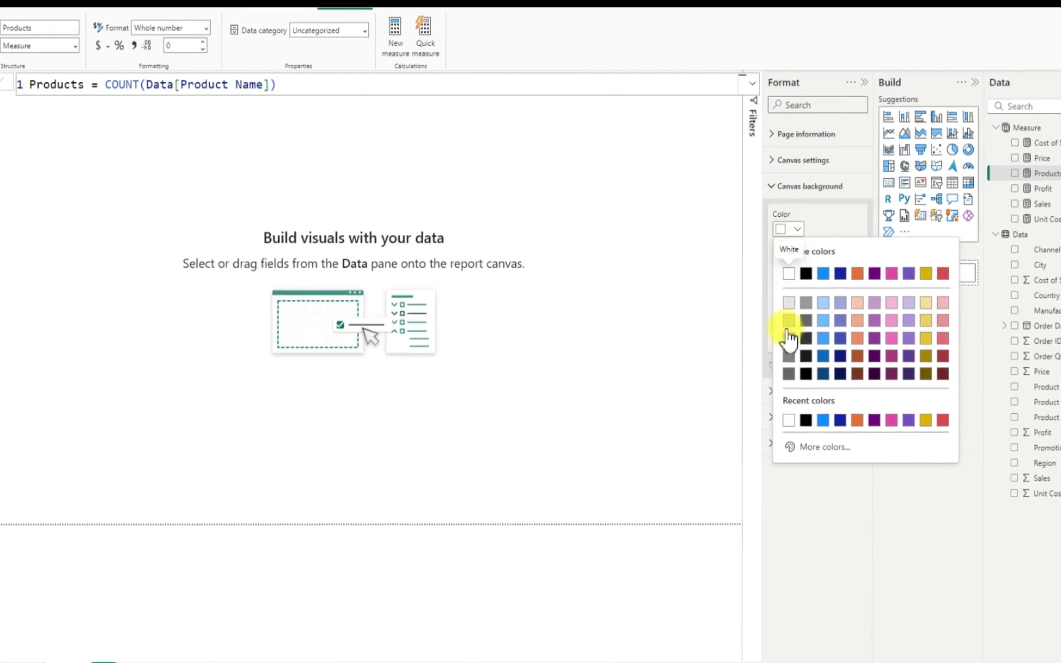
left_click(825, 447)
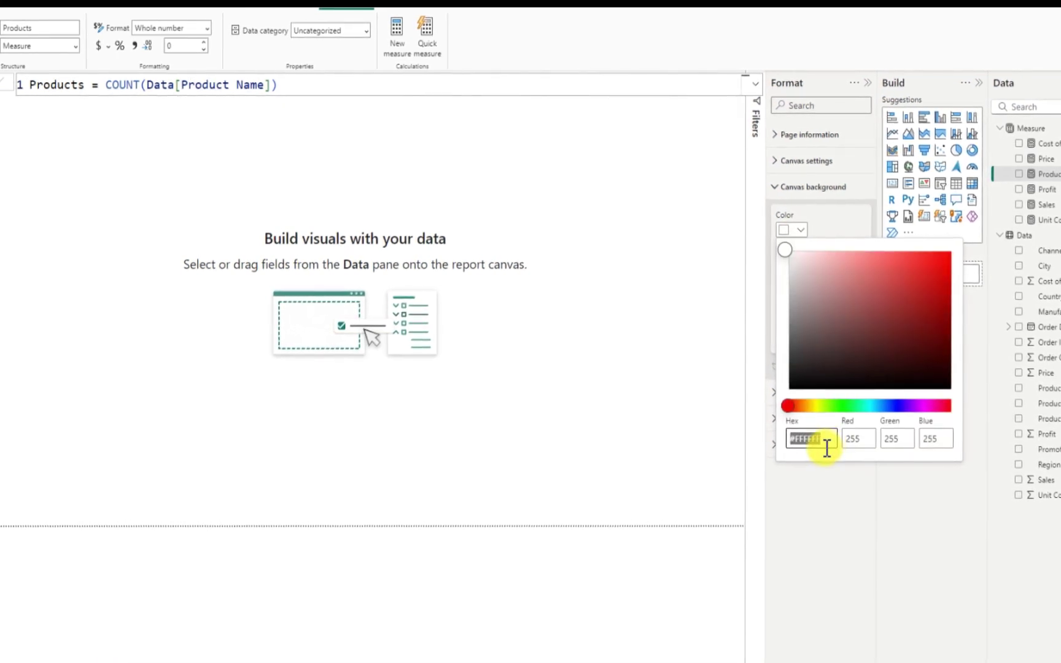
key("BackSpace")
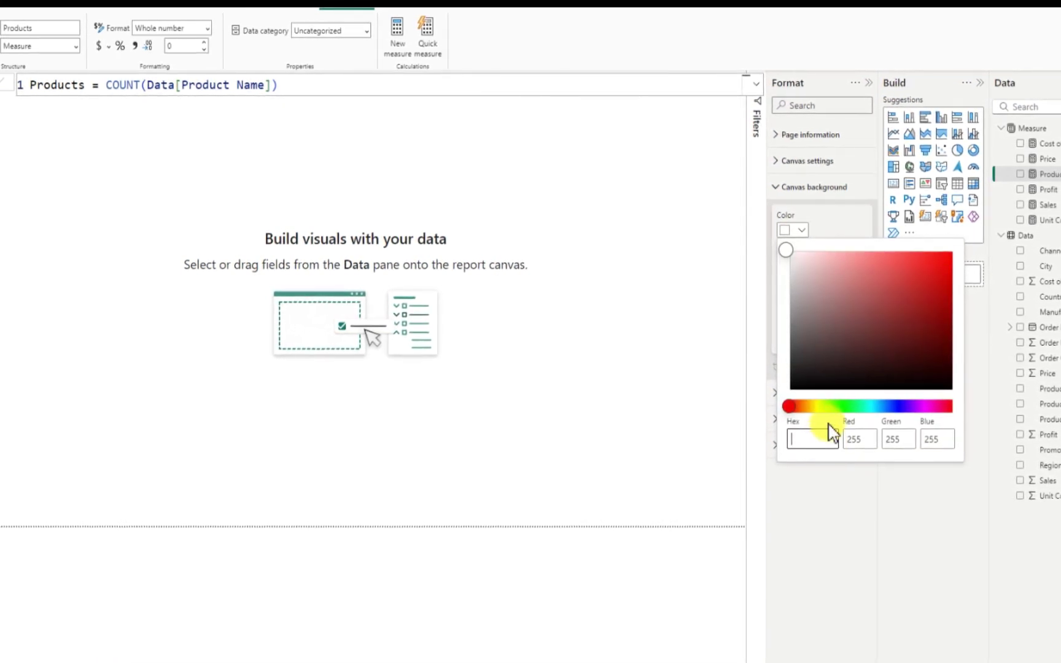
type("#09124F")
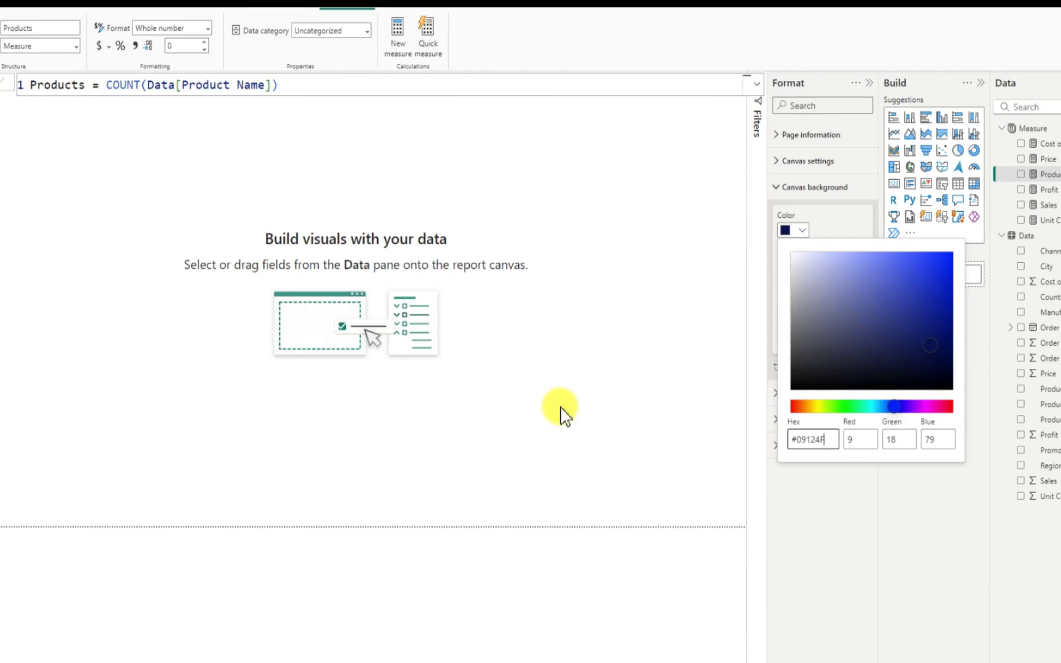
left_click(781, 484)
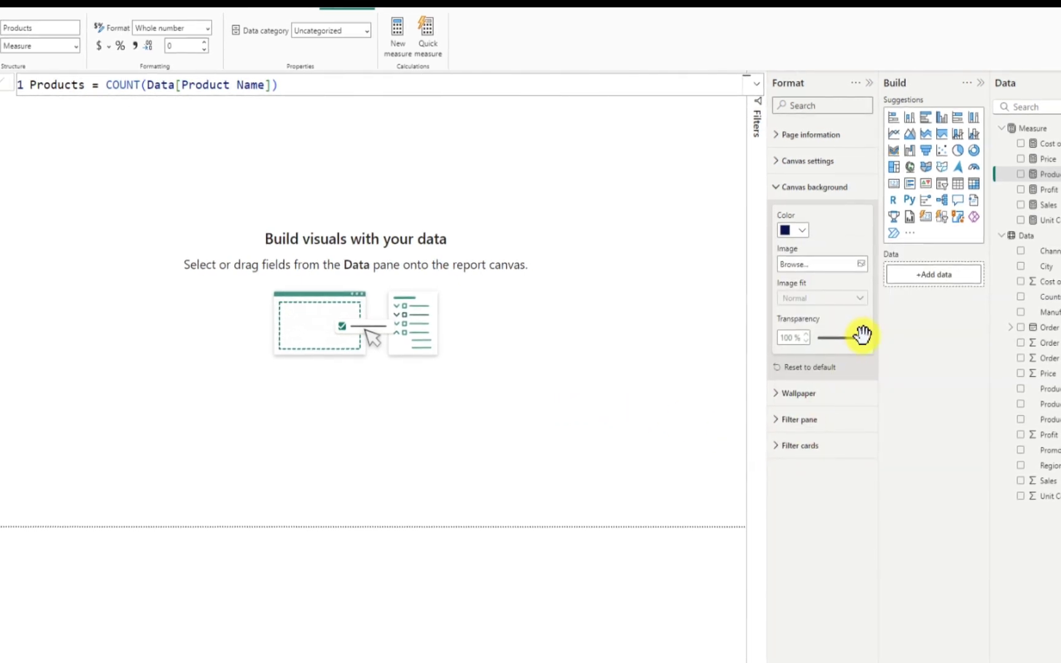
Reduce the canvas background's transparency to 0% and close the page formatting options
left_click_drag(862, 334, 806, 350)
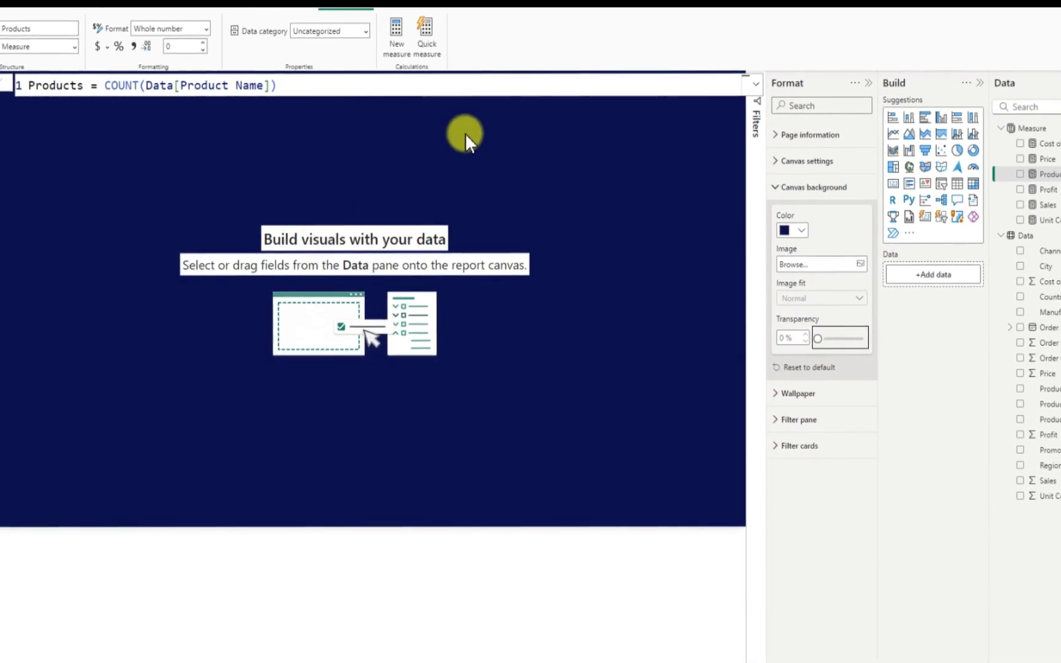
left_click(494, 138)
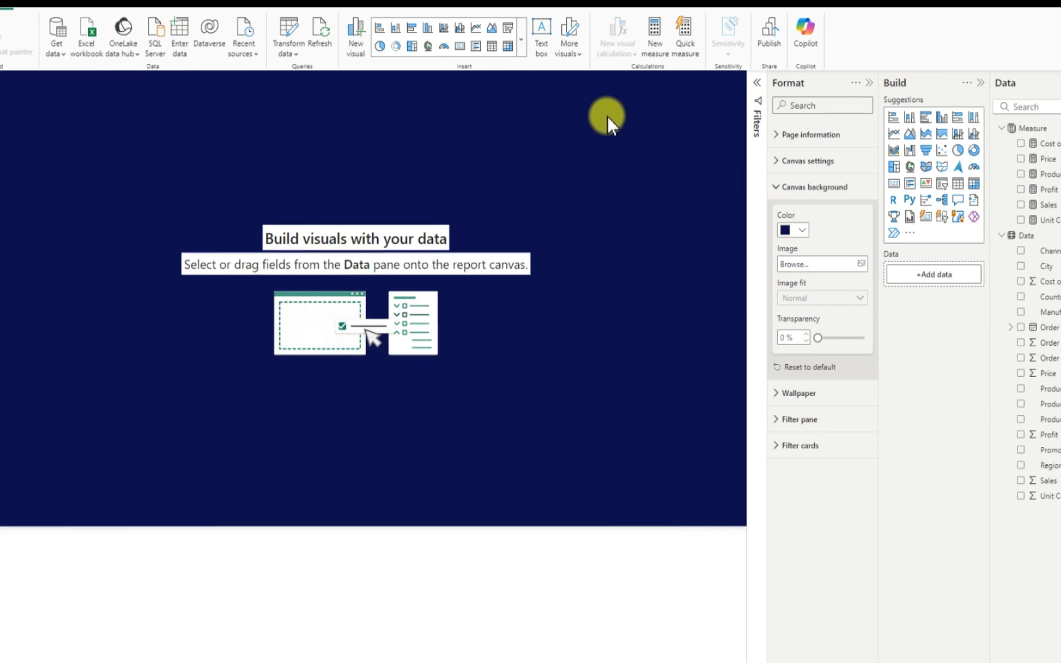
left_click(869, 81)
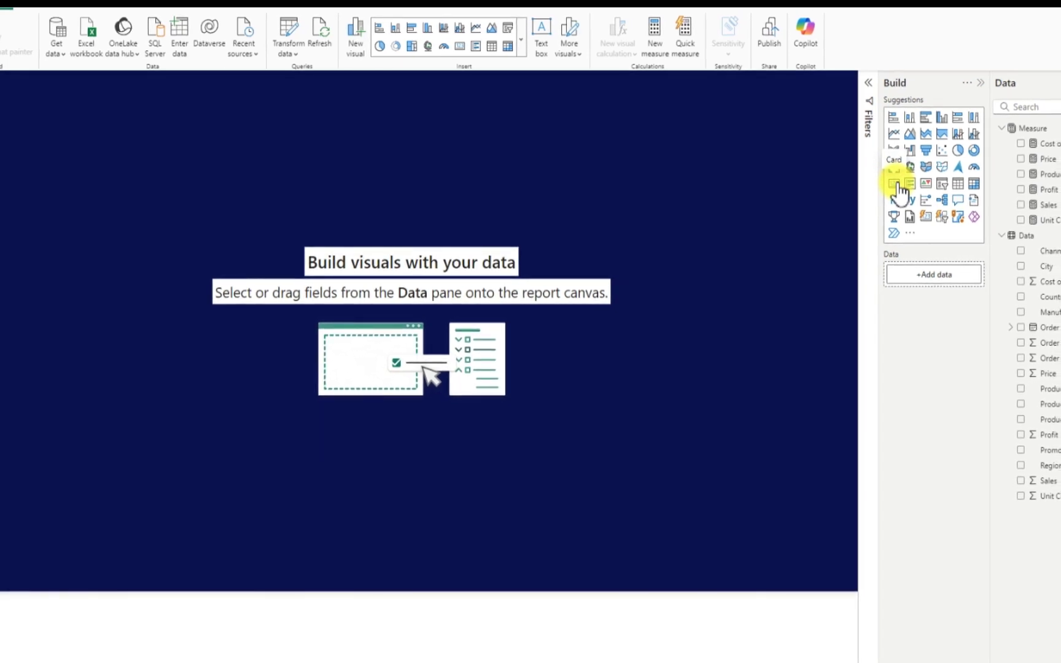
Add a Card visual to the page, shrink it to a small rectangle and place it near the canvas's upper-left corner
left_click(902, 186)
left_click_drag(125, 171, 174, 251)
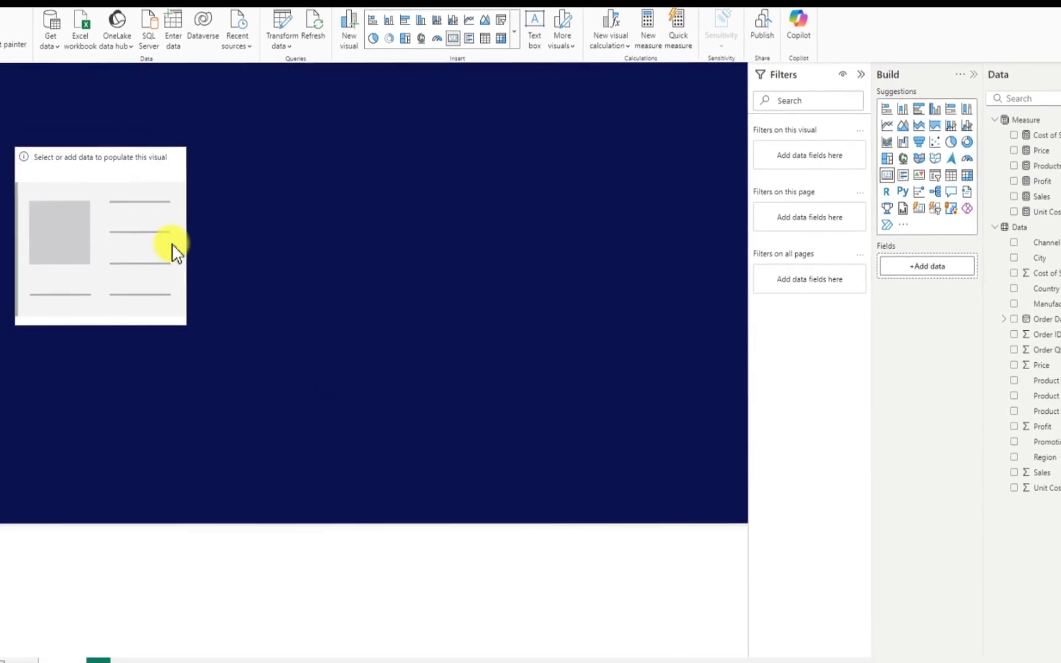
left_click_drag(81, 303, 90, 188)
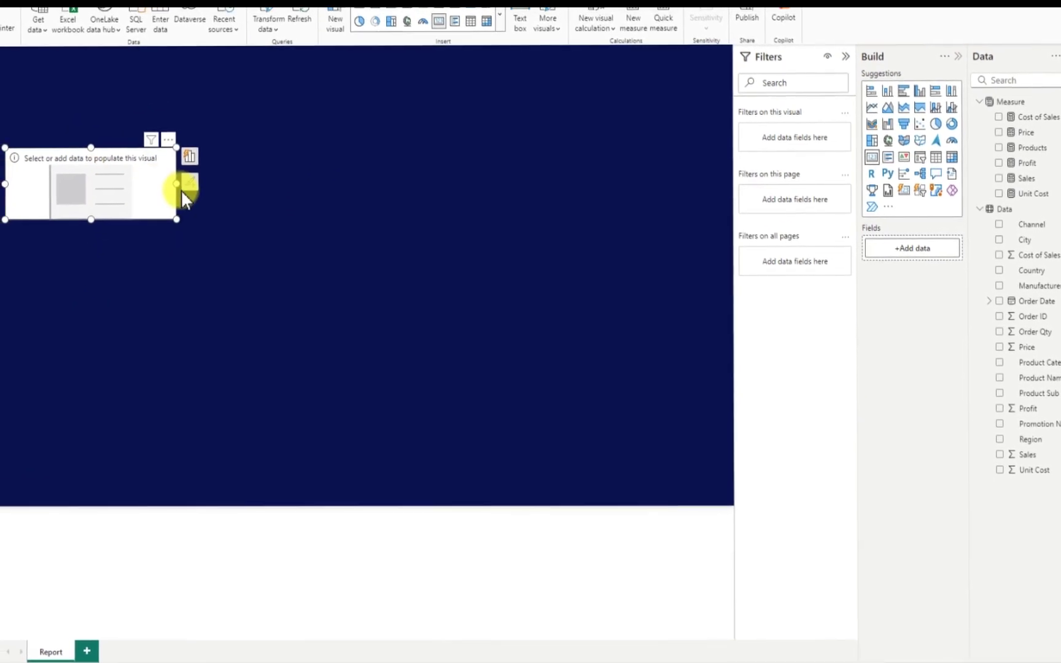
left_click_drag(183, 191, 119, 196)
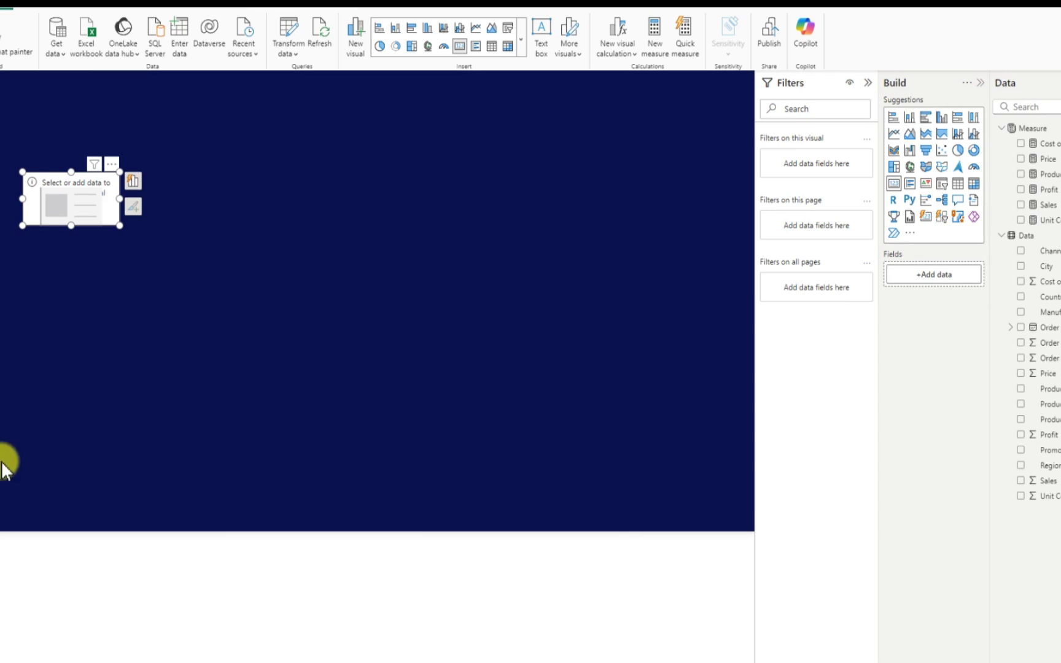
left_click_drag(66, 212, 70, 174)
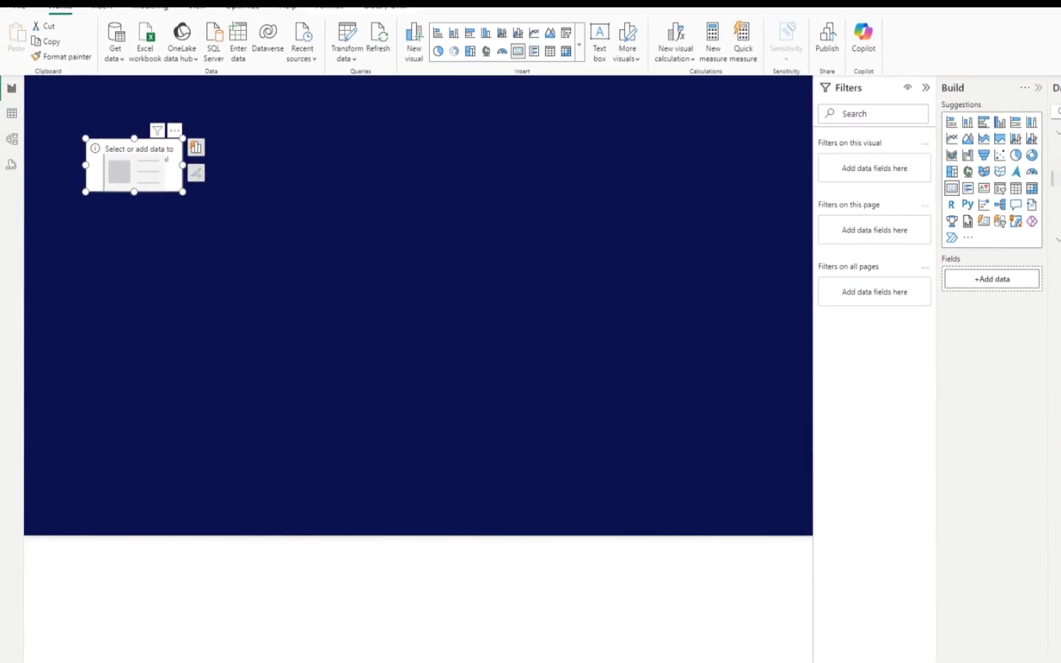
Assign the Sales measure to the card and make the card taller and wider so the full value fits
left_click(1023, 205)
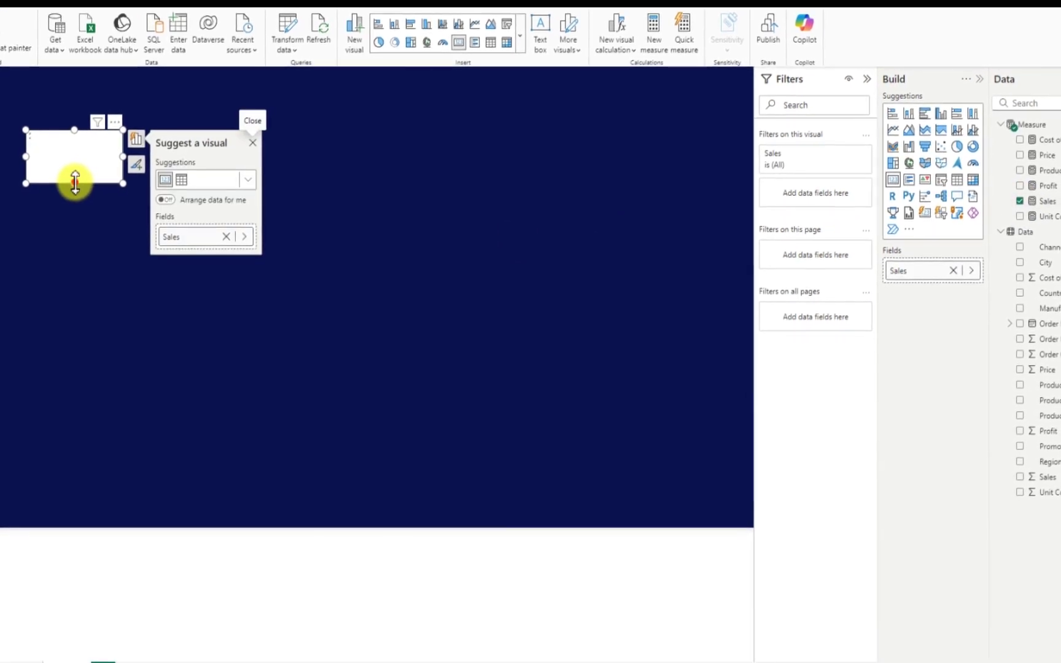
left_click_drag(75, 185, 75, 197)
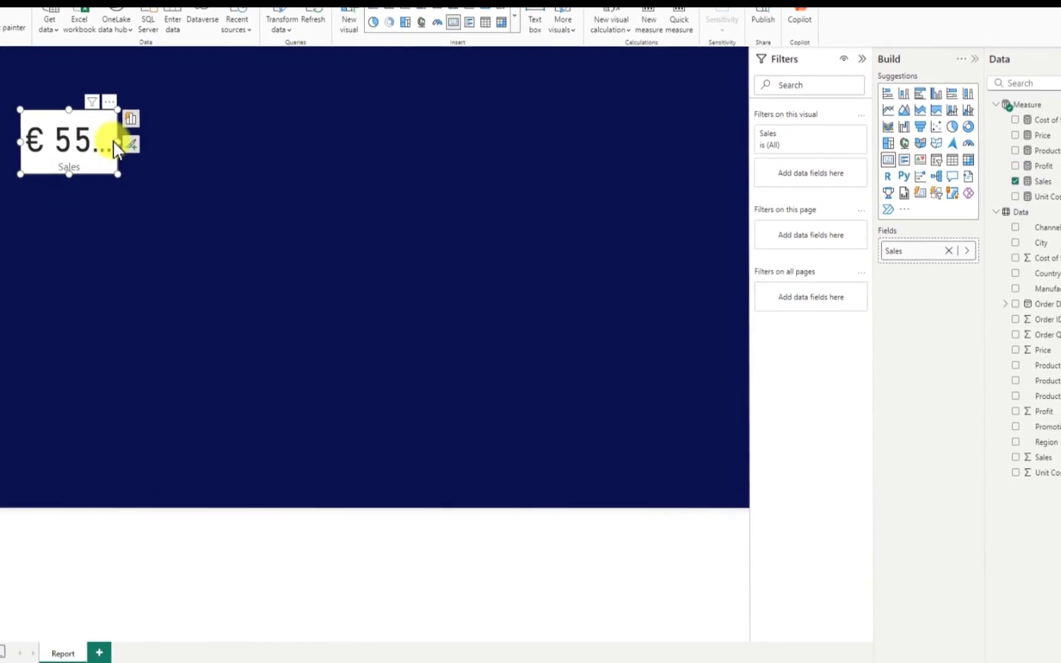
left_click_drag(121, 141, 182, 165)
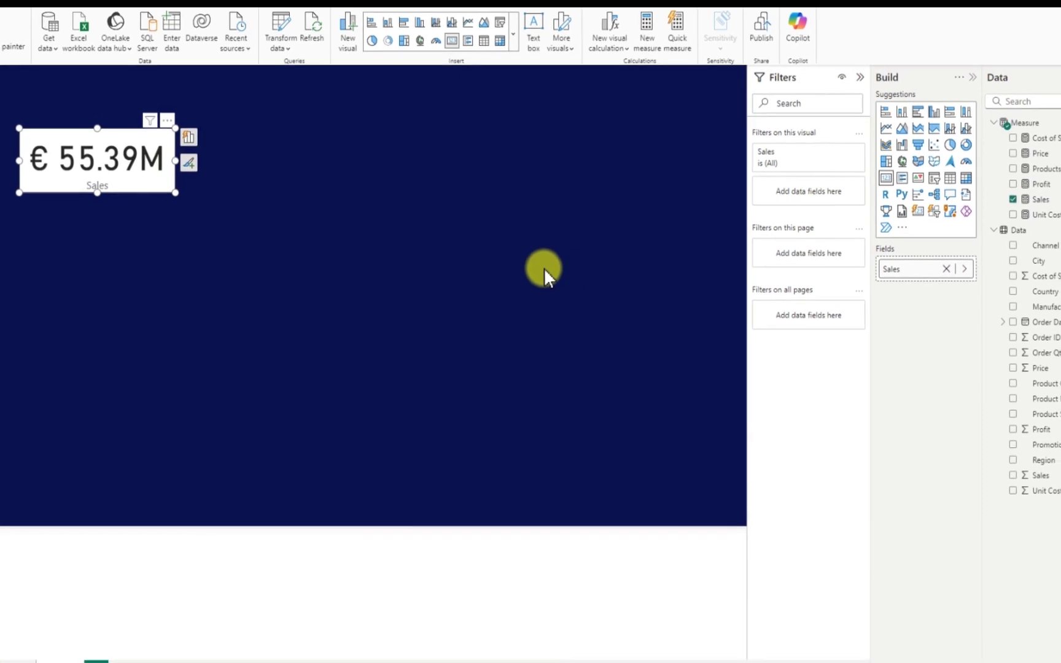
Open the formatting options of the Sales card
left_click(866, 80)
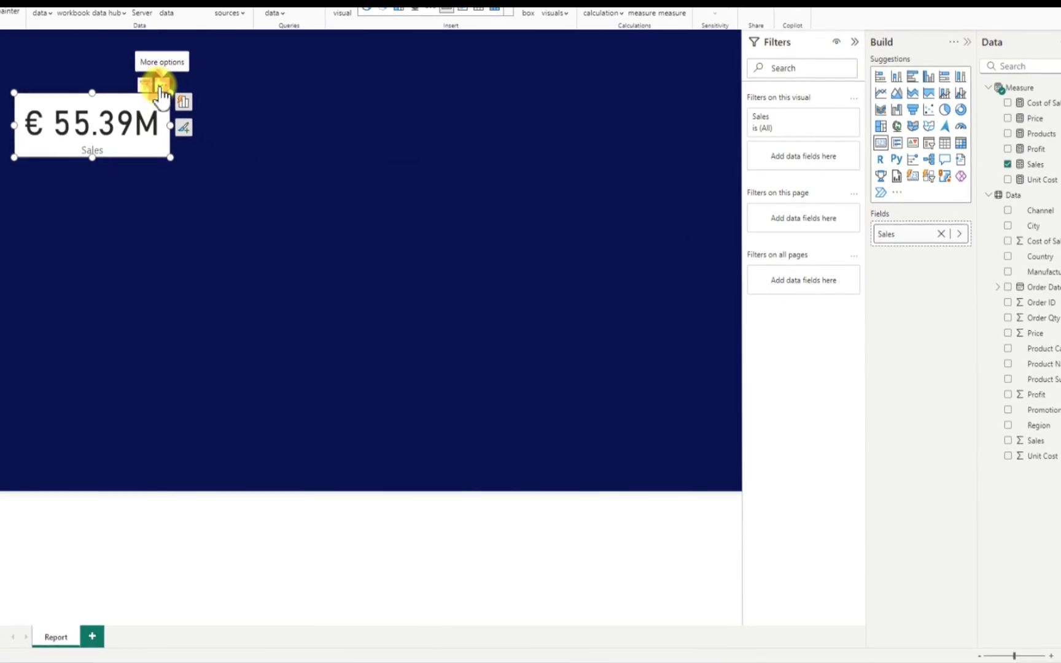
left_click(162, 86)
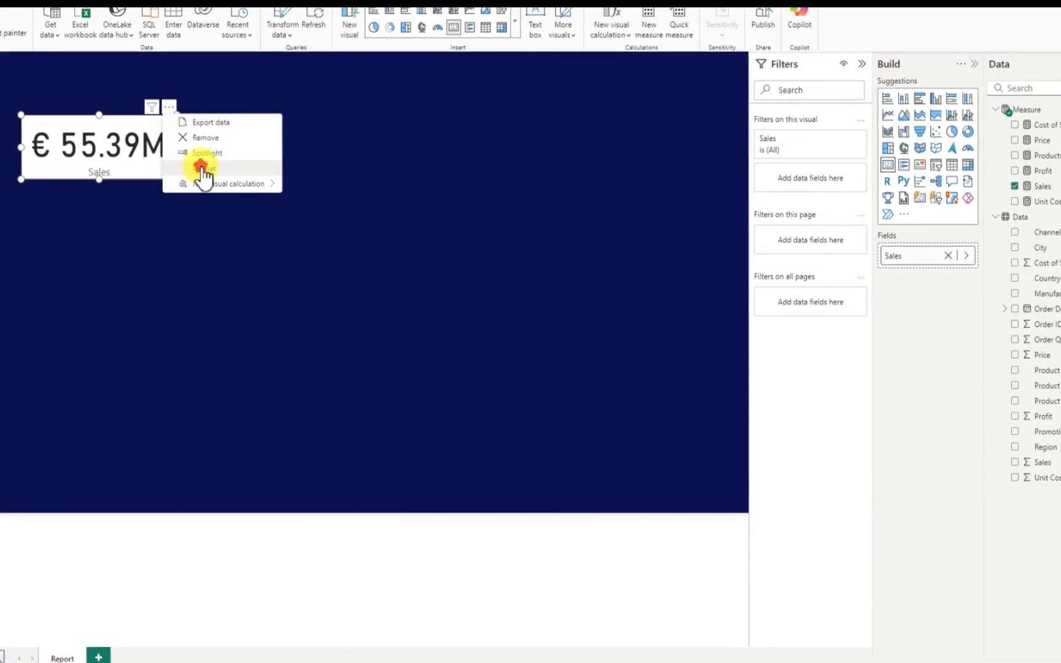
left_click(195, 155)
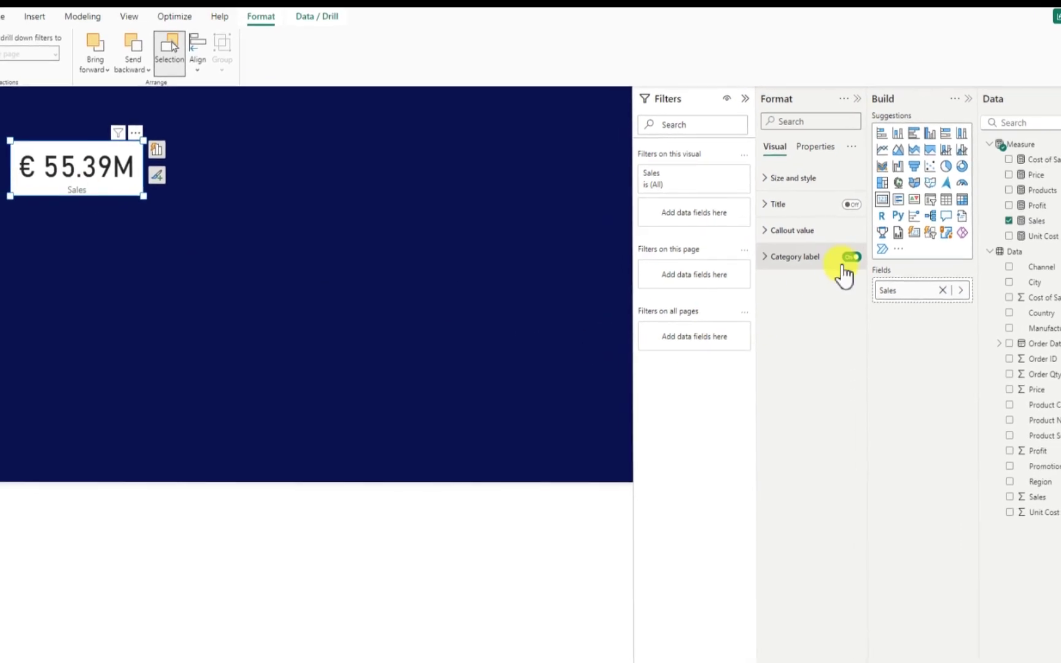
Turn off the Sales card's category label and turn on its title with the text "Sales"
left_click(849, 259)
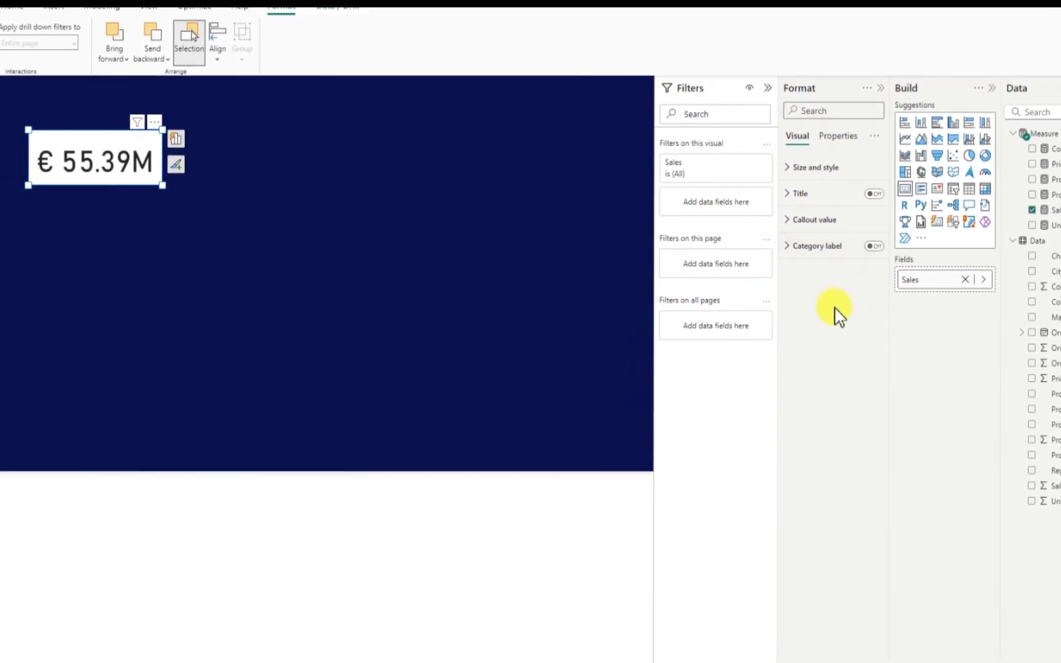
left_click(783, 190)
left_click(869, 193)
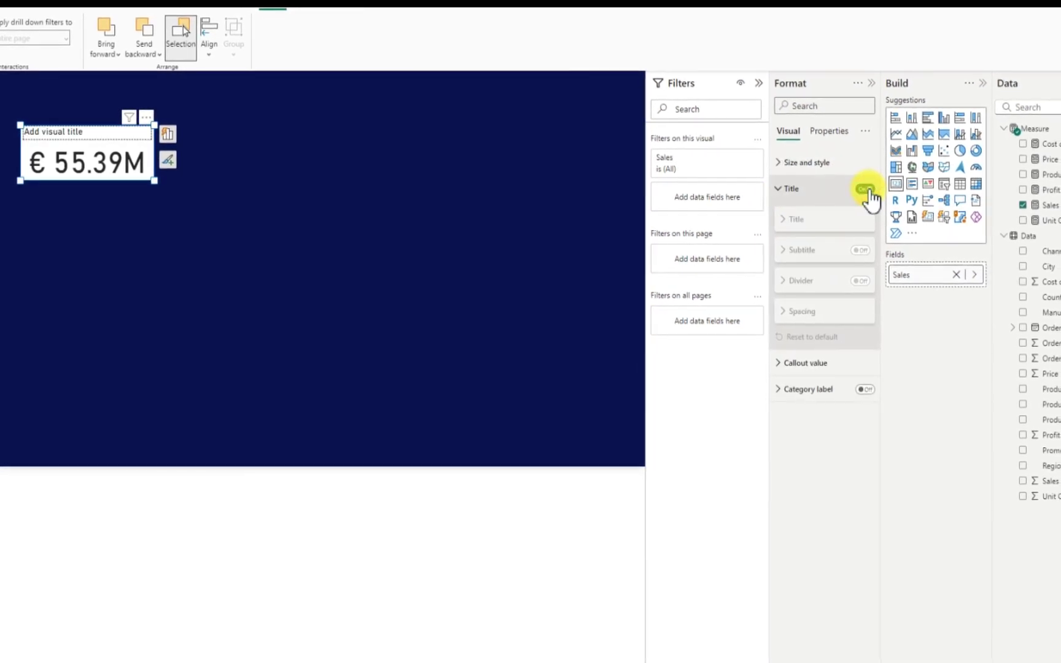
left_click(814, 251)
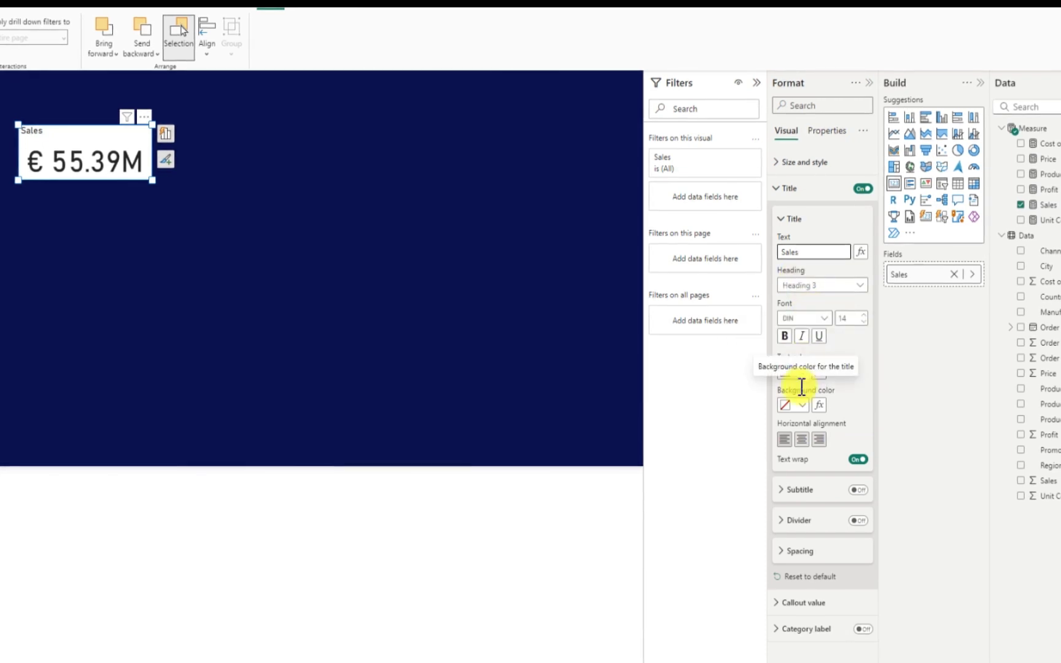
Center the card's title horizontally and set its text color to white
left_click(799, 439)
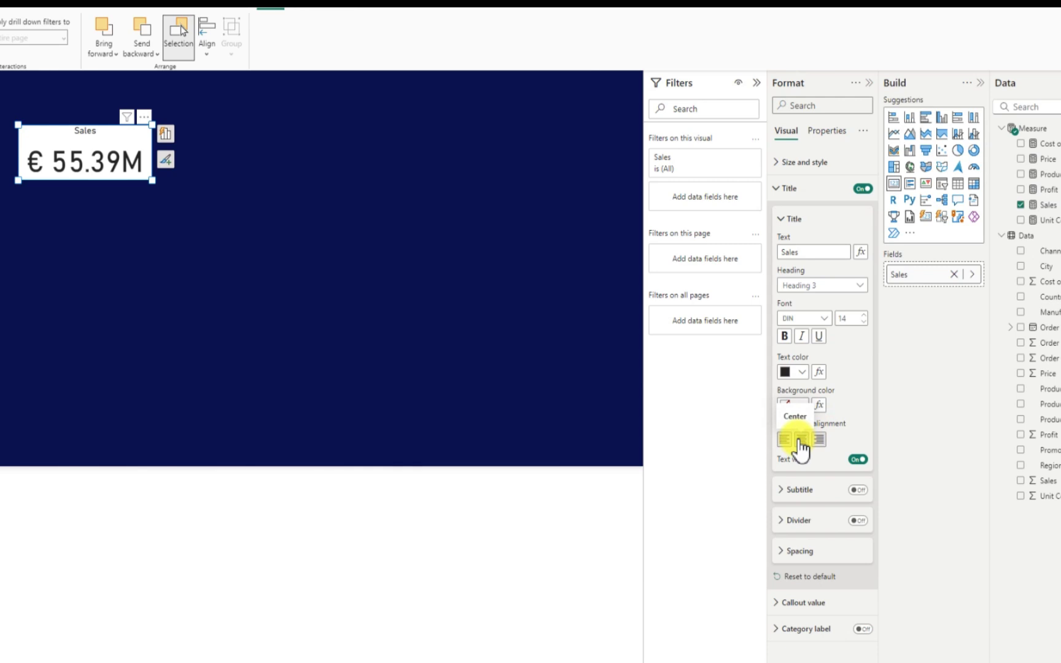
left_click(803, 372)
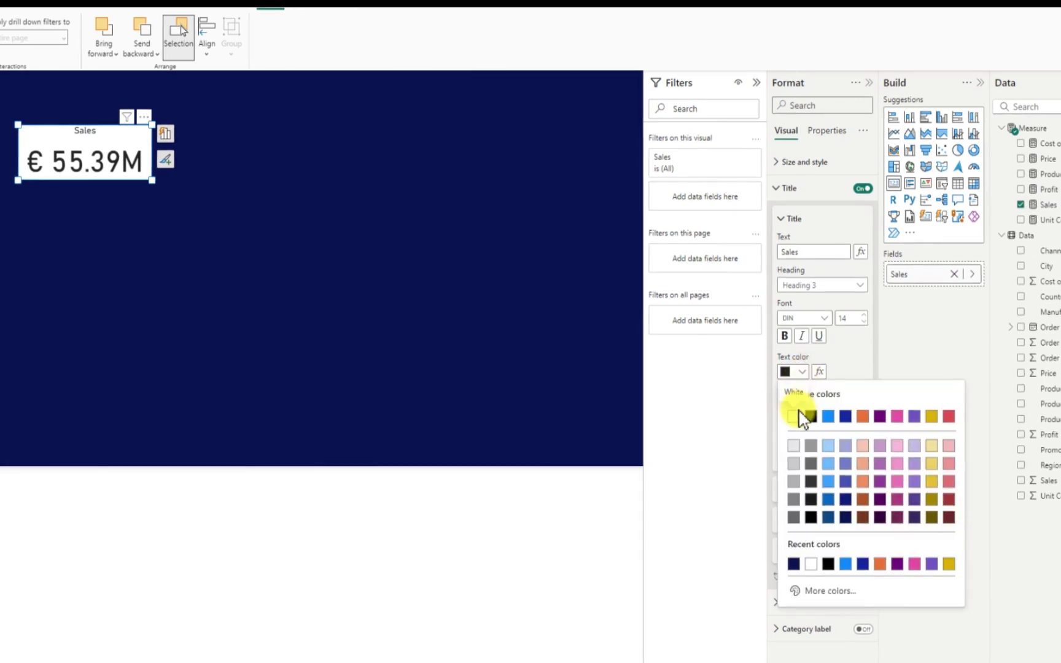
left_click(798, 415)
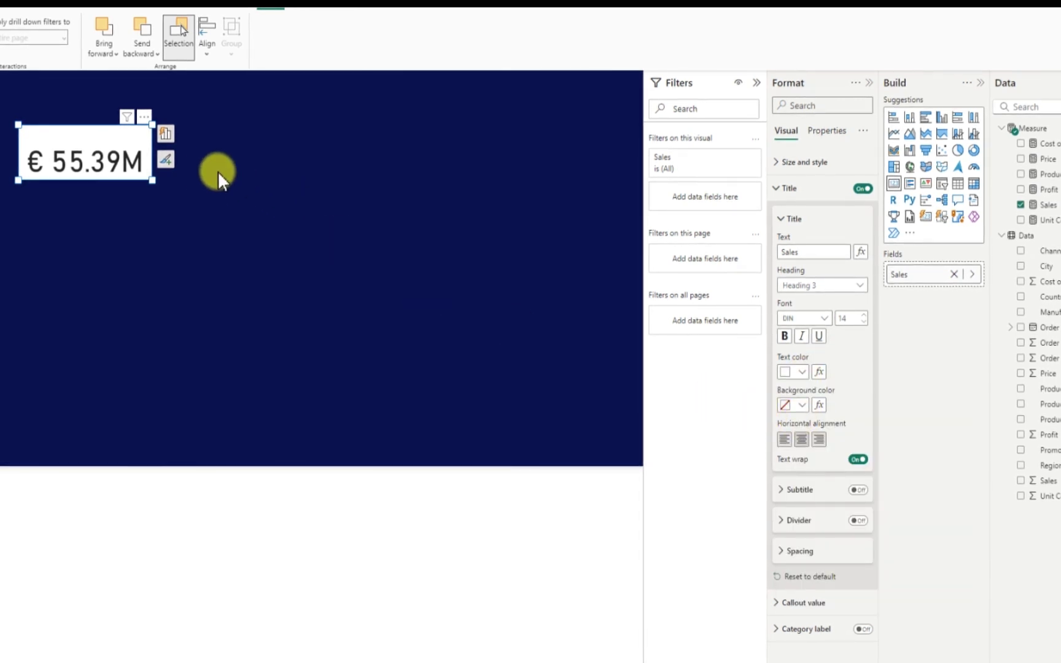
Set the card's callout value font to Segoe UI Bold at size 24
left_click(794, 596)
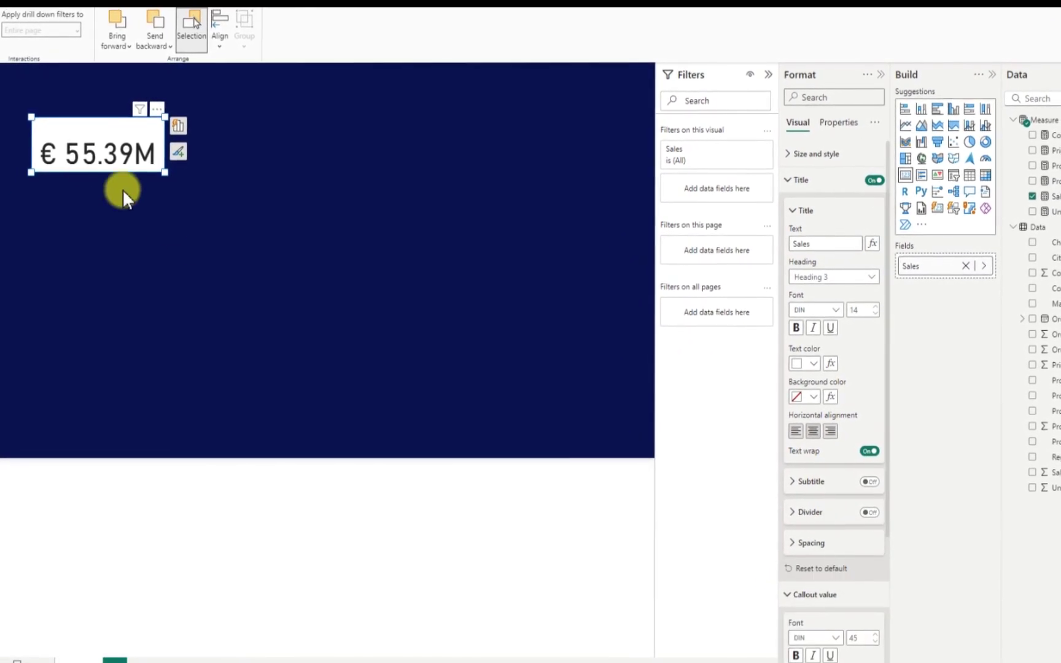
scroll(826, 589, "down", 3)
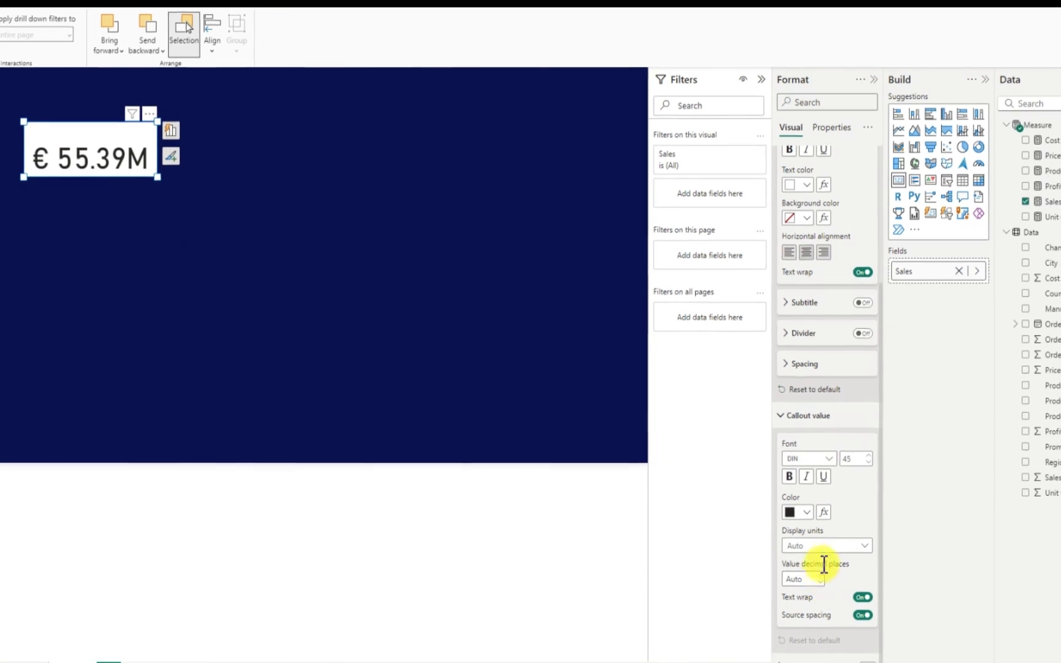
left_click(829, 466)
scroll(824, 571, "down", 3)
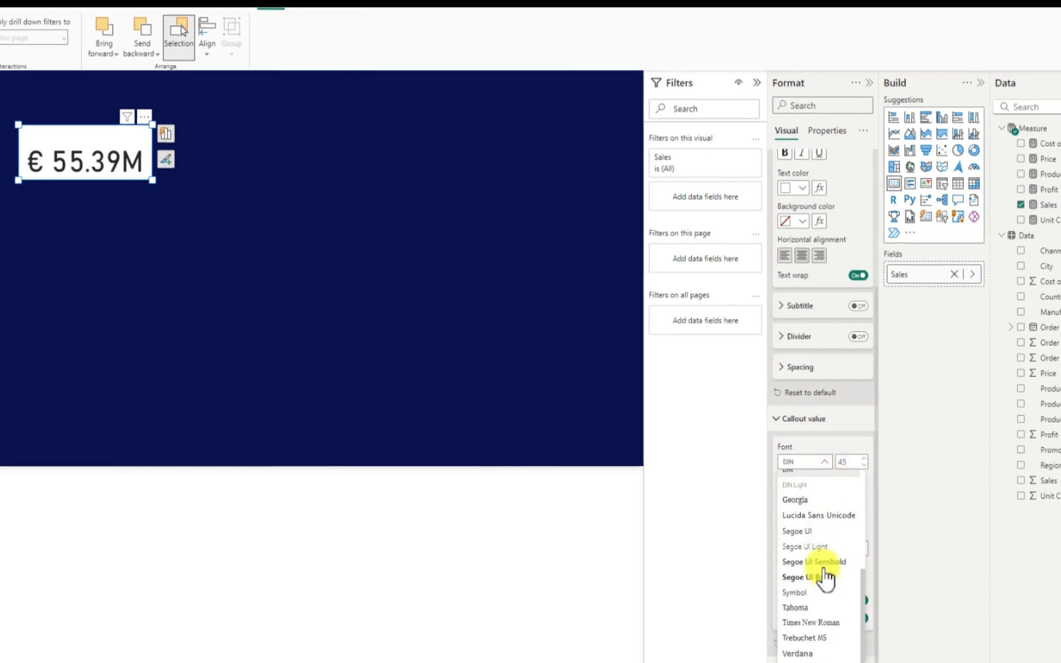
left_click(819, 576)
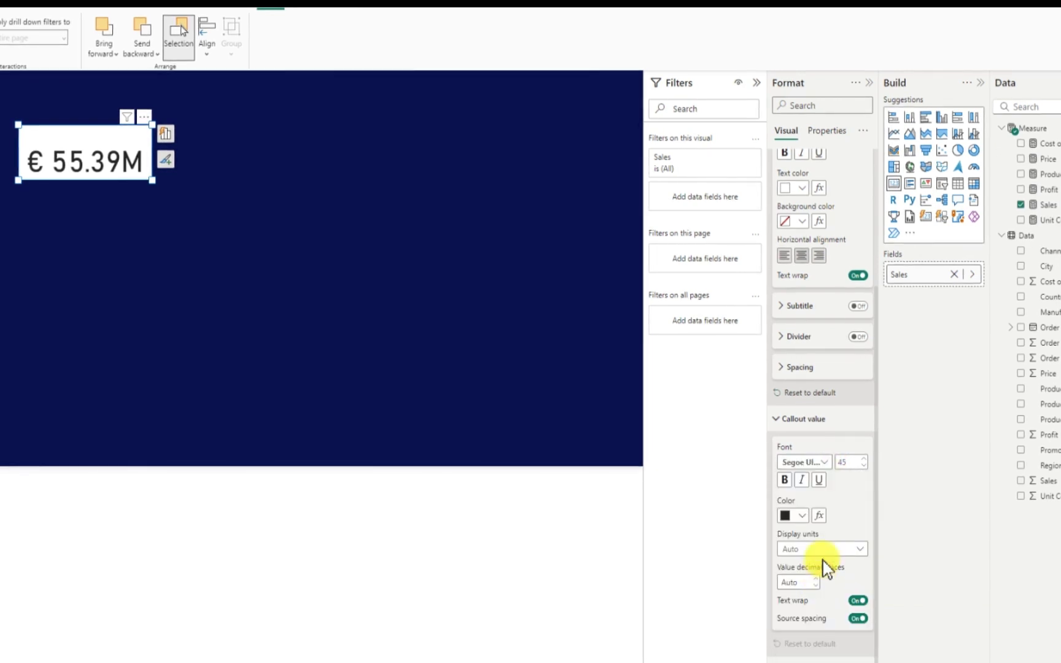
double_click(853, 462)
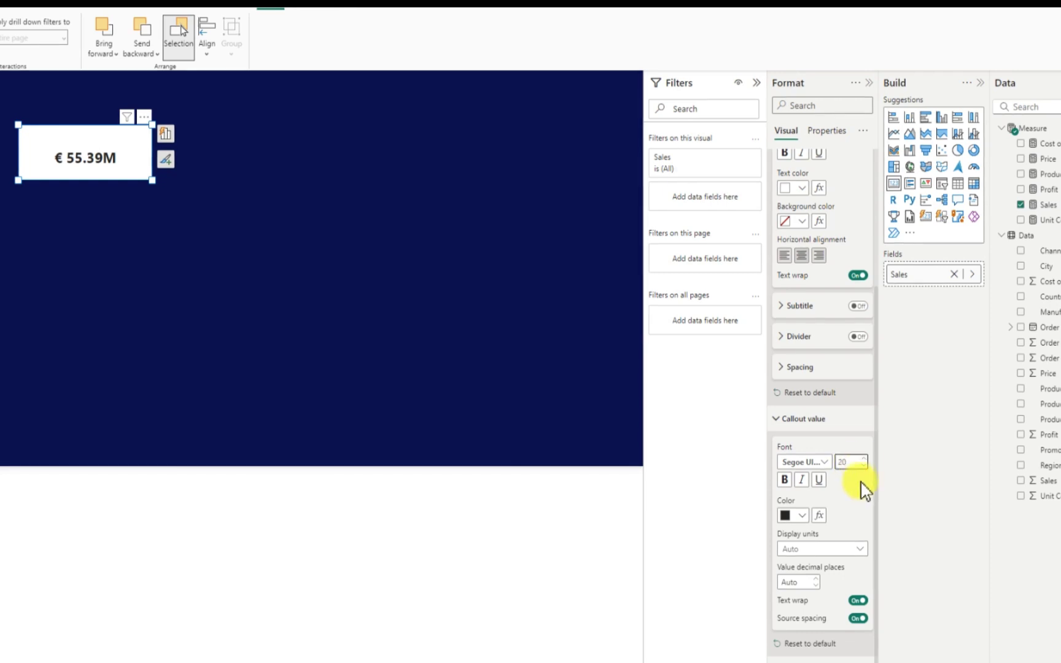
left_click(864, 458)
left_click(865, 459)
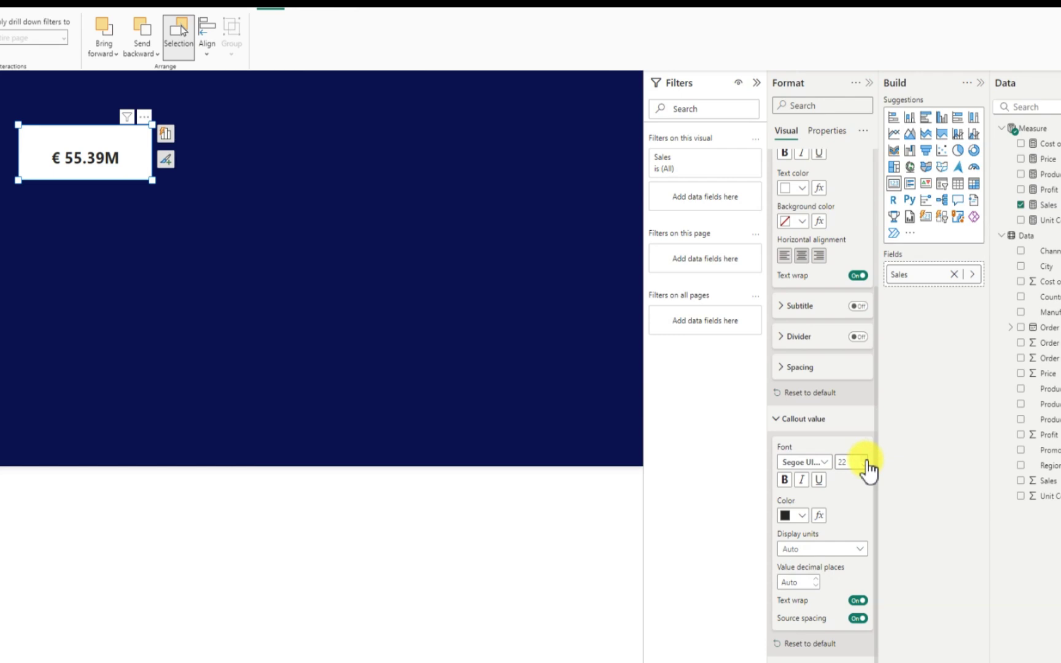
left_click(864, 459)
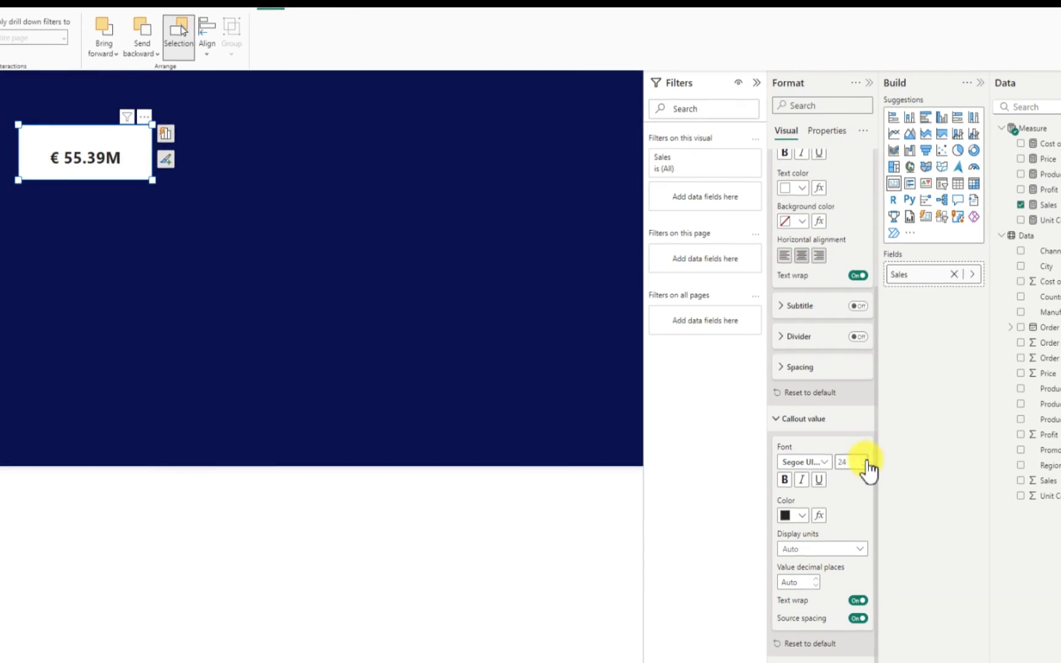
Shrink the Sales card to about 166 wide by 85 high and color its callout value dark red
left_click(130, 185)
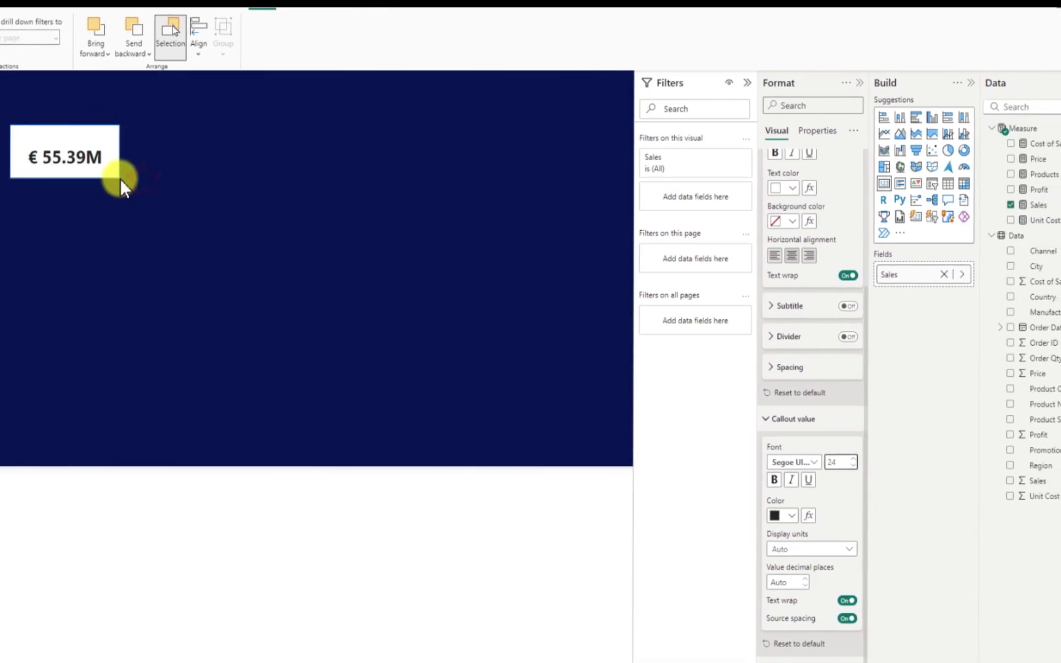
left_click_drag(119, 178, 100, 171)
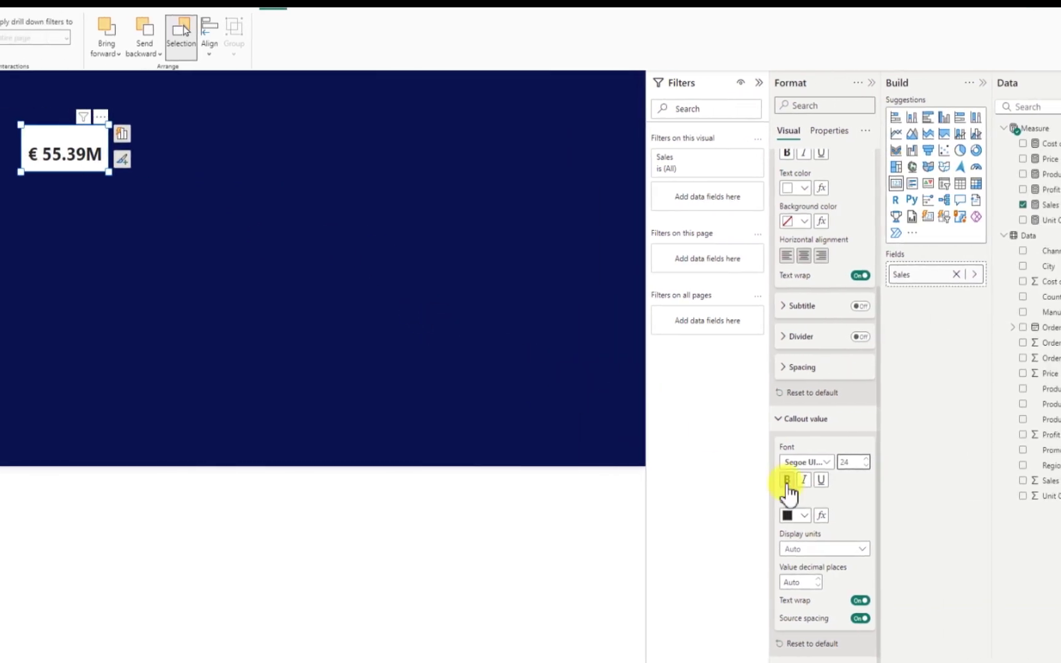
left_click(804, 517)
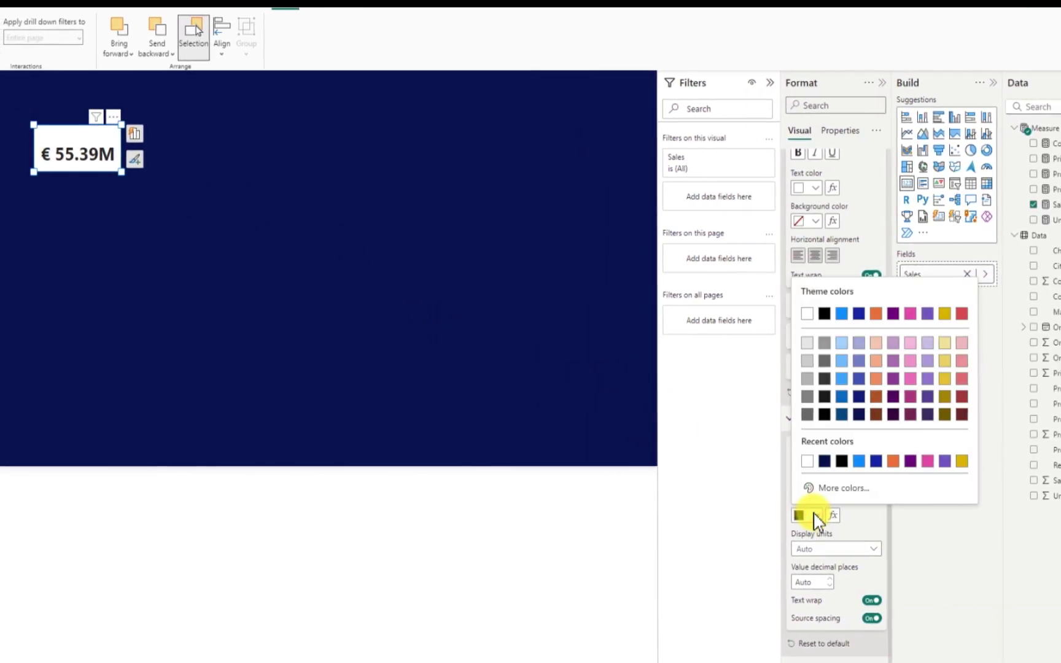
left_click(959, 398)
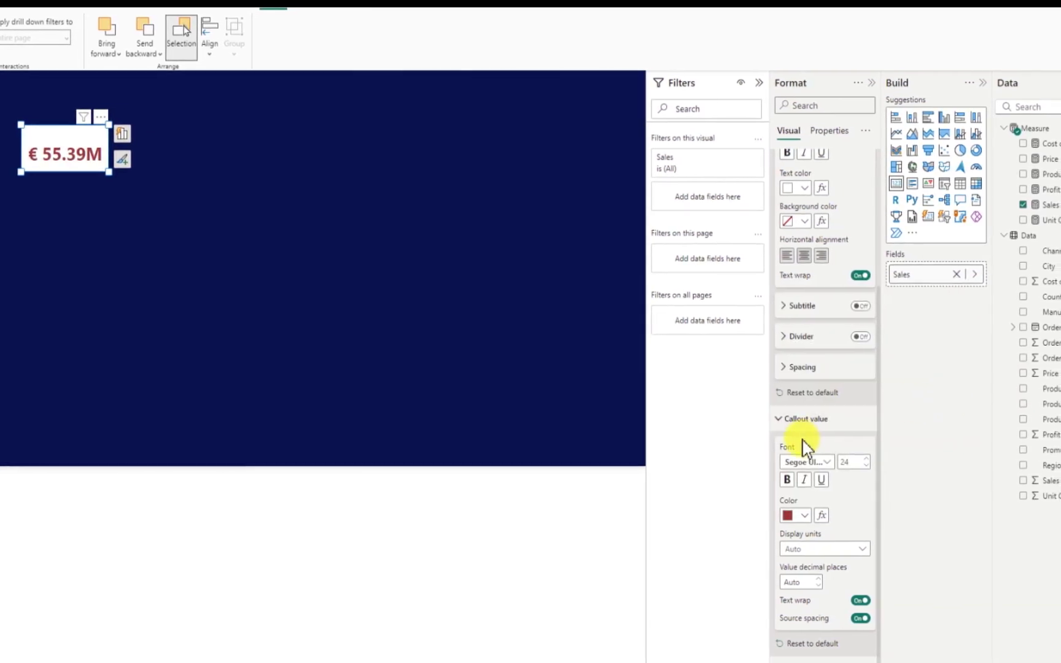
Turn off the Sales card's background in its size and style settings
scroll(810, 424, "up", 3)
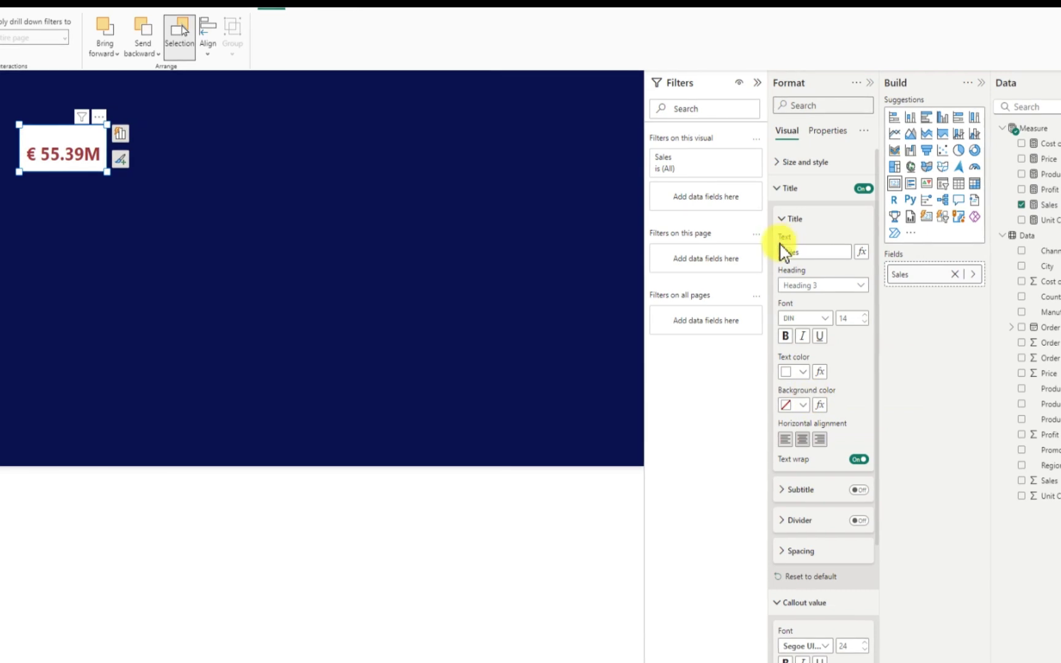
left_click(780, 162)
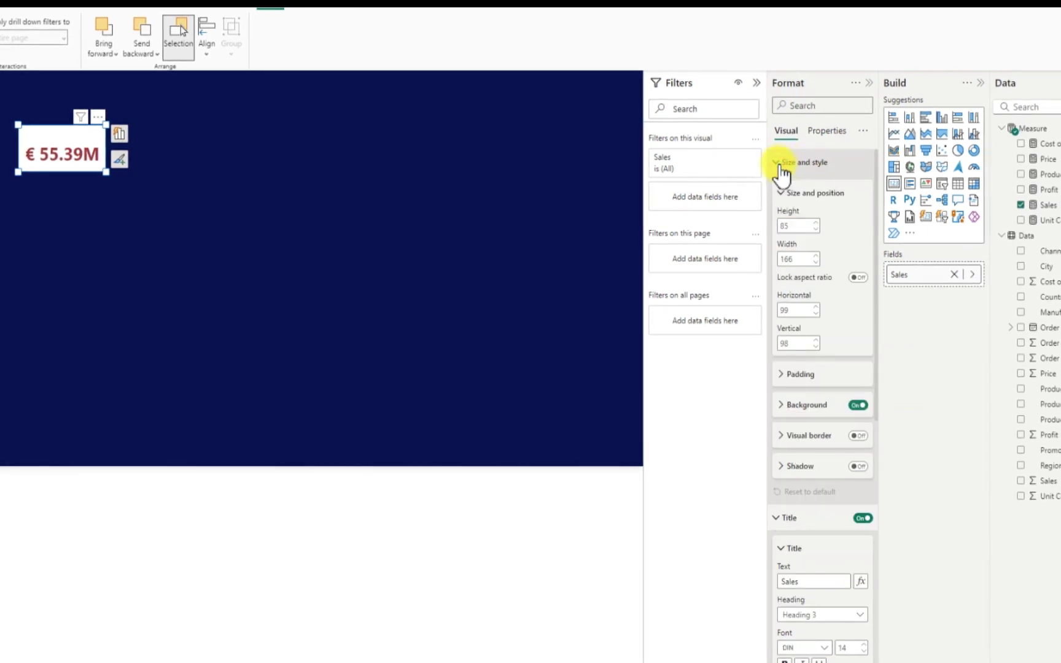
left_click(857, 405)
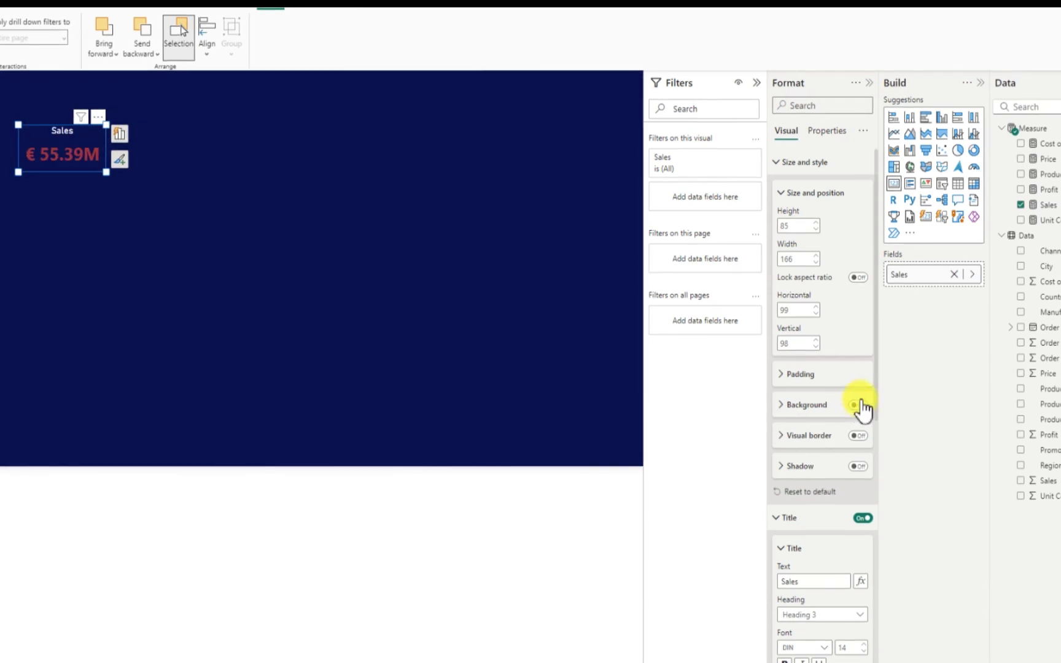
Turn on the Sales card's shadow and set the shadow color to medium gray
left_click(857, 466)
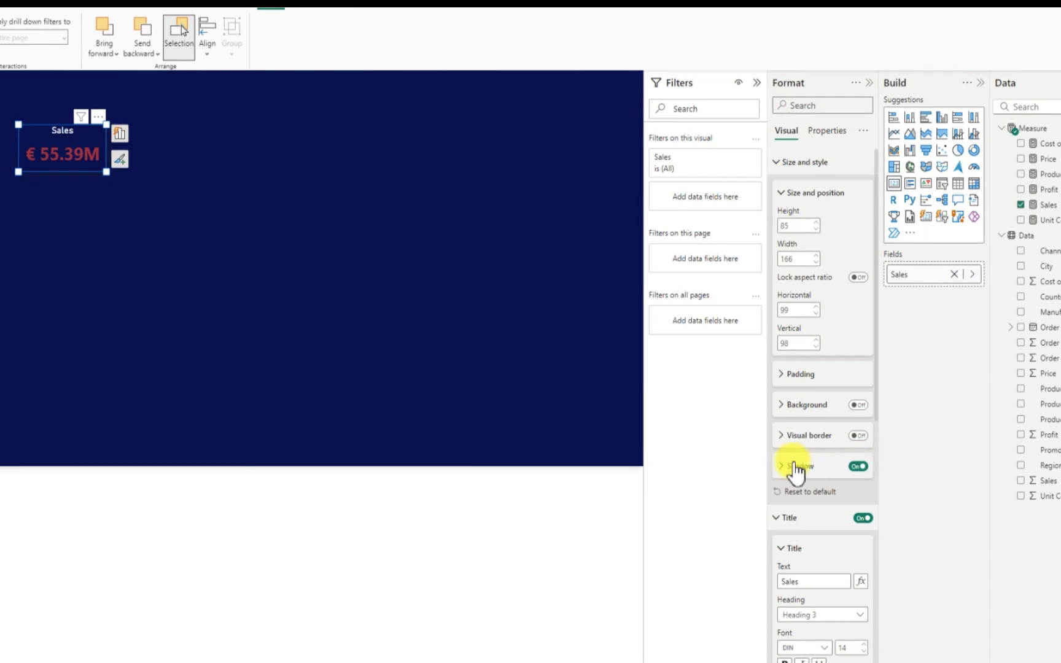
left_click(784, 467)
scroll(827, 490, "down", 1)
scroll(826, 485, "down", 2)
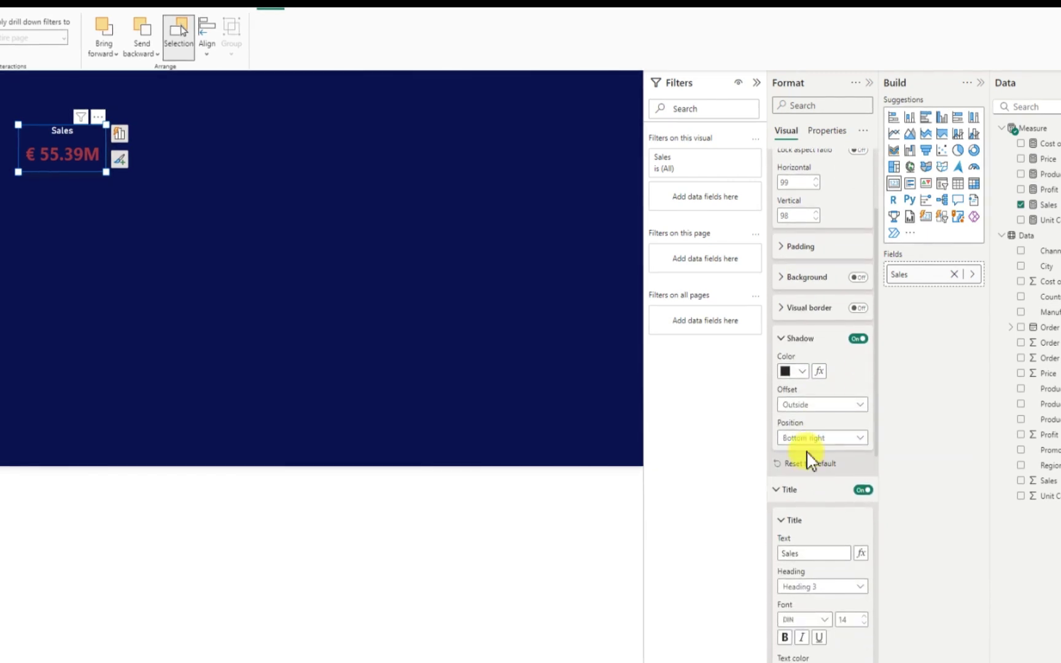
left_click(802, 371)
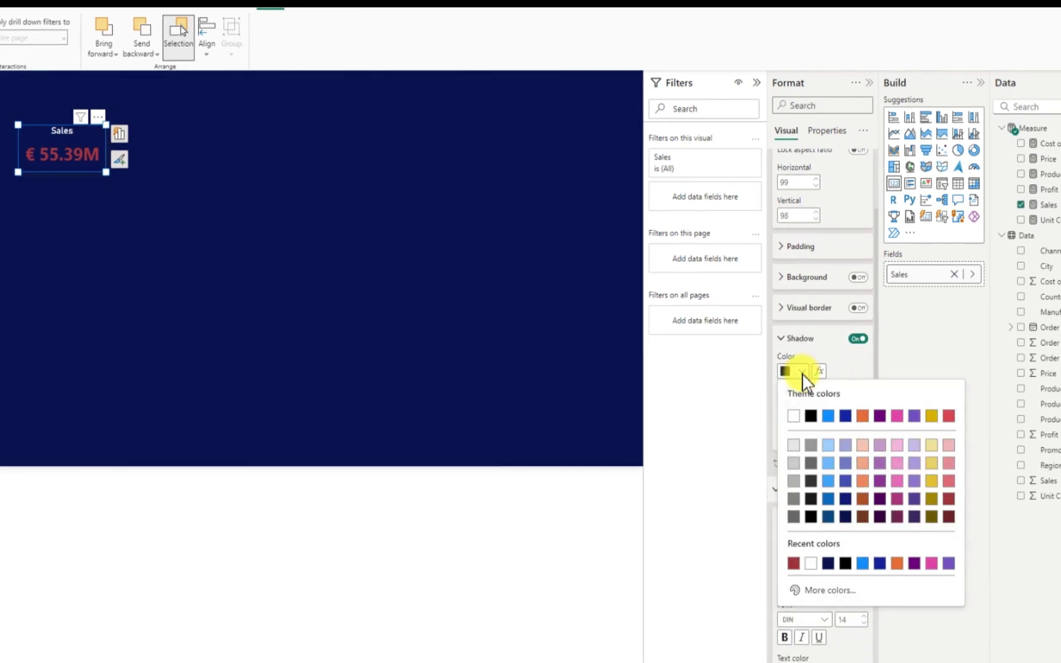
left_click(795, 482)
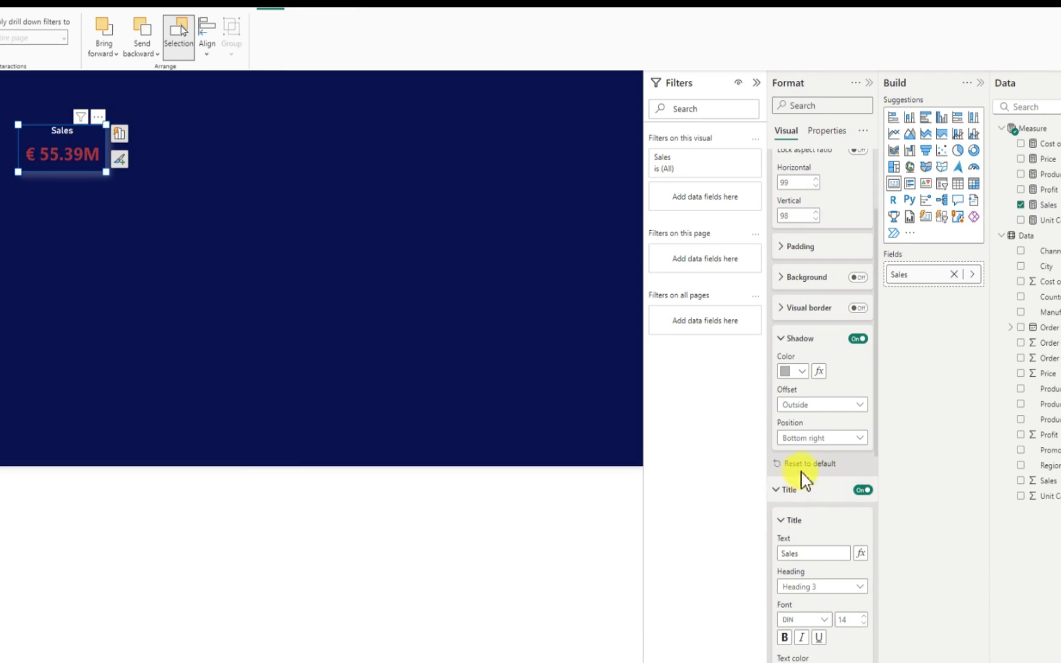
Set the card's shadow offset to Inside and its position to Center, and deselect the card
left_click(830, 406)
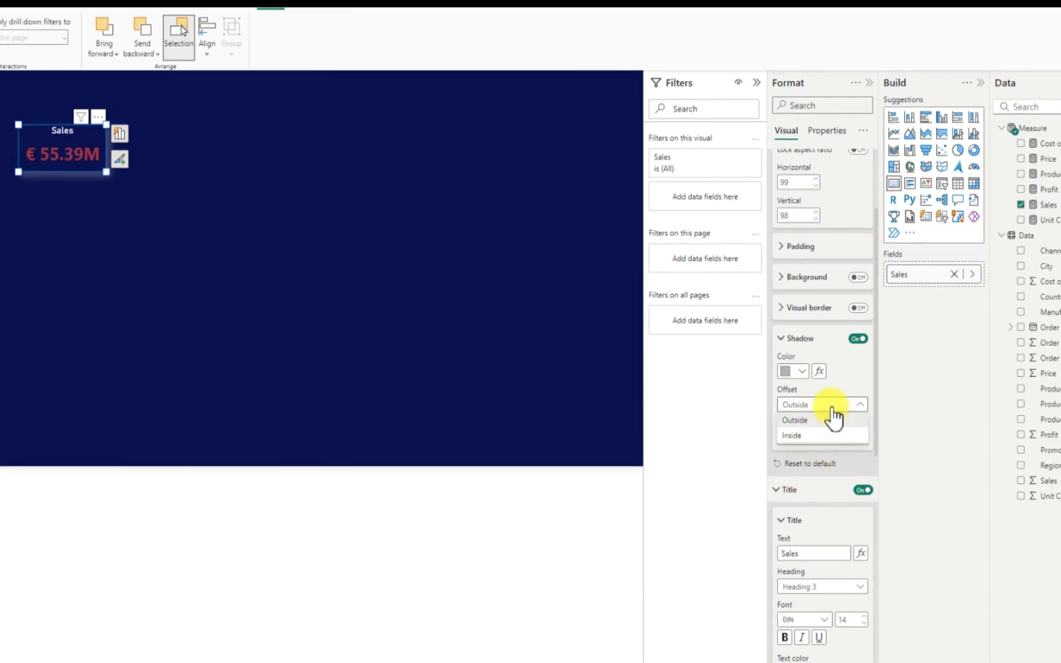
left_click(800, 436)
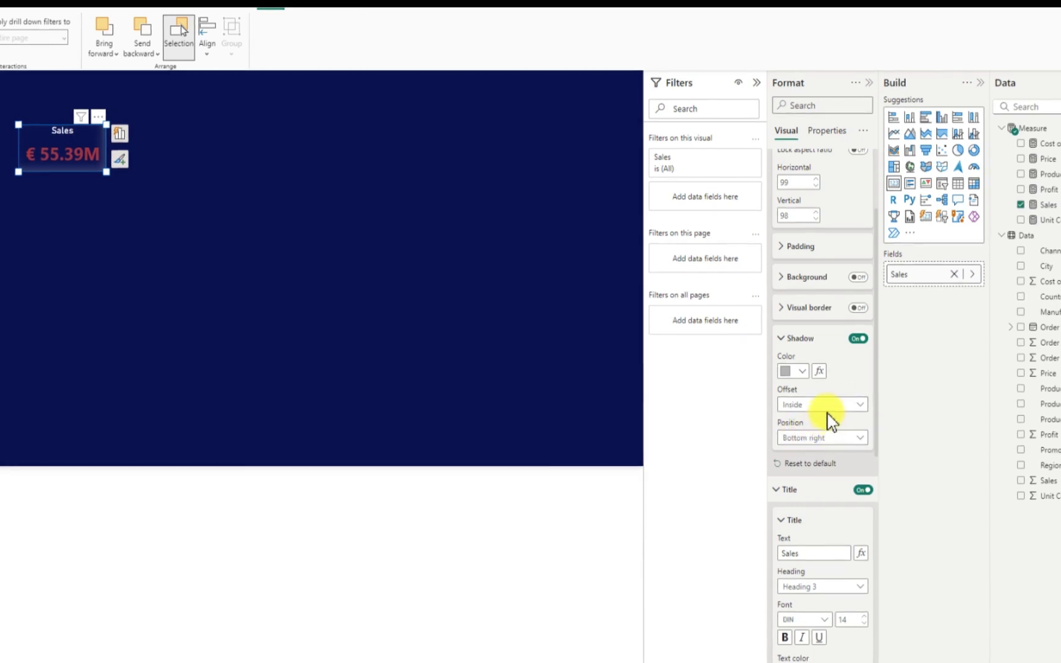
left_click(830, 442)
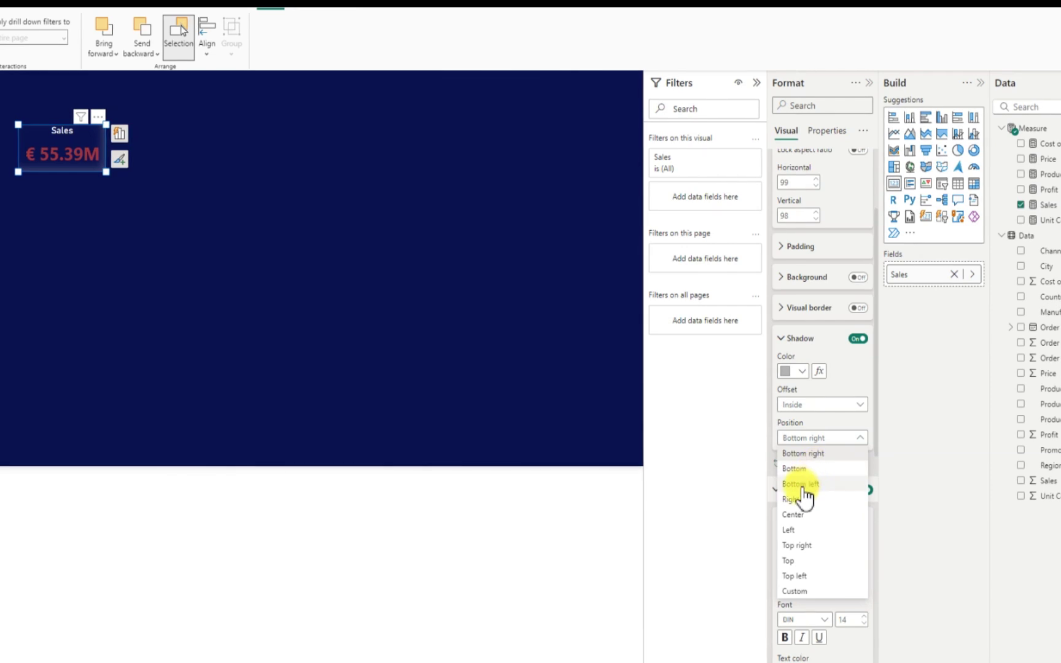
left_click(800, 523)
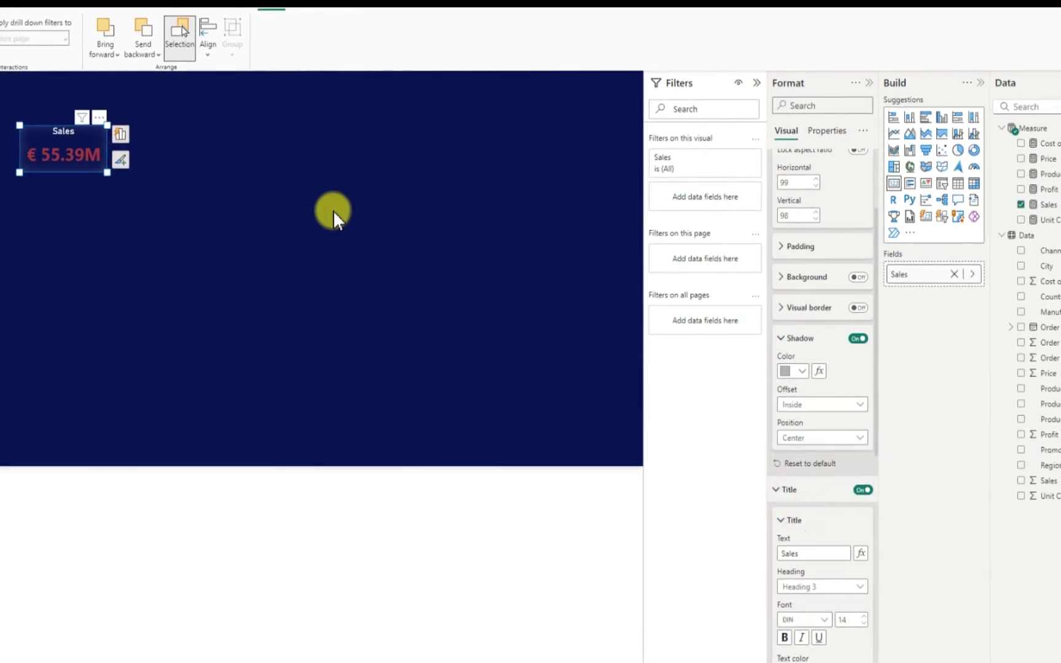
left_click(332, 210)
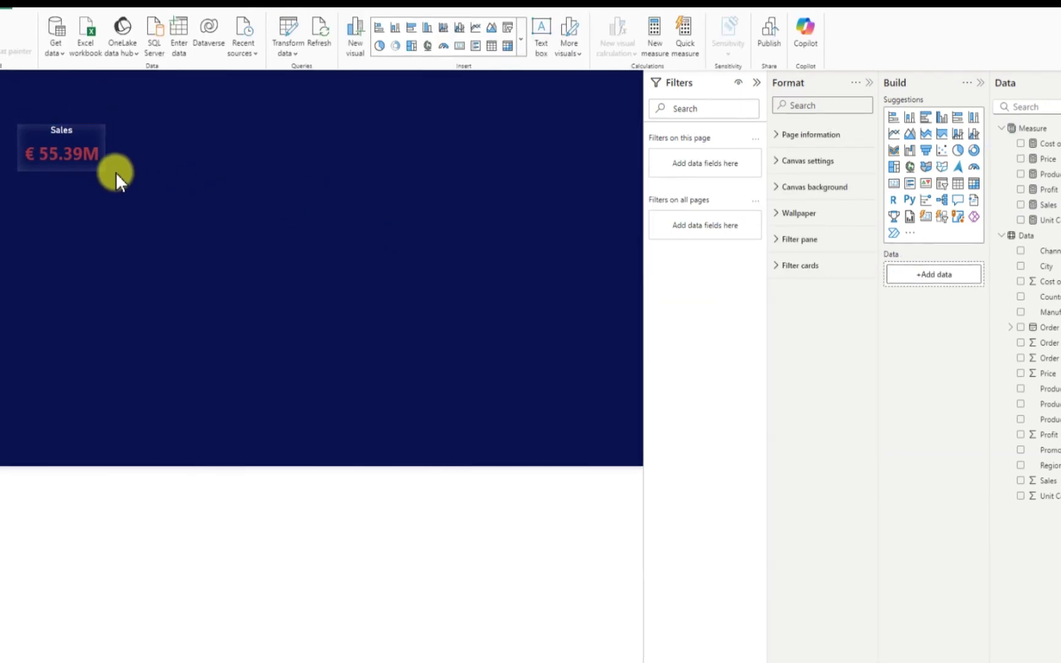
Change the Sales card's shadow color to a lighter gray and deselect the card
left_click(97, 167)
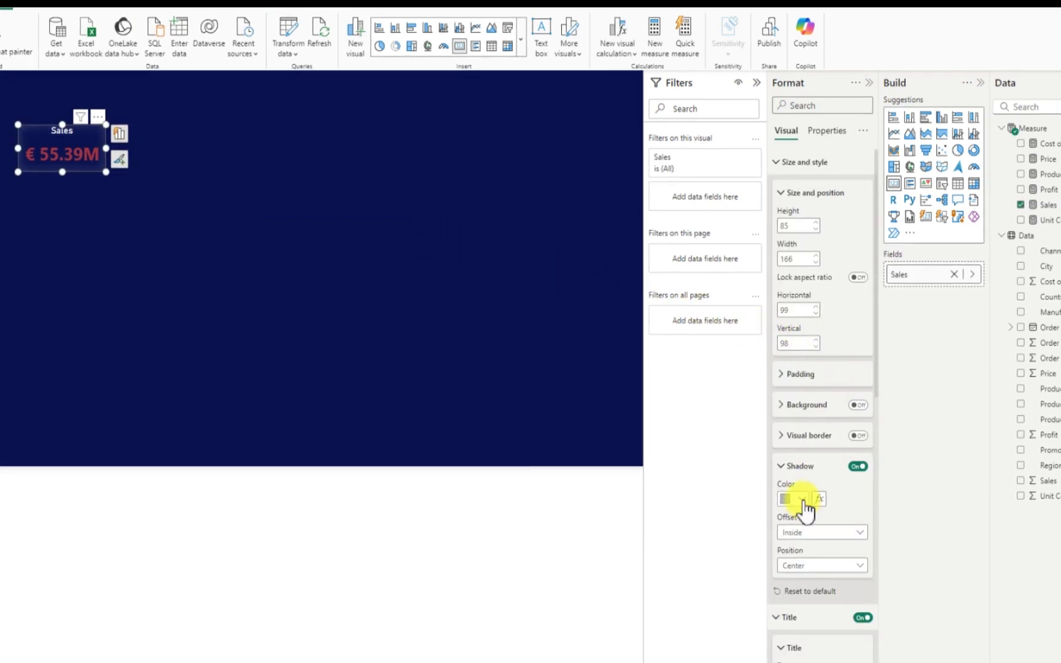
left_click(802, 499)
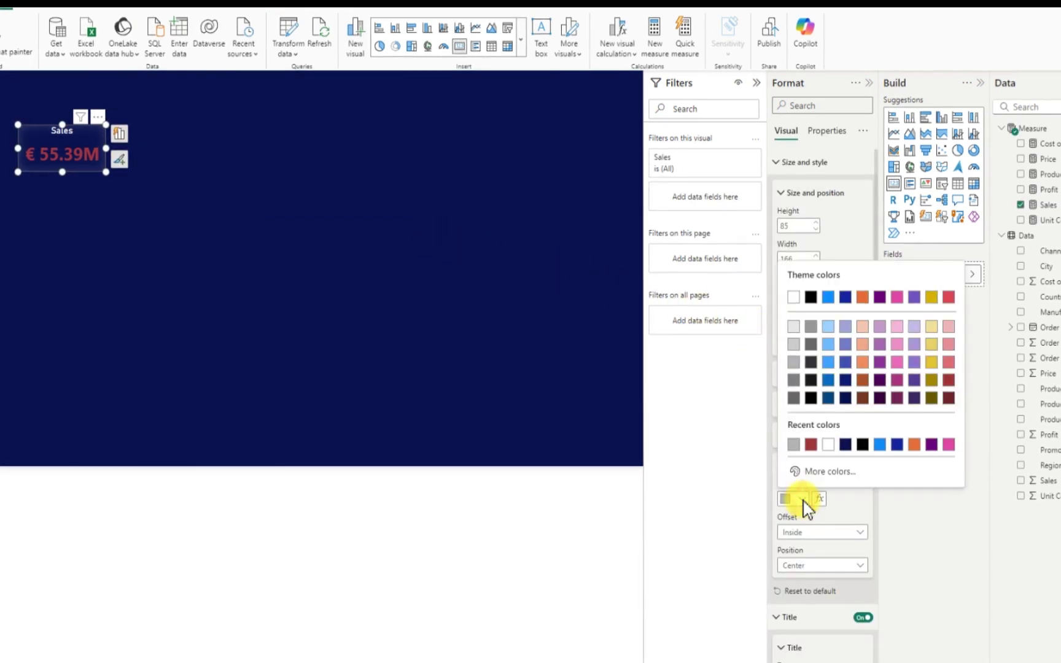
left_click(798, 353)
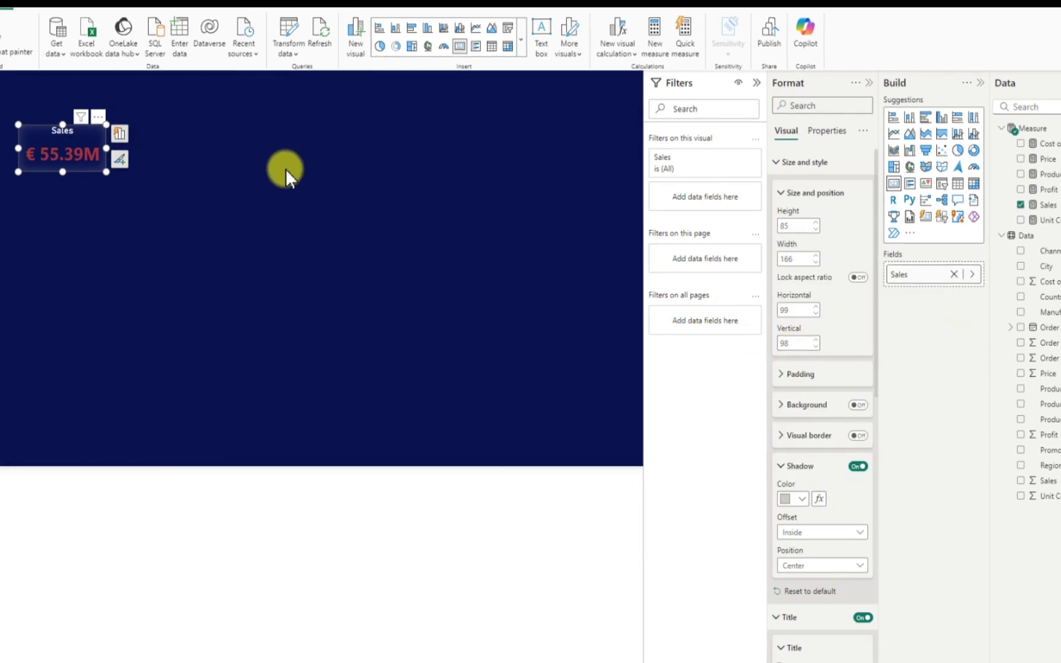
left_click(286, 170)
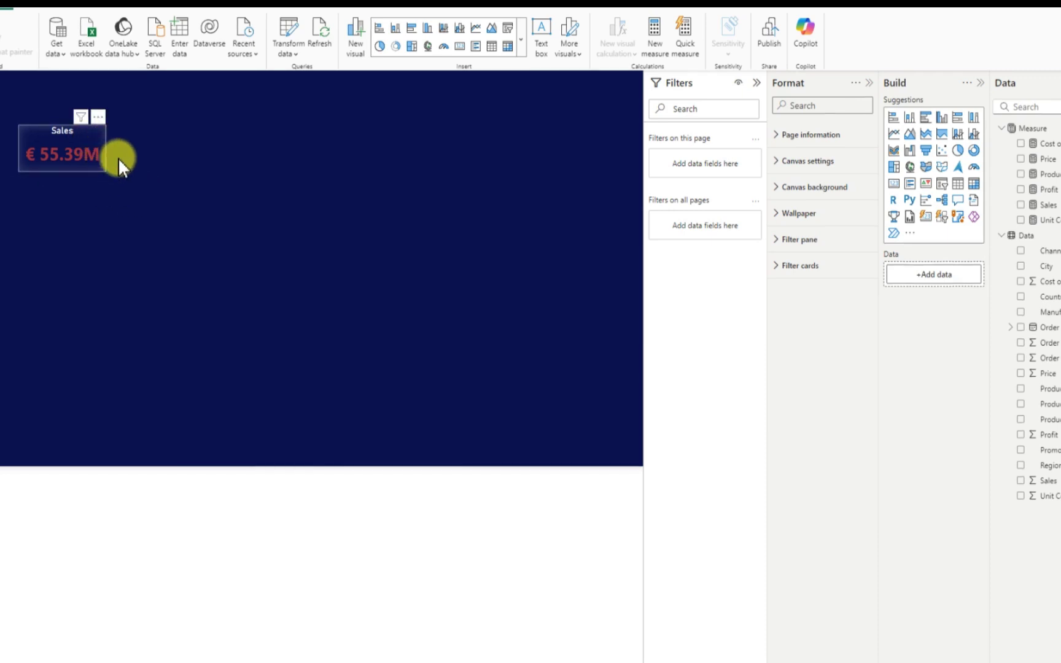
Move the Sales card to about 190 horizontal and 128 vertical, and paste a copy of it
left_click_drag(108, 171, 132, 153)
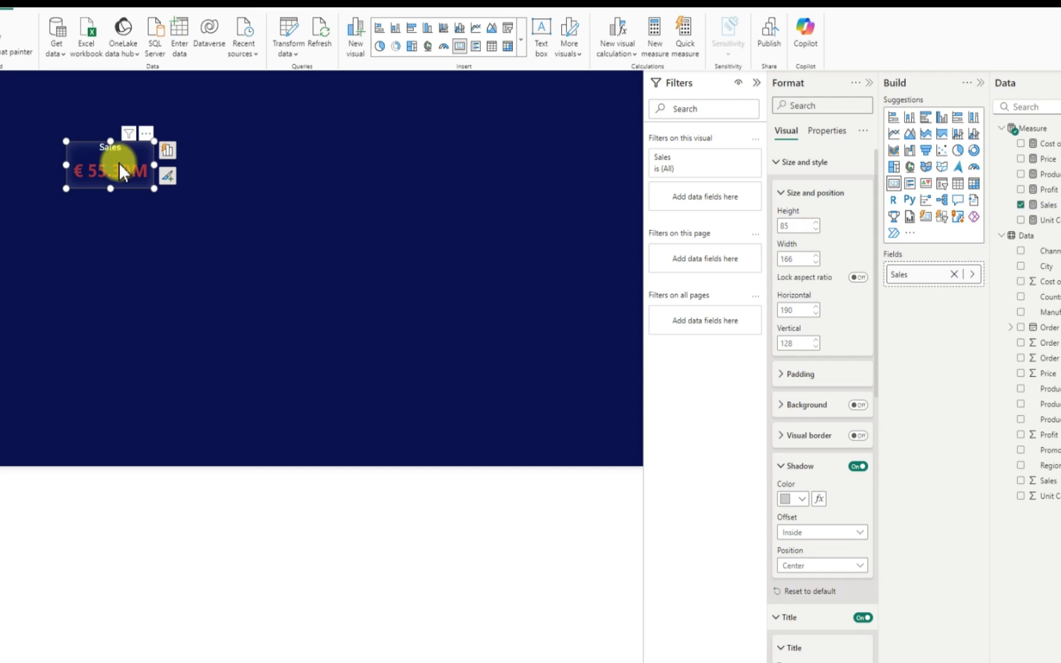
key("ctrl+v")
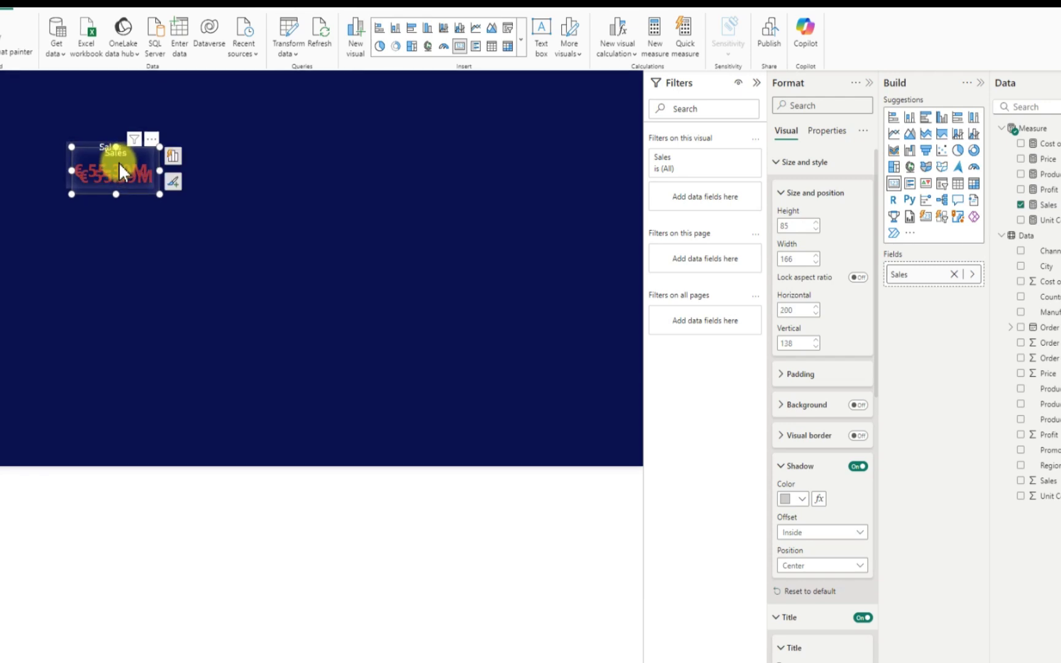
Paste more copies of the Sales card to make six in total, and spread three of them across the right part of the page
key("ctrl+v")
left_click_drag(121, 172, 578, 179)
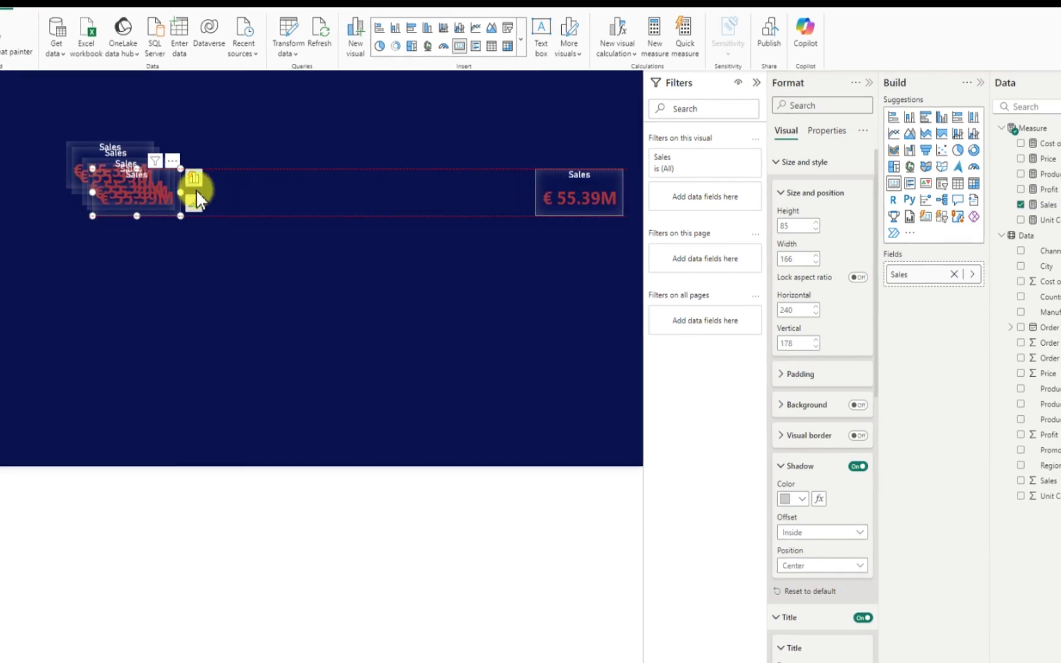
left_click_drag(403, 220, 484, 188)
left_click_drag(157, 180, 367, 160)
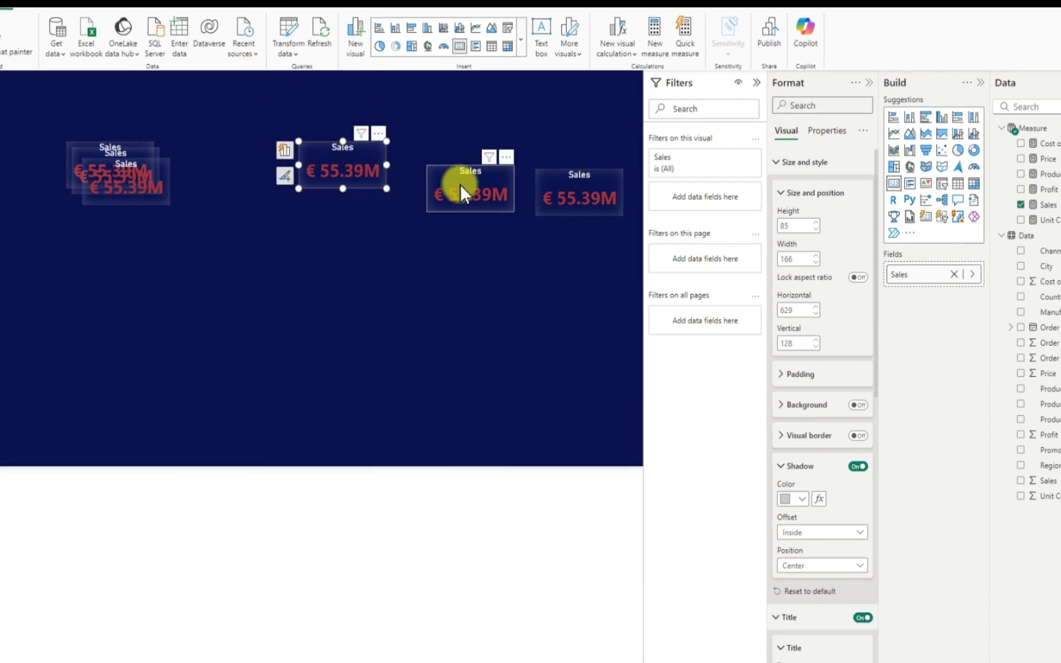
left_click_drag(455, 163, 440, 163)
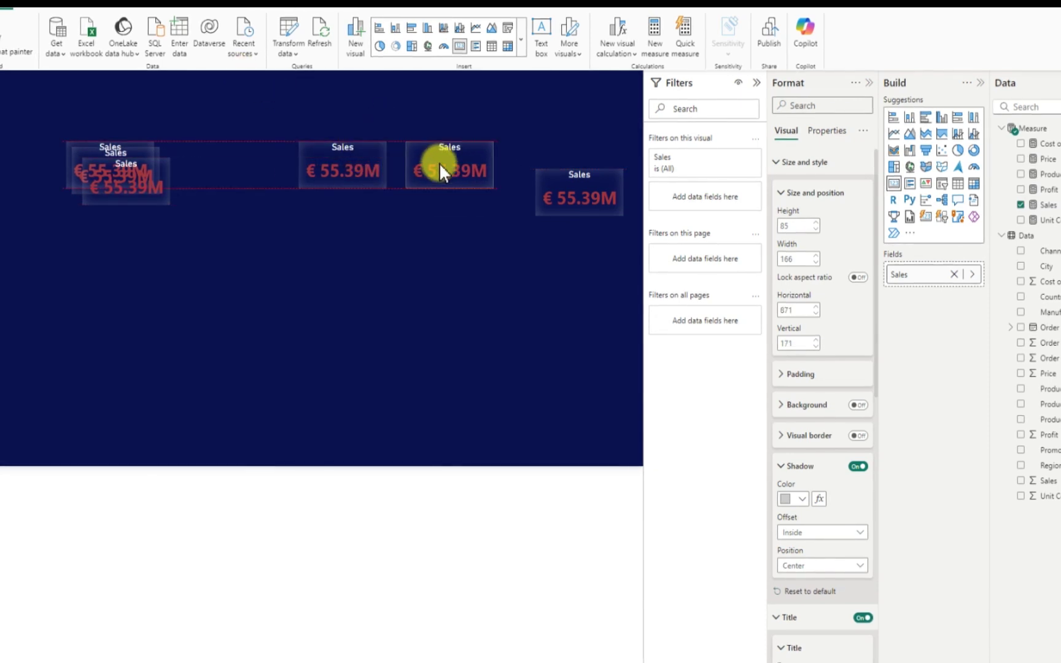
mouse_move(589, 199)
left_mouse_down()
mouse_move(603, 162)
mouse_move(594, 176)
left_mouse_up()
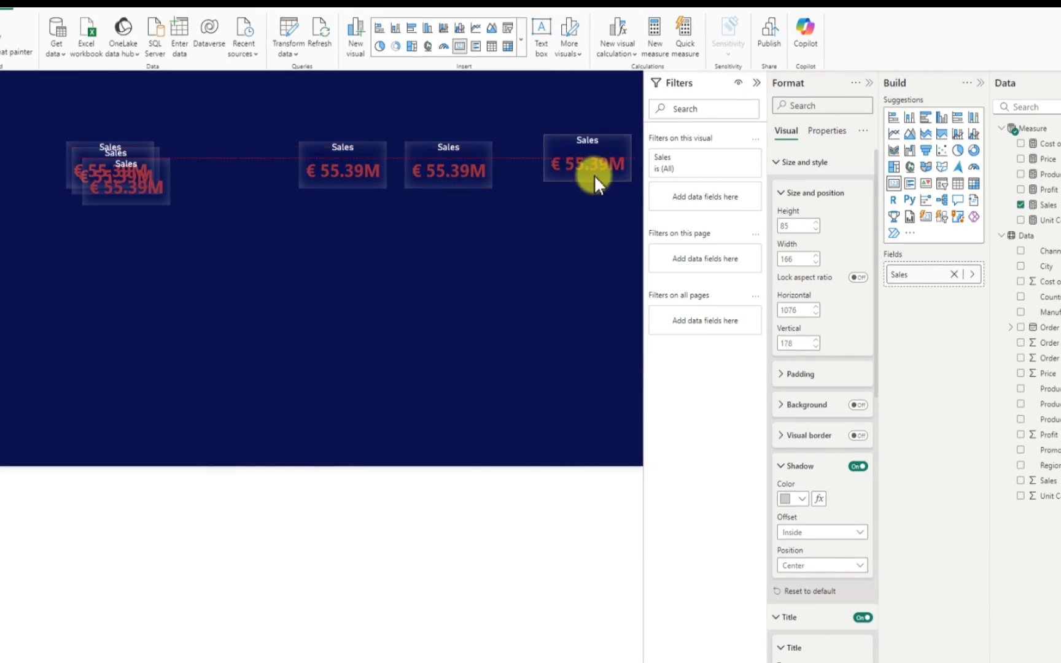
Line up the other five Sales cards in a row at vertical 116, at horizontal positions of about 196, 370, 547, 729 and 909
left_click_drag(416, 151, 459, 143)
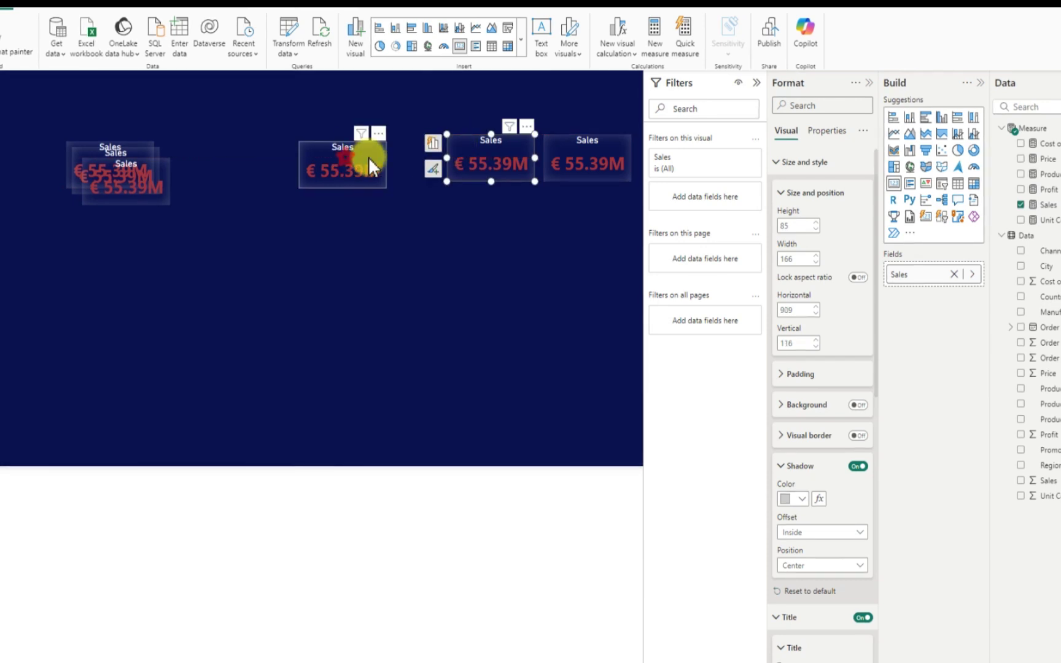
left_click_drag(387, 155, 398, 150)
left_click_drag(172, 183, 326, 156)
left_click_drag(127, 159, 215, 150)
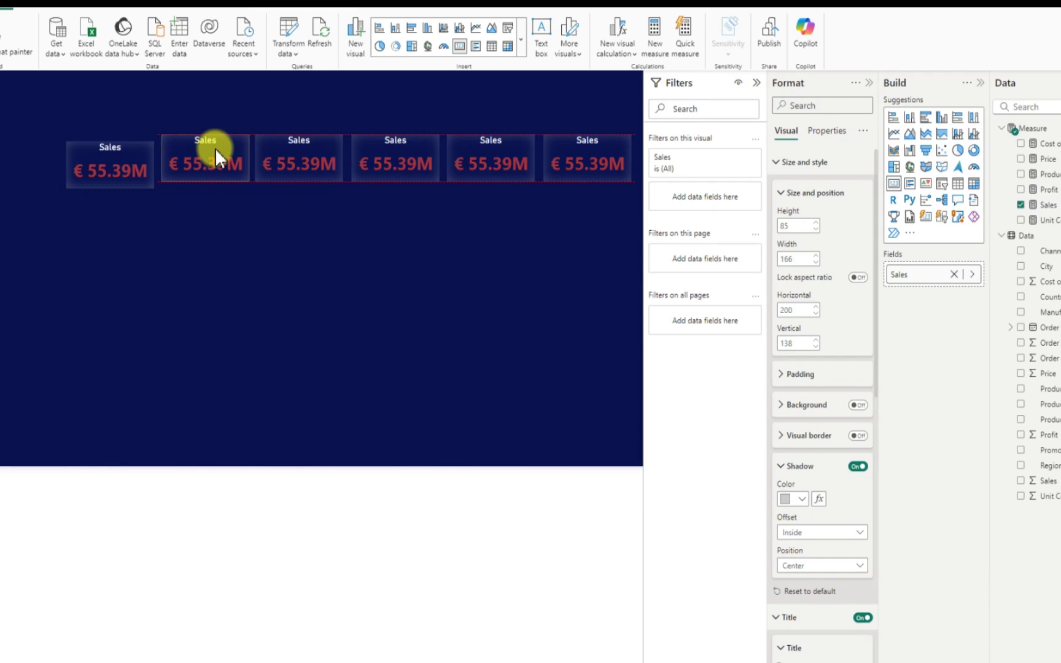
left_click(215, 149)
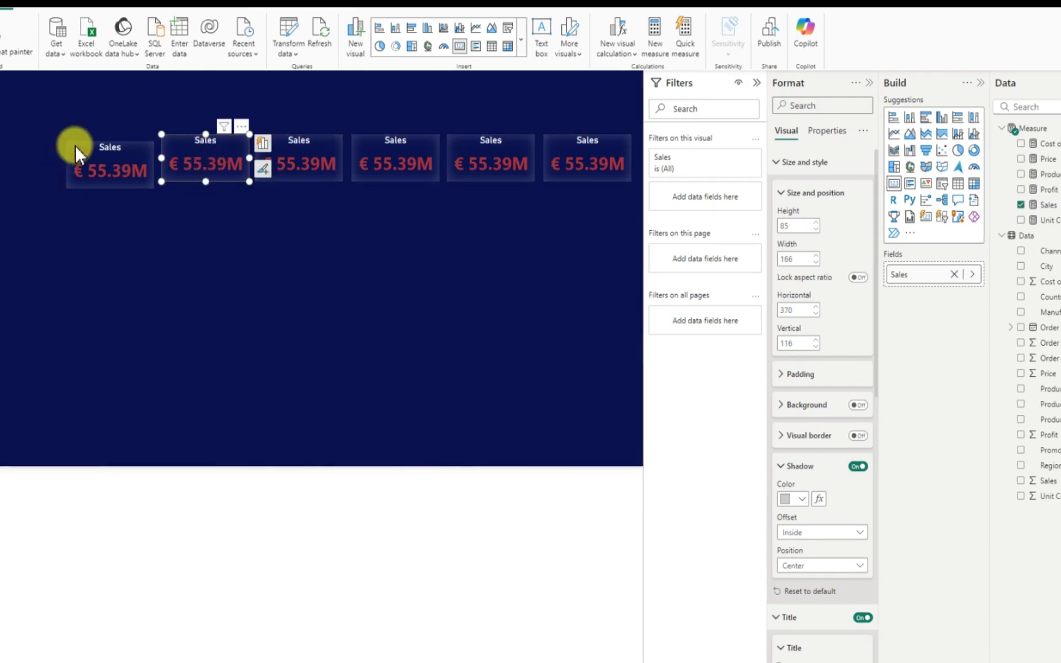
left_click(77, 133)
left_click(80, 146)
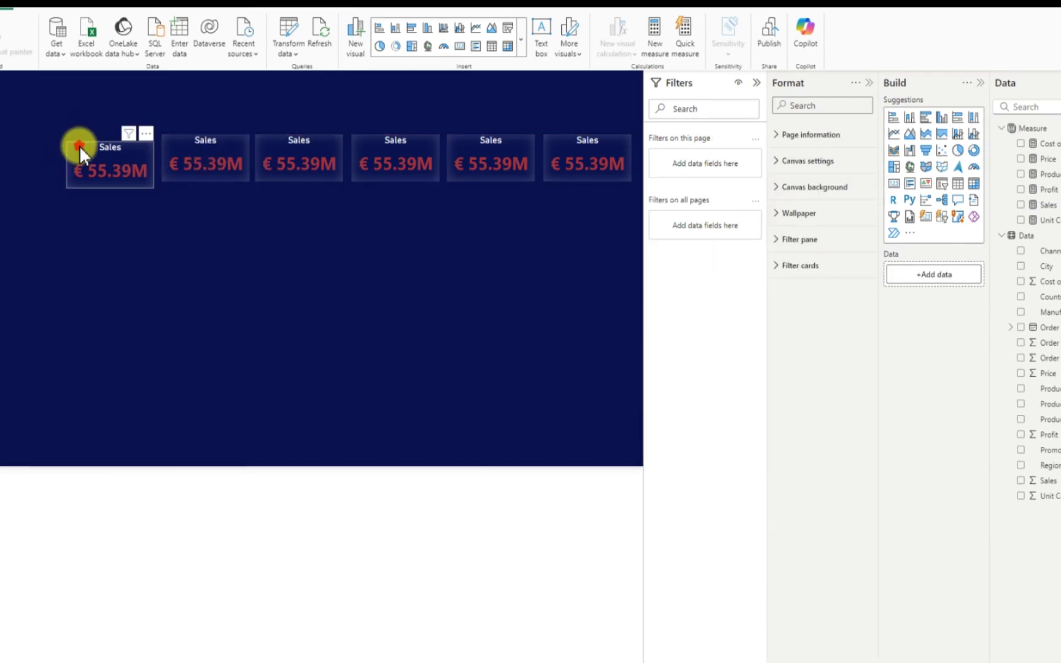
left_click_drag(85, 128, 83, 139)
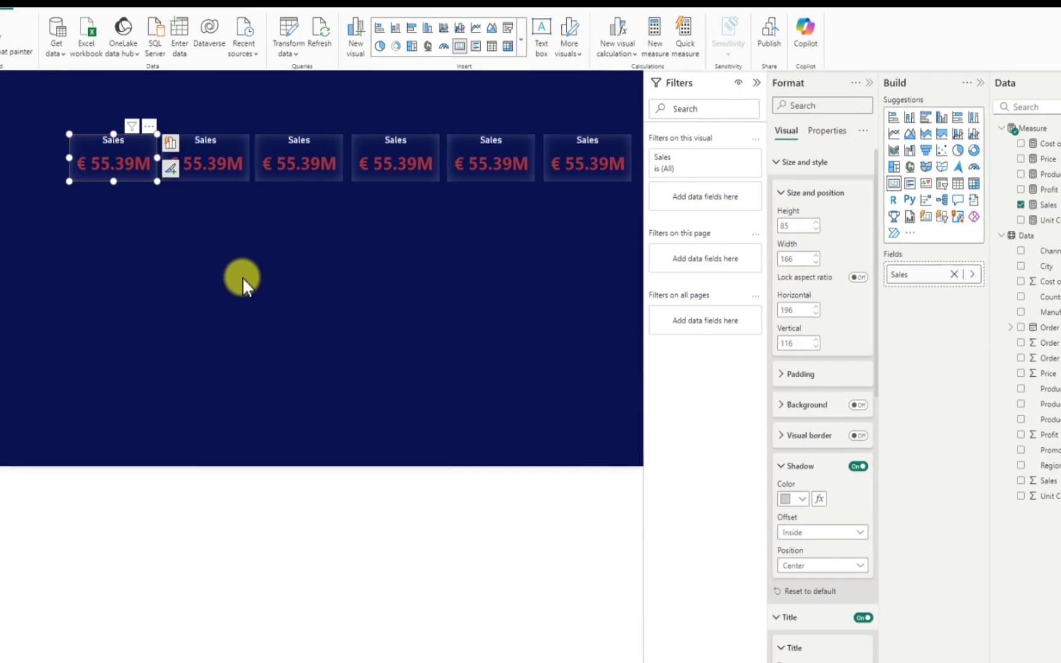
Replace the Sales measure with the Profit measure in the second card of the row
left_click(226, 148)
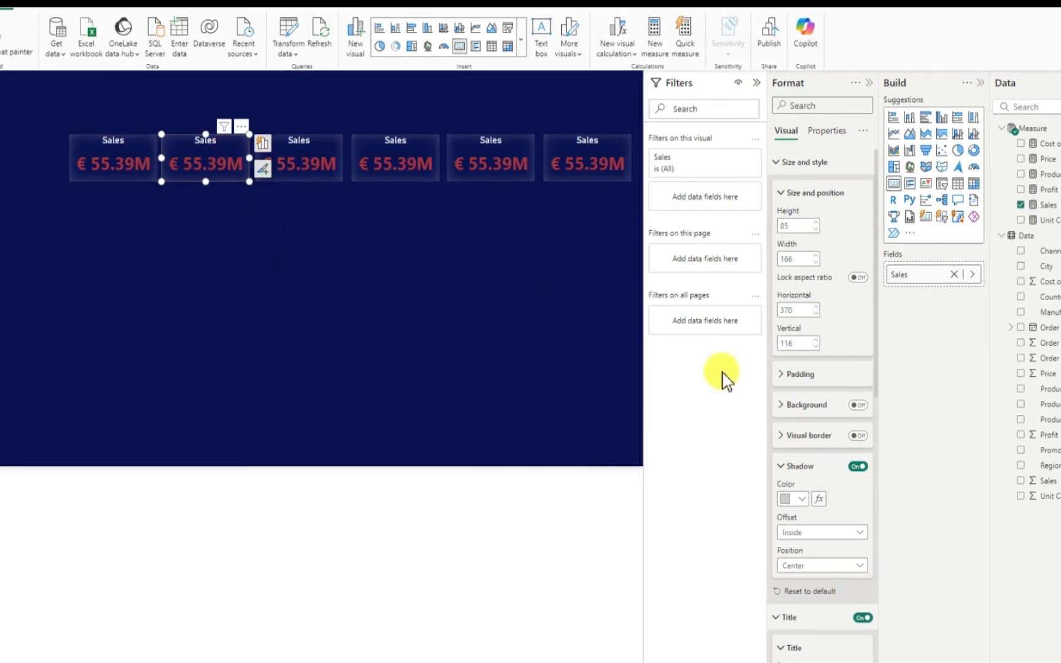
left_click(1020, 205)
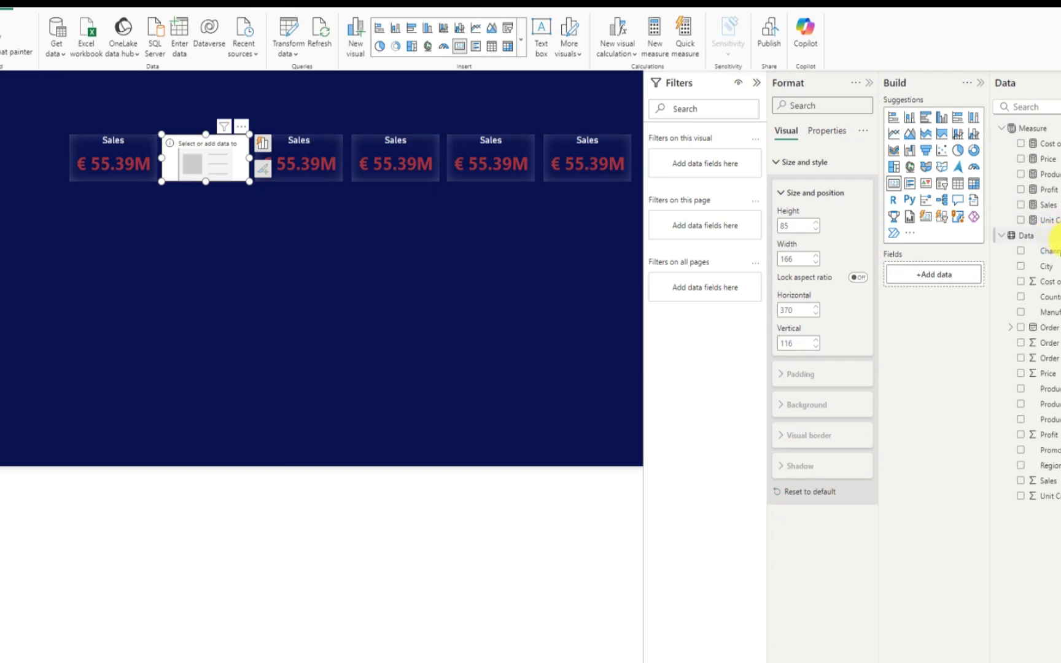
left_click(1020, 190)
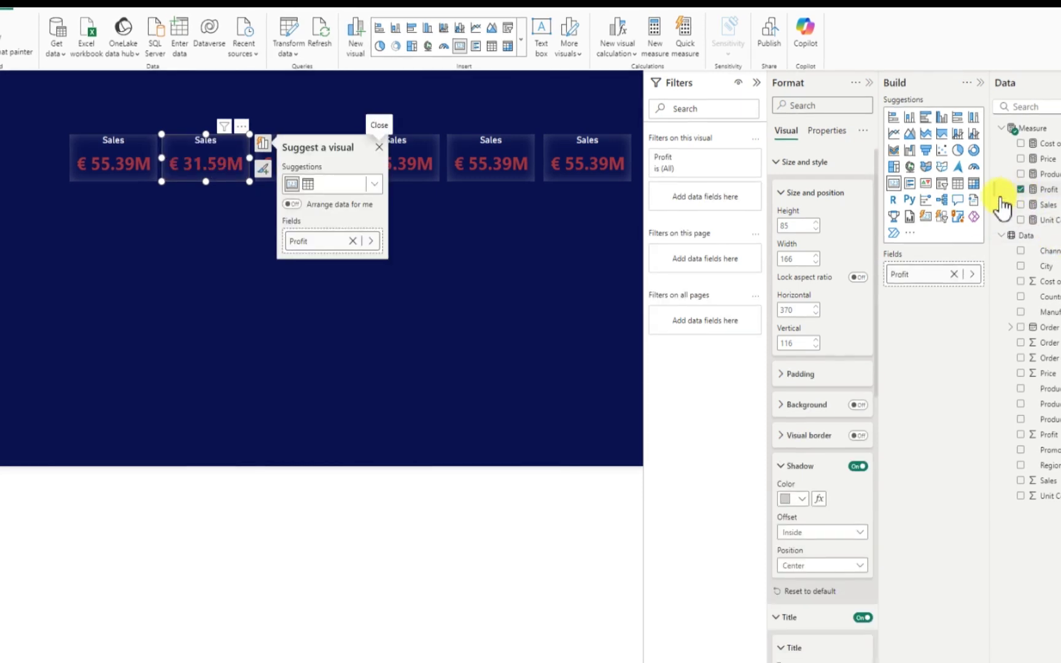
Change the second card's title text to "Profit" and deselect the card
scroll(821, 249, "down", 5)
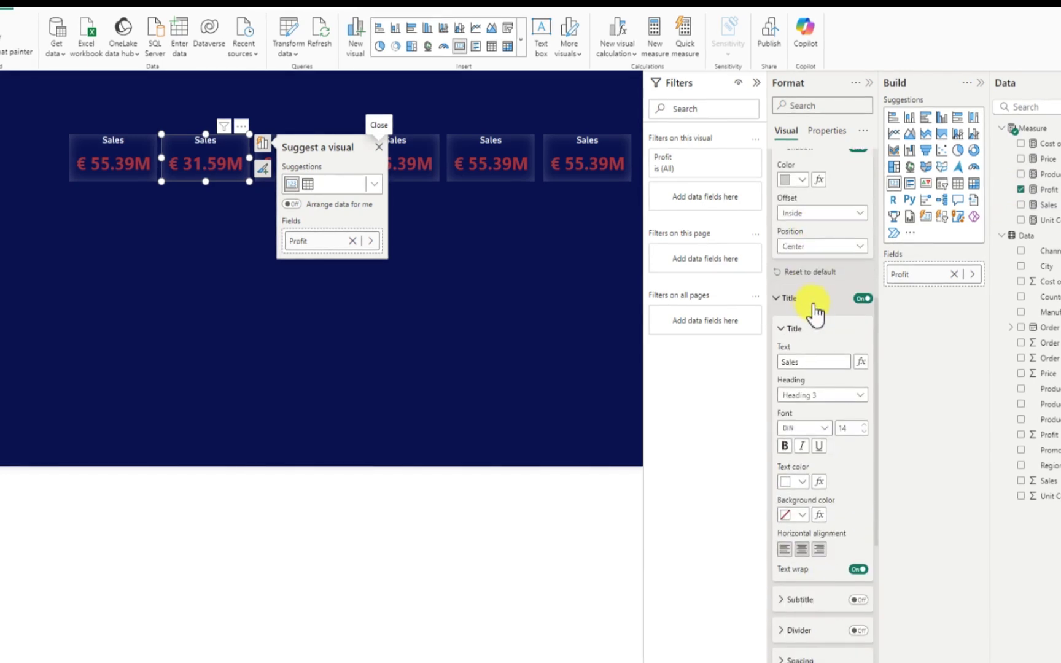
scroll(822, 279, "down", 5)
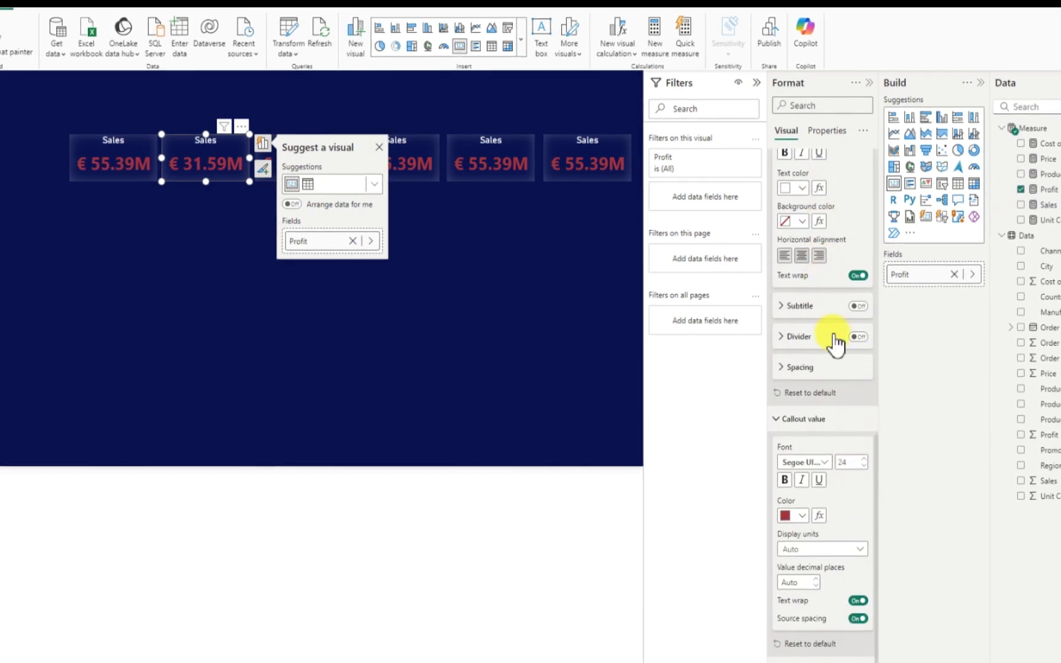
scroll(820, 313, "up", 3)
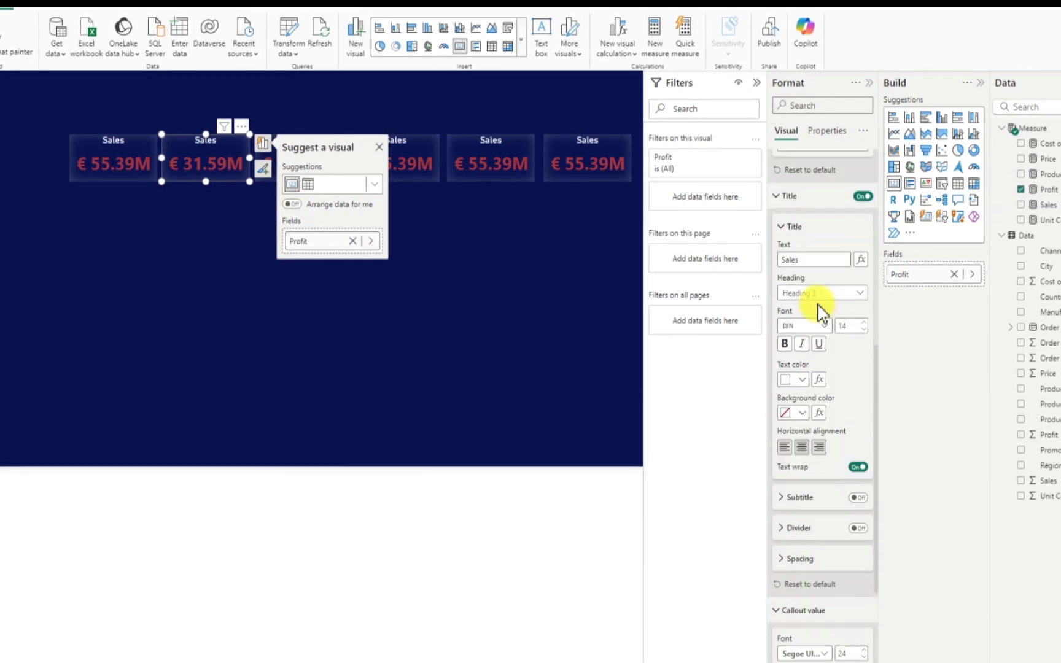
left_click(817, 259)
key("ctrl+a")
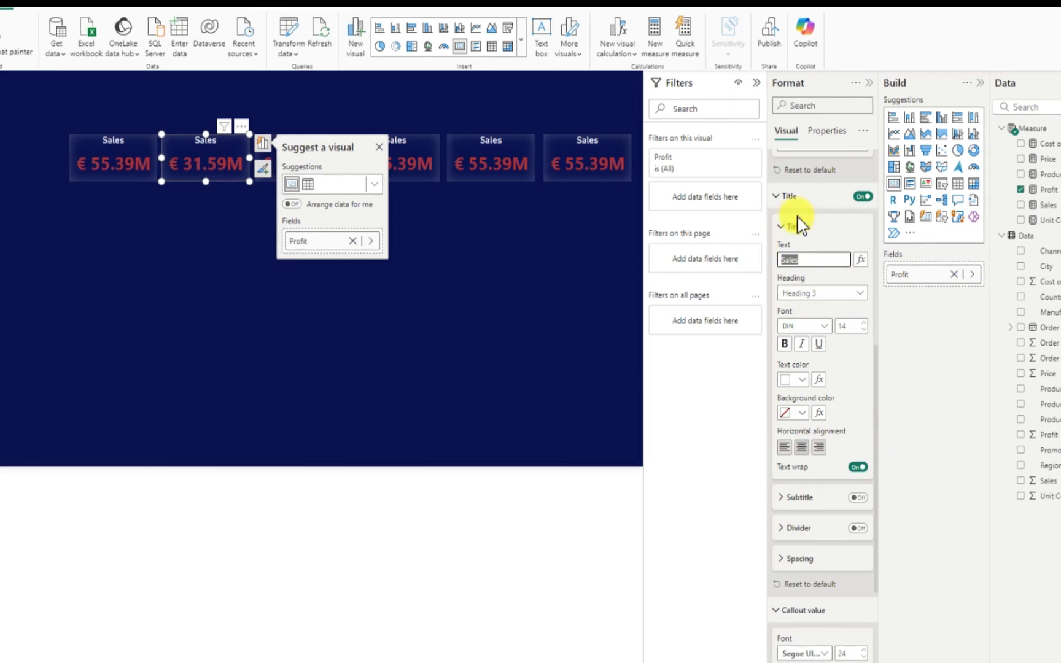
type("Profit")
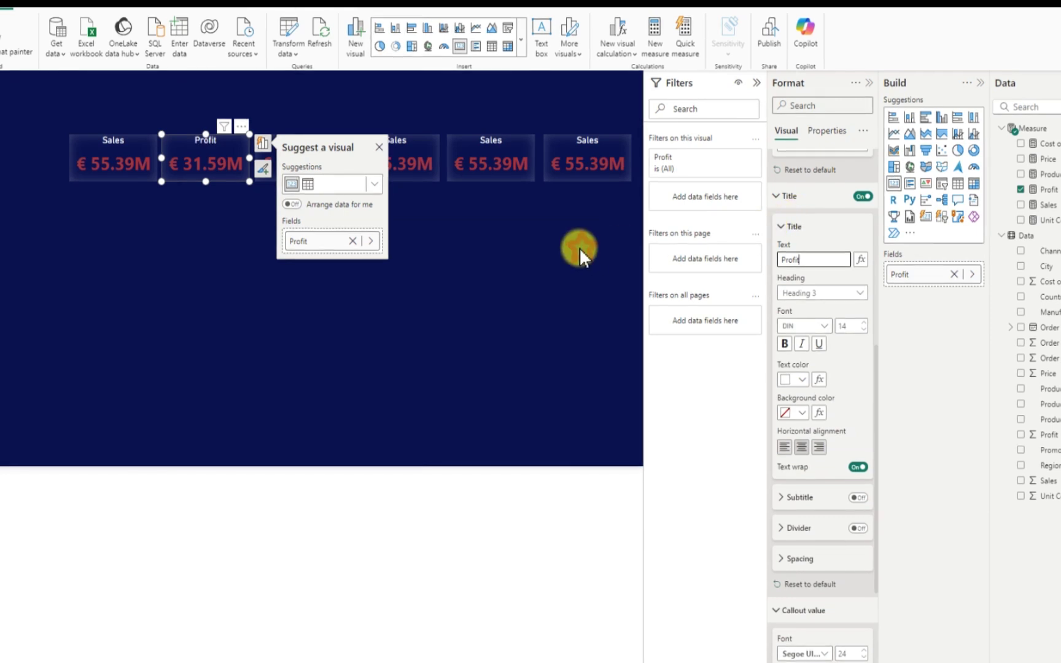
left_click(566, 246)
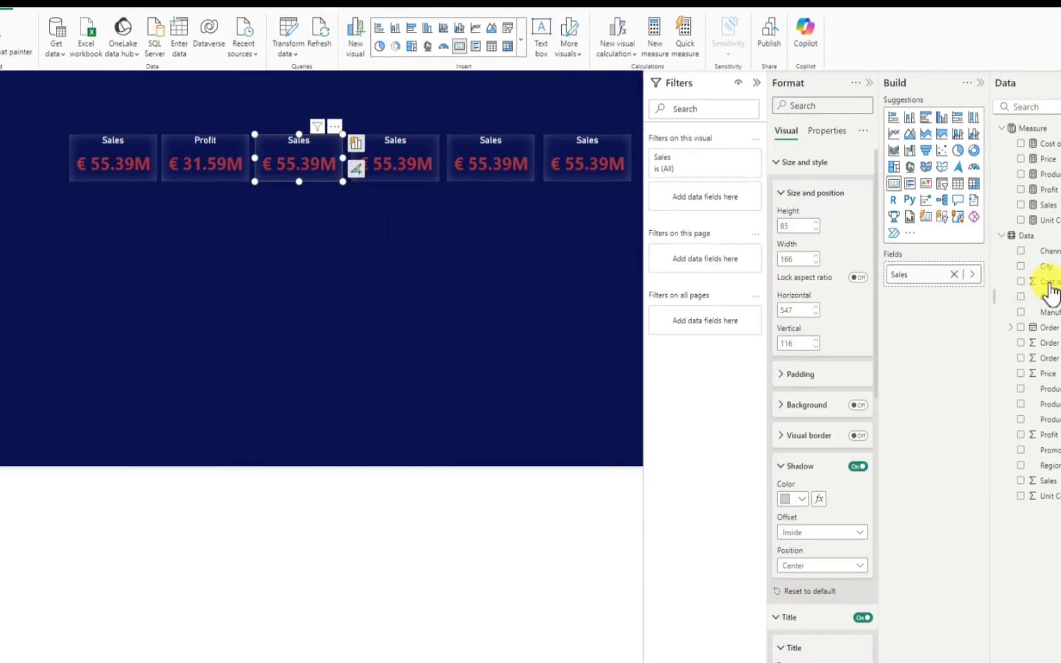
Replace Sales with the Cost of Sales measure in the third card and format that measure as € Euro (€ 123) currency
left_click(1023, 206)
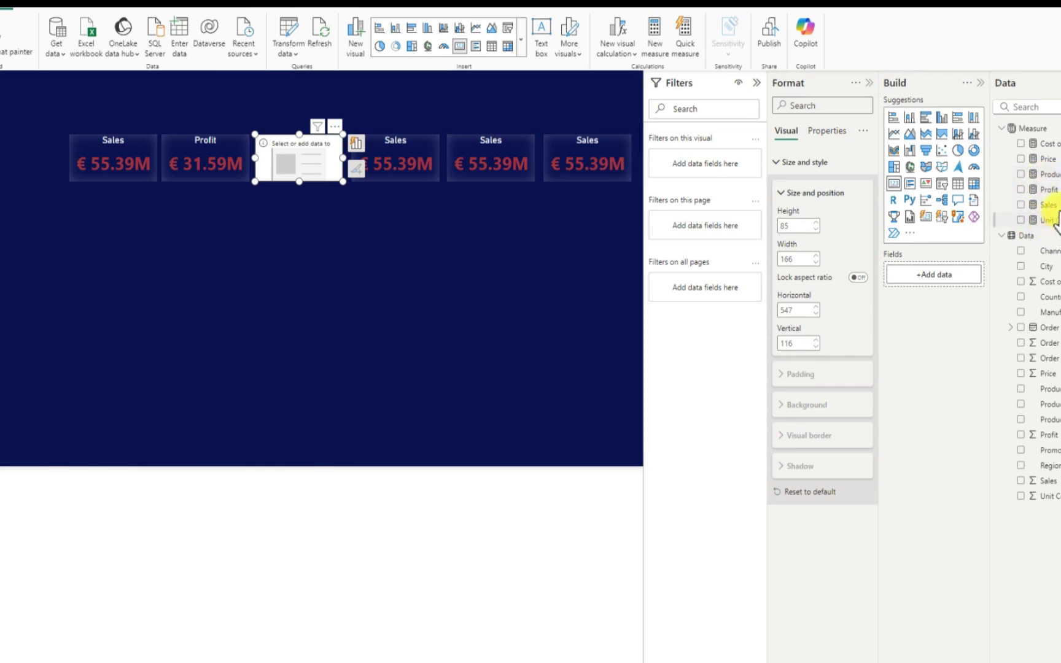
left_click(1022, 144)
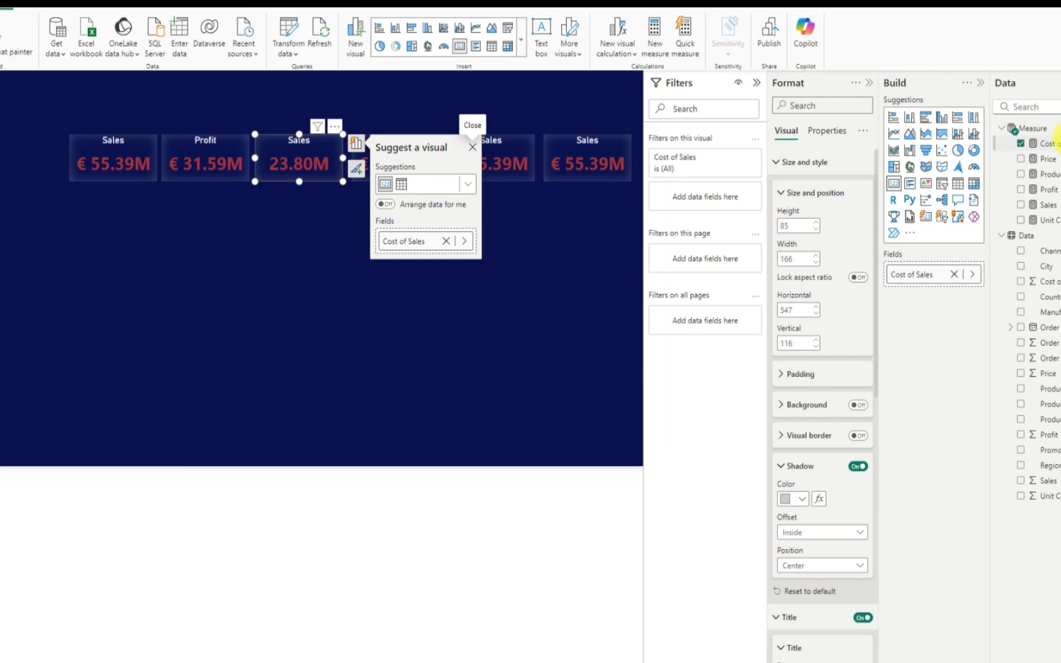
left_click(1053, 141)
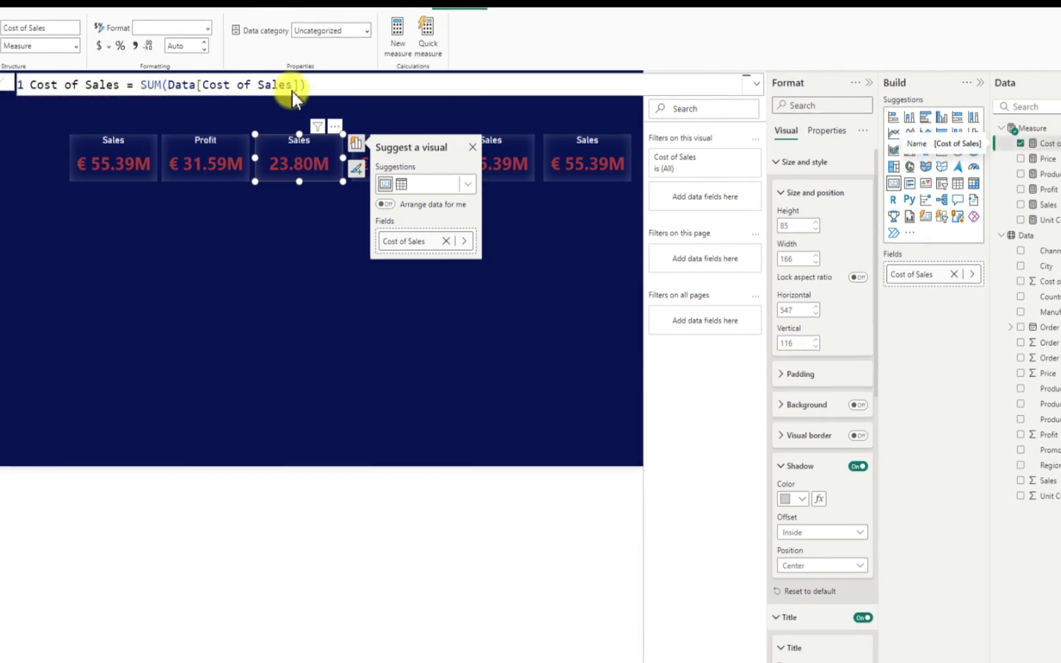
left_click(107, 47)
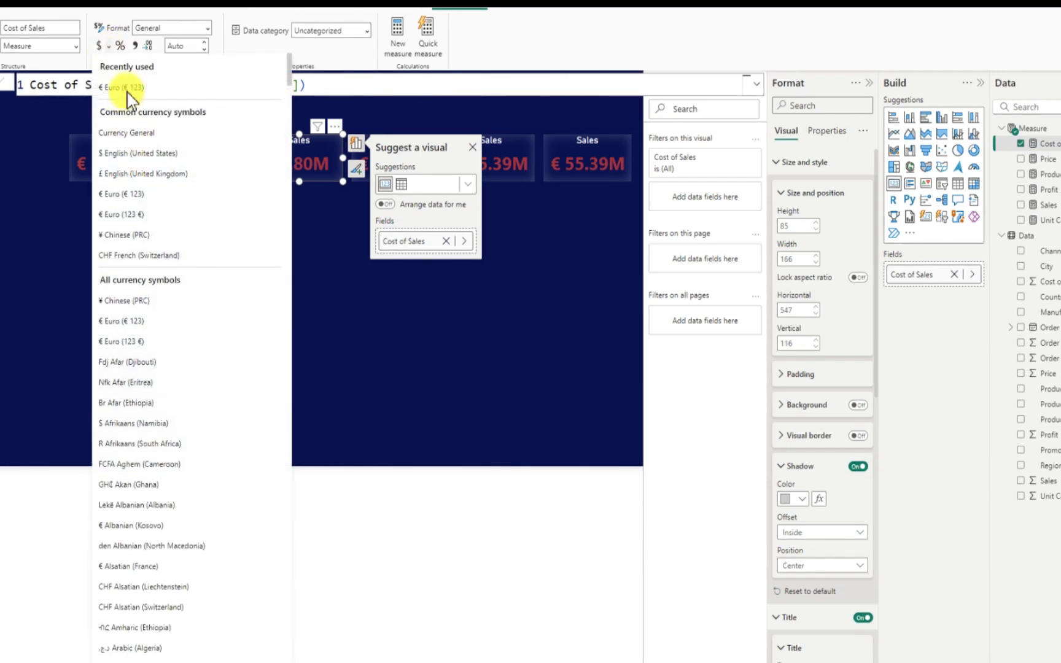
left_click(128, 88)
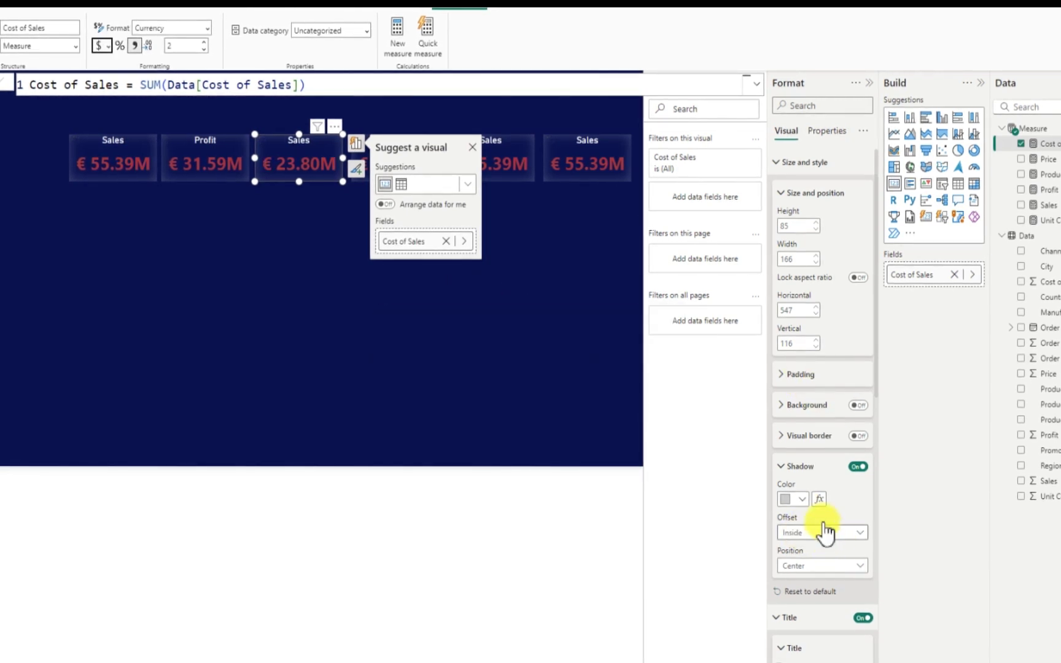
Change the third card's title text to "Cost of Sales" and deselect the card
scroll(817, 525, "down", 5)
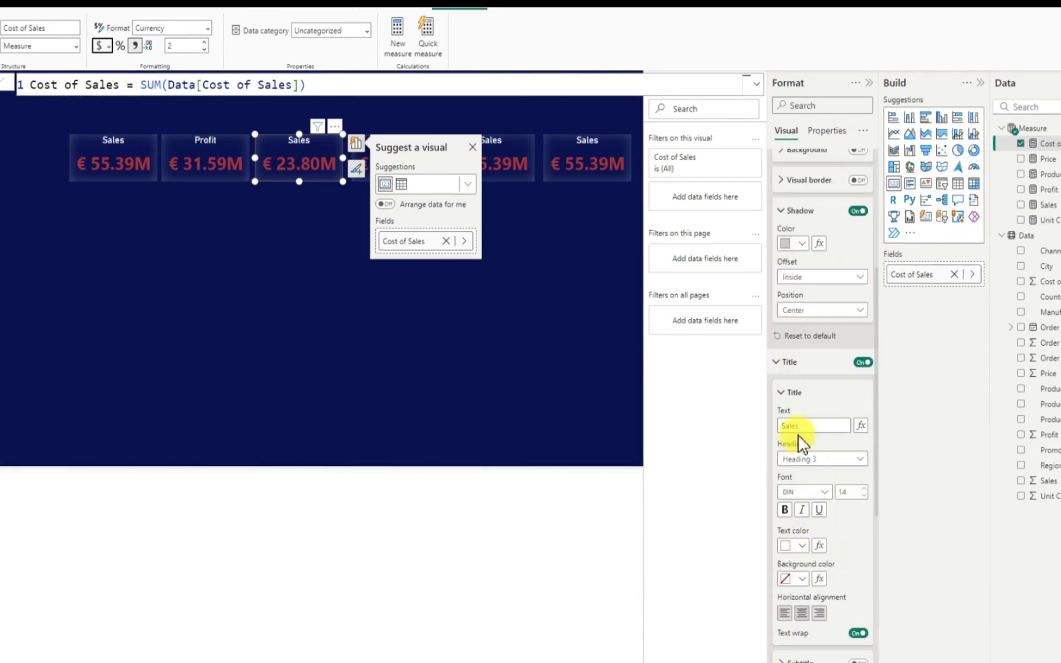
left_click_drag(805, 426, 774, 428)
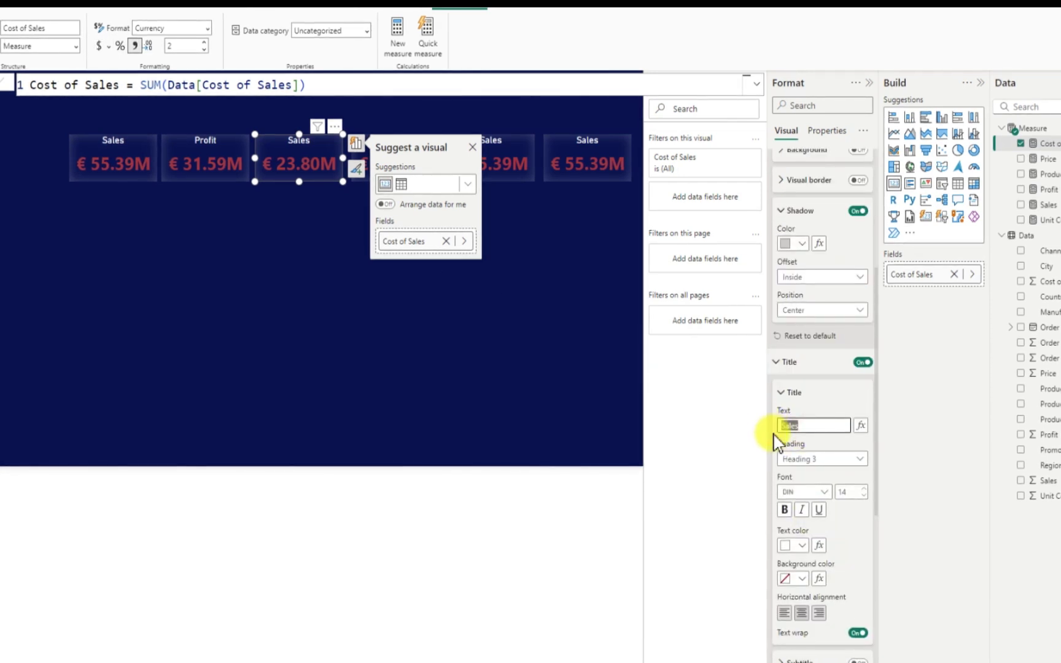
type("Cost")
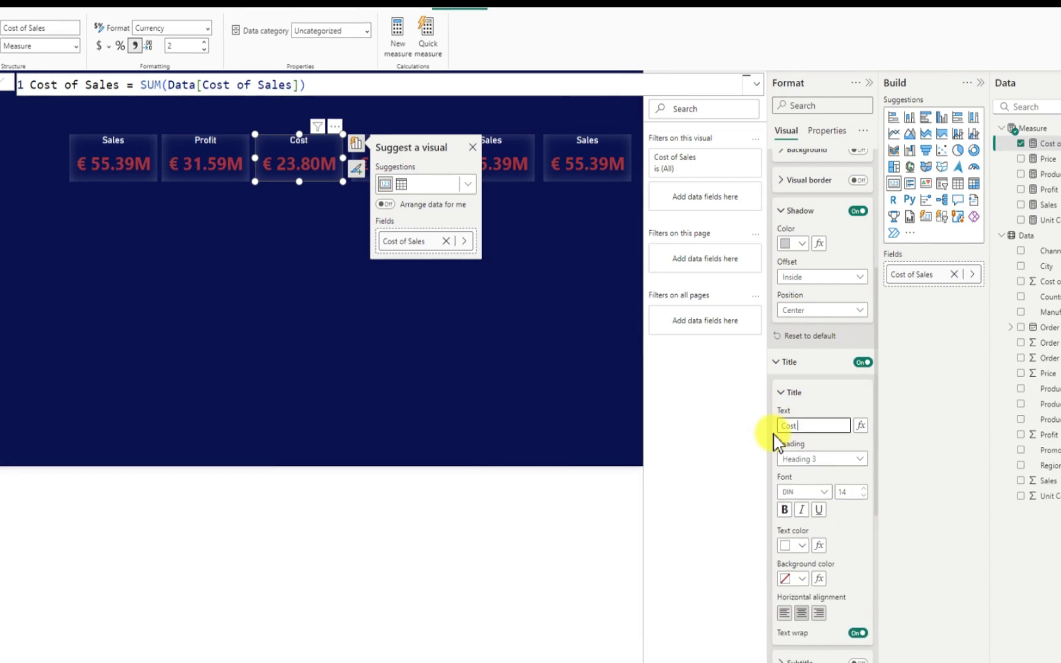
type("of Sales")
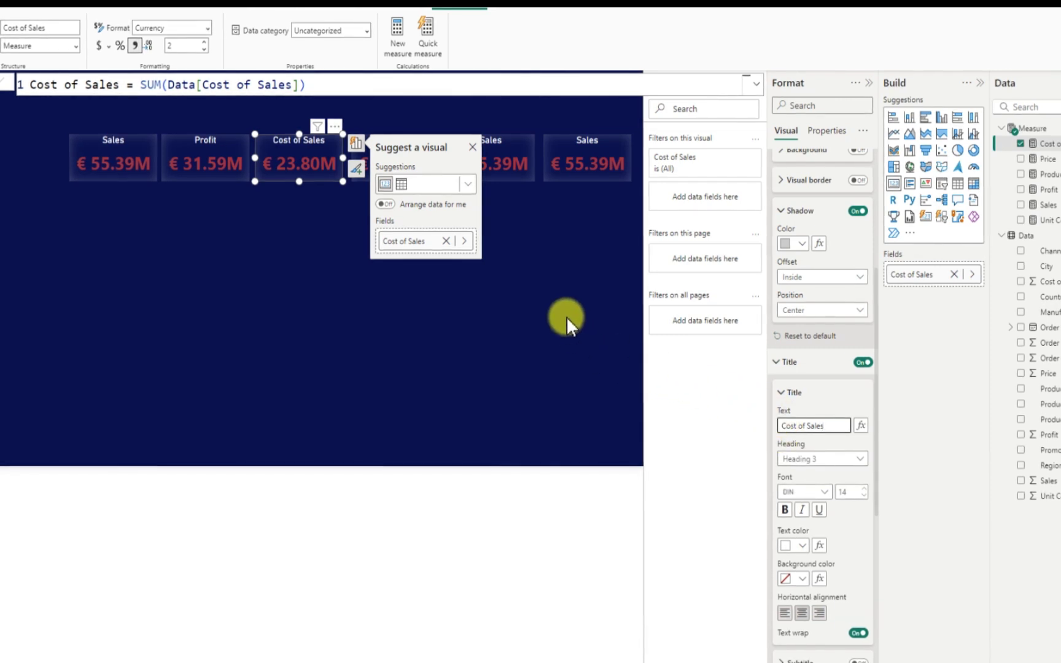
left_click(554, 248)
left_click(556, 234)
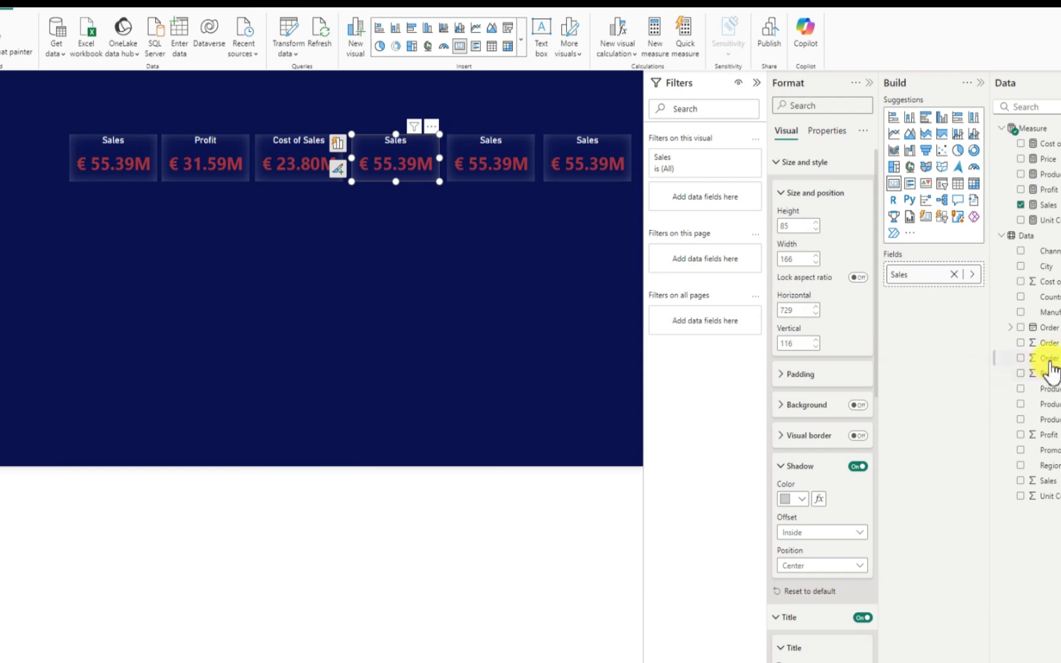
Replace Sales with the Unit Cost measure in the fourth card and format that measure as € Euro (€ 123) currency
left_click(1020, 206)
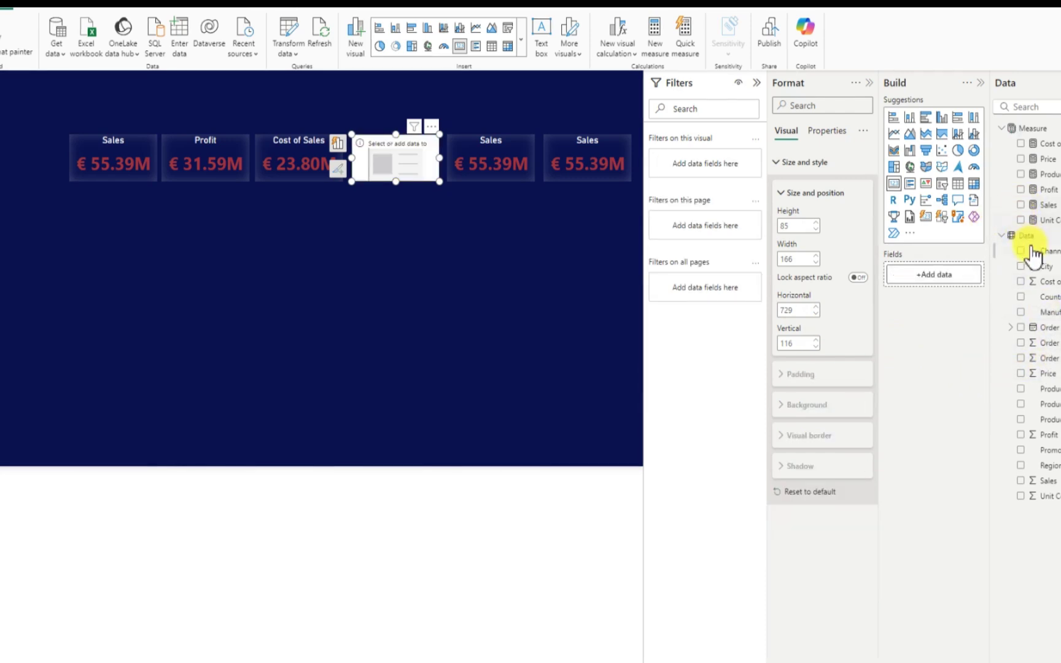
left_click(1021, 221)
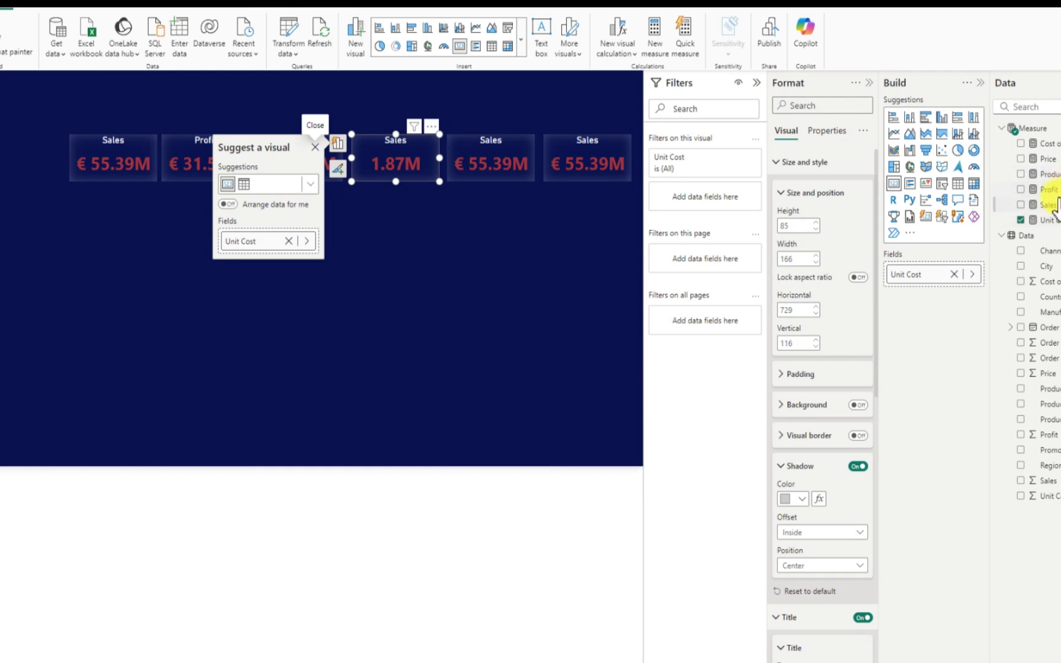
left_click(1053, 220)
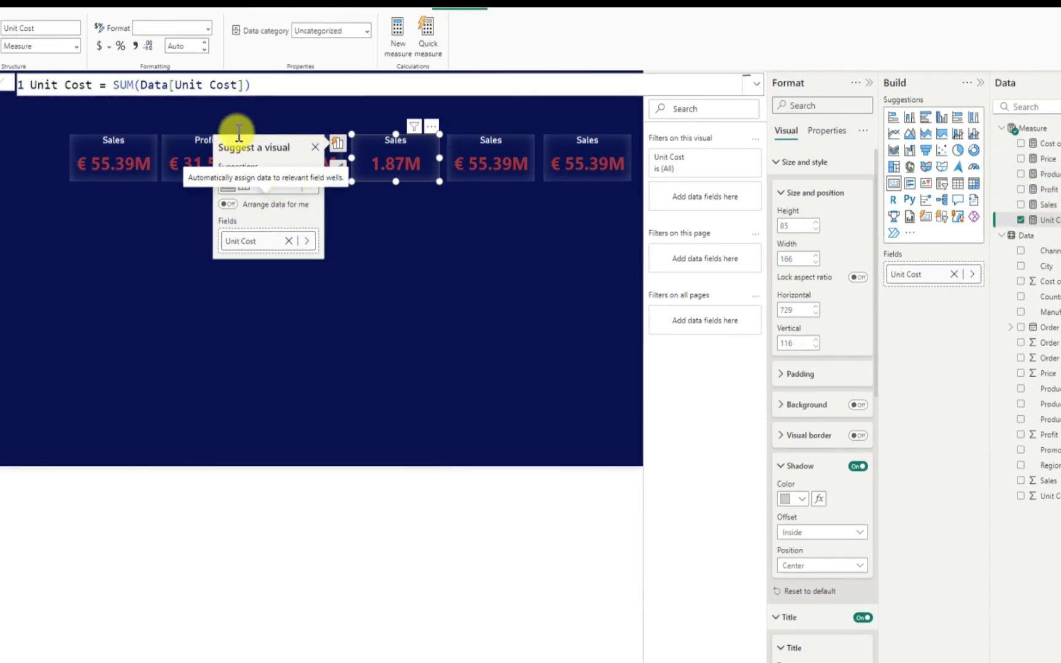
left_click(109, 48)
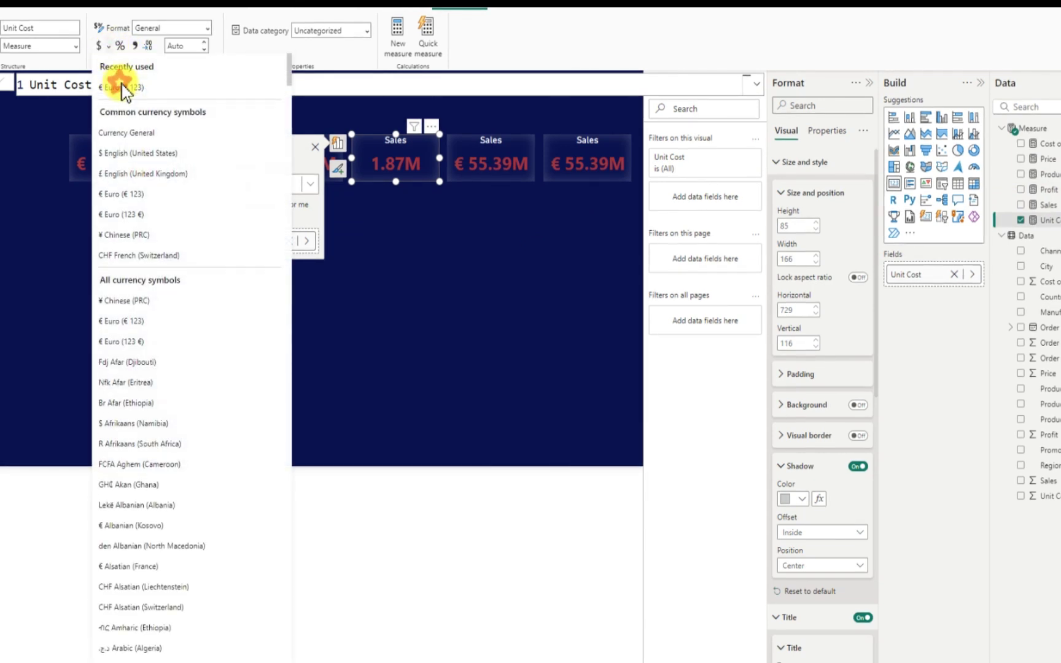
left_click(123, 87)
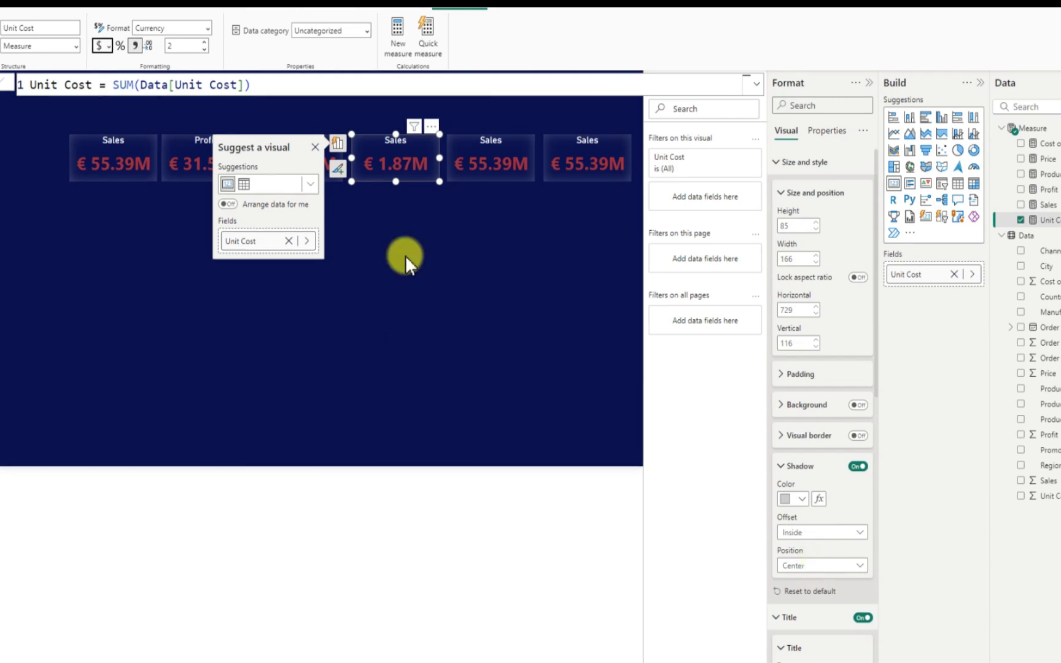
left_click(172, 194)
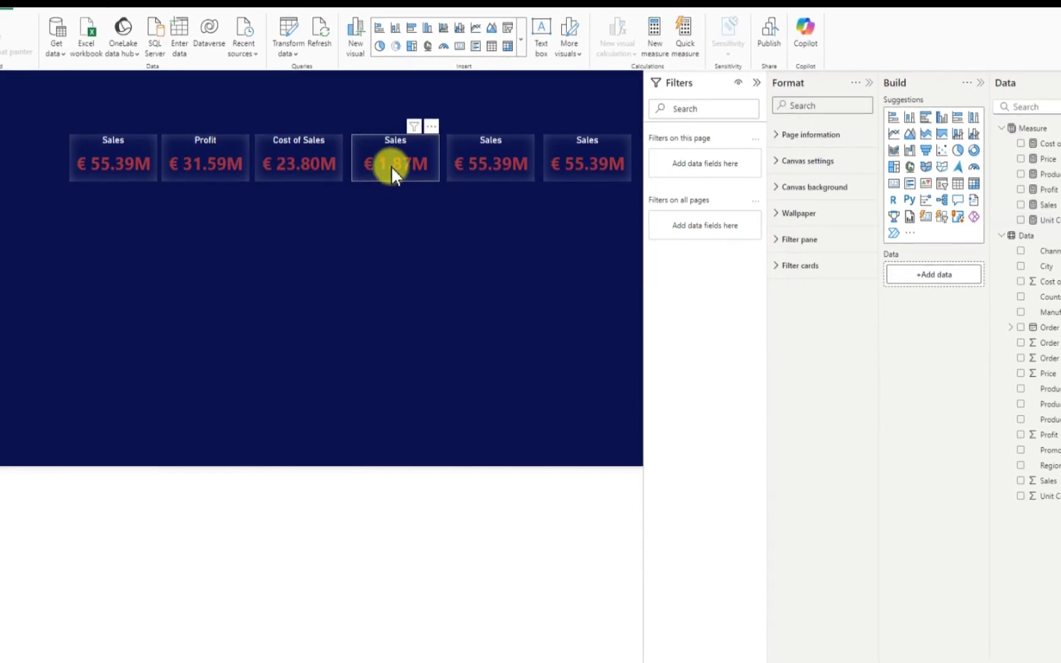
left_click(388, 163)
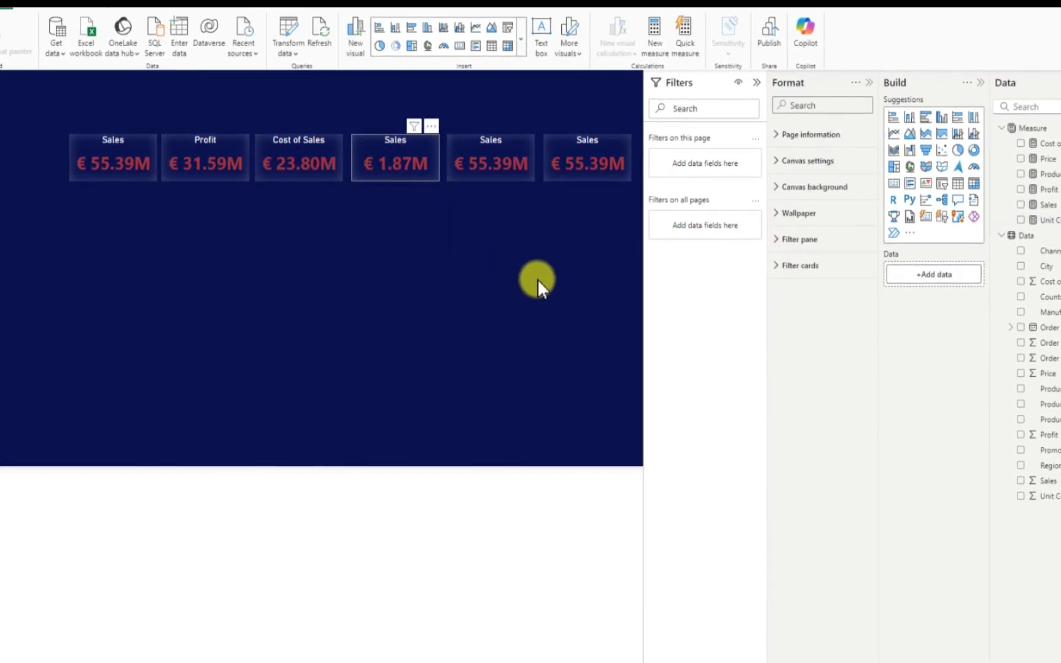
Change the fourth card's title text to "Unit Cost"
scroll(799, 442, "down", 6)
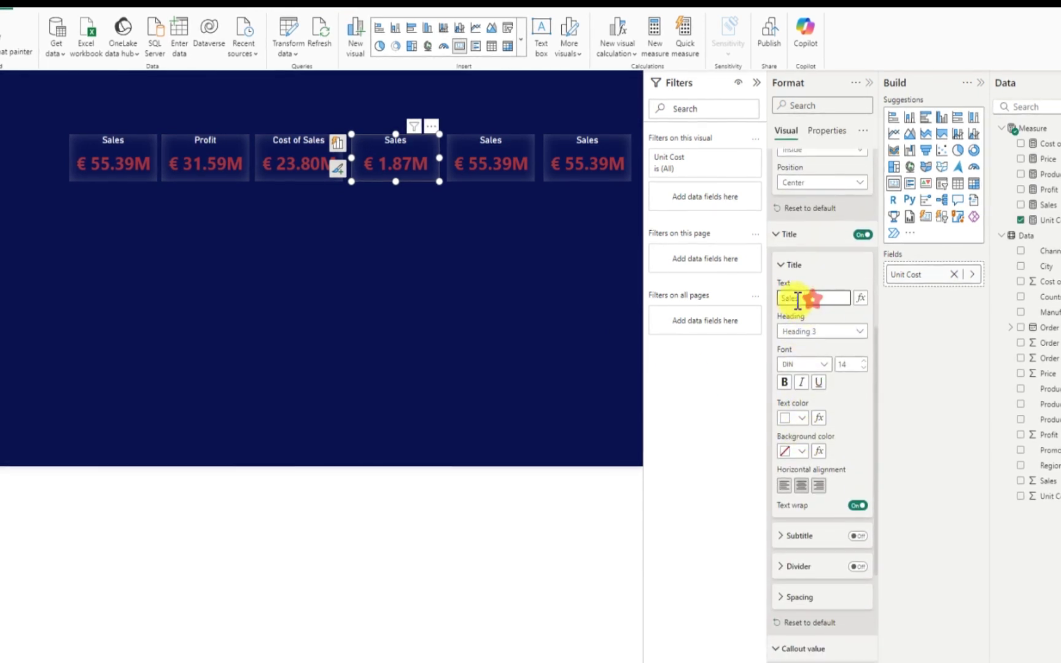
left_click_drag(805, 299, 765, 297)
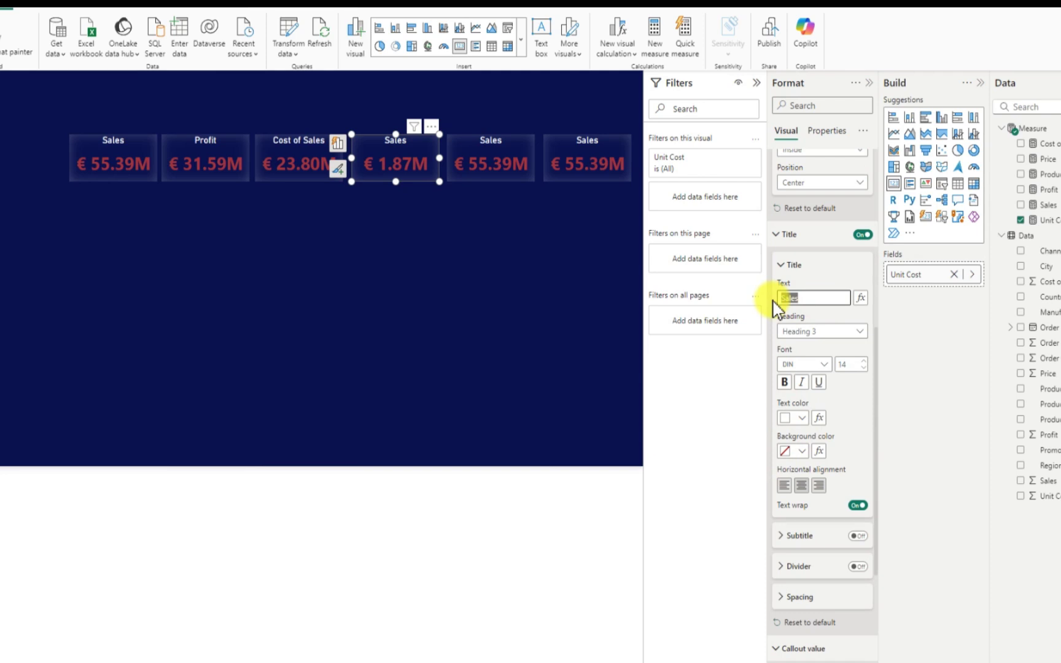
key("BackSpace")
Replace Sales with the Price measure in the fifth card
left_click(474, 138)
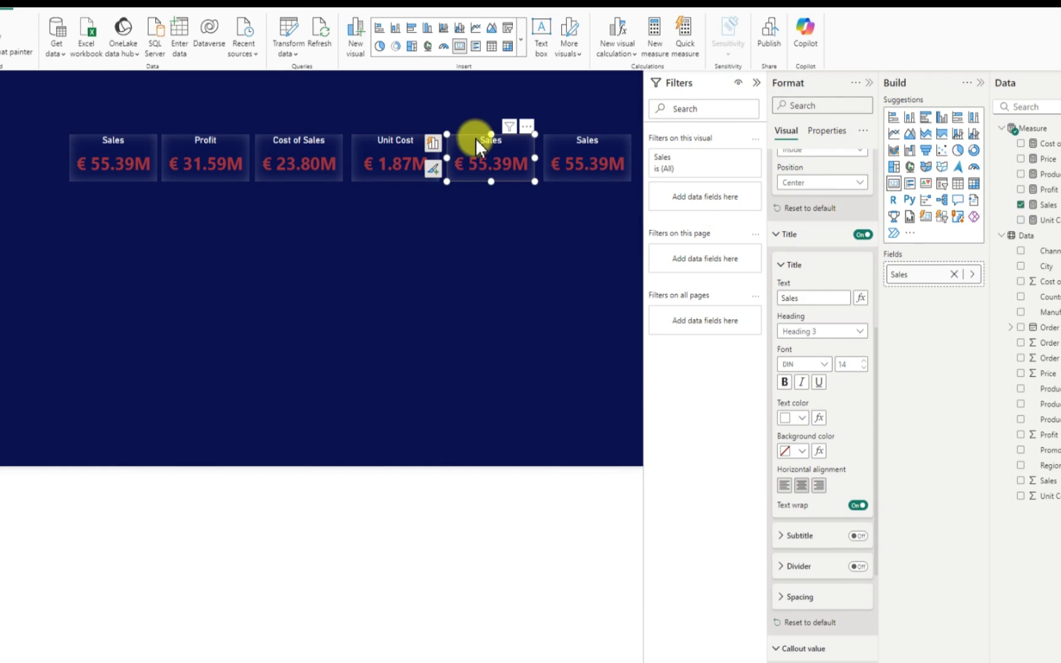
left_click(1021, 205)
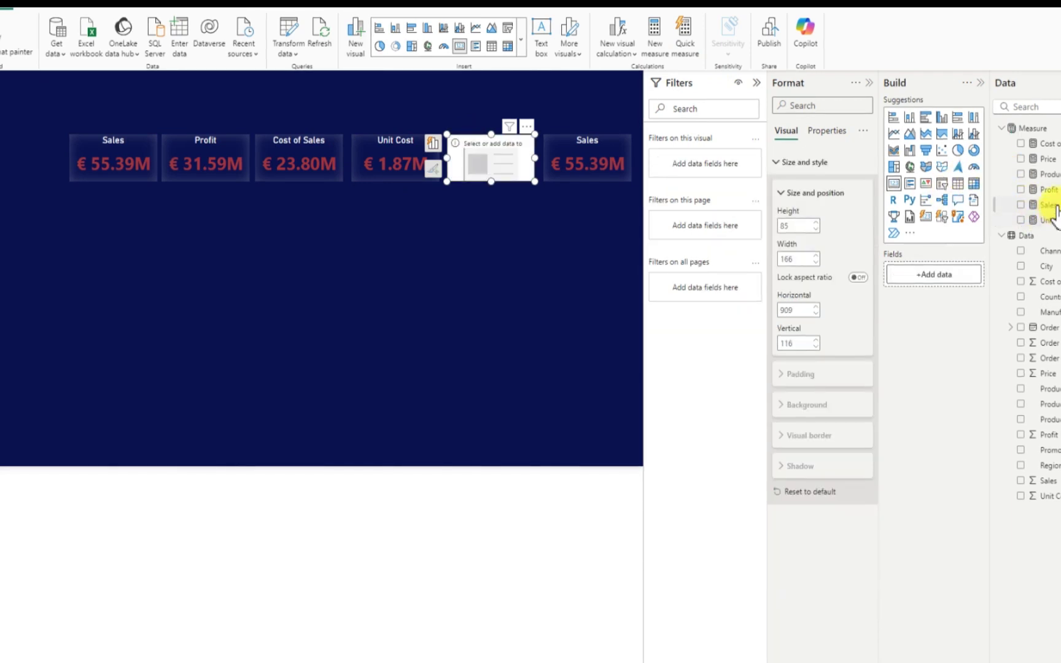
left_click(1020, 159)
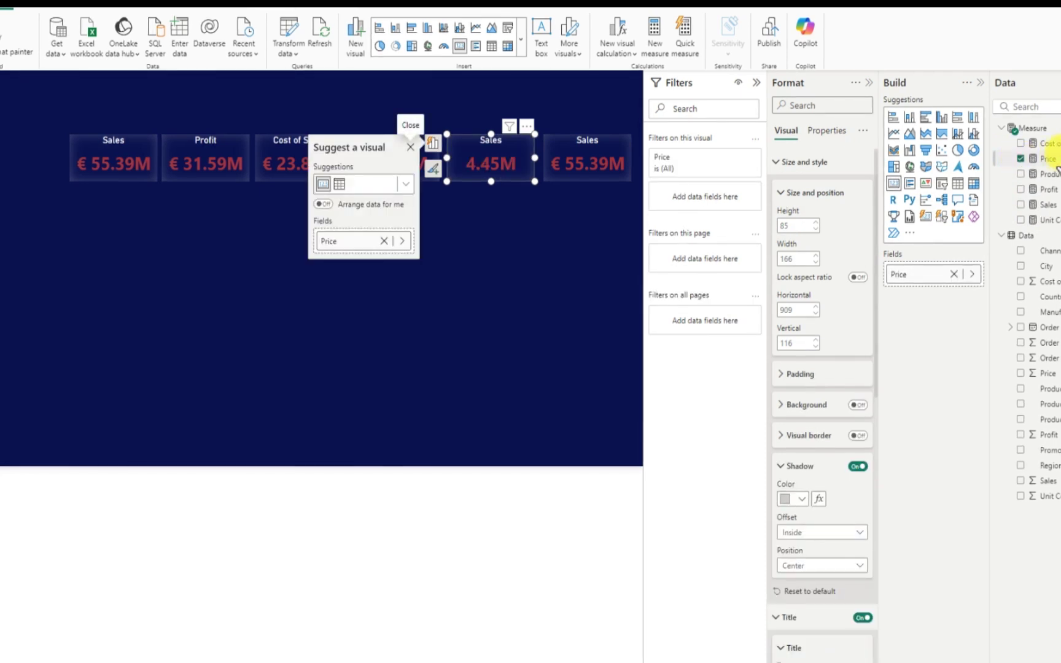
Format the Price measure as € Euro (€ 123) currency and change the fifth card's title text to "Price"
left_click(1052, 159)
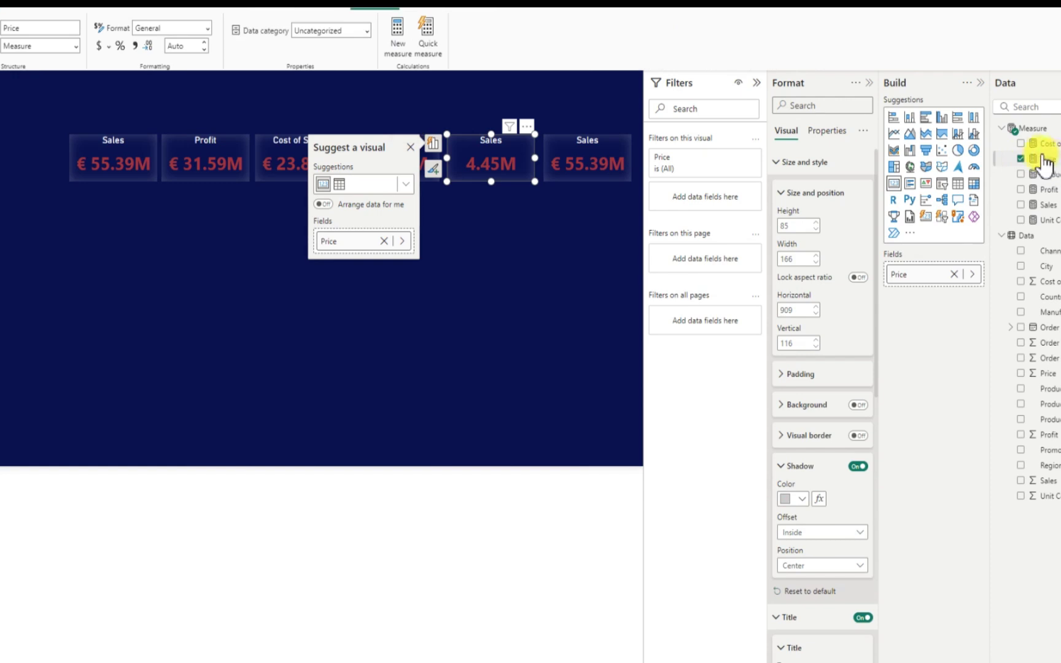
left_click(109, 47)
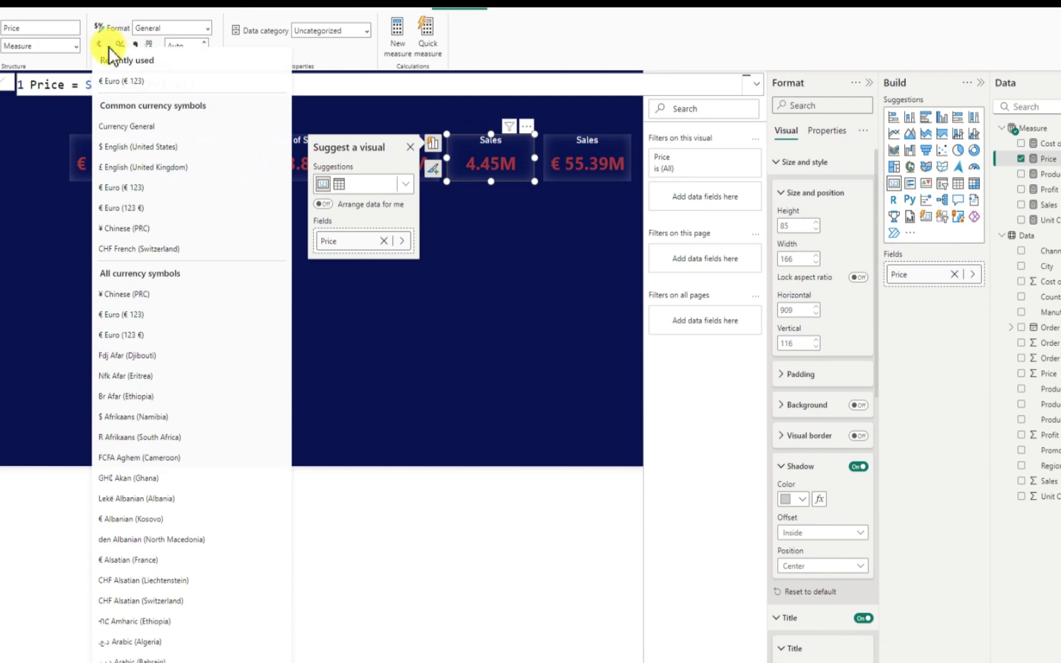
left_click(117, 84)
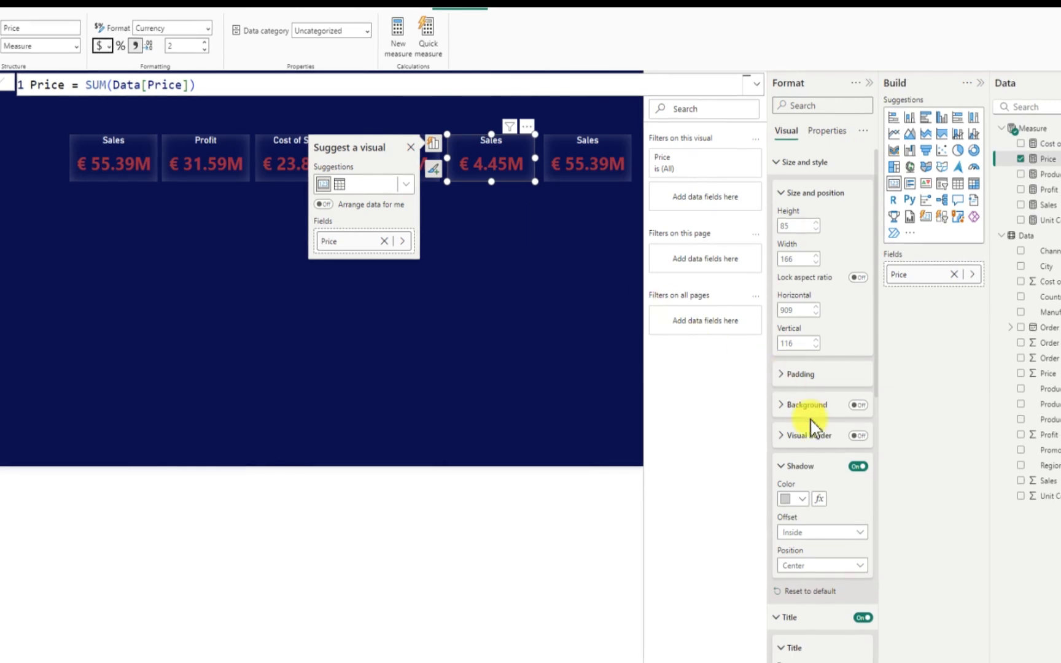
scroll(829, 552, "down", 5)
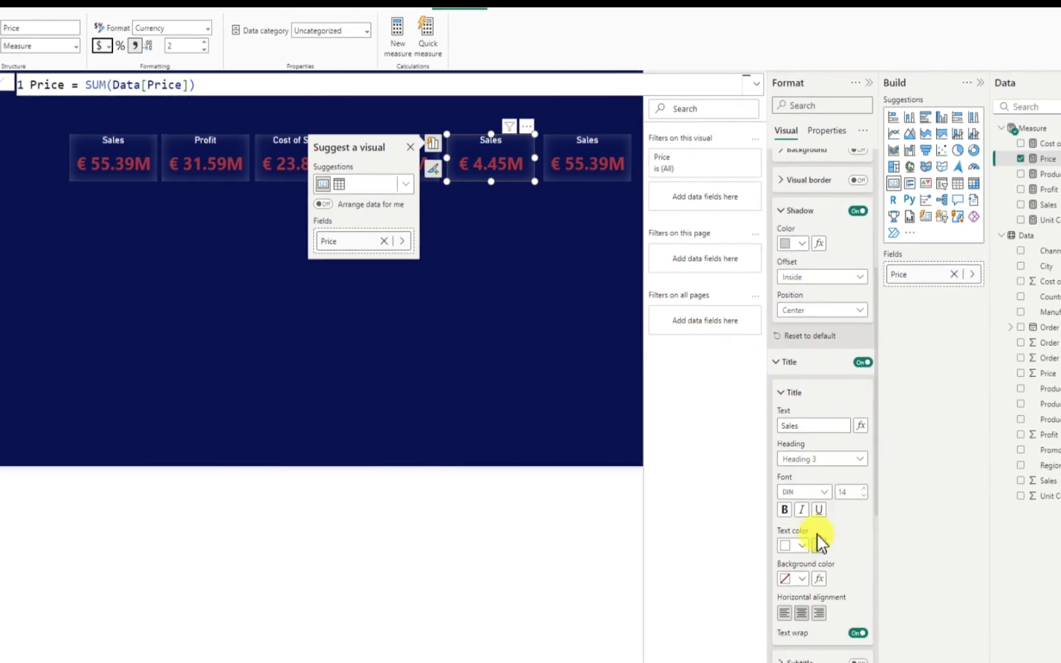
left_click_drag(819, 426, 775, 430)
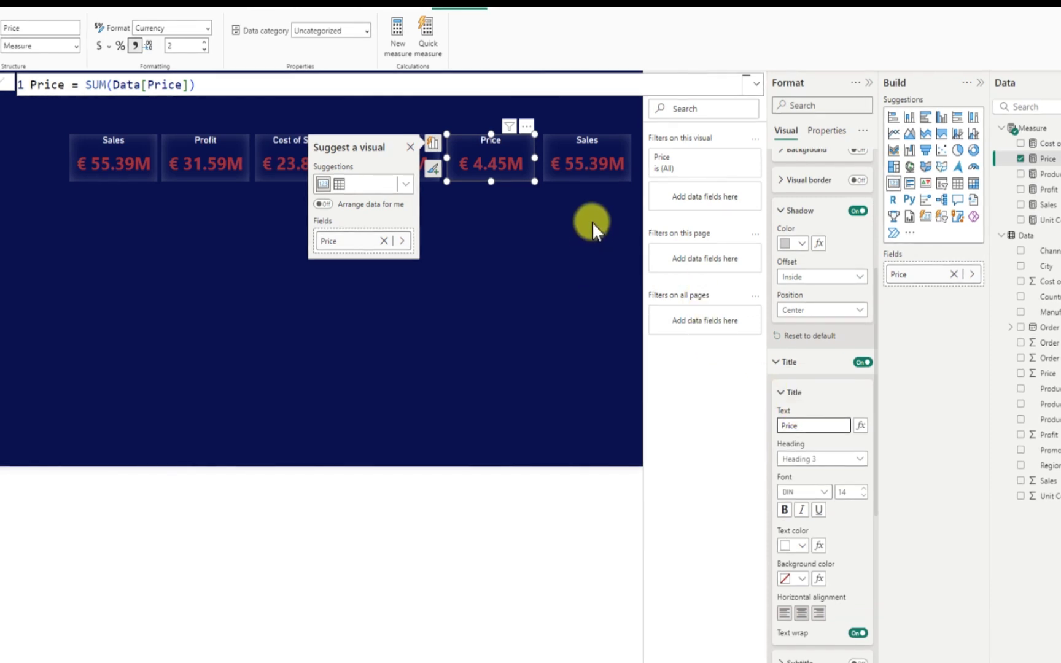
Replace Sales with the Products measure in the sixth card
left_click(562, 138)
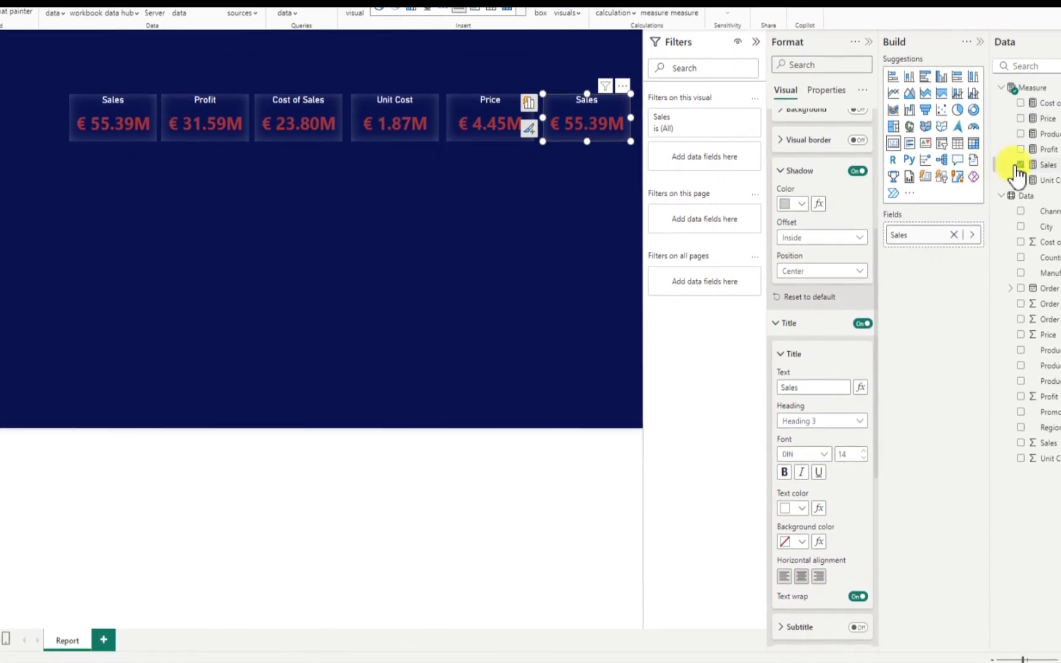
left_click(1020, 179)
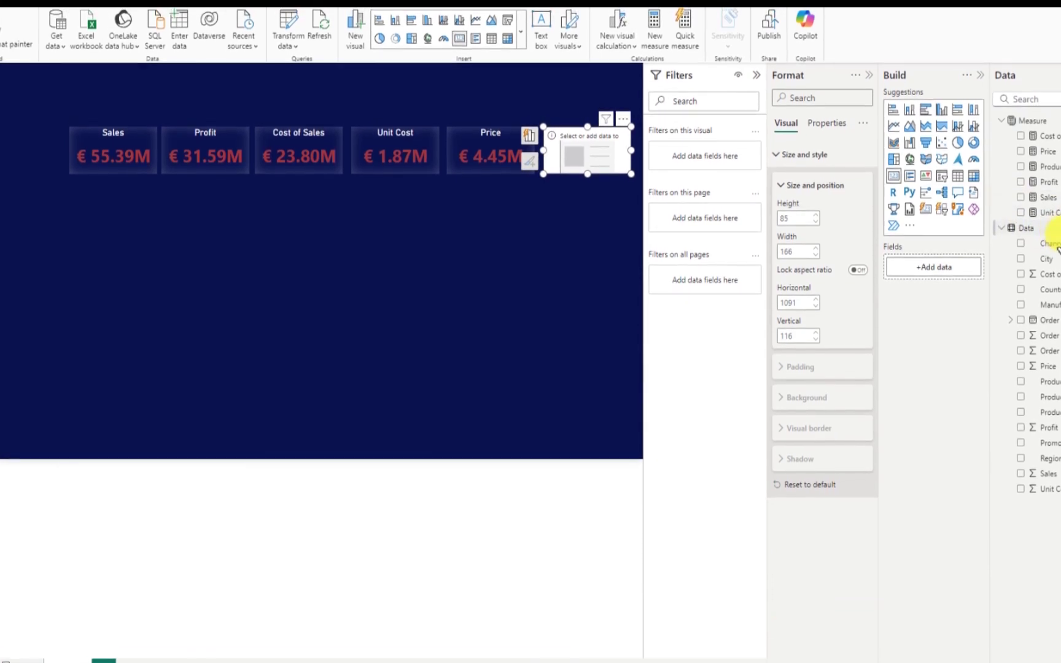
left_click(1021, 173)
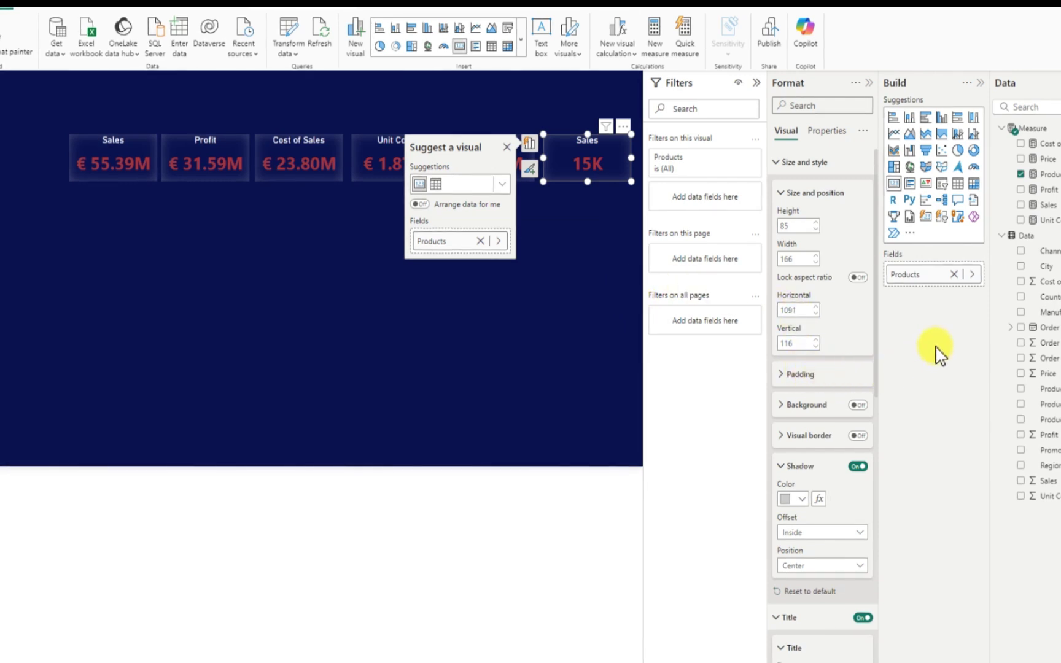
right_click(916, 276)
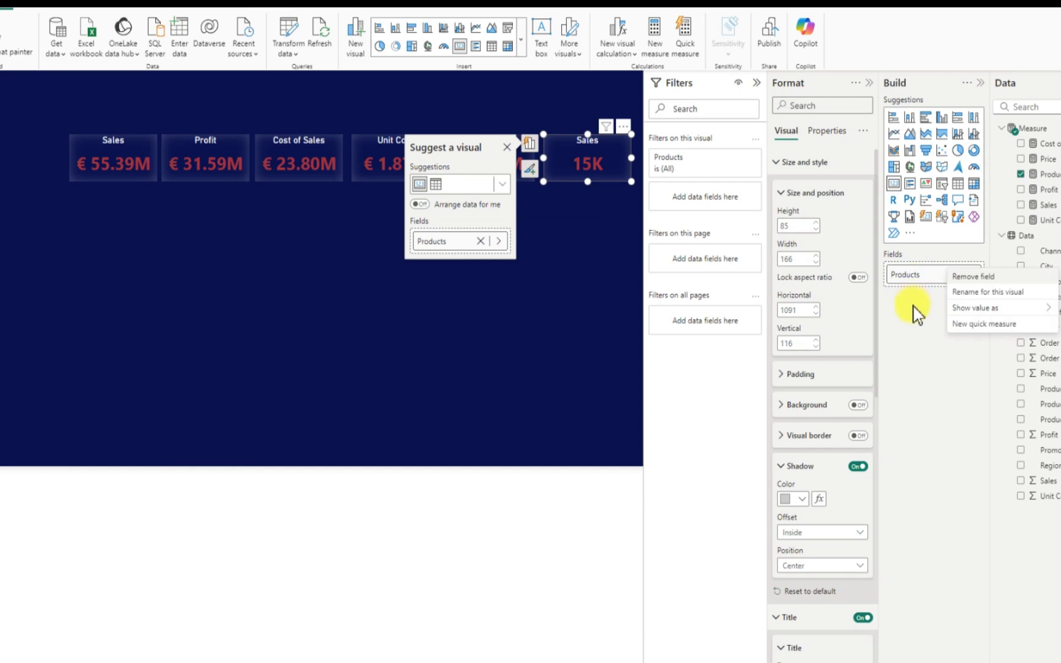
left_click(914, 309)
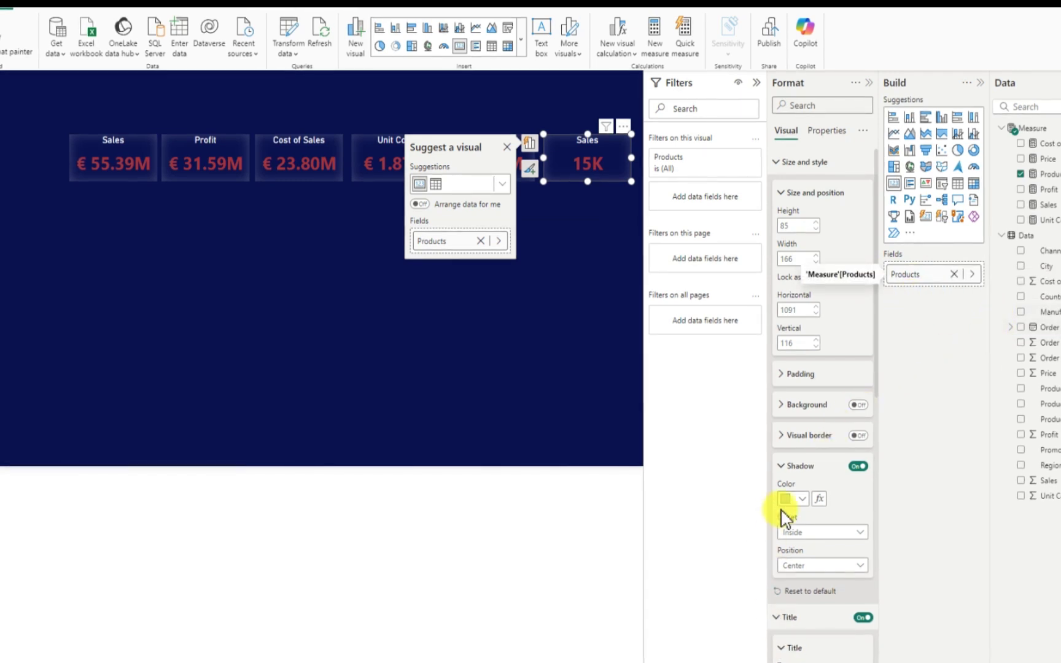
Change the sixth card's title text to "Products" and deselect the card
scroll(793, 497, "down", 1)
scroll(799, 492, "down", 4)
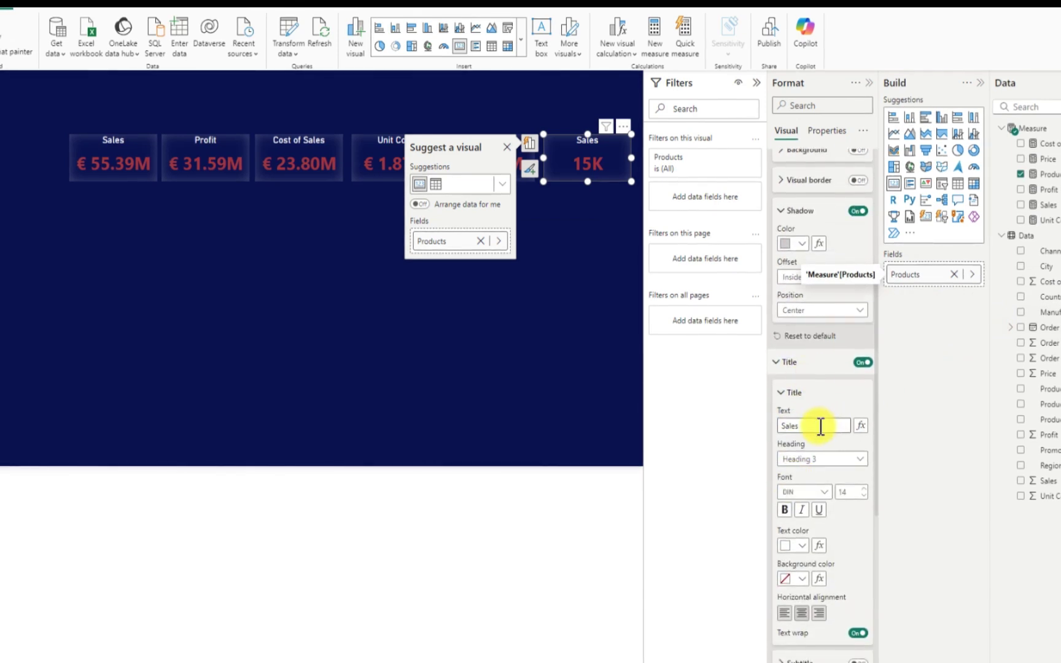
left_click_drag(816, 425, 774, 426)
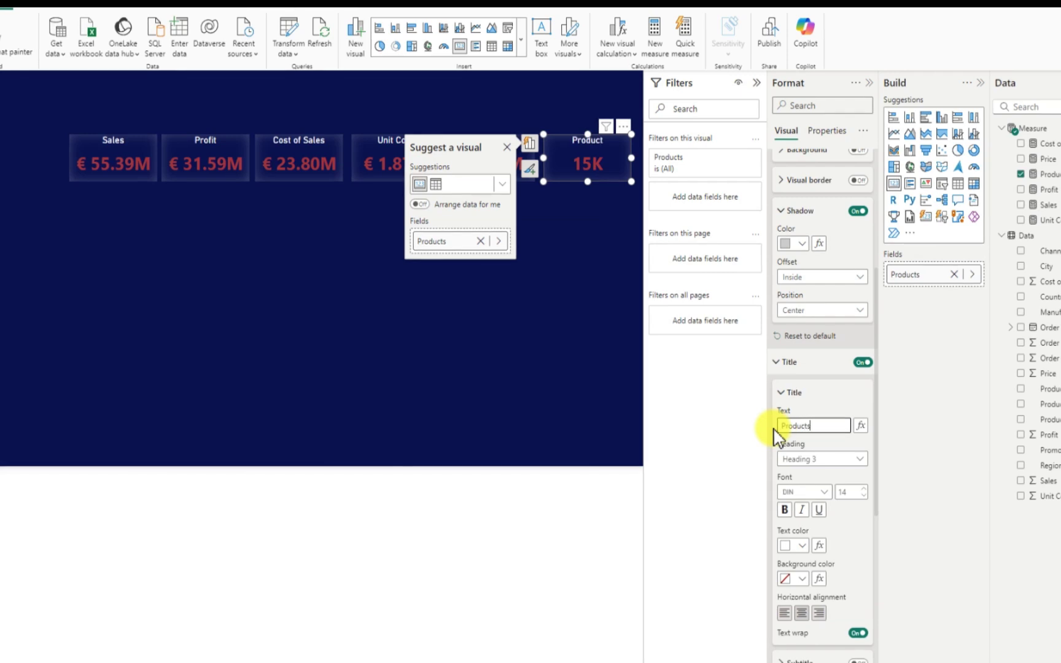
left_click(267, 300)
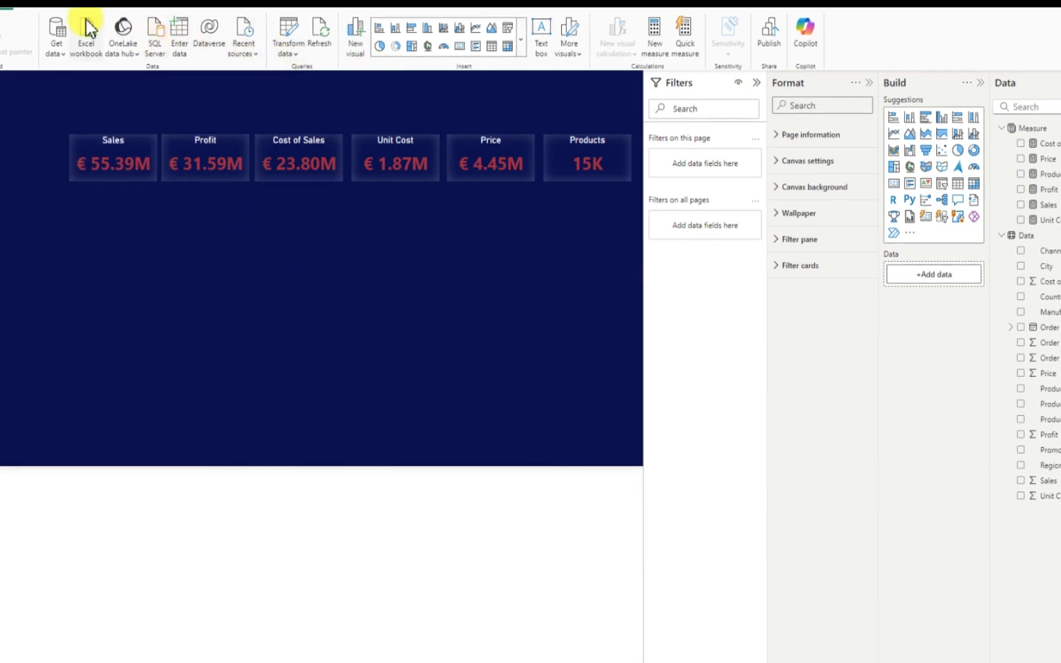
Insert a horizontal line shape just below the cards, spanning the full page width, about 1280 wide and 34 high at vertical position 202
left_click(47, 7)
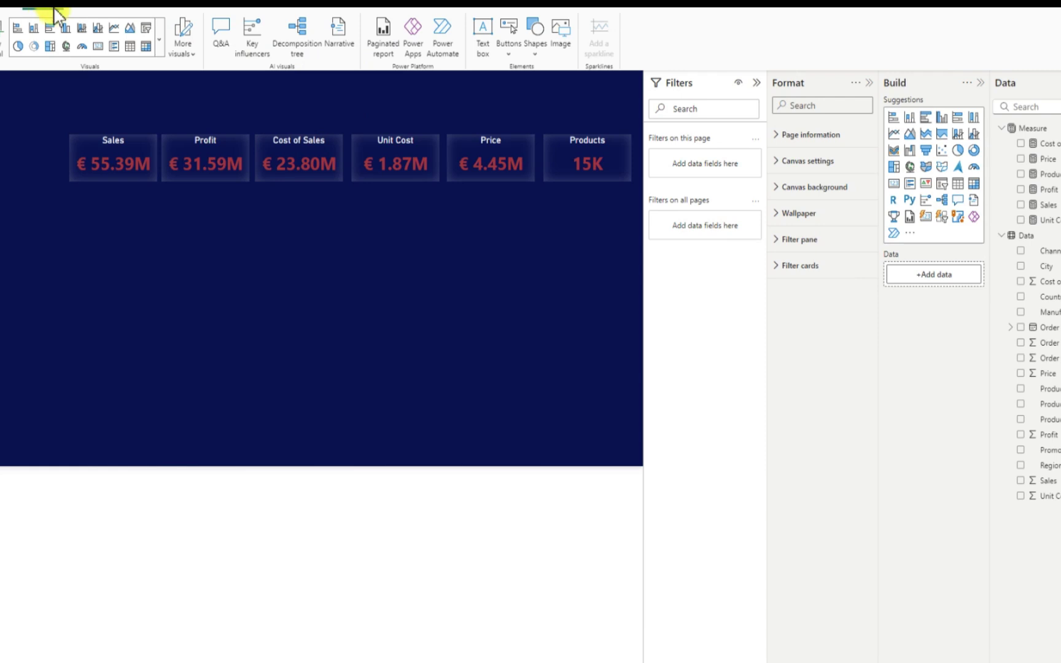
left_click(534, 50)
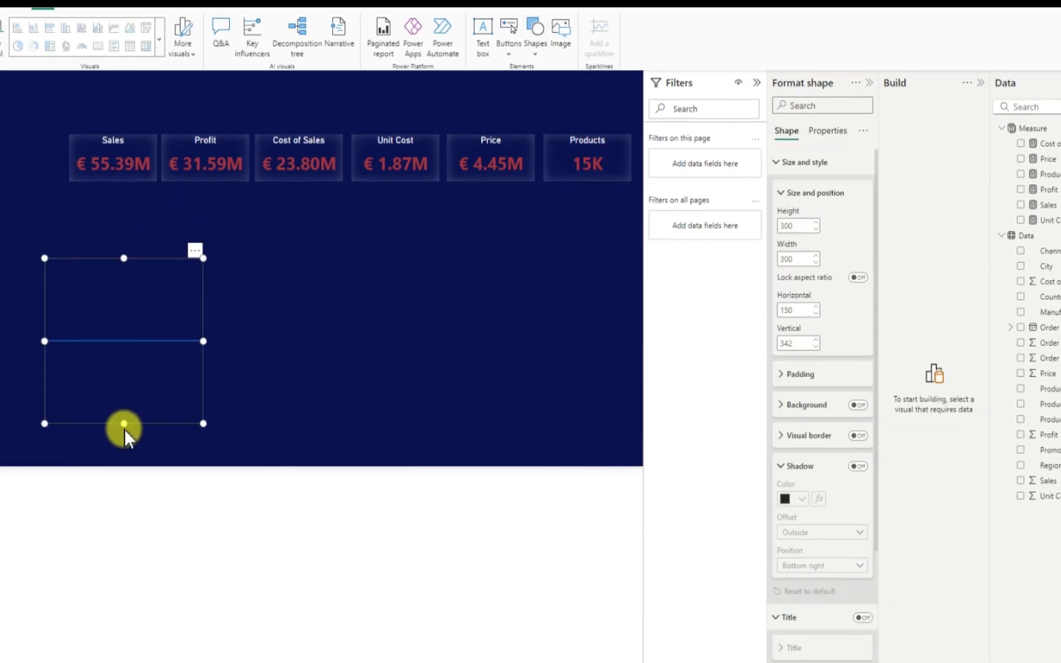
left_click_drag(124, 424, 639, 222)
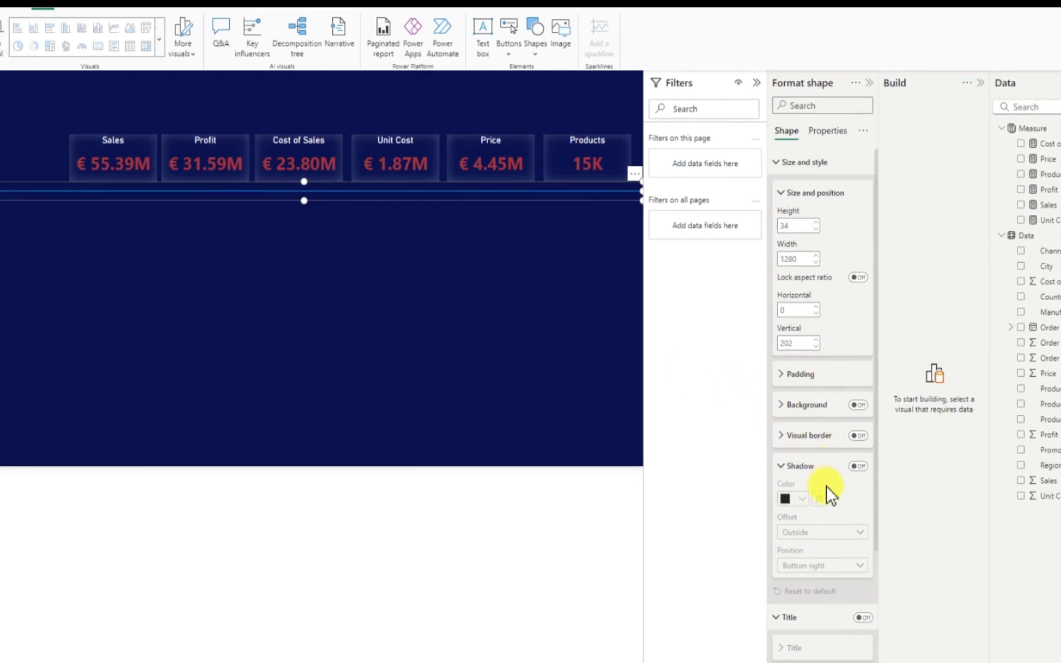
Set the line shape's fill color to the medium light grey in the white theme shades
scroll(843, 502, "down", 2)
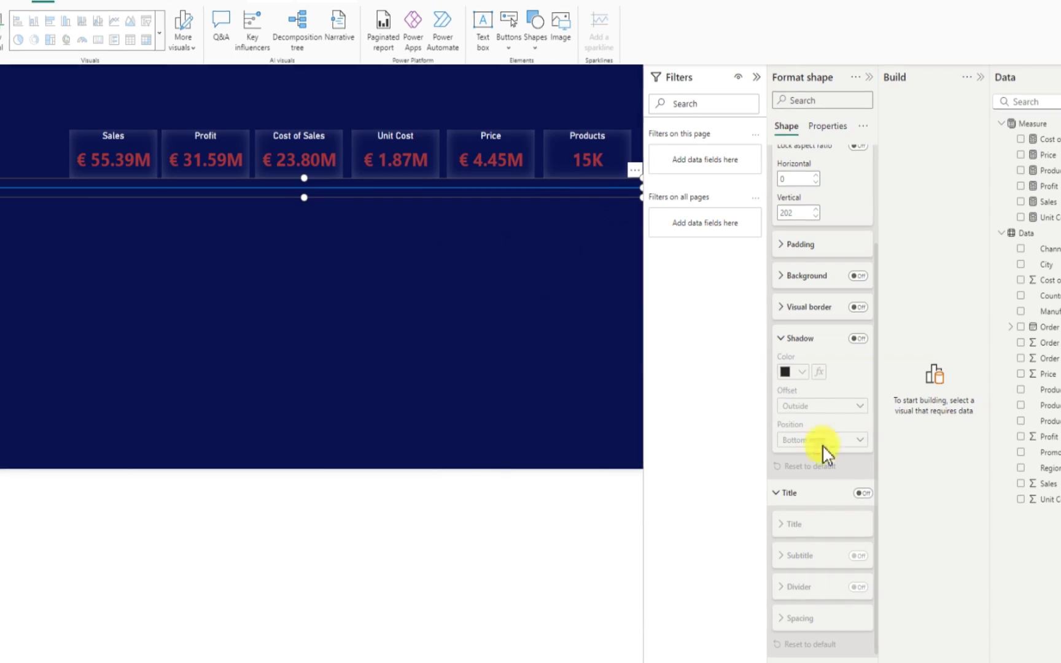
scroll(812, 535, "down", 1)
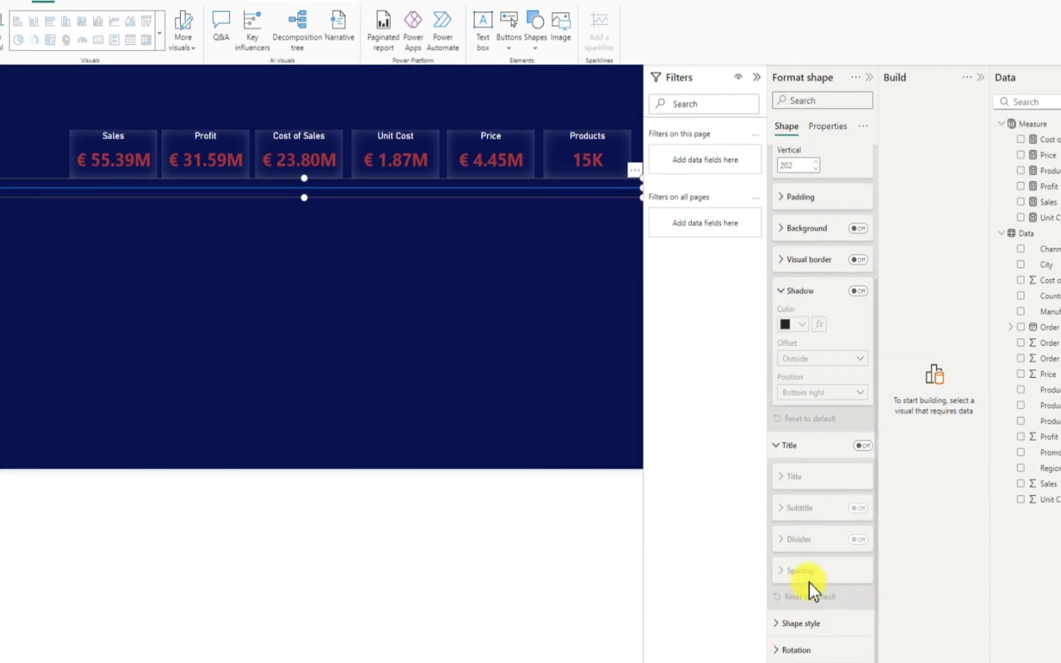
left_click(783, 624)
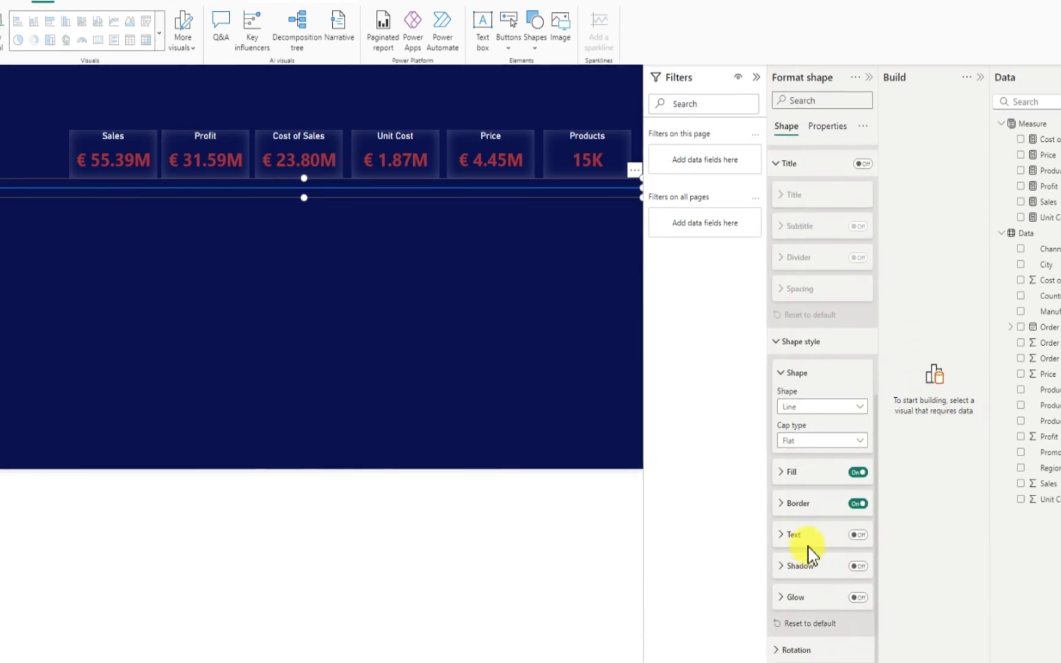
left_click(785, 476)
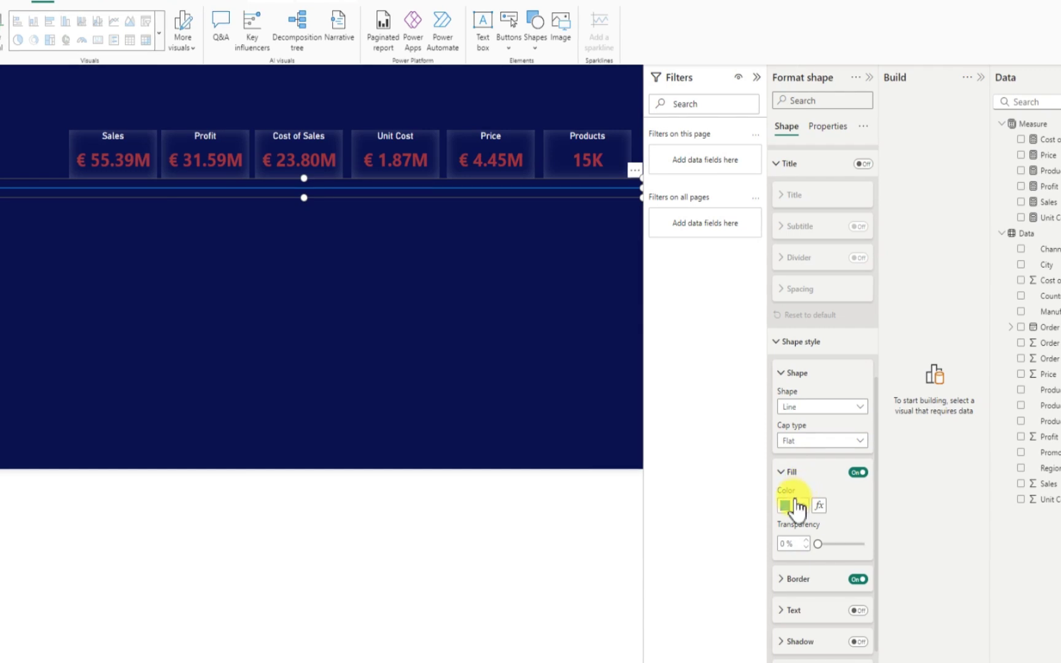
left_click(800, 507)
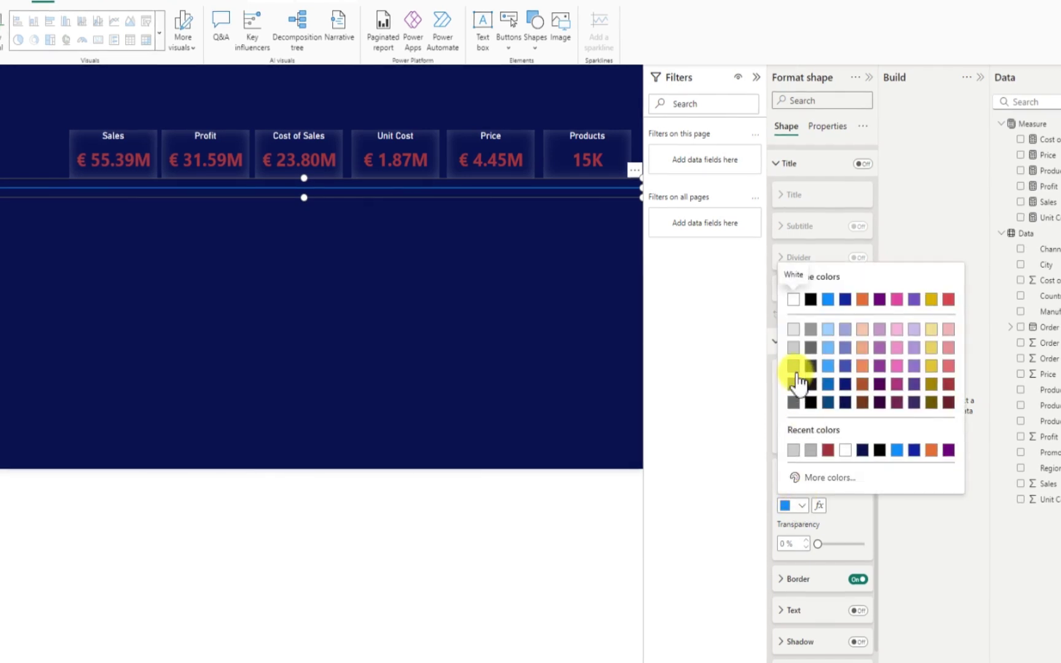
left_click(796, 367)
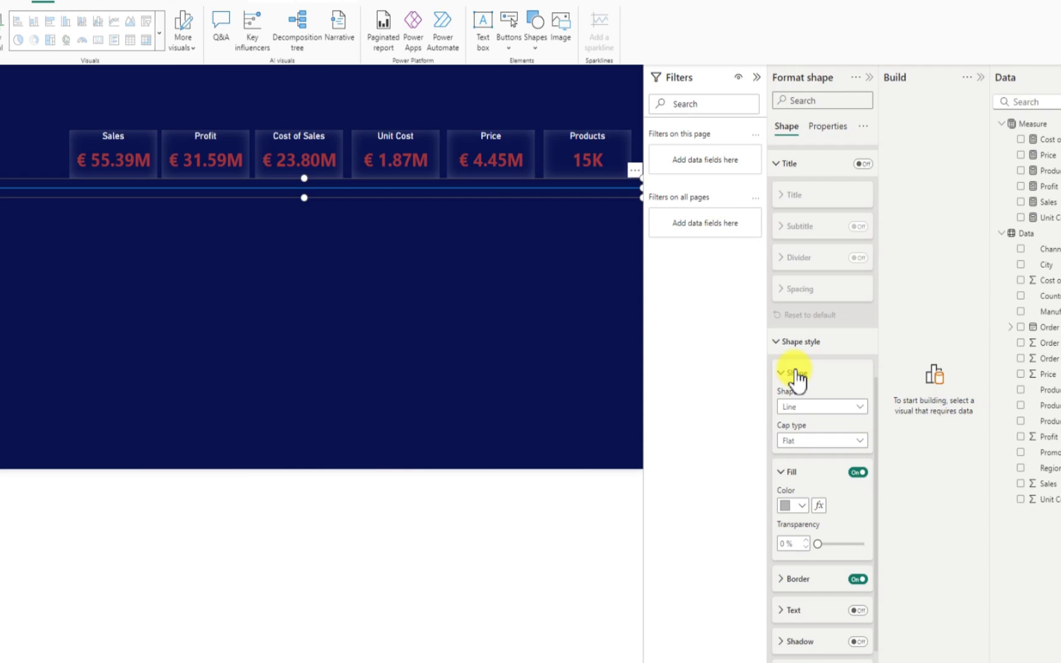
left_click(801, 506)
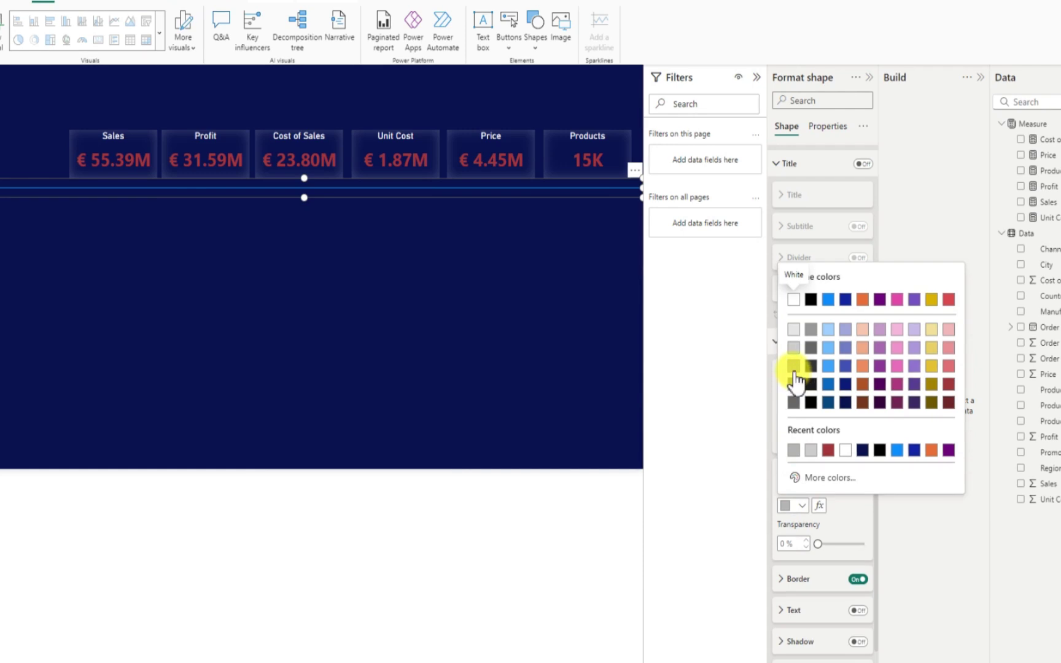
left_click(794, 367)
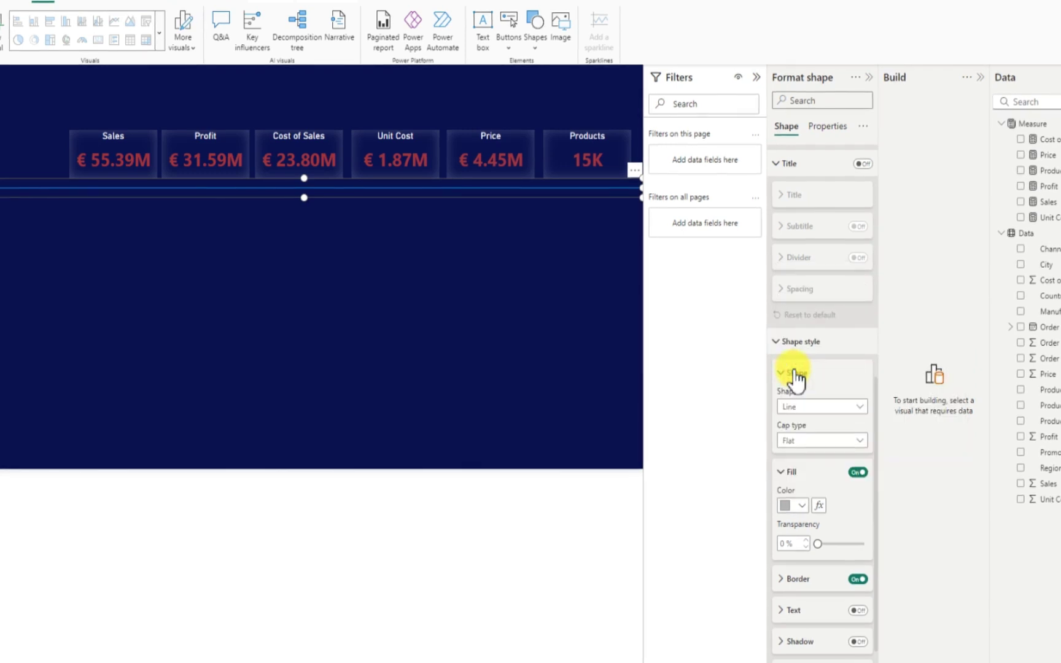
Set the line's border color to medium light grey and its fill color to the next darker grey shade
scroll(789, 538, "down", 3)
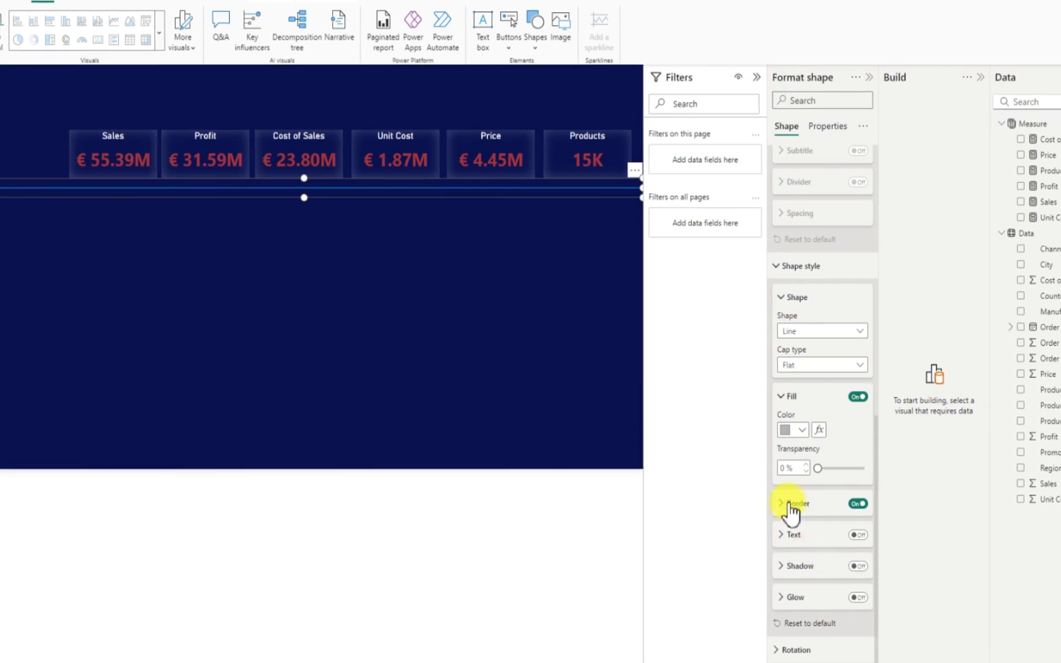
left_click(783, 504)
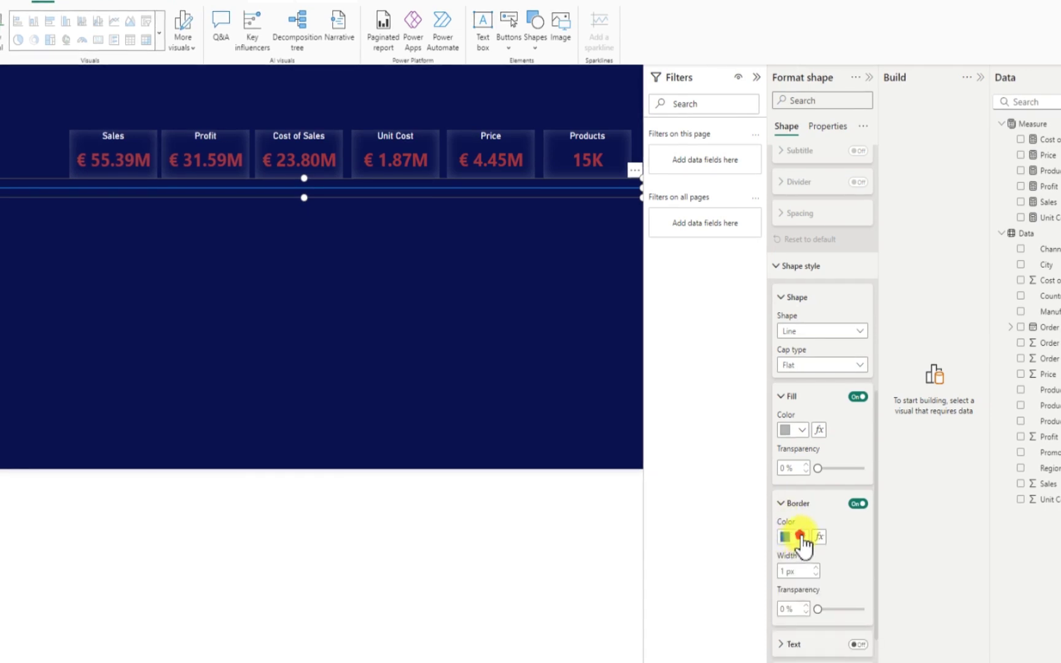
left_click(801, 538)
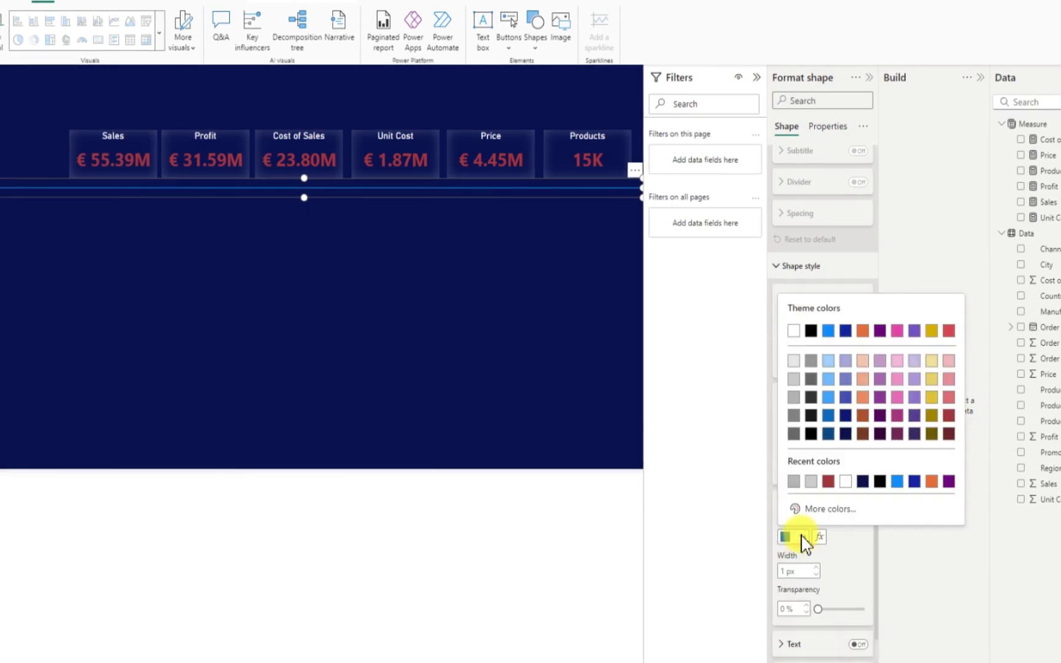
left_click(793, 397)
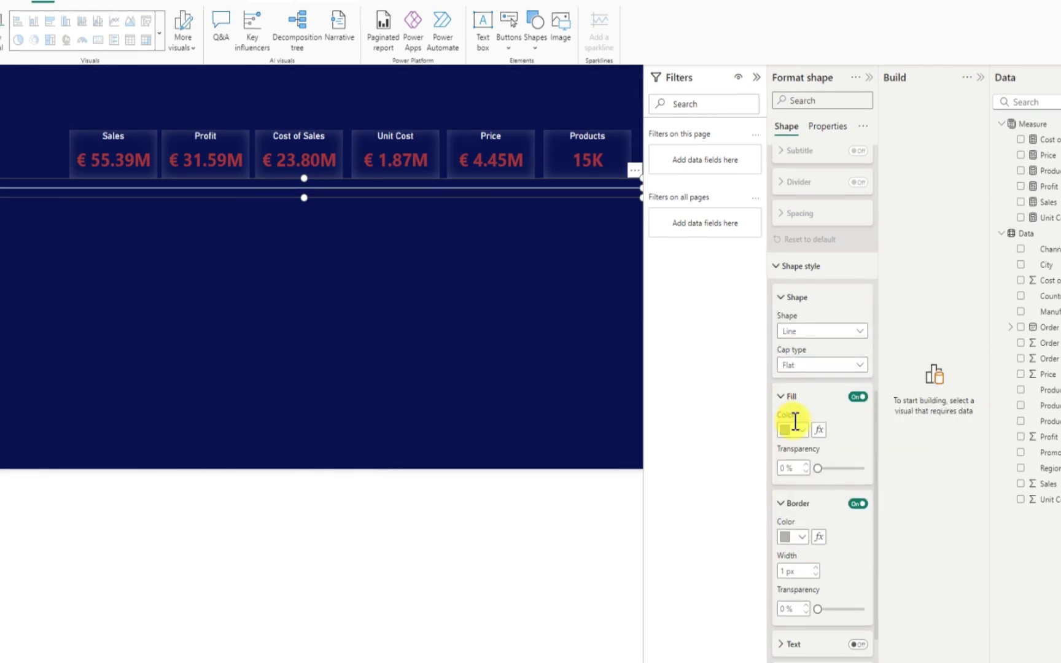
left_click(801, 431)
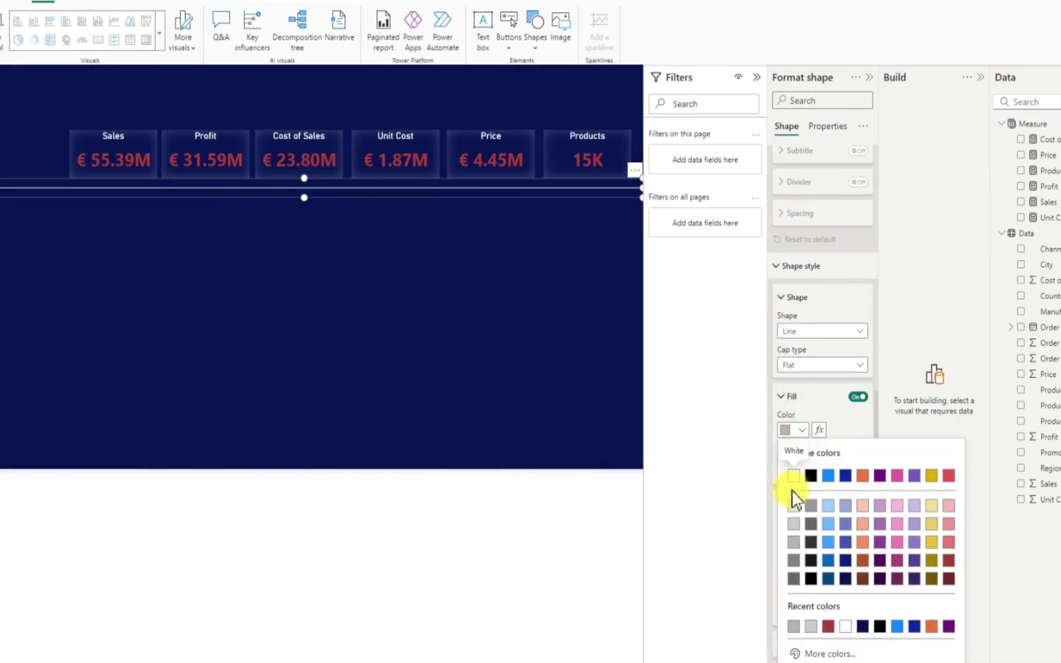
left_click(793, 560)
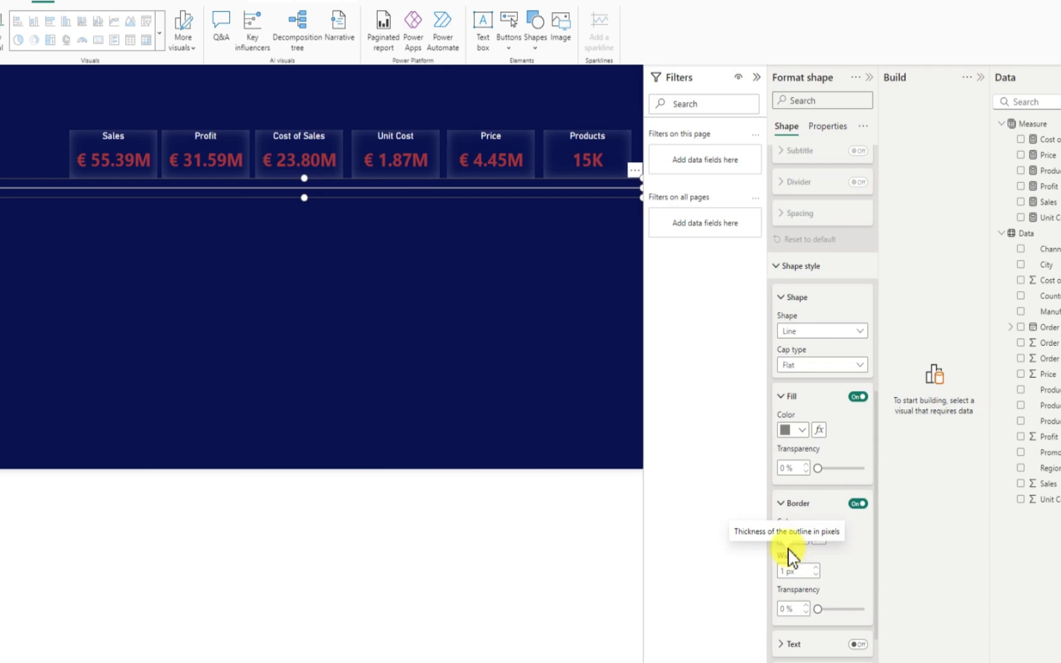
Turn on the Shadow option in the line shape's style settings and expand its settings
scroll(796, 583, "down", 3)
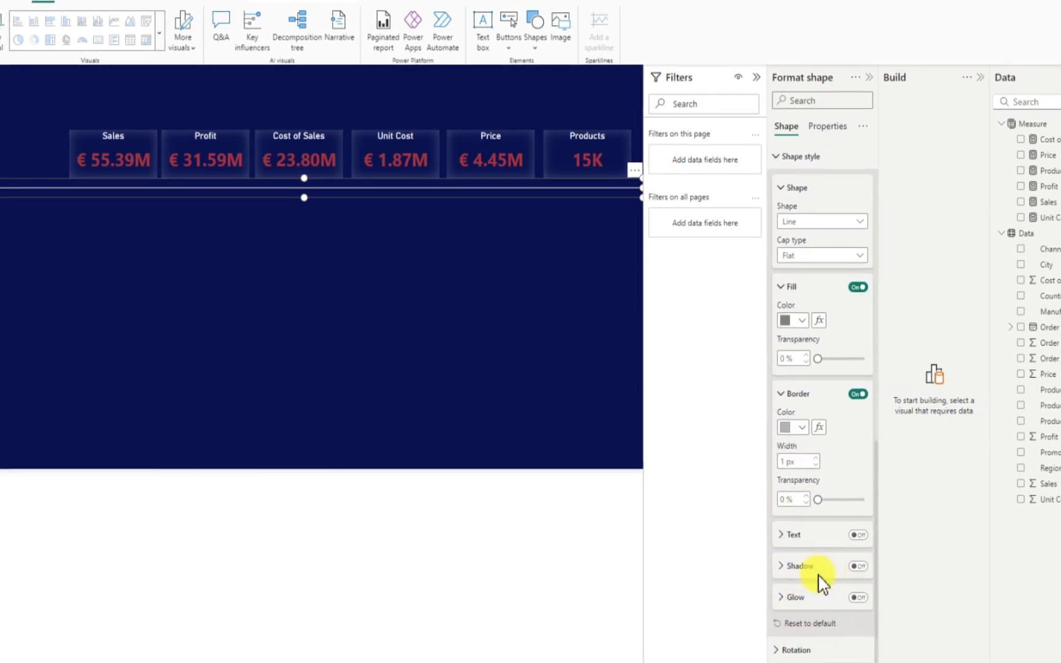
left_click(856, 566)
left_click(783, 571)
scroll(817, 580, "down", 2)
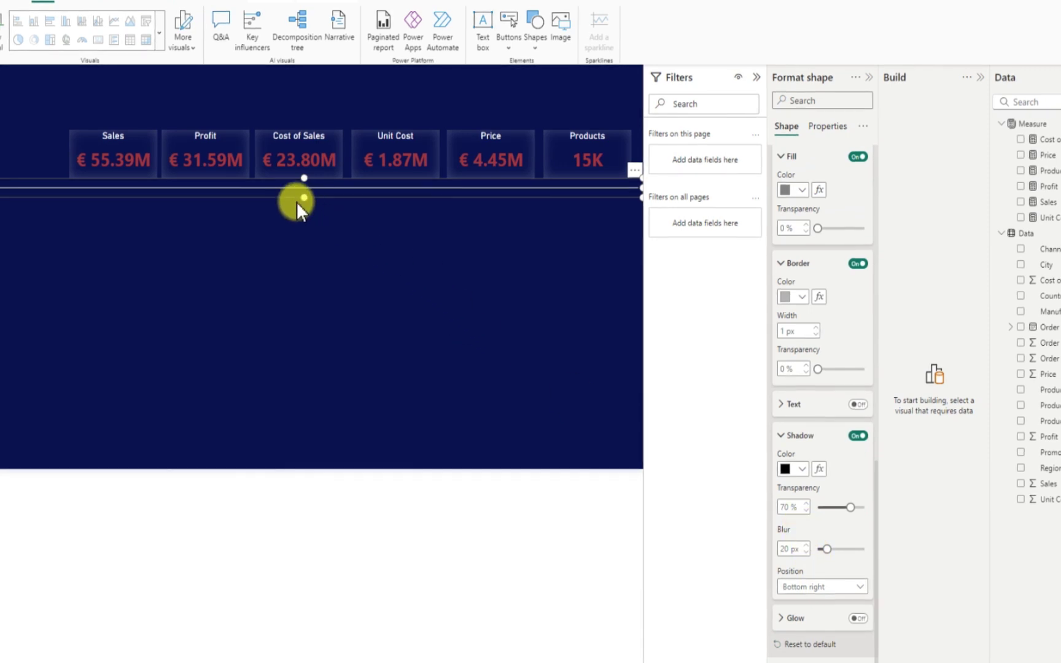
Reduce the line shape's height to about 16 and try to stretch its two ends to the page edges
left_click_drag(304, 198, 312, 190)
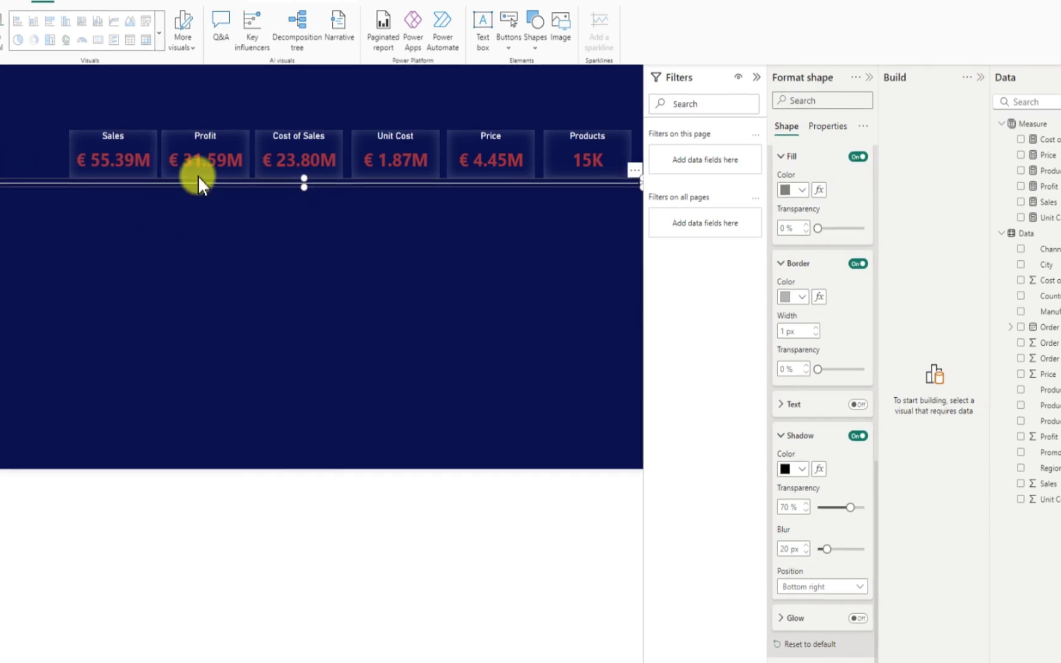
left_click(644, 186)
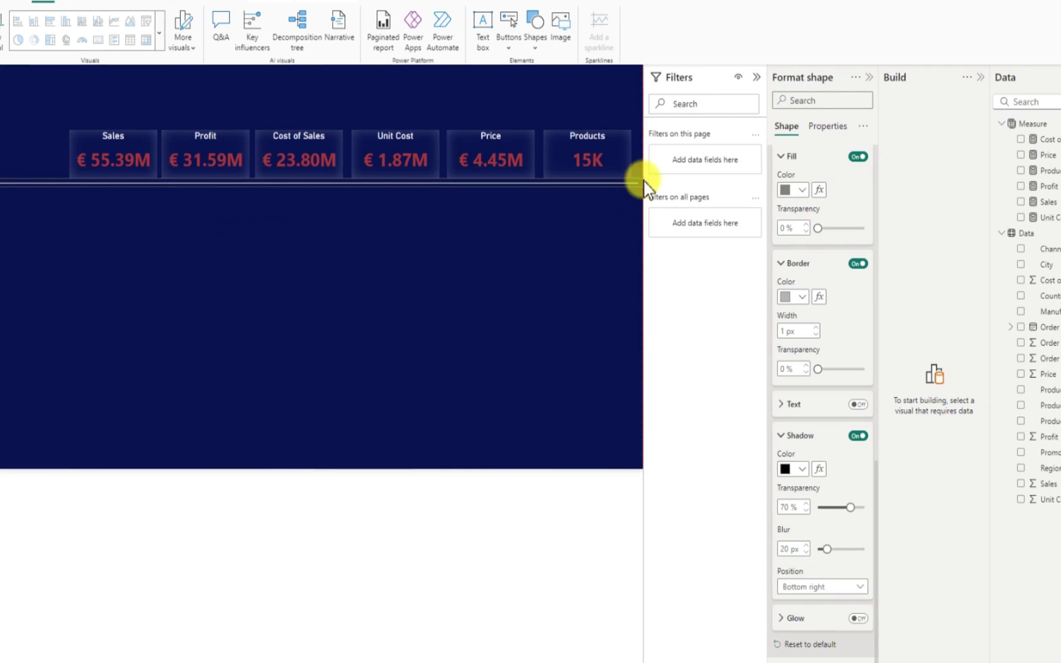
left_click(642, 184)
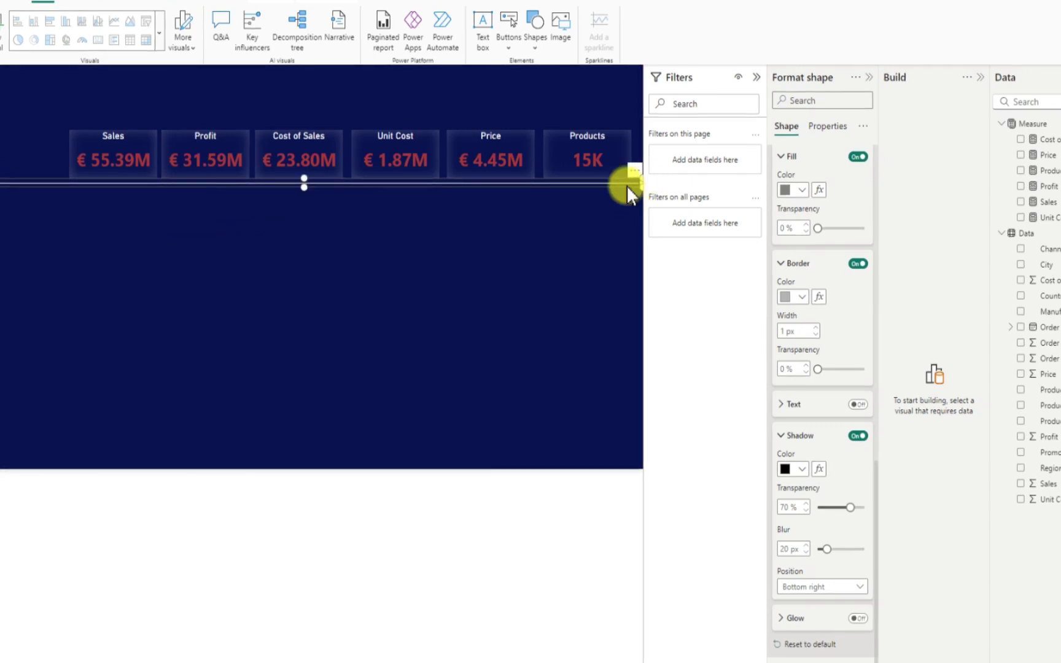
left_click(433, 244)
left_click(348, 184)
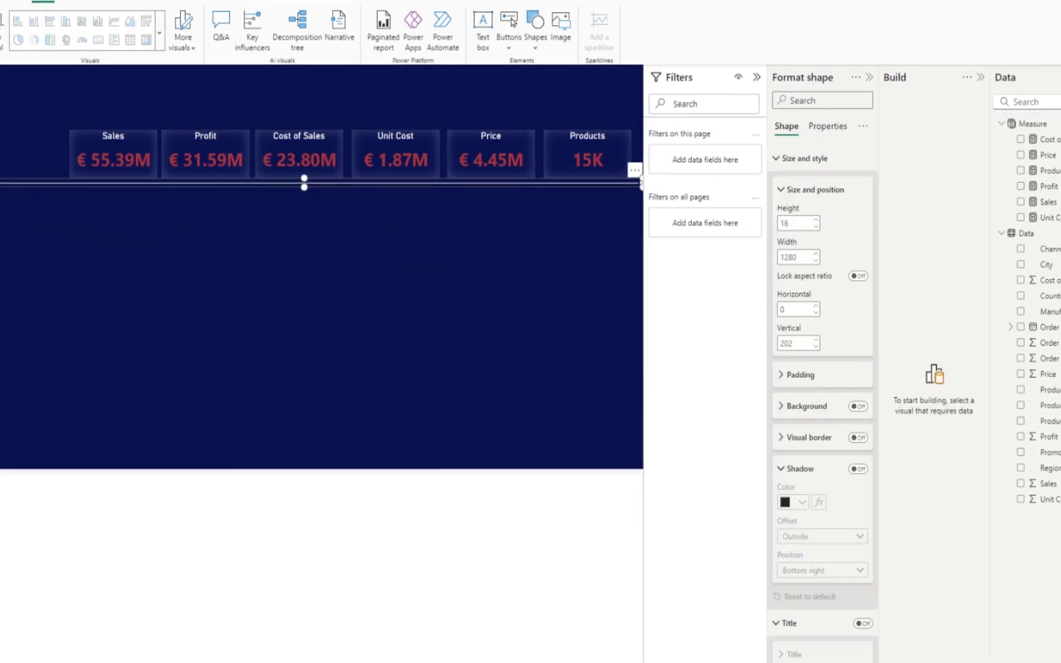
left_click_drag(1, 183, 18, 184)
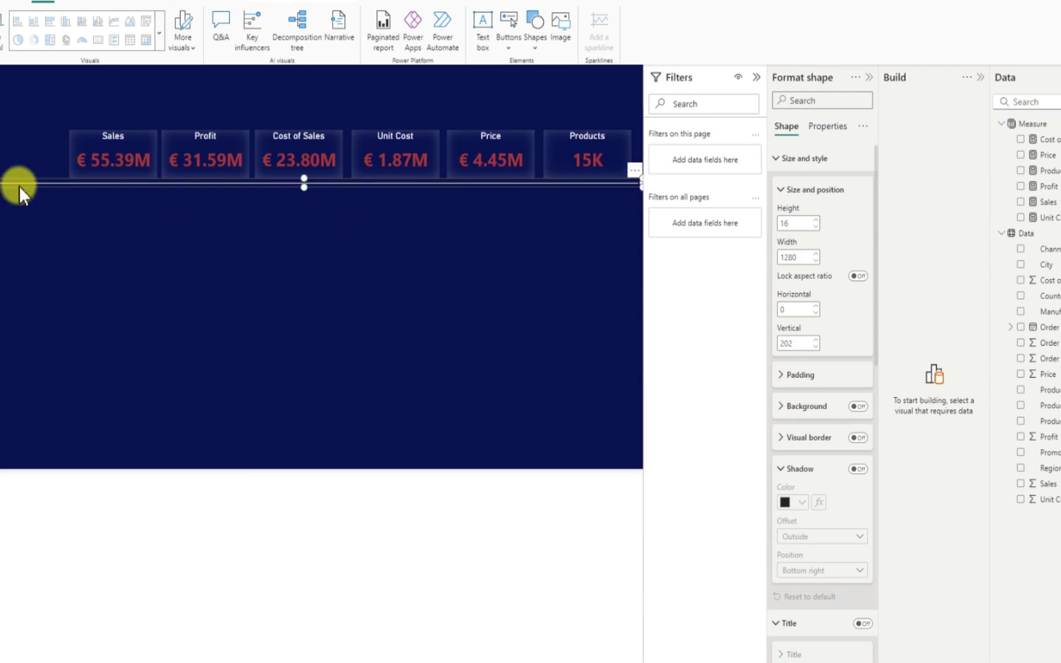
left_click(464, 246)
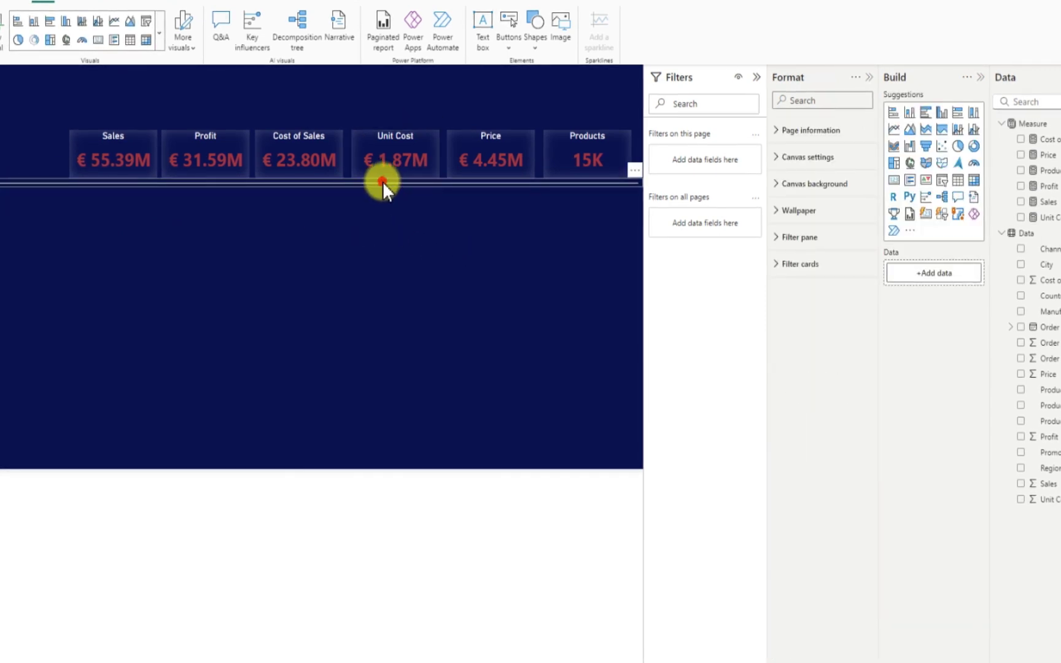
Move the divider line down clear of the cards and reduce its height to about 12, with the Filters pane collapsed
left_click_drag(337, 183, 358, 252)
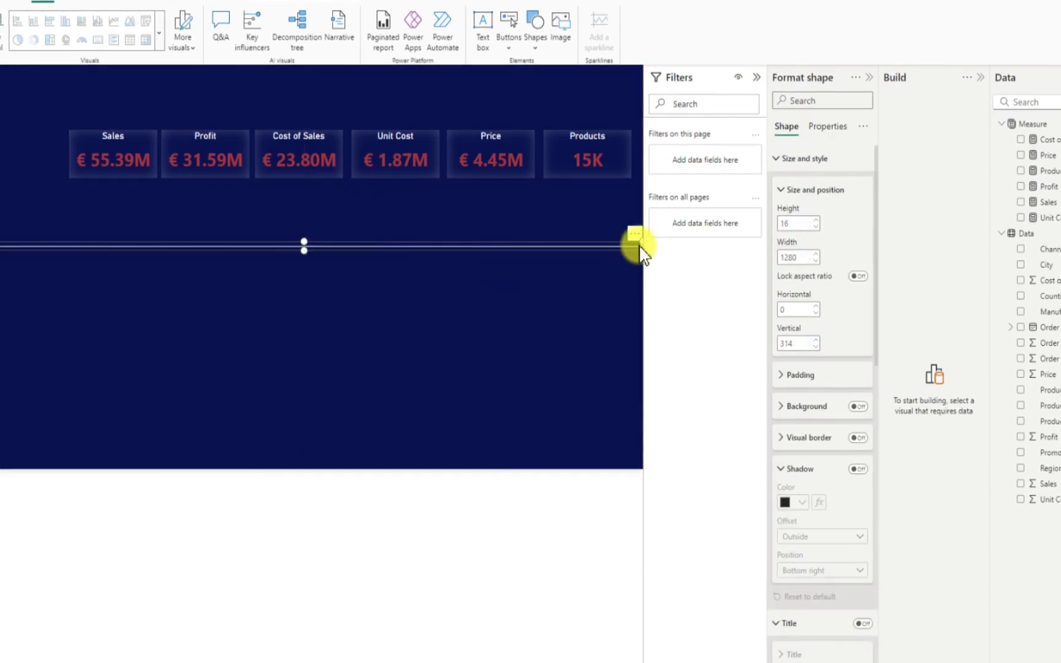
left_click_drag(642, 246, 679, 251)
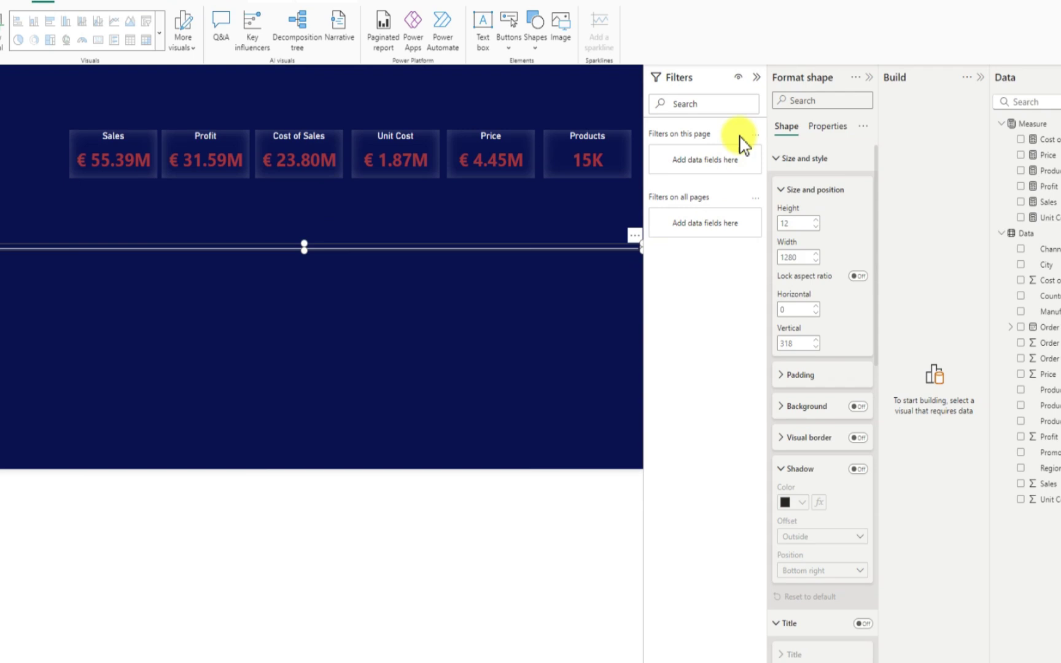
left_click(757, 78)
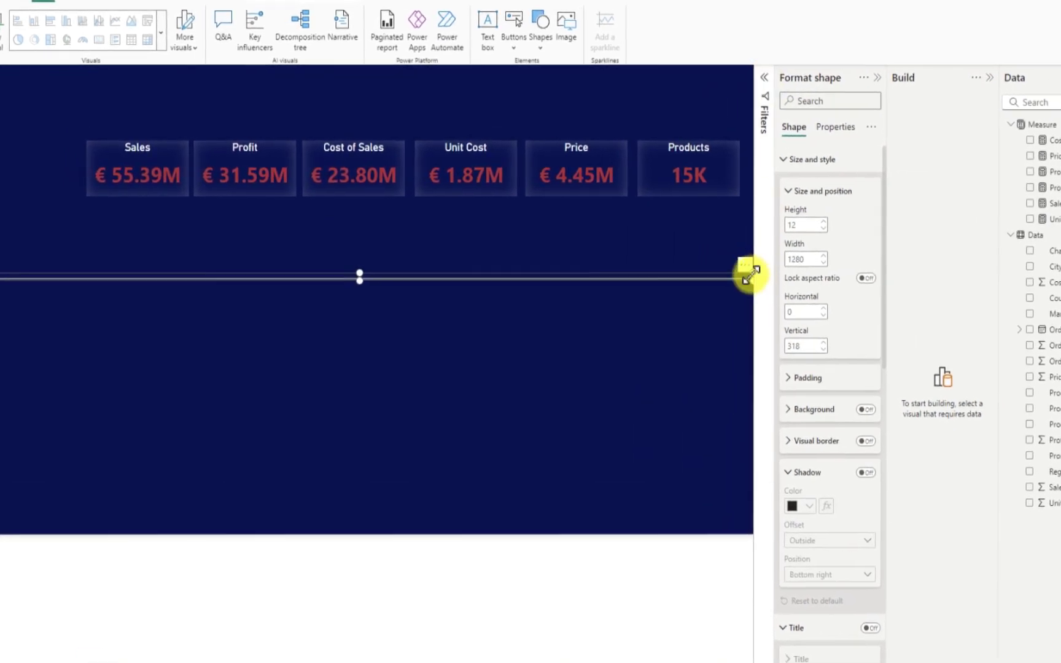
mouse_move(746, 272)
left_mouse_down()
mouse_move(763, 267)
mouse_move(763, 280)
left_mouse_up()
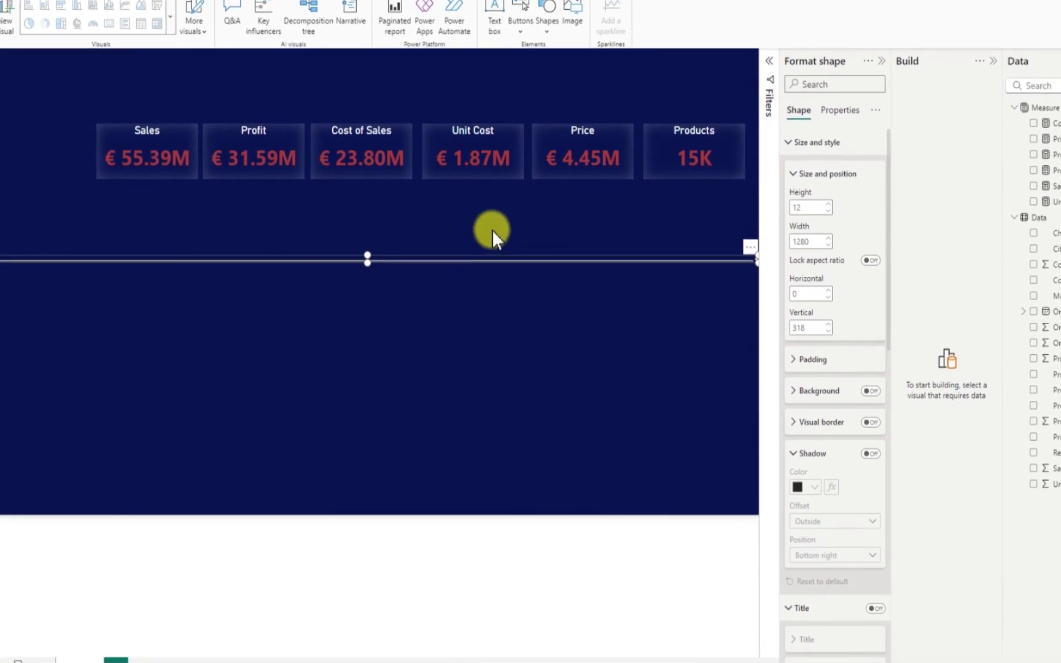
left_click(456, 256)
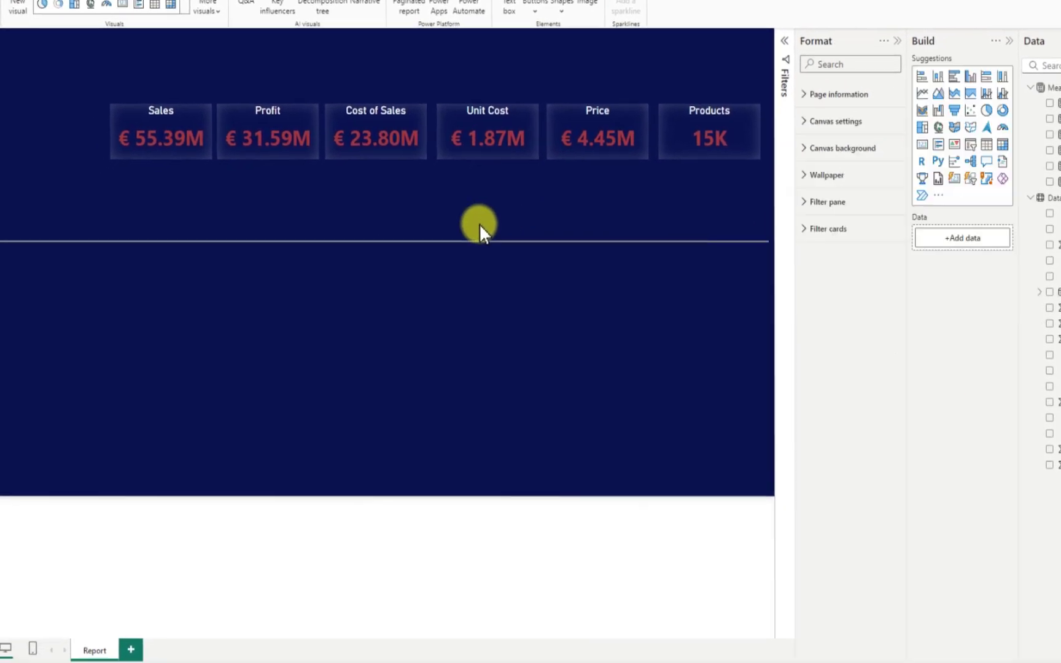
Move the divider line back up to just below the row of cards and deselect it
left_click_drag(456, 238, 491, 183)
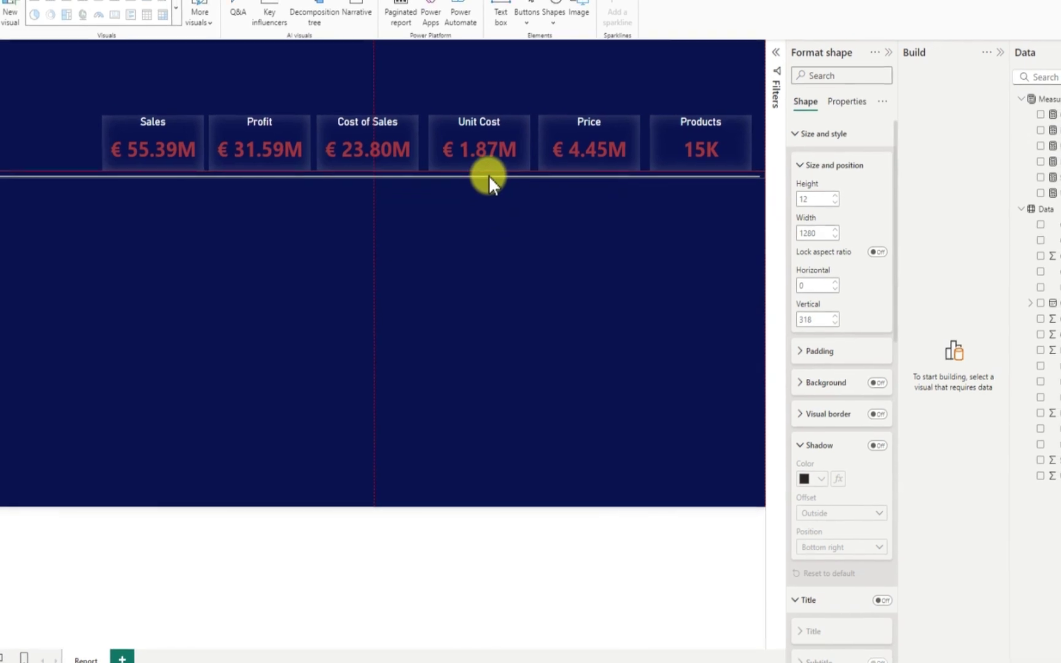
left_click_drag(480, 185, 478, 192)
left_click(447, 246)
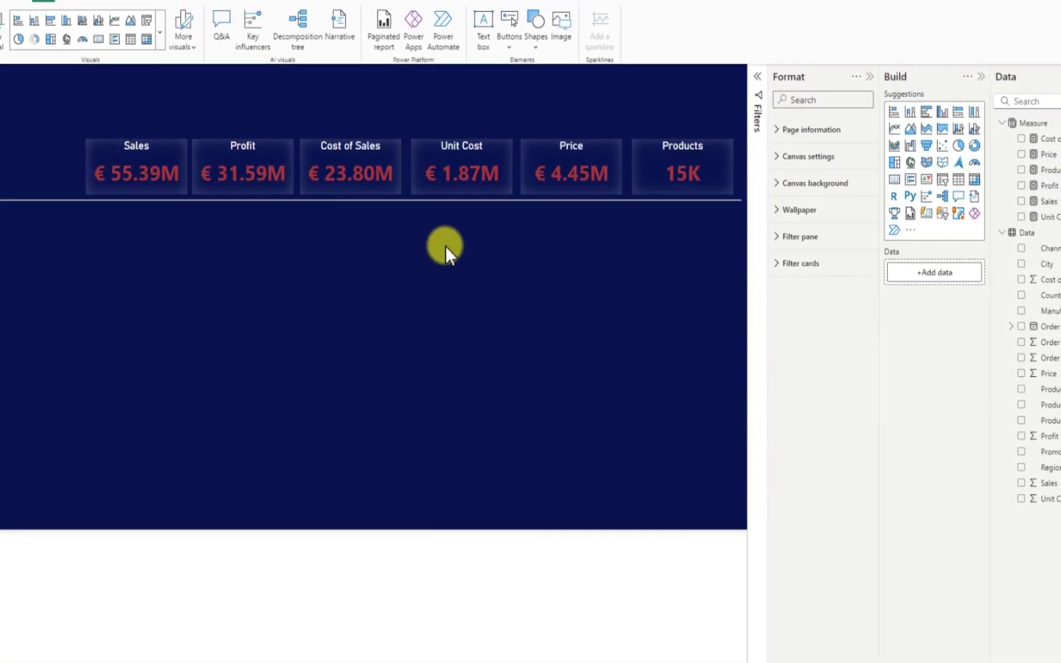
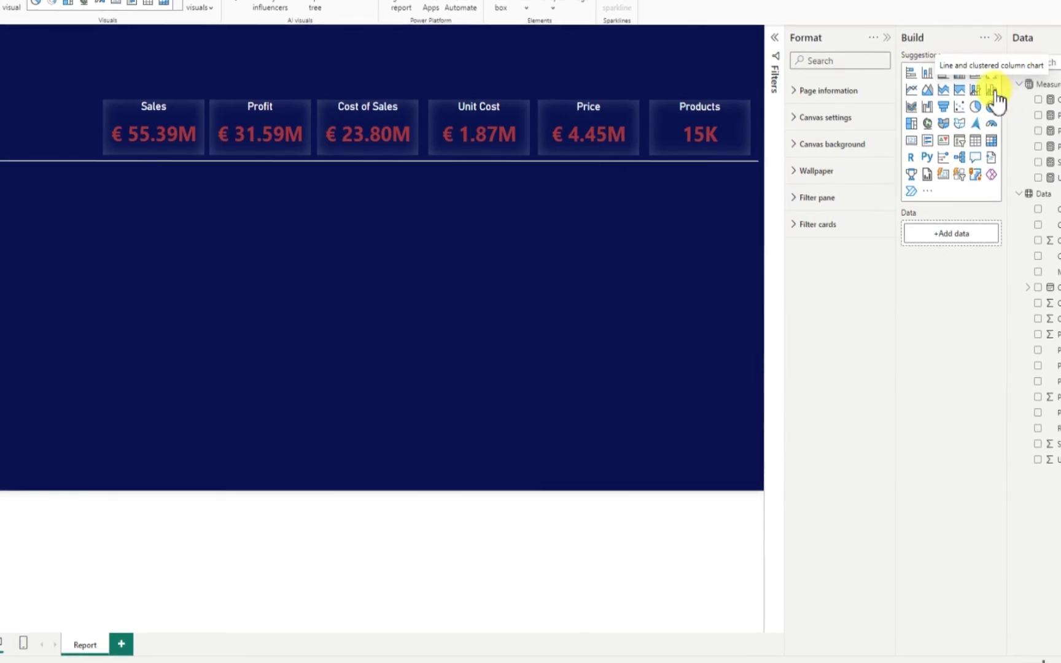
Insert a line and clustered column chart below the divider, about 366 wide and 150 high at horizontal 180, vertical 233
left_click(992, 90)
left_click_drag(764, 301, 157, 243)
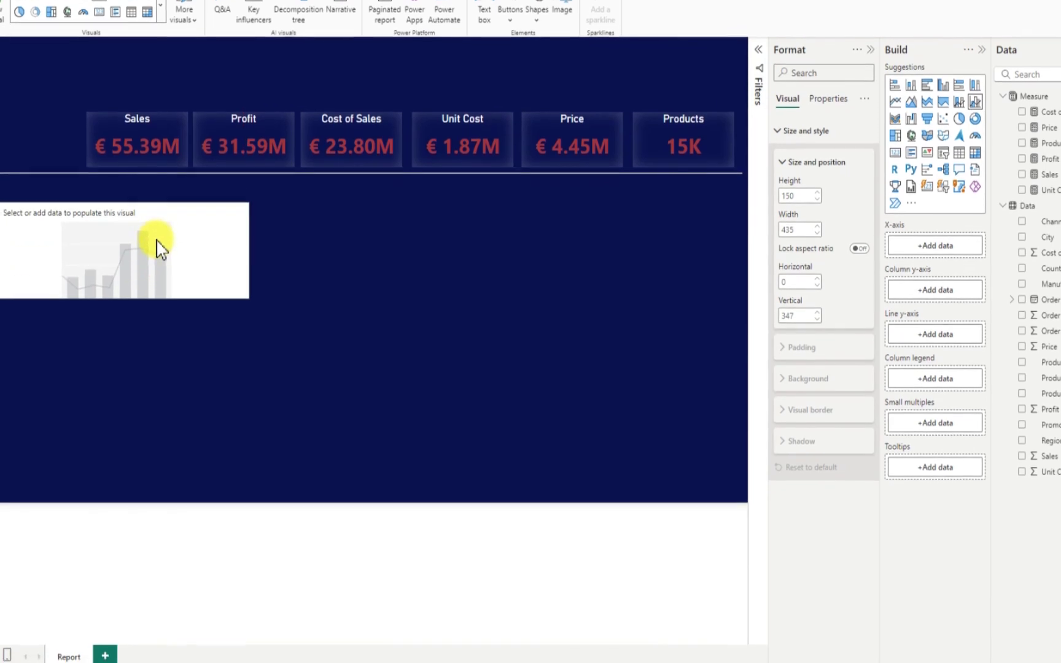
left_click_drag(12, 255, 139, 272)
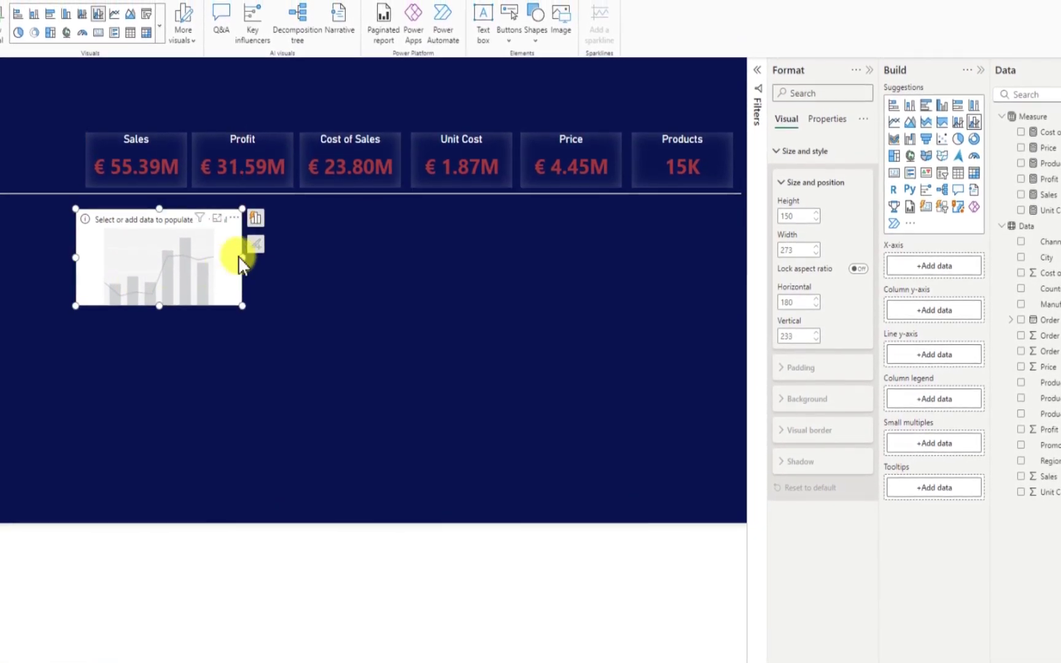
left_click_drag(241, 255, 299, 268)
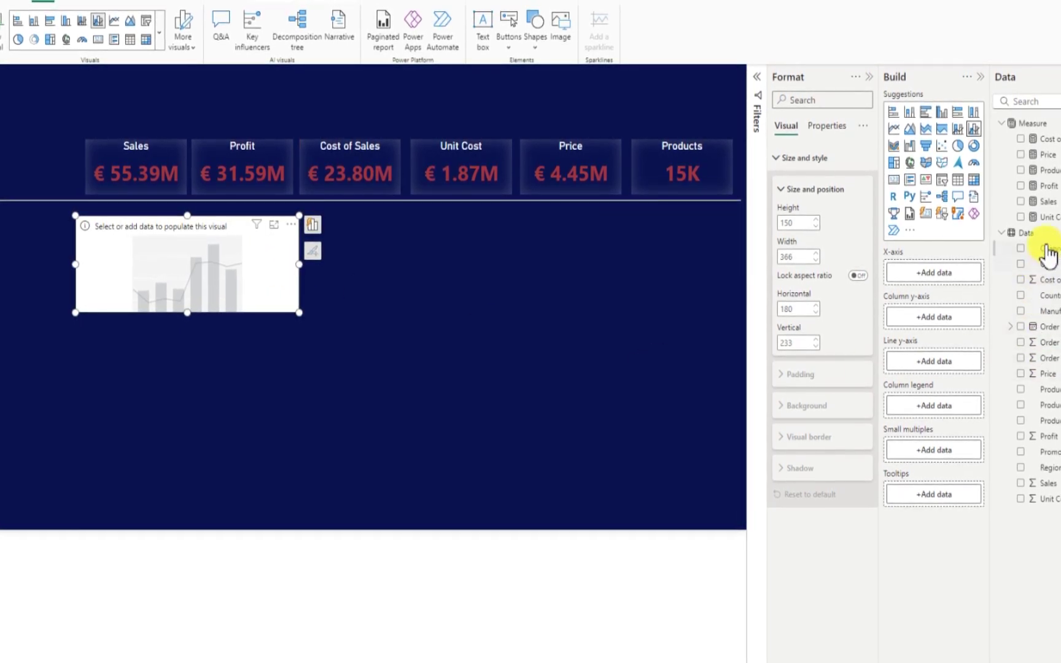
Assign the Order Date month to the chart's X-axis, the Sales measure to the column y-axis and the Profit measure to the line y-axis
left_click(1013, 328)
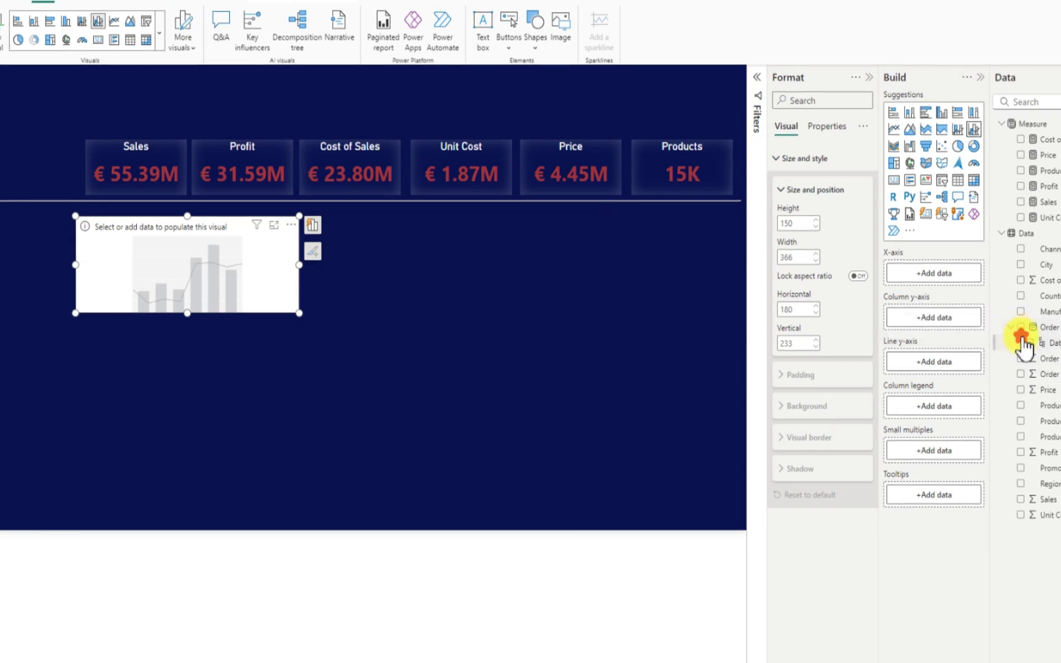
left_click(1021, 342)
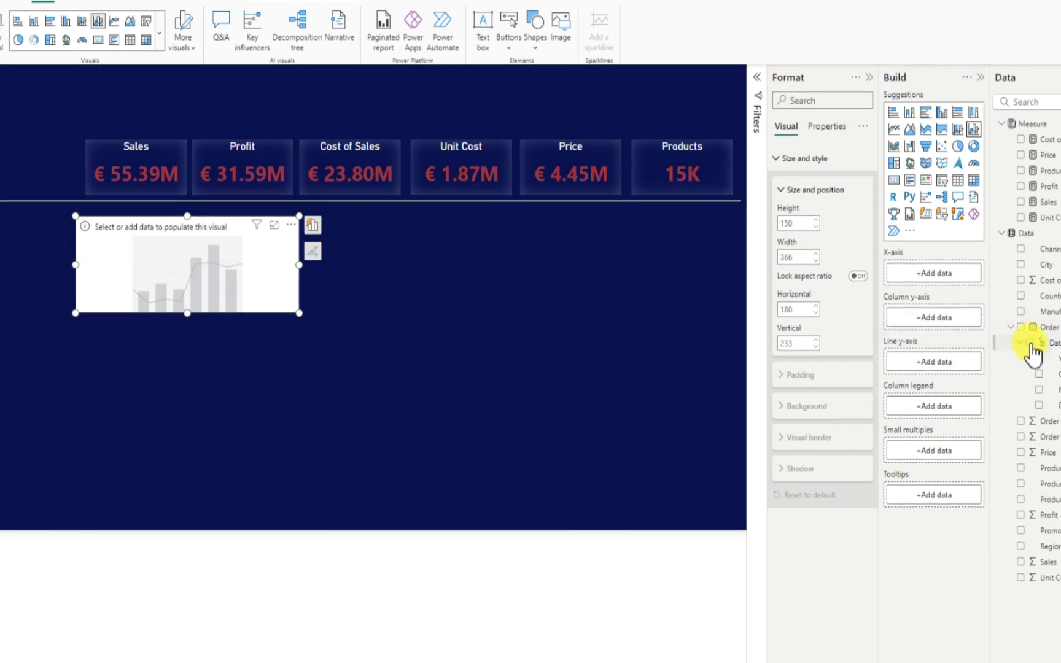
left_click(1038, 391)
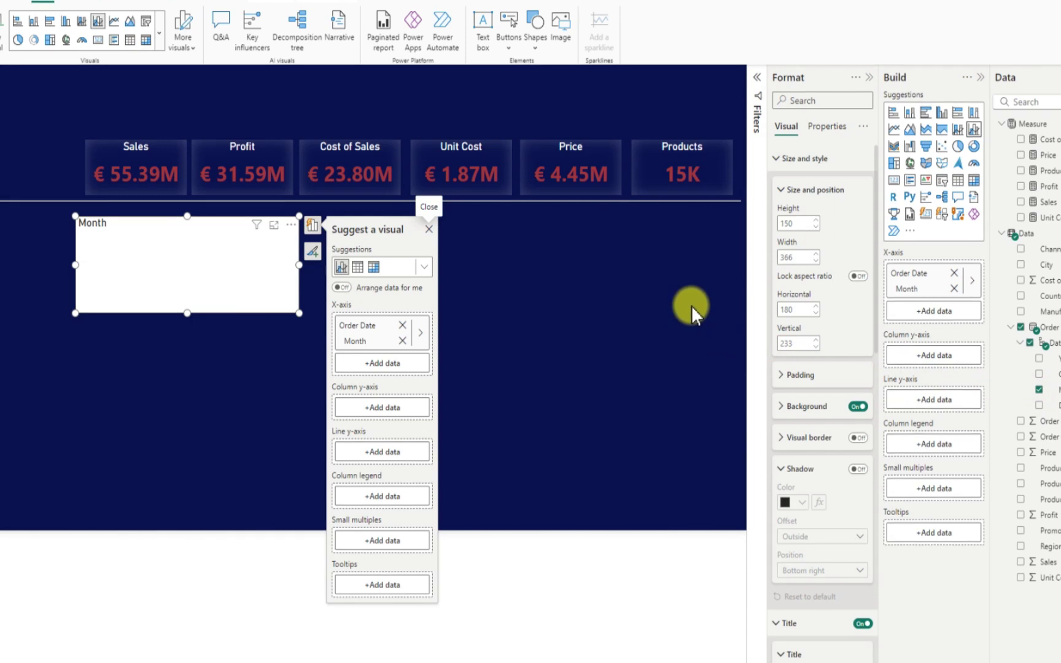
left_click(1021, 202)
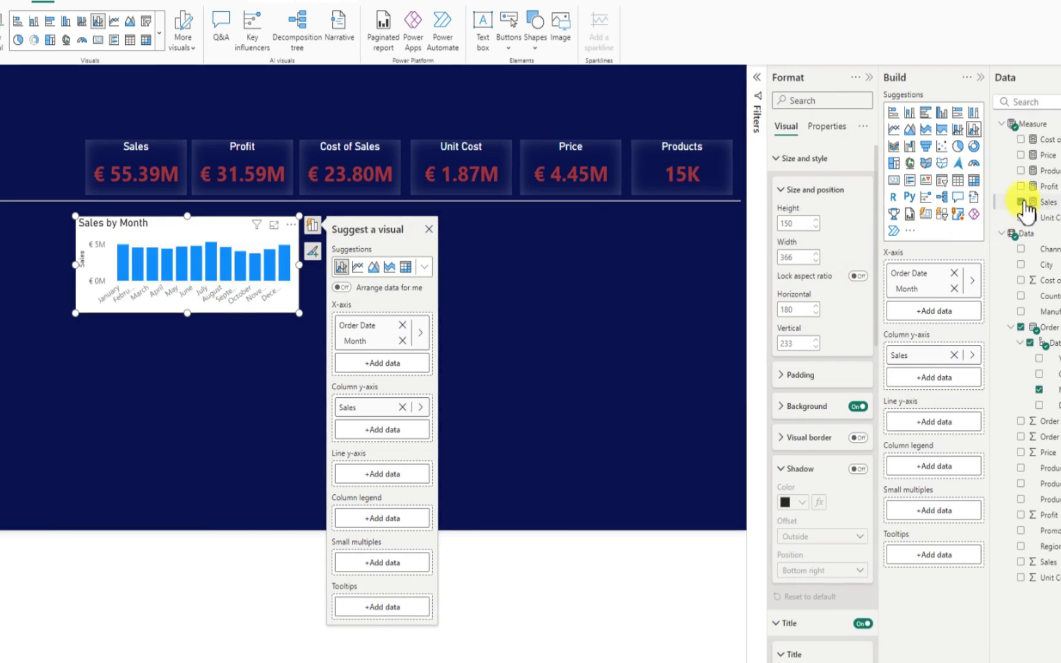
left_click_drag(1047, 277, 955, 423)
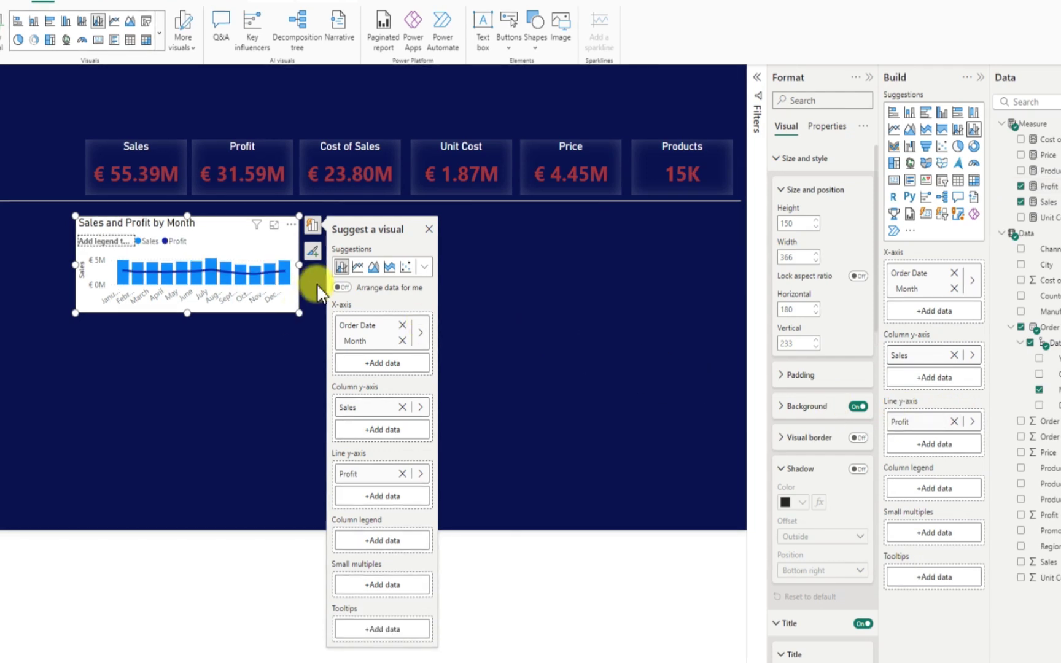
Enlarge the combo chart to about 478 wide and 206 high and place it at about horizontal 196, vertical 231
left_click_drag(298, 264, 357, 265)
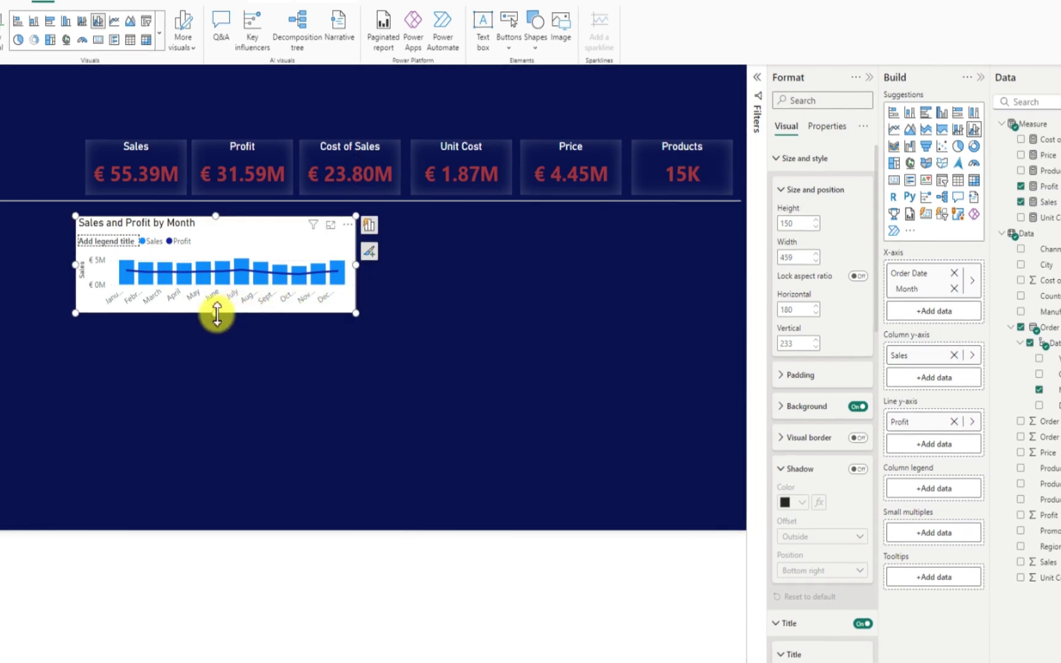
left_click_drag(217, 314, 214, 331)
left_click_drag(173, 277, 185, 278)
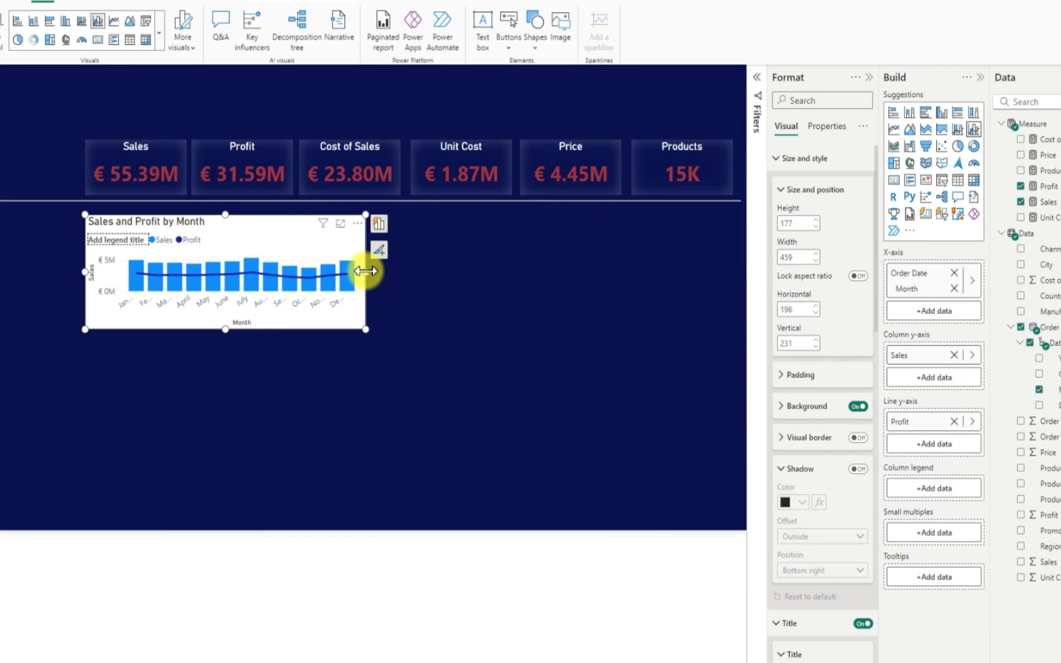
left_click_drag(363, 271, 377, 272)
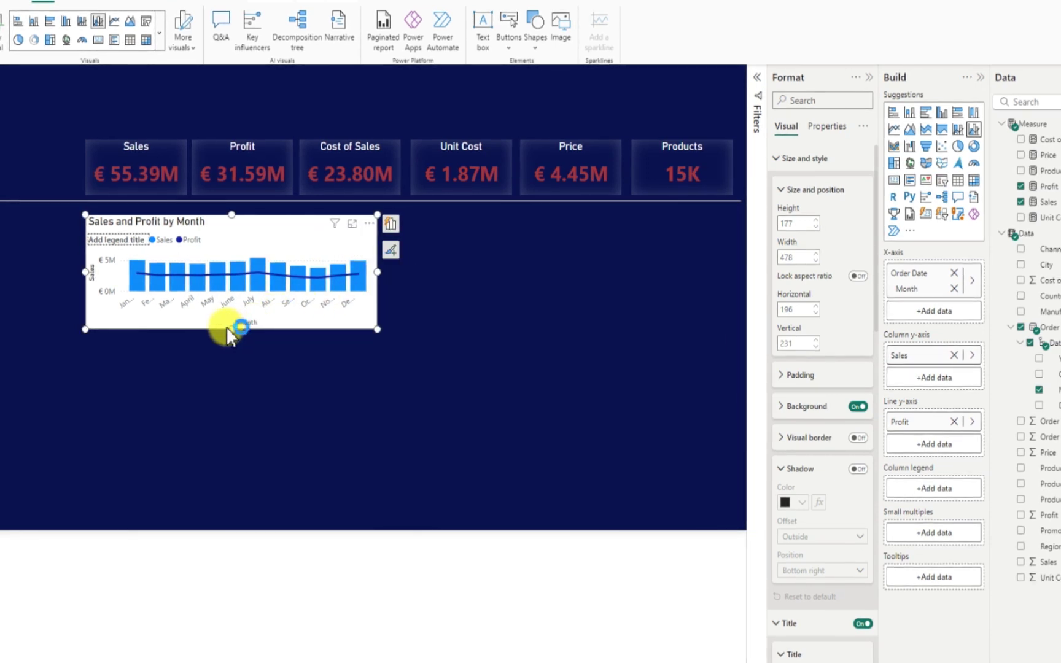
left_click_drag(227, 326, 231, 348)
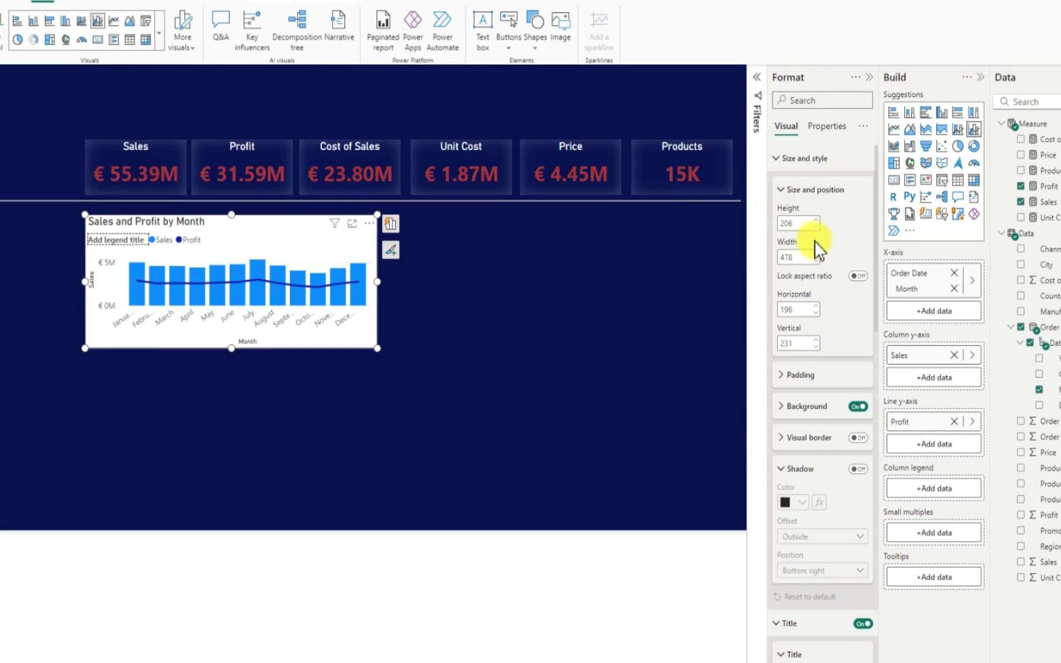
Turn off the combo chart's background and turn on its shadow in the medium light grey of the white theme shades
left_click(858, 407)
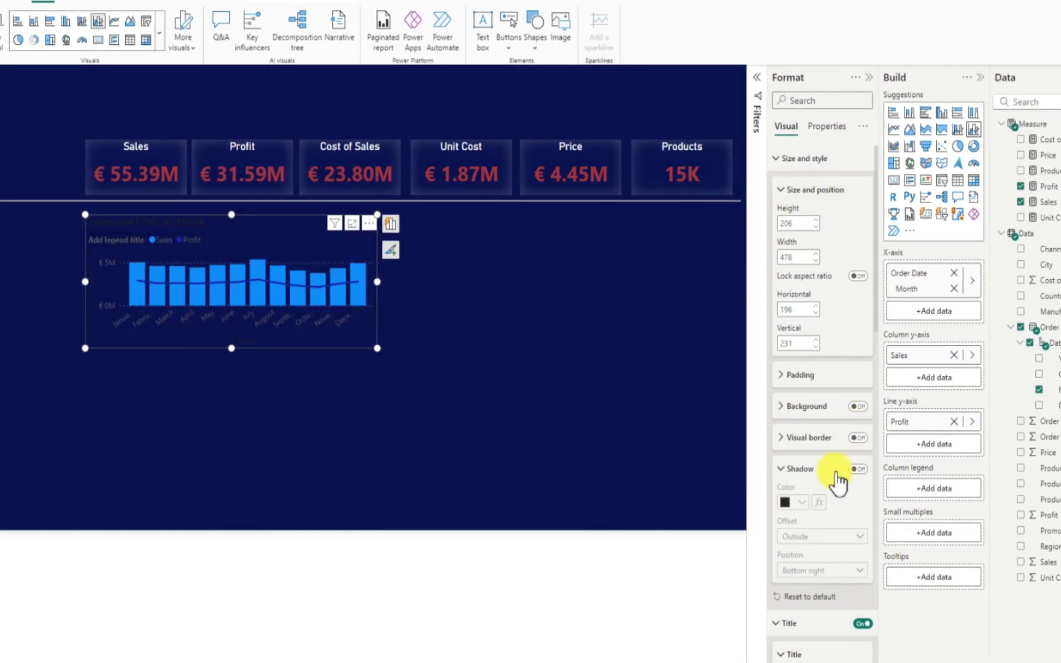
scroll(826, 510, "down", 3)
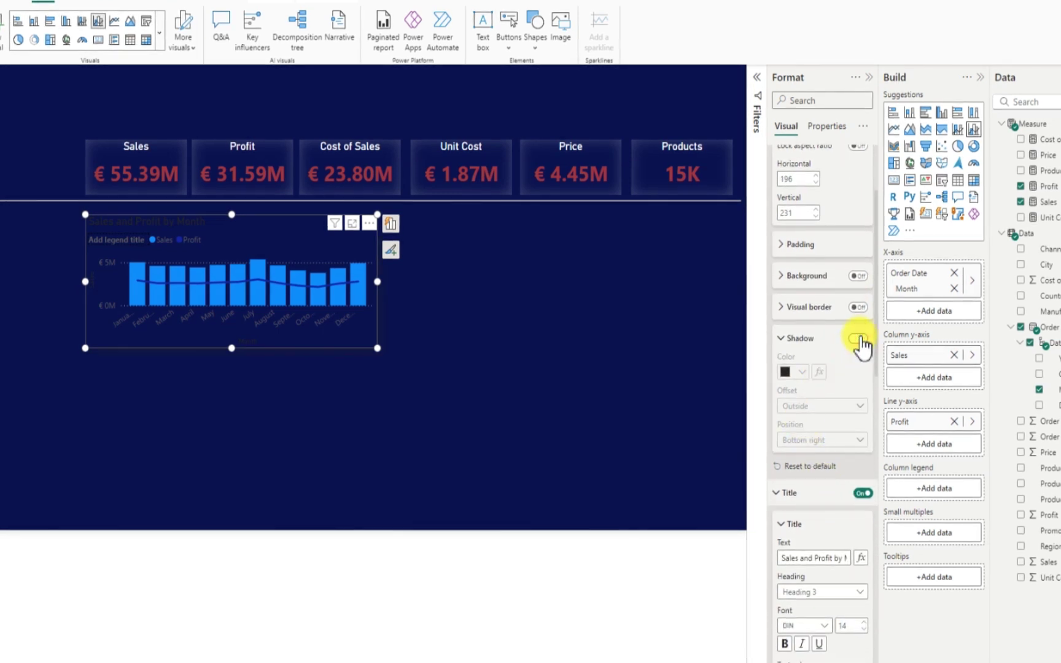
left_click(858, 339)
left_click(802, 371)
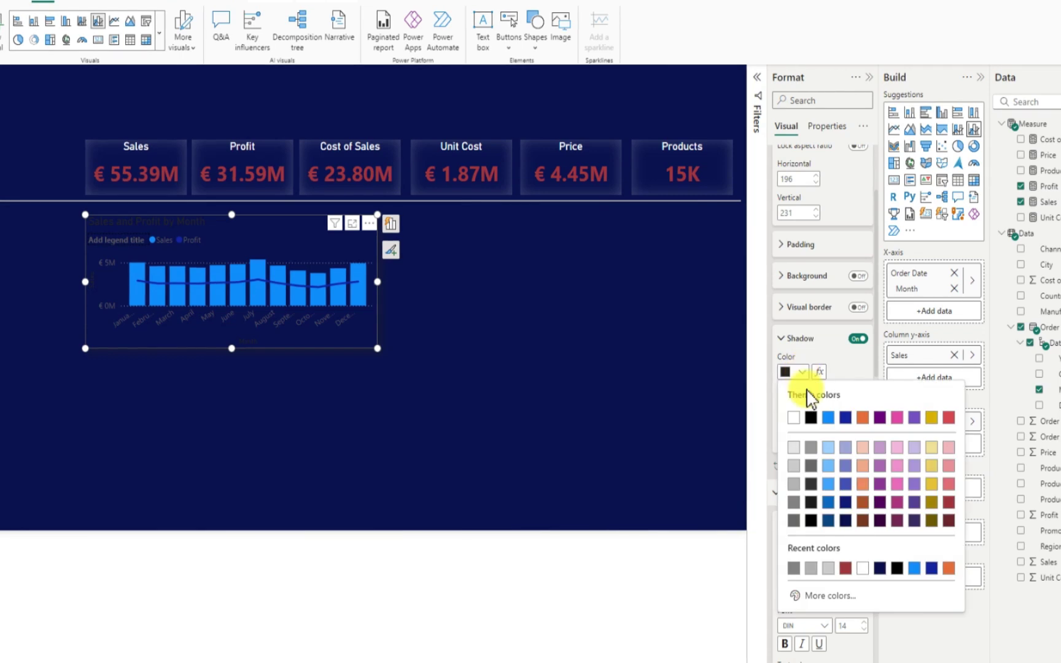
left_click(794, 485)
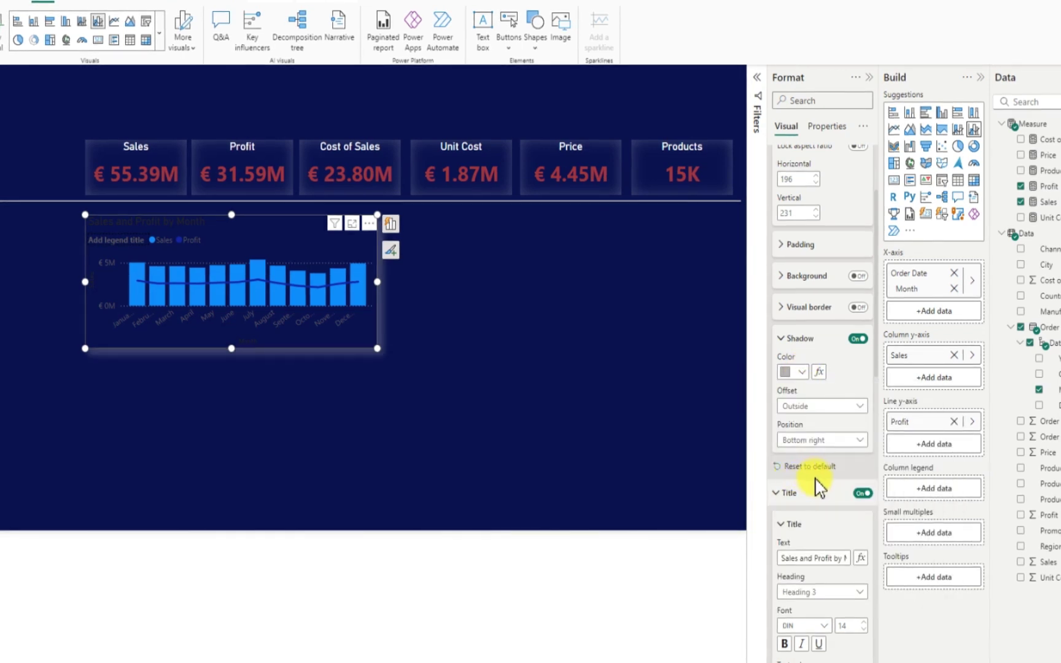
Set the combo chart's shadow to an inside offset with the Center position
scroll(816, 488, "down", 3)
scroll(810, 488, "up", 2)
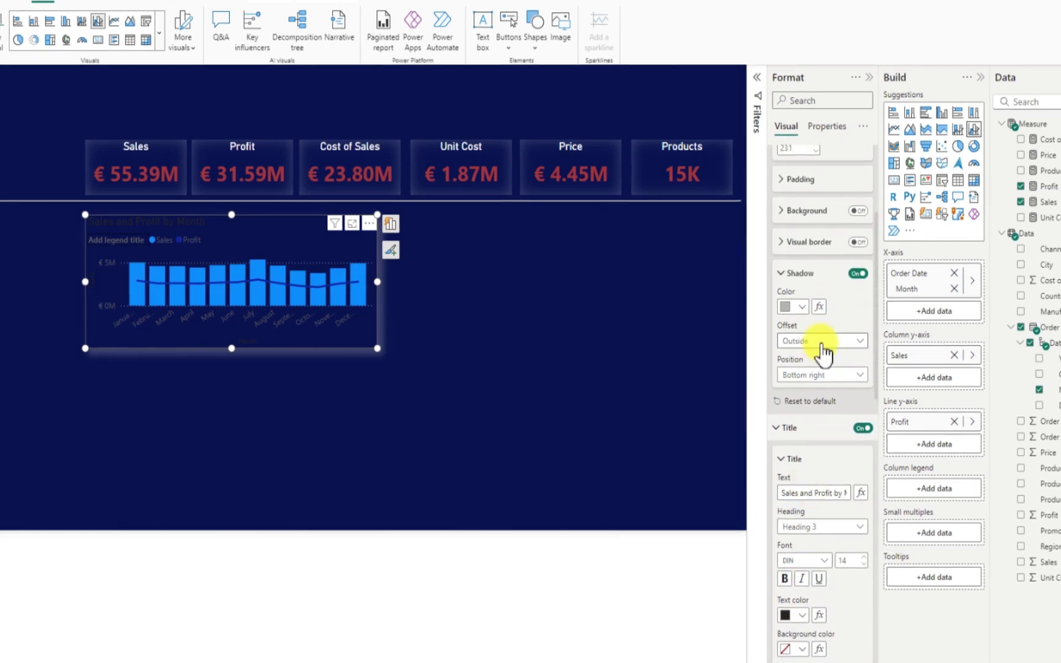
left_click(822, 344)
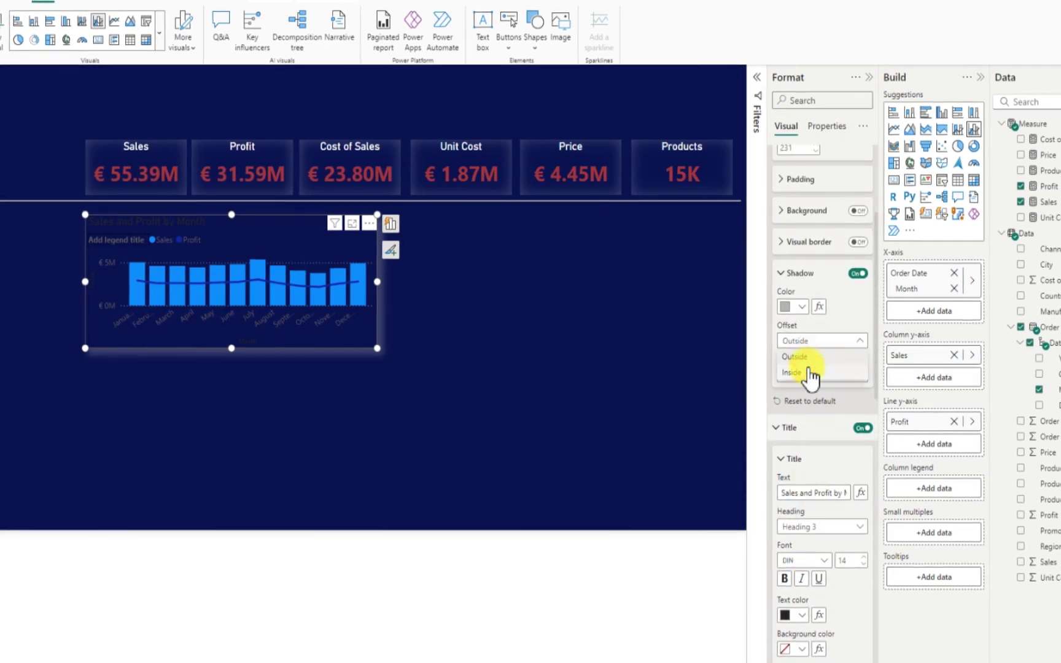
left_click(809, 370)
left_click(817, 375)
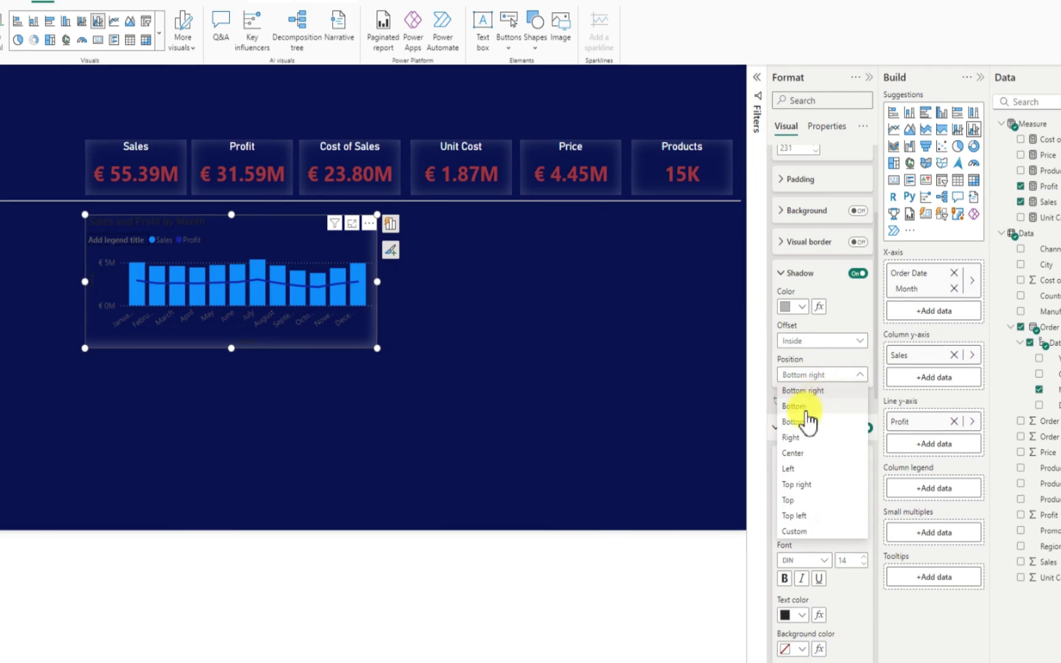
left_click(800, 453)
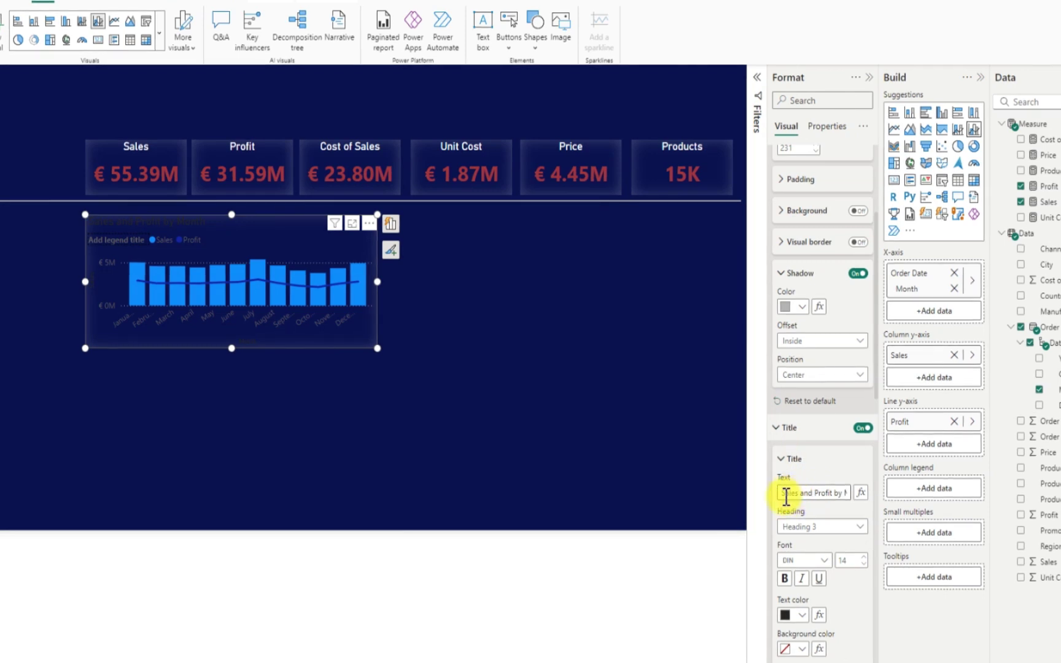
Centre the combo chart's title, Sales and Profit by Month, and set its text color to white
left_click_drag(785, 493, 846, 493)
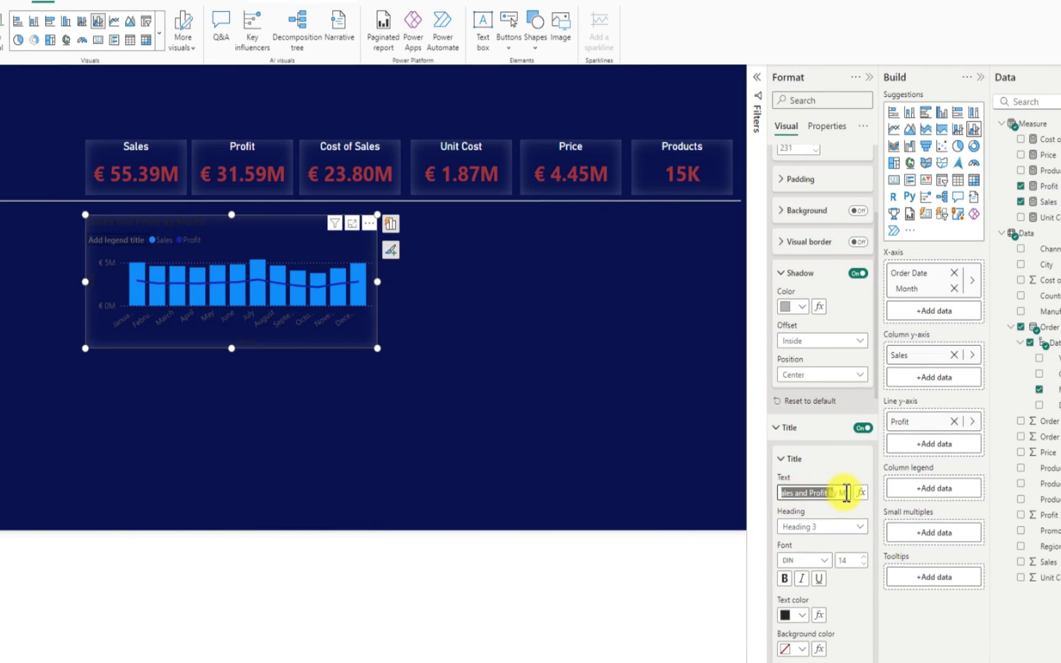
left_click(817, 493)
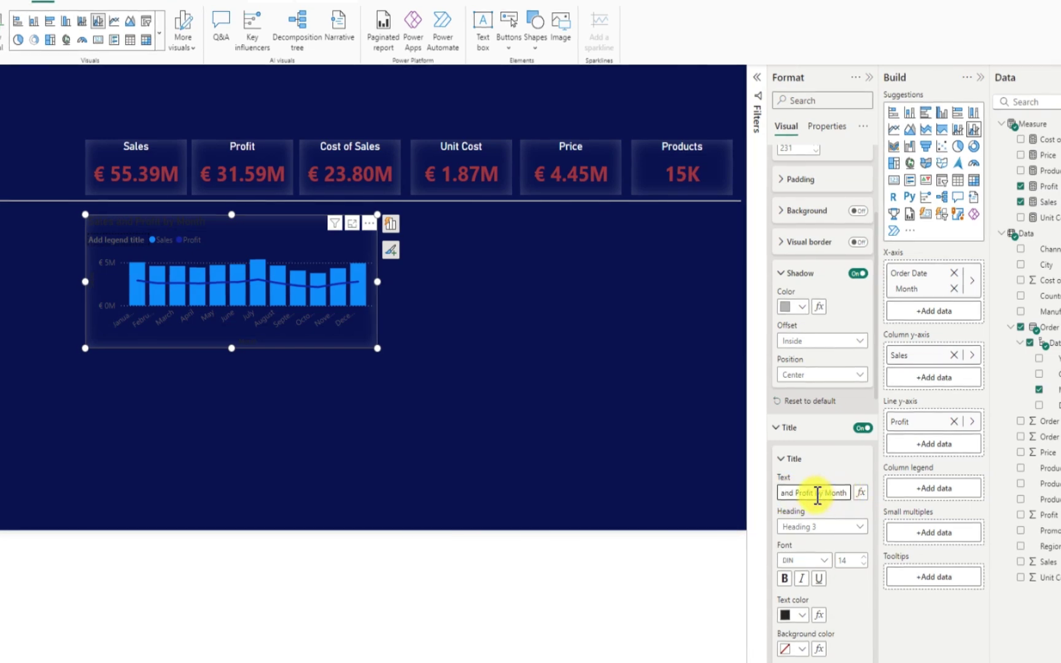
left_click_drag(788, 492, 819, 493)
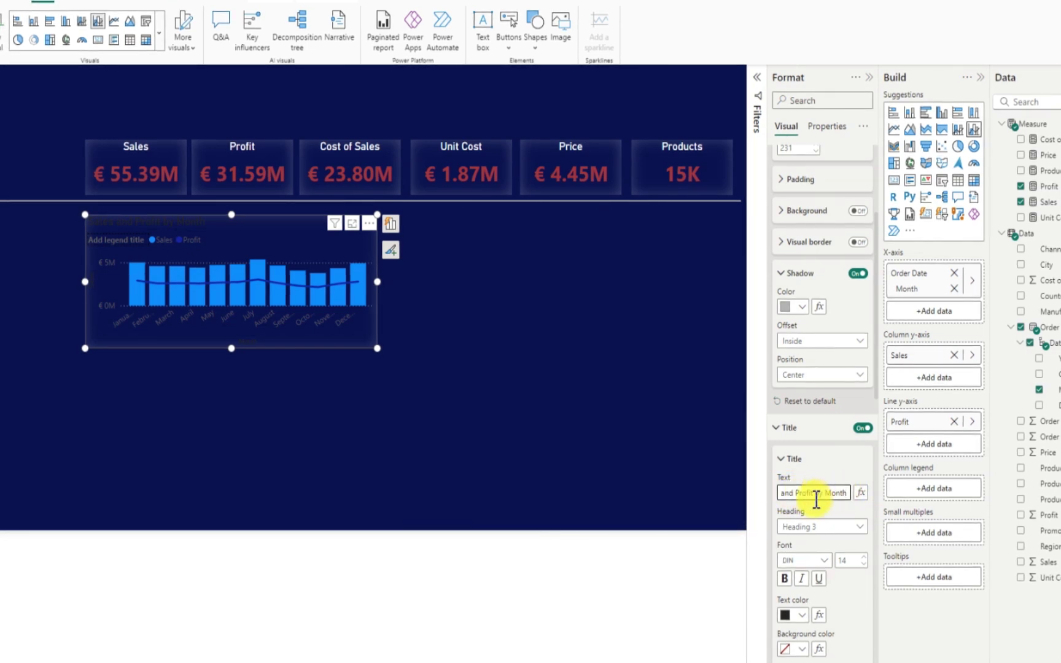
scroll(805, 577, "down", 3)
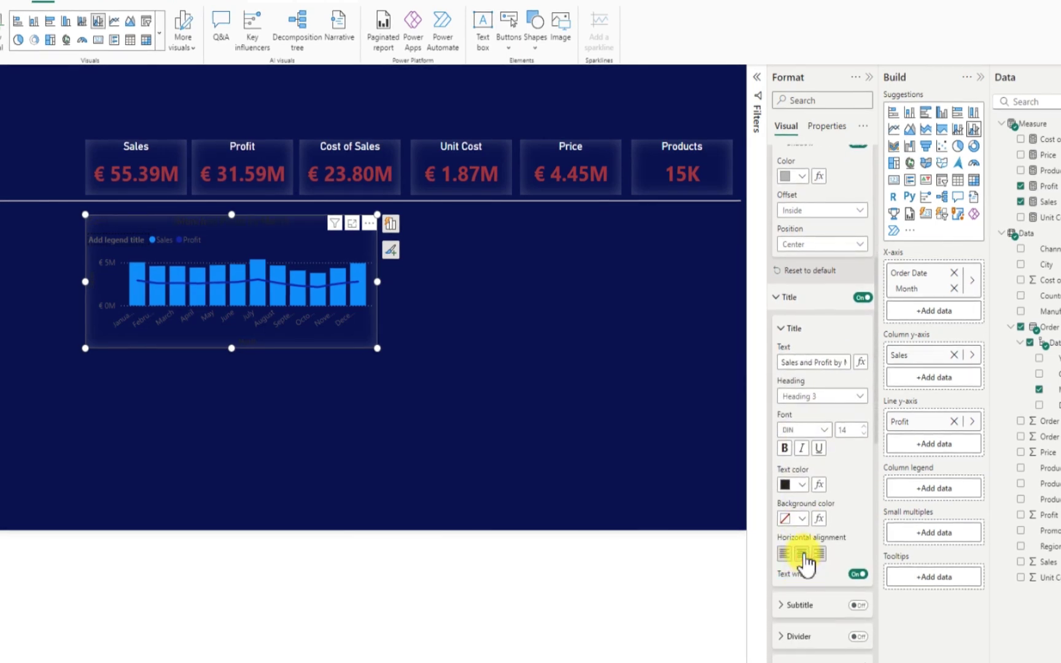
left_click(802, 486)
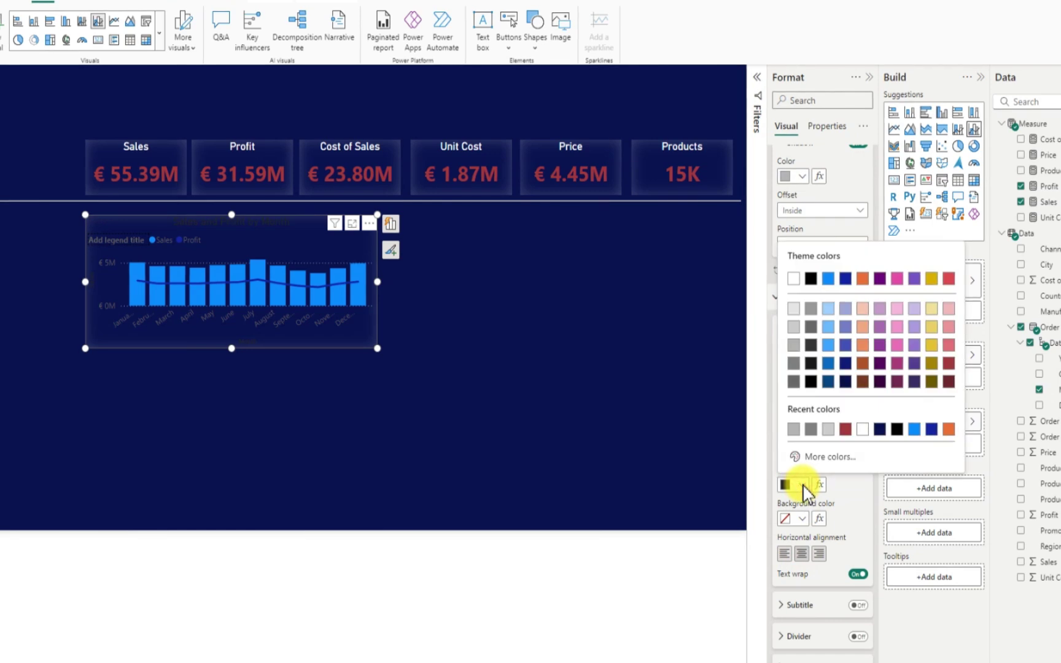
left_click(797, 280)
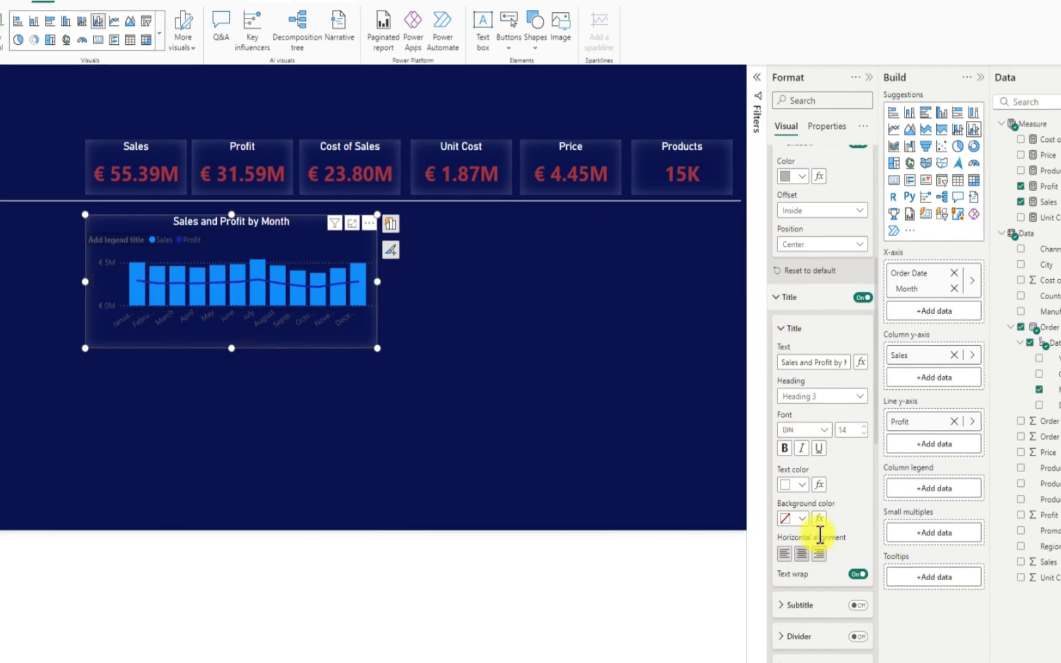
Turn off the combo chart's legend and set the color of its X-axis month labels to white
scroll(817, 533, "down", 5)
scroll(793, 500, "down", 4)
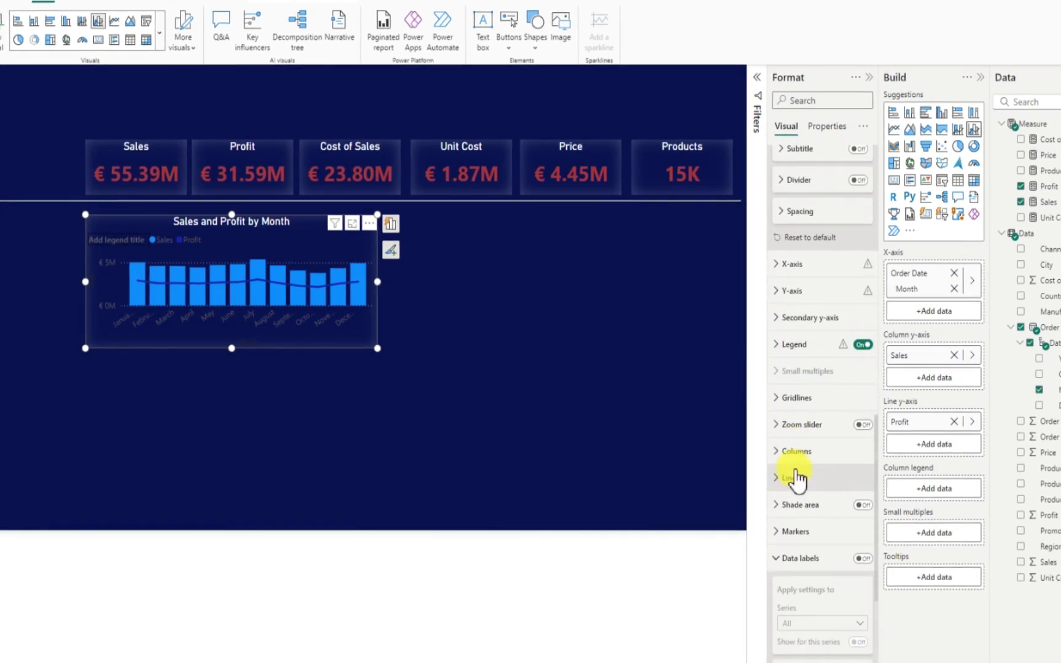
left_click(863, 345)
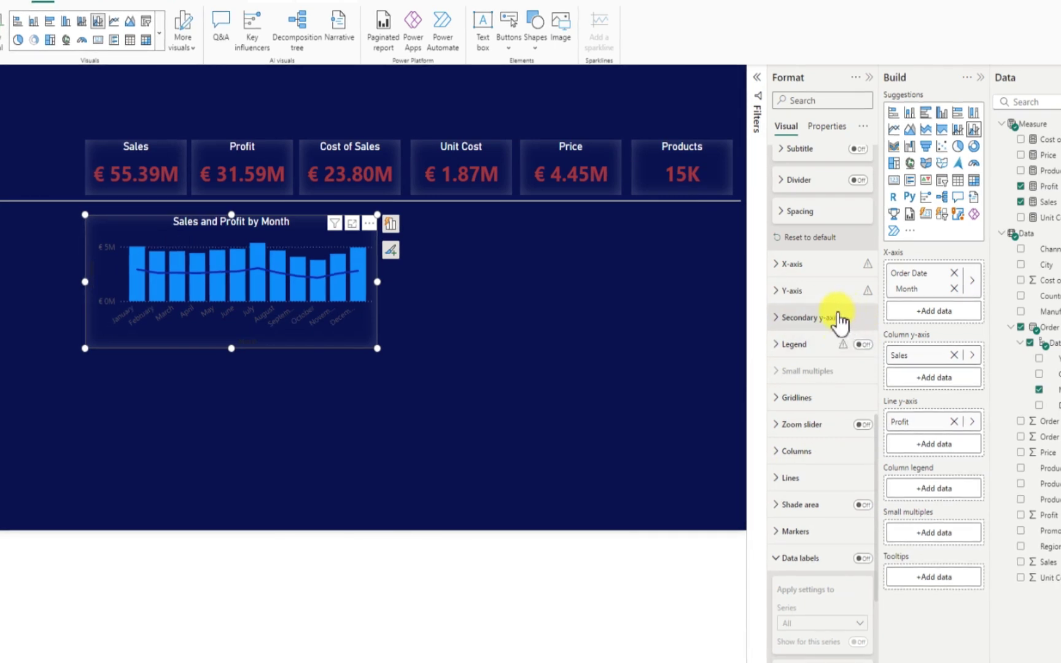
left_click(778, 265)
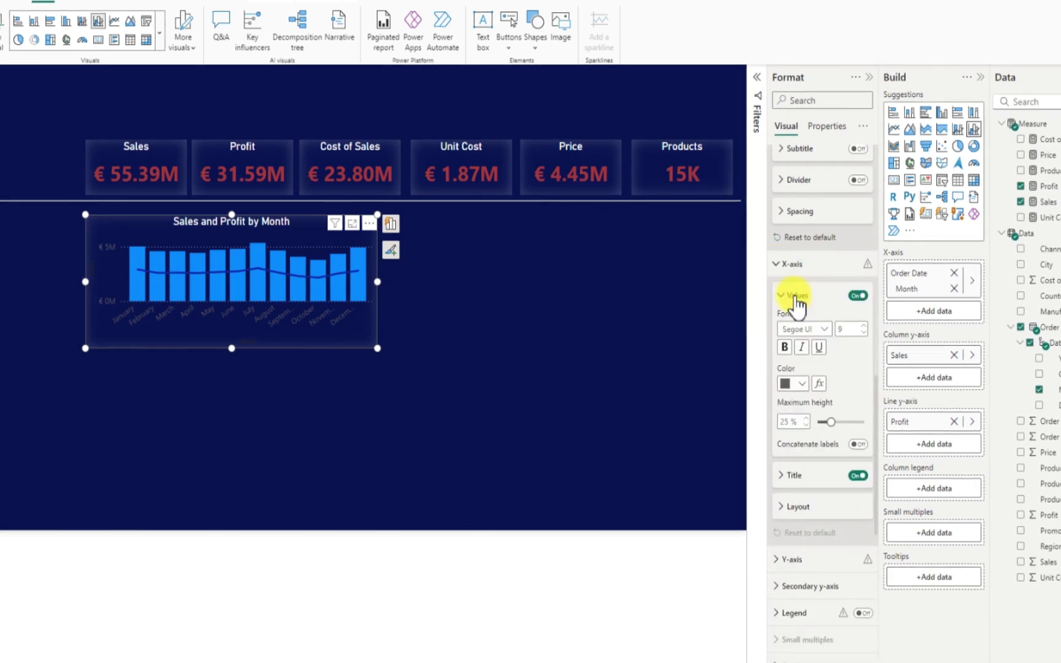
left_click(802, 383)
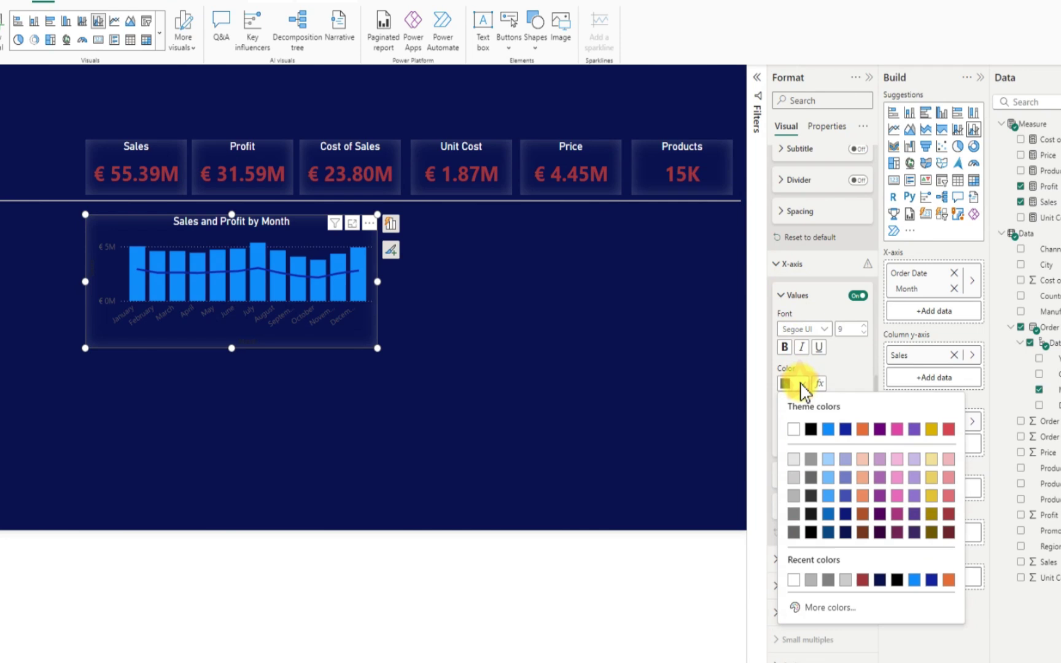
left_click(793, 430)
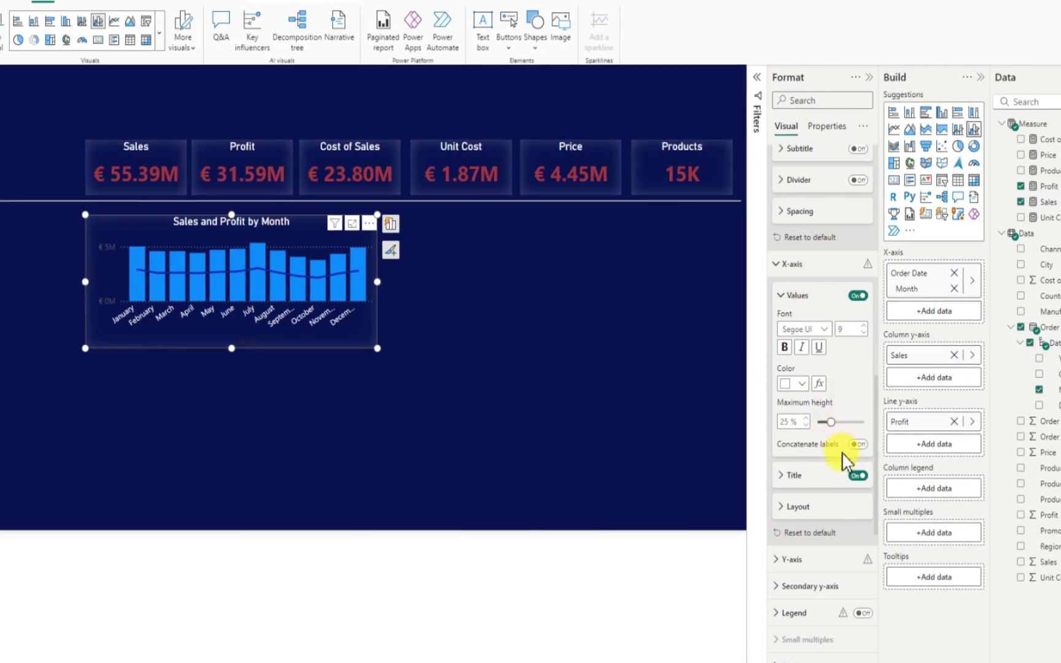
Turn off the X-axis title and the Y-axis values and title on the Sales and Profit by Month chart
left_click(859, 477)
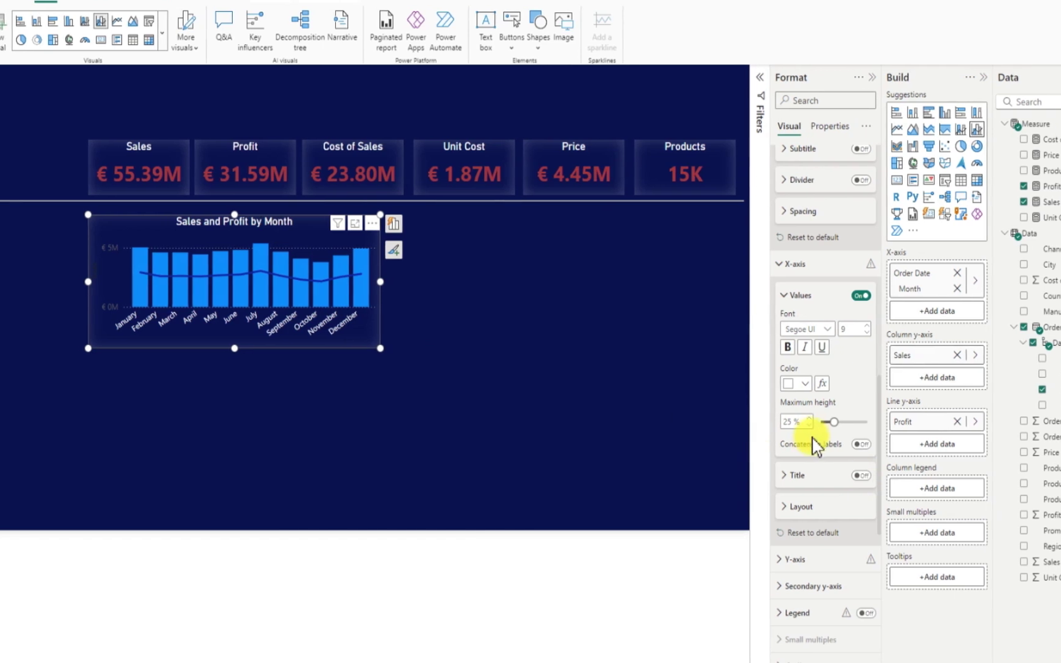
scroll(808, 441, "down", 2)
scroll(820, 445, "down", 5)
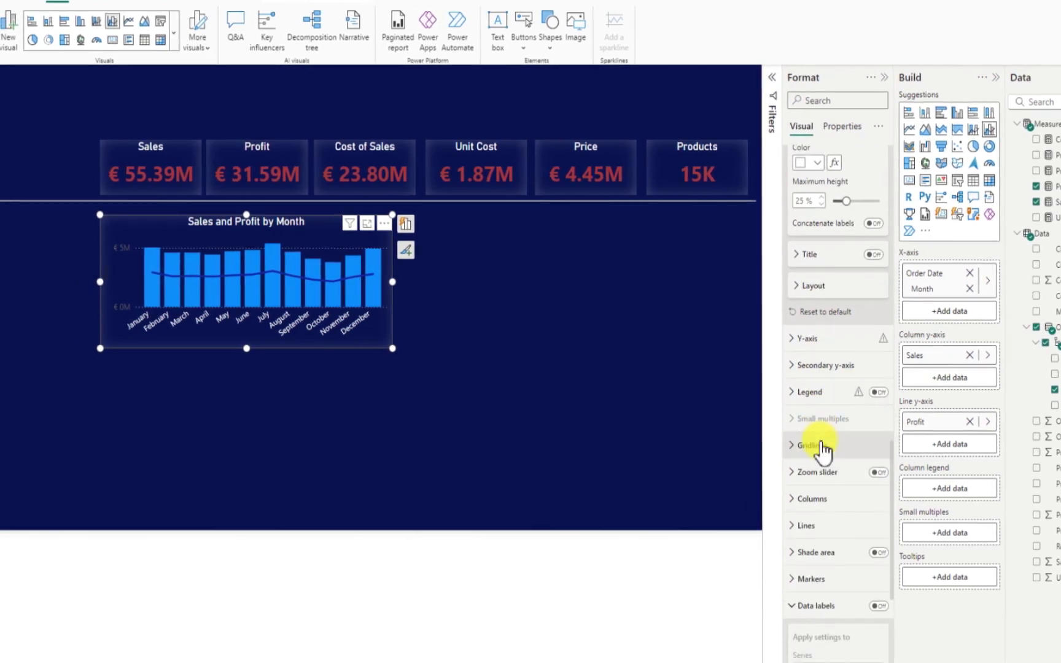
left_click(789, 299)
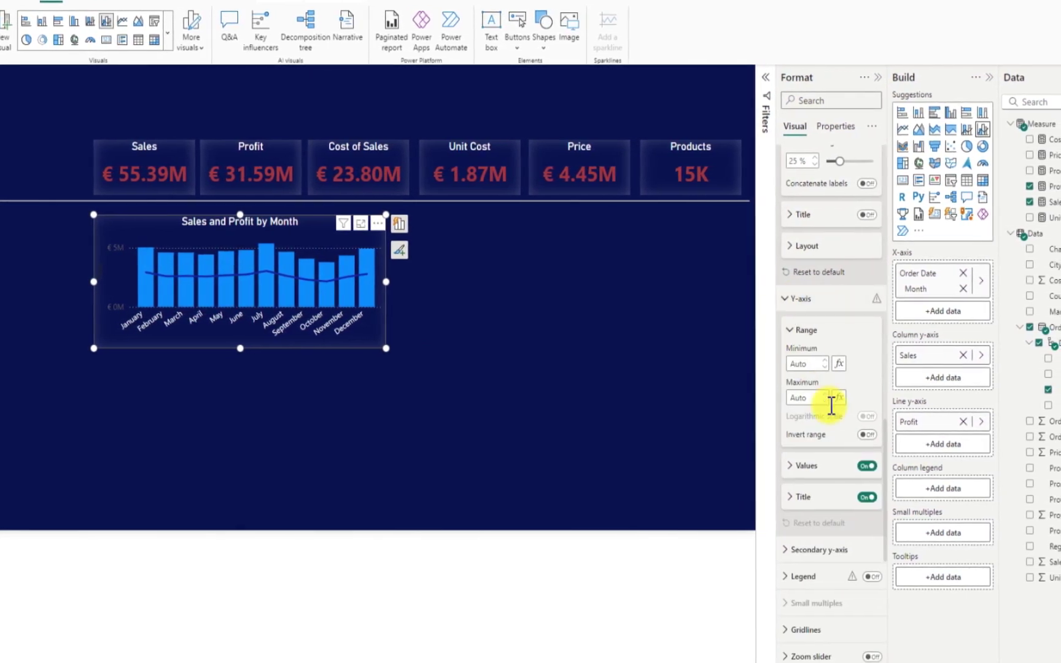
left_click(862, 468)
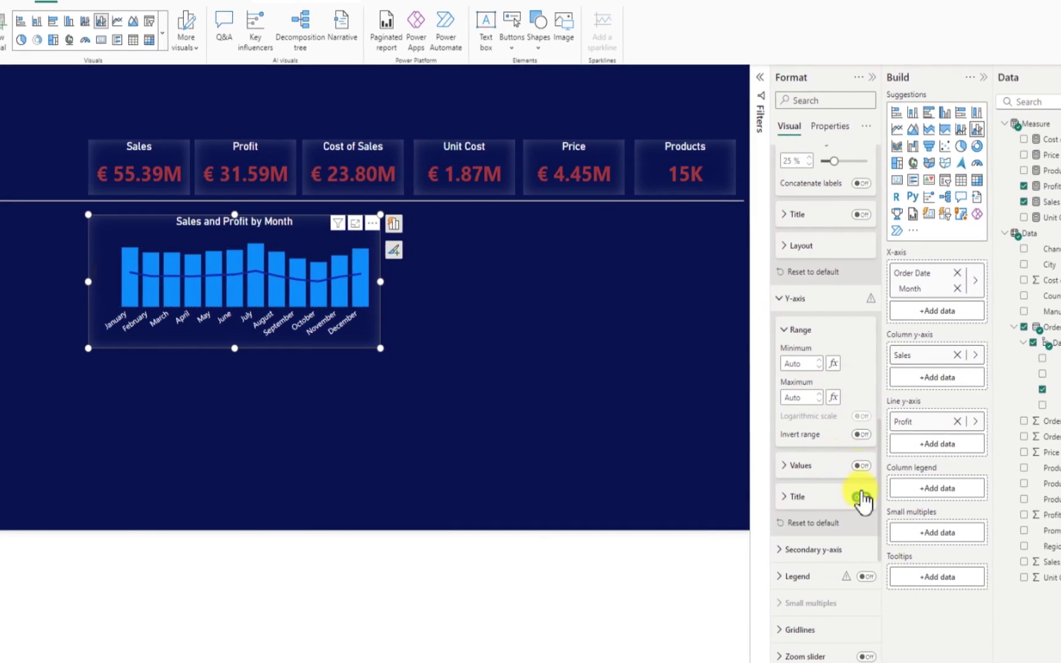
left_click(859, 497)
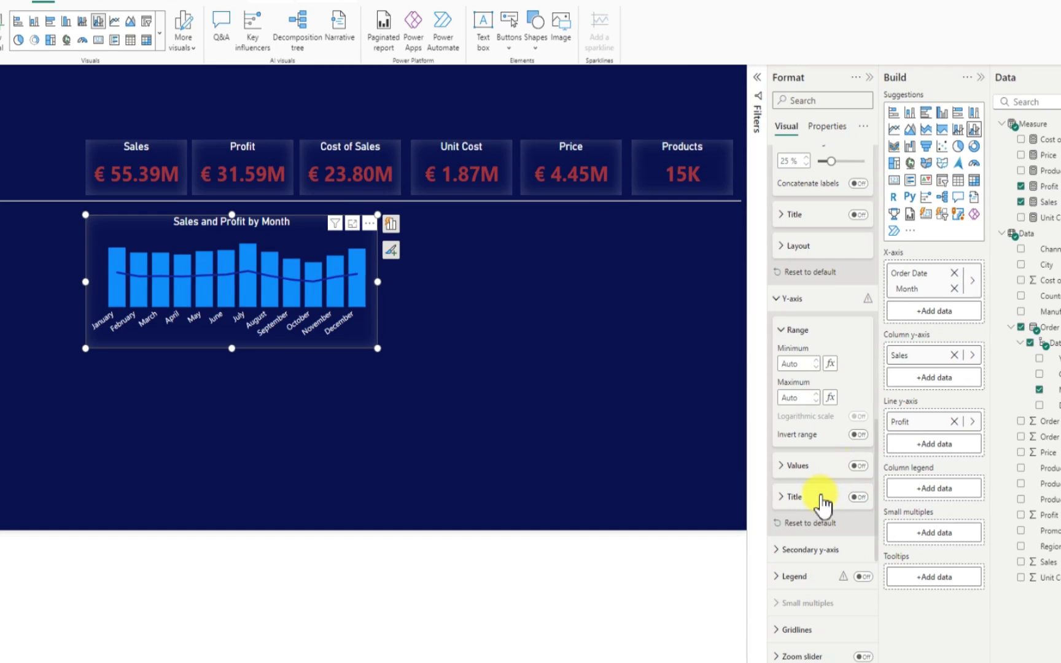
Turn on the chart's data labels for all series and turn off their background
scroll(822, 505, "down", 8)
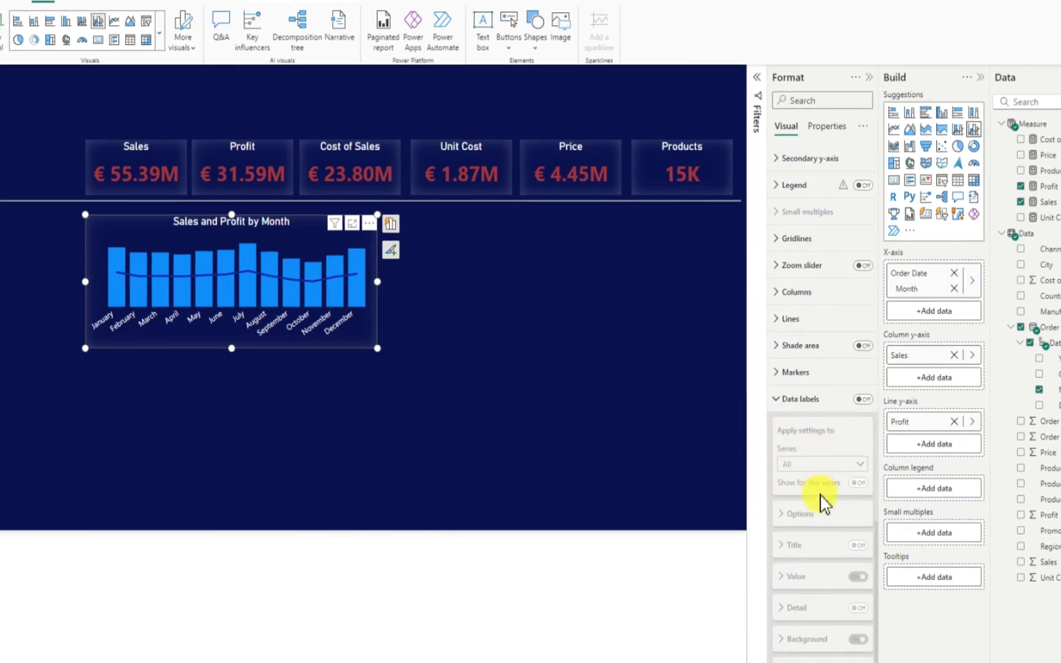
left_click(862, 400)
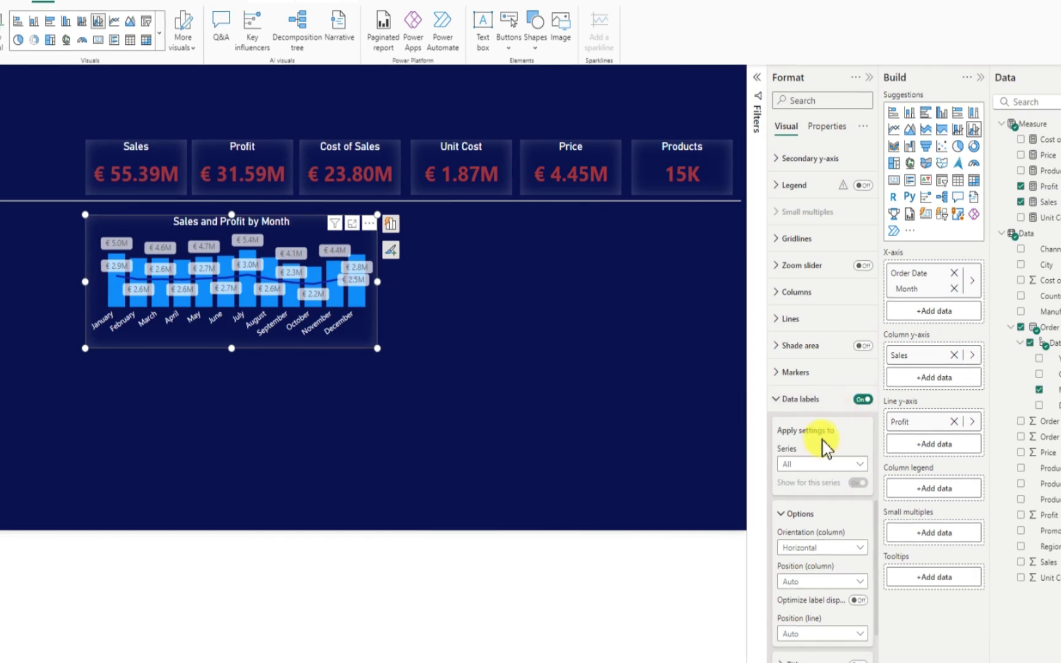
scroll(820, 473, "down", 3)
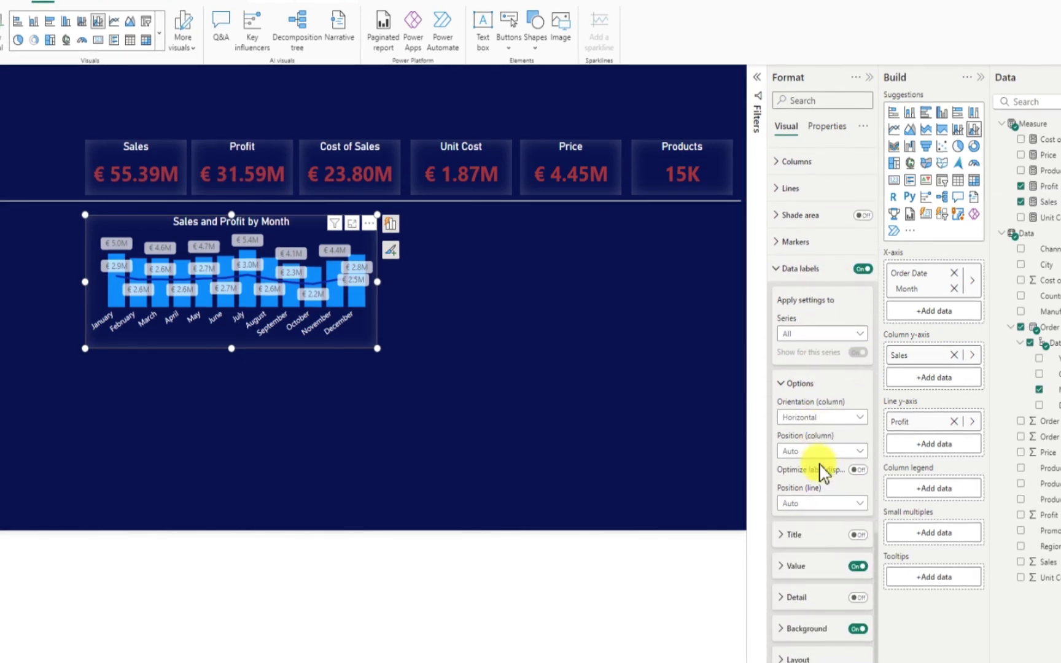
scroll(823, 473, "down", 2)
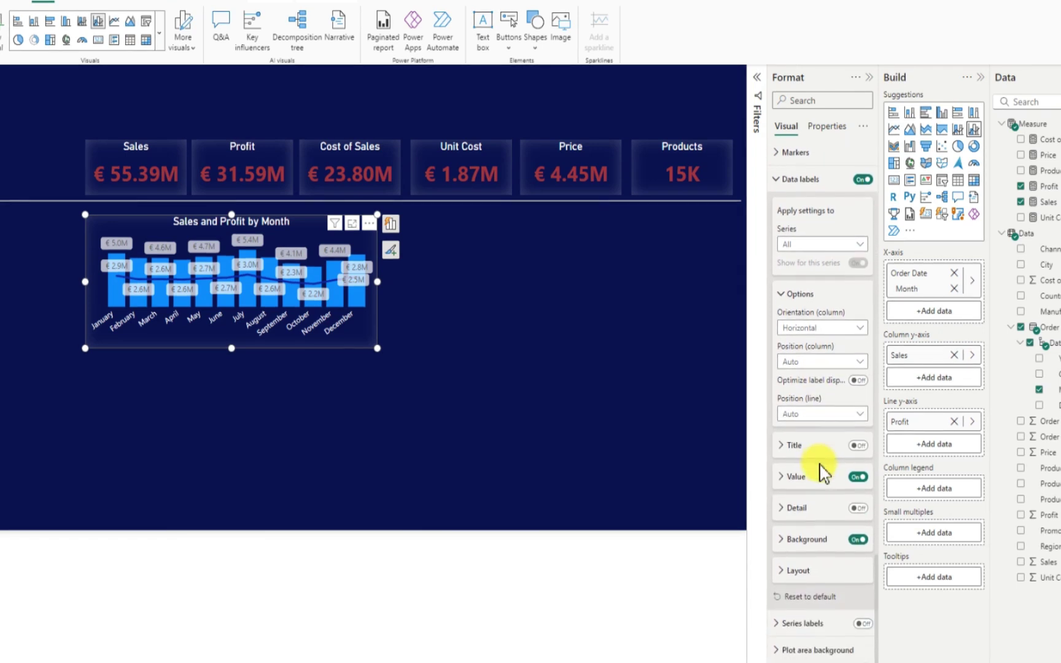
left_click(859, 540)
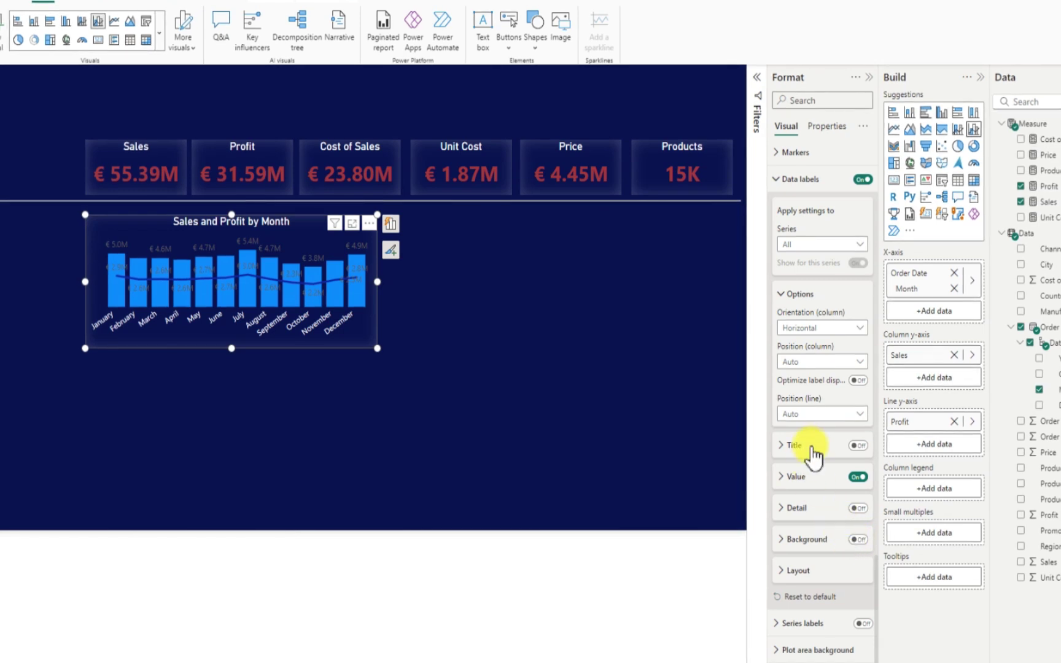
Try the Inside end and Outside end positions for the chart's column data labels
scroll(820, 411, "up", 2)
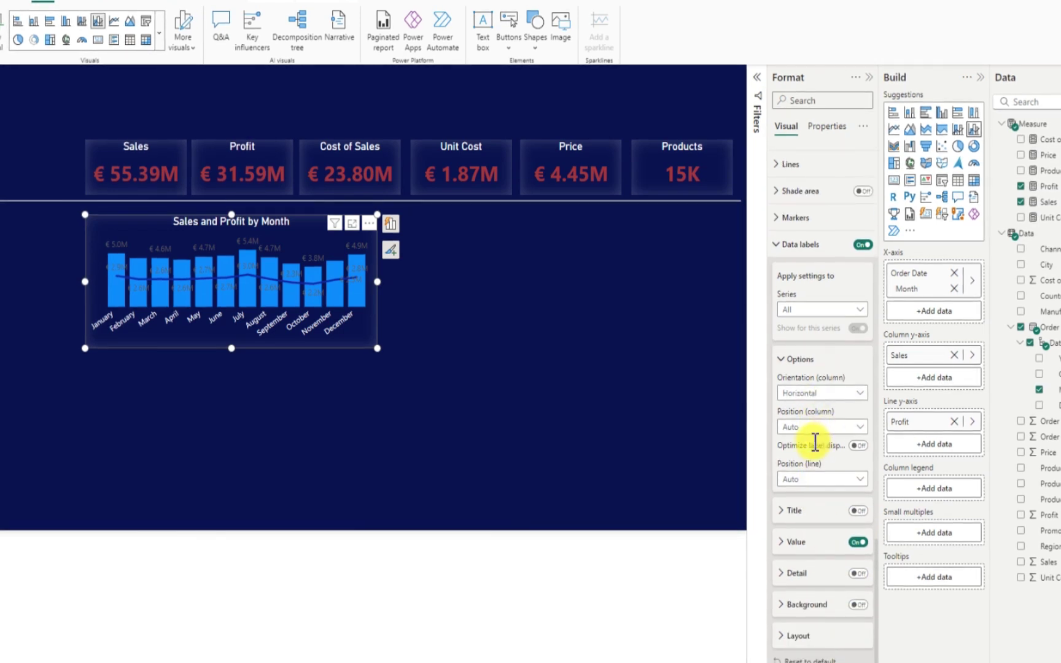
left_click(859, 425)
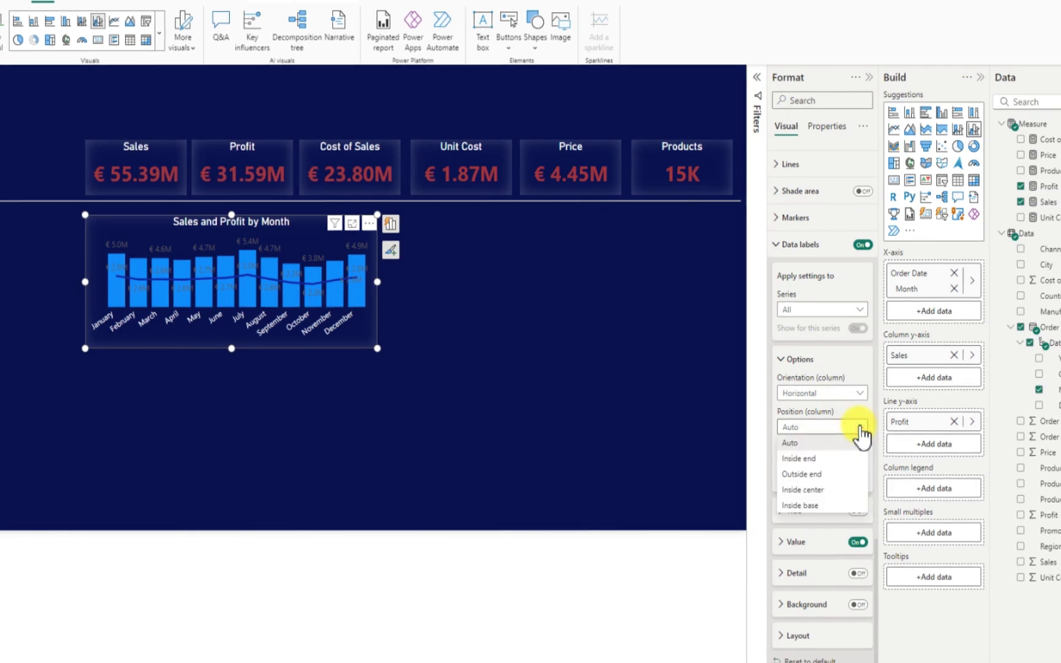
left_click(813, 455)
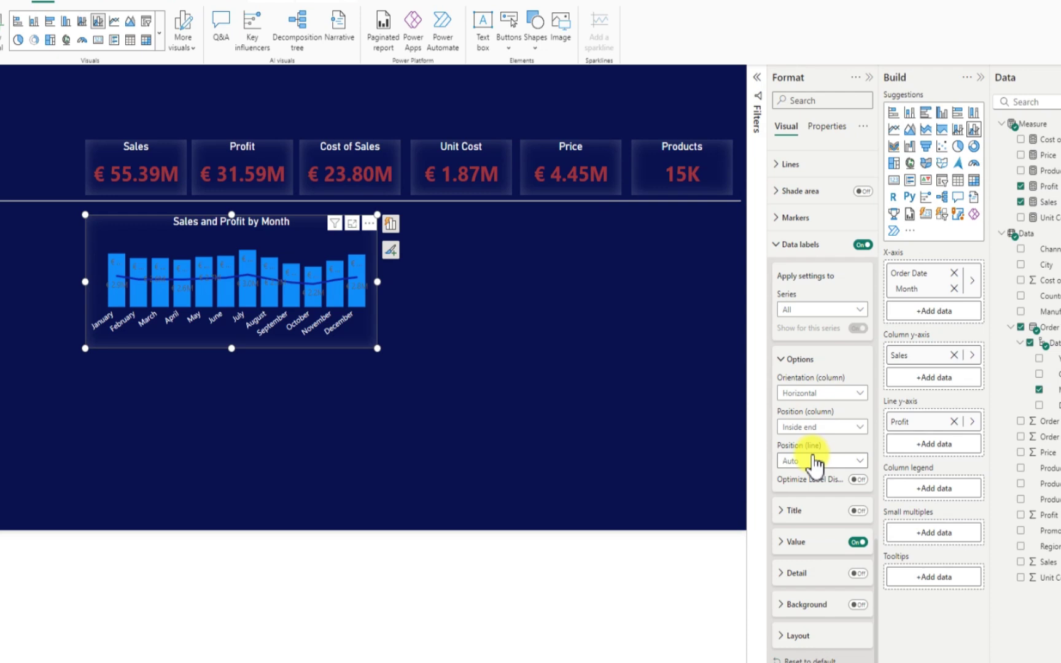
left_click(859, 426)
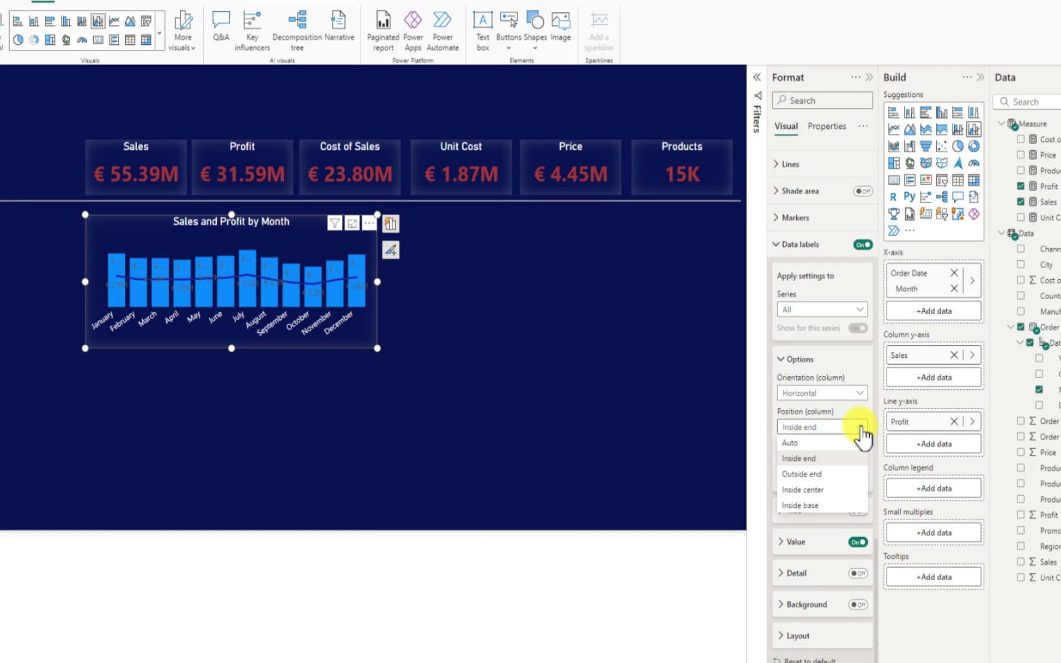
left_click(818, 473)
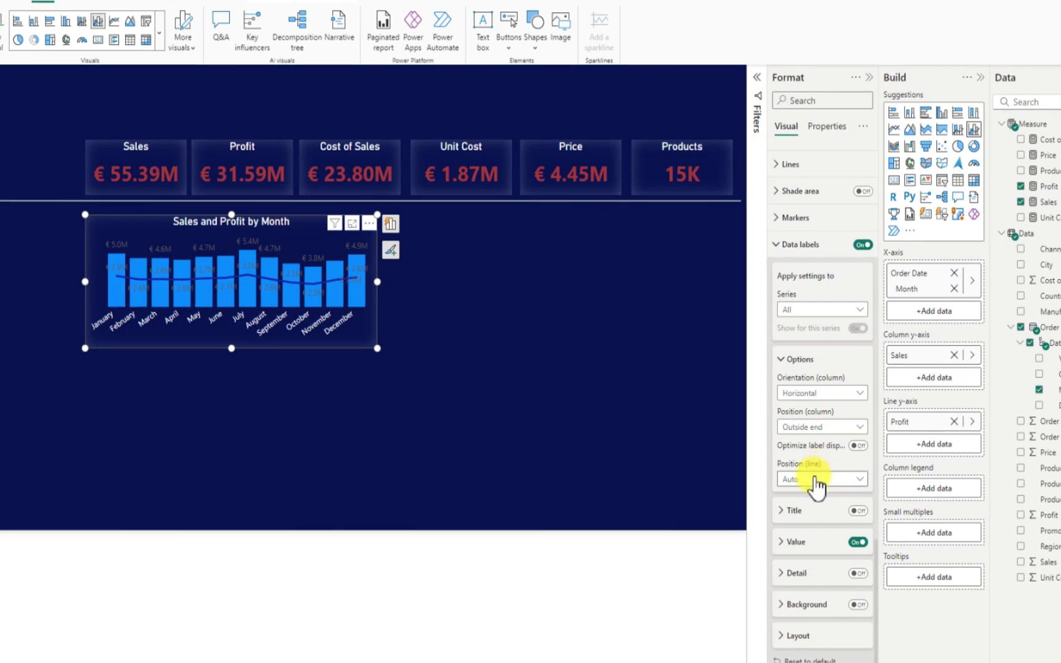
Set the data label position to Above for the line and Auto for the columns
left_click(831, 486)
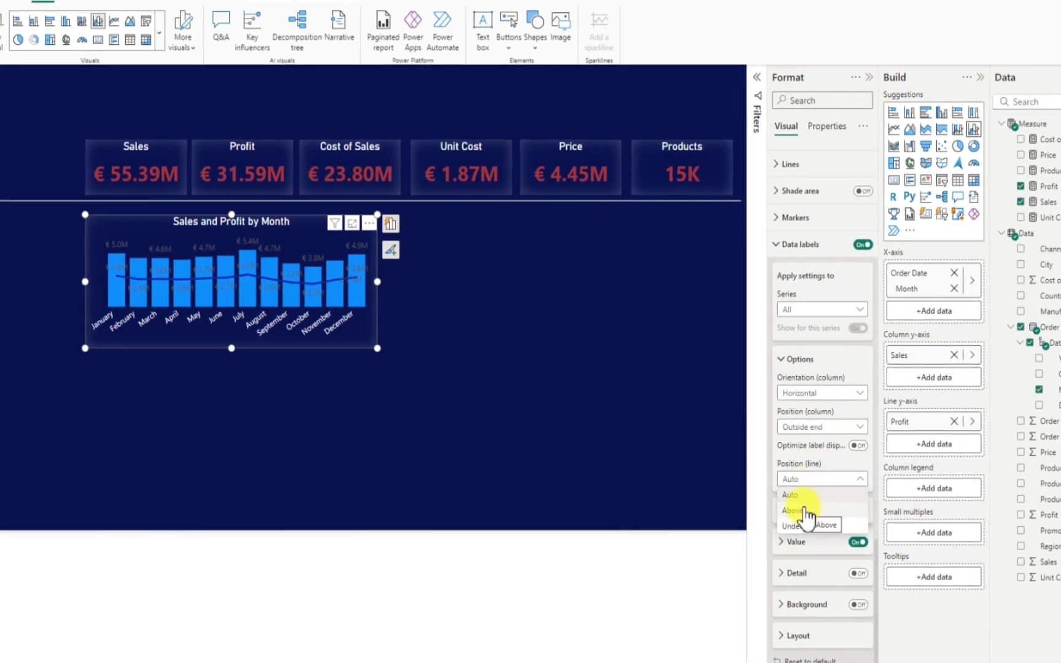
left_click(803, 509)
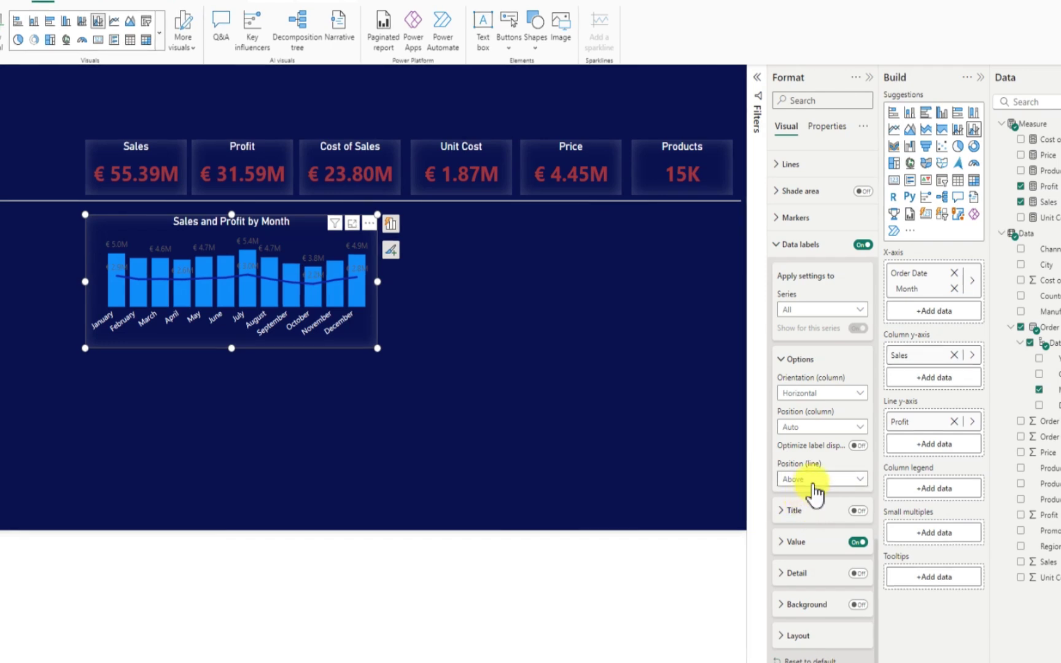
Set the data label values to font size 8 and colour them white
left_click(779, 542)
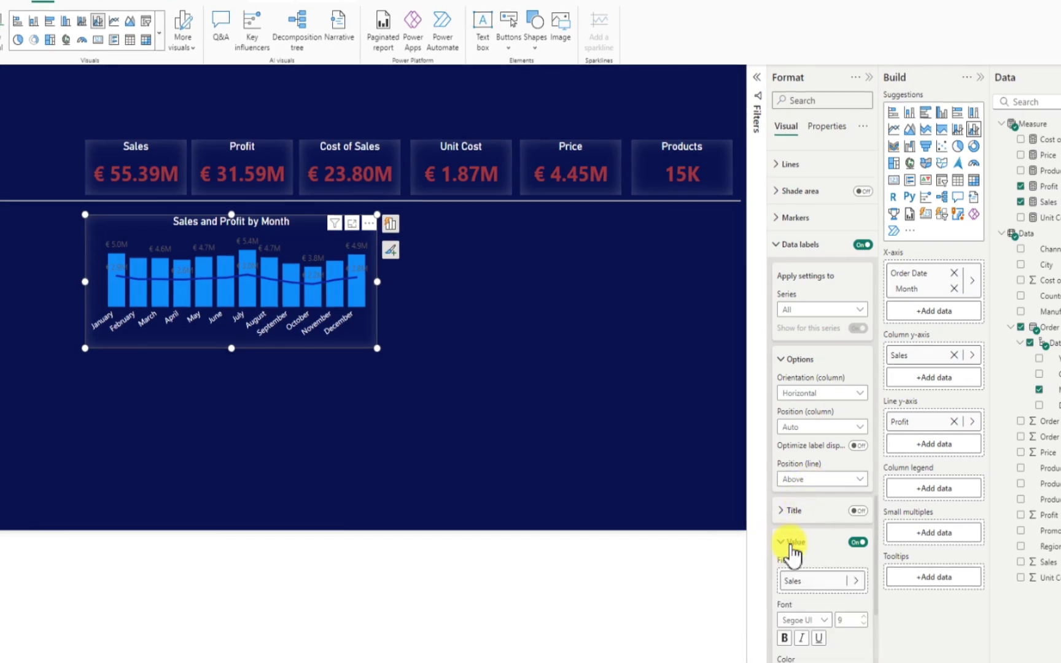
scroll(801, 550, "down", 5)
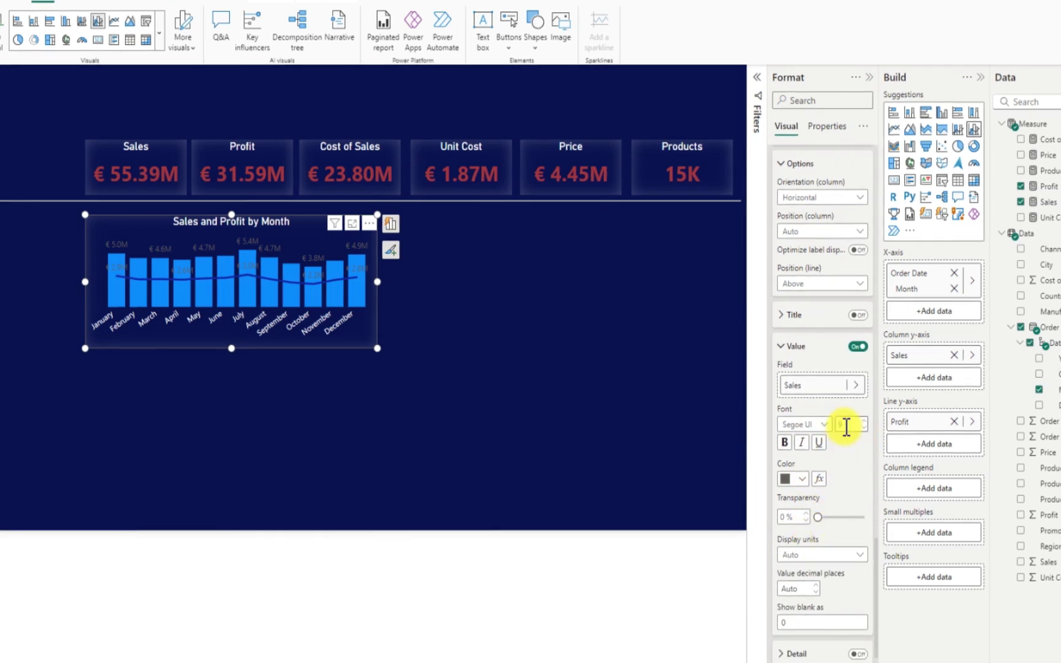
left_click(845, 425)
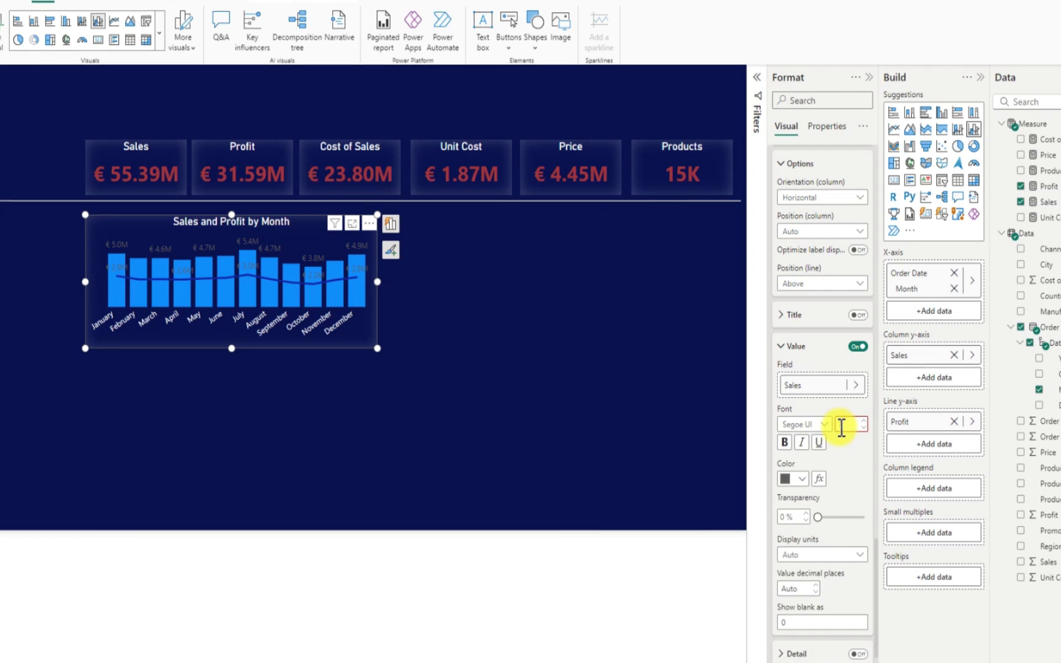
type("8")
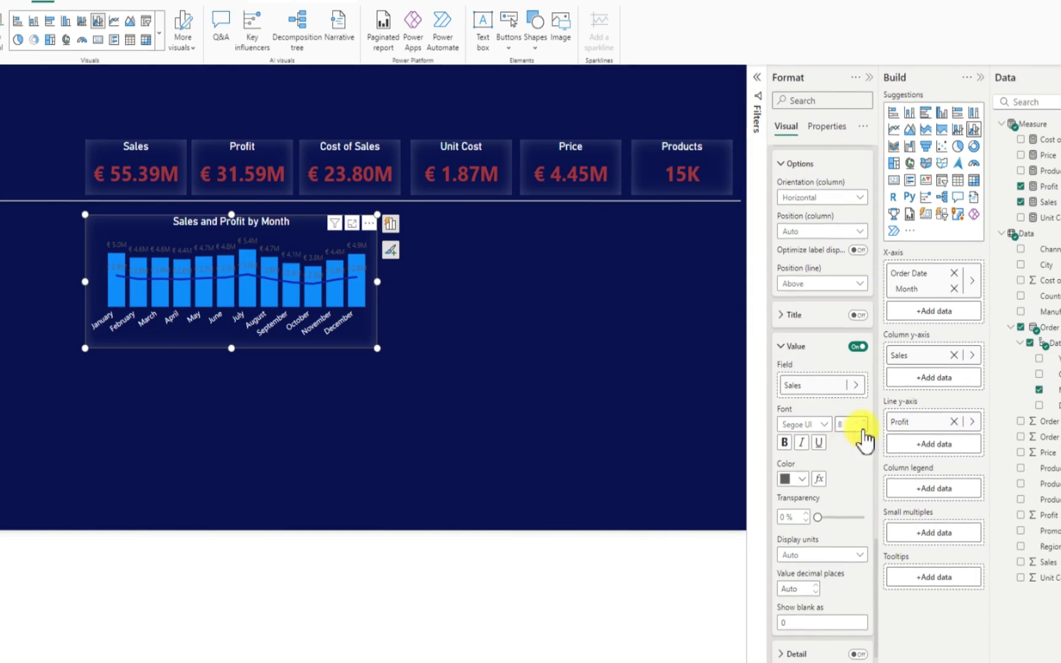
double_click(847, 425)
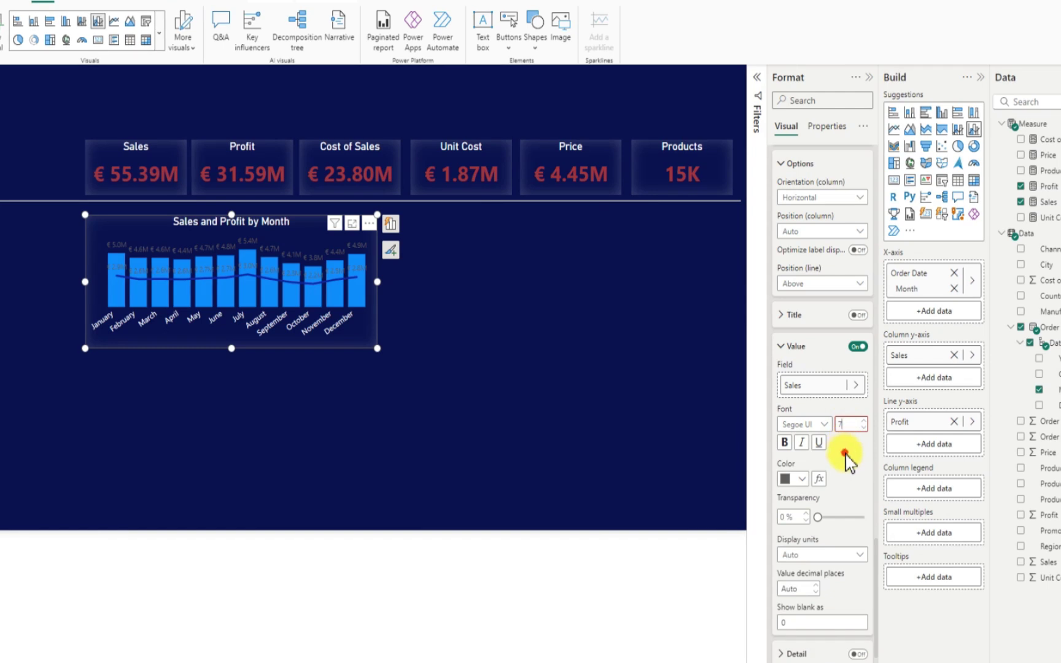
left_click(846, 454)
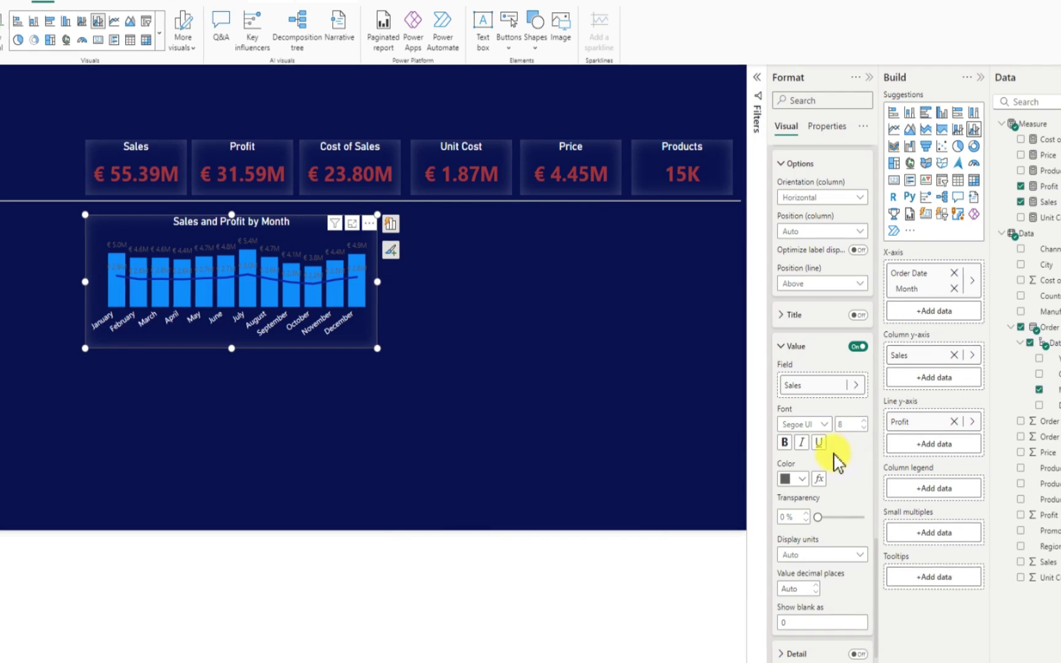
scroll(849, 452, "down", 2)
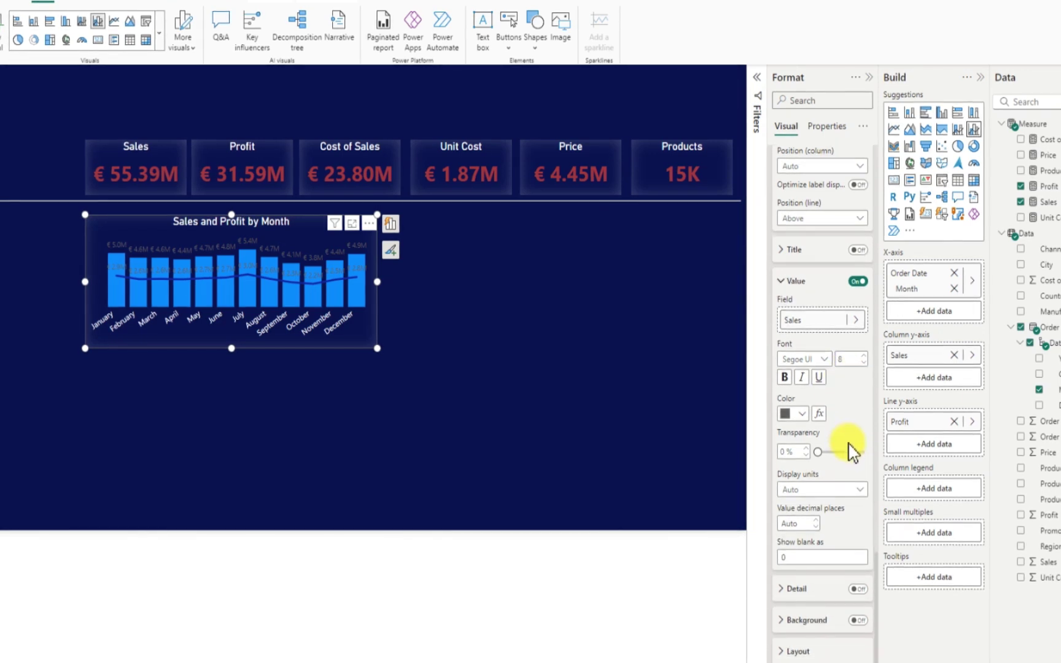
left_click(801, 413)
left_click(794, 458)
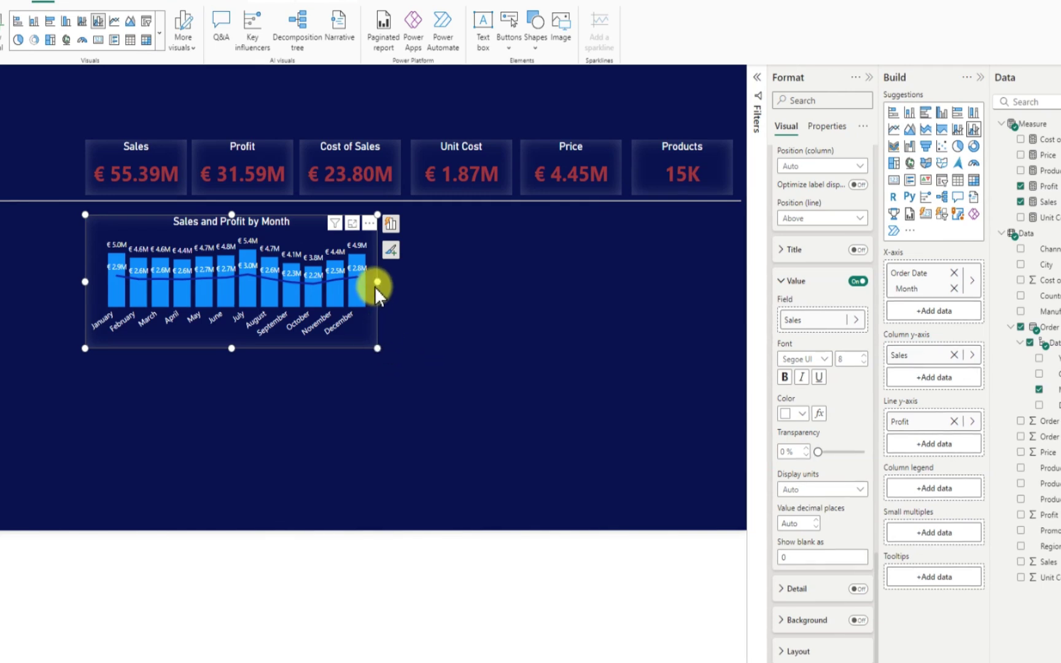
Enlarge the Sales and Profit by Month chart to a width of about 517 and a height of about 221
left_click_drag(376, 284, 406, 282)
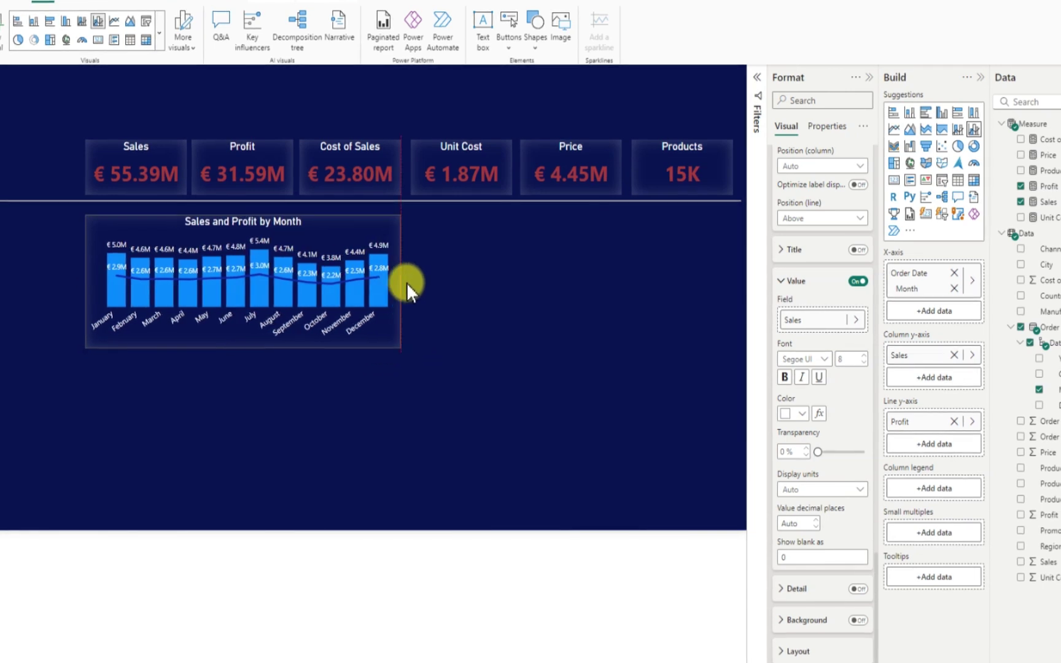
left_click_drag(241, 348, 240, 357)
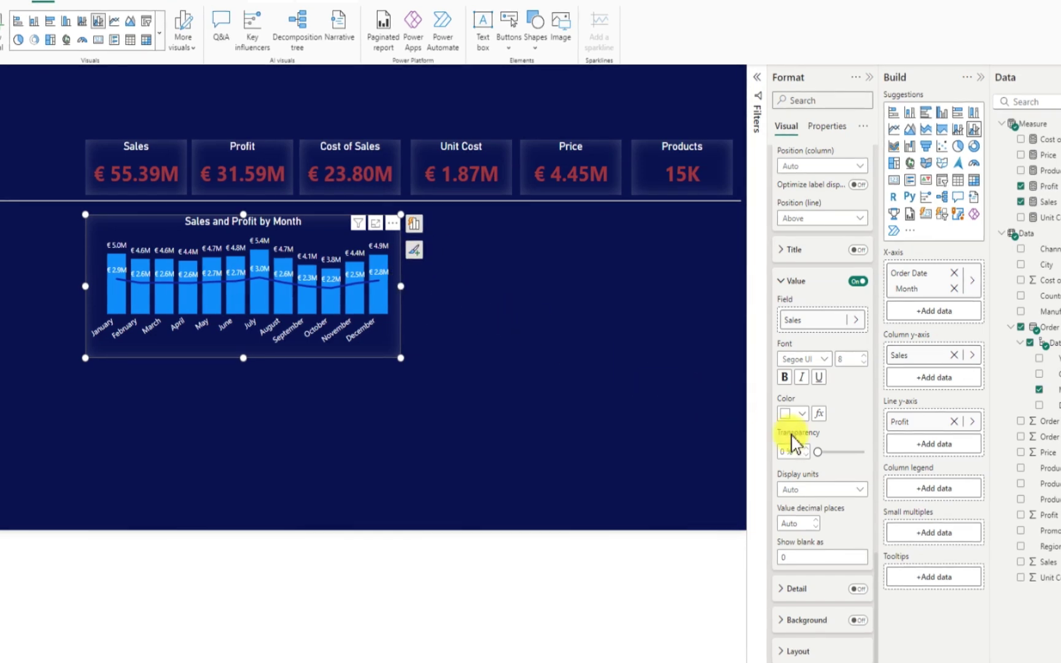
Colour the chart's columns dark purple for all categories and deselect the chart
scroll(800, 481, "down", 2)
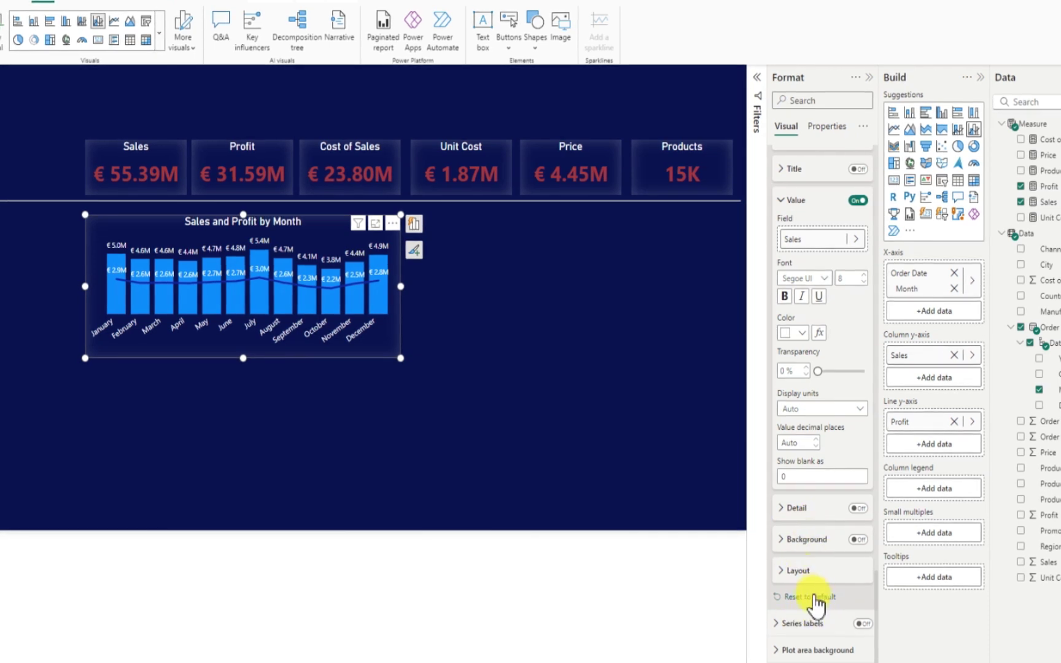
scroll(812, 586, "up", 5)
scroll(811, 586, "up", 8)
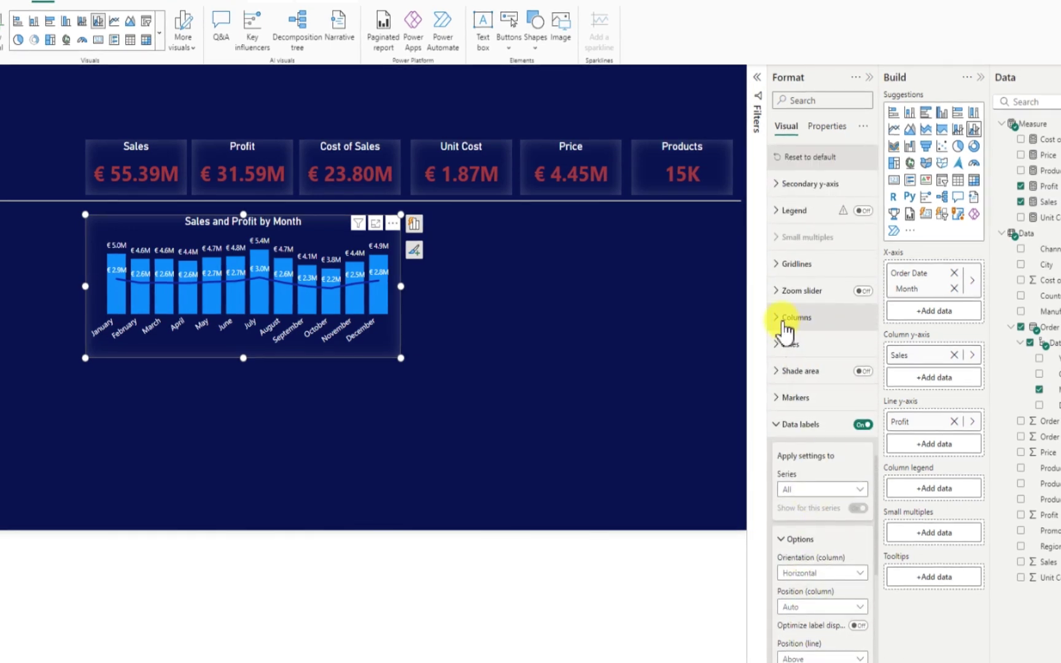
left_click(781, 320)
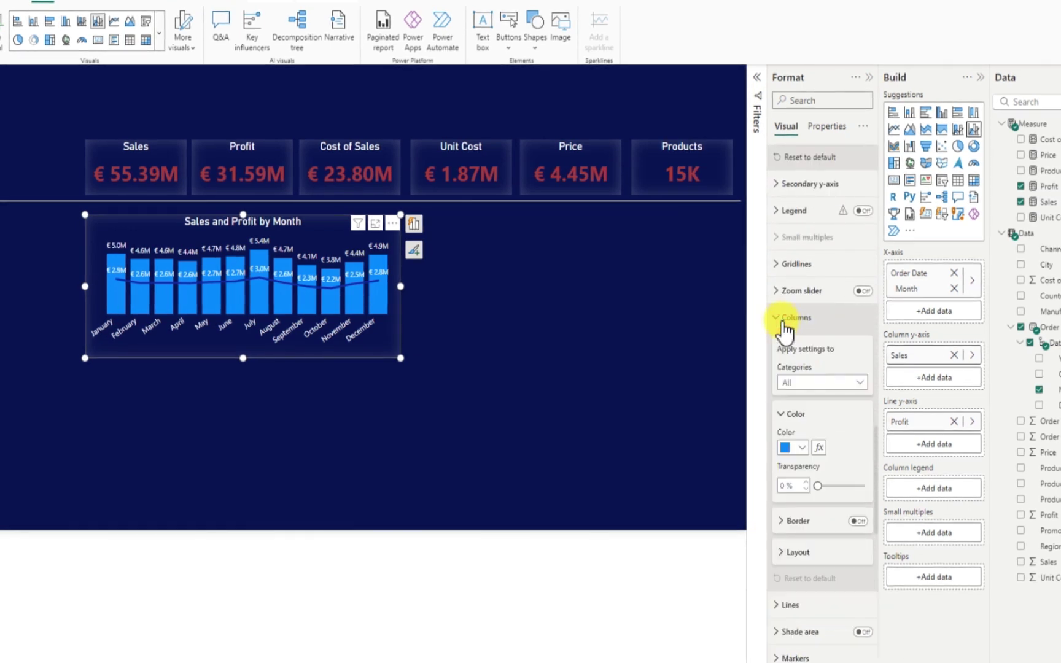
left_click(802, 447)
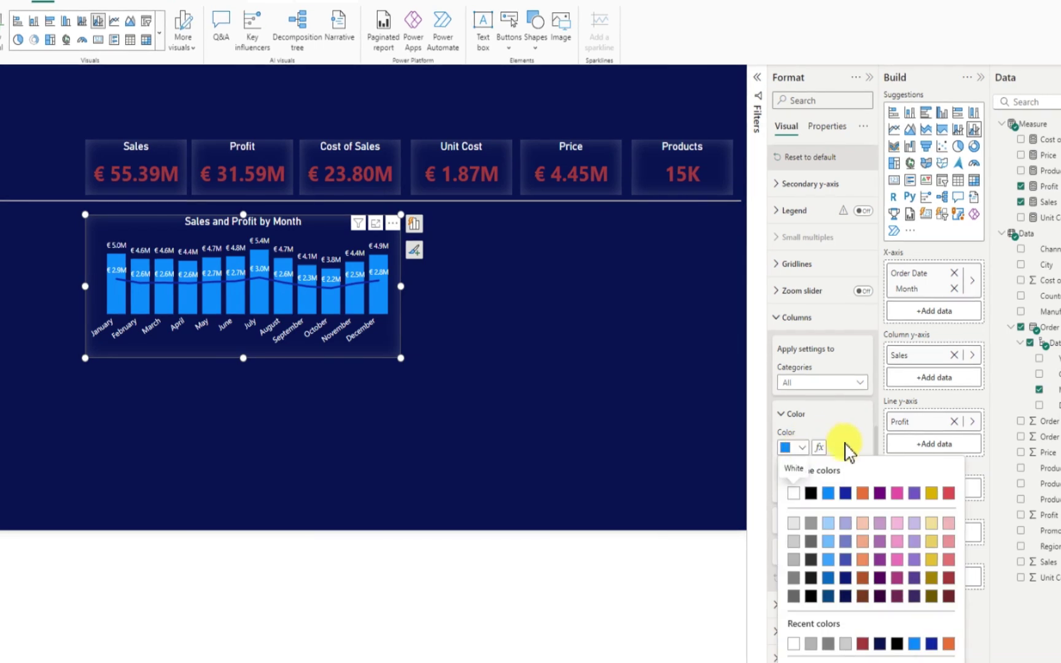
left_click(880, 577)
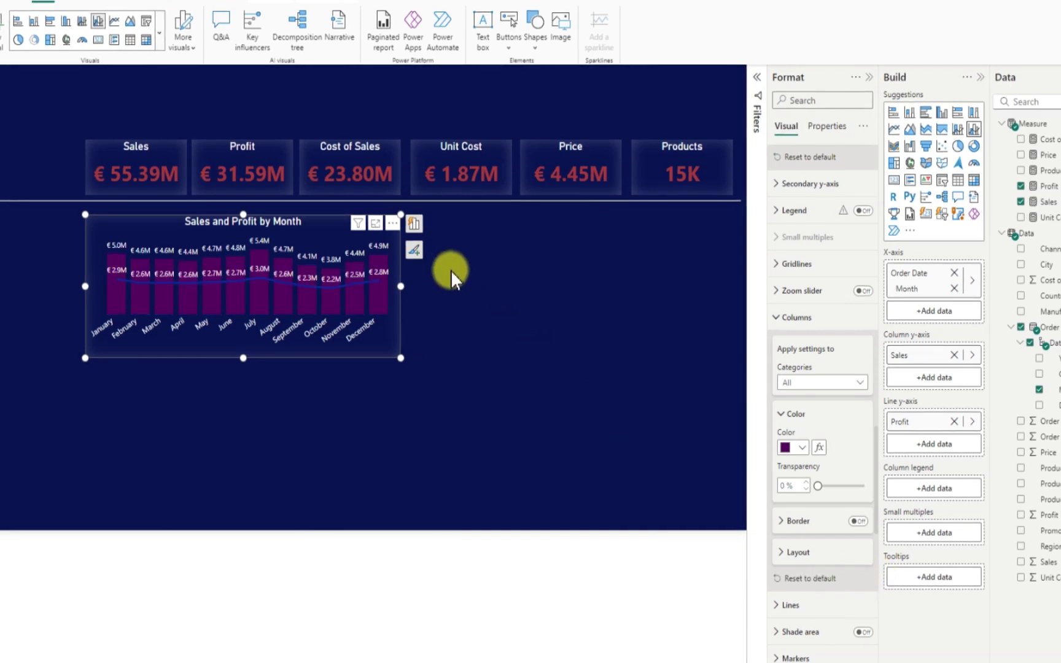
left_click(478, 288)
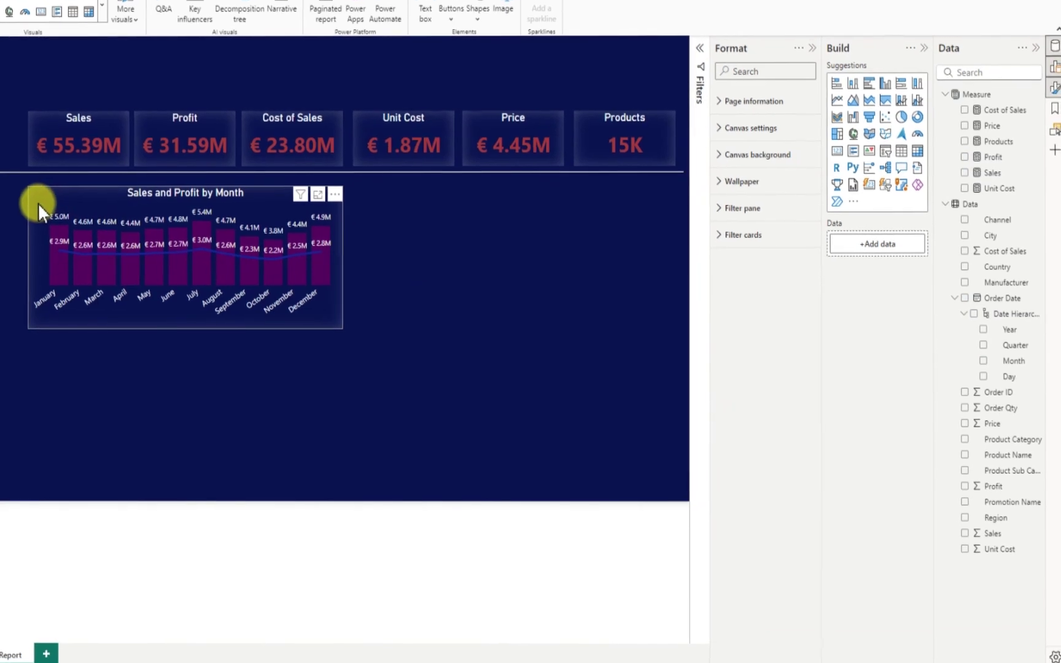
Move the Sales and Profit by Month chart slightly up and left, to about horizontal 174 and vertical 223
left_click(38, 202)
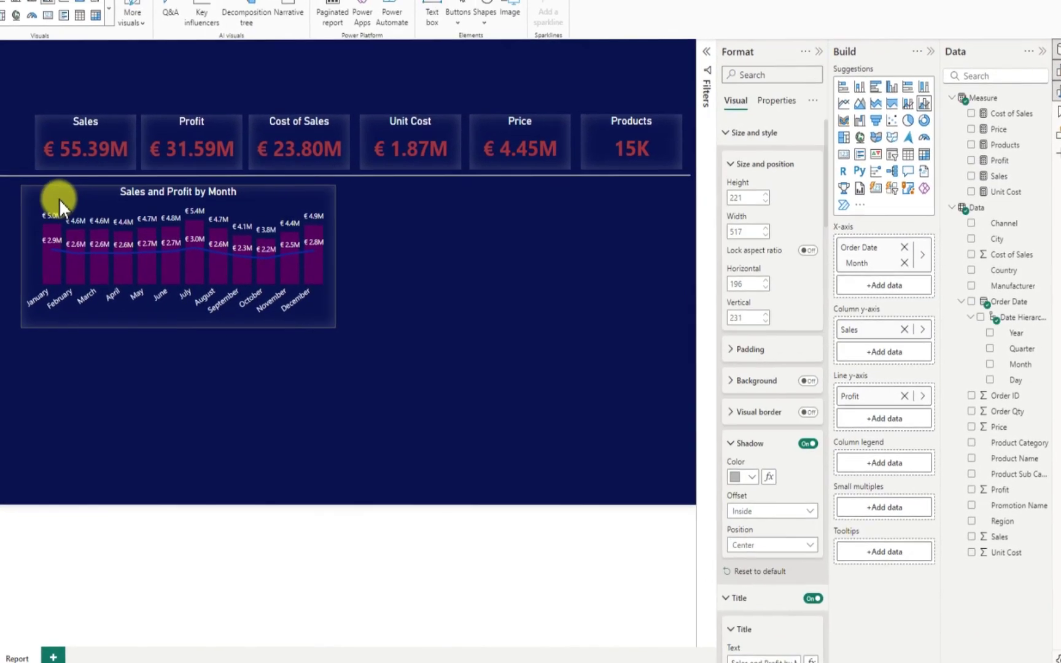
left_click_drag(106, 222, 104, 219)
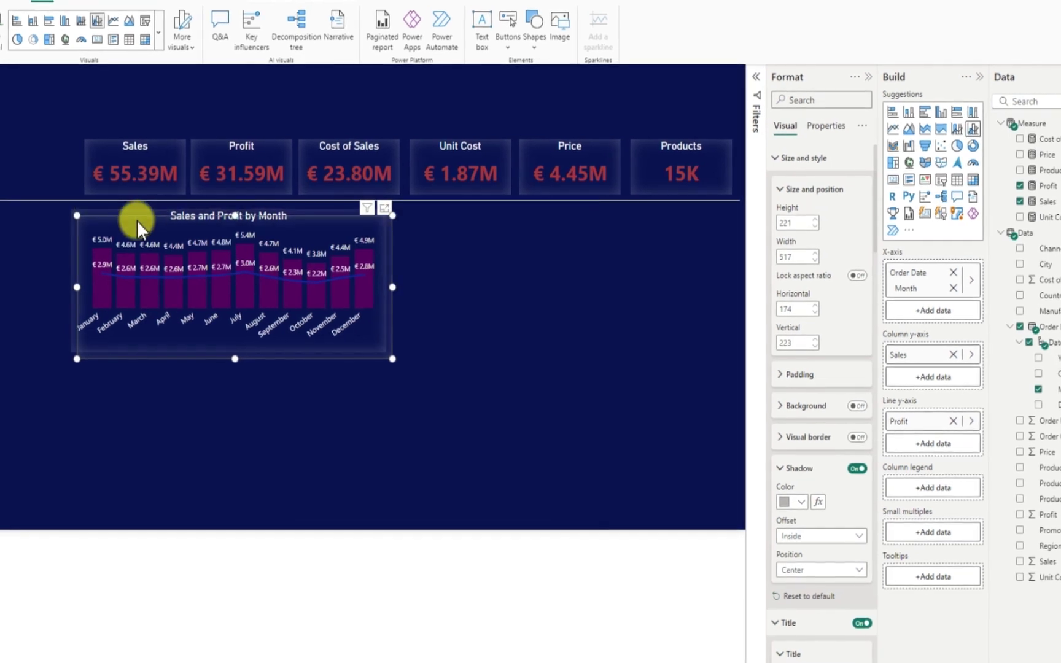
Duplicate the Sales and Profit by Month chart and place the copy beside the original, at about horizontal 713 and vertical 223
left_click_drag(137, 220, 533, 166)
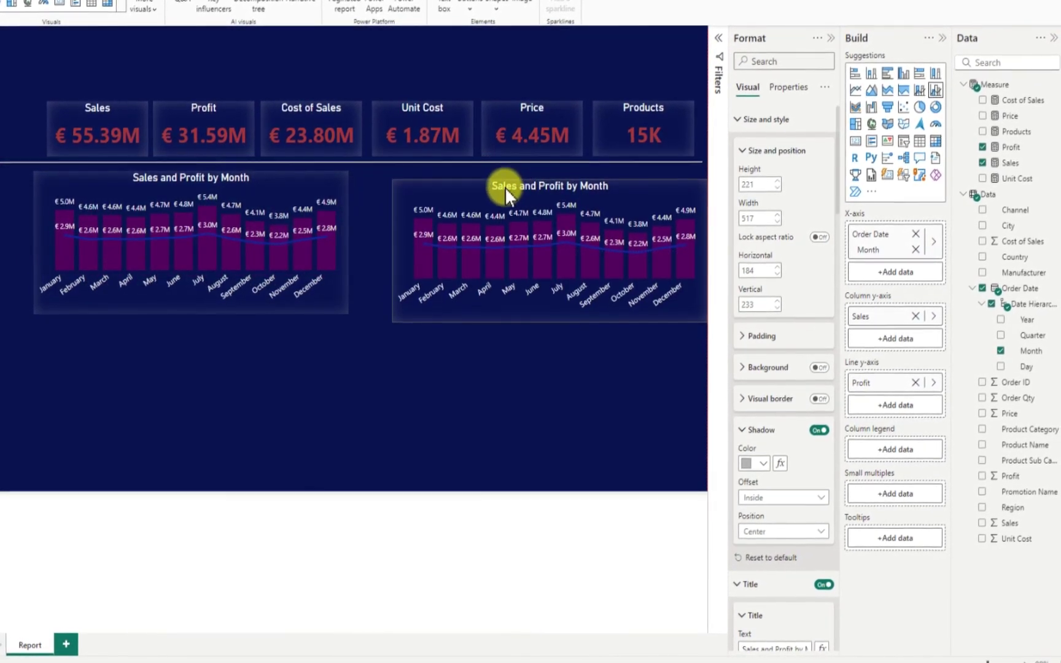
left_click_drag(443, 182, 423, 182)
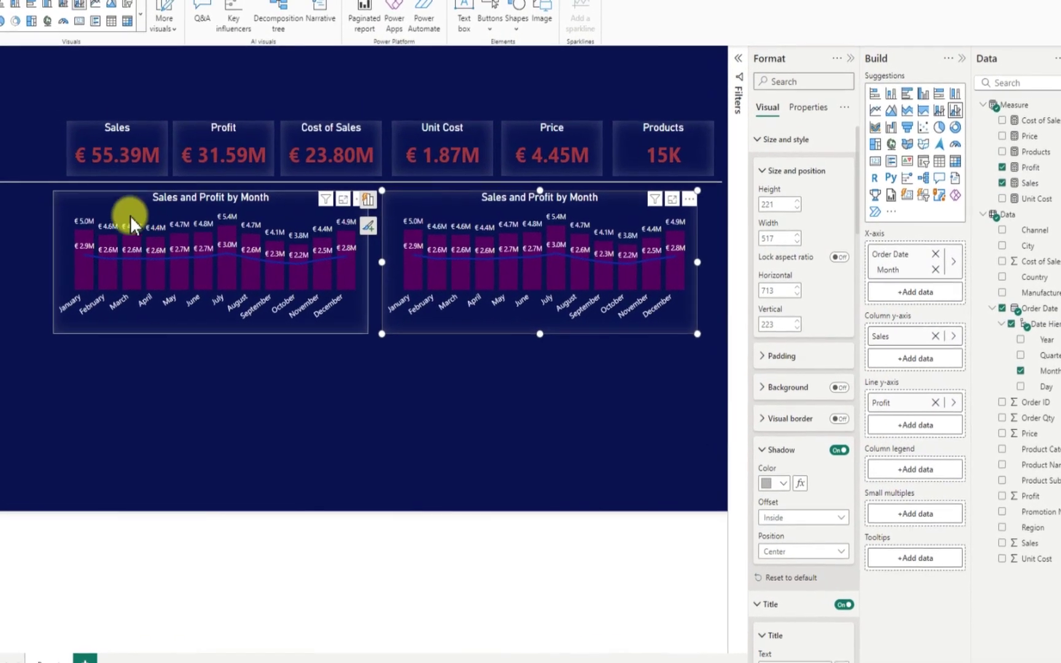
Align both charts side by side under the cards at about vertical 220 and widen the original chart to about 533
left_click_drag(109, 204, 112, 213)
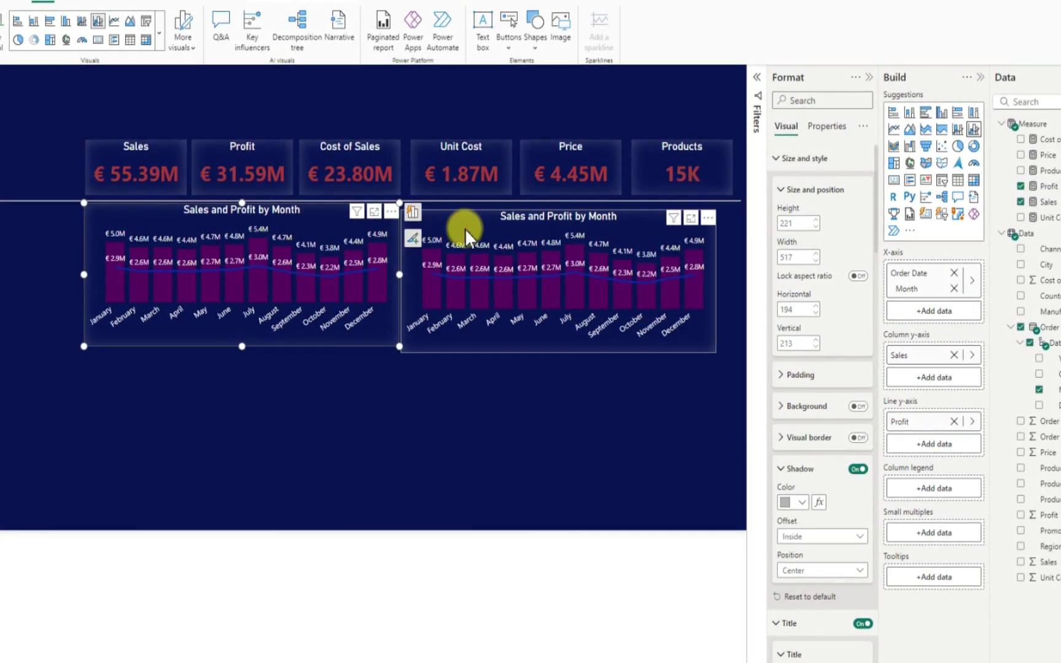
mouse_move(465, 229)
left_mouse_down()
mouse_move(453, 196)
mouse_move(459, 212)
left_mouse_up()
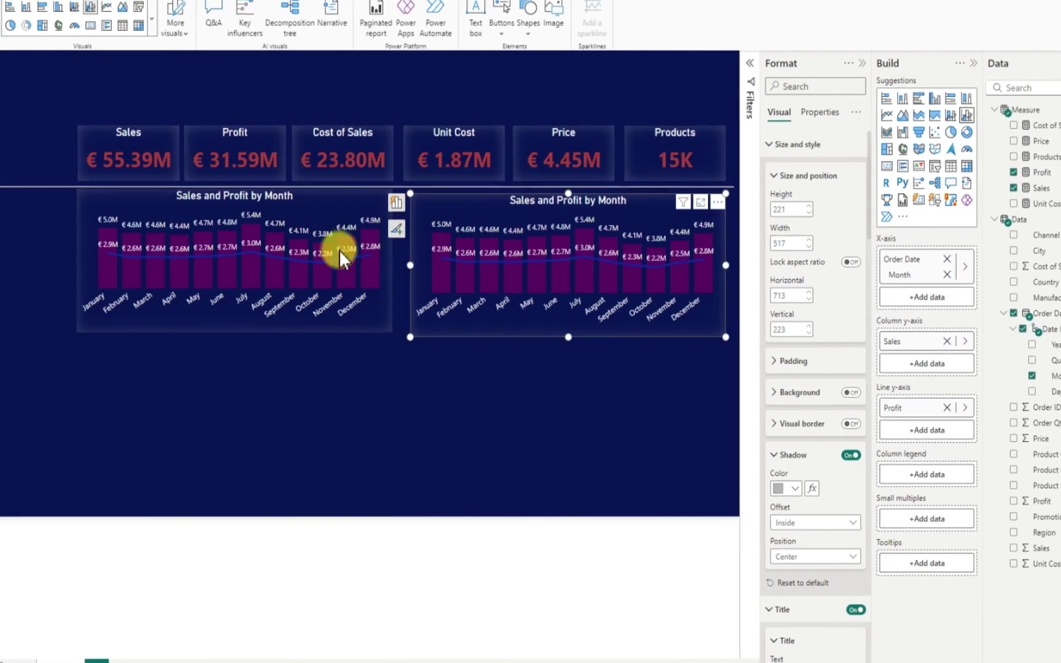
left_click_drag(145, 206, 152, 215)
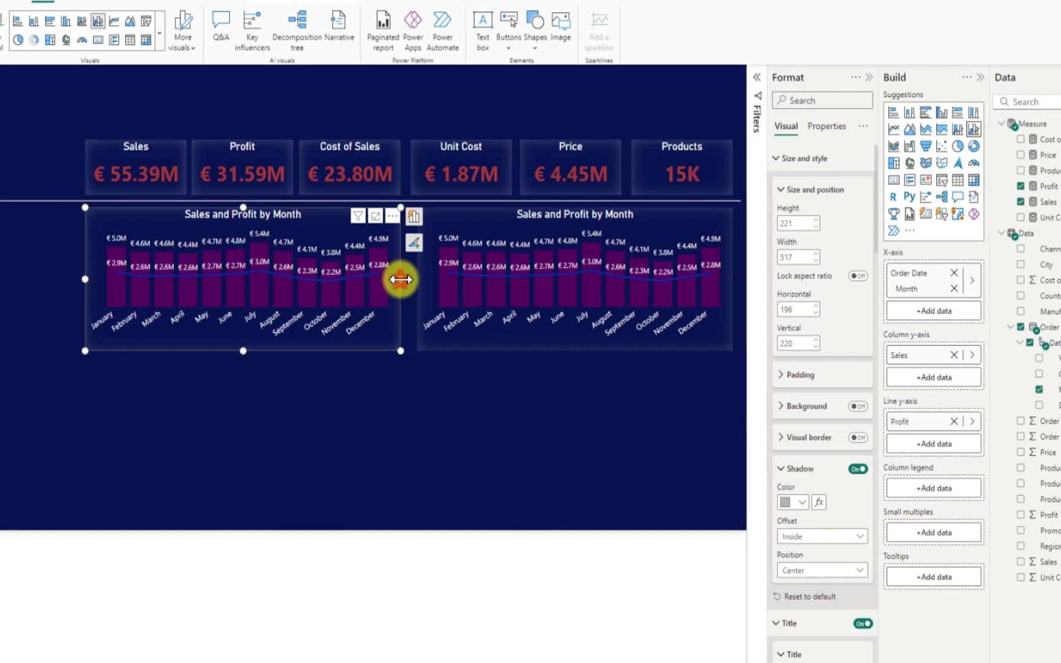
left_click_drag(400, 279, 407, 282)
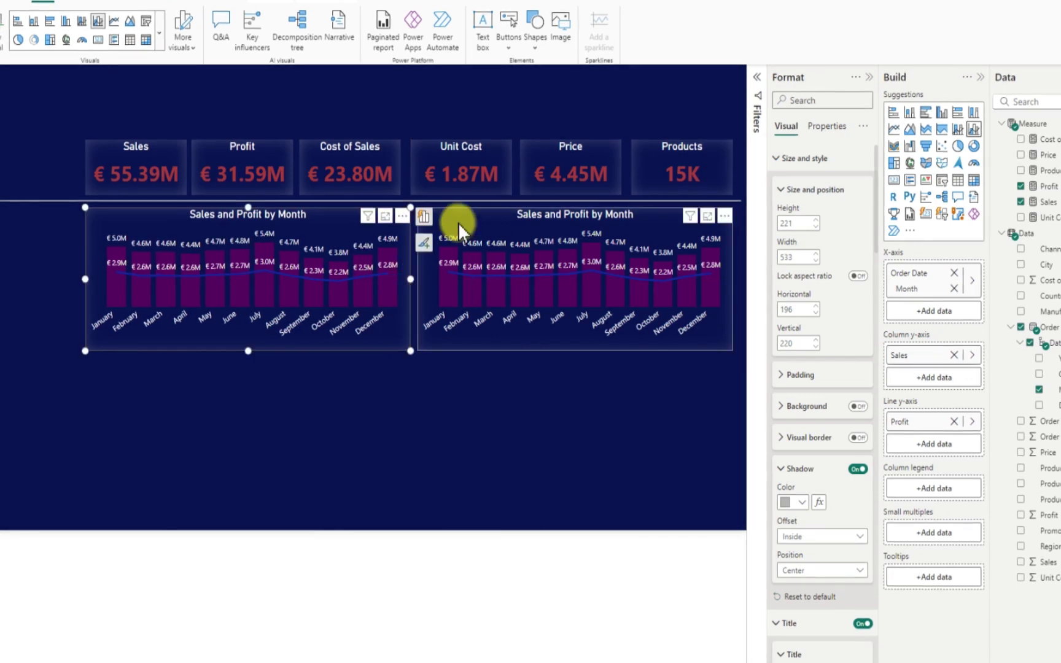
Remove the Profit, Sales and Order Date Month fields from the duplicated chart
left_click(458, 215)
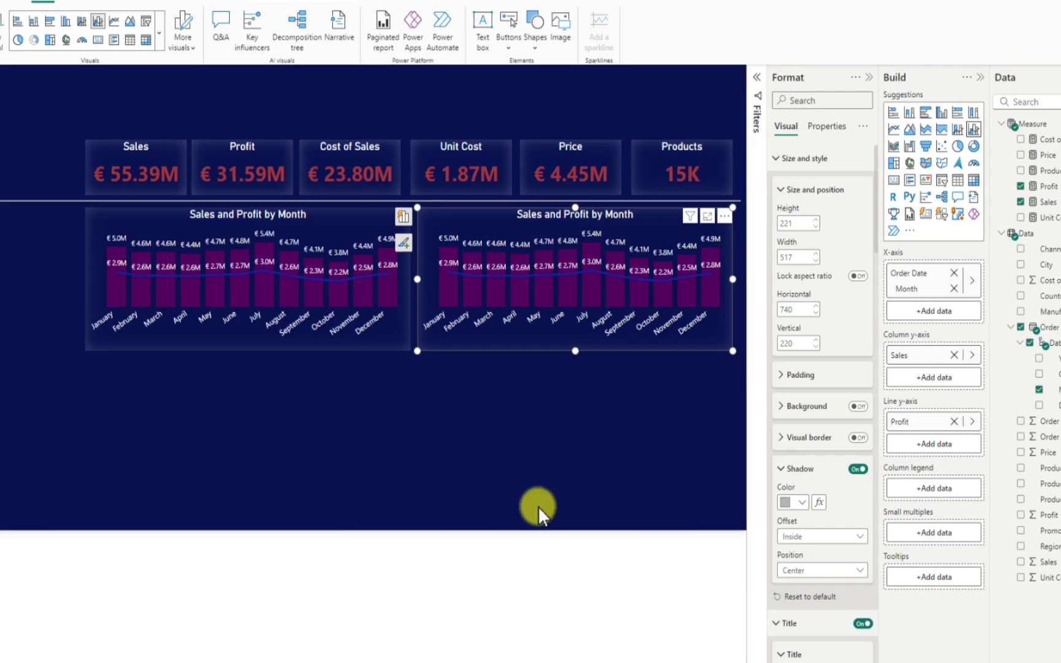
left_click(1023, 206)
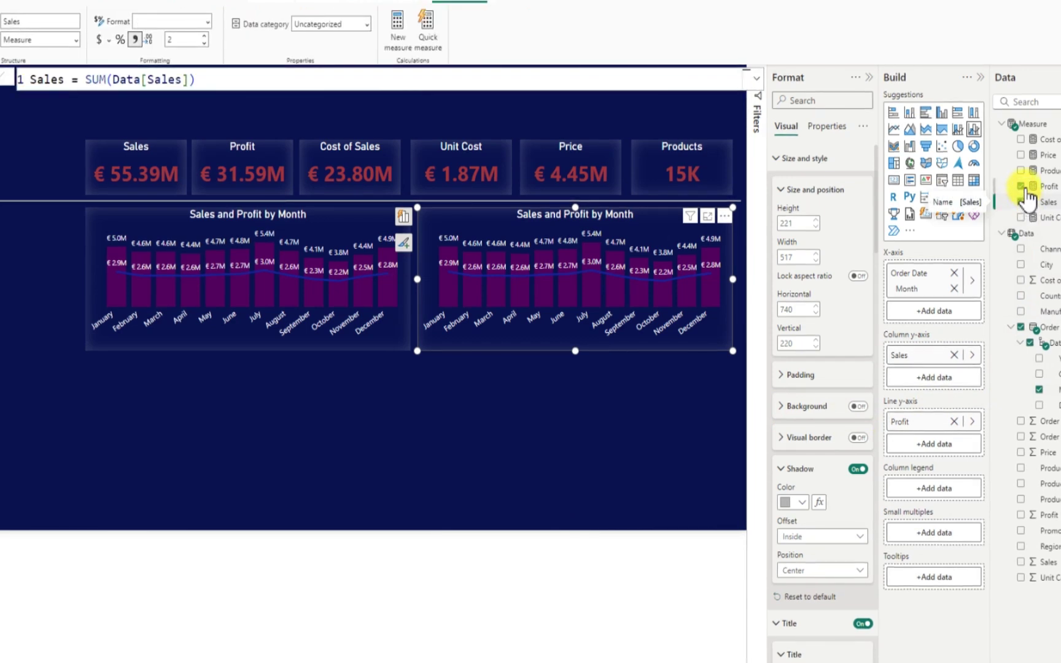
left_click(1021, 186)
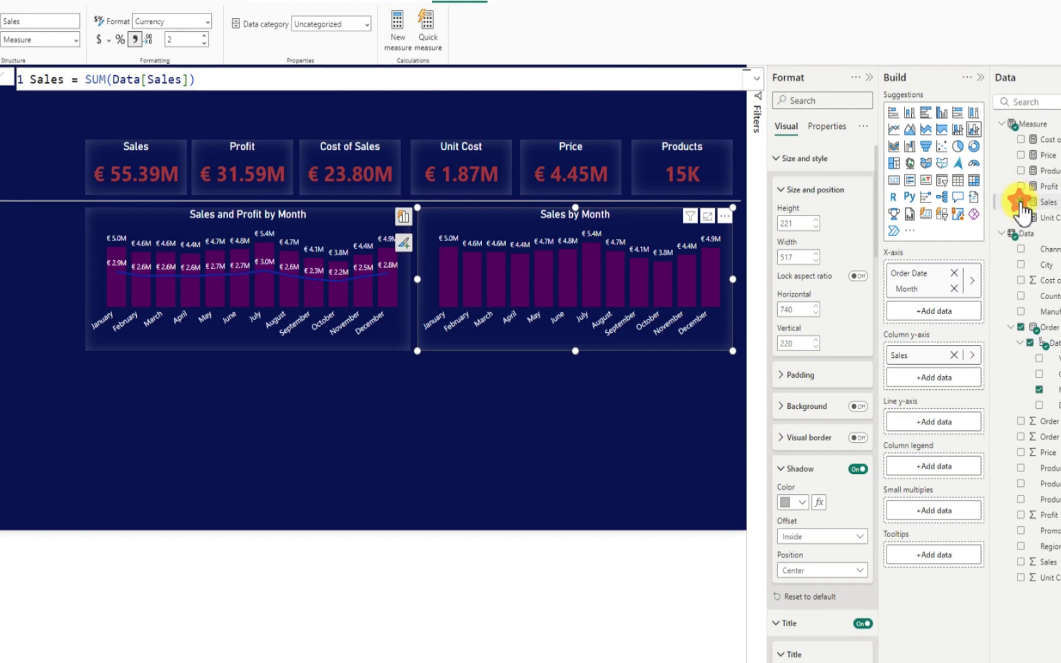
left_click(1021, 203)
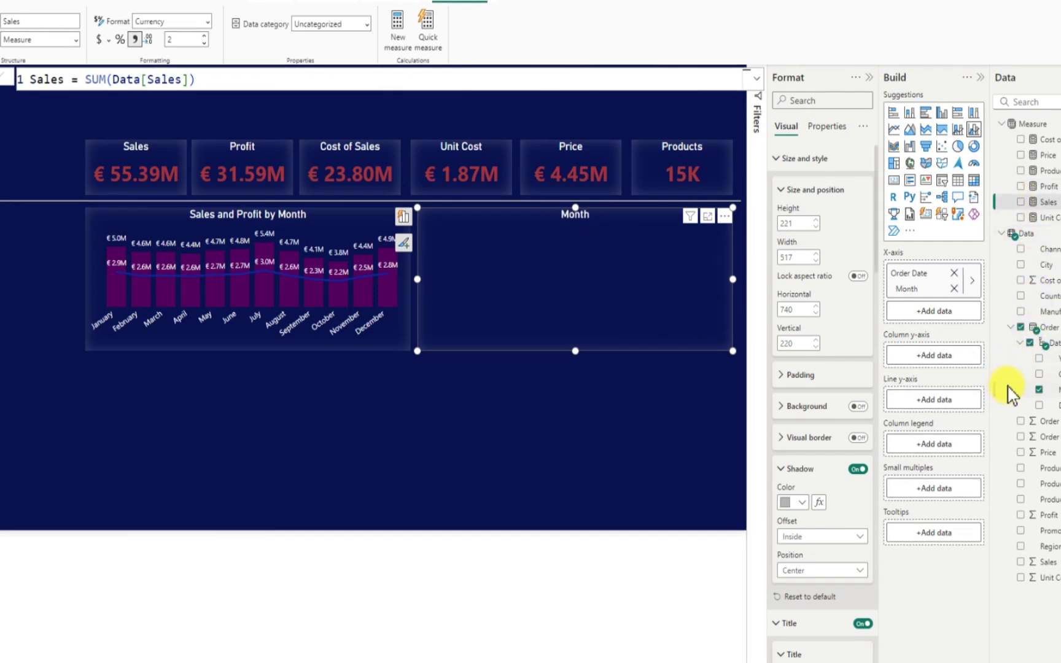
left_click(1040, 389)
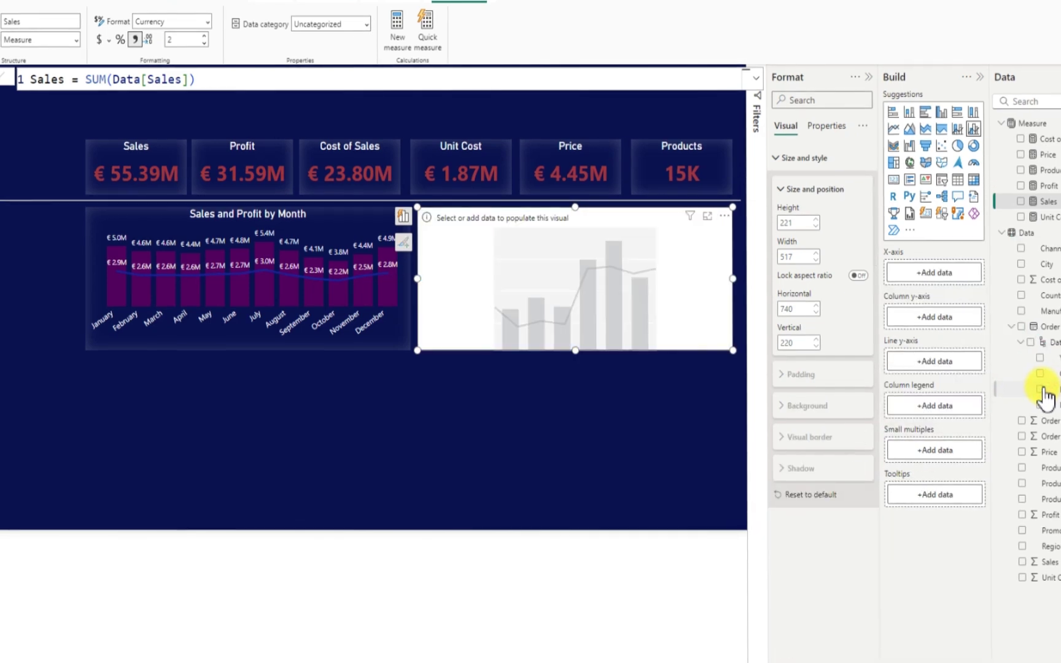
Add the Order Date hierarchy to the emptied chart's X-axis, keeping only the Year and Quarter levels
left_click(1032, 345)
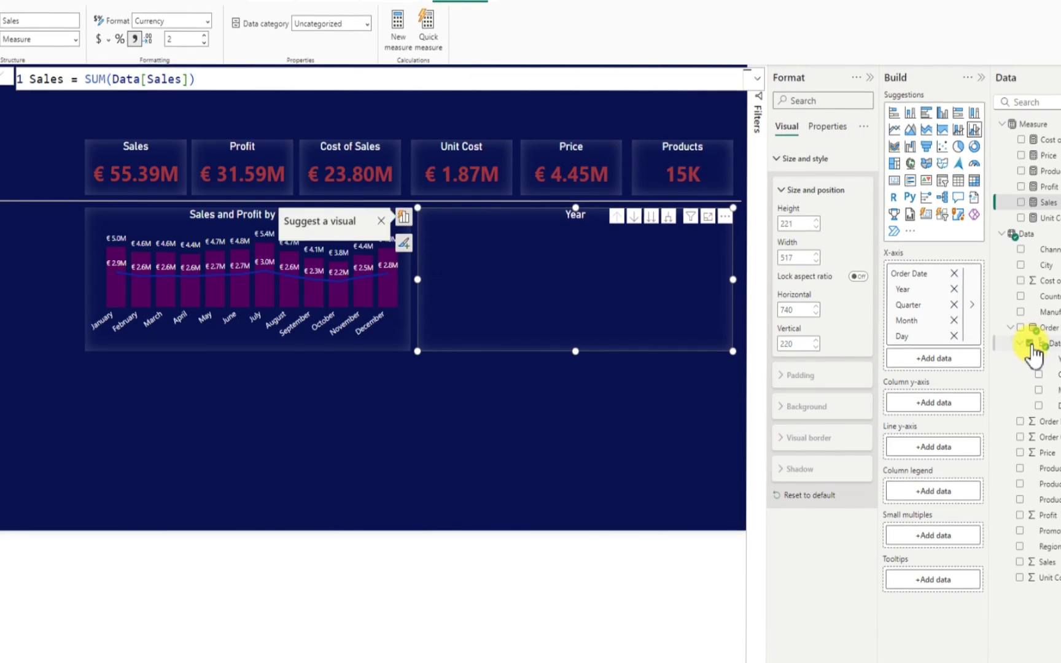
left_click(953, 335)
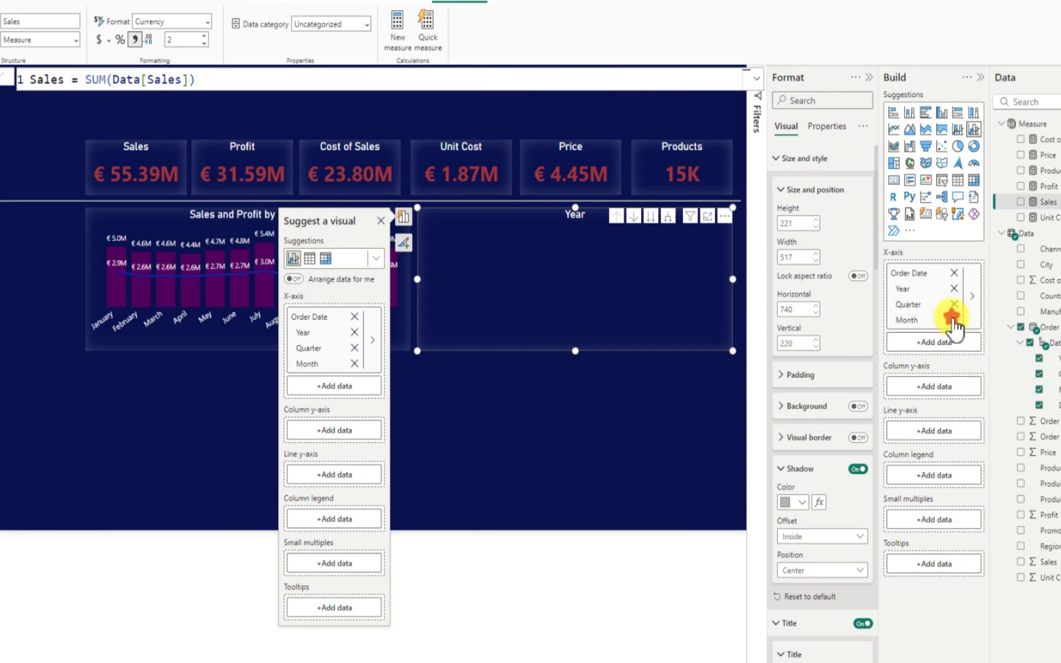
left_click(953, 320)
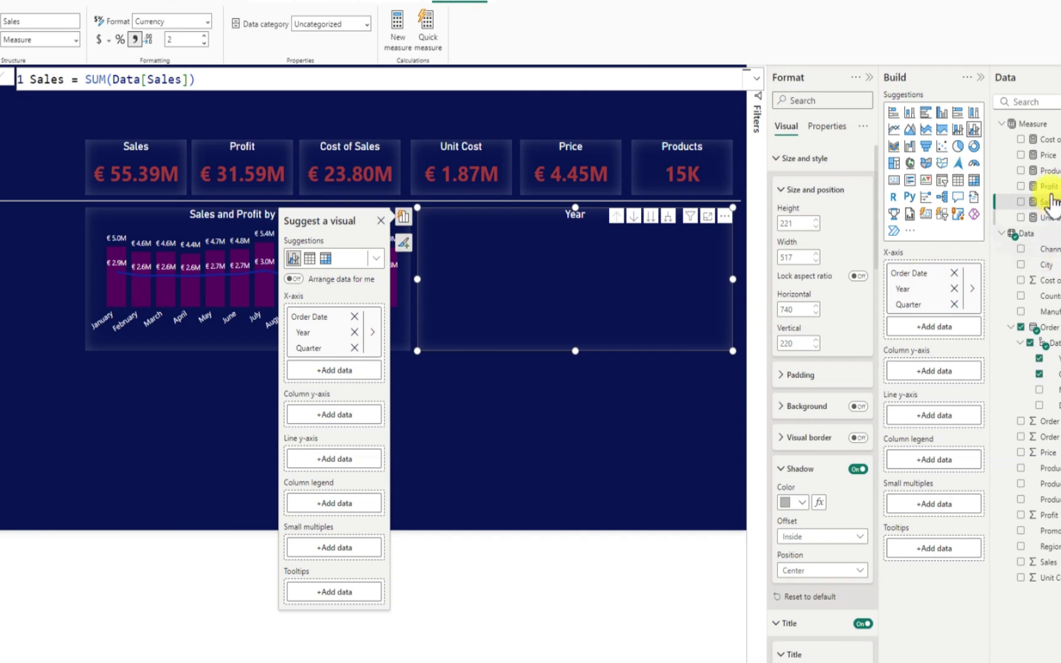
Add the Cost of Sales and Unit Cost measures as column values and change the visual to a stacked column chart
left_click(1021, 140)
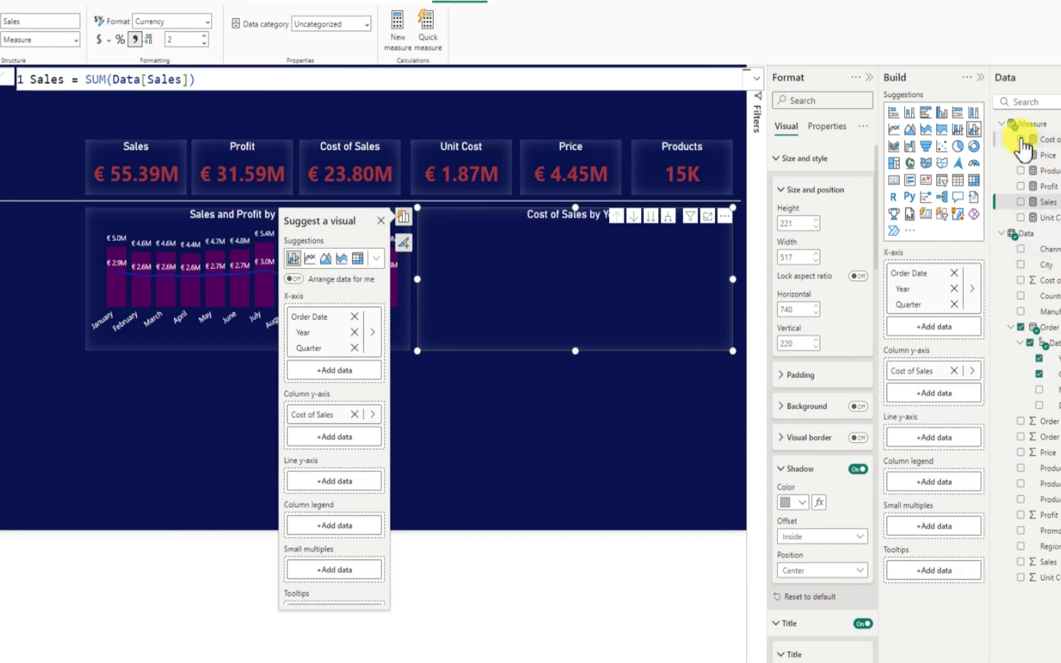
left_click(1021, 219)
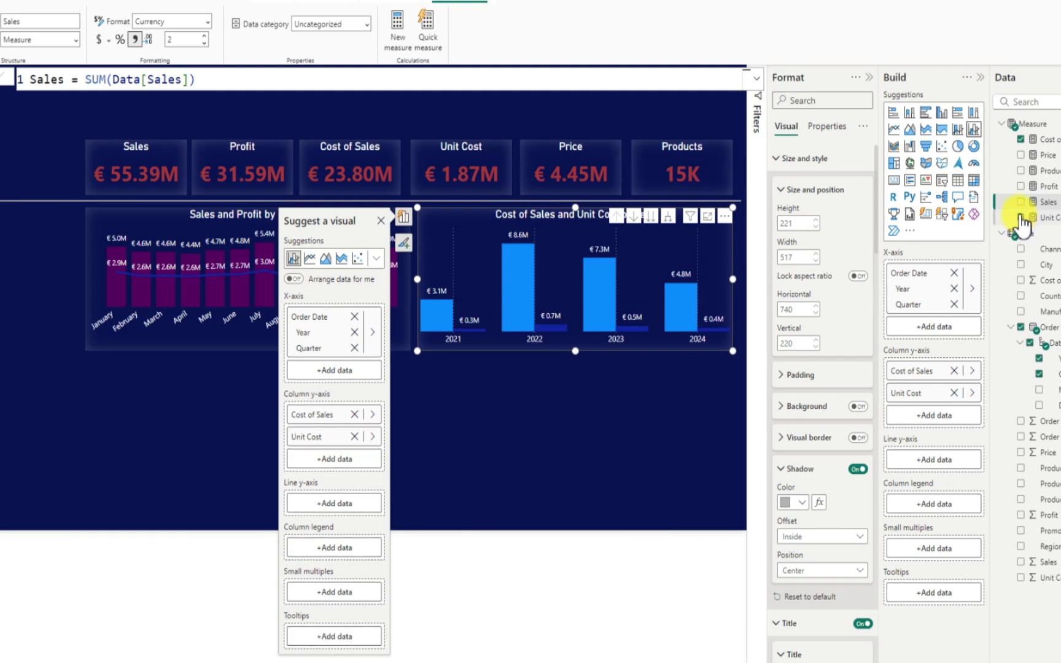
left_click(910, 113)
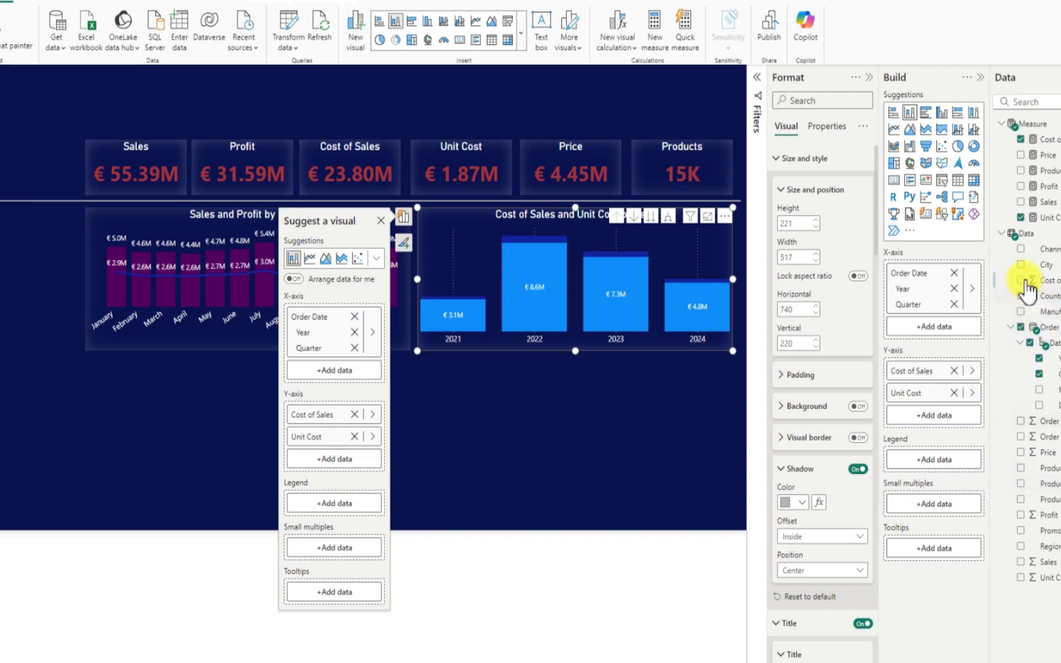
Reorder the Y-axis measures by removing both and adding Unit Cost first, followed by Cost of Sales
left_click(1021, 140)
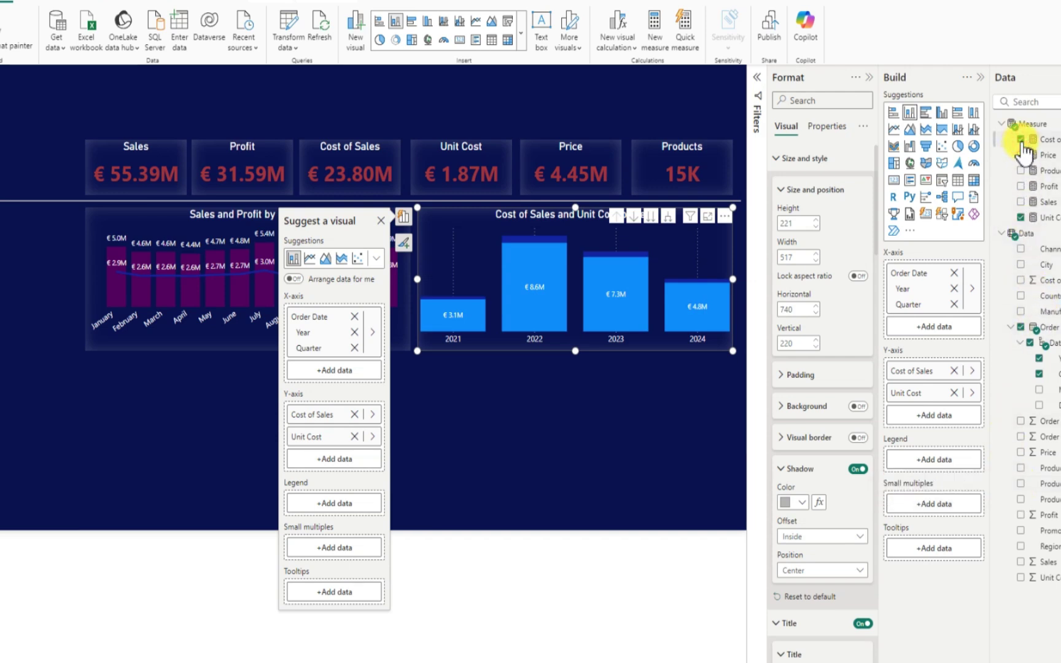
left_click(1021, 218)
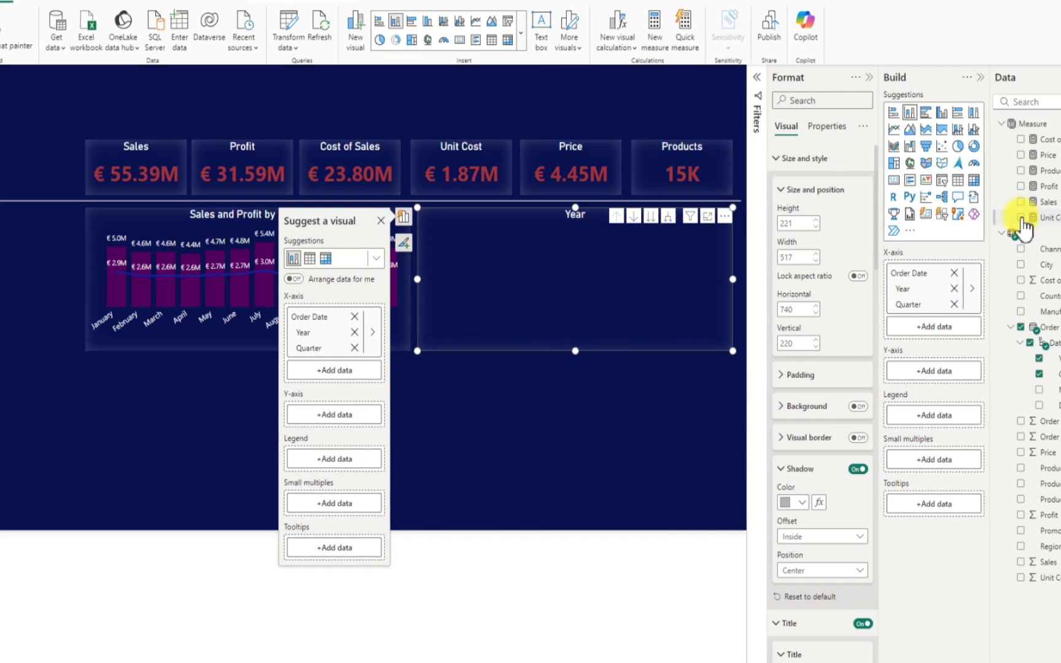
left_click(1022, 218)
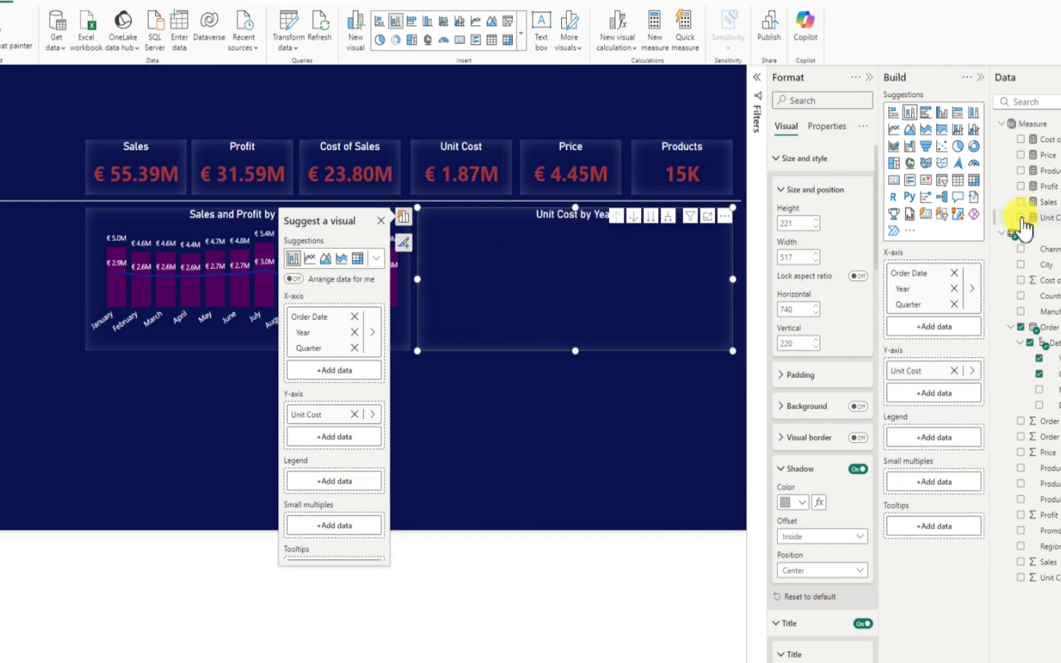
left_click(1021, 140)
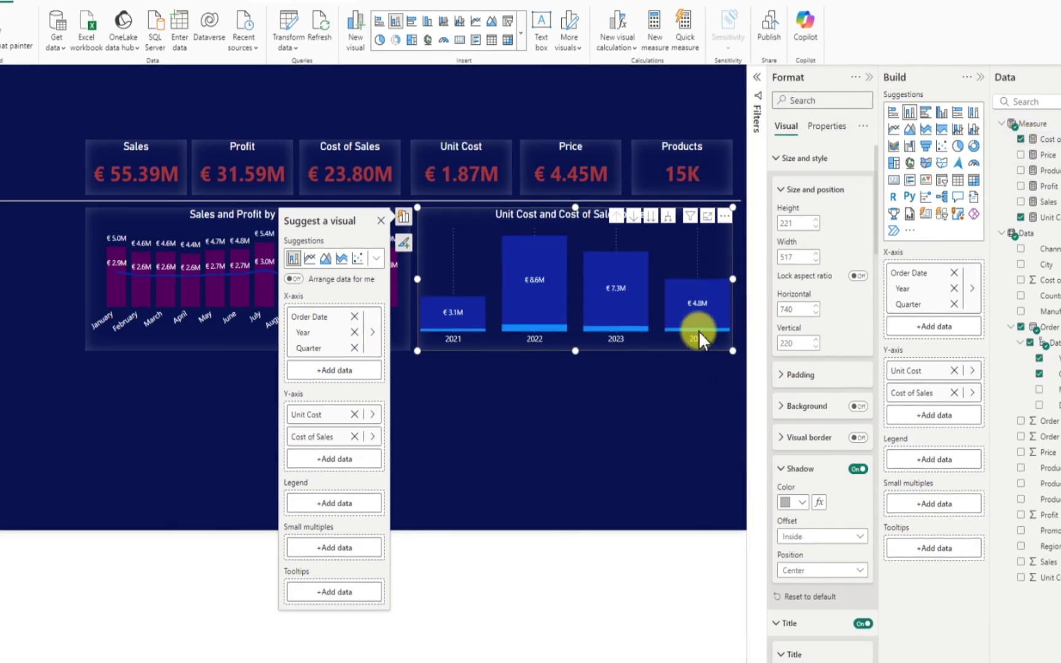
Try widening the stacked column chart to about 539, and return its width to about 517
left_click_drag(729, 285, 750, 291)
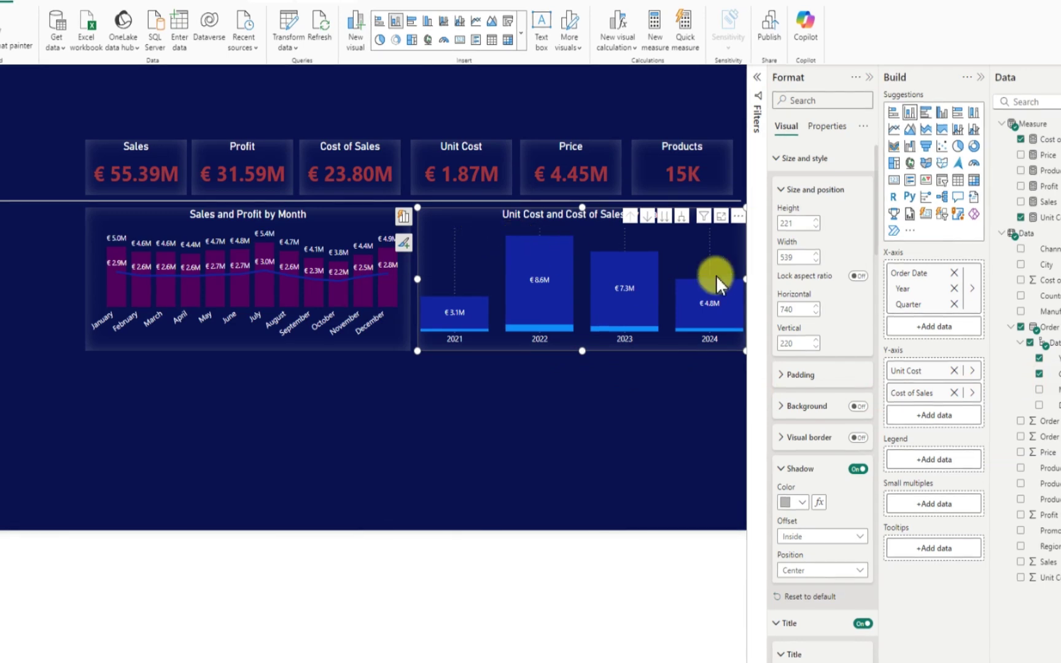
left_click_drag(742, 278, 730, 278)
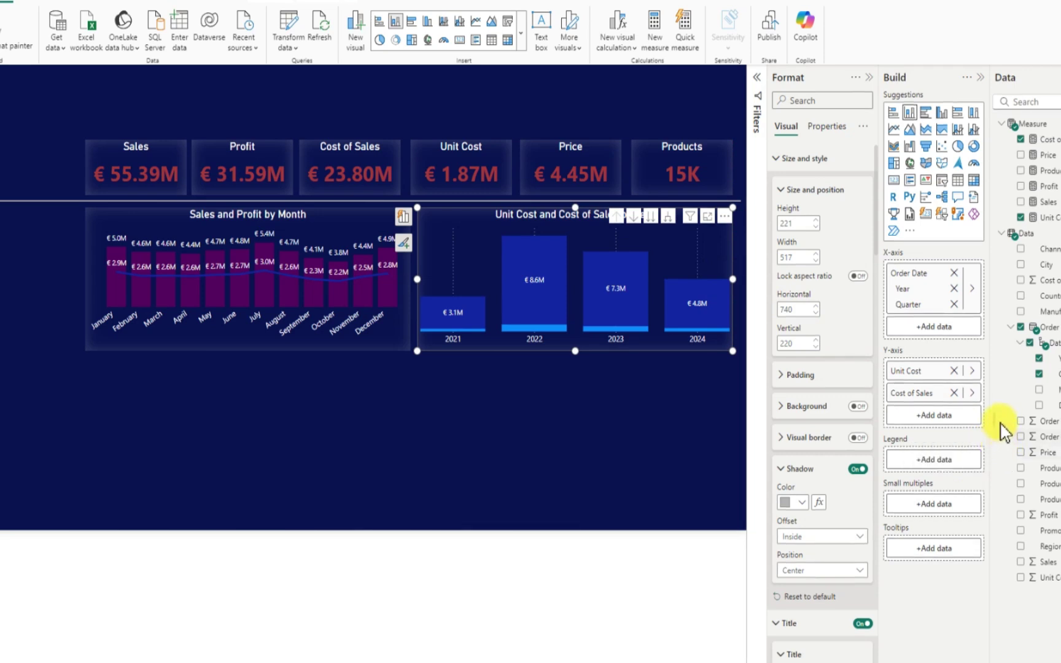
Re-add Order Date to the cost chart's X-axis with only Year and Quarter, and widen the chart to about 528
left_click(1031, 343)
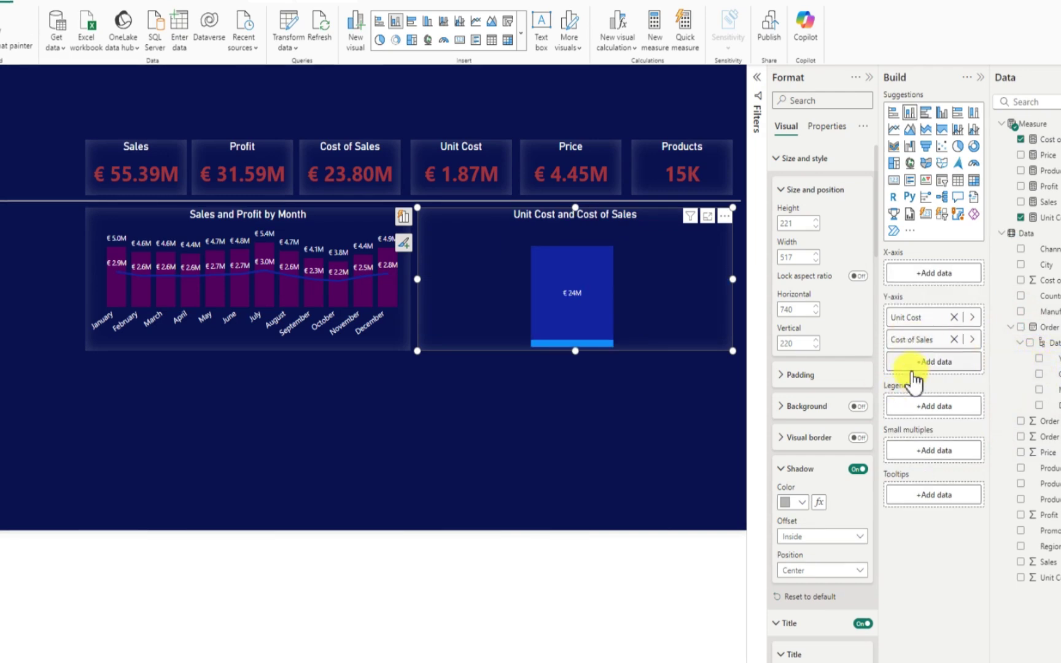
left_click(1020, 329)
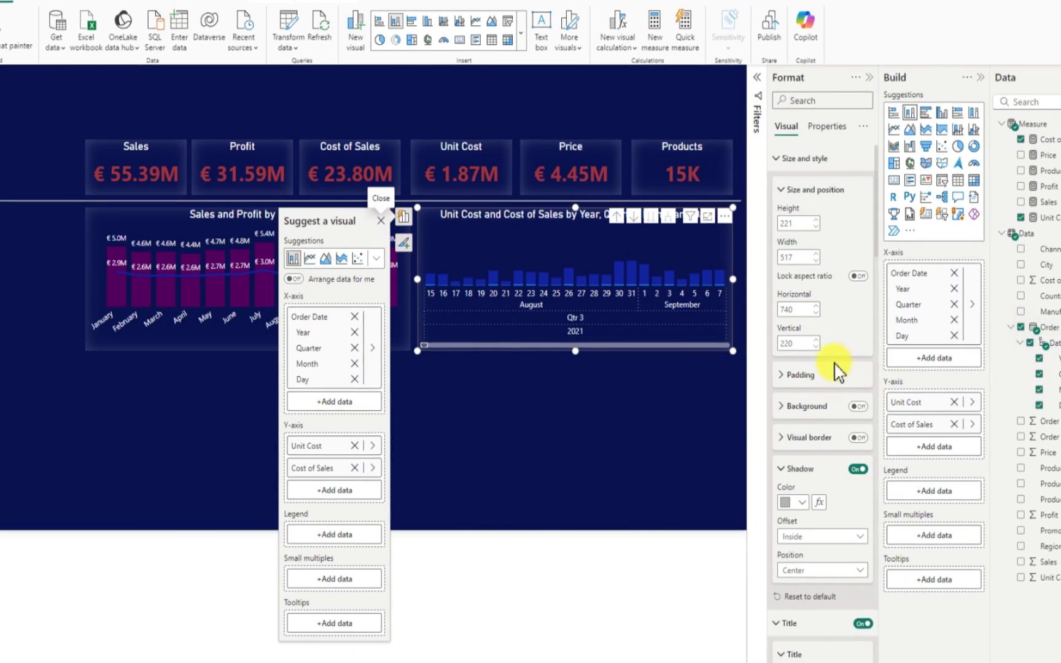
left_click(953, 335)
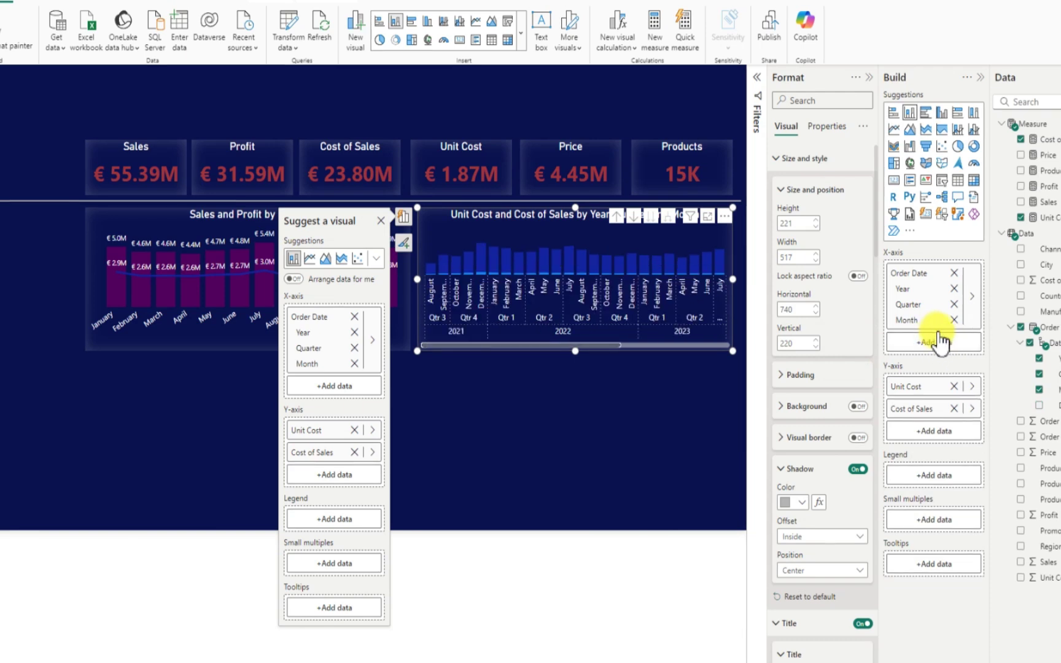
left_click(951, 318)
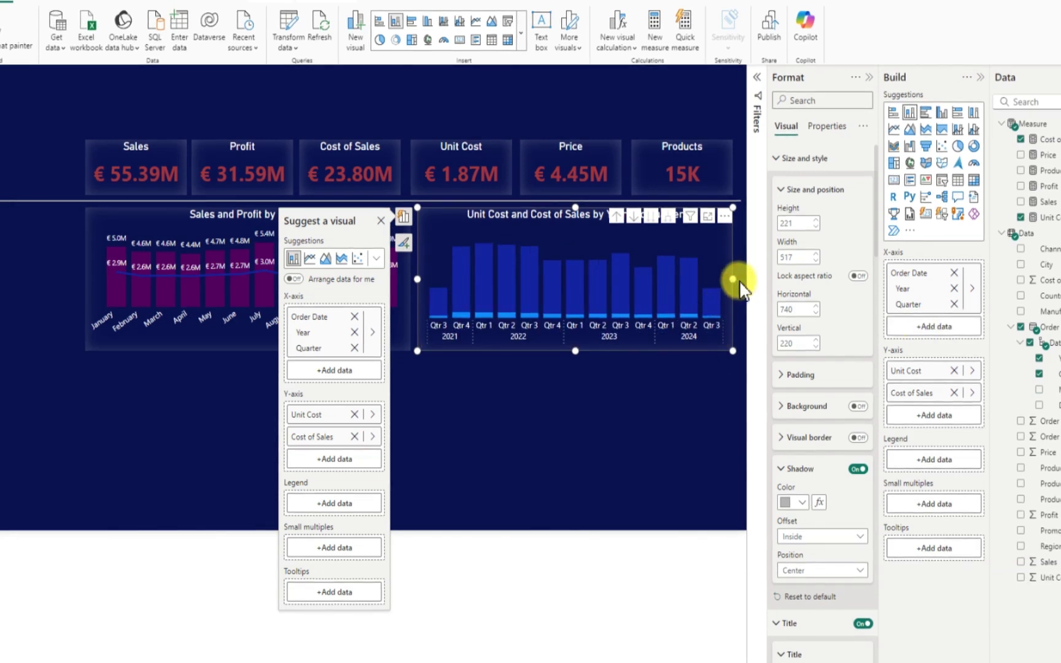
left_click_drag(734, 281, 741, 287)
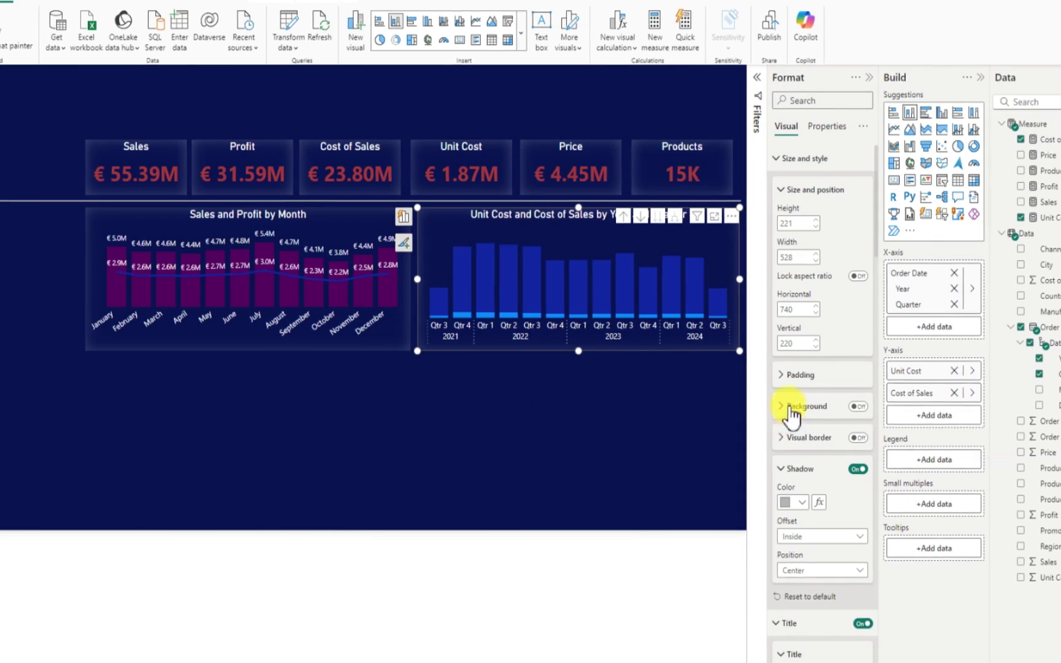
Replace the stacked column chart's title with "Cost Analytics" and deselect the chart
scroll(818, 497, "down", 1)
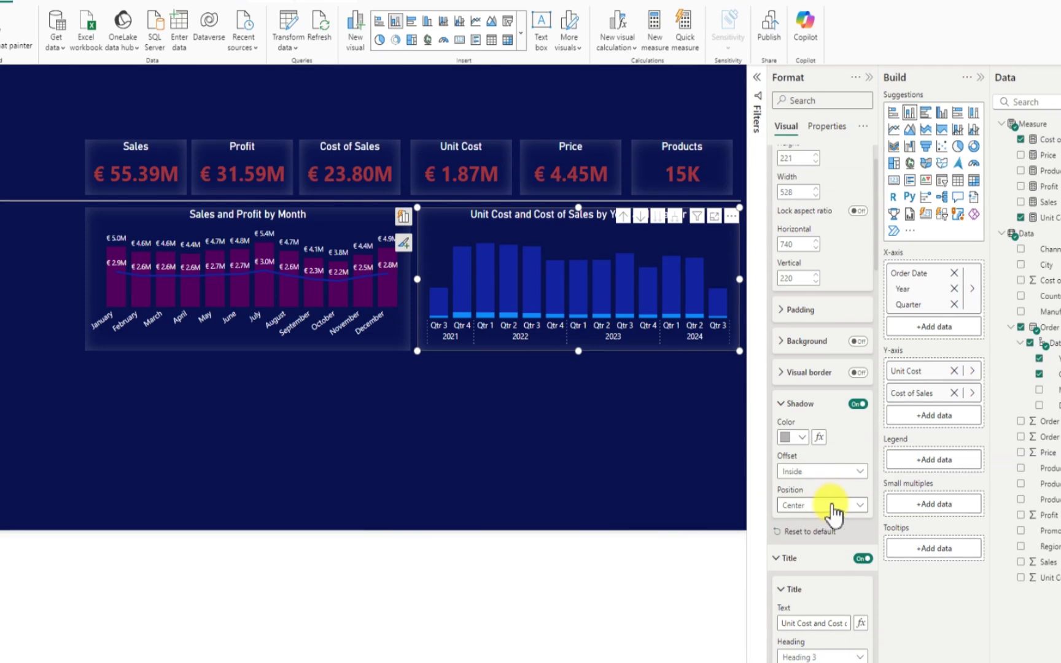
scroll(819, 497, "down", 3)
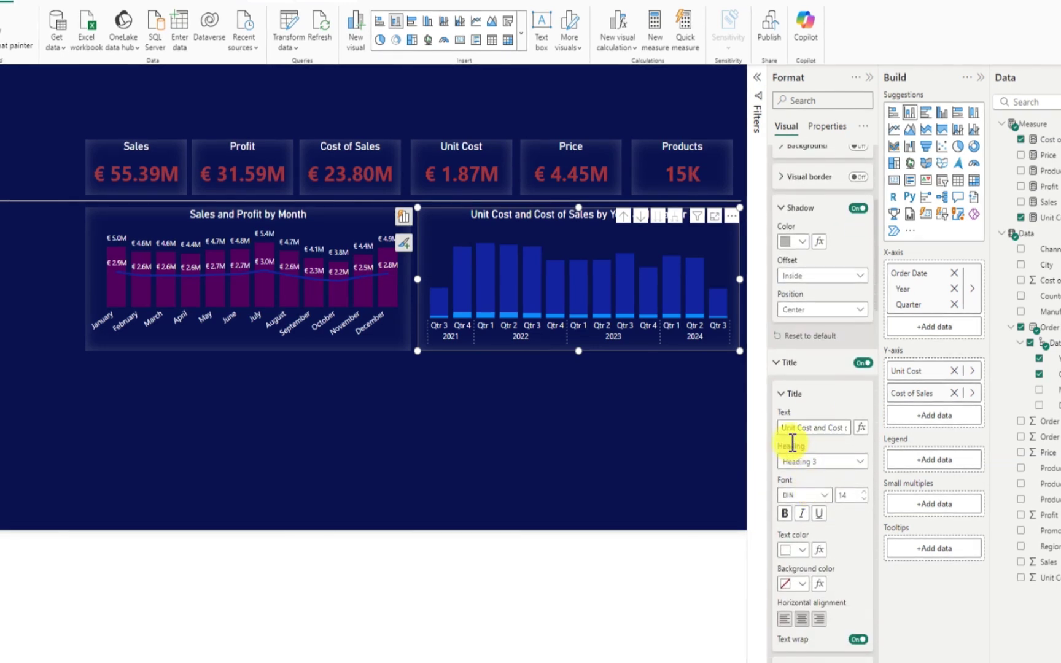
triple_click(821, 430)
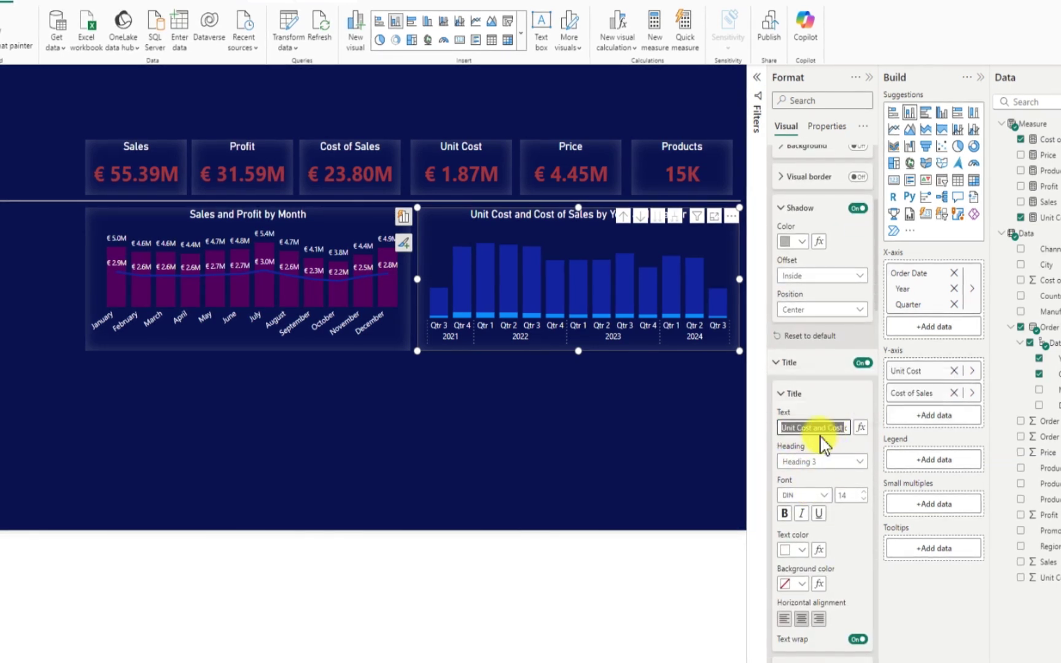
key("BackSpace")
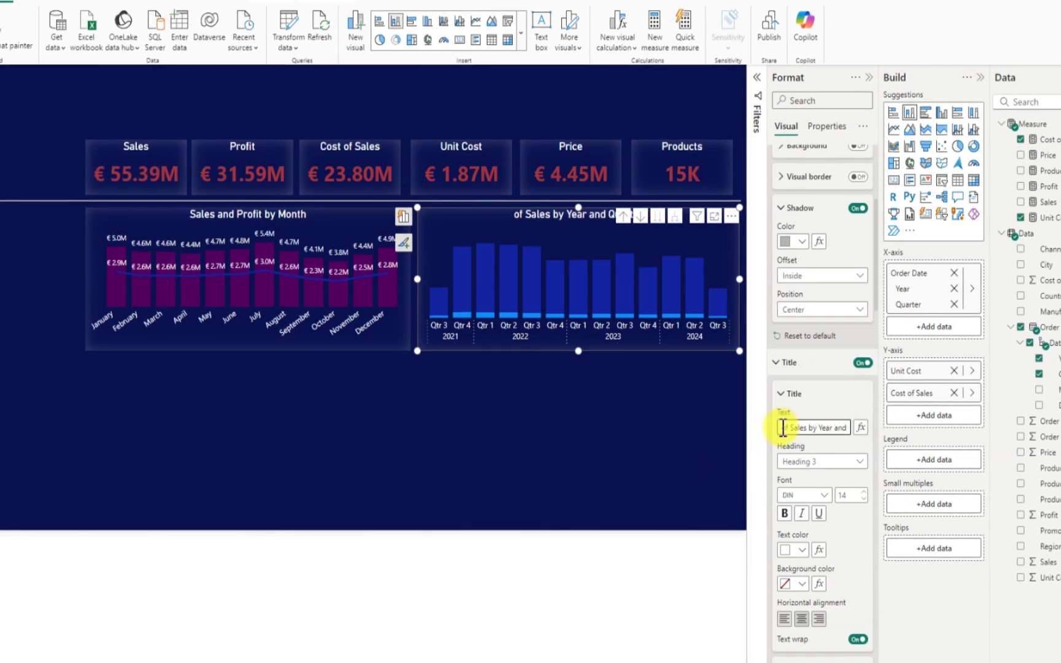
left_click_drag(783, 428, 846, 429)
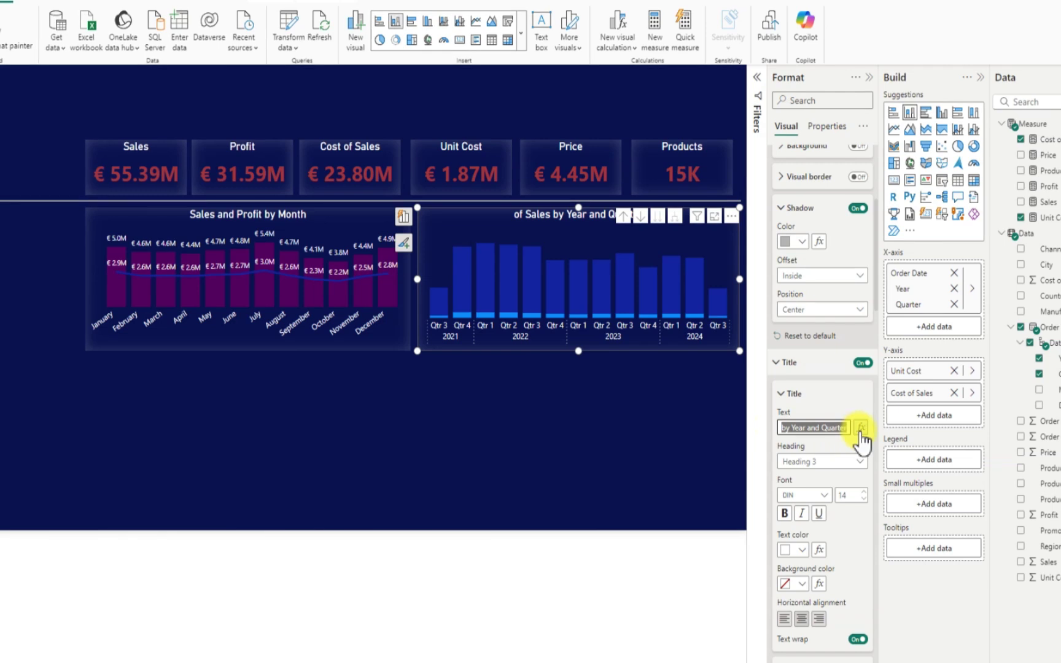
key("BackSpace")
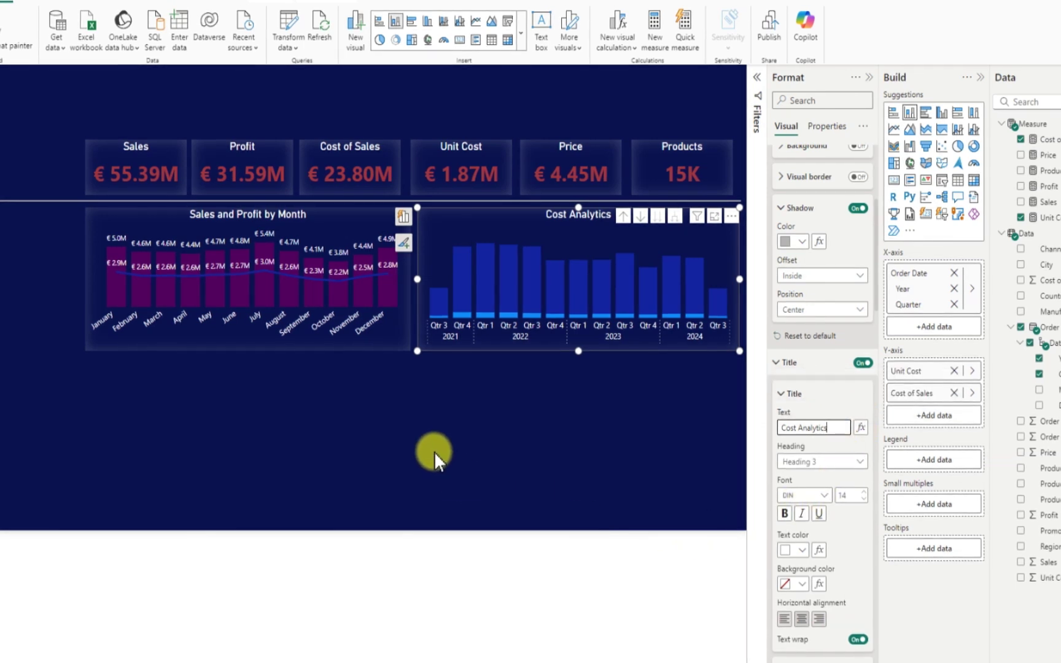
left_click(432, 400)
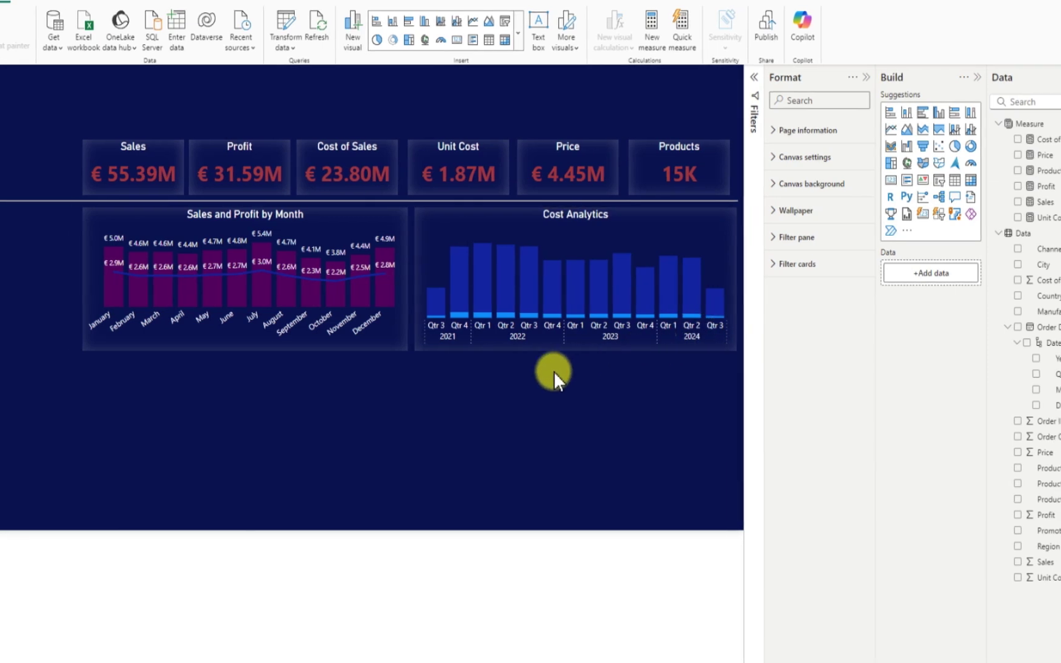
Widen the Products card to 177 so its edge lines up with the Cost Analytics chart, and deselect it
left_click(459, 422)
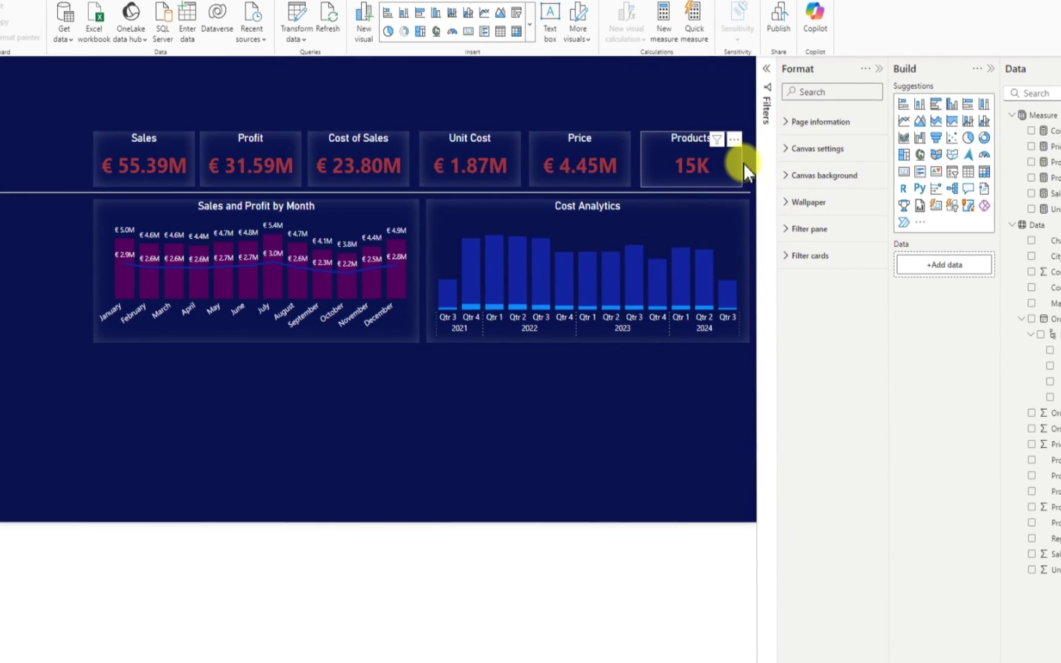
left_click(741, 164)
left_click_drag(743, 162, 747, 166)
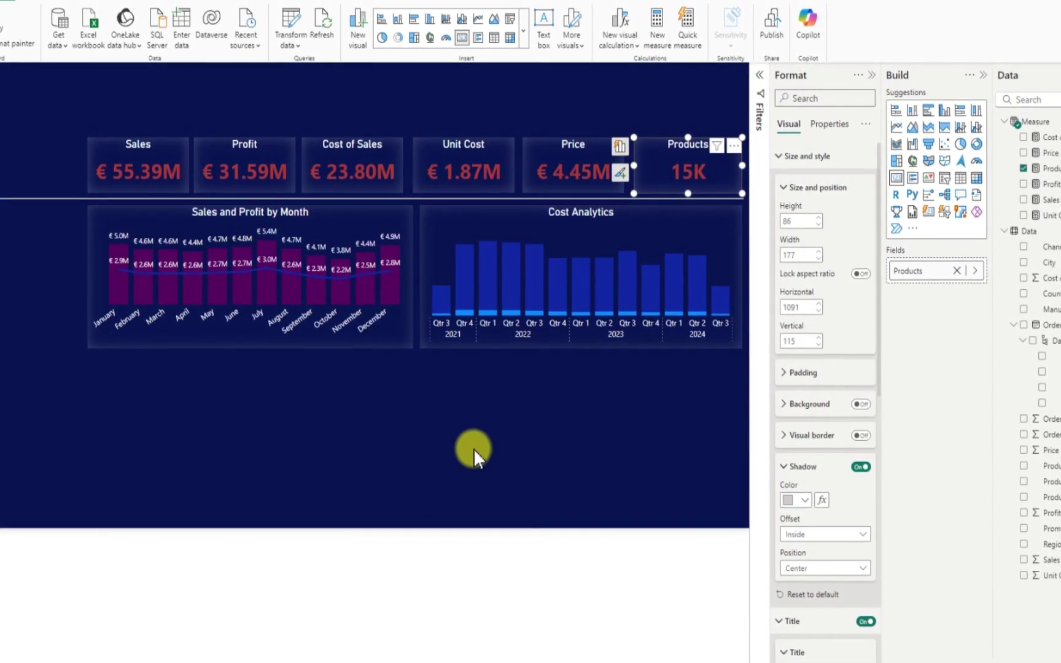
left_click(471, 448)
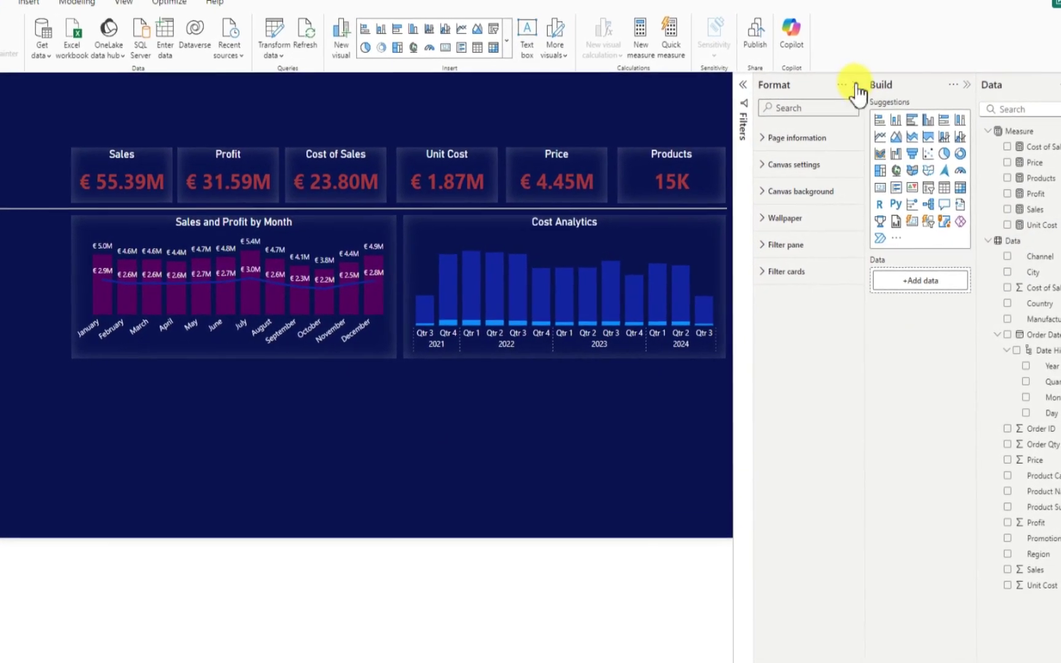
Insert a clustered bar chart, narrow it, and place it in the empty area below the Sales and Profit by Month chart
left_click(857, 86)
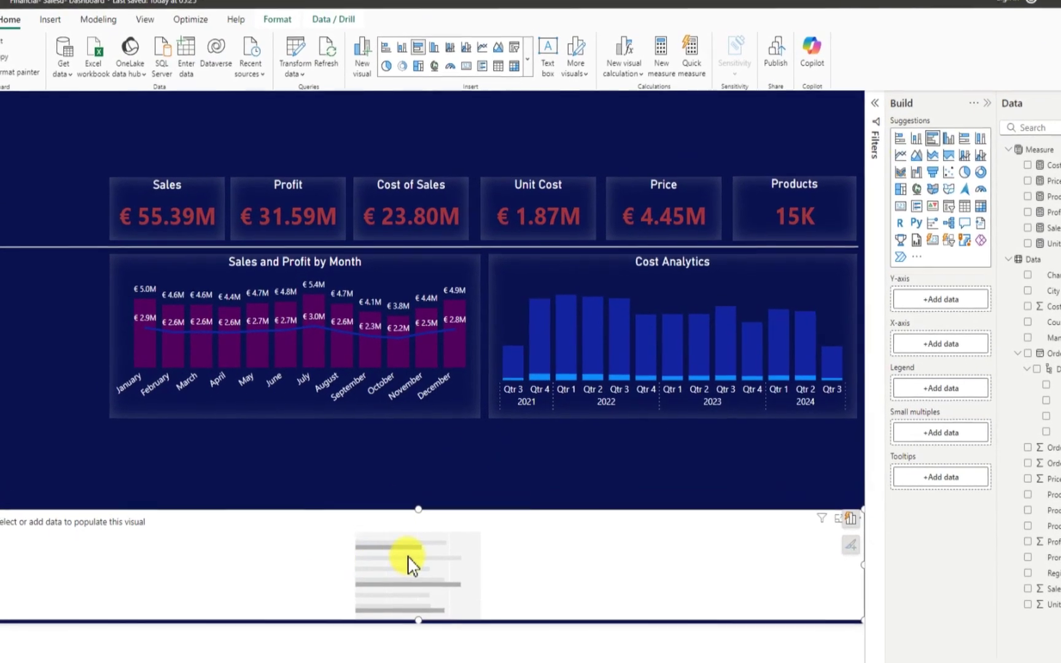
left_click_drag(402, 542, 493, 536)
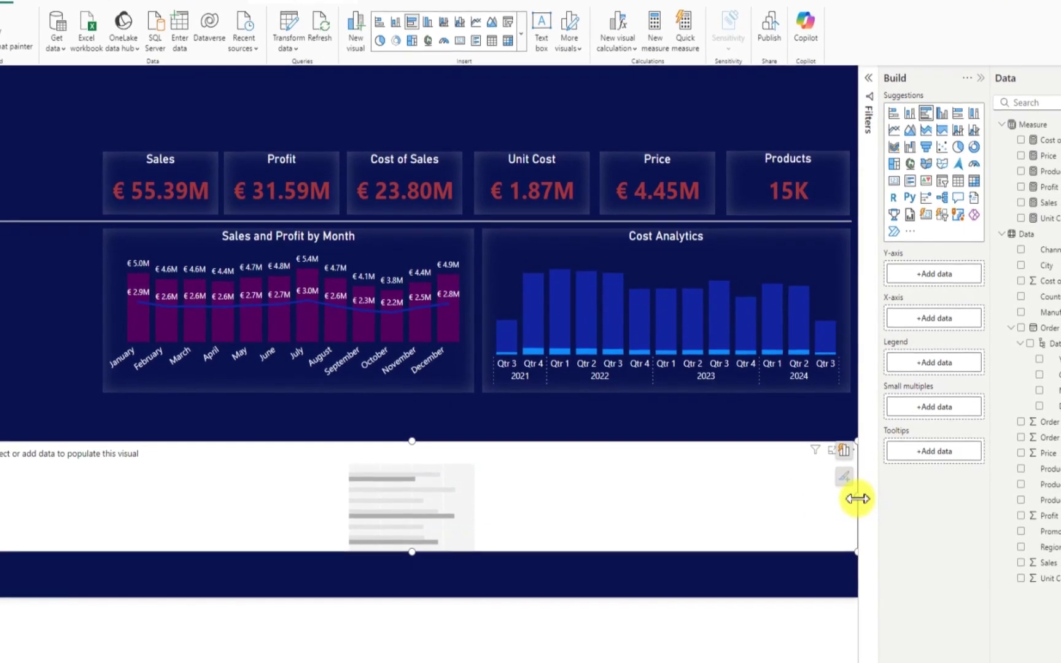
left_click_drag(857, 499, 360, 461)
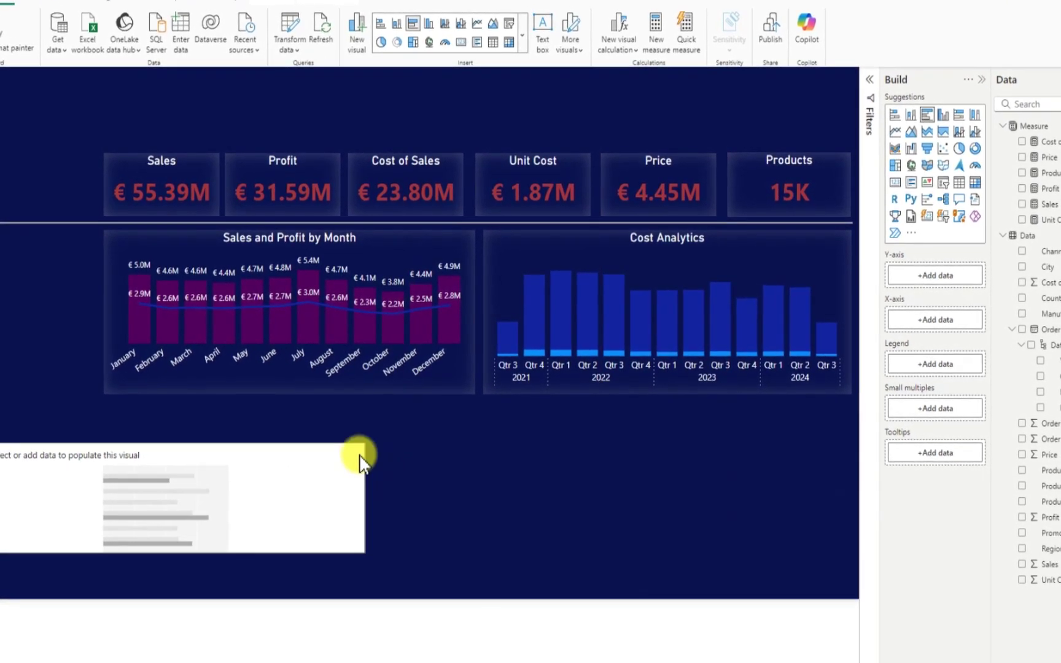
left_click_drag(206, 474, 327, 456)
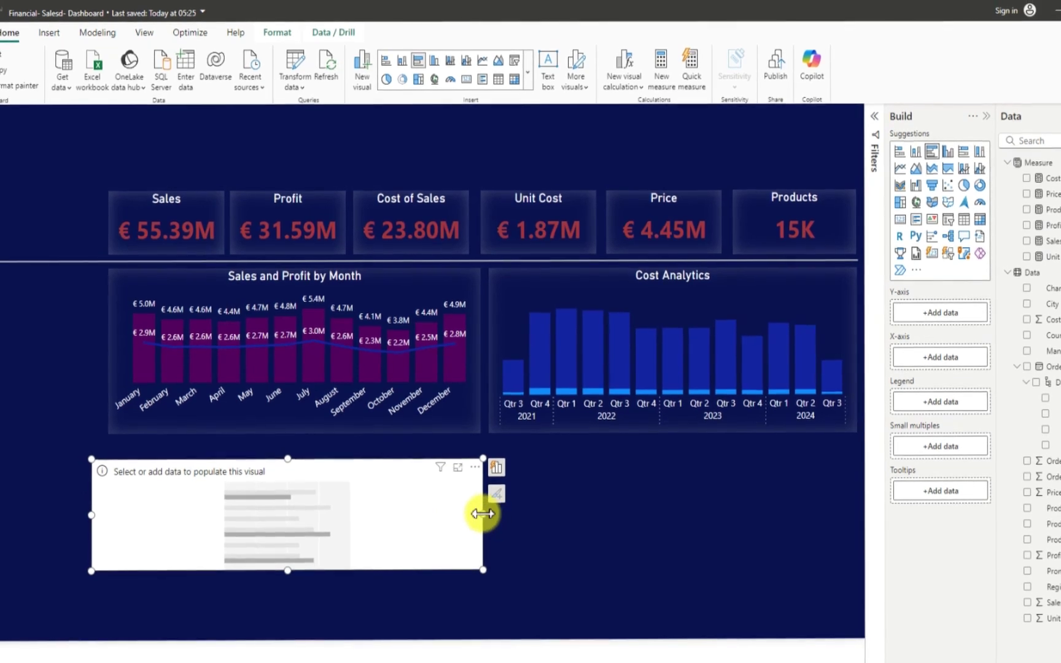
Make the empty bar chart narrower and taller, aligned with the starting edge of the Sales and Profit by Month chart directly above
left_click_drag(482, 513, 319, 514)
left_click_drag(205, 573, 194, 607)
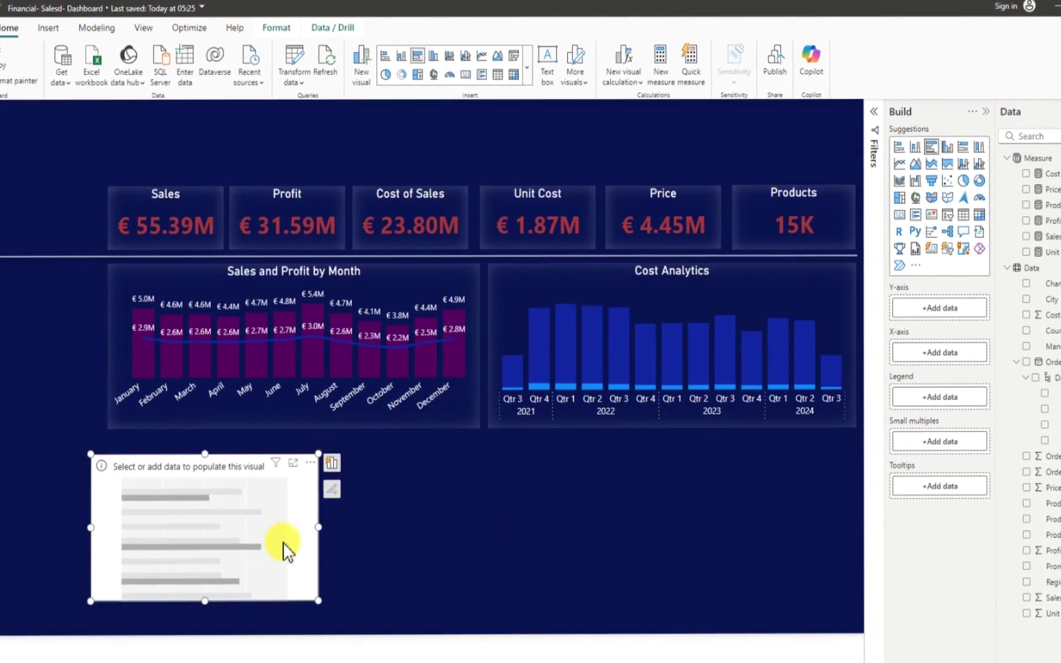
left_click_drag(317, 515, 251, 495)
left_click_drag(166, 469, 182, 452)
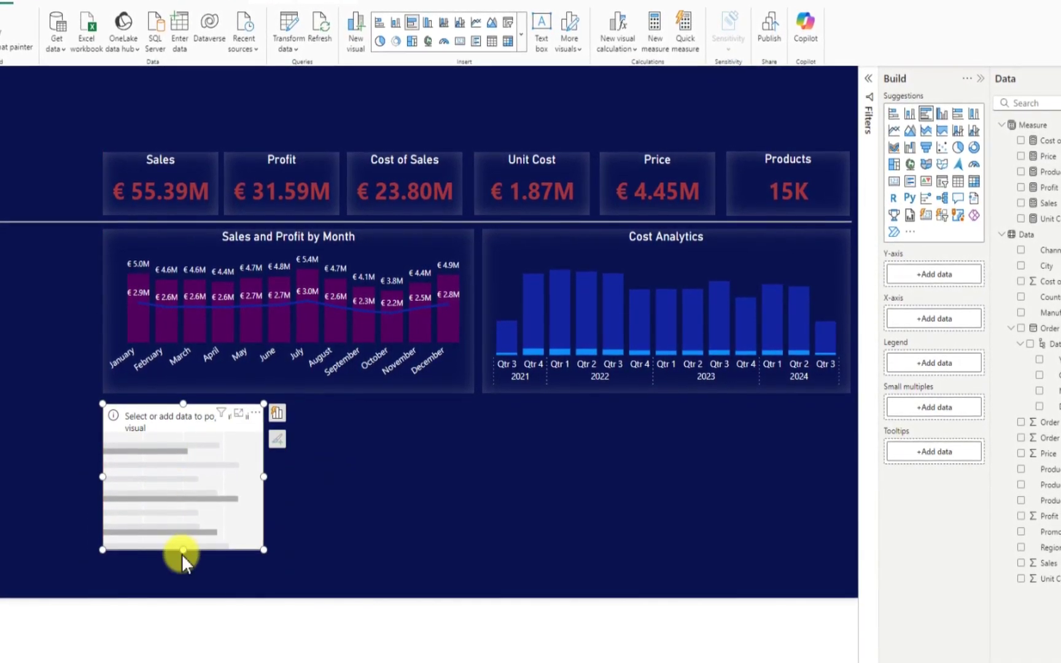
left_click_drag(182, 550, 167, 585)
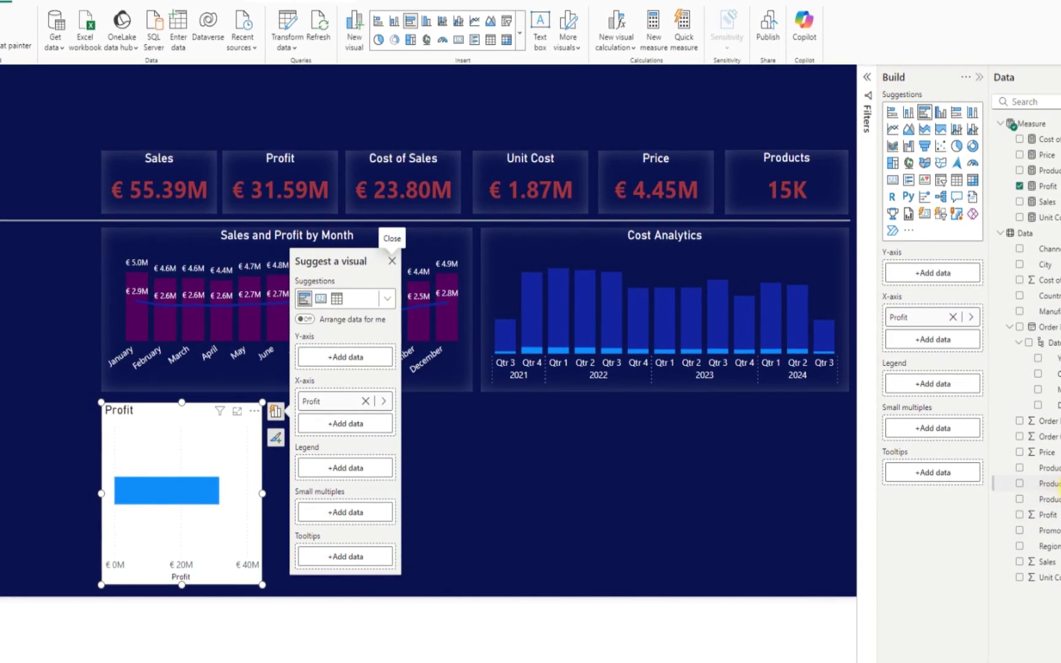
Plot Profit on the bar chart's X-axis by Product Category on its Y-axis, and widen the chart slightly
left_click(1021, 469)
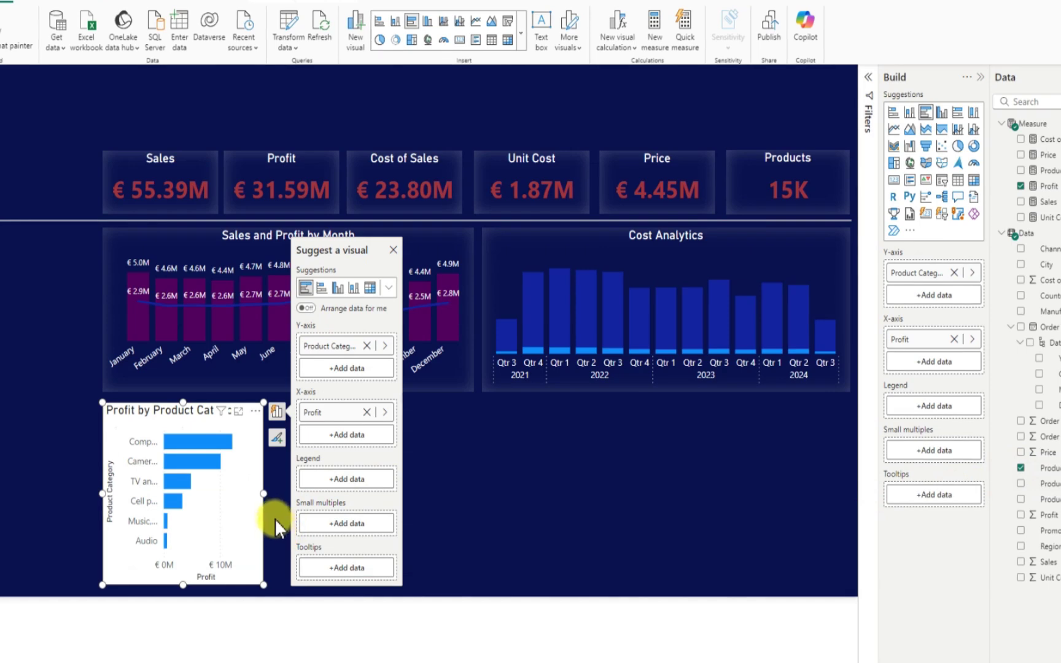
left_click_drag(263, 493, 270, 493)
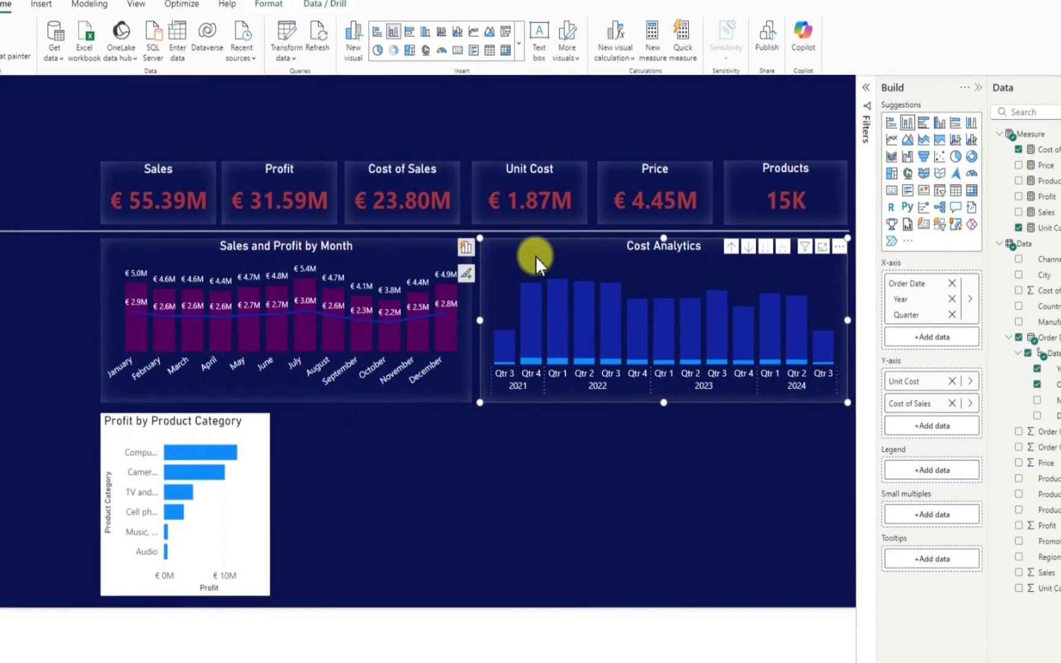
Open the format settings of the Cost Analytics chart and examine its data label options and value settings
left_click(839, 246)
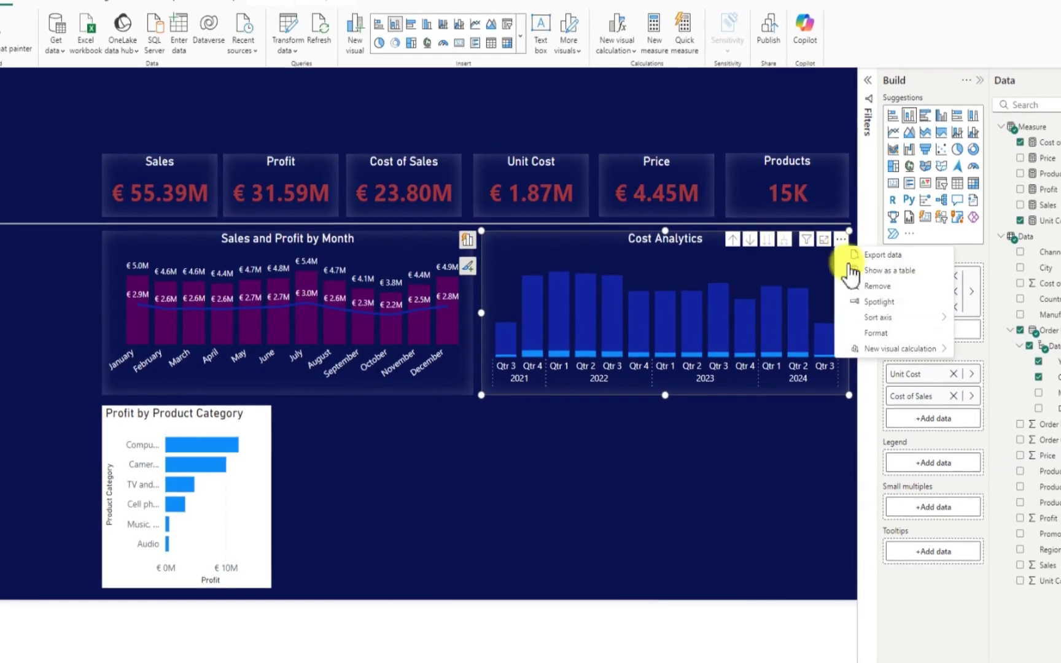
left_click(882, 334)
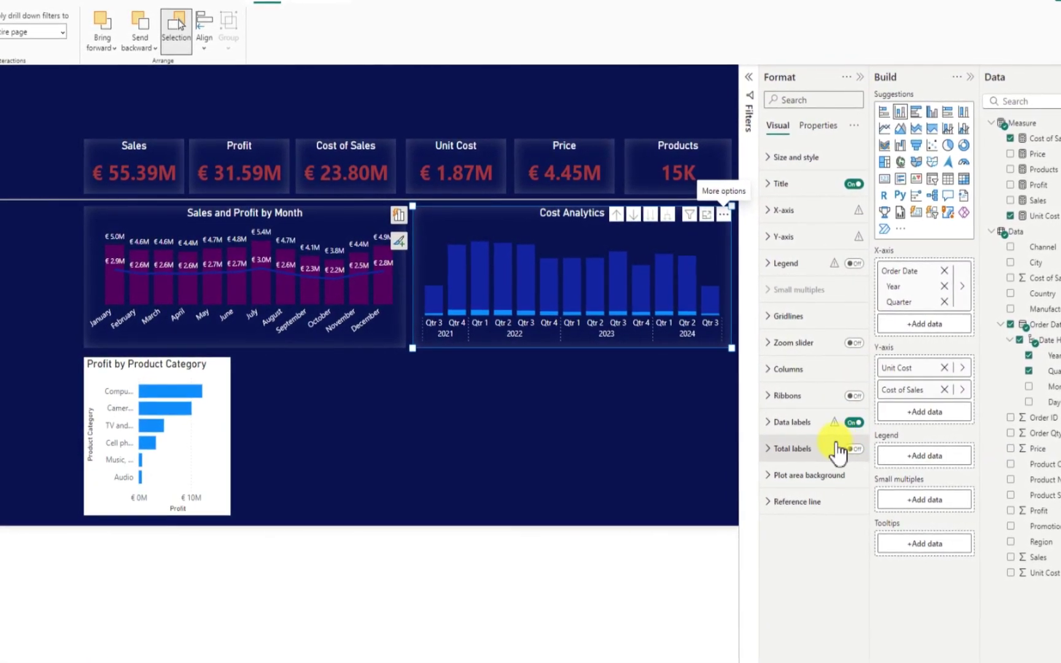
left_click(777, 426)
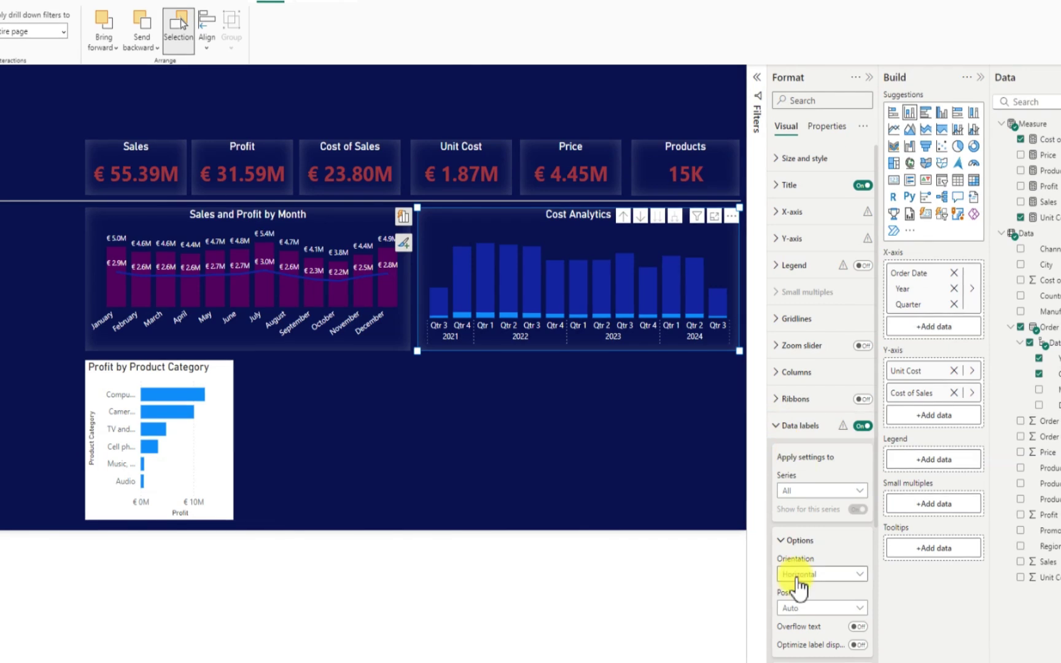
scroll(799, 565, "down", 3)
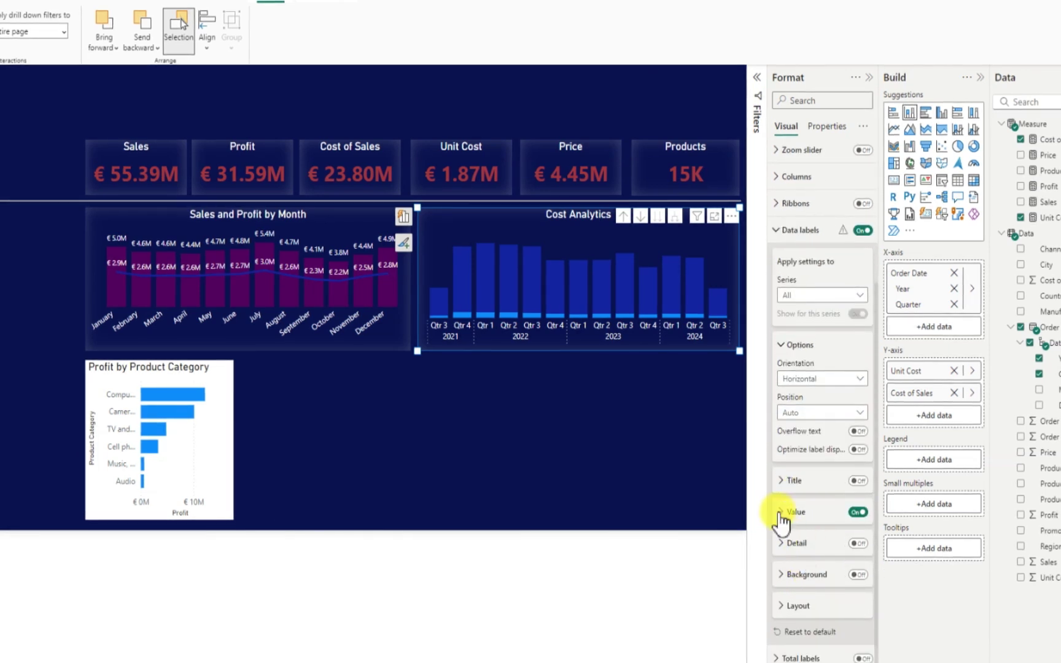
left_click(781, 522)
scroll(807, 563, "down", 2)
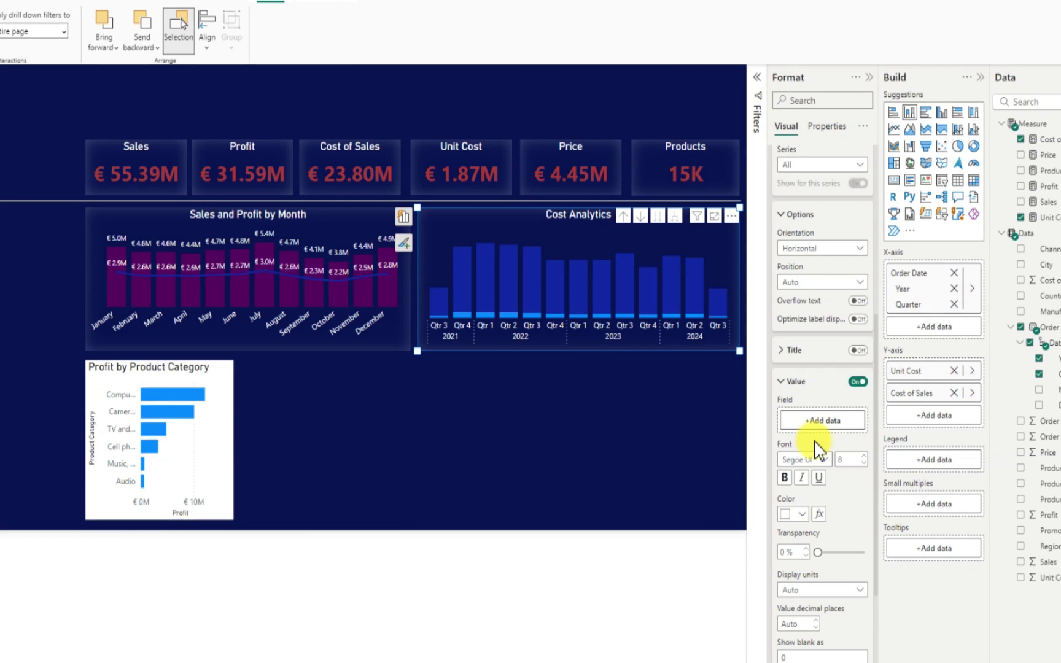
scroll(816, 443, "up", 2)
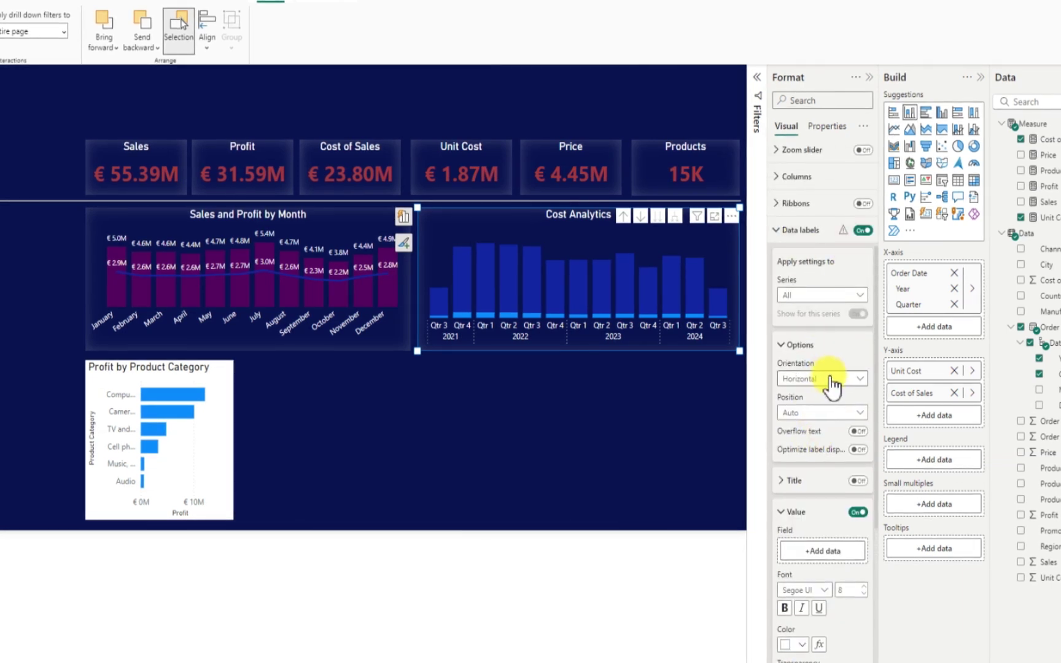
Turn the Cost Analytics chart's data labels off and on again, review their value settings, and deselect the chart
left_click(863, 231)
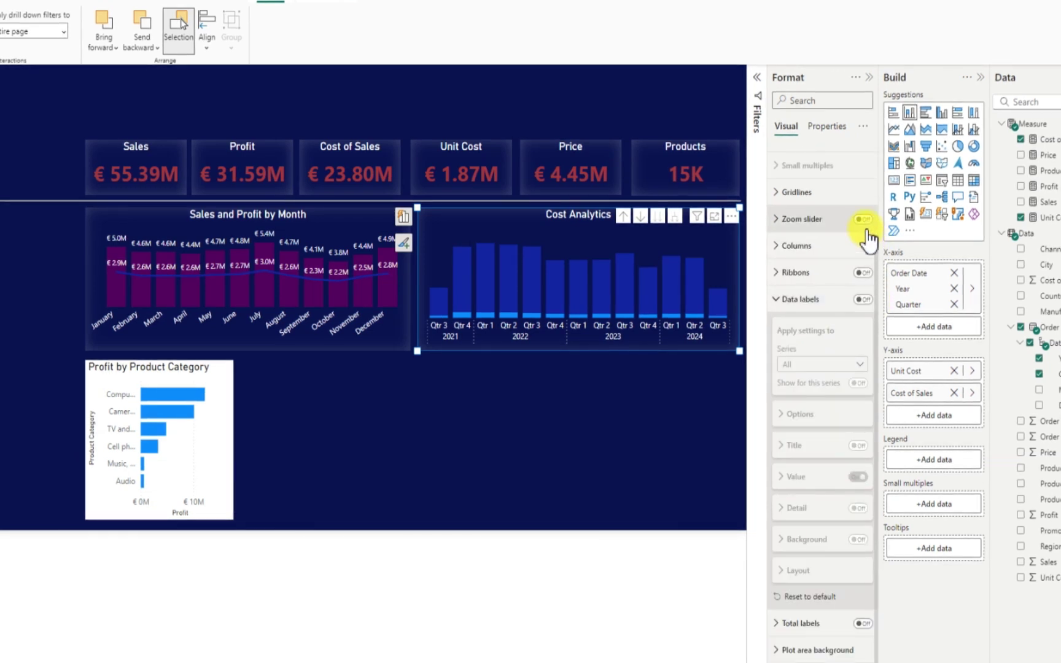
left_click(862, 300)
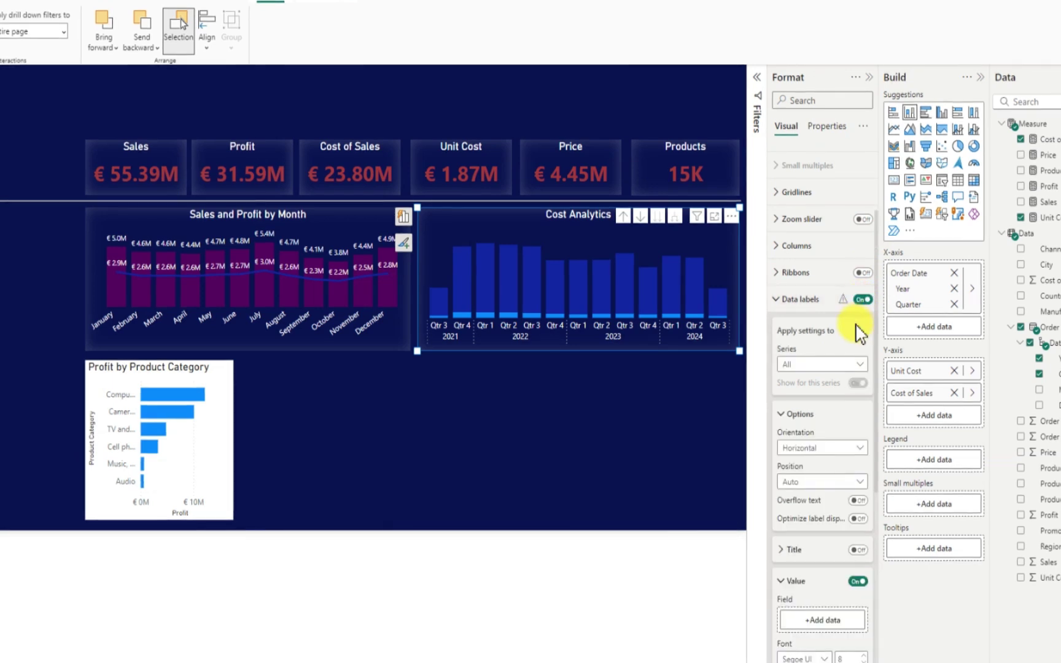
scroll(798, 455, "down", 3)
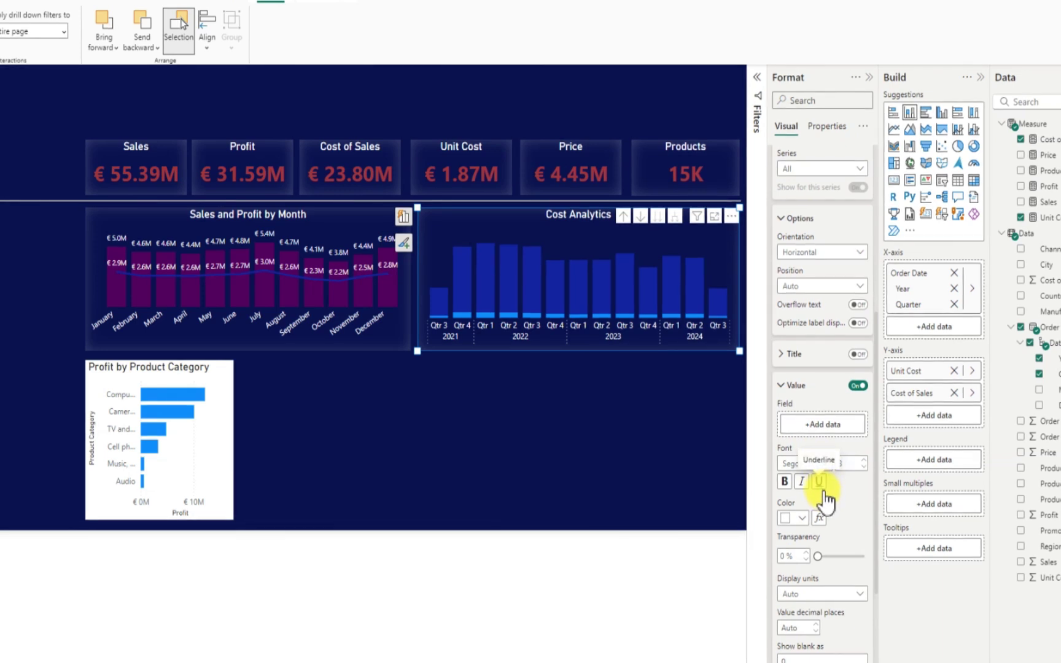
scroll(826, 498, "down", 2)
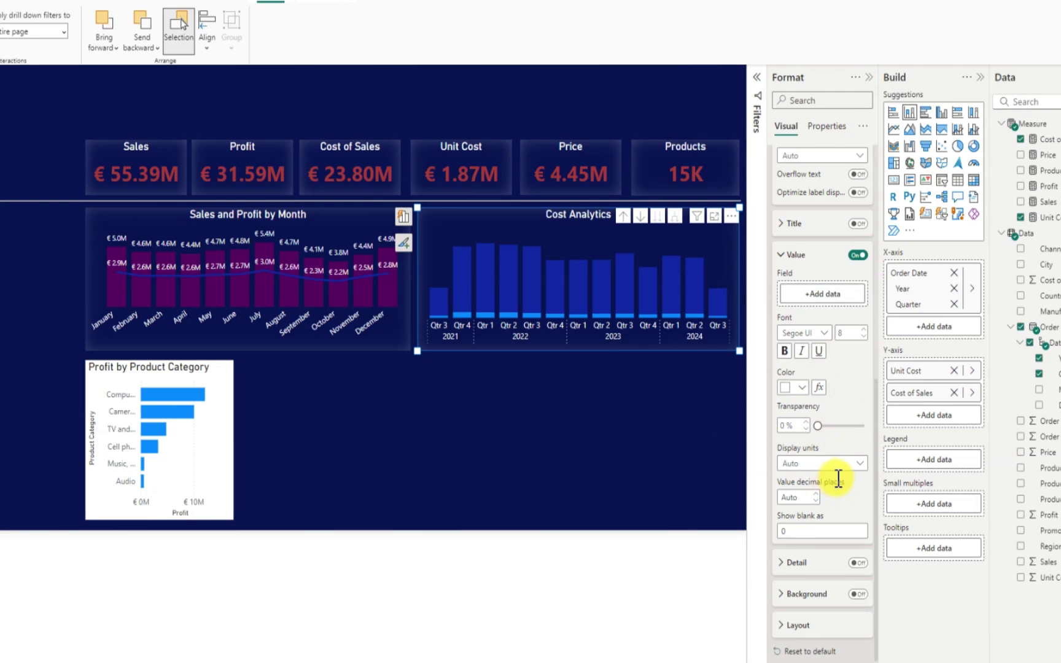
scroll(830, 522, "down", 1)
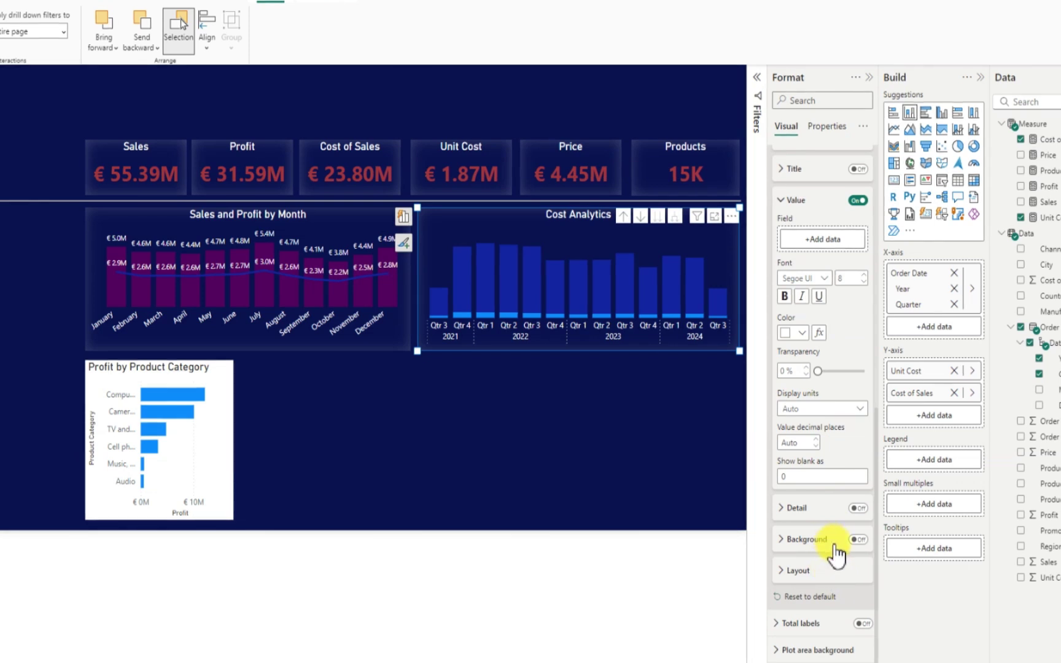
scroll(836, 553, "up", 1)
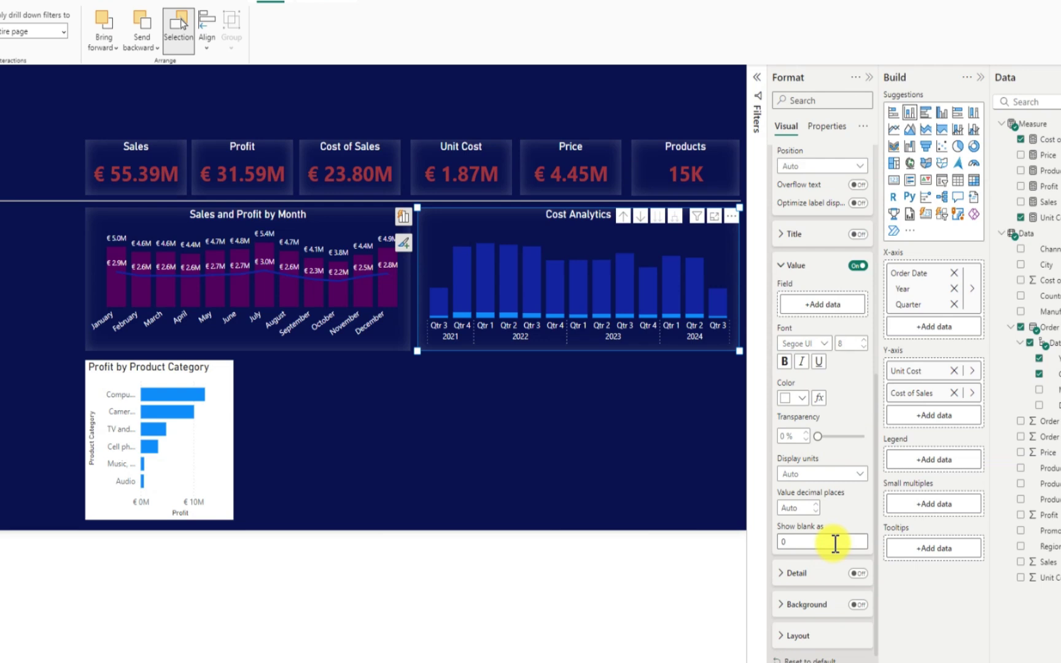
scroll(835, 544, "up", 1)
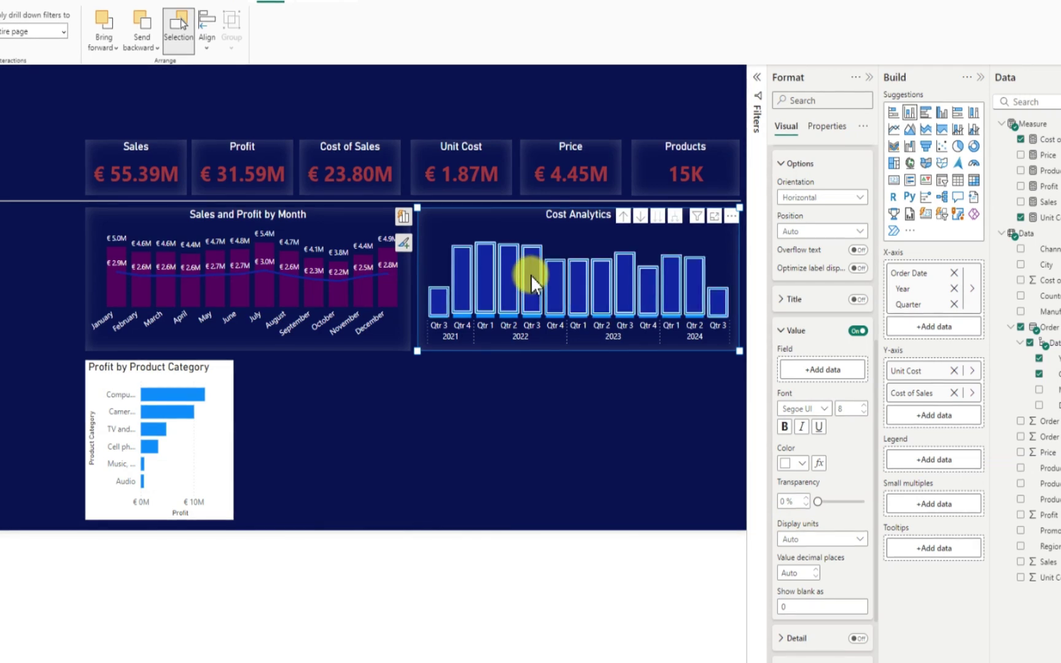
left_click(445, 406)
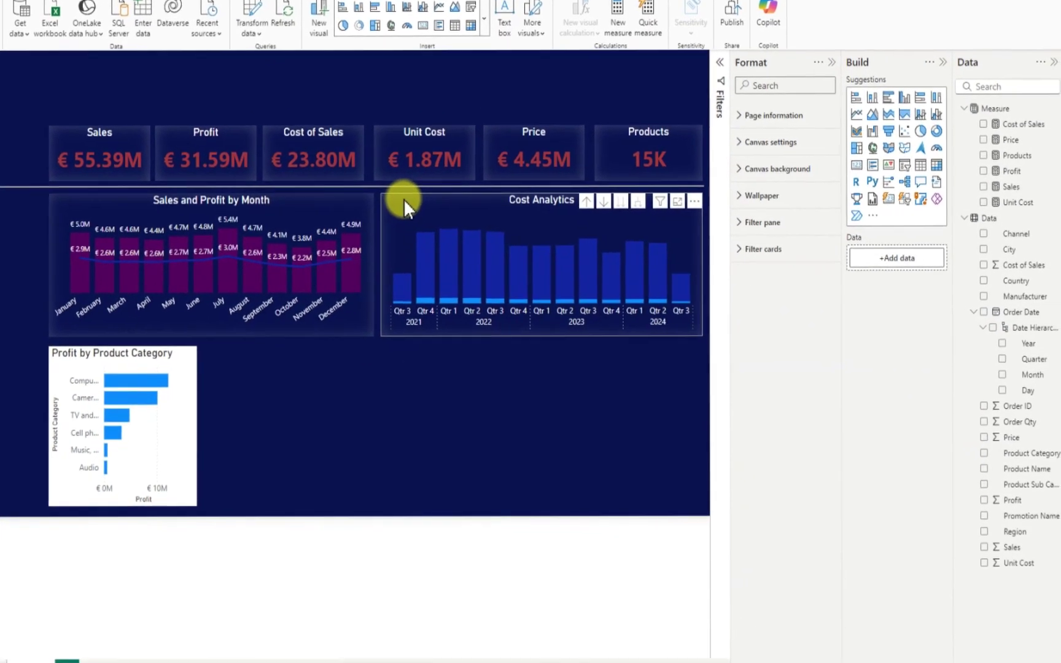
Set the data label value color of the Cost Analytics chart to dark red and deselect the chart
left_click(435, 213)
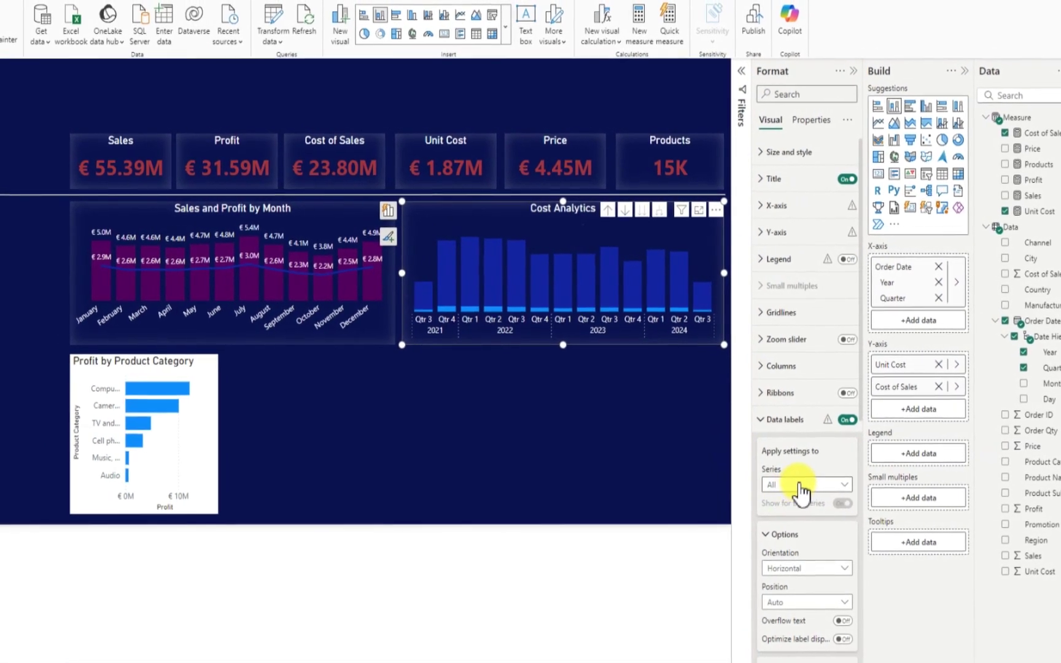
scroll(819, 509, "down", 3)
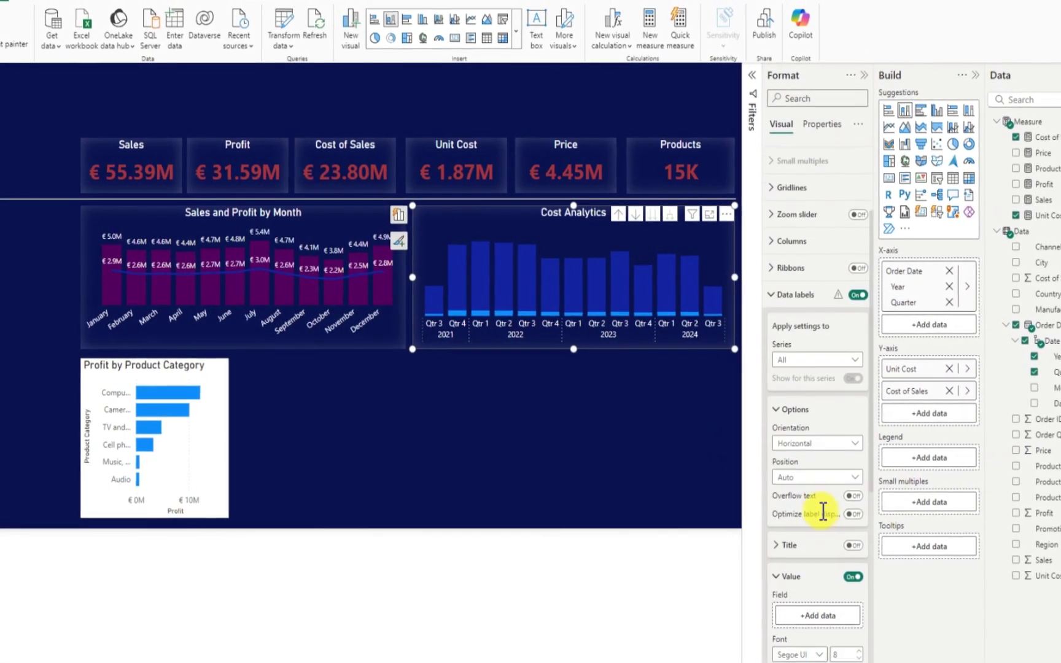
scroll(824, 513, "down", 5)
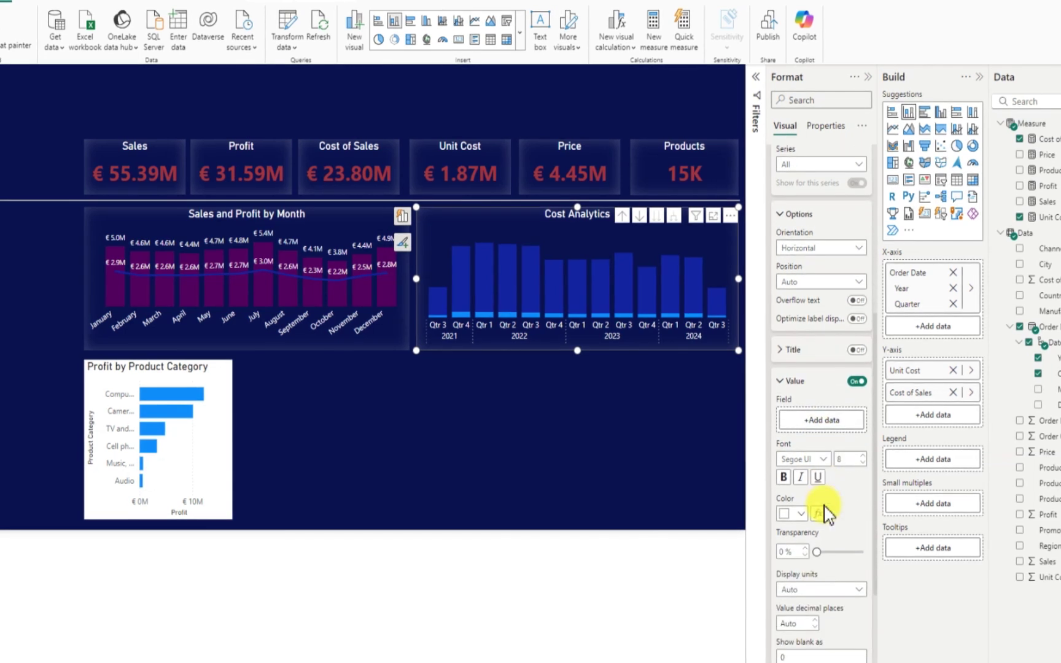
scroll(825, 511, "down", 1)
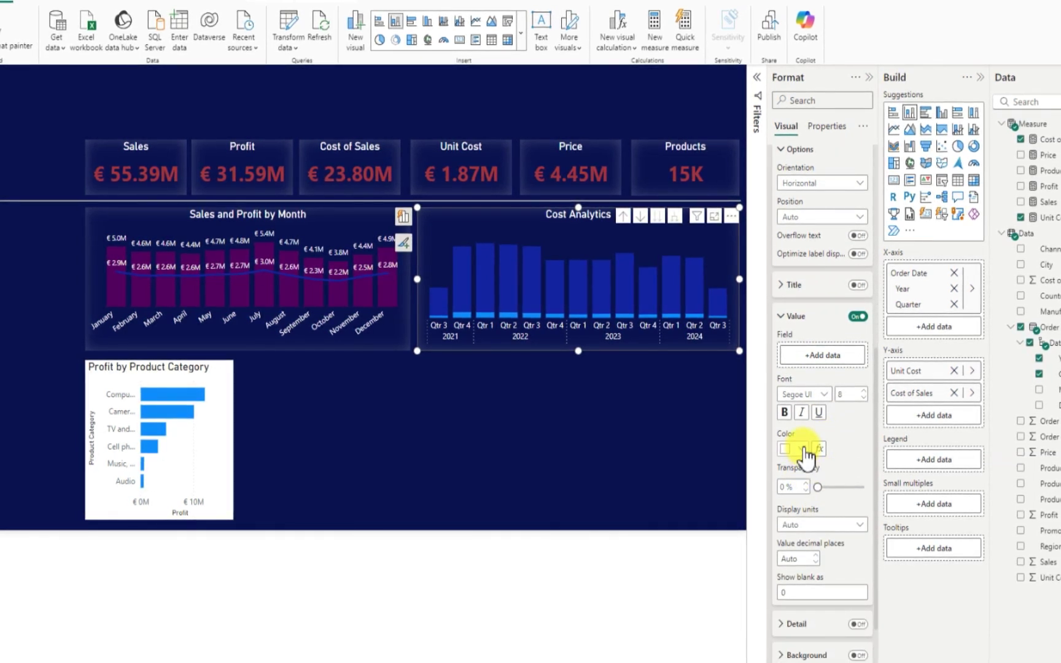
left_click(804, 448)
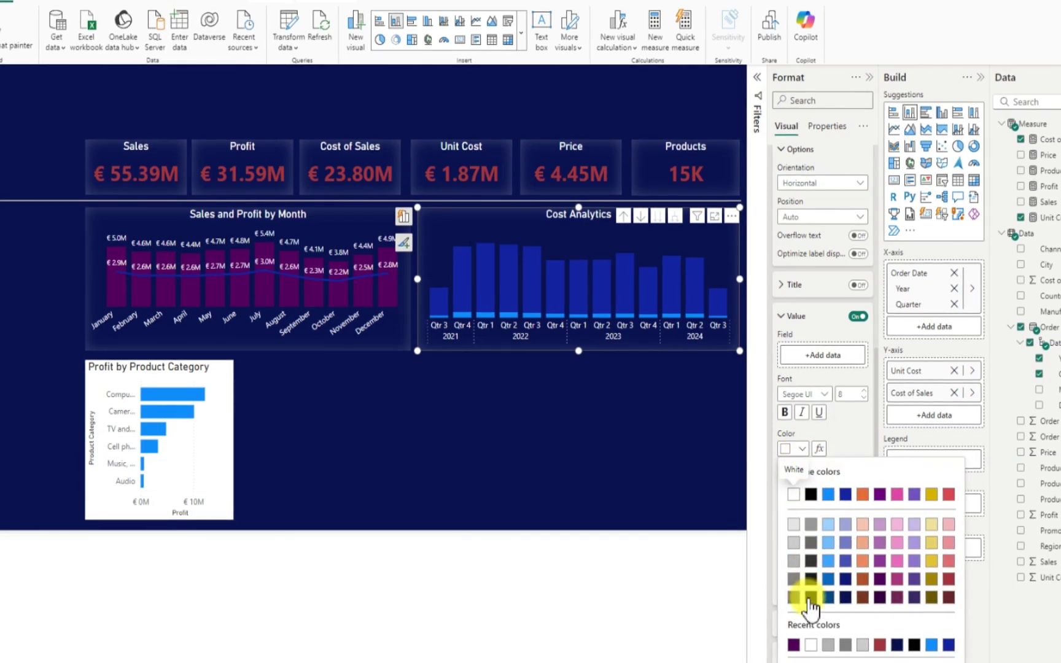
left_click(949, 580)
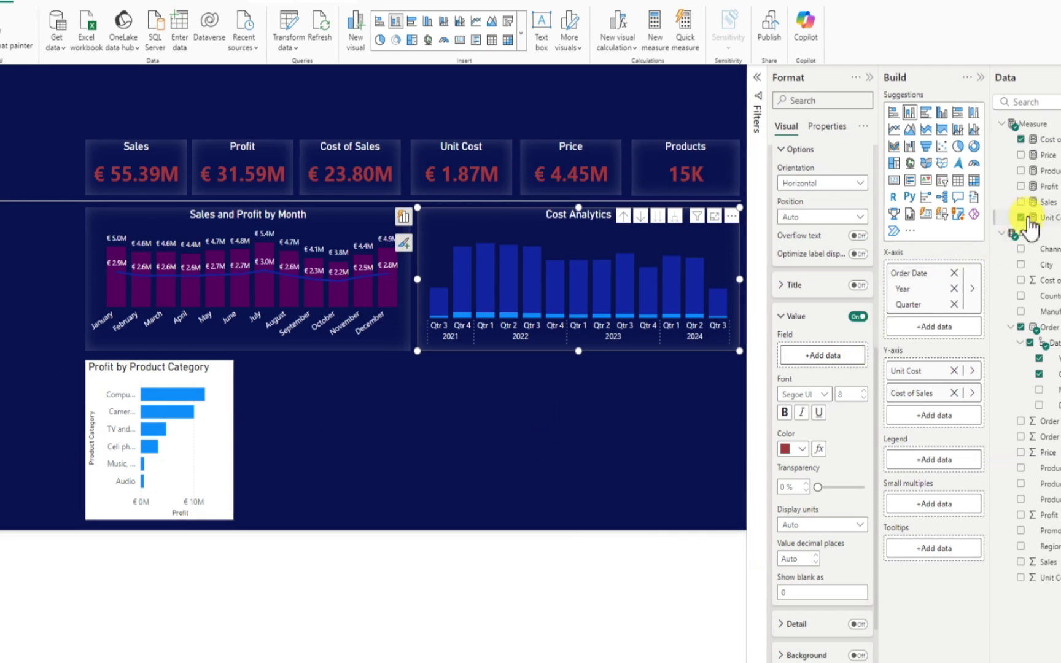
left_click(310, 413)
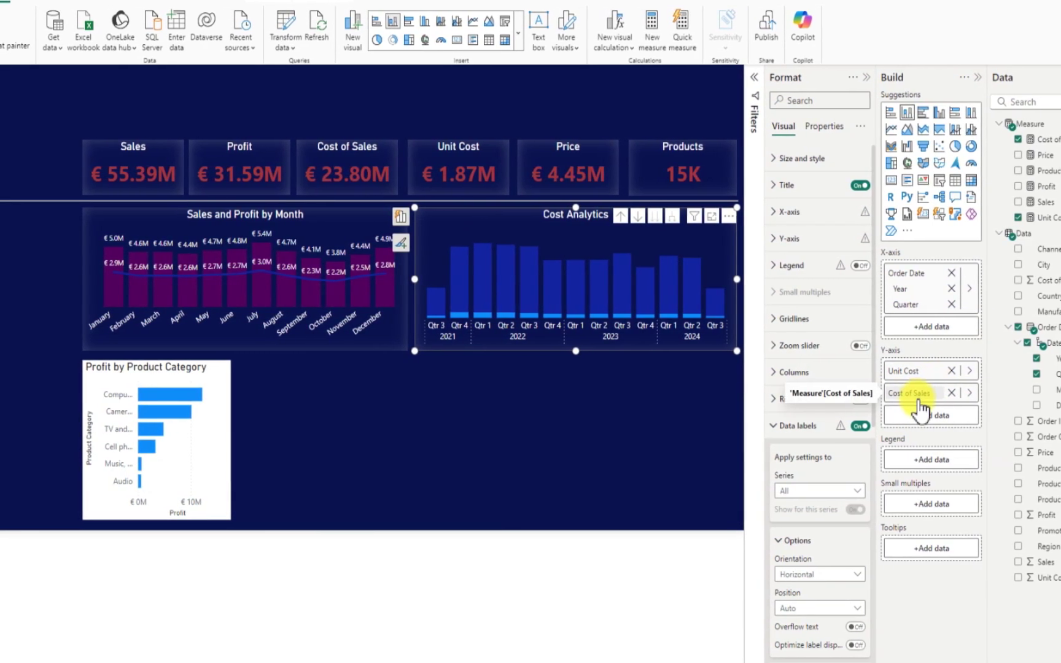
Try moving the Cost Analytics chart into the empty area below and making it taller and wider
mouse_move(846, 431)
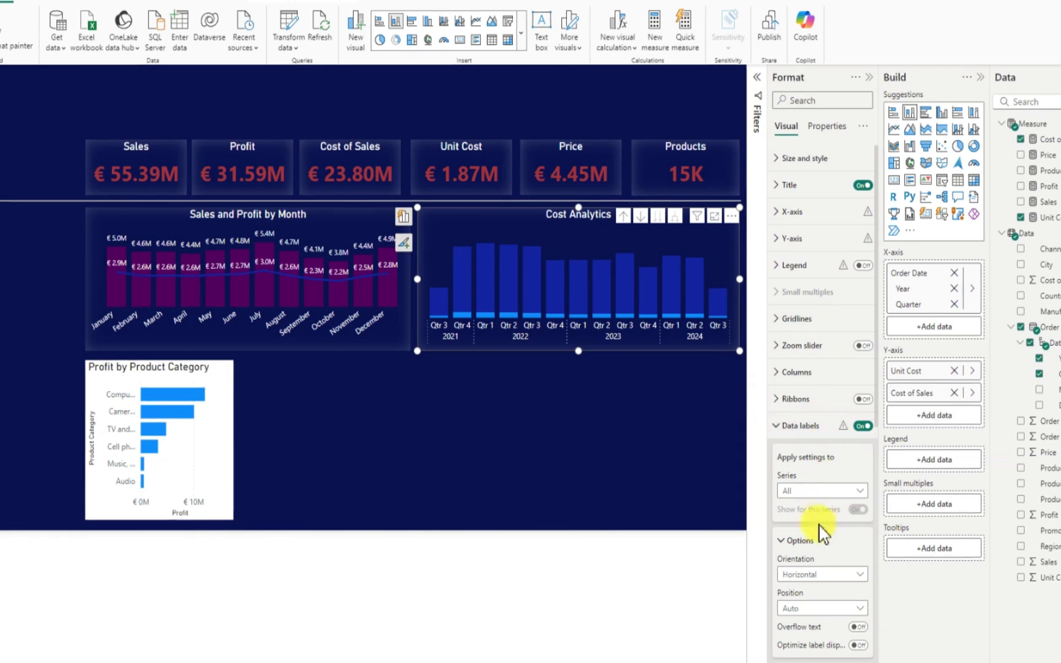
scroll(821, 544, "down", 3)
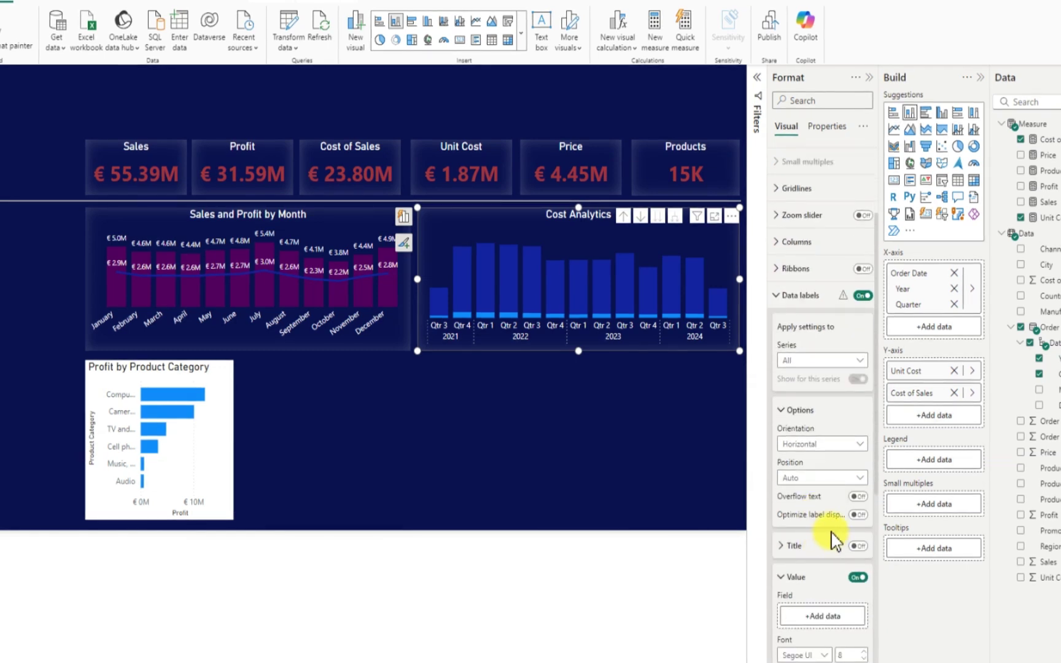
scroll(835, 540, "down", 5)
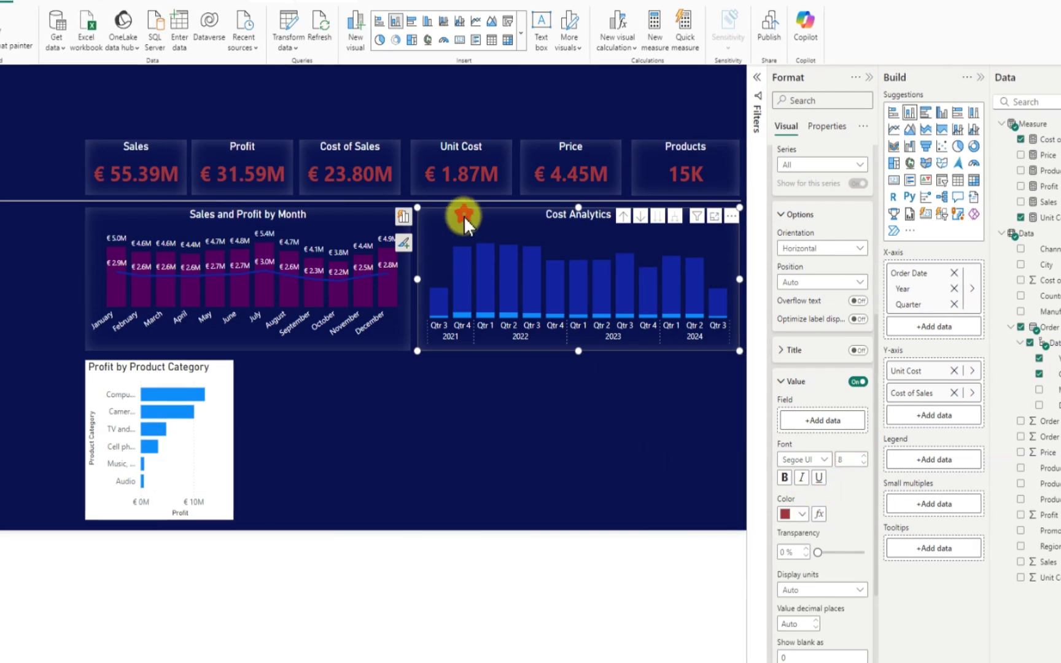
left_click_drag(464, 216, 419, 362)
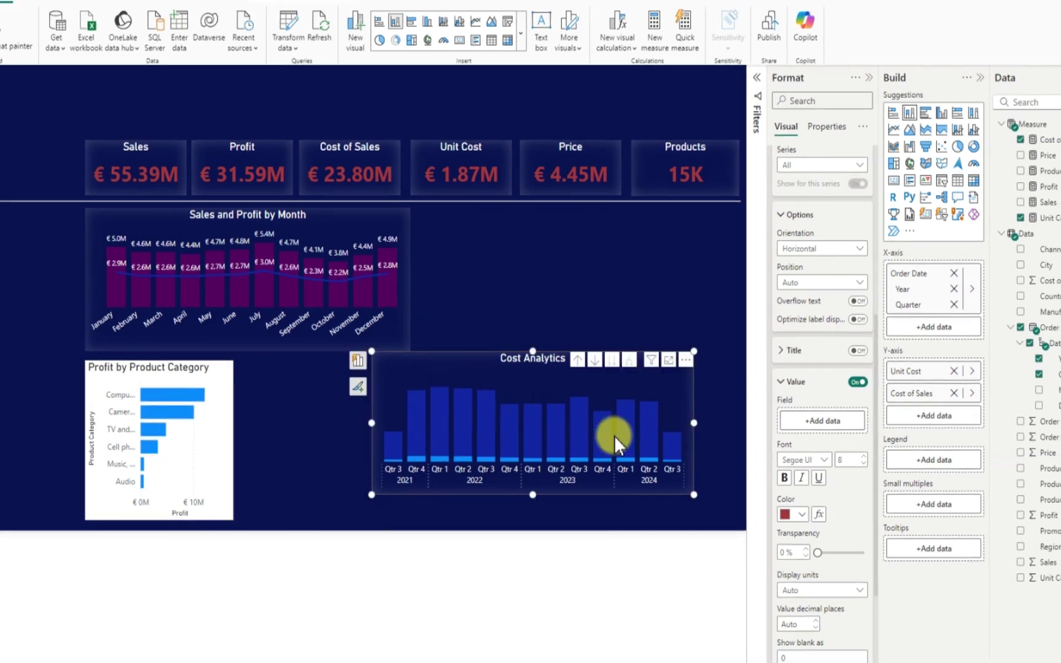
left_click_drag(531, 352, 540, 317)
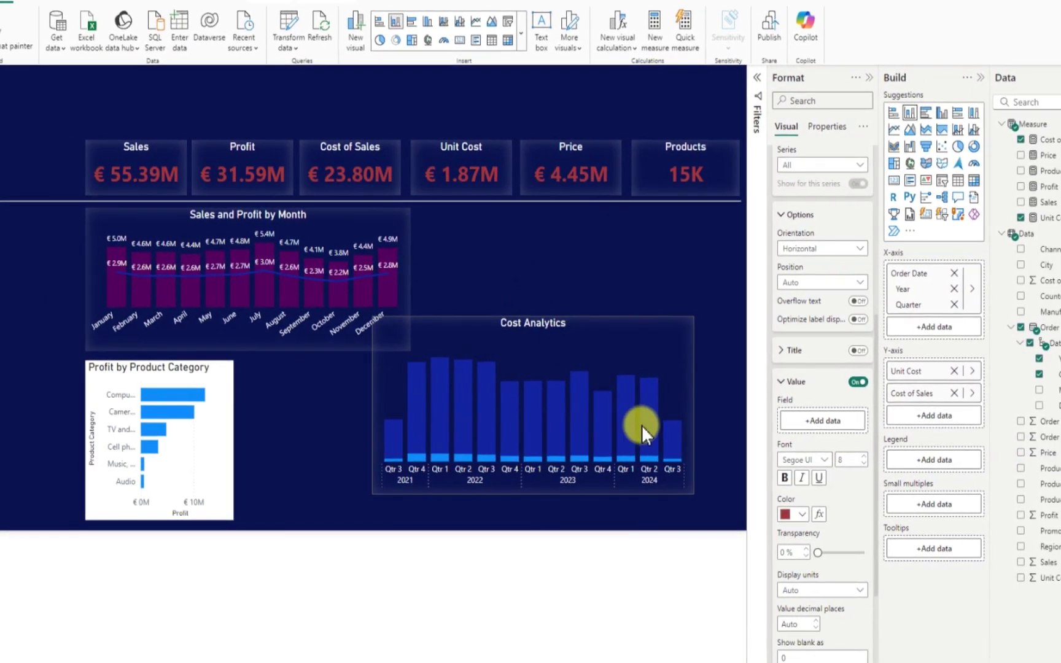
left_click_drag(694, 406, 733, 400)
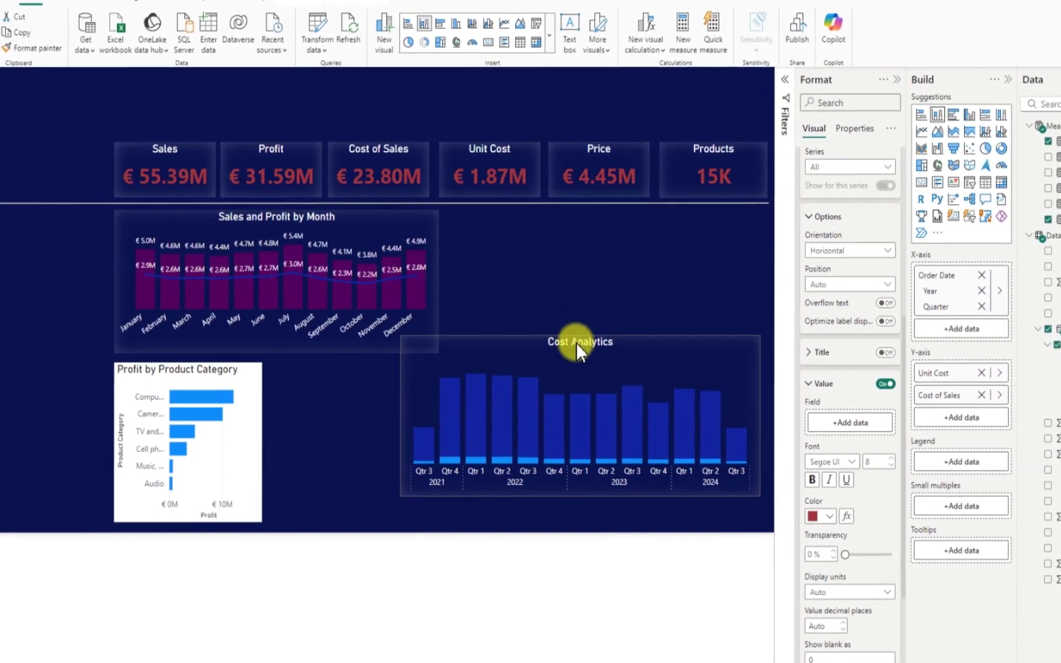
Return the Cost Analytics chart to its place beside Sales and Profit by Month and resize it to match that chart's height
left_click(571, 371)
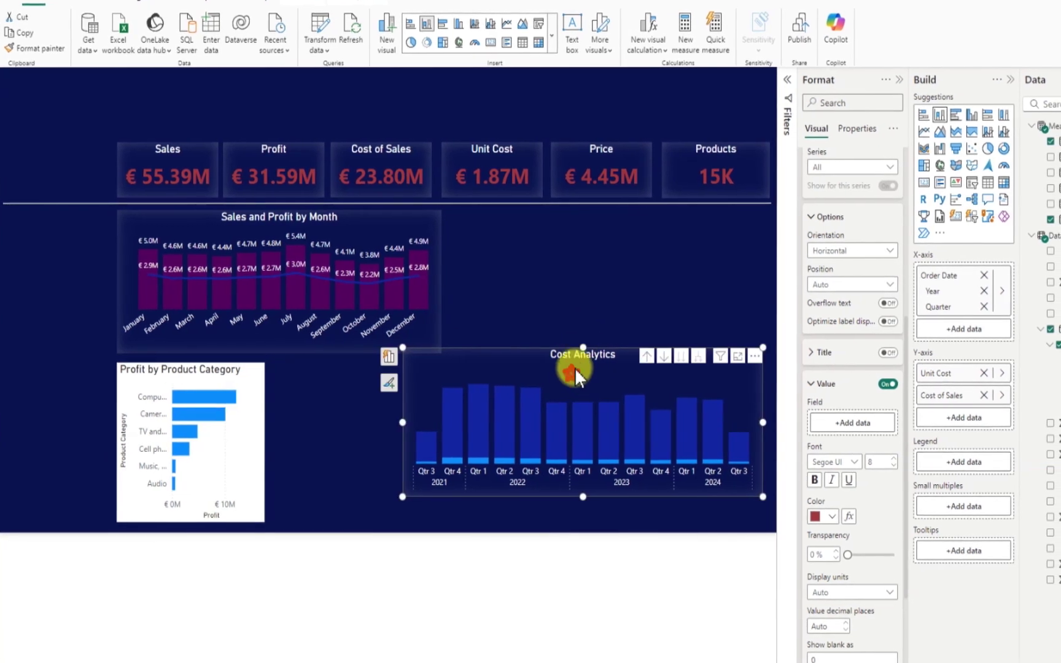
left_click_drag(575, 371, 544, 350)
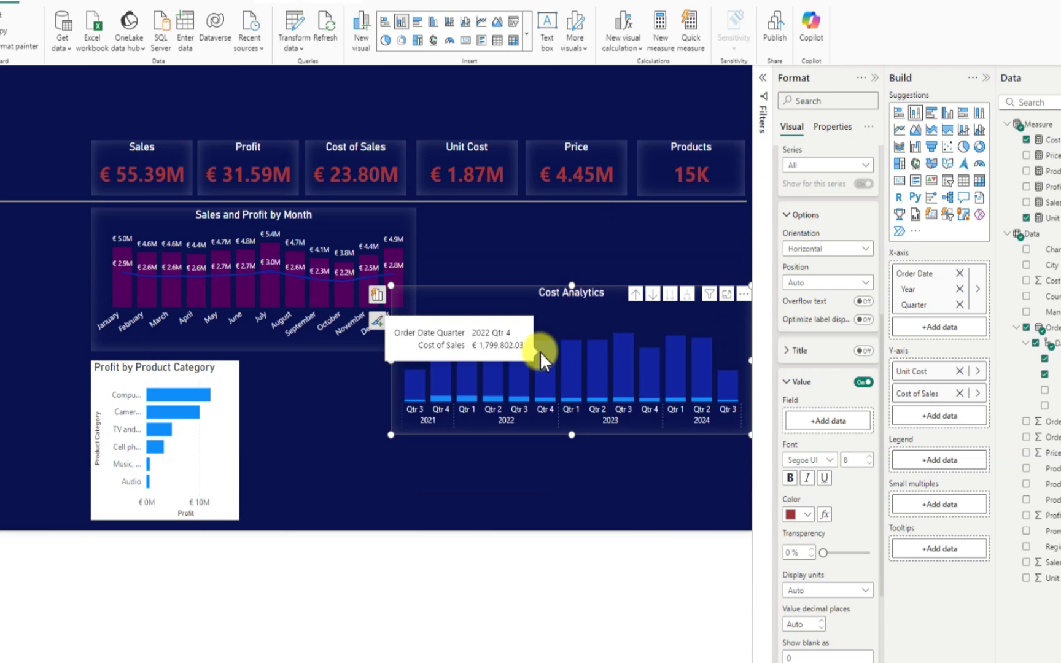
left_click_drag(569, 315, 597, 237)
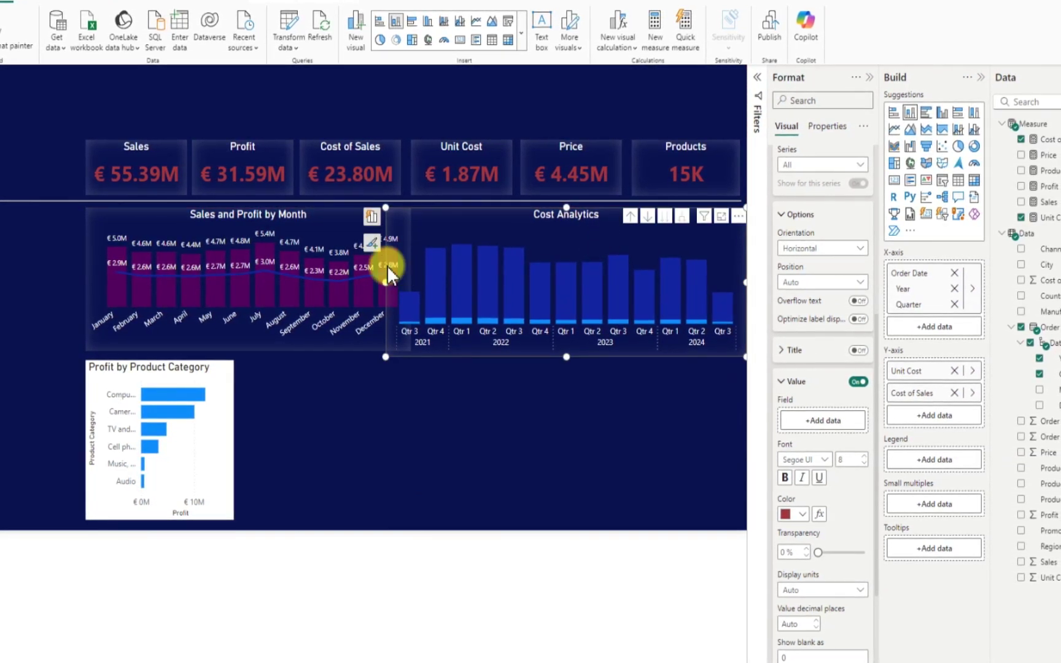
left_click_drag(386, 282, 422, 272)
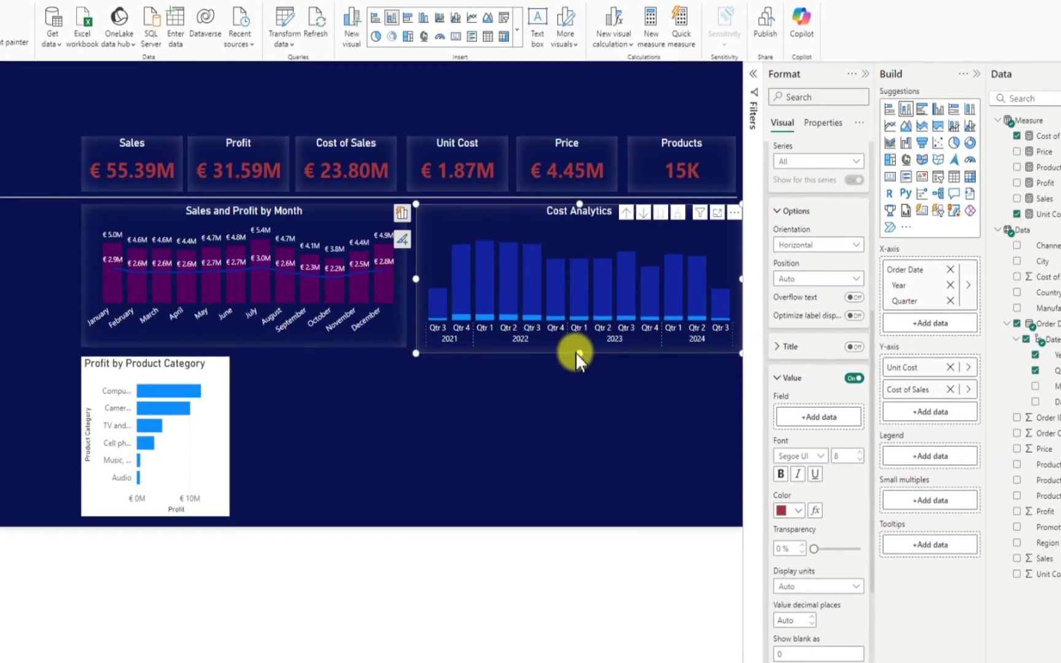
left_click_drag(579, 349, 580, 347)
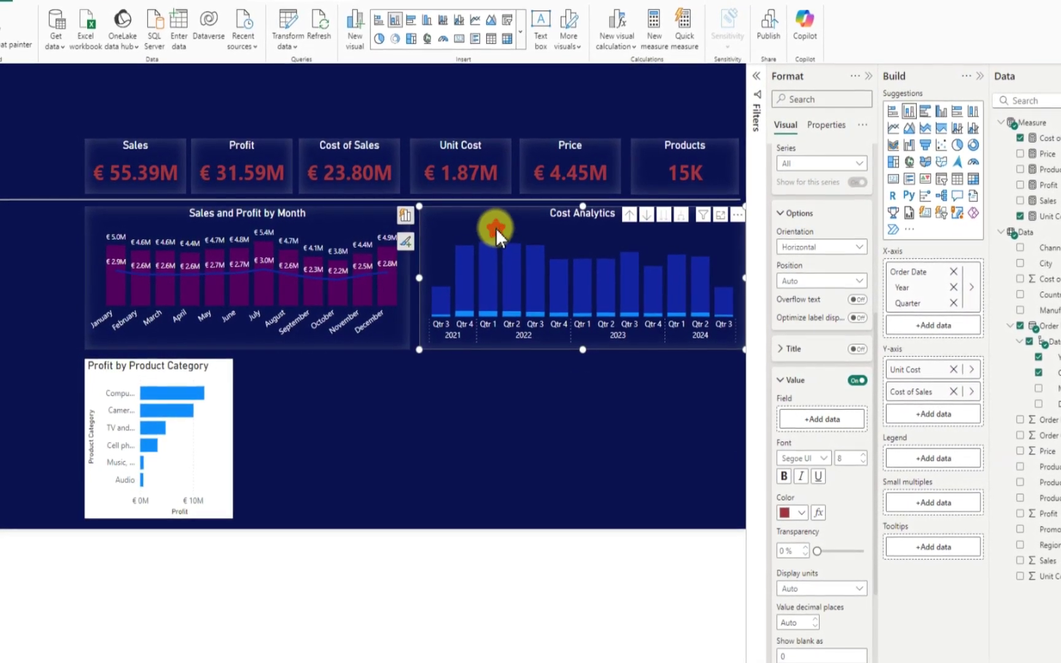
left_click_drag(495, 228, 492, 225)
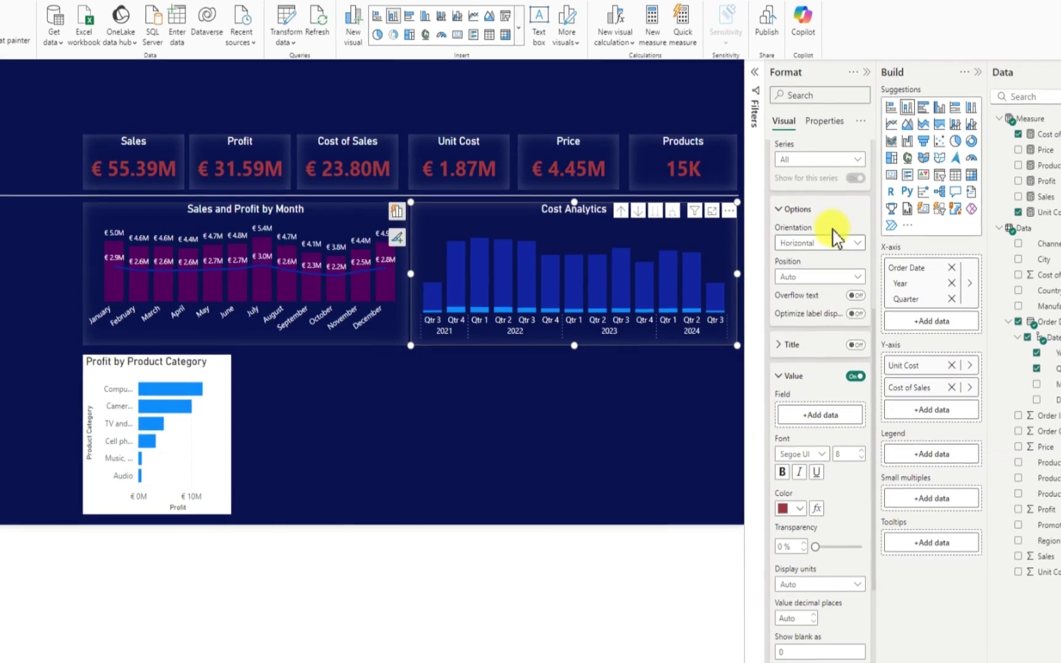
Review the Cost Analytics chart's data label and axis settings once more and deselect the chart
scroll(818, 266, "up", 3)
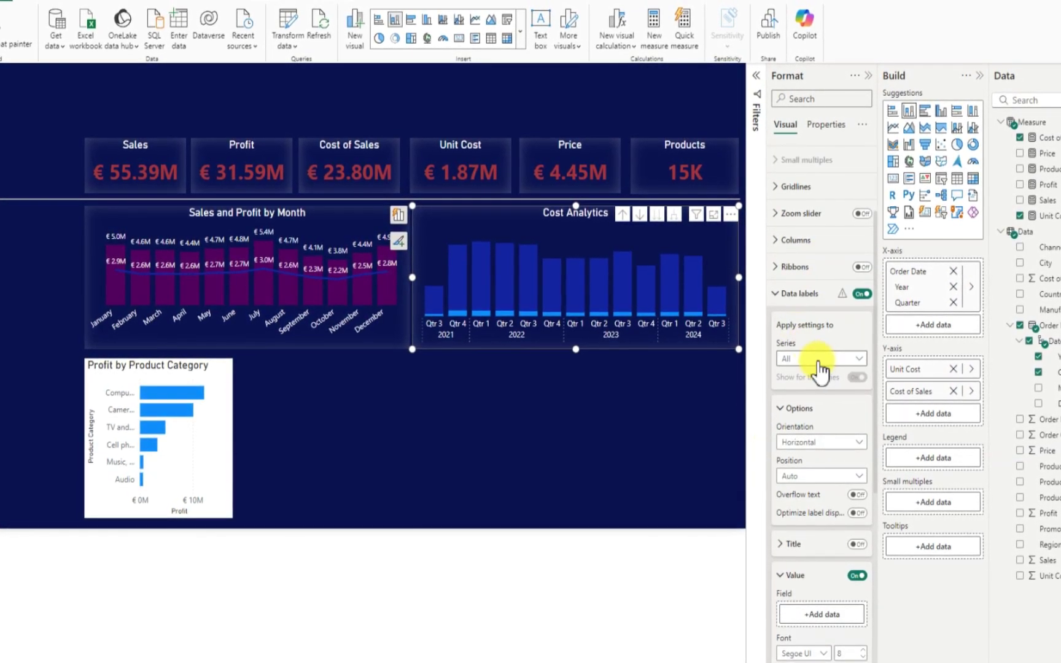
scroll(817, 371, "up", 2)
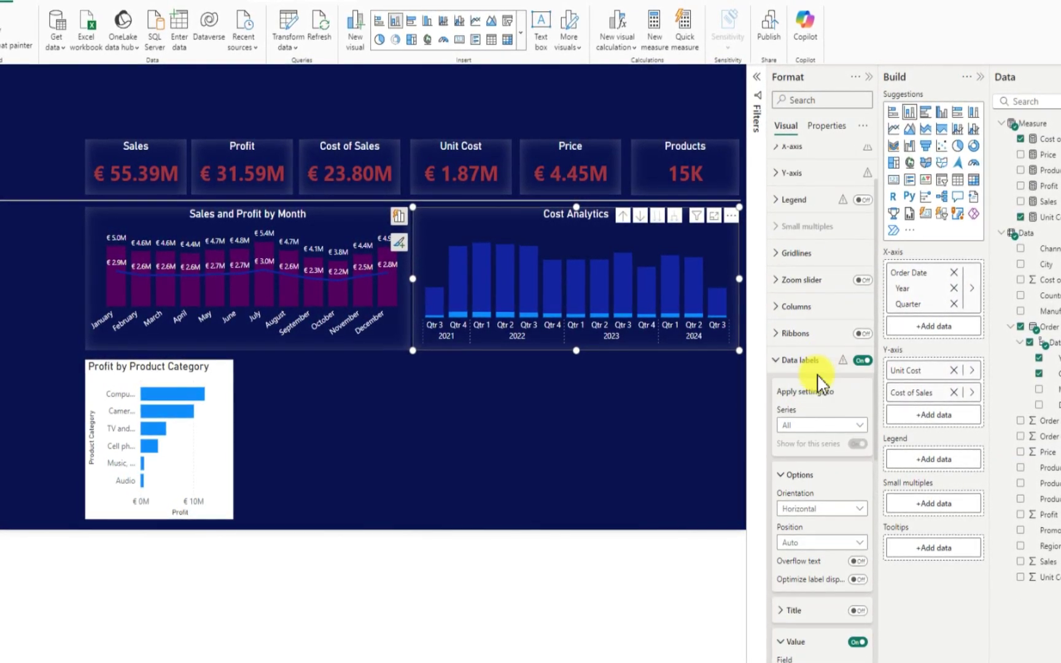
mouse_move(848, 366)
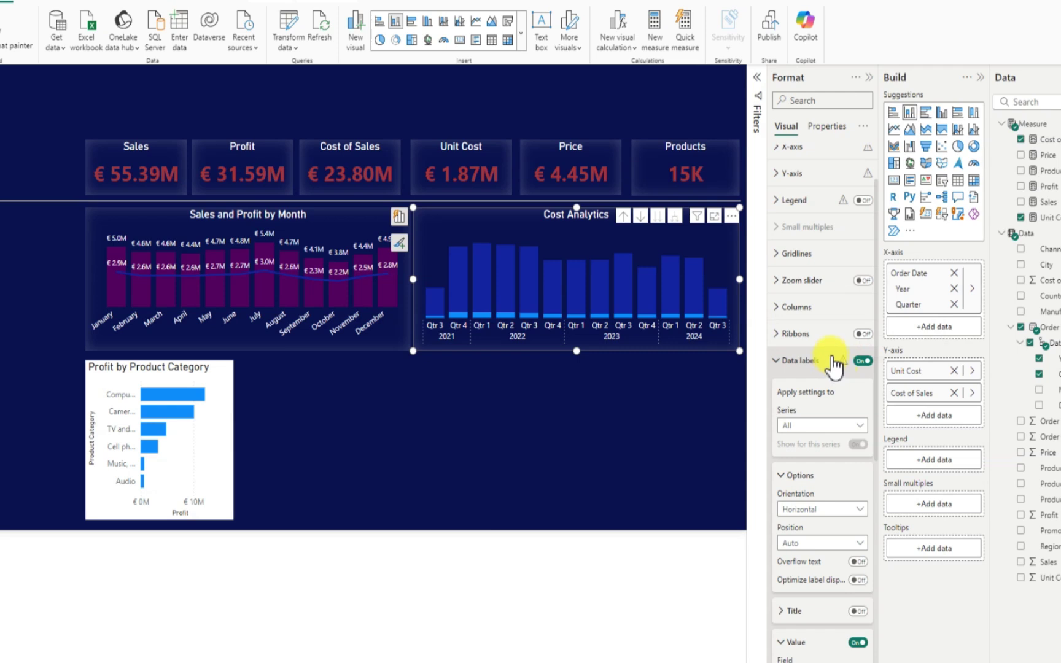
scroll(835, 367, "up", 2)
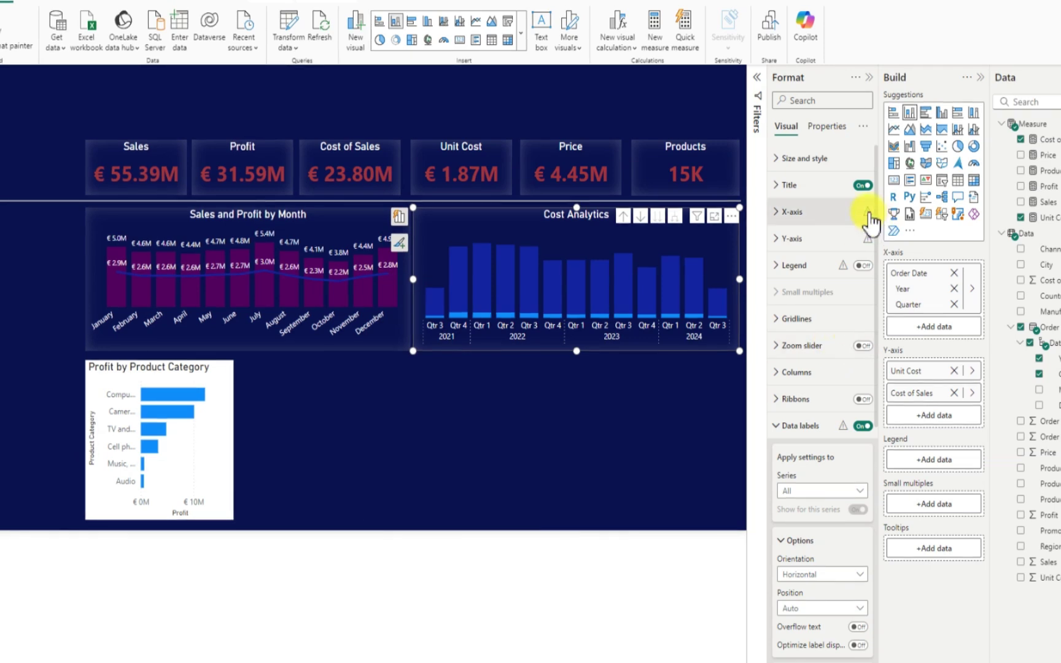
mouse_move(869, 218)
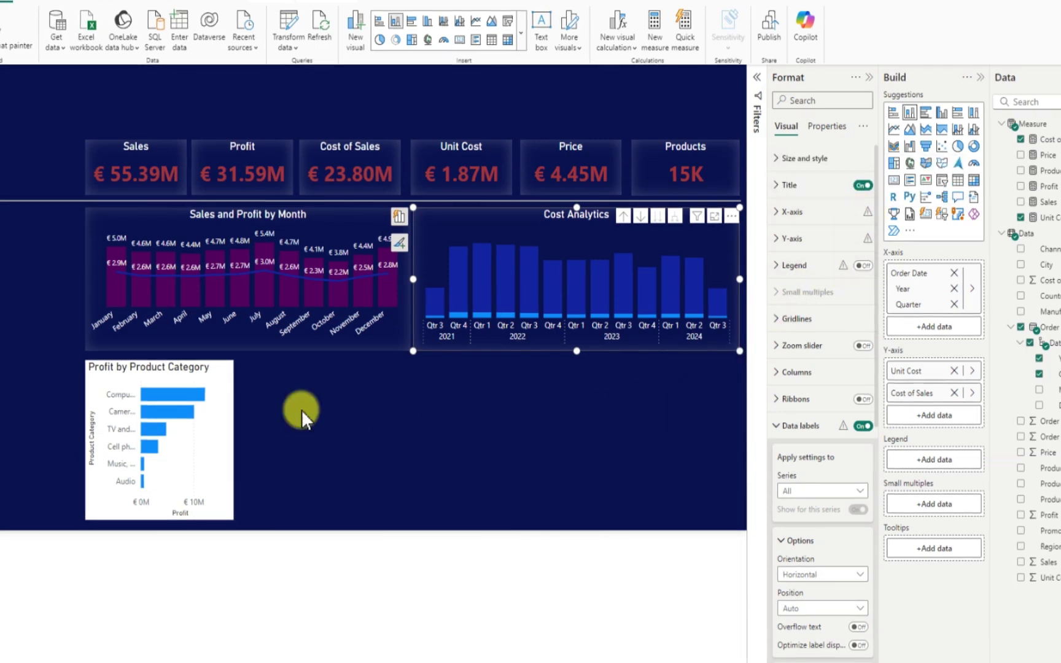
left_click(457, 409)
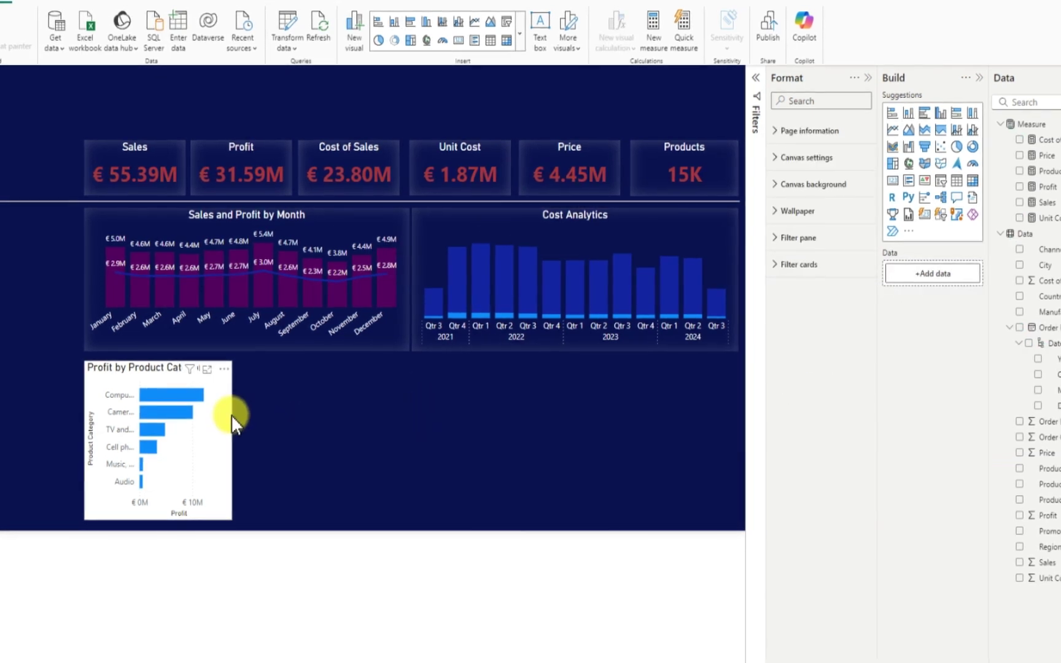
Turn off the background of the Profit by Product Category bar chart and turn on its shadow
left_click(226, 379)
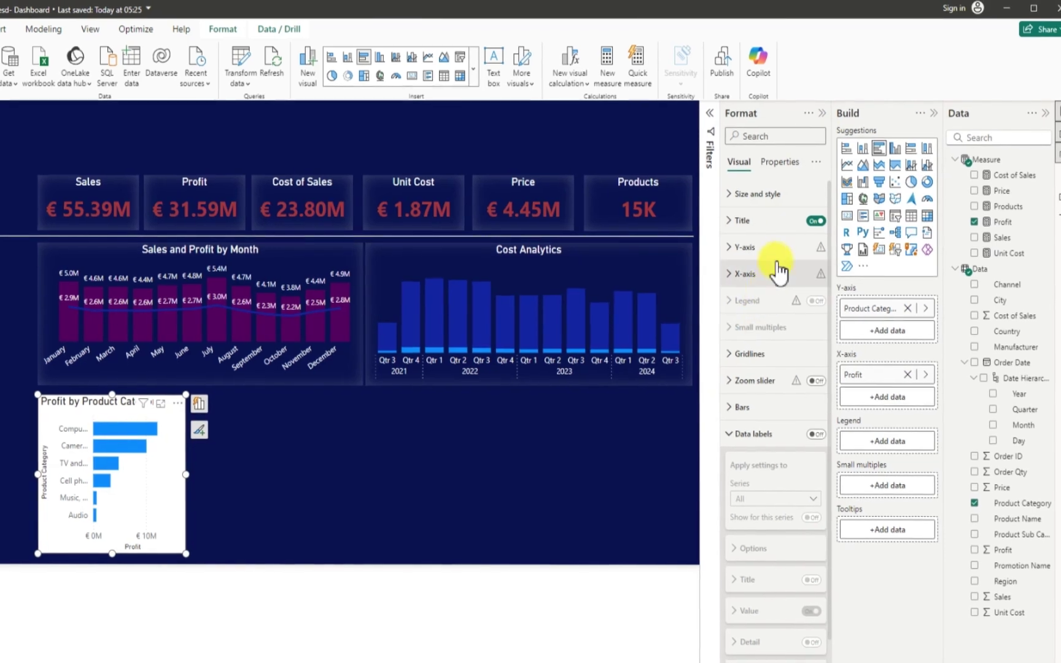
left_click(733, 191)
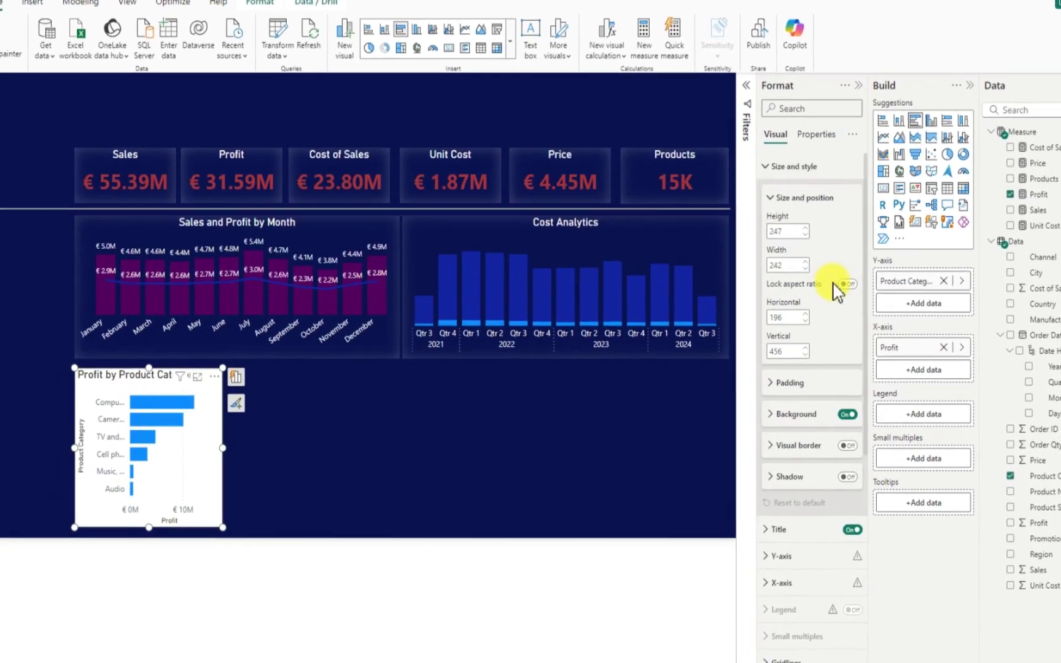
left_click(823, 431)
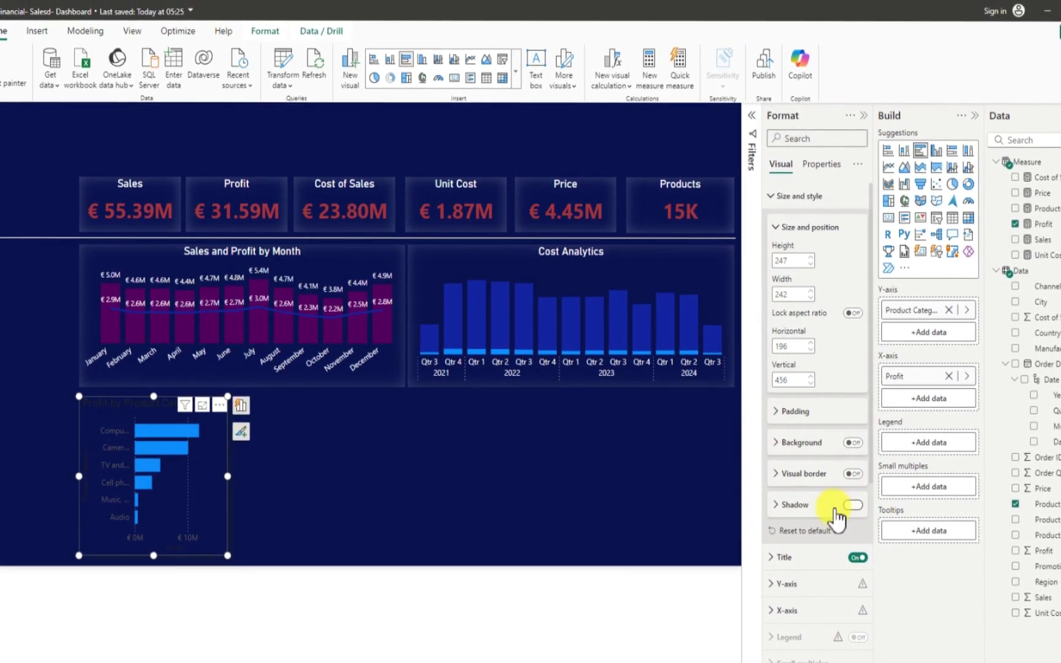
left_click(845, 505)
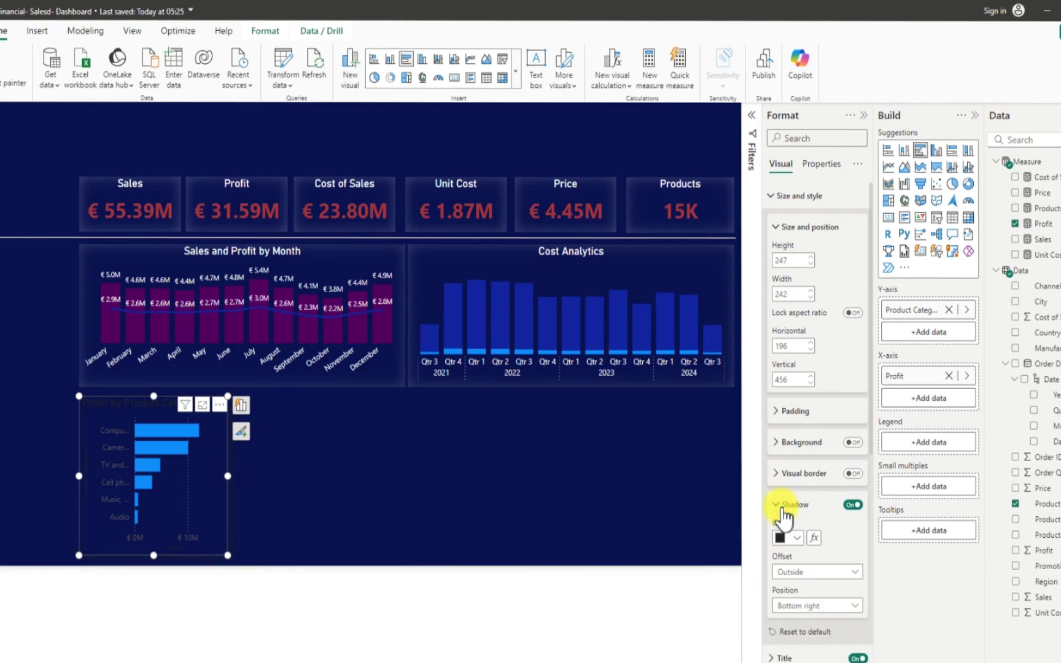
Set the bar chart's shadow color to White, 30% darker, with its offset Inside and its position Center
left_click(789, 343)
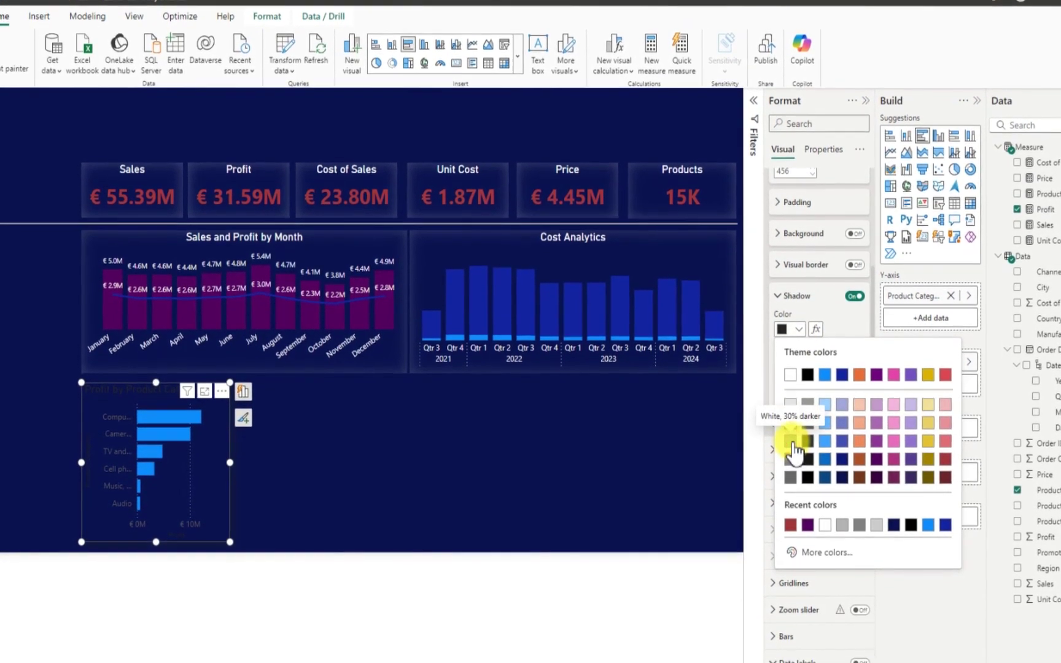
left_click(791, 450)
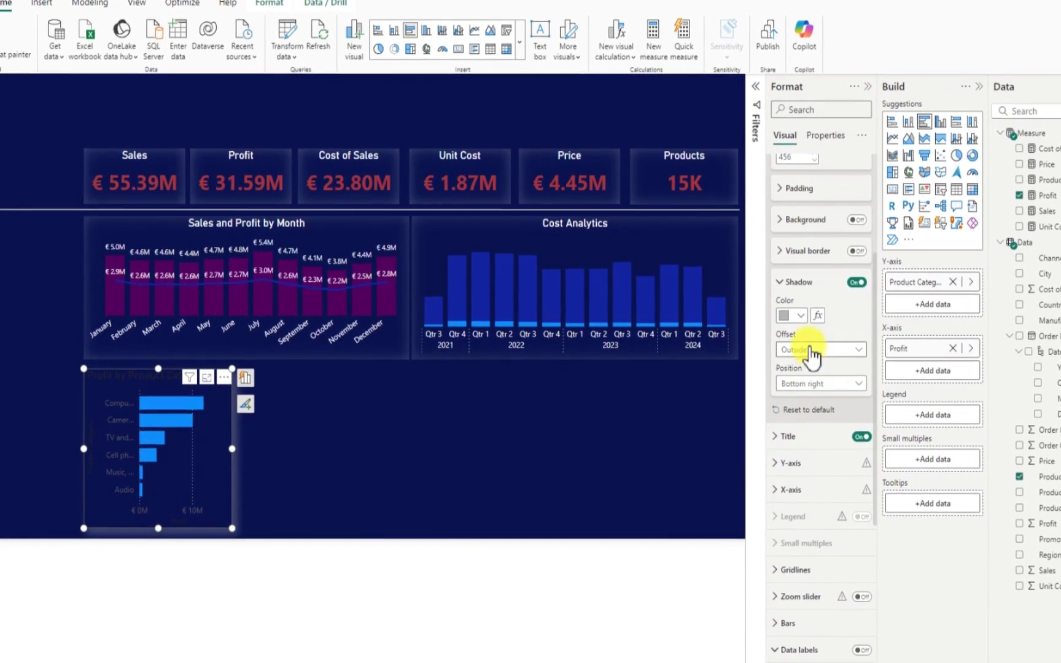
left_click(806, 355)
left_click(802, 376)
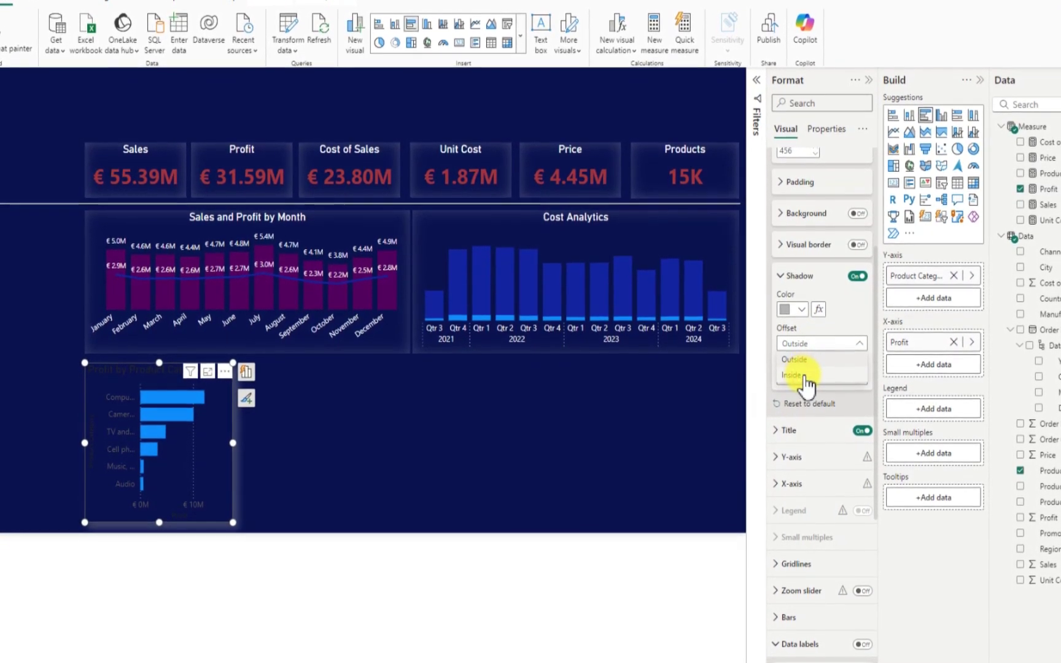
left_click(817, 376)
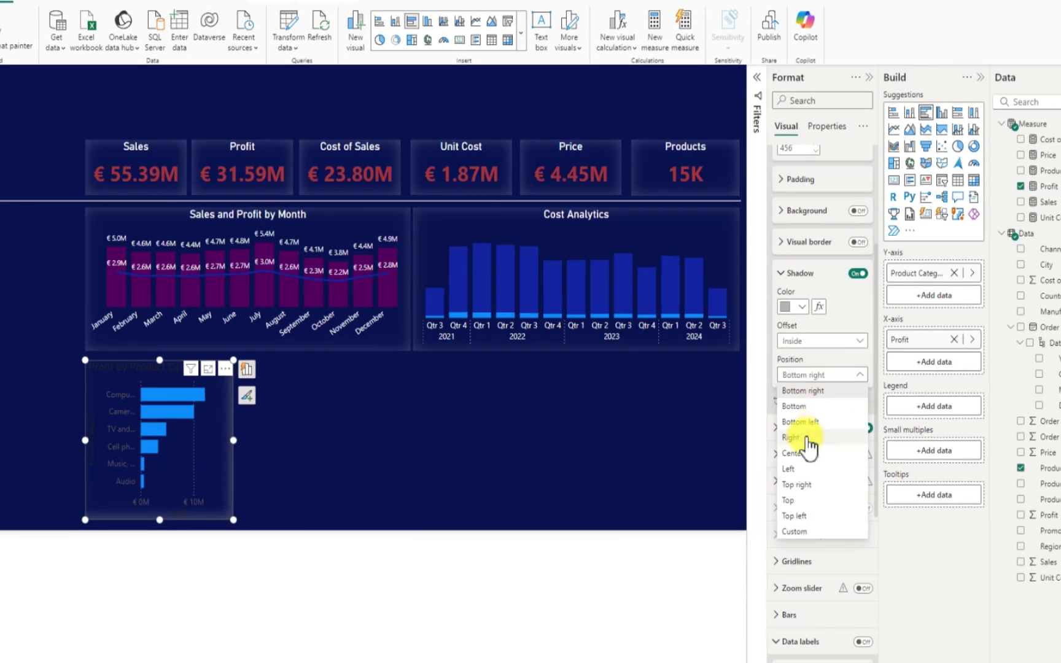
left_click(624, 437)
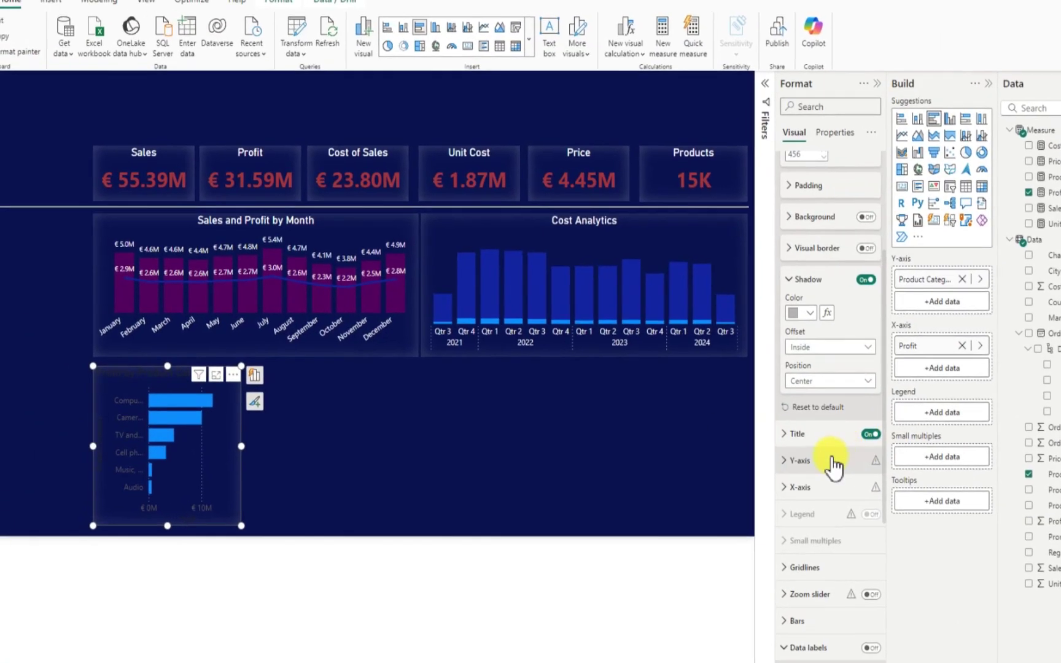
Shorten the bar chart's title to "Profit by Category"
scroll(826, 470, "down", 5)
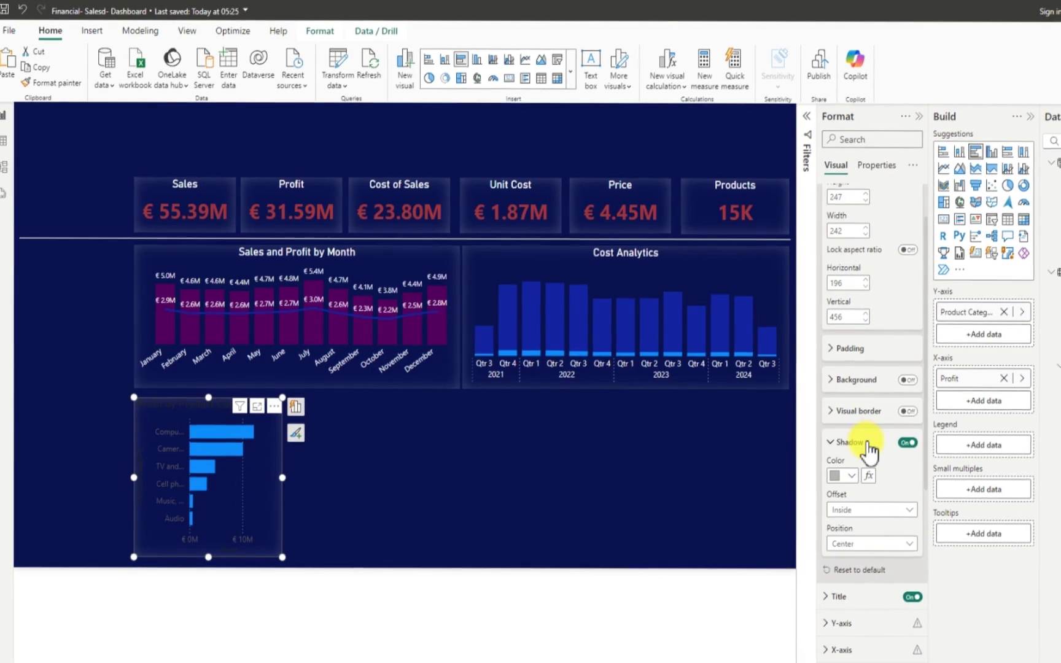
scroll(847, 470, "down", 3)
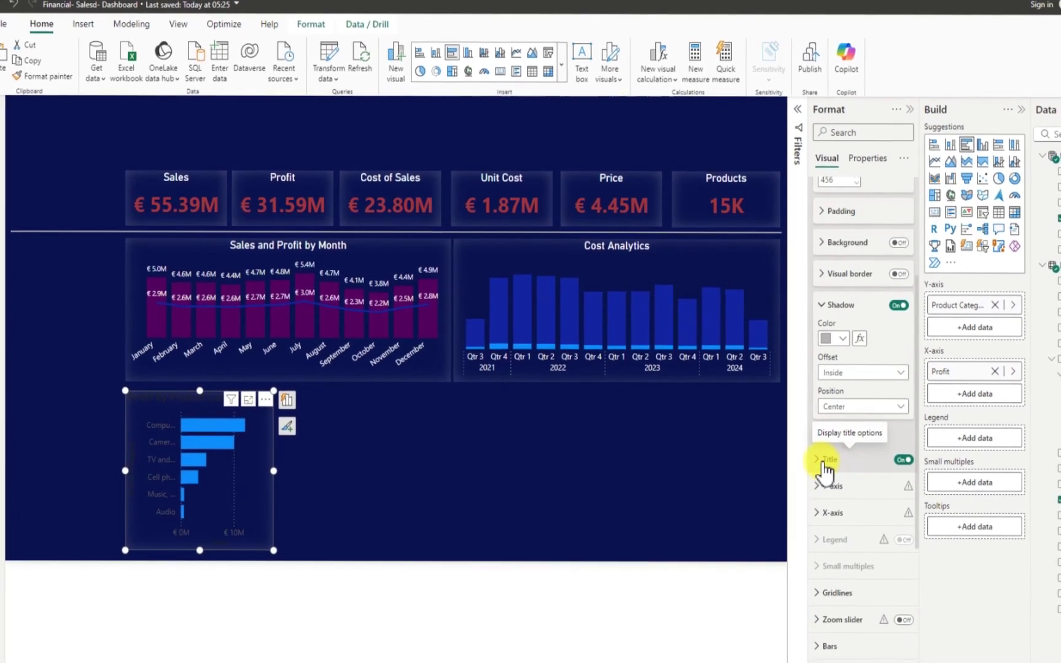
left_click(837, 470)
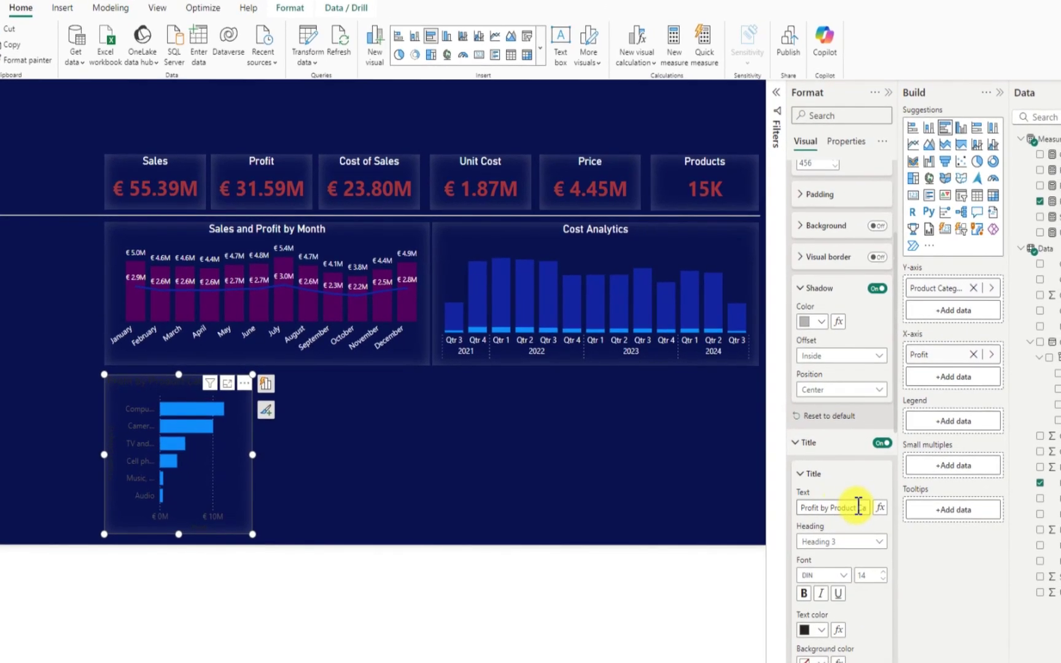
double_click(857, 507)
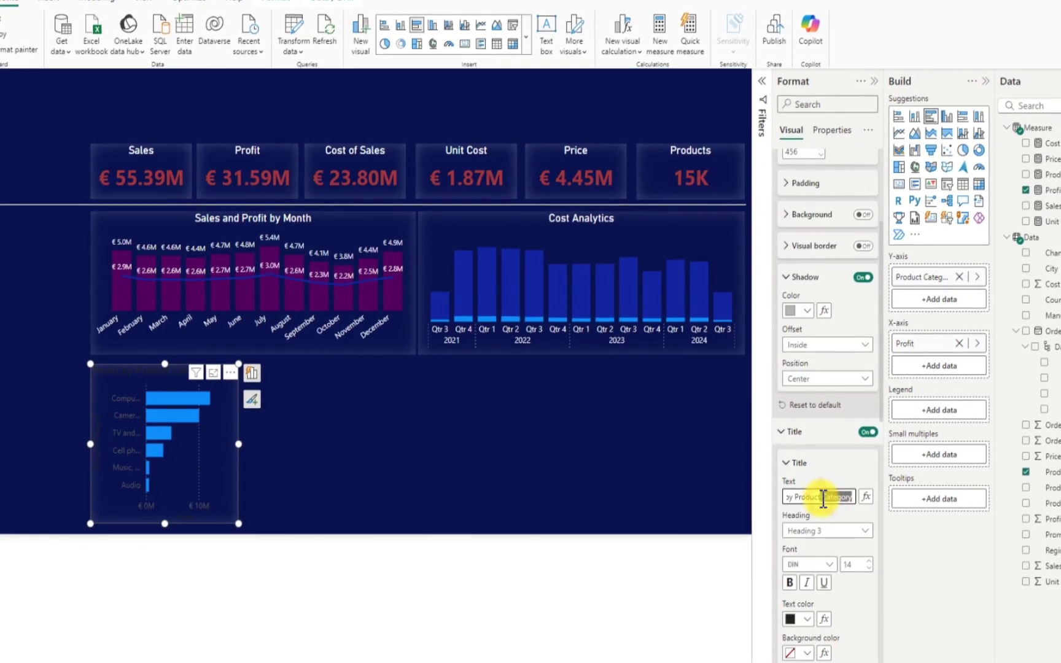
left_click(826, 498)
key("BackSpace")
key("BackSpace")
key("BackSpace")
key("BackSpace")
key("BackSpace")
key("BackSpace")
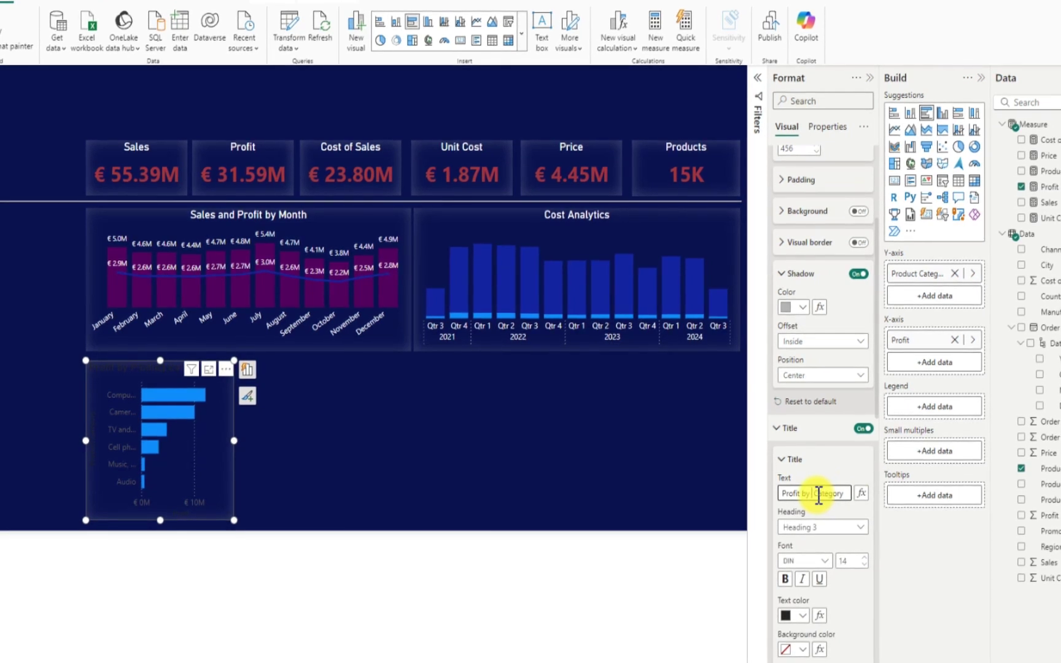
Set the text color of the Profit by Category title to white
scroll(819, 556, "down", 3)
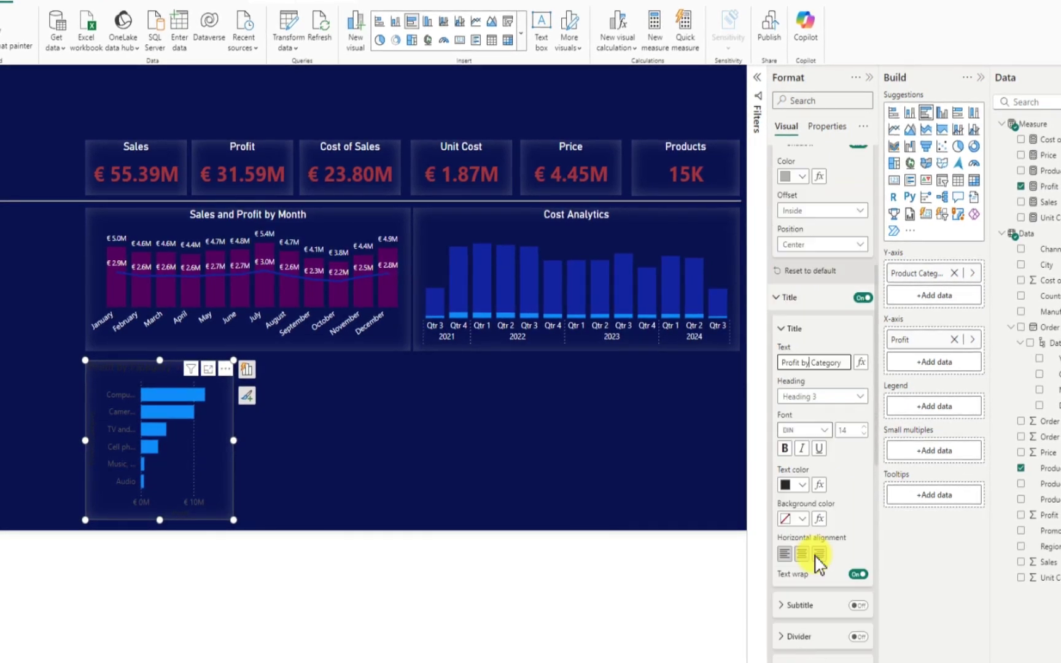
left_click(804, 420)
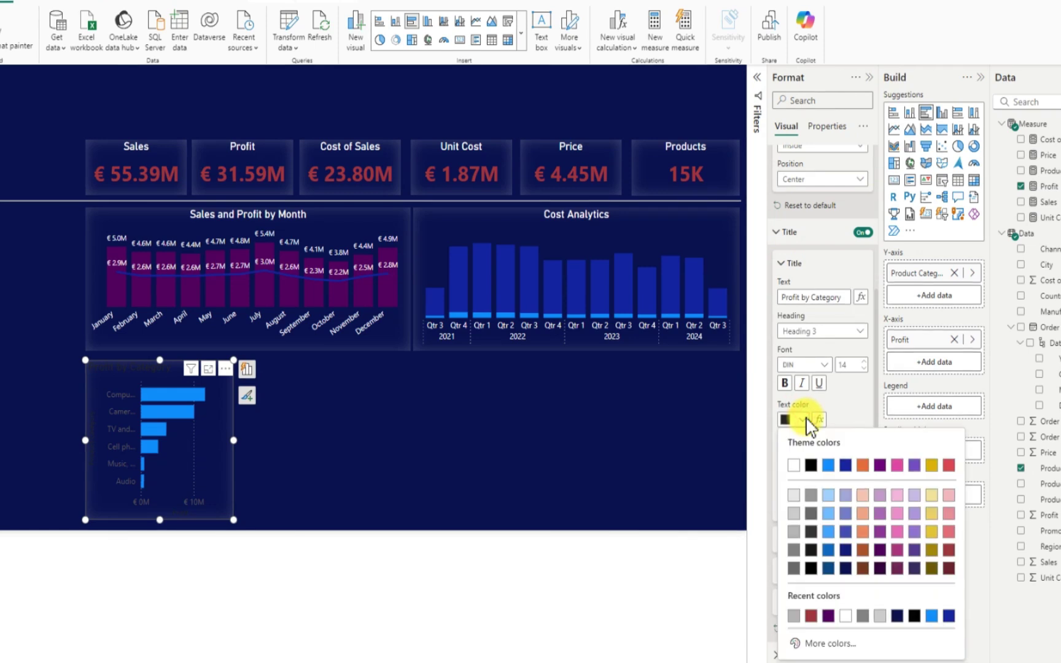
left_click(795, 462)
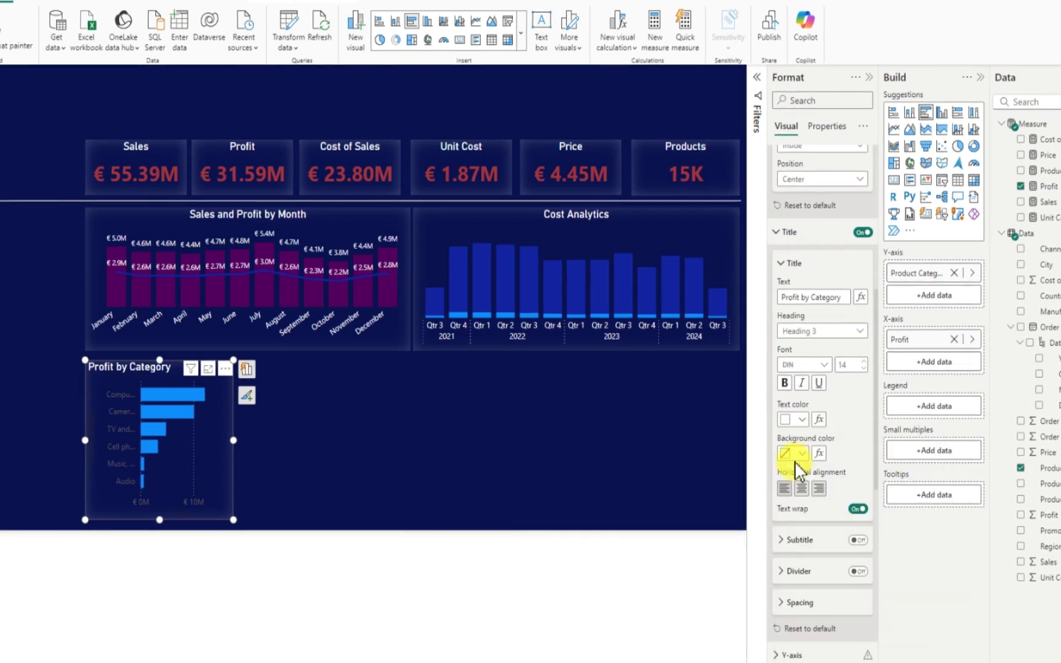
Center the Profit by Category title horizontally
scroll(817, 571, "down", 1)
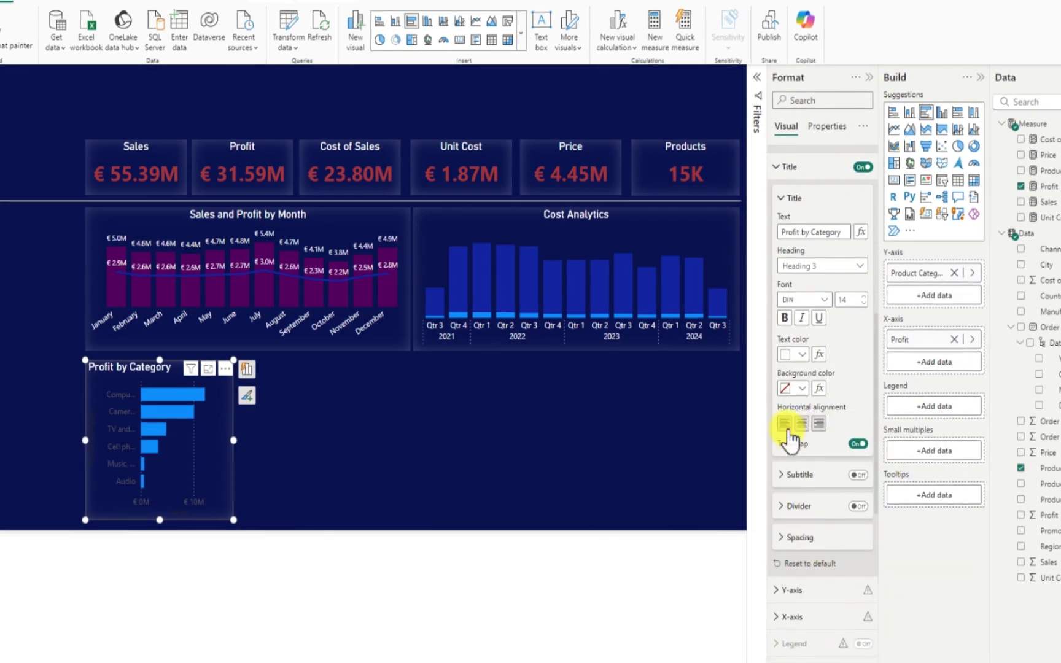
left_click(798, 422)
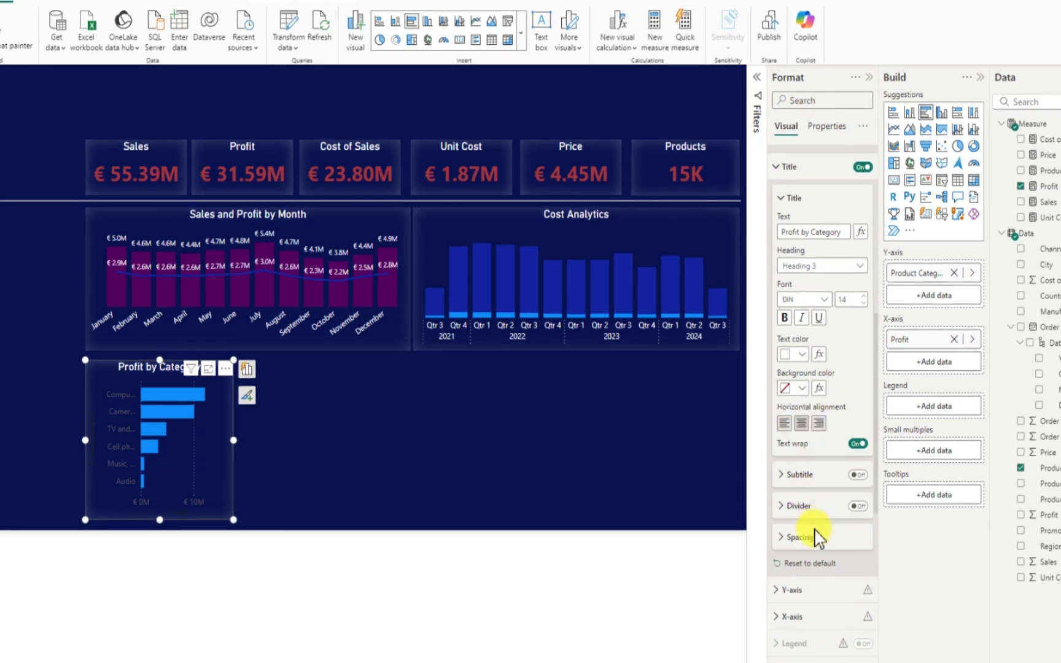
Turn off the bar chart's Y-axis title and set the color of its Y-axis values to white
scroll(816, 537, "down", 3)
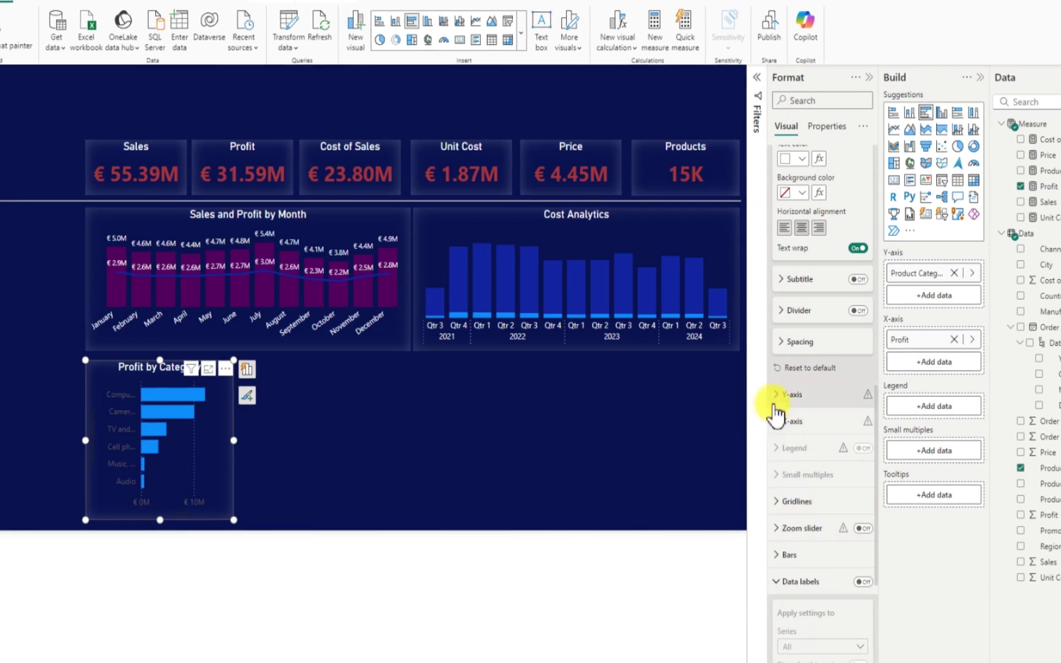
left_click(776, 397)
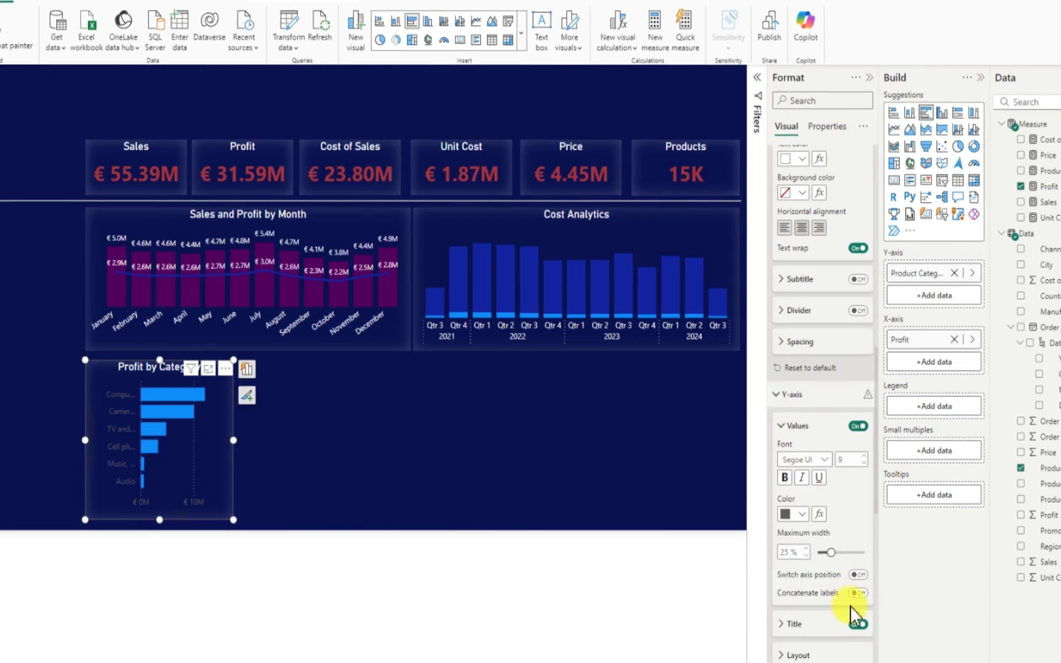
left_click(857, 624)
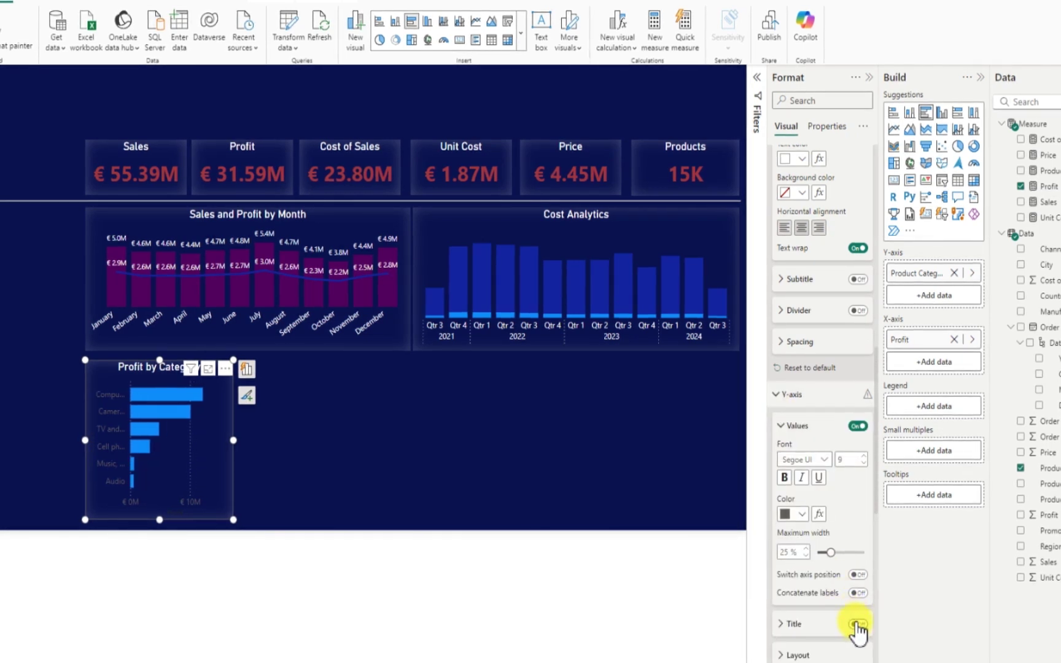
left_click(802, 514)
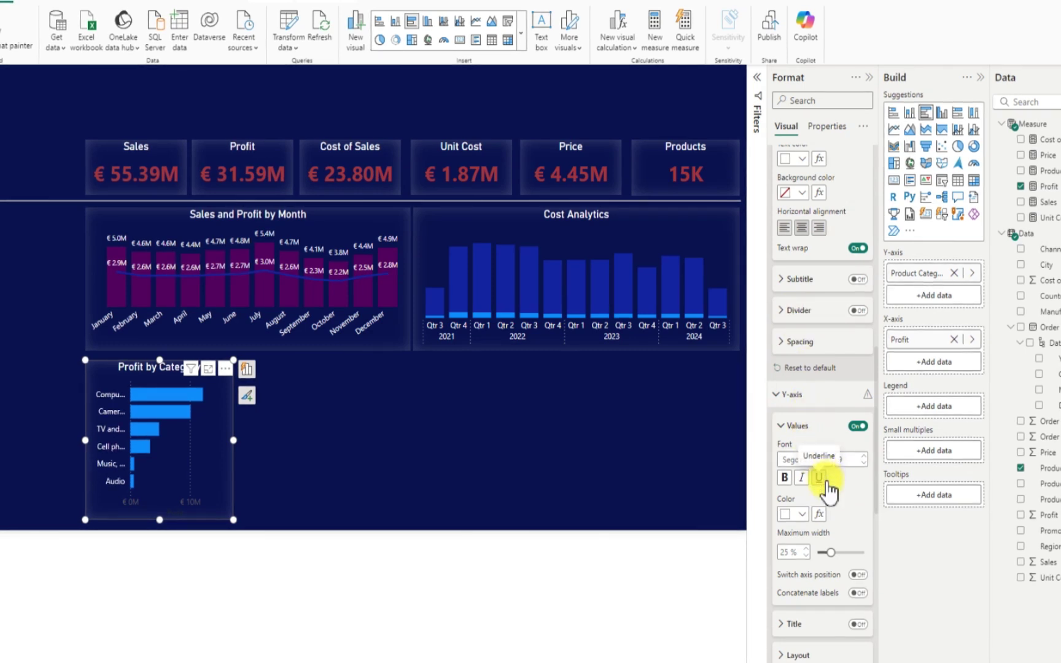
Turn off both the title and the values of the bar chart's X-axis
scroll(814, 525, "down", 5)
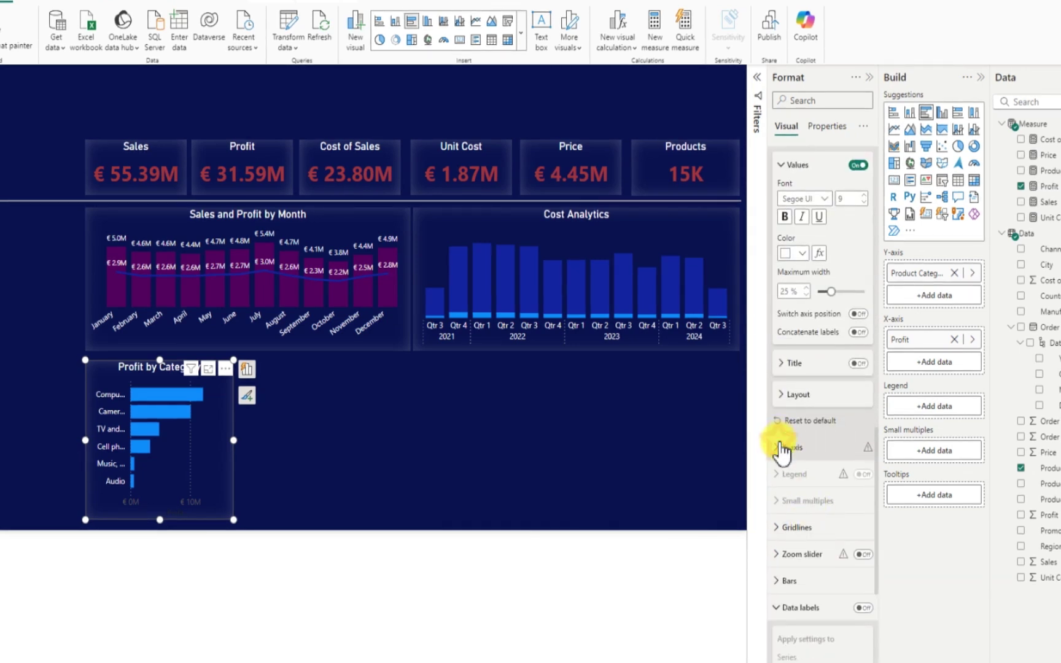
left_click(783, 449)
scroll(810, 504, "down", 4)
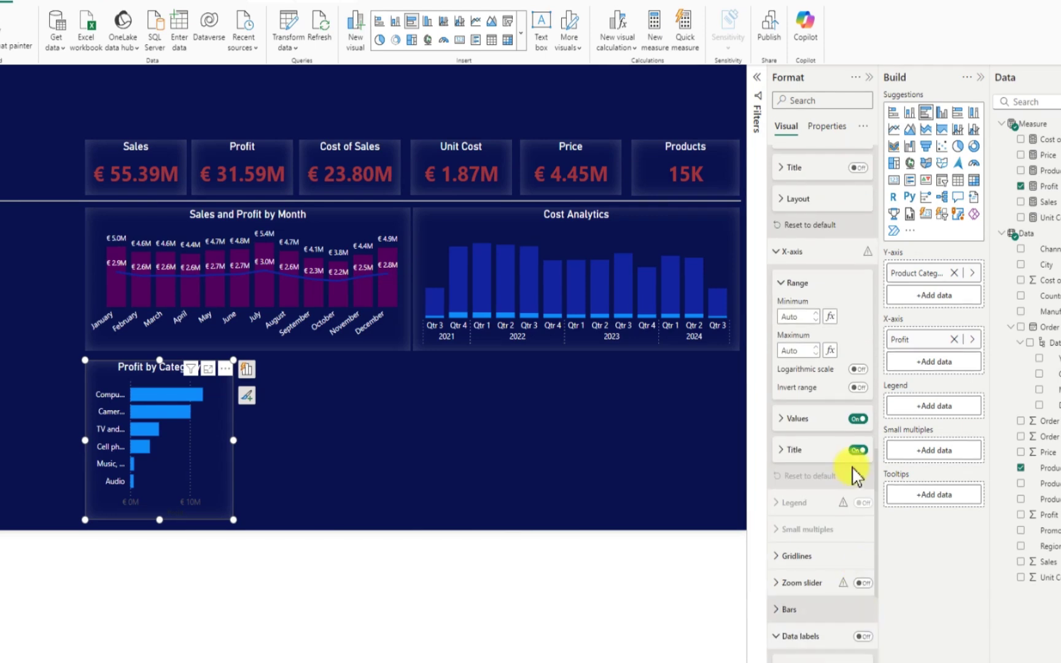
left_click(858, 450)
left_click(858, 419)
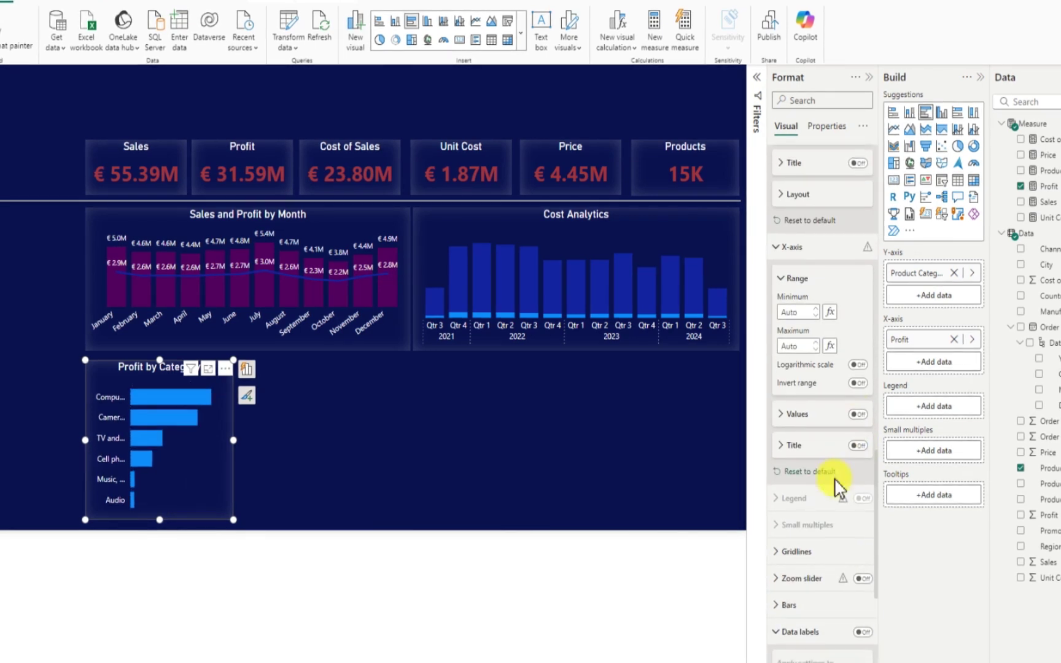
Turn on data labels for the Profit by Category chart and set their value color to white
scroll(835, 485, "down", 5)
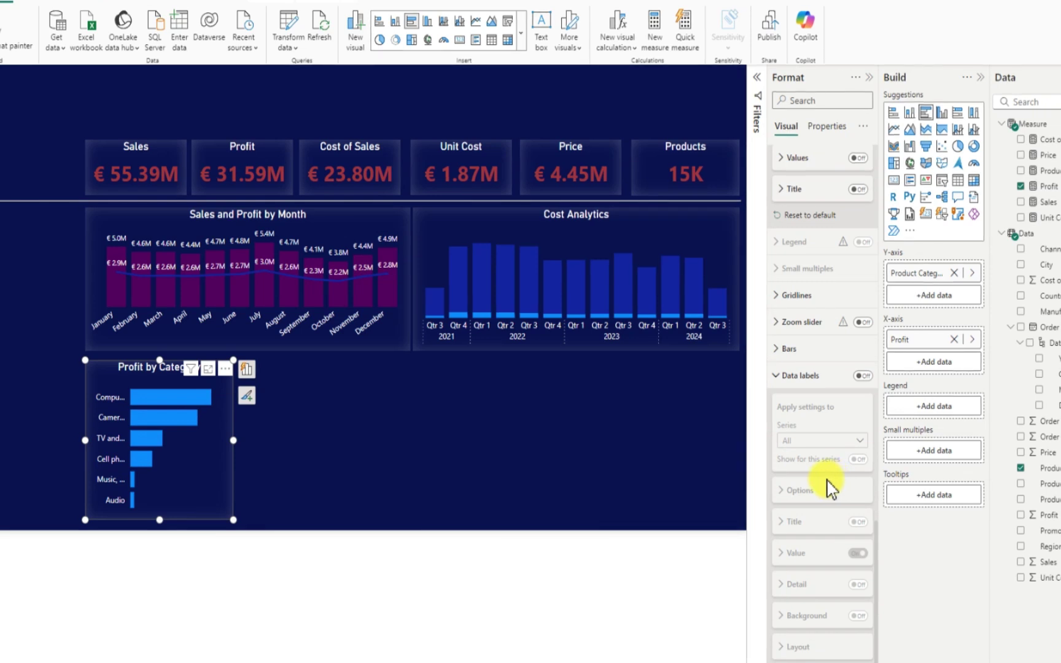
scroll(831, 488, "down", 1)
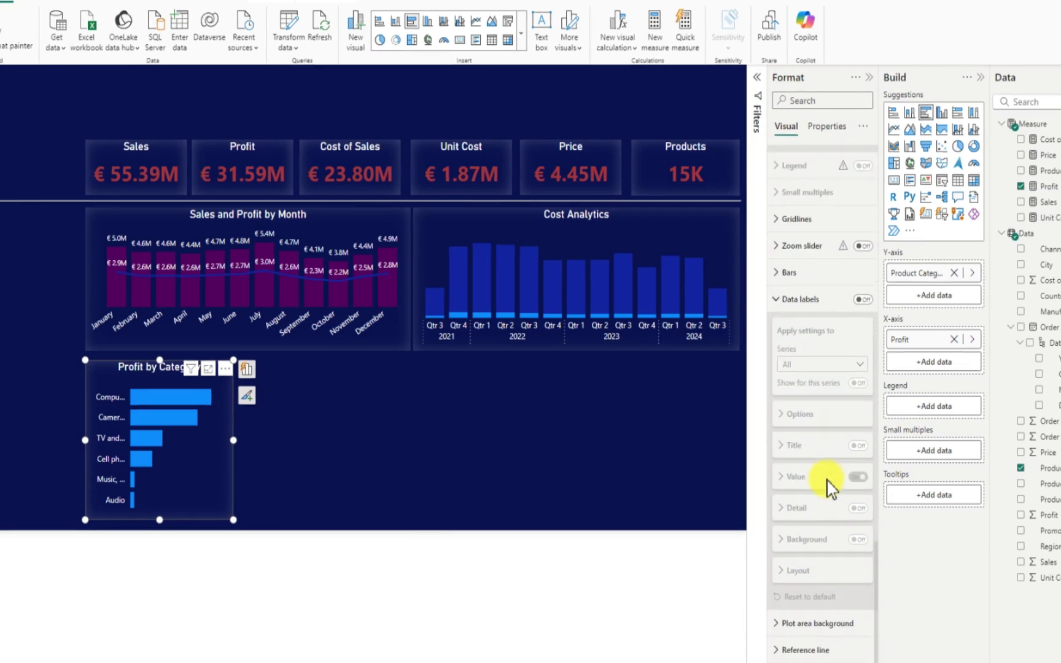
scroll(830, 488, "up", 2)
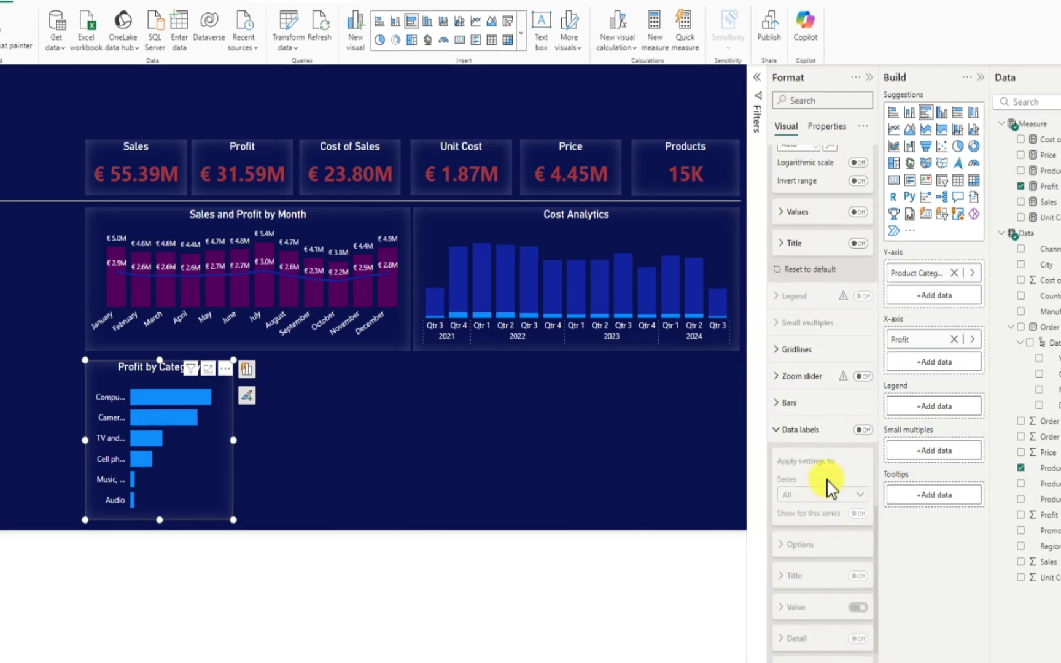
left_click(863, 430)
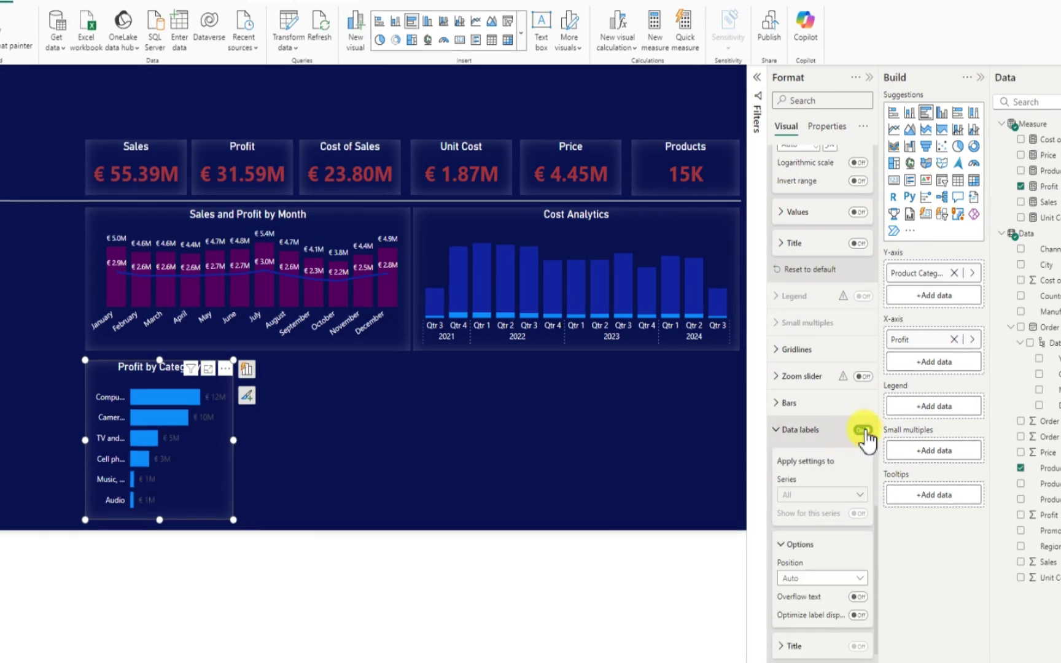
scroll(829, 528, "down", 4)
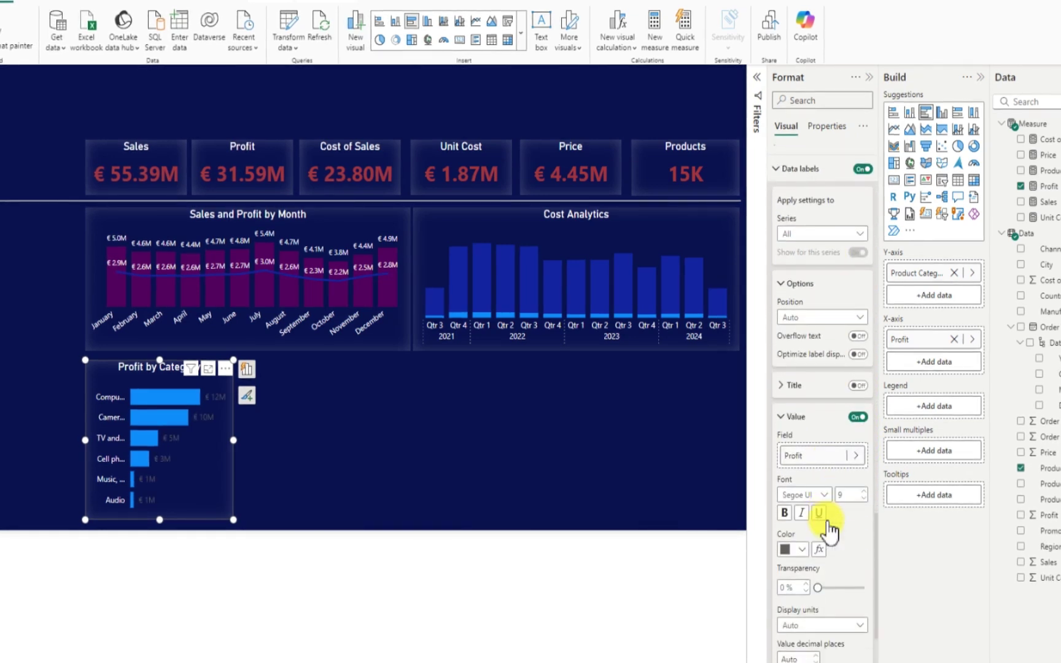
left_click(803, 549)
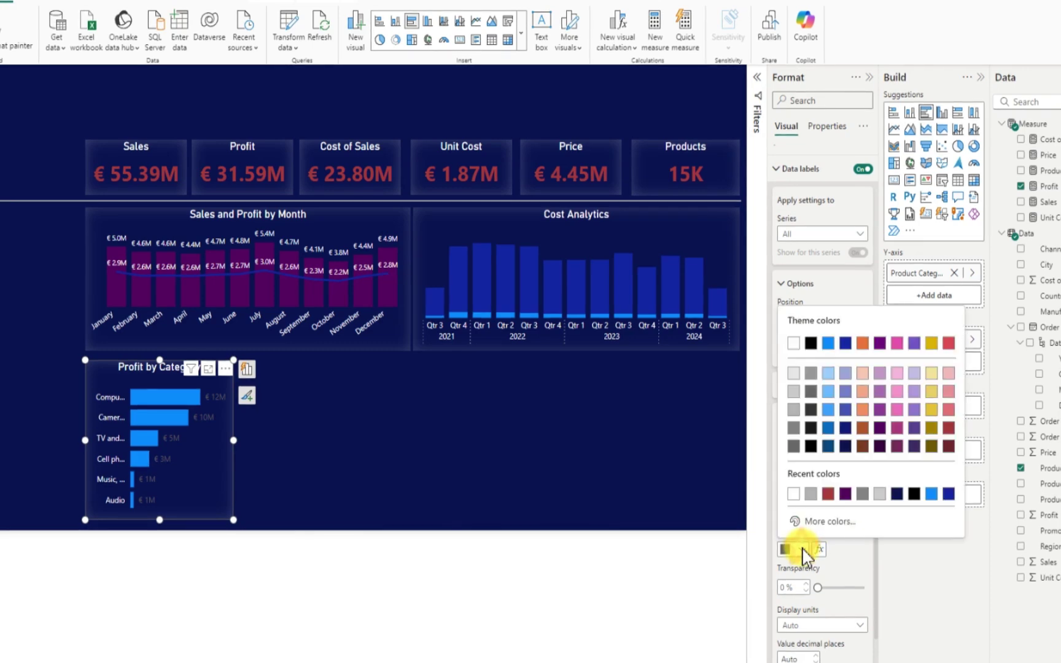
left_click(794, 345)
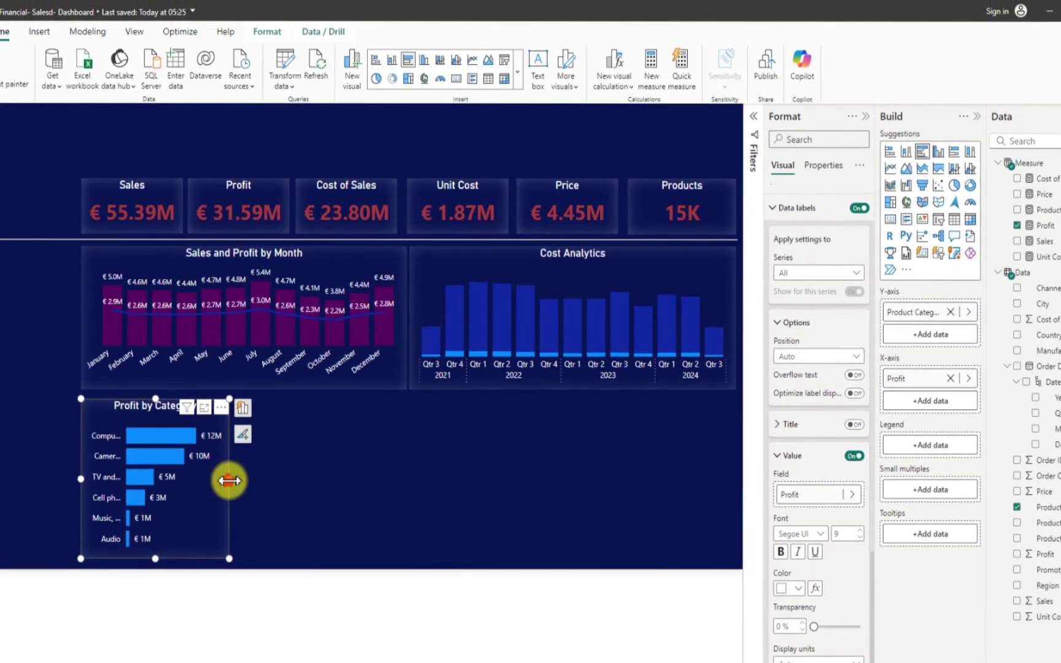
Widen the Profit by Category chart and place a duplicate of it directly to its right
left_click_drag(227, 476, 265, 444)
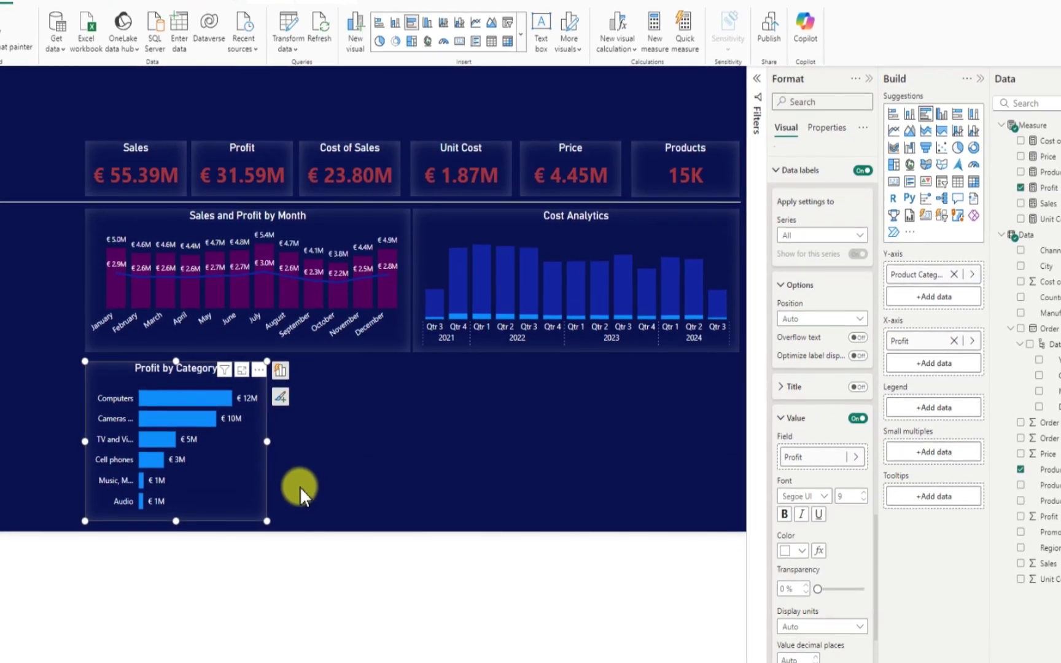
key("ctrl+v")
left_click_drag(235, 463, 395, 485)
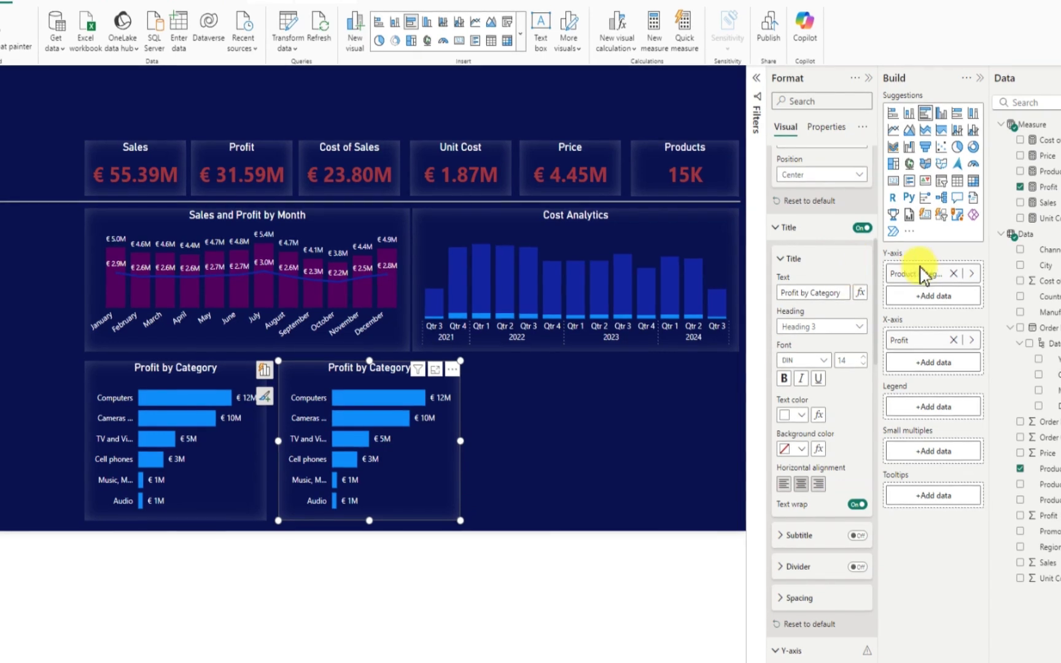
Replace Product Category with Product Sub Category on the Y-axis of the duplicated chart
left_click(1020, 469)
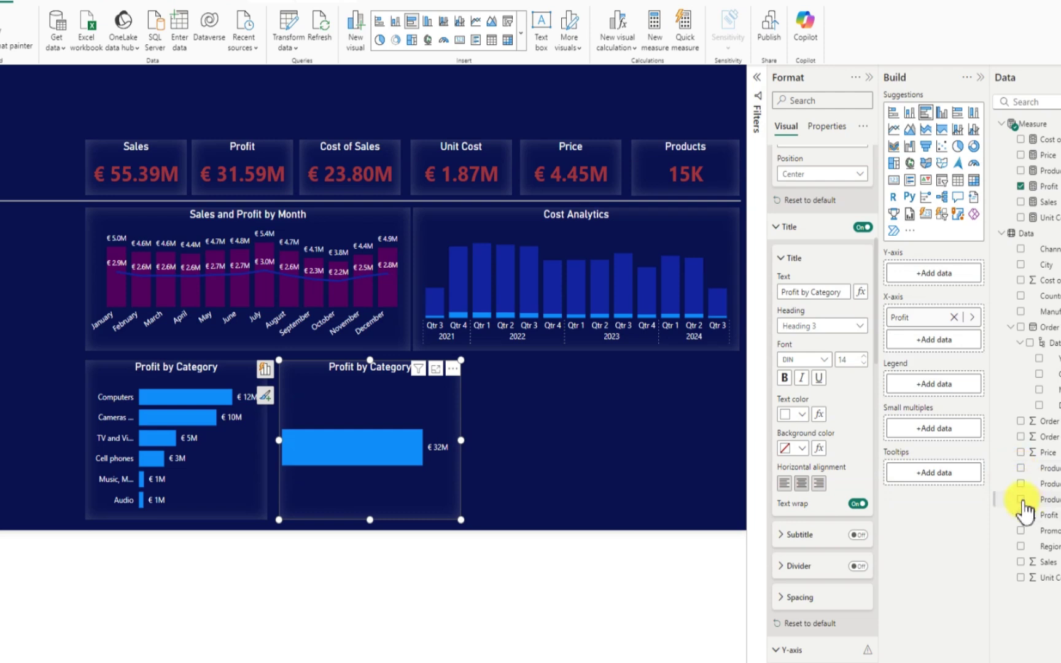
left_click(1020, 500)
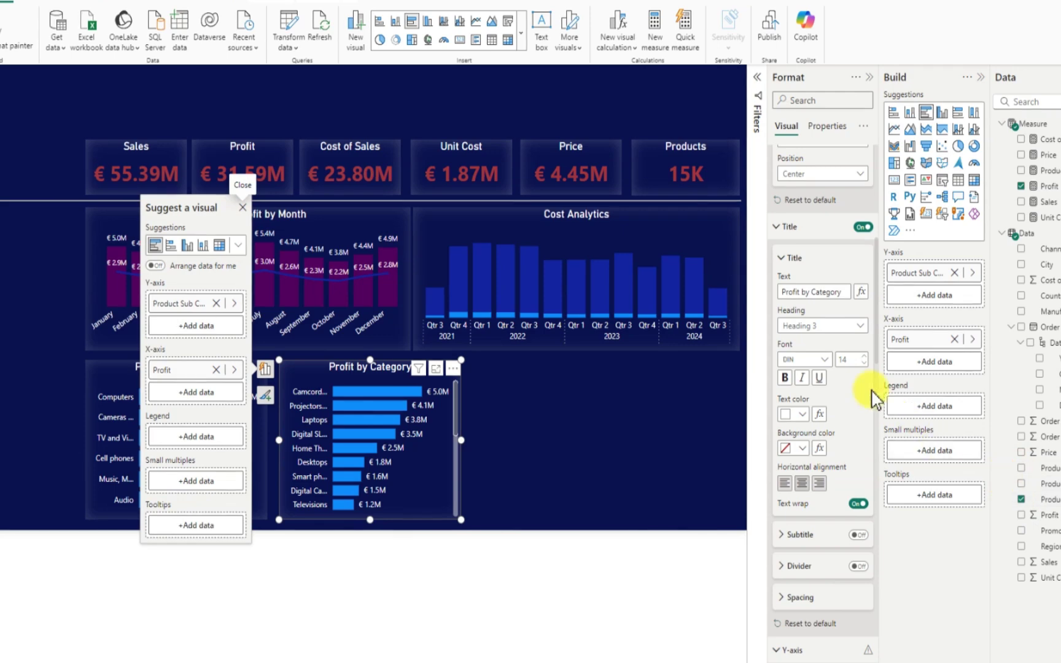
Apply a Top N filter on Product Sub Category to the duplicated chart, showing the top 6 items by Profit
left_click(760, 78)
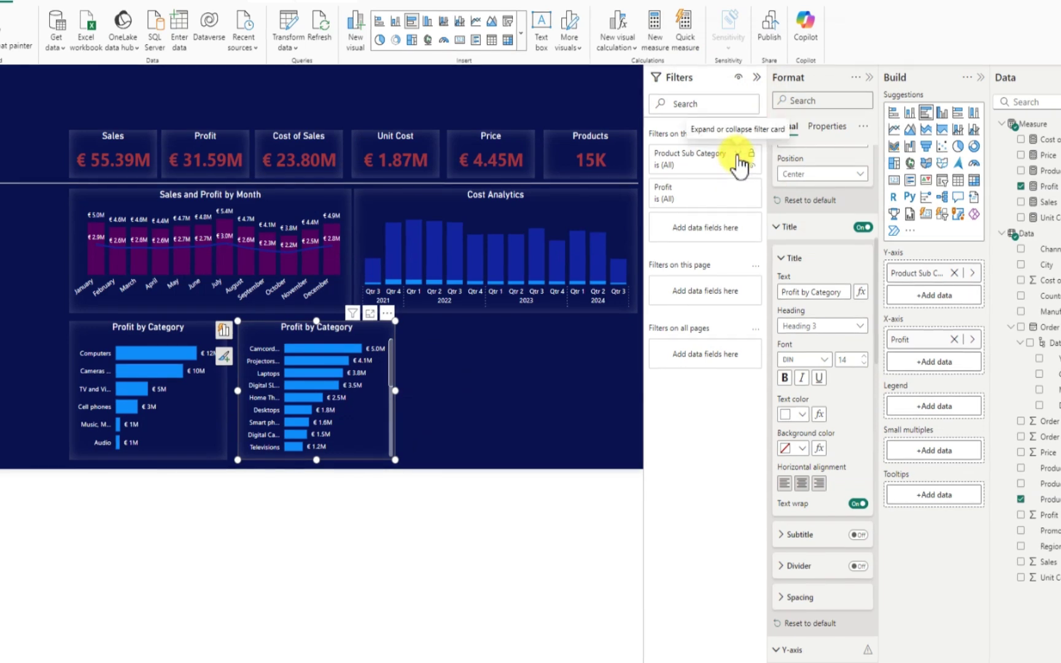
left_click(738, 156)
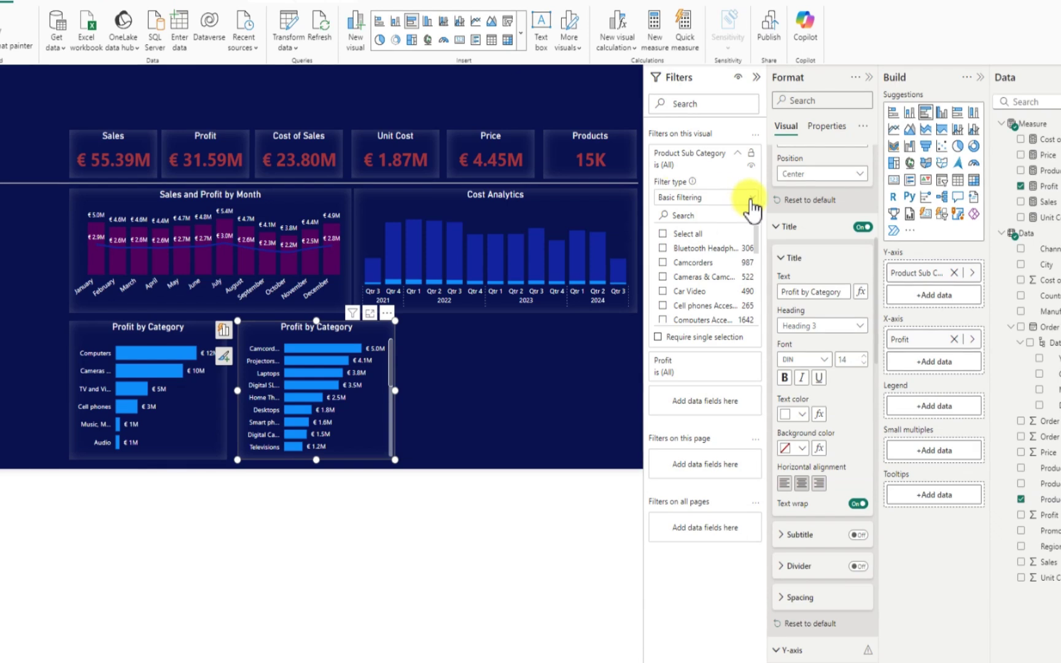
left_click(752, 199)
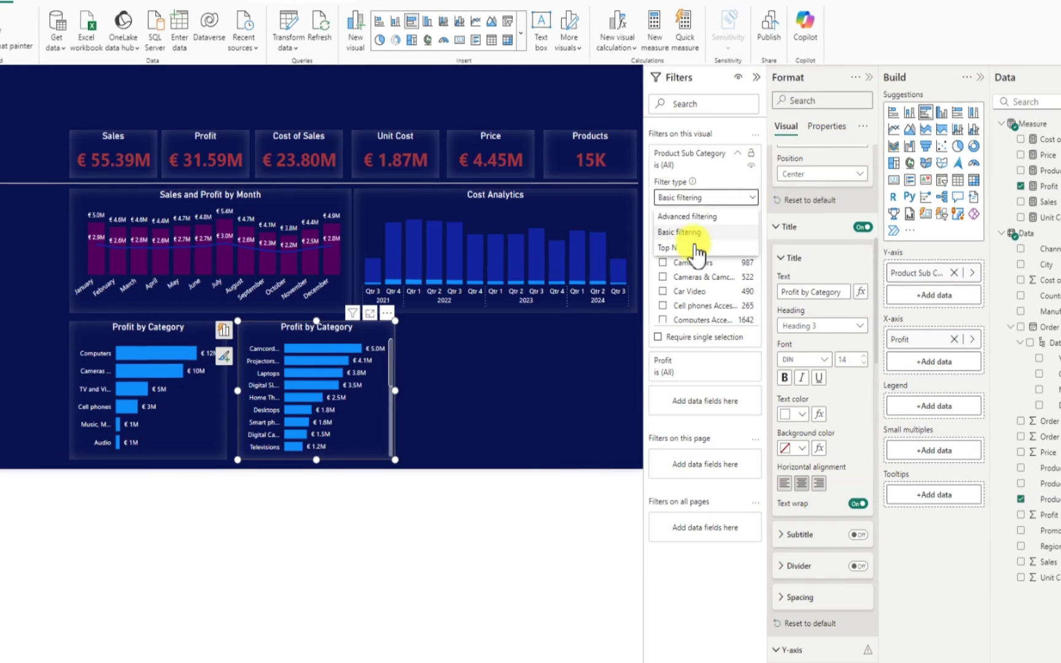
left_click(694, 248)
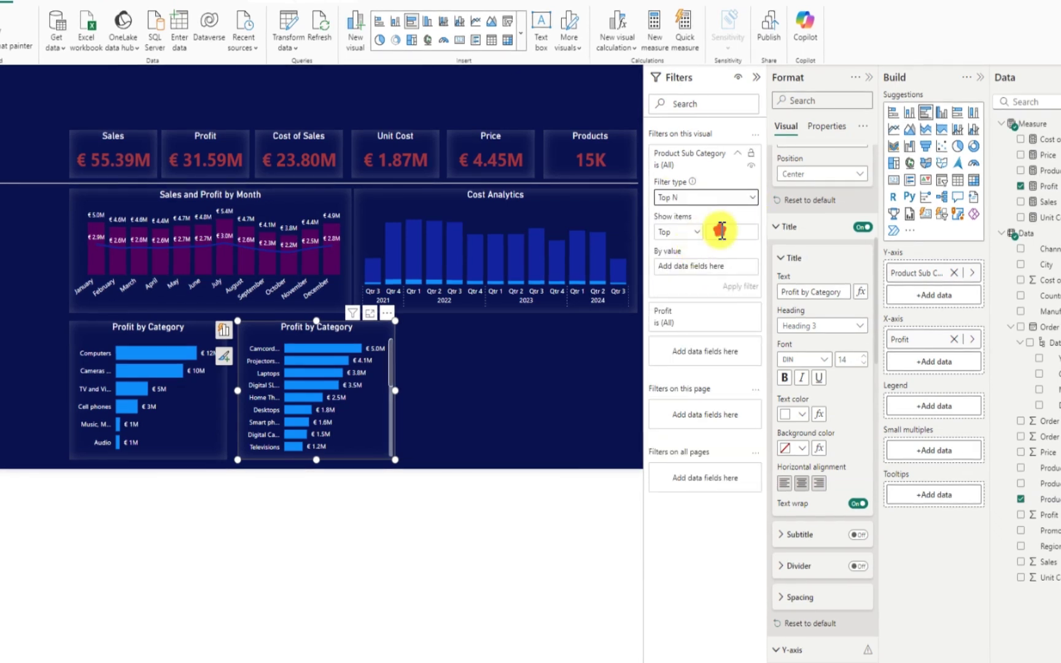
left_click(721, 231)
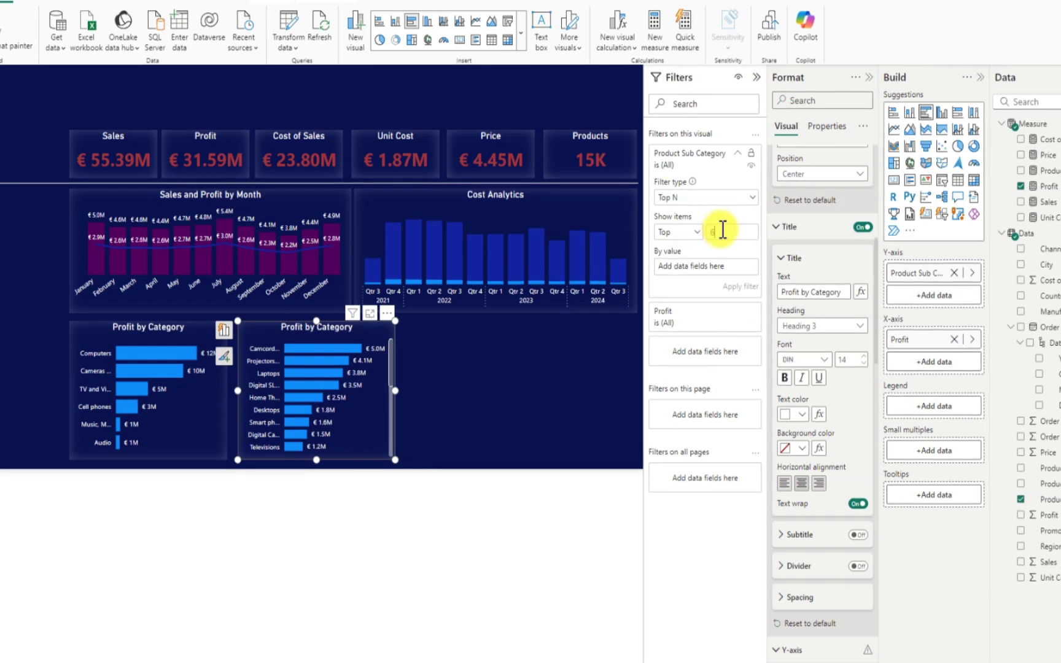
type("6")
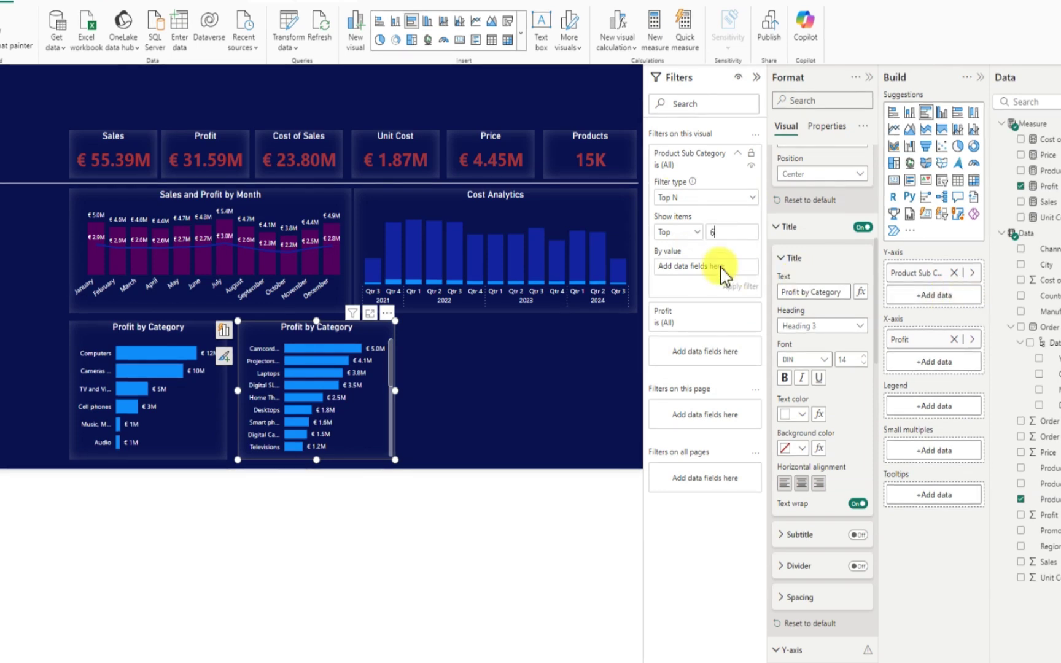
left_click_drag(1043, 186, 711, 273)
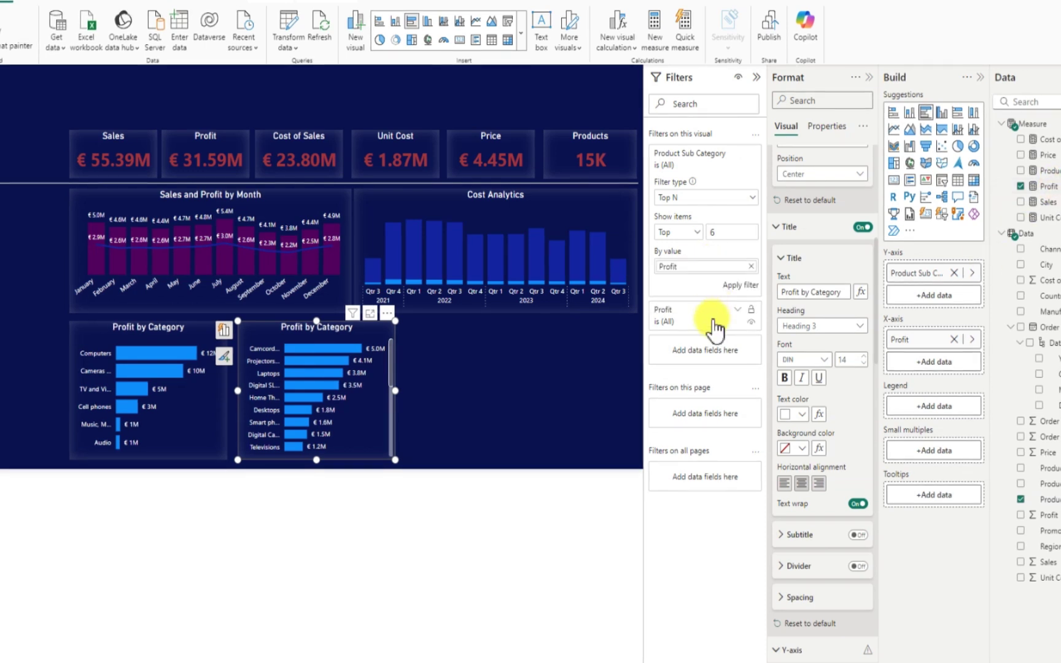
left_click(743, 286)
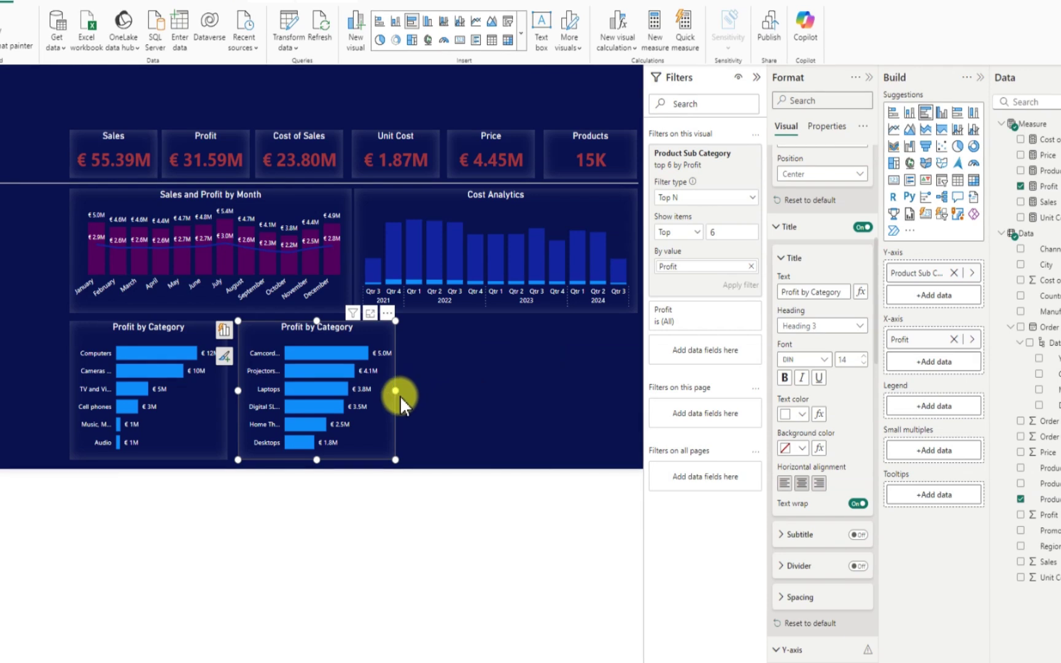
Widen both bar charts in the lower row and shift the sub-category chart to leave a small gap between them
left_click_drag(396, 391, 437, 389)
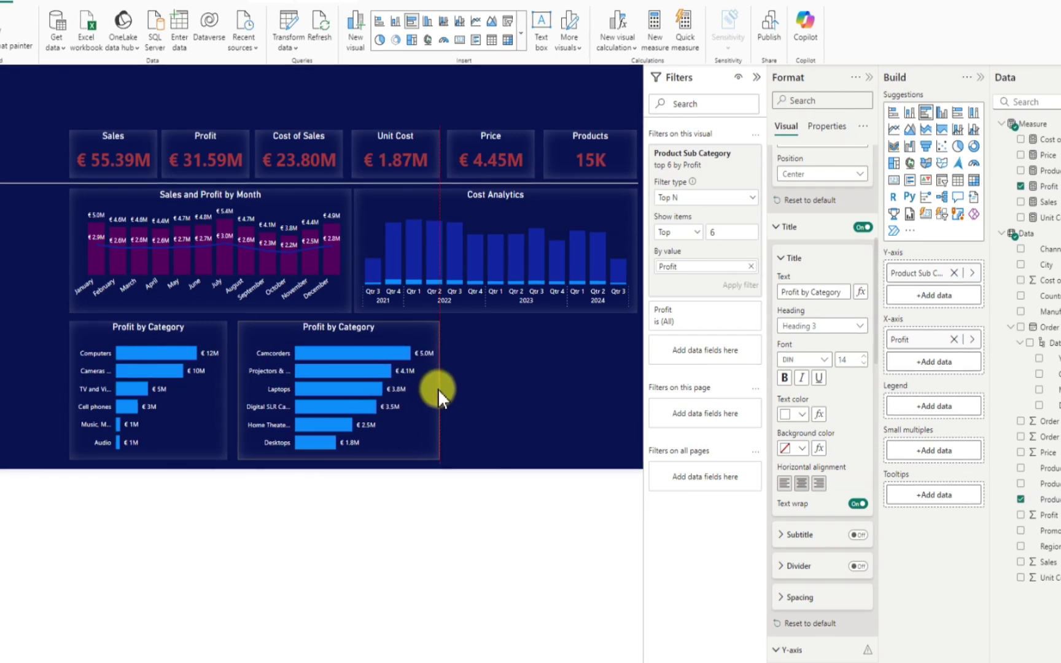
left_click_drag(438, 389, 428, 390)
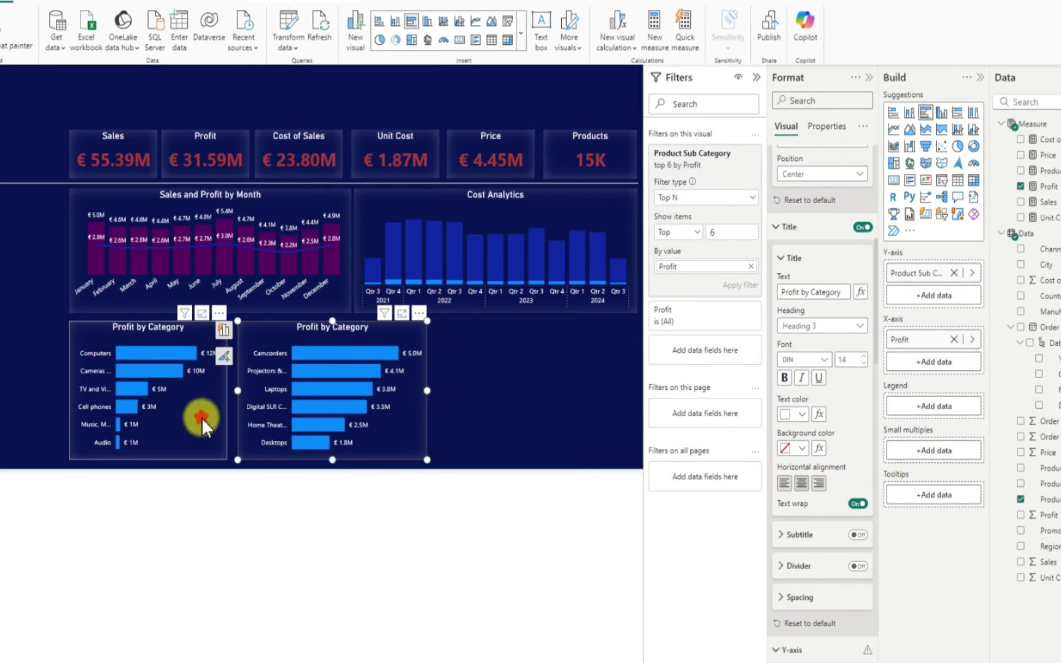
left_click_drag(227, 386, 238, 392)
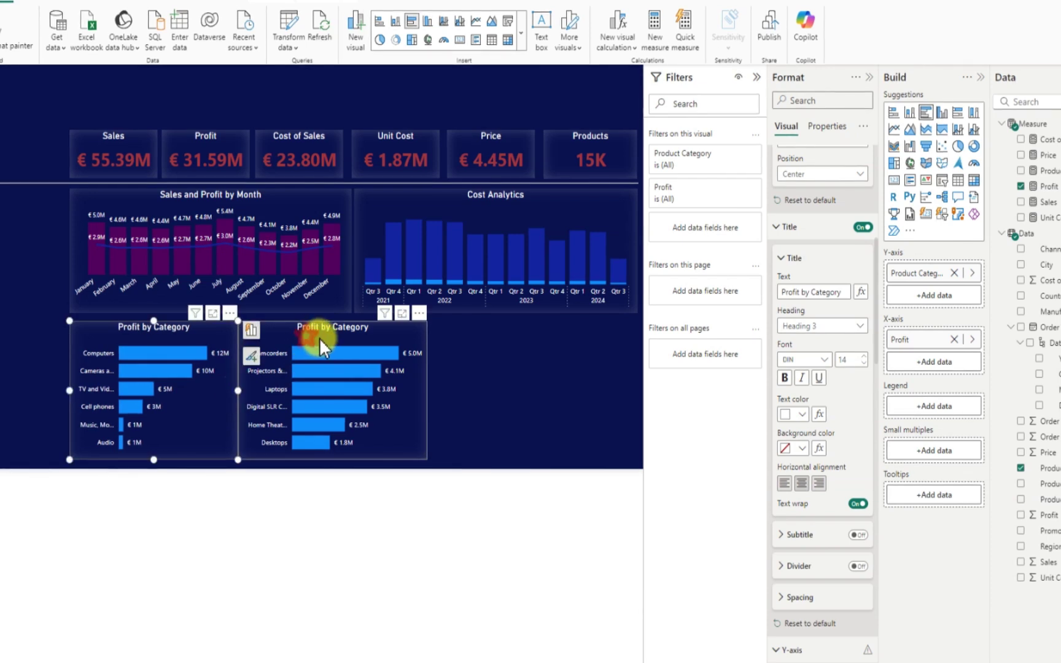
left_click_drag(324, 337, 312, 339)
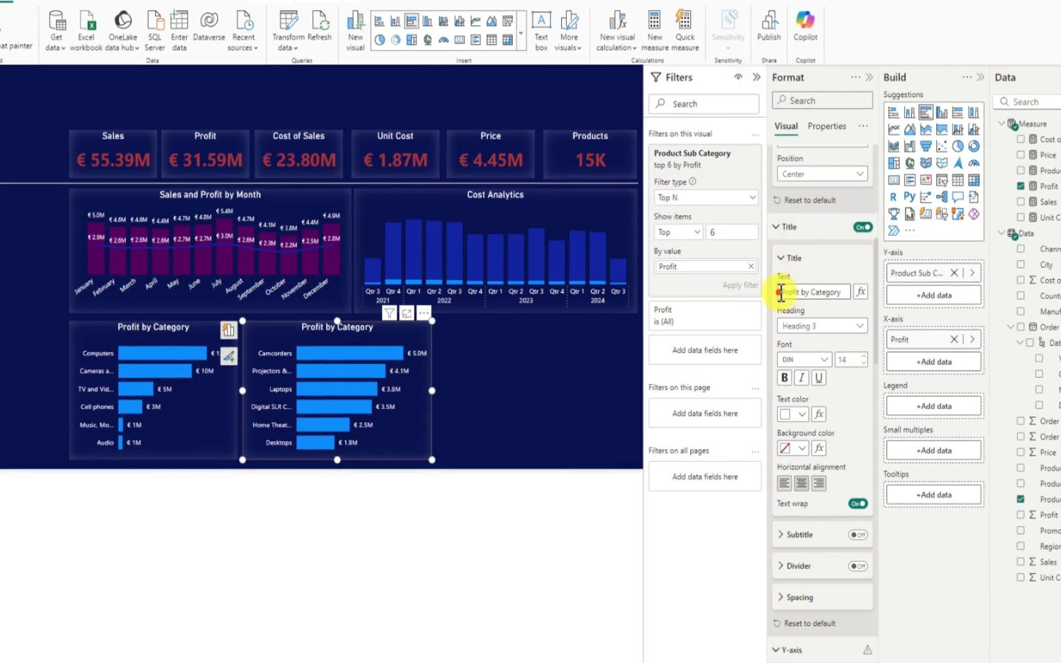
Retitle the sub-category bar chart as "Top 6 Profit by Sub-Category"
left_click_drag(780, 292, 851, 291)
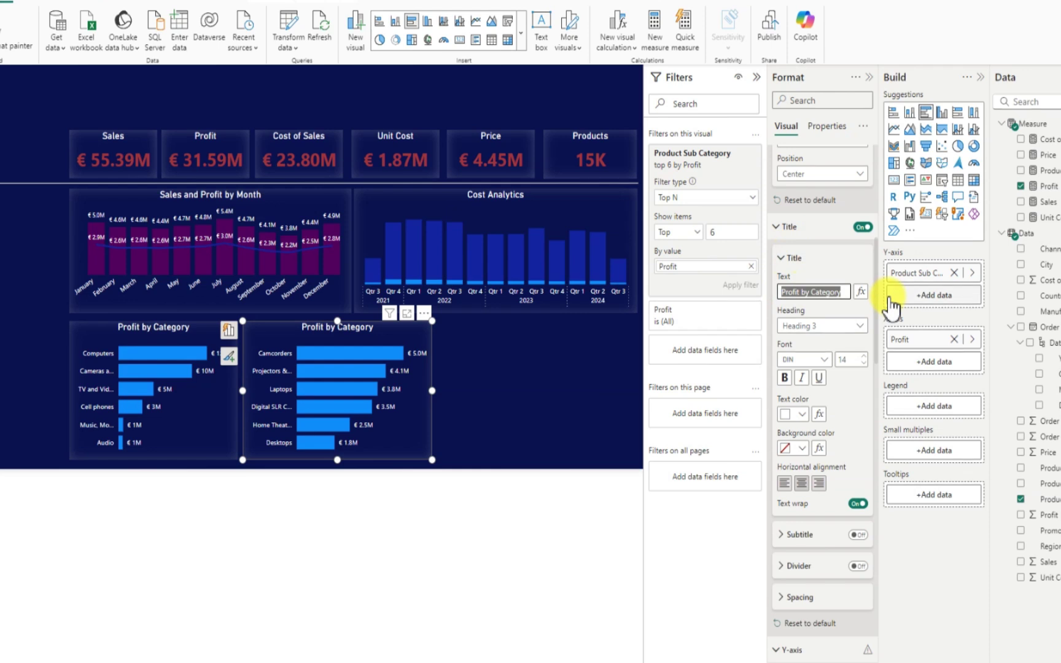
key("BackSpace")
type("Top")
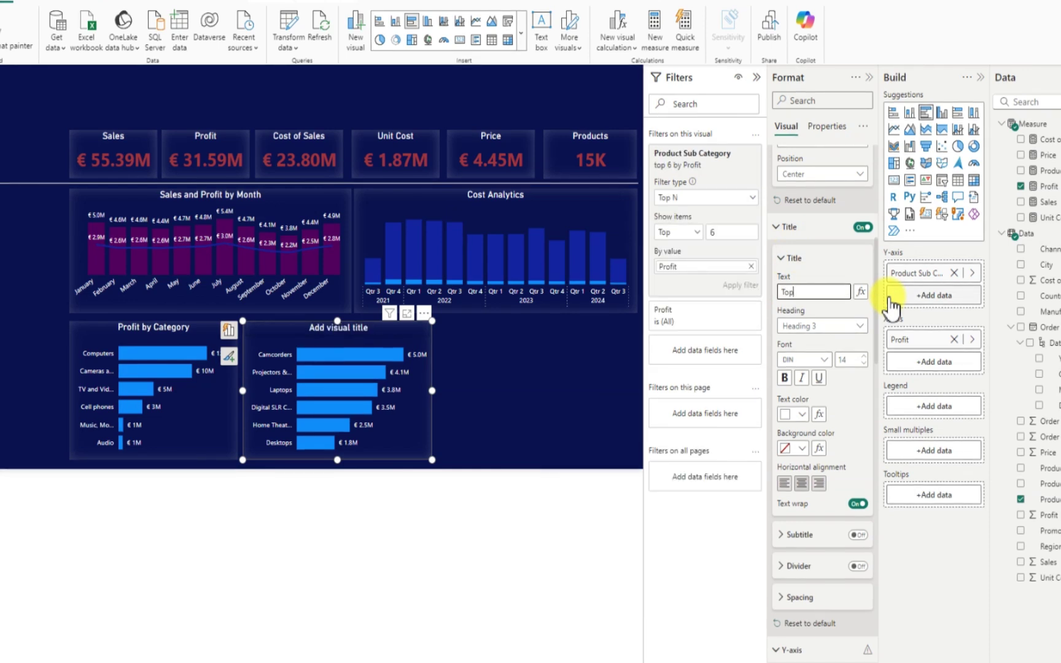
type(" 6 Profit")
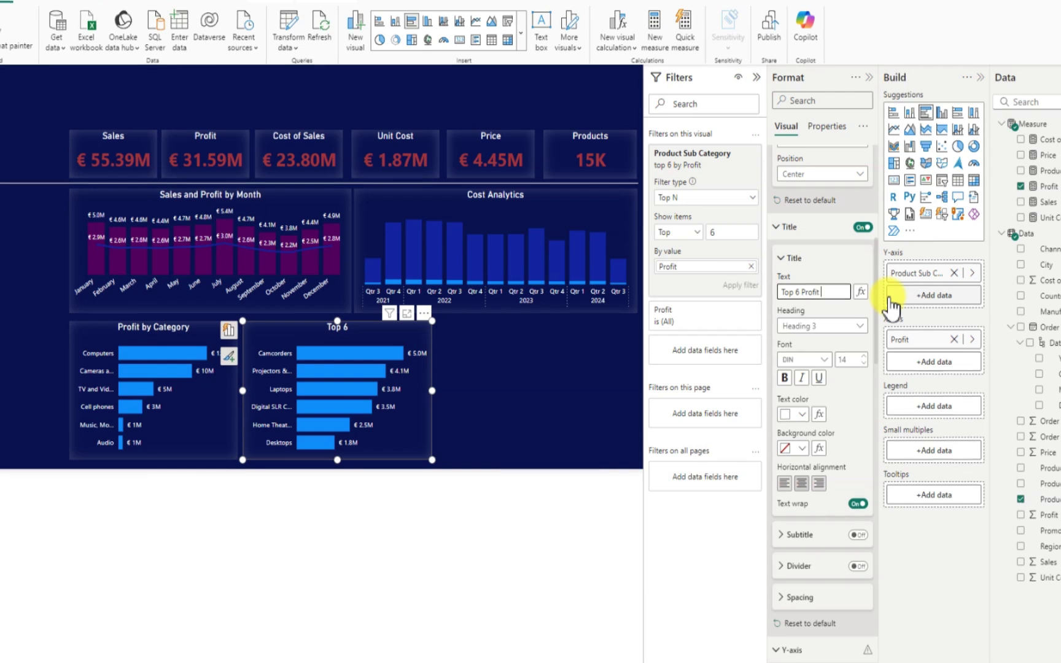
type("by Sub-Category")
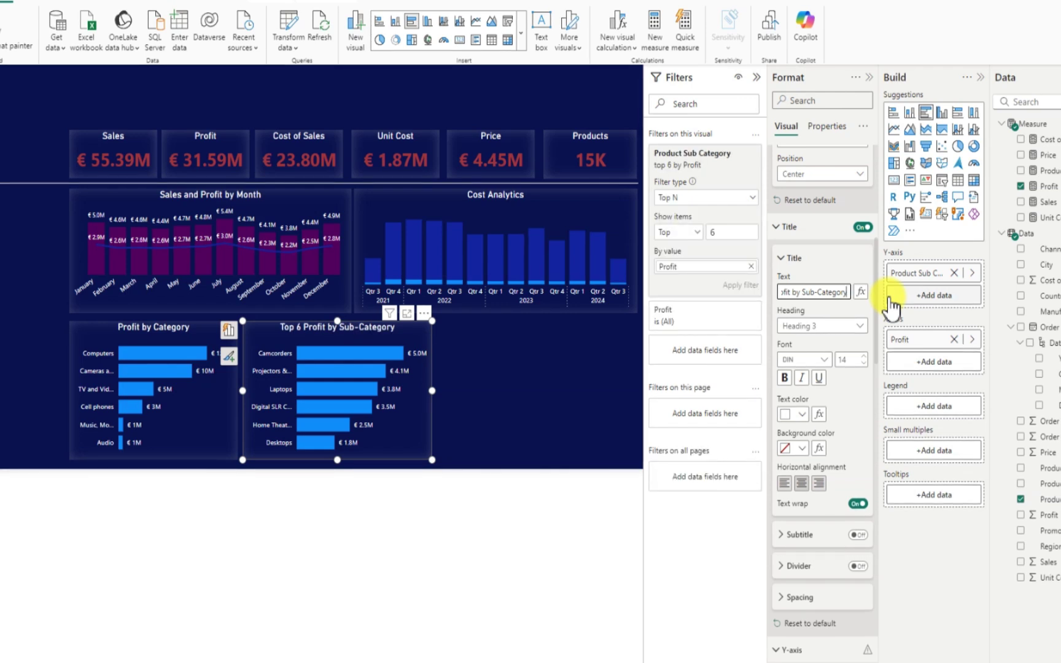
Change the bar color of the Top 6 Profit by Sub-Category chart to the darkest red theme shade
scroll(814, 540, "down", 5)
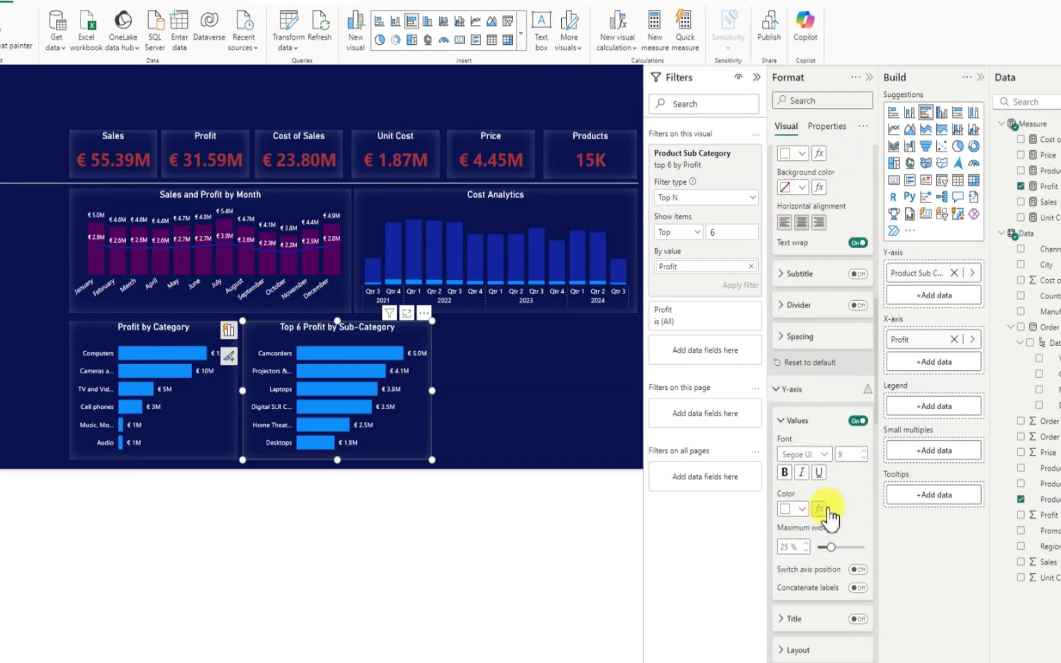
scroll(820, 510, "down", 5)
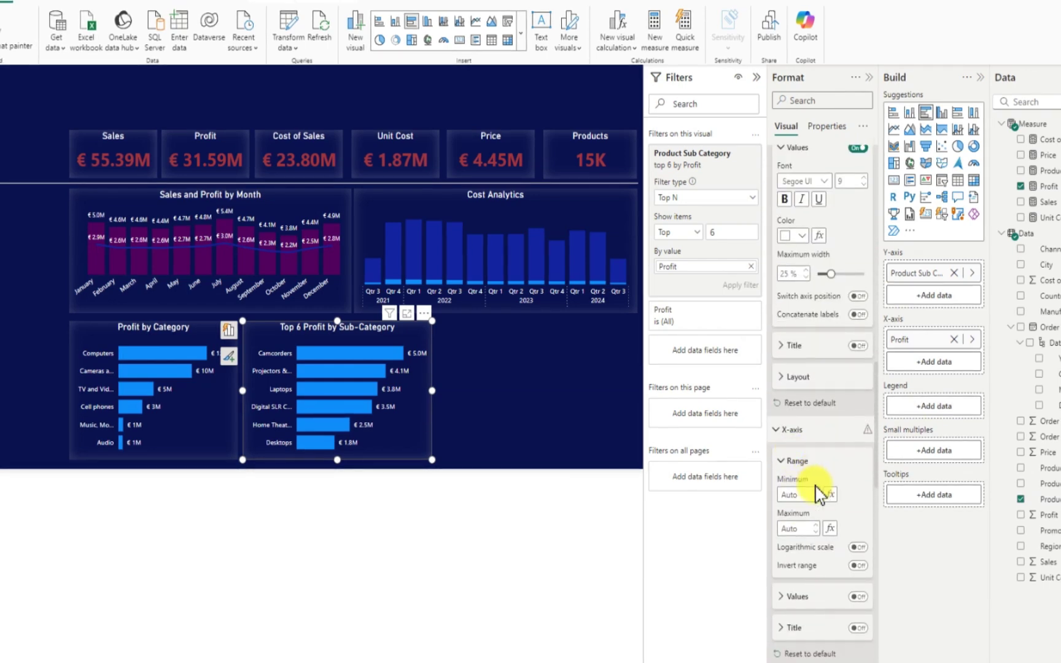
scroll(818, 491, "down", 7)
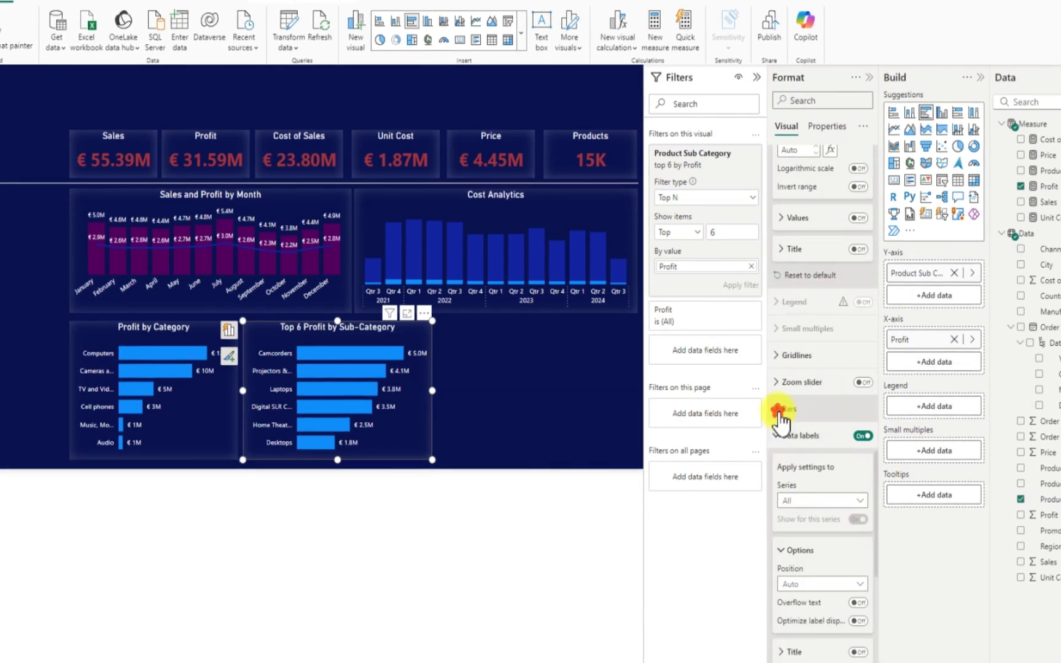
left_click(779, 410)
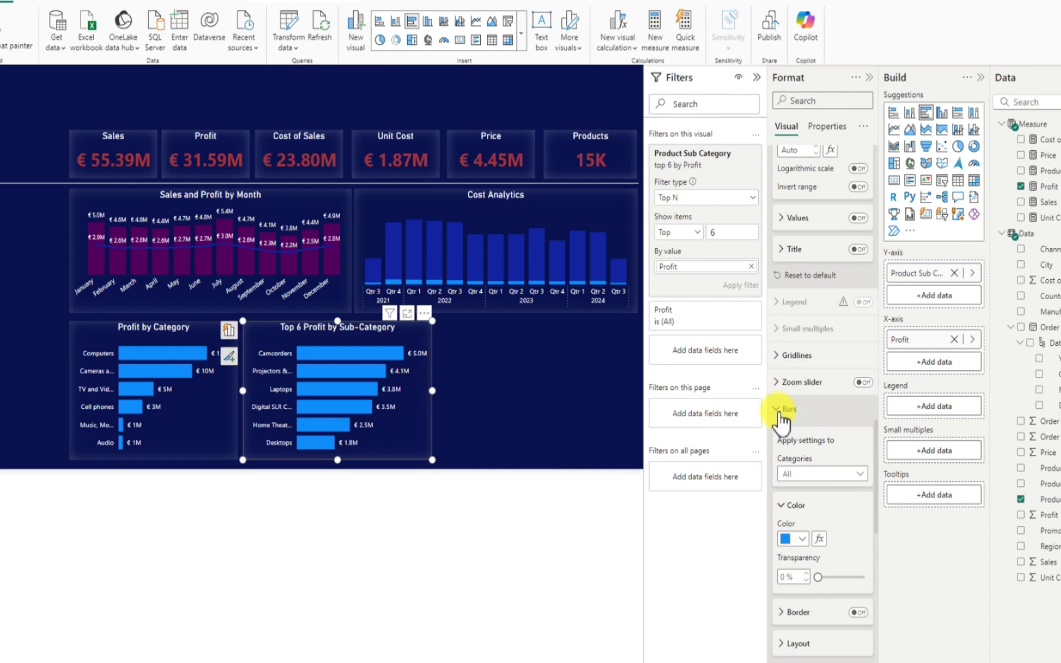
left_click(801, 539)
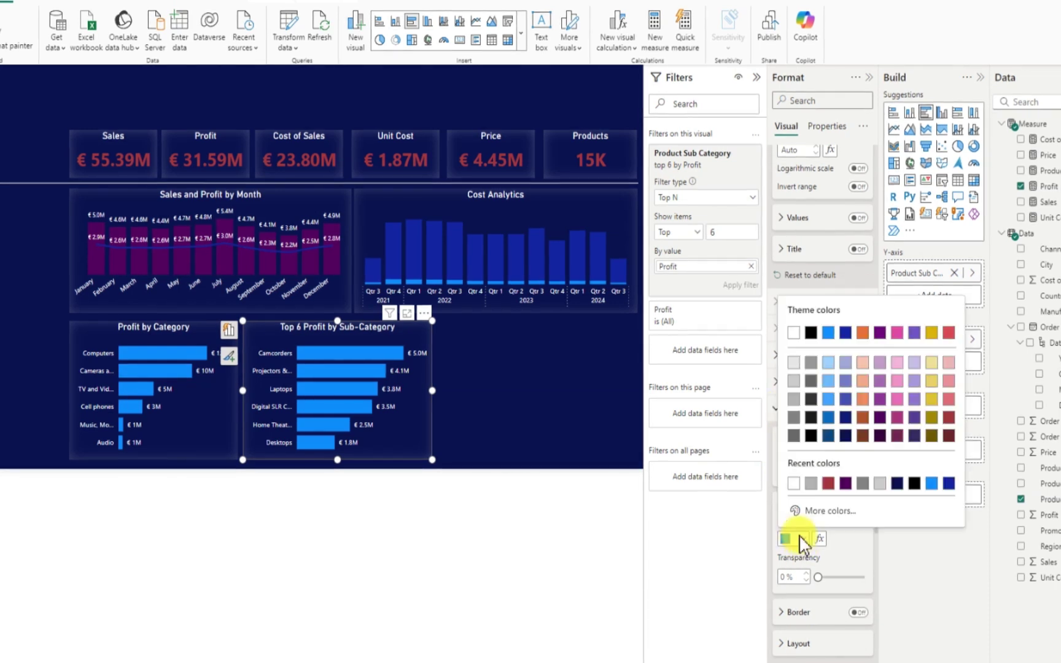
left_click(950, 435)
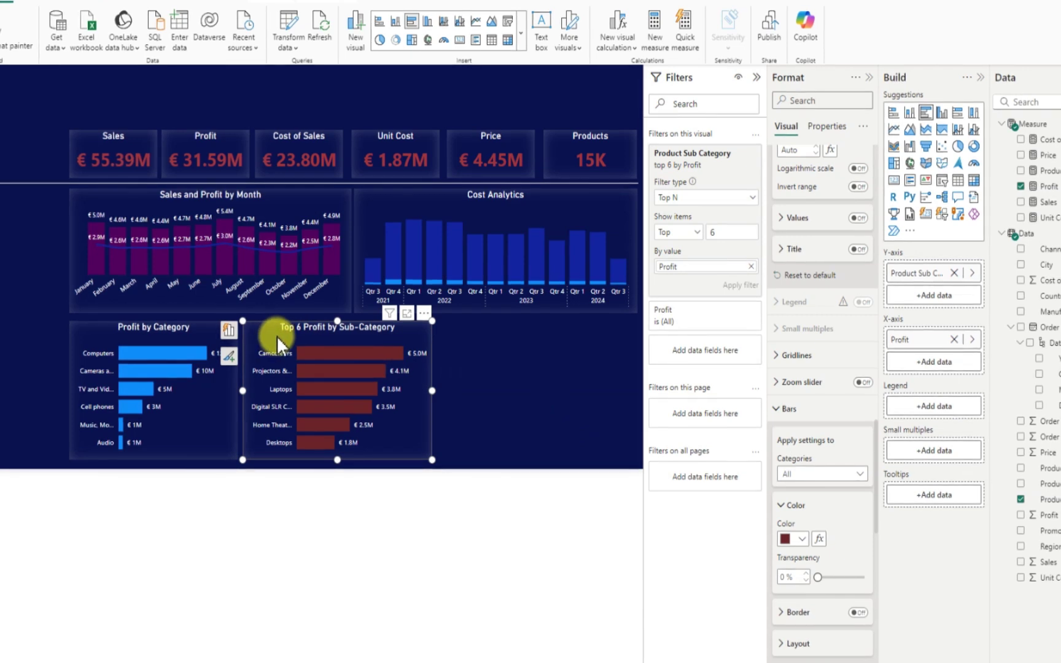
Duplicate the Top 6 Profit by Sub-Category chart, align the copy directly to its right and widen it to the edge of the Cost Analytics chart
key("ctrl+c")
key("ctrl+v")
left_click_drag(291, 339, 521, 354)
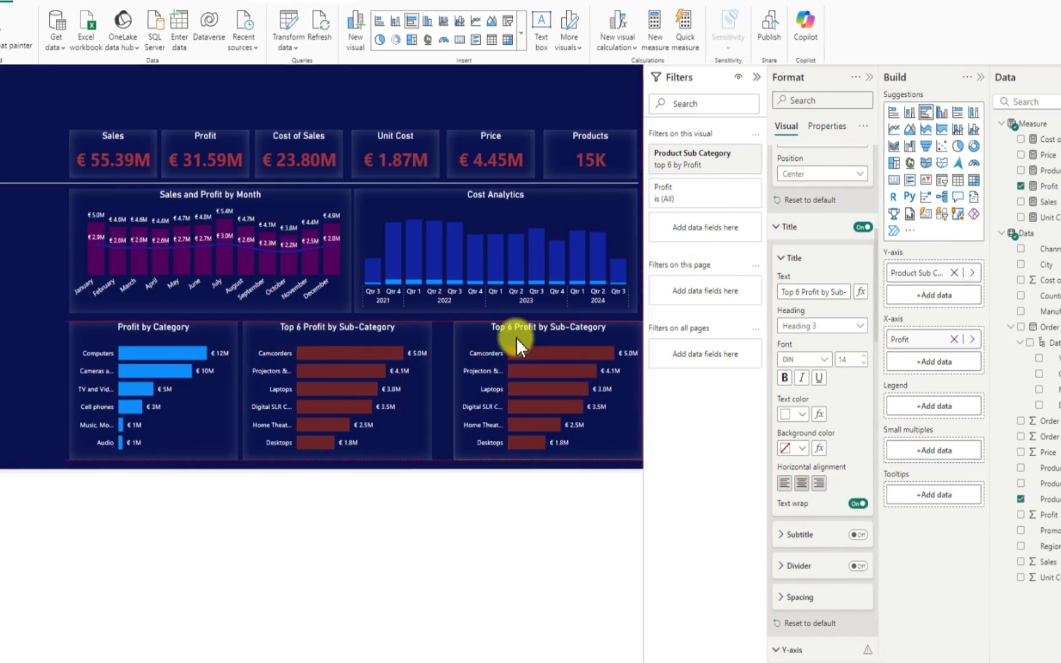
key("ctrl+z")
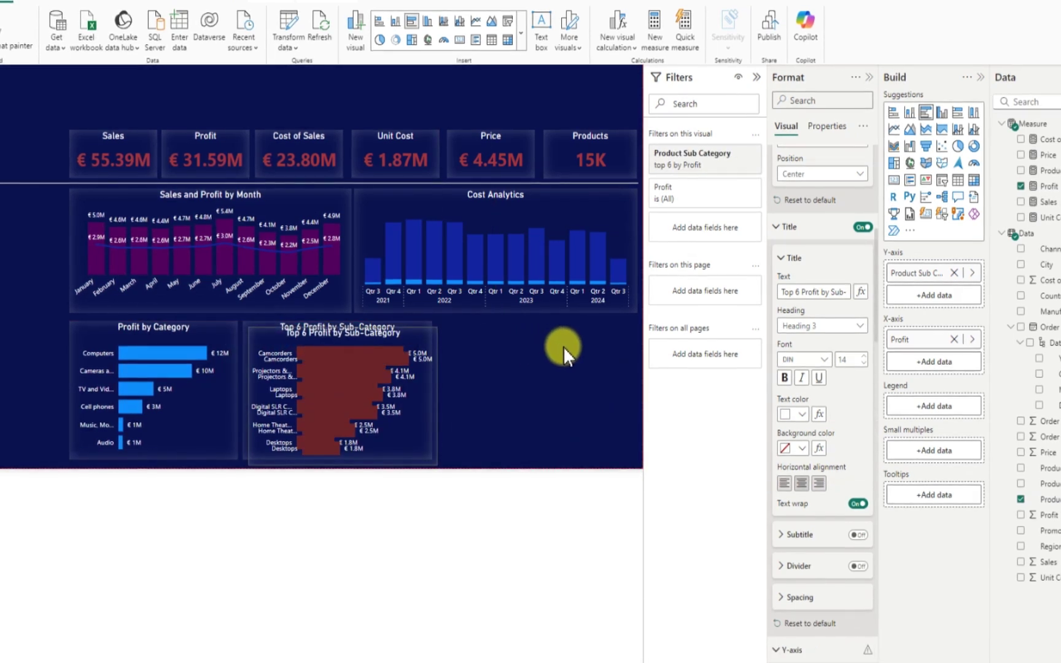
key("ctrl+y")
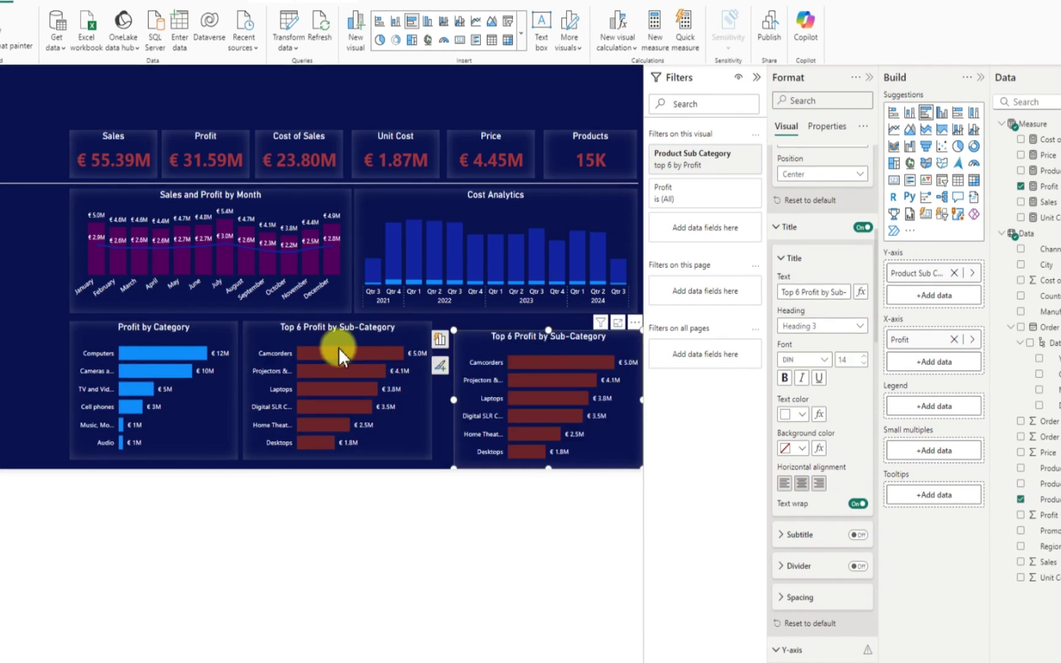
mouse_move(482, 352)
left_mouse_down()
mouse_move(481, 335)
mouse_move(470, 345)
left_mouse_up()
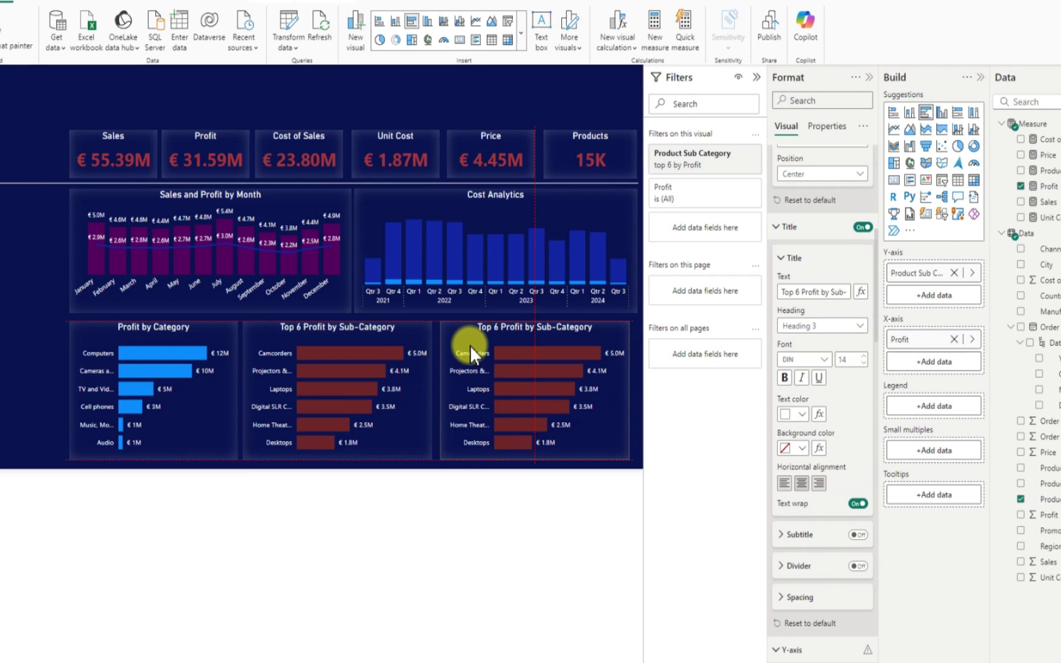
left_click_drag(629, 390, 637, 391)
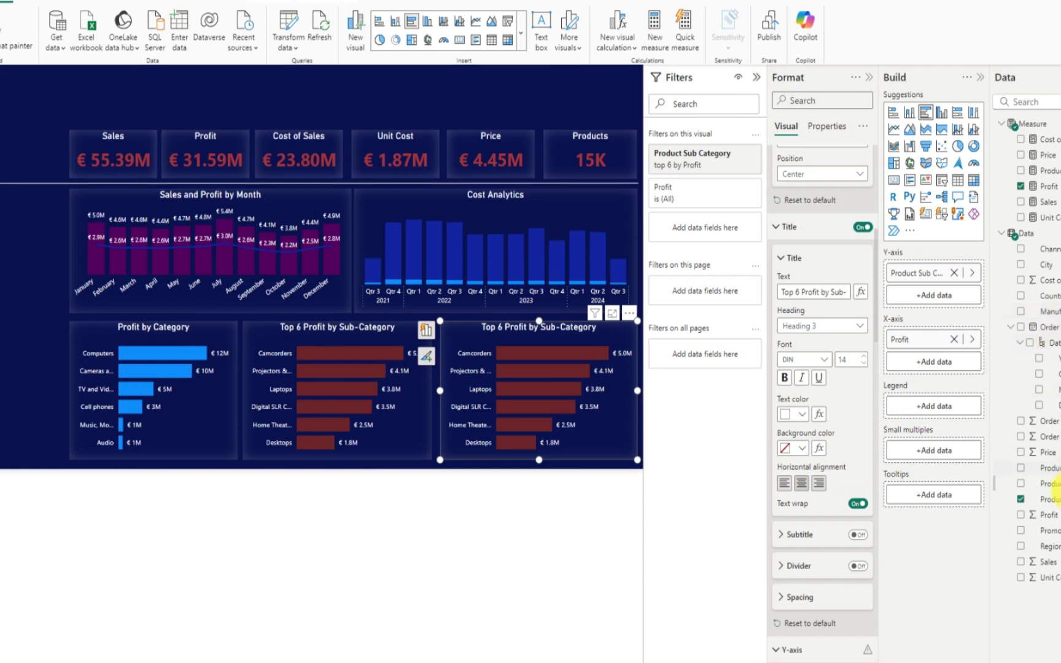
Replace Product Sub Category with Channel on the duplicated chart's Y-axis and retitle the chart "Profit by Channel"
left_click(1021, 498)
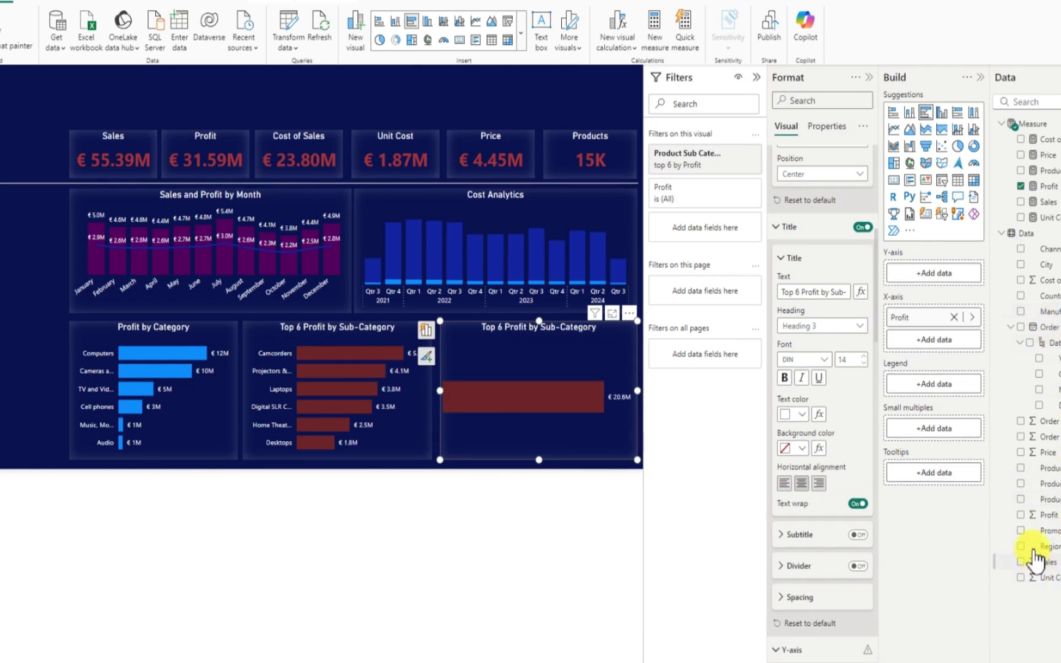
left_click(1021, 249)
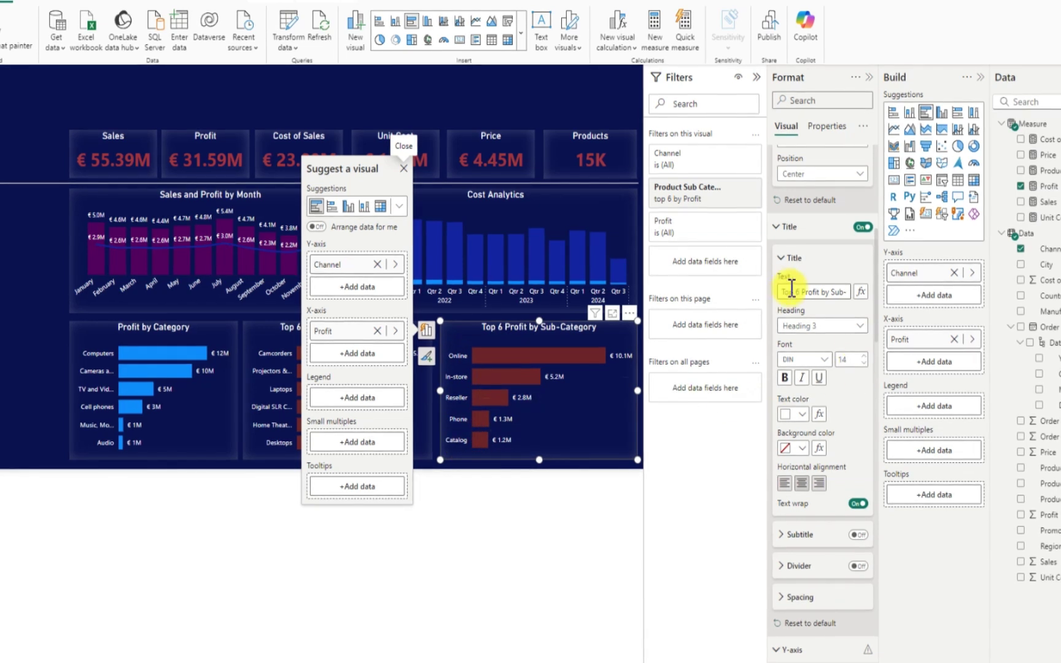
left_click_drag(782, 291, 872, 291)
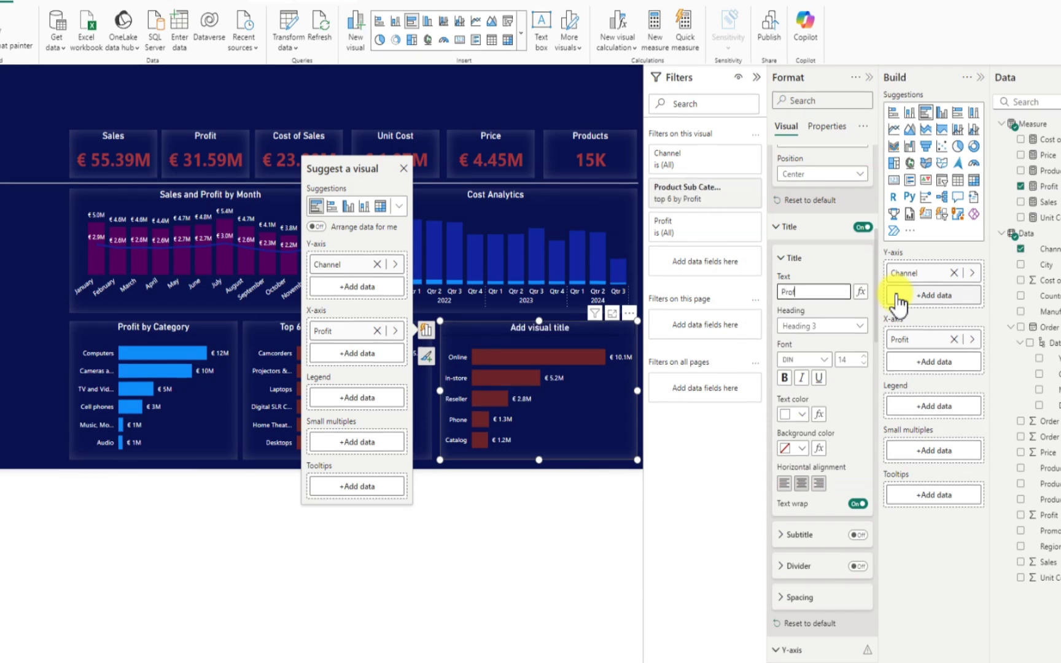
type("Profit by Channel")
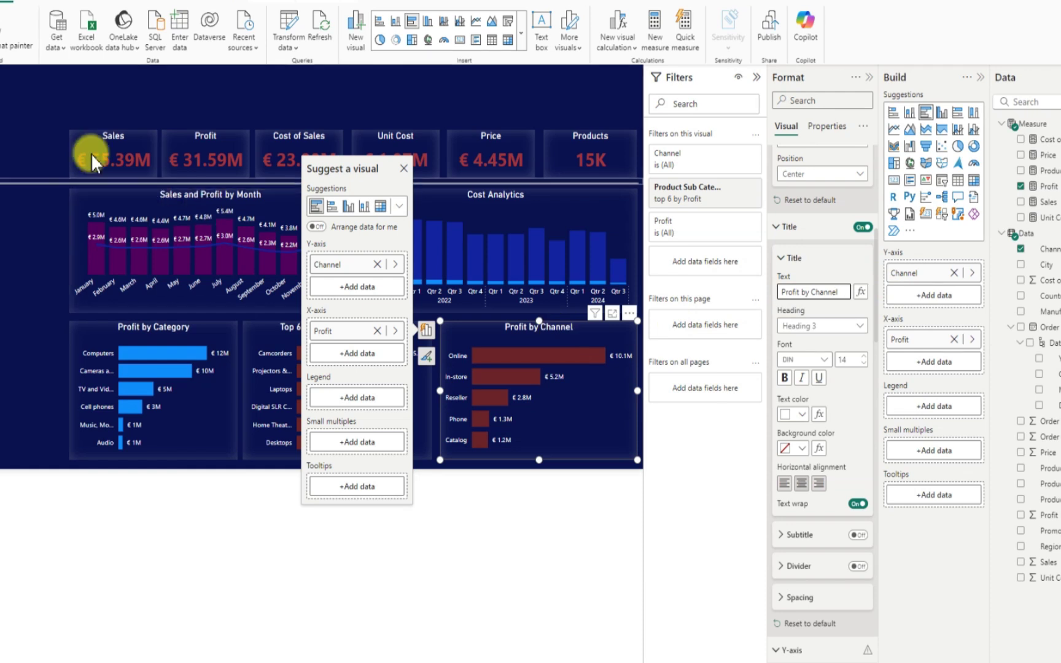
left_click(64, 124)
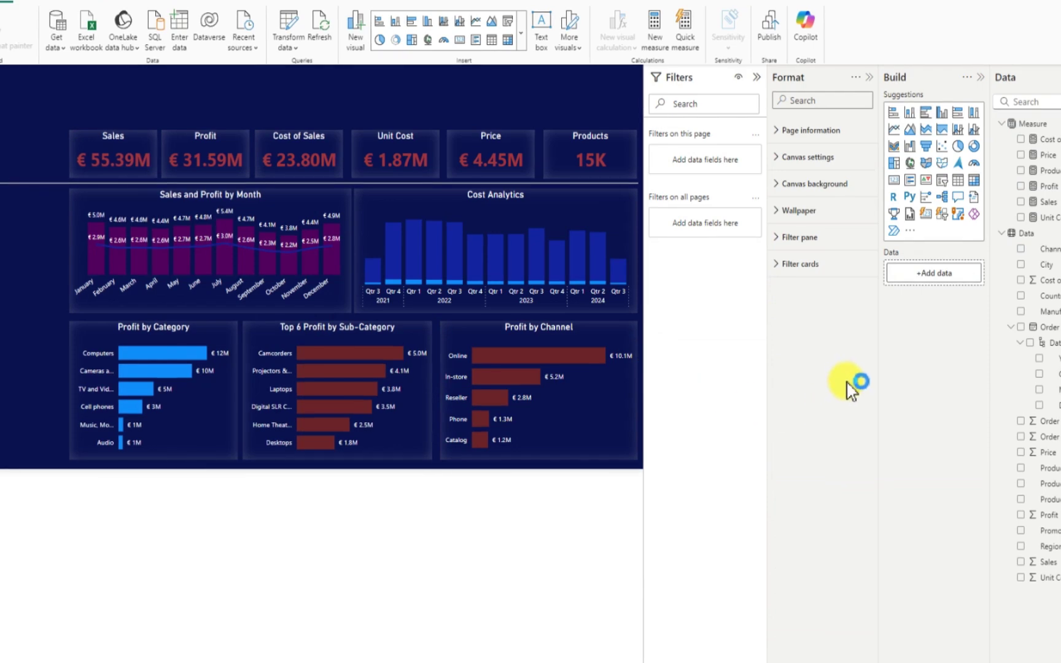
left_click(869, 77)
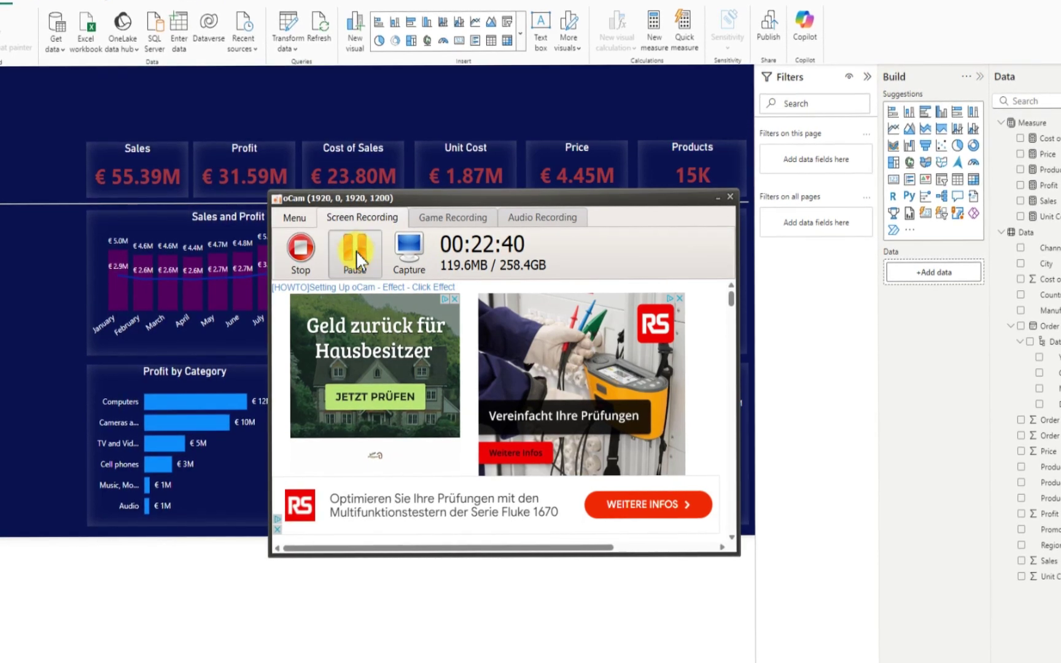
left_click(356, 250)
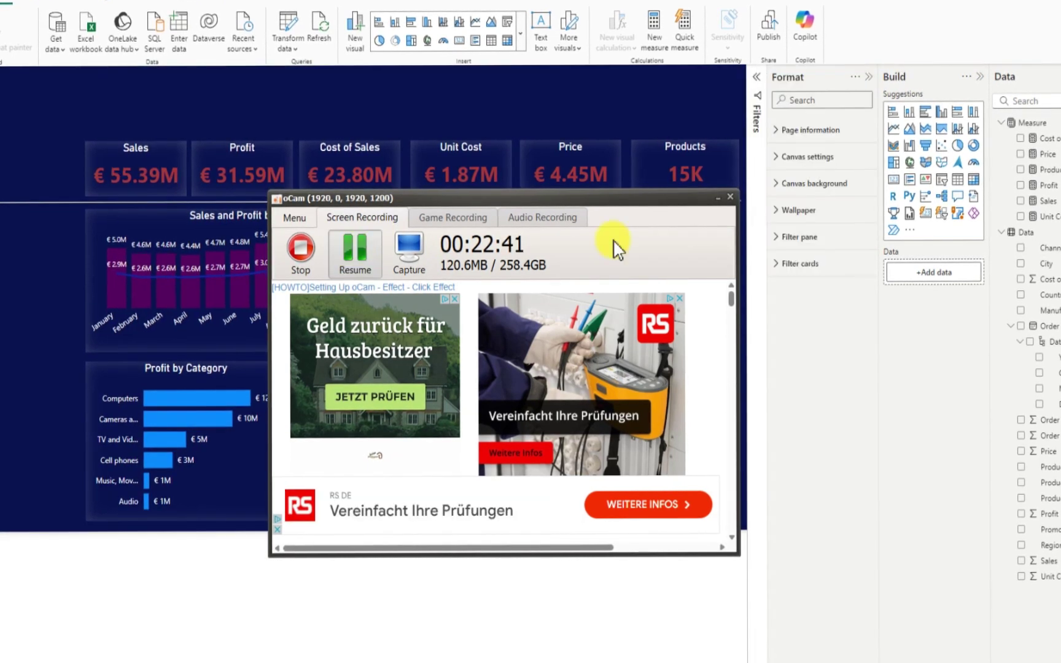
left_click(719, 197)
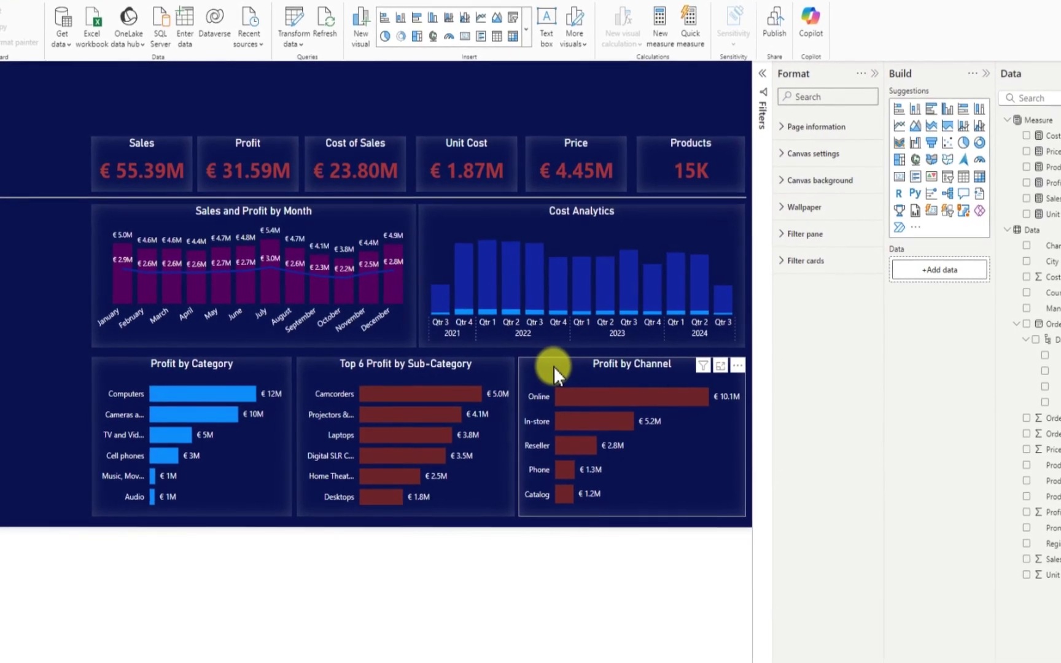
Change the bar color of the Profit by Channel chart to a dark yellow theme shade
left_click(569, 368)
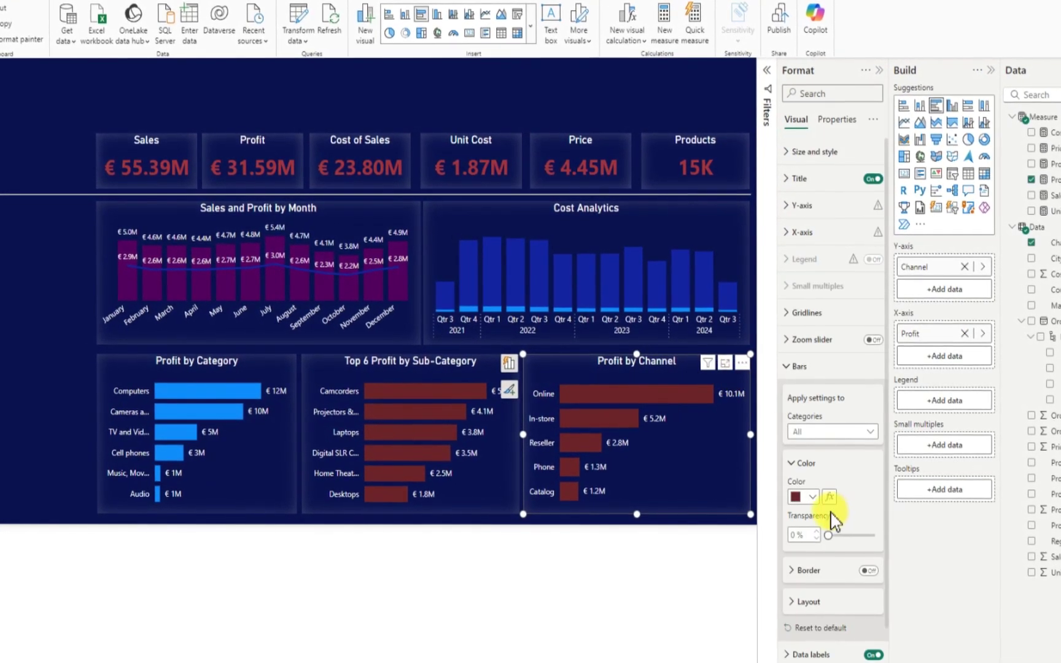
left_click(809, 497)
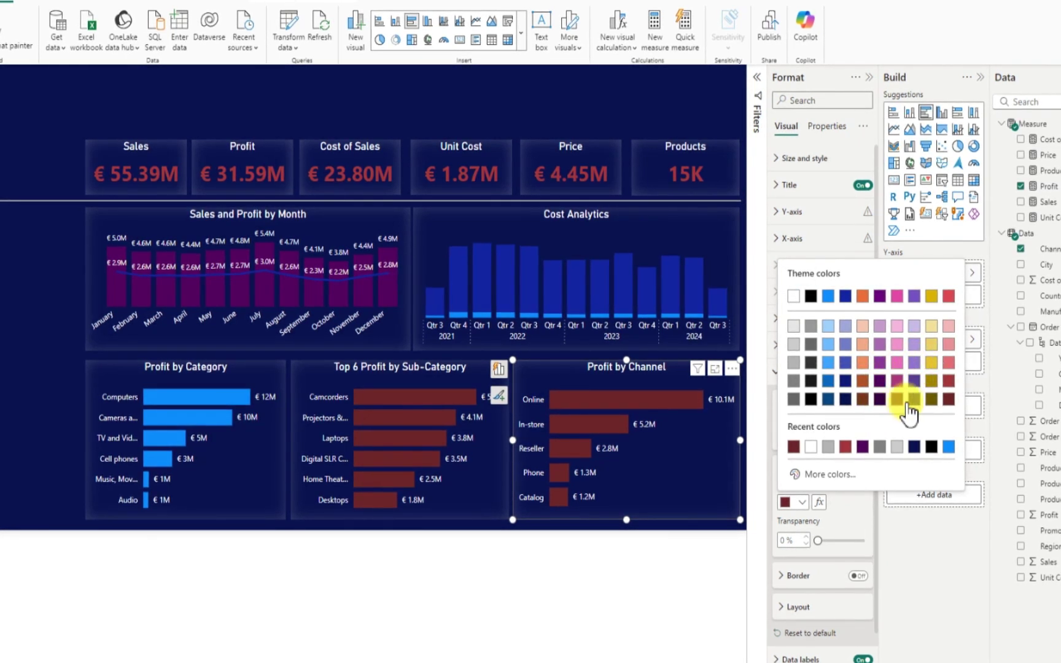
left_click(931, 382)
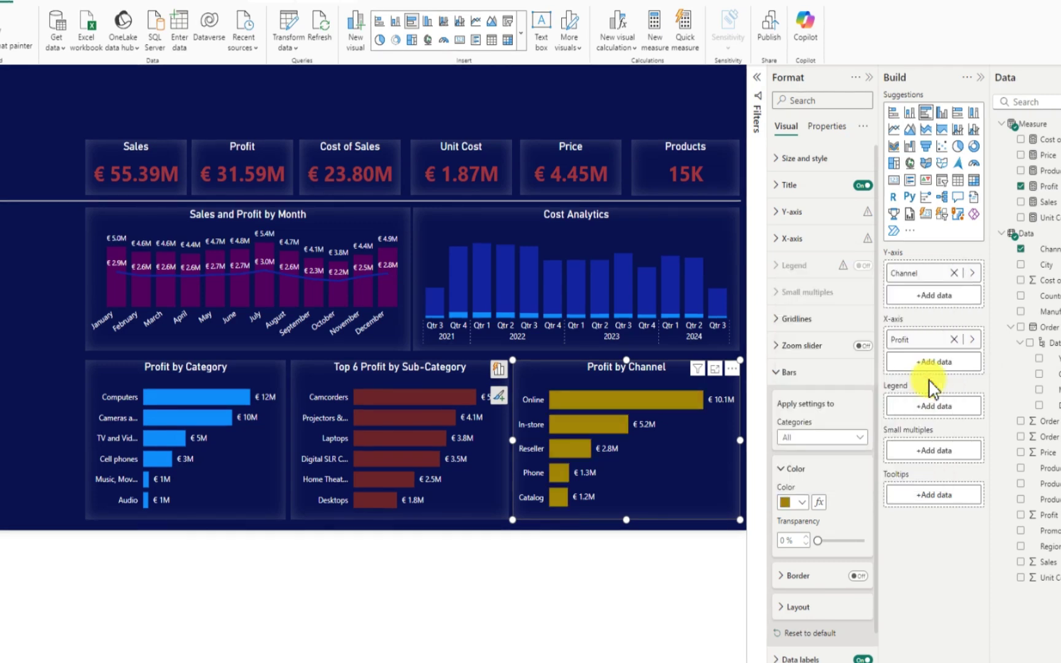
left_click(30, 304)
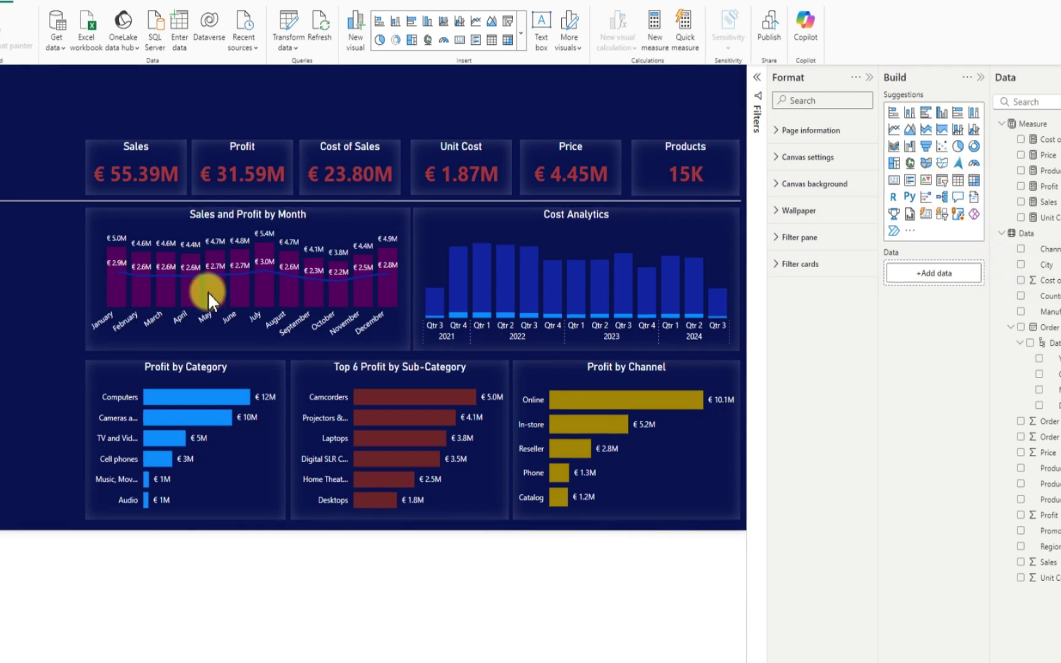
Add an empty slicer left of the charts, stretched from the monthly chart's upper edge to just above the lower row's bottom edge, leaving a small gap
left_click(942, 182)
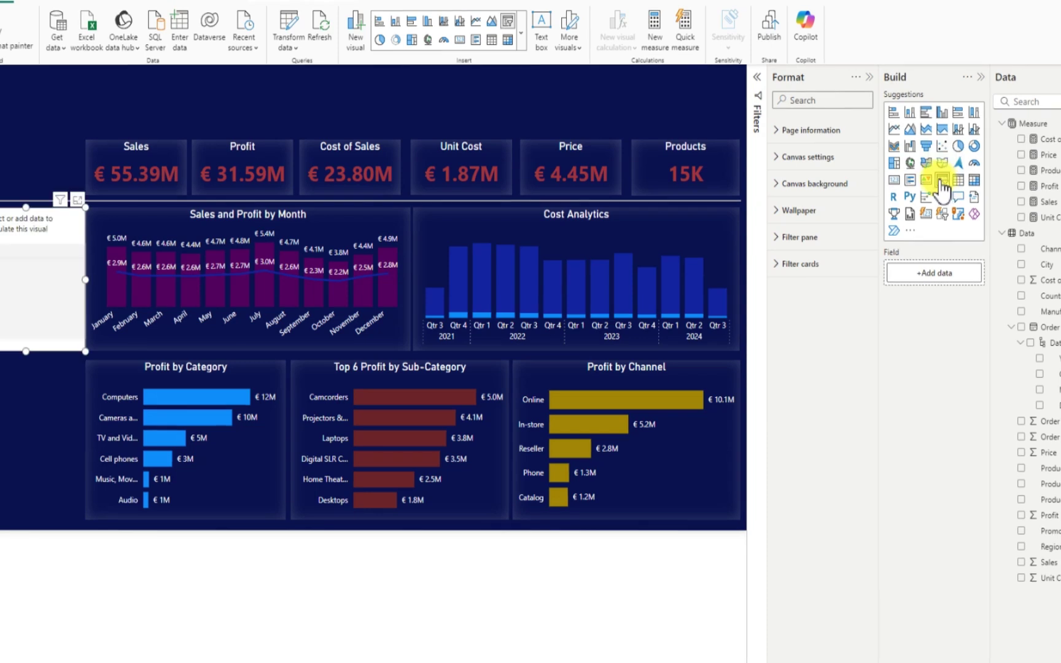
left_click_drag(26, 350, 8, 500)
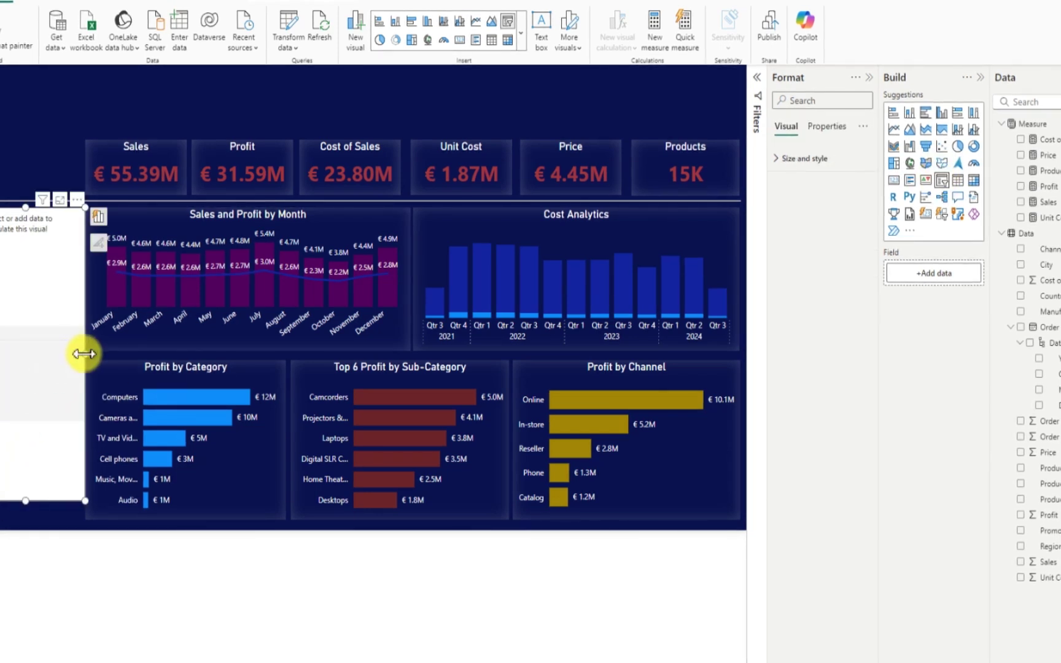
left_click_drag(84, 354, 72, 355)
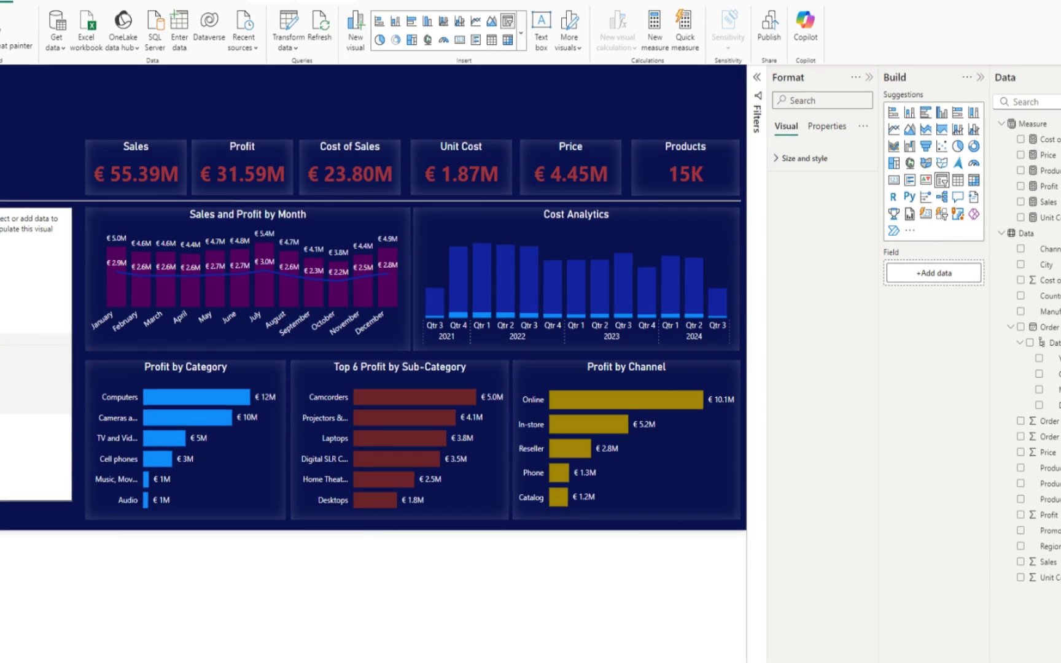
left_click_drag(5, 351, 2, 362)
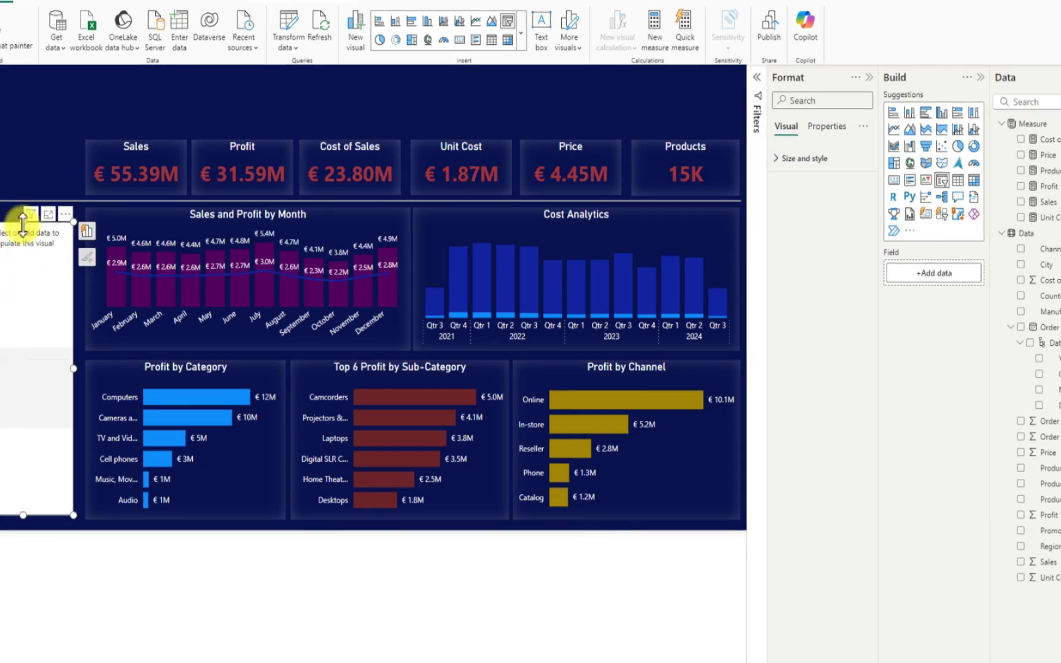
mouse_move(24, 223)
left_mouse_down()
mouse_move(27, 213)
mouse_move(36, 221)
left_mouse_up()
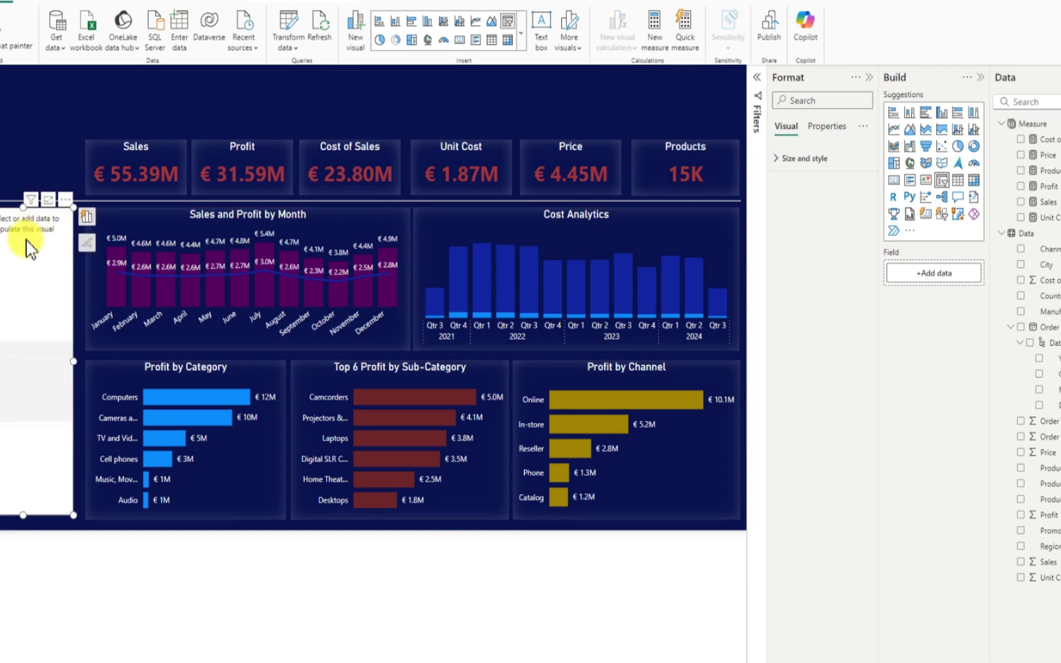
left_click_drag(38, 283, 41, 281)
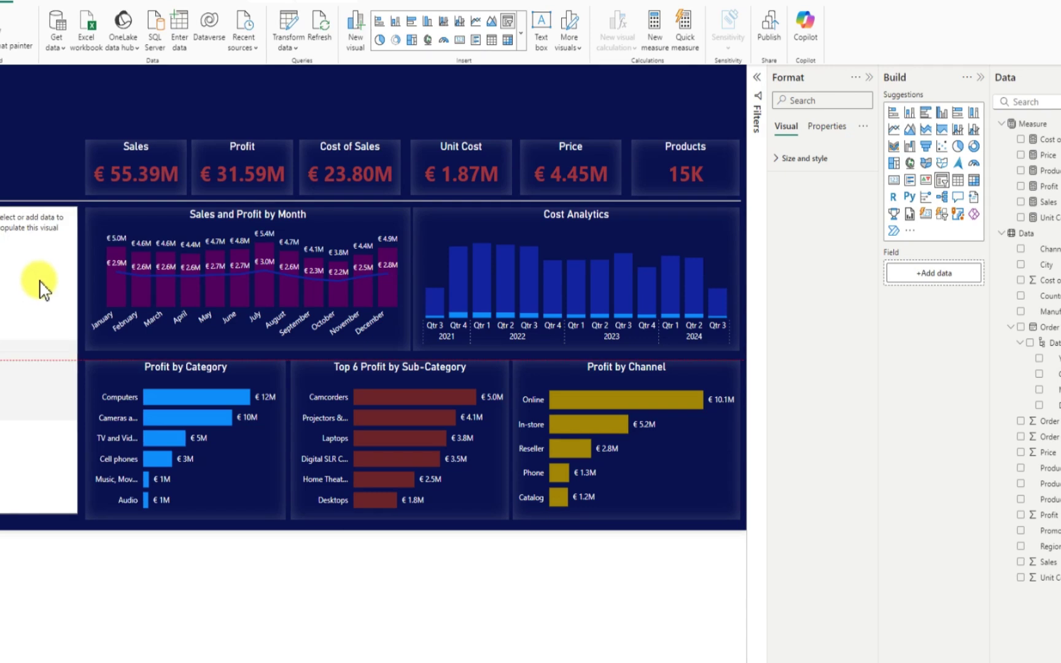
left_click_drag(40, 290, 41, 290)
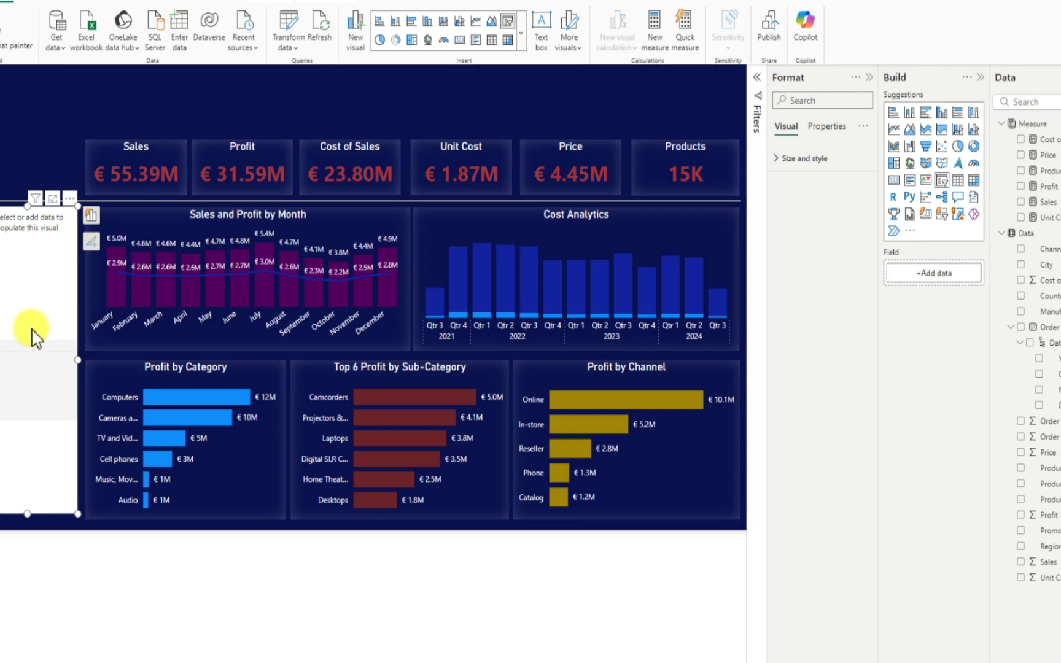
left_click(1, 362)
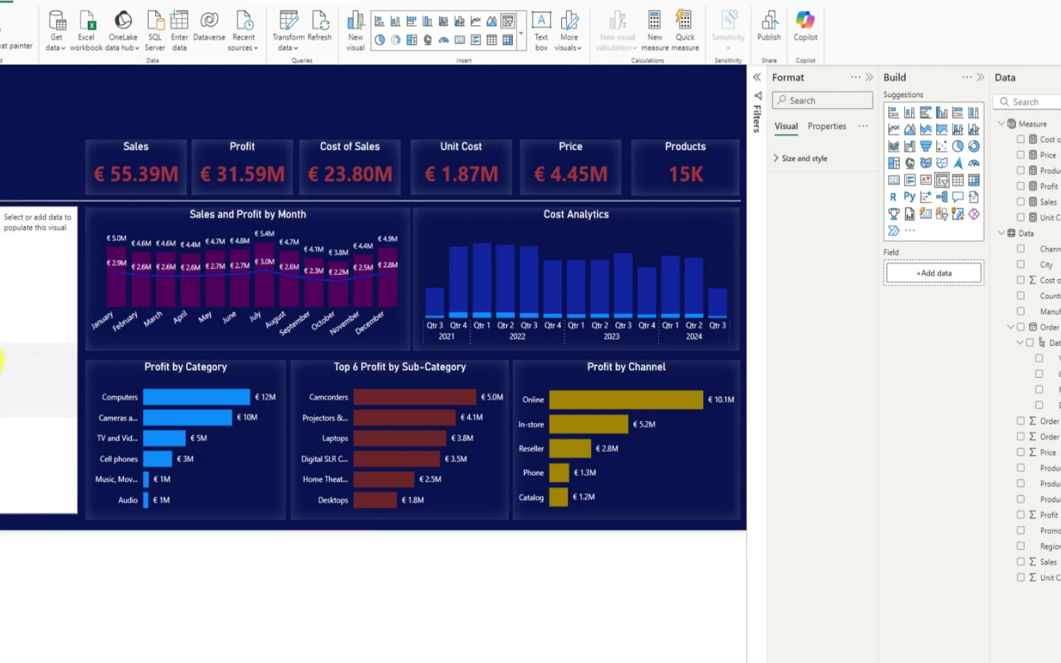
Fill the empty slicer with Month from the Order Date hierarchy and set its header font color to white
left_click(3, 363)
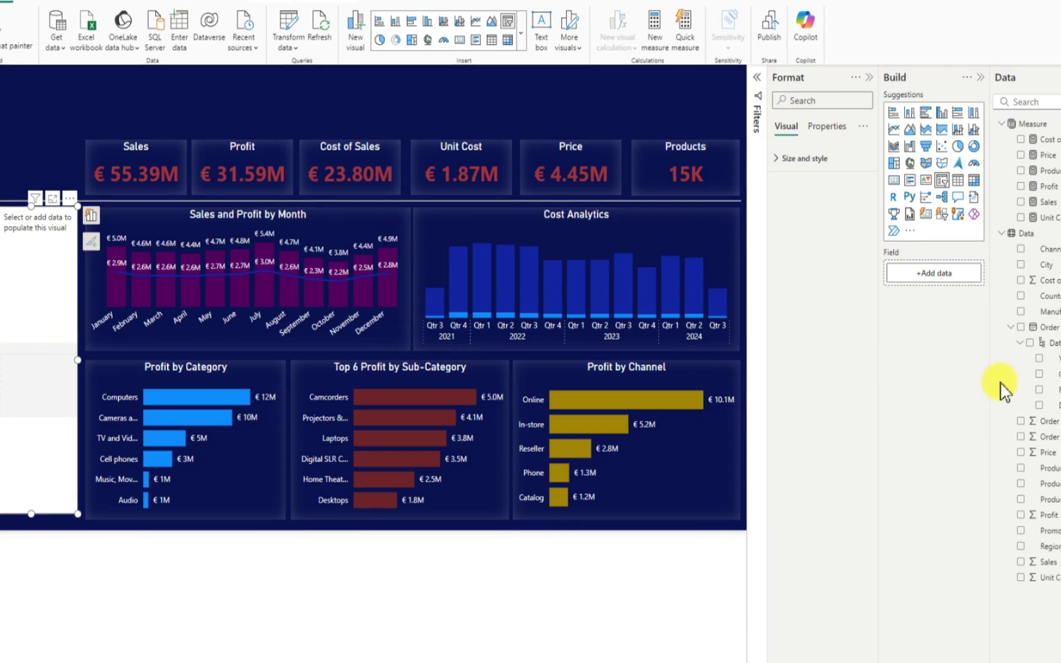
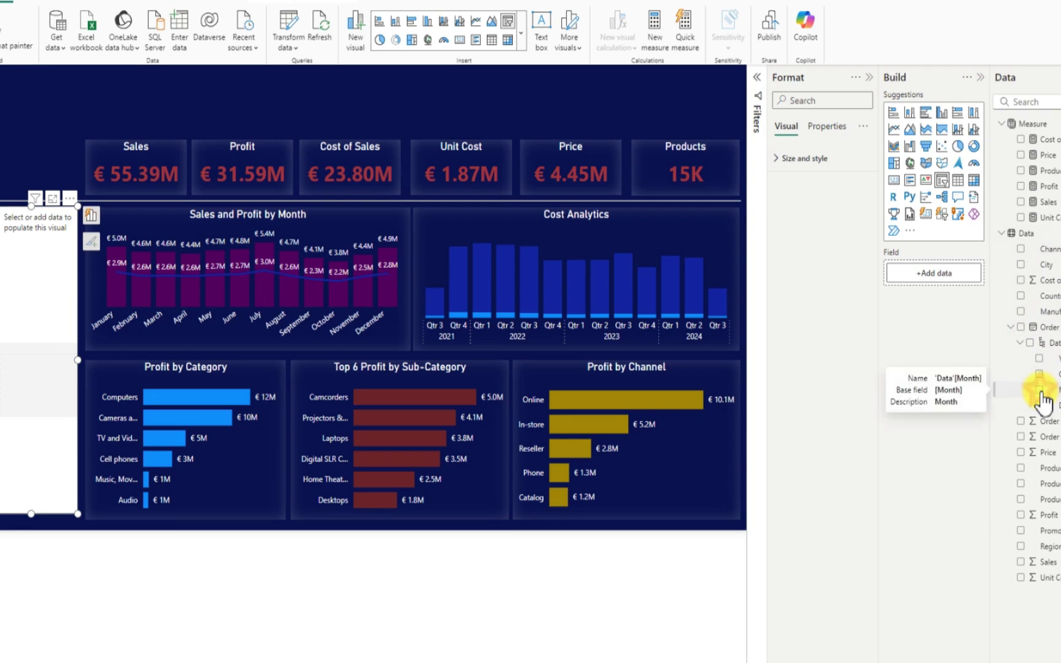
left_click(1039, 391)
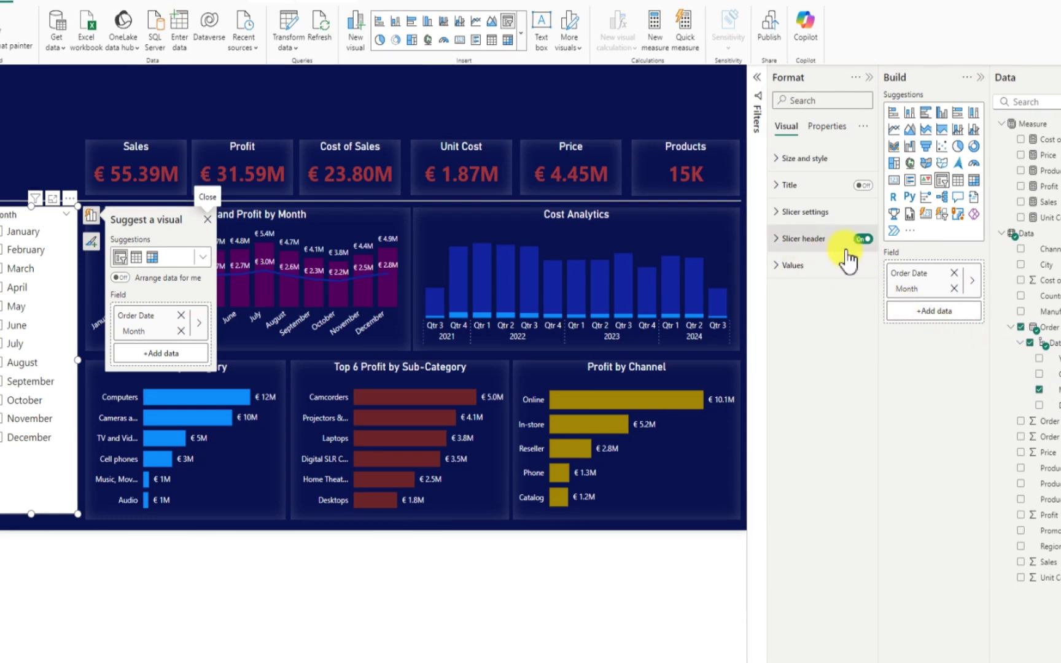
left_click(778, 239)
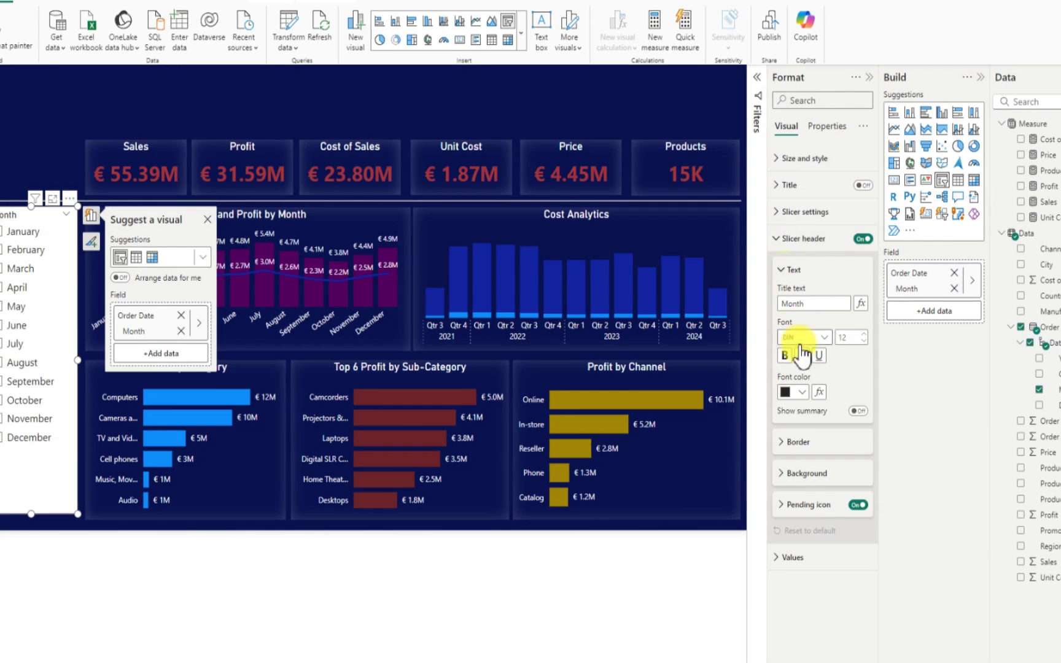
left_click(801, 395)
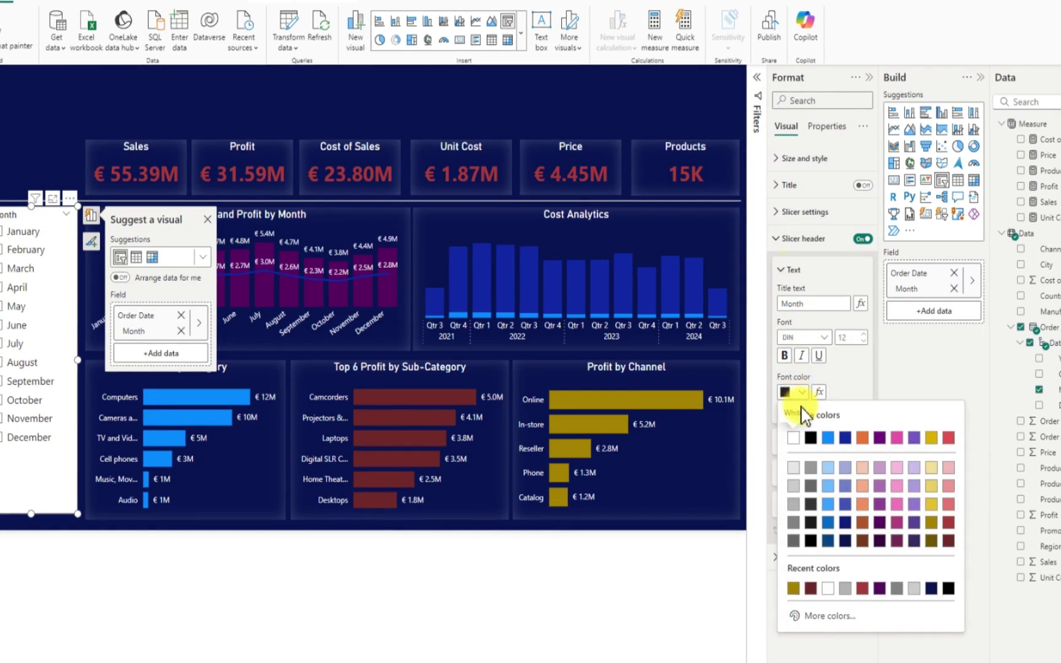
left_click(794, 437)
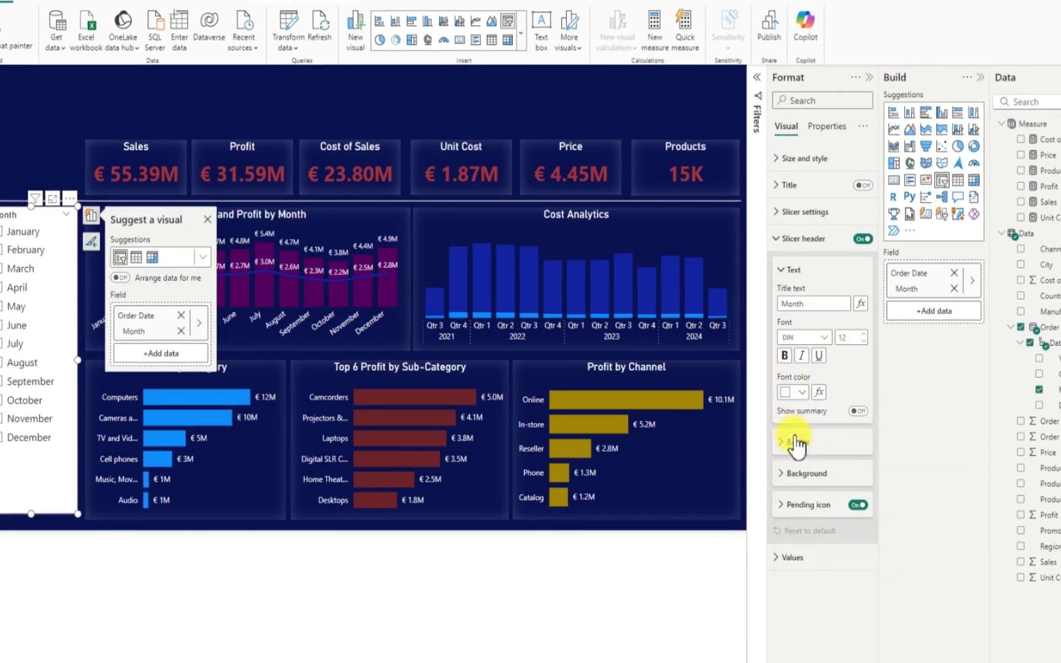
Turn off the Month slicer's background and give it a gray shadow with Inside offset and Center position
left_click(779, 159)
left_click(862, 409)
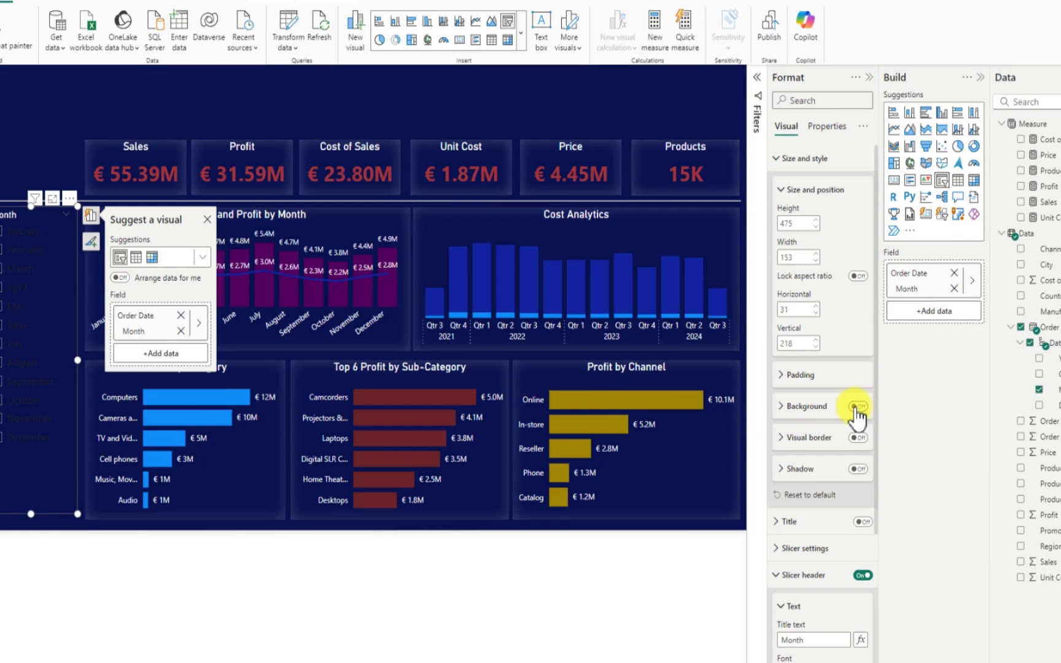
left_click(856, 470)
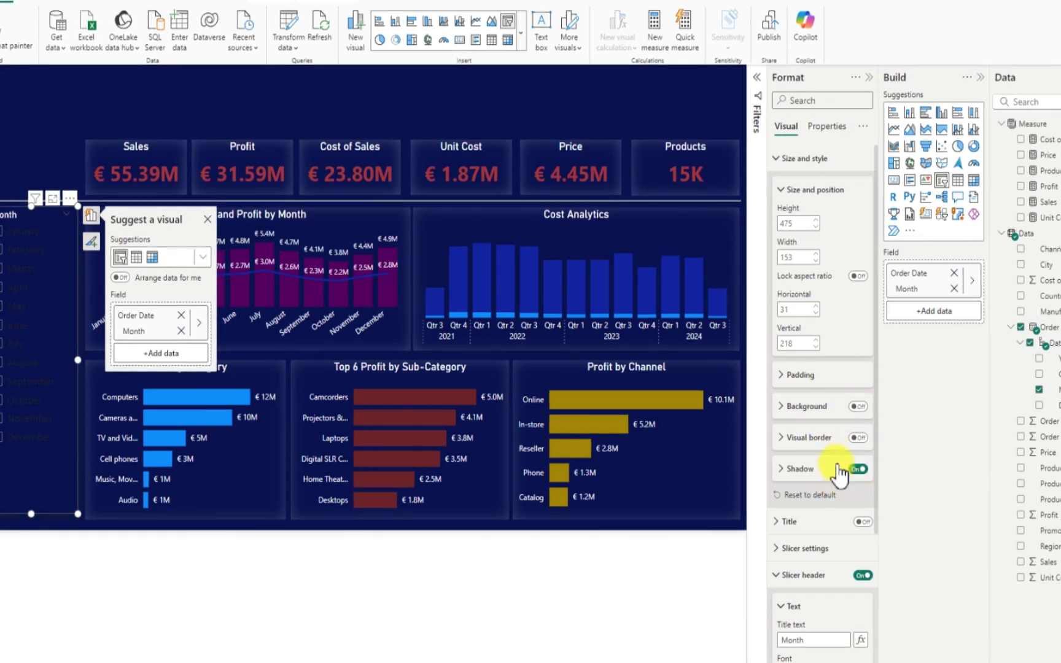
left_click(784, 471)
left_click(802, 503)
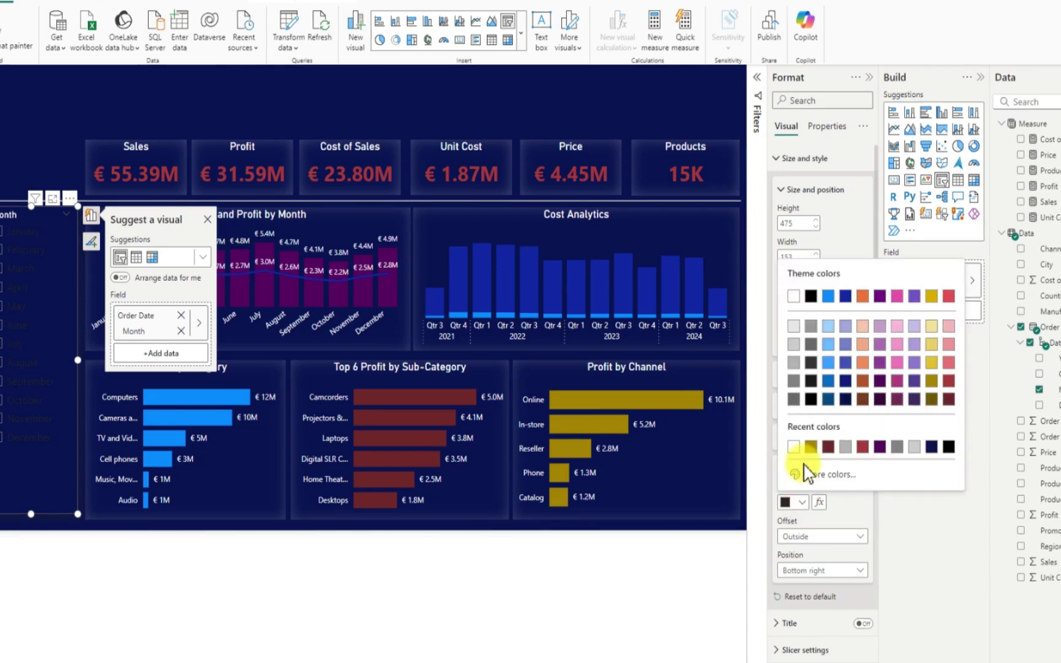
left_click(797, 363)
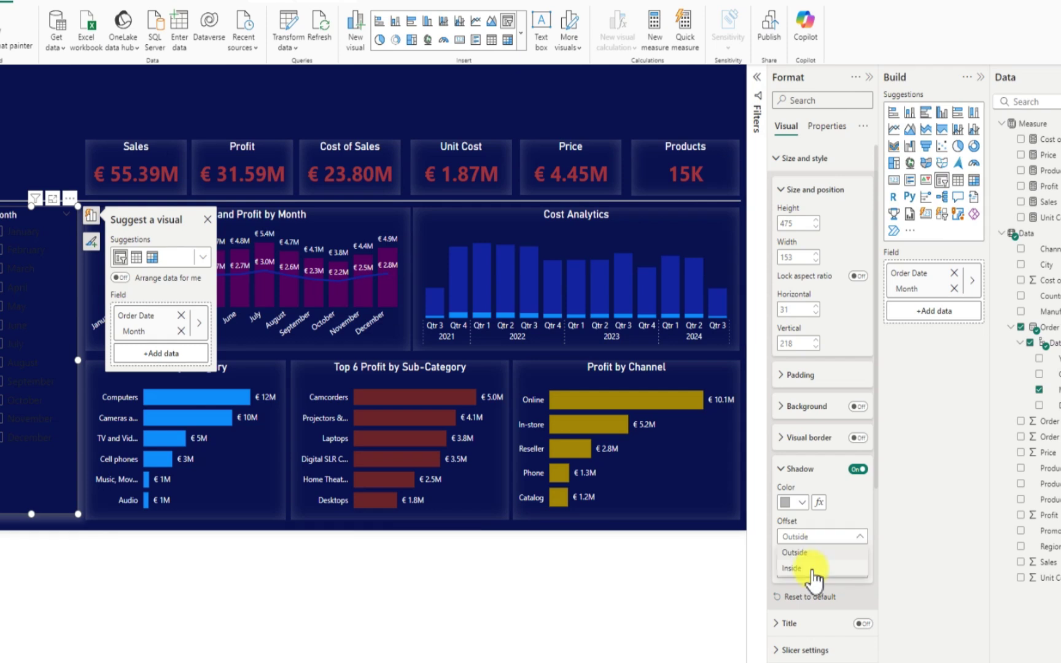
left_click(818, 571)
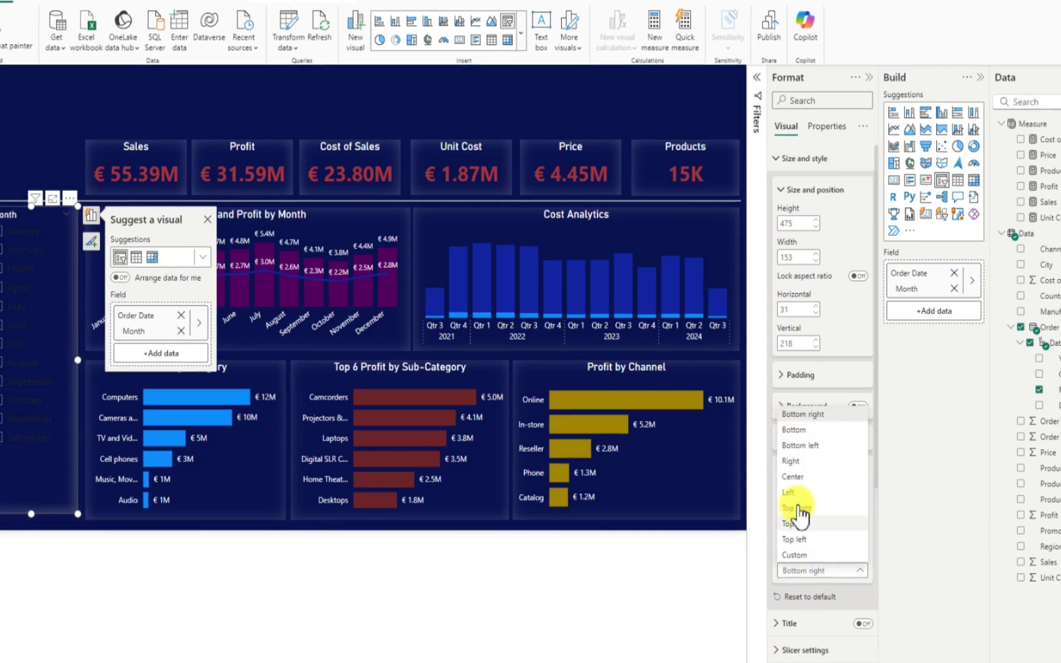
left_click(800, 474)
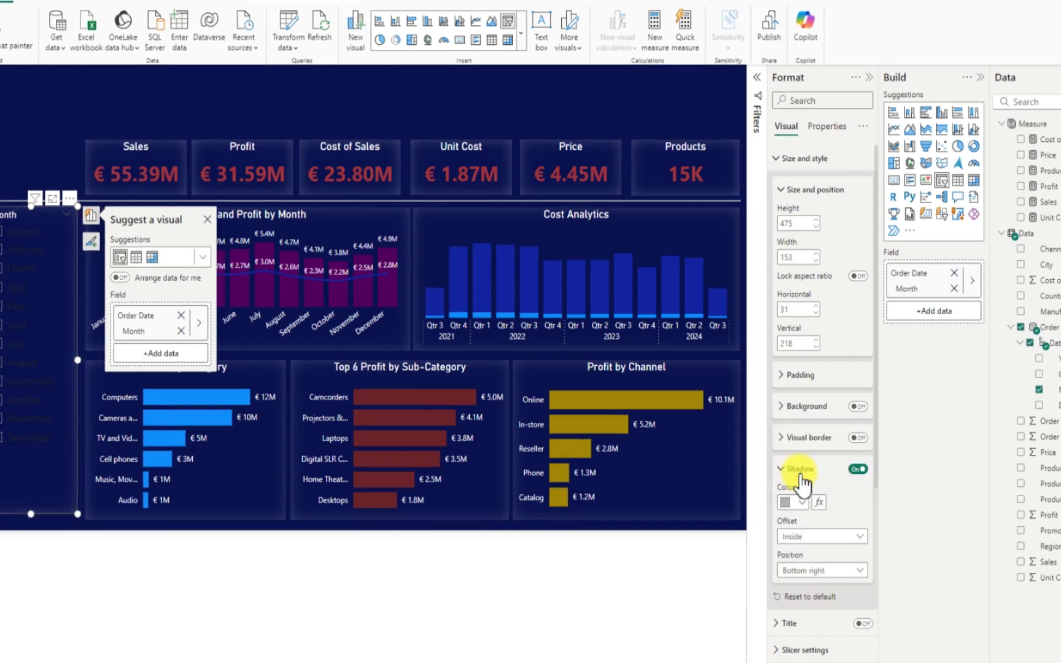
Set the font color of the Month slicer's values to white and deselect the slicer
scroll(808, 556, "down", 5)
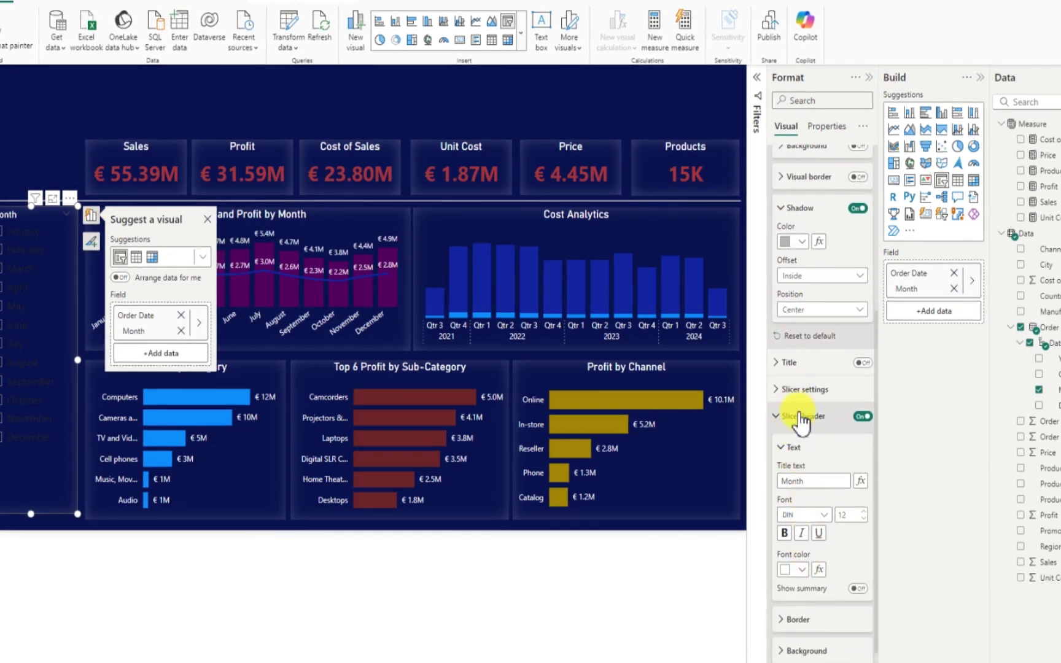
scroll(804, 430, "down", 2)
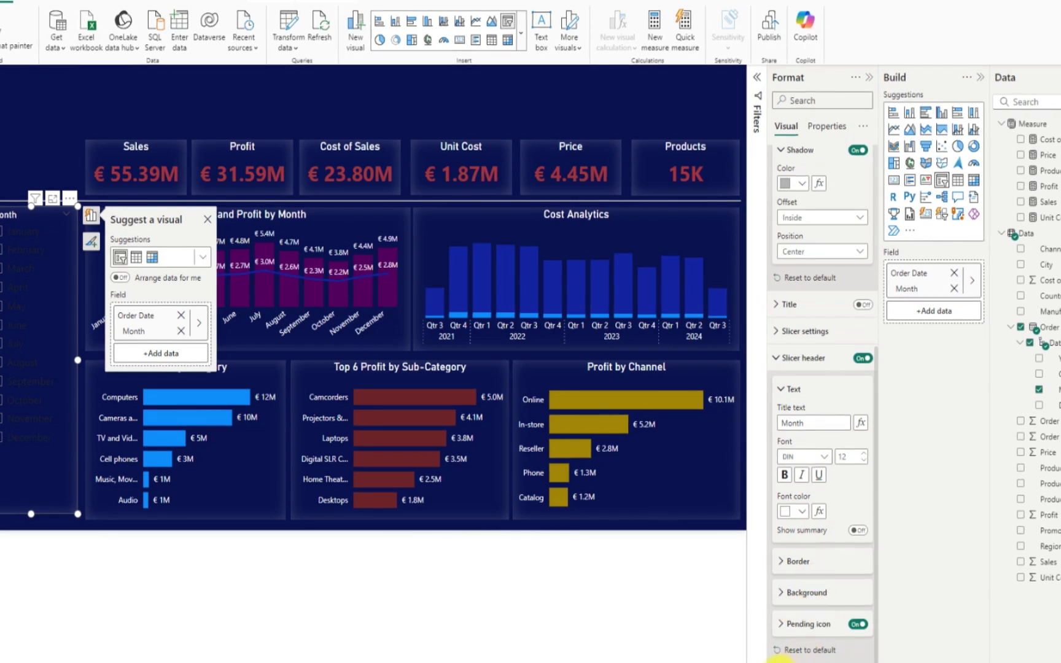
scroll(811, 651, "down", 6)
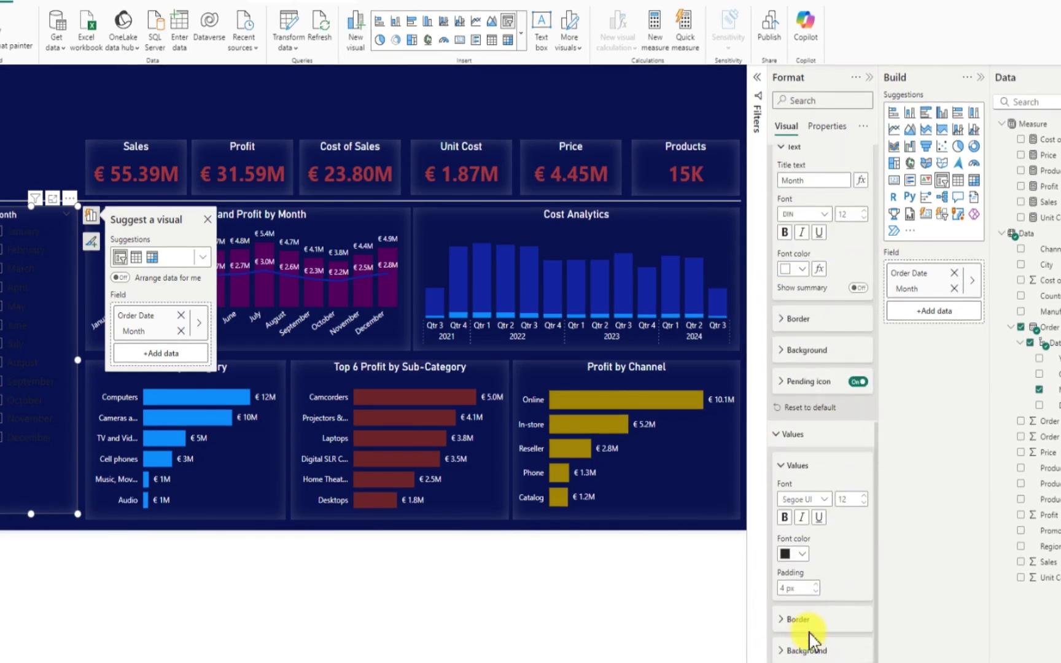
left_click(804, 553)
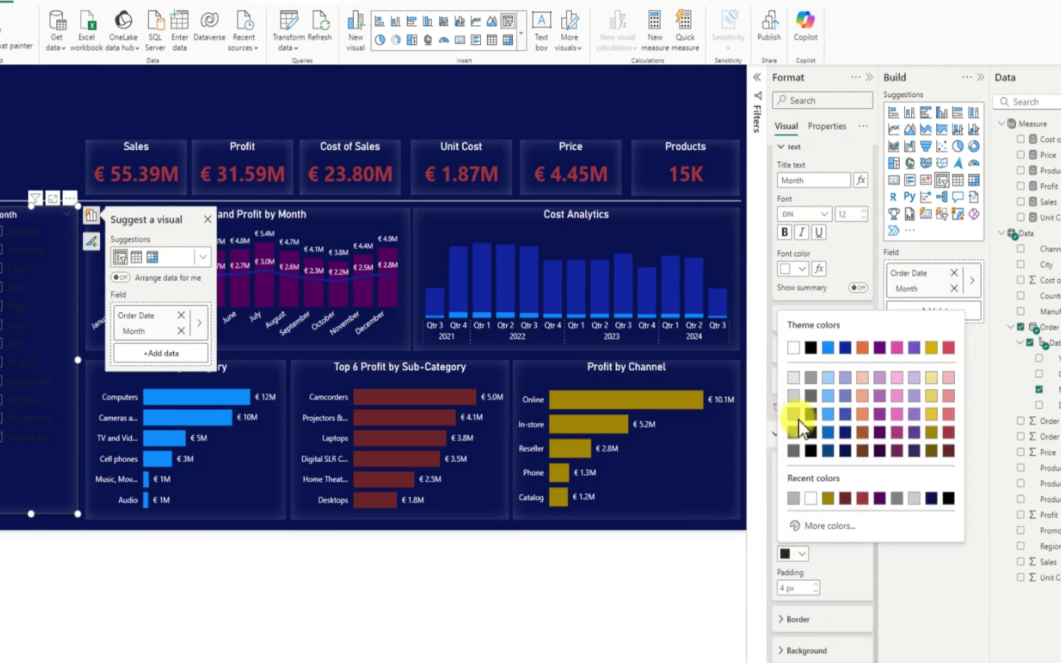
left_click(795, 348)
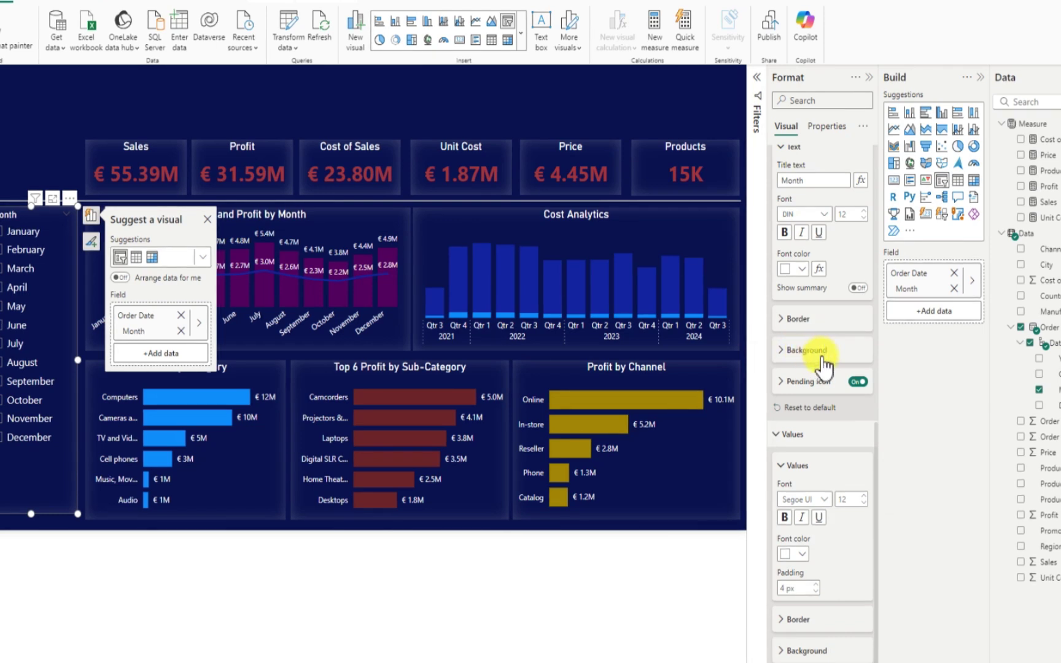
left_click(31, 142)
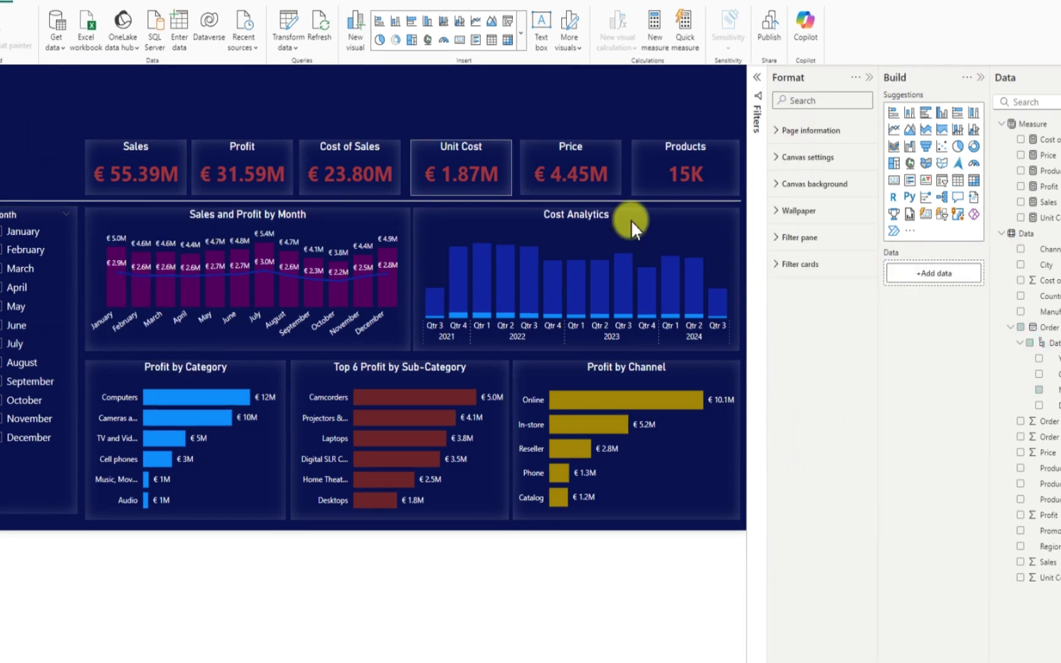
Add a second slicer above the Month slicer, level with the KPI cards, about 162 wide and 85 high
left_click(926, 181)
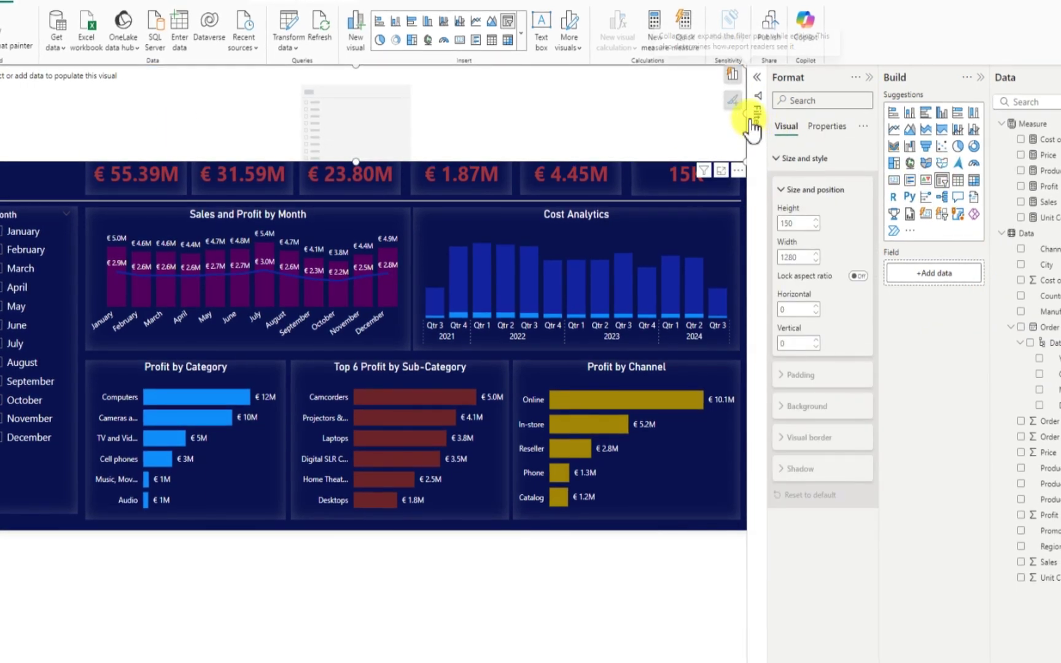
left_click_drag(741, 114, 102, 121)
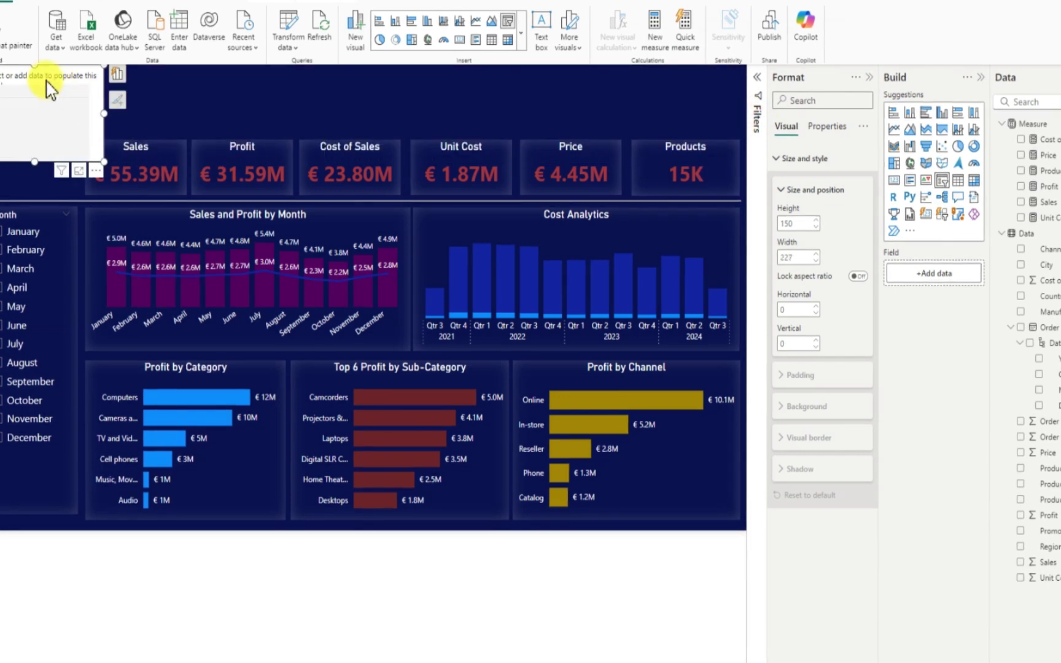
left_click_drag(34, 67, 29, 99)
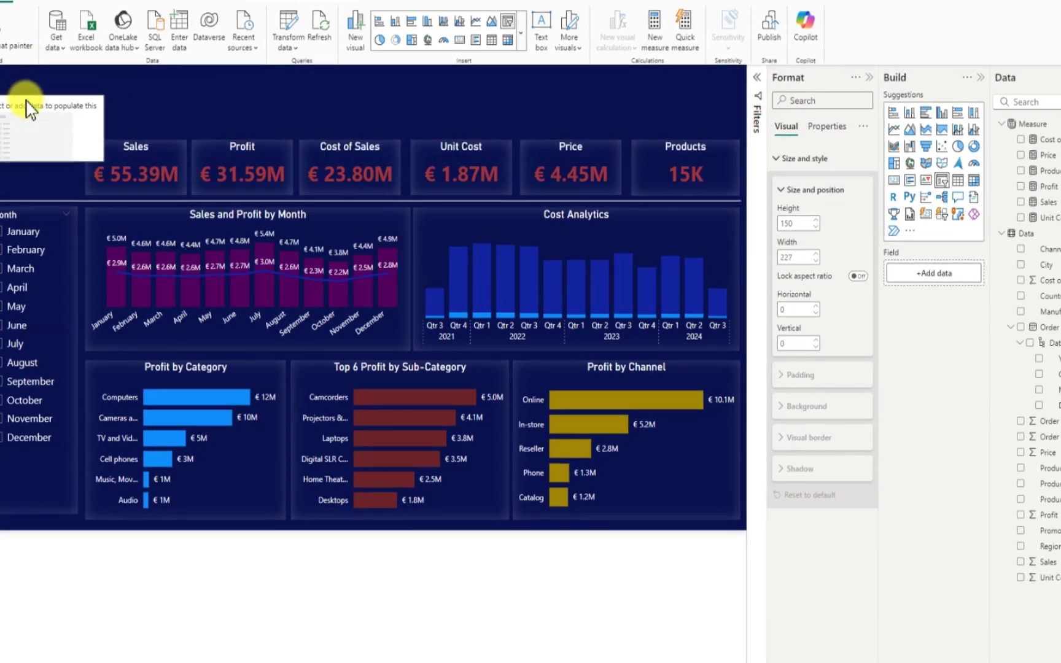
left_click_drag(73, 137, 54, 165)
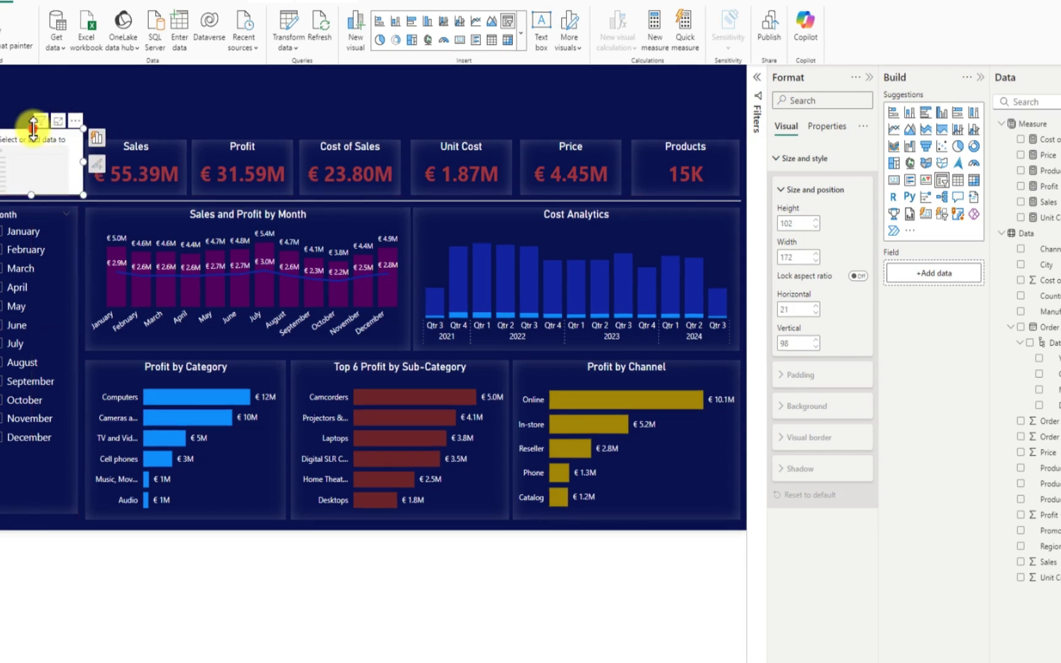
left_click_drag(31, 128, 38, 146)
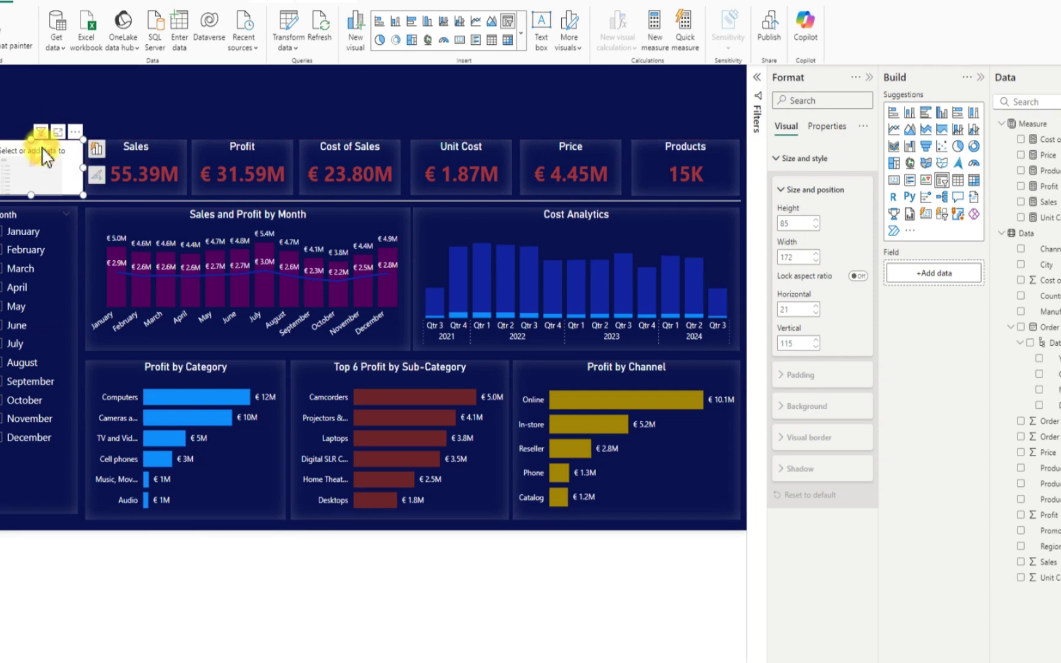
left_click_drag(0, 167, 29, 180)
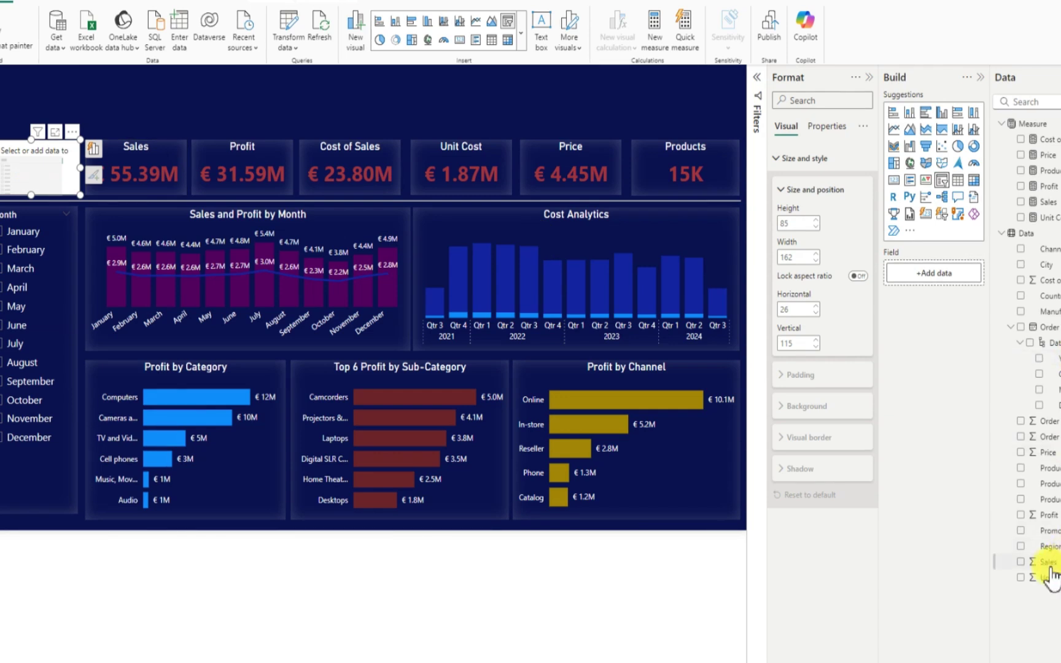
Fill the new slicer with the Region field and turn off its background
left_click(1021, 548)
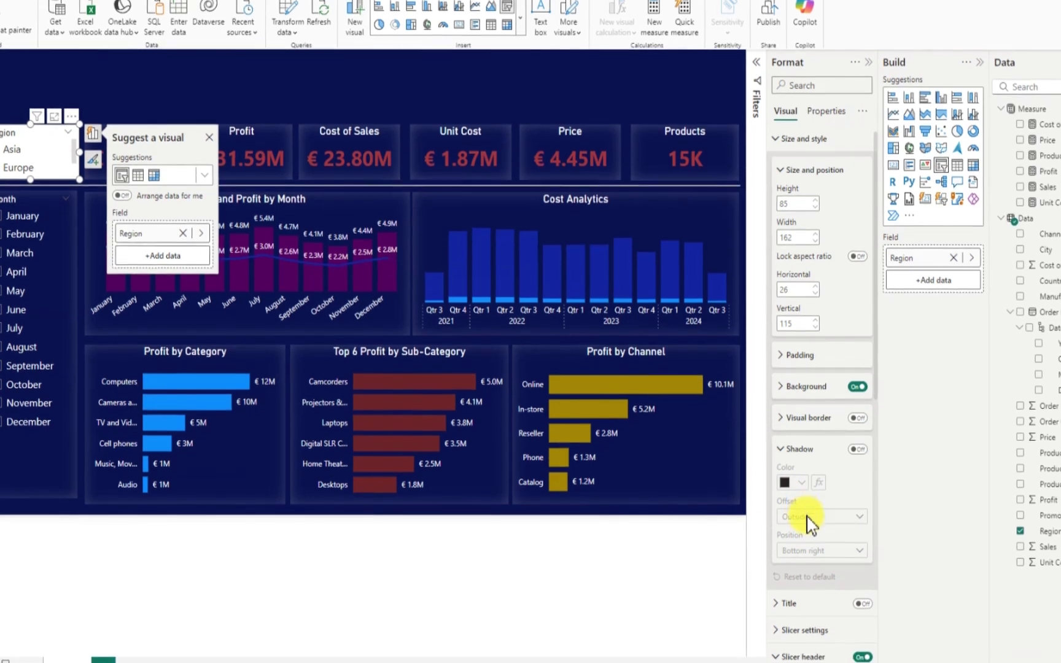
scroll(807, 529, "down", 2)
left_click(859, 268)
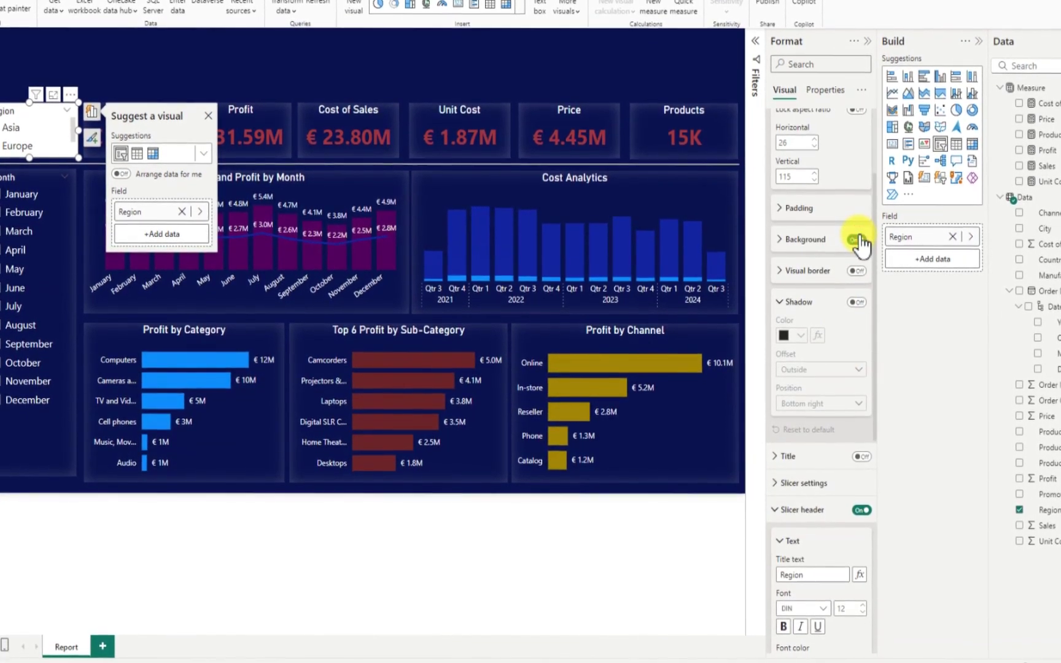
Give the Region slicer a gray shadow with Inside offset and Center position
left_click(855, 315)
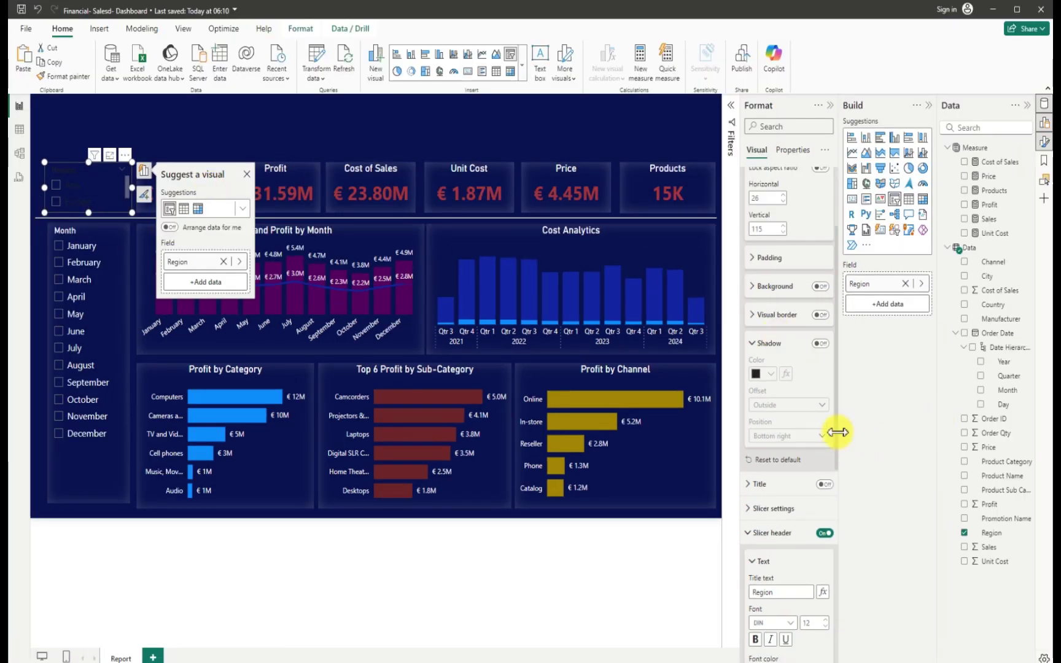
left_click(820, 345)
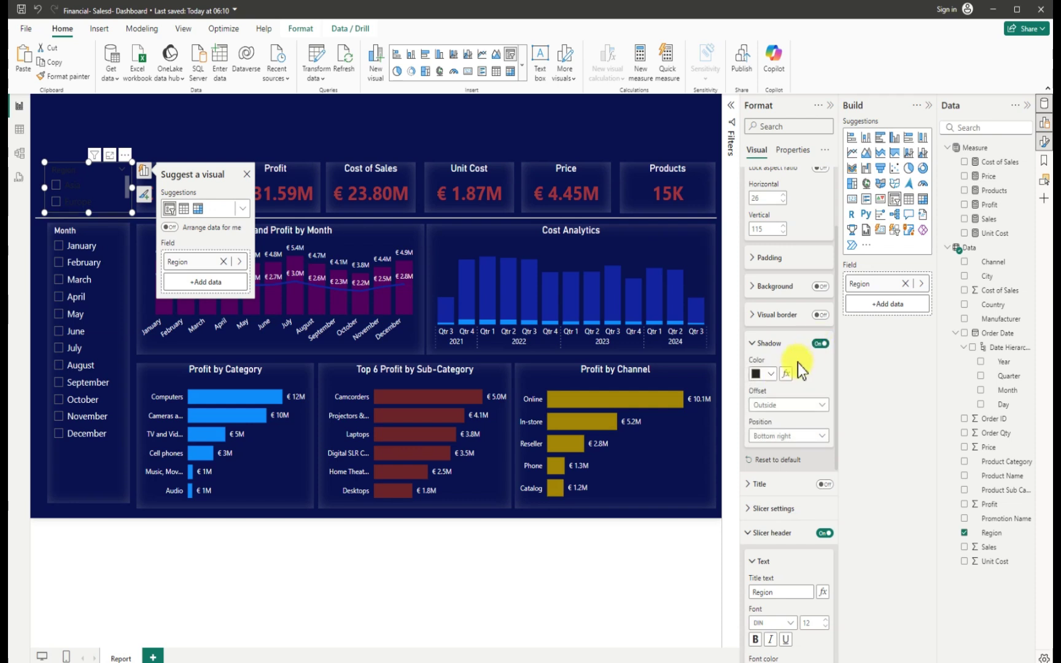
left_click(771, 374)
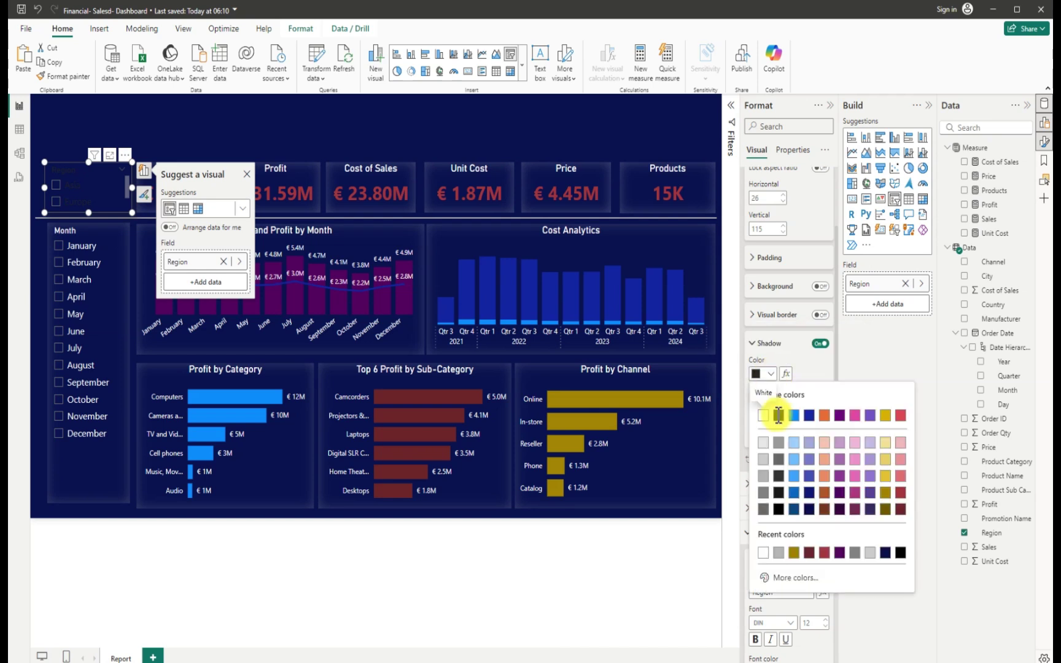
left_click(765, 477)
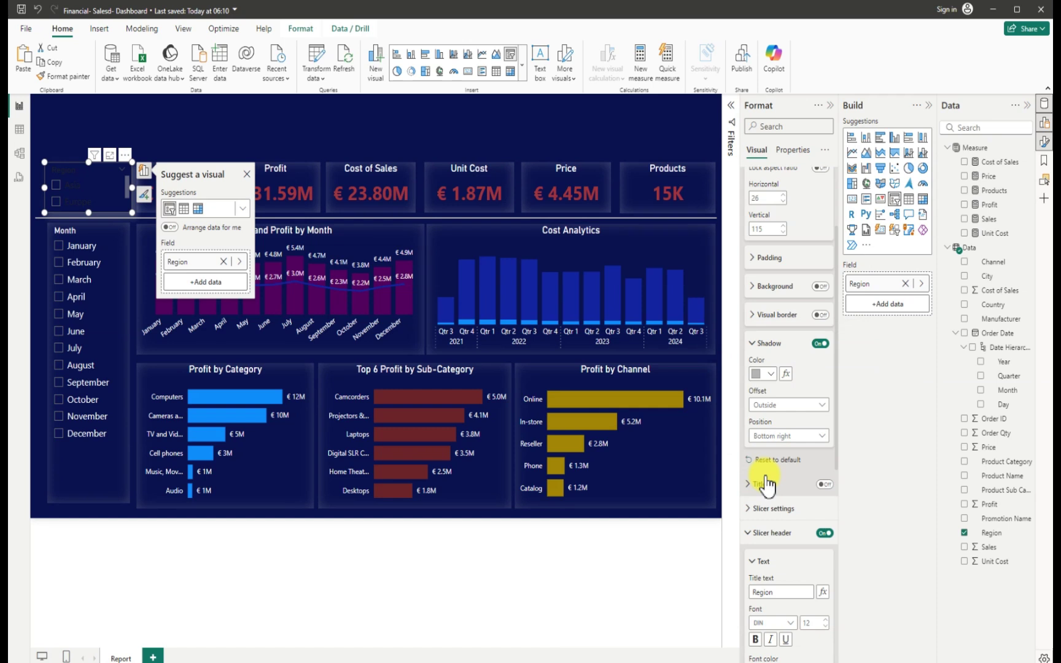
left_click(784, 405)
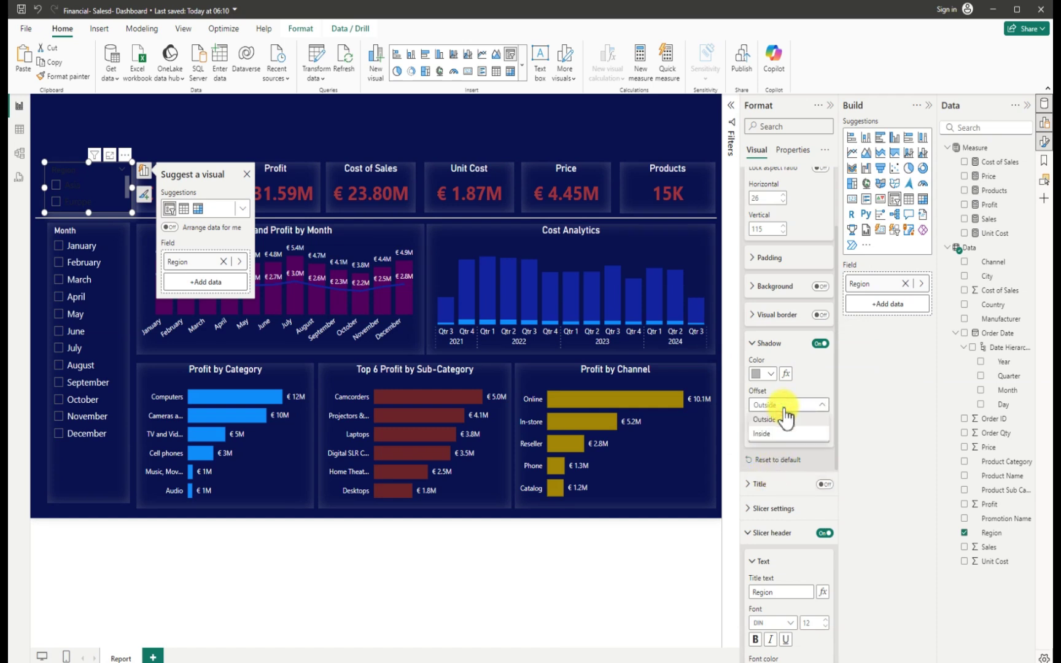
left_click(785, 419)
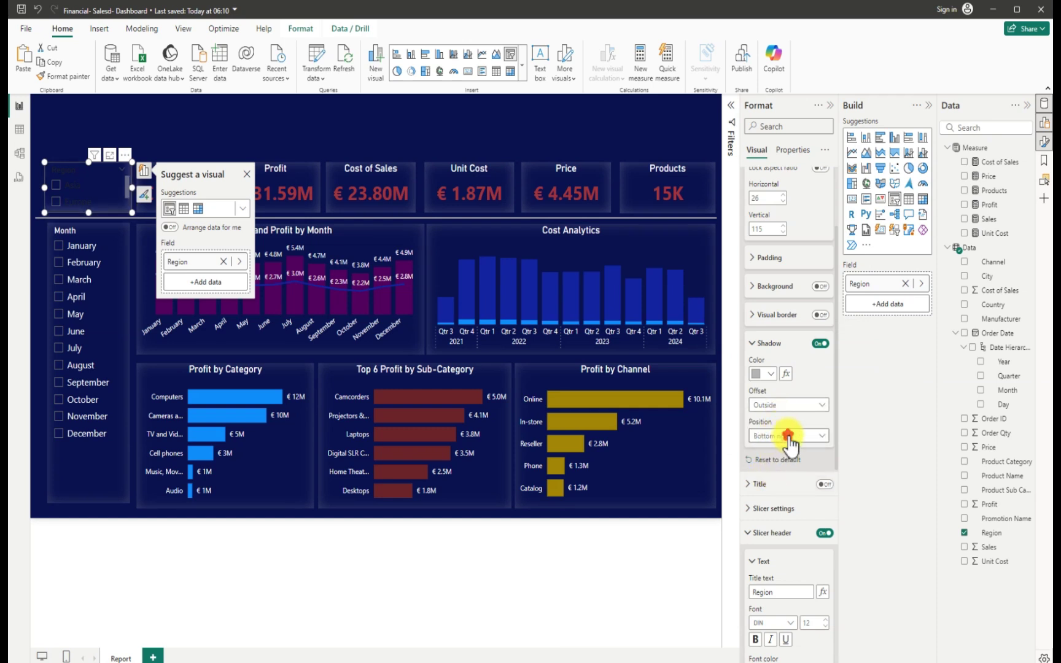
left_click(789, 436)
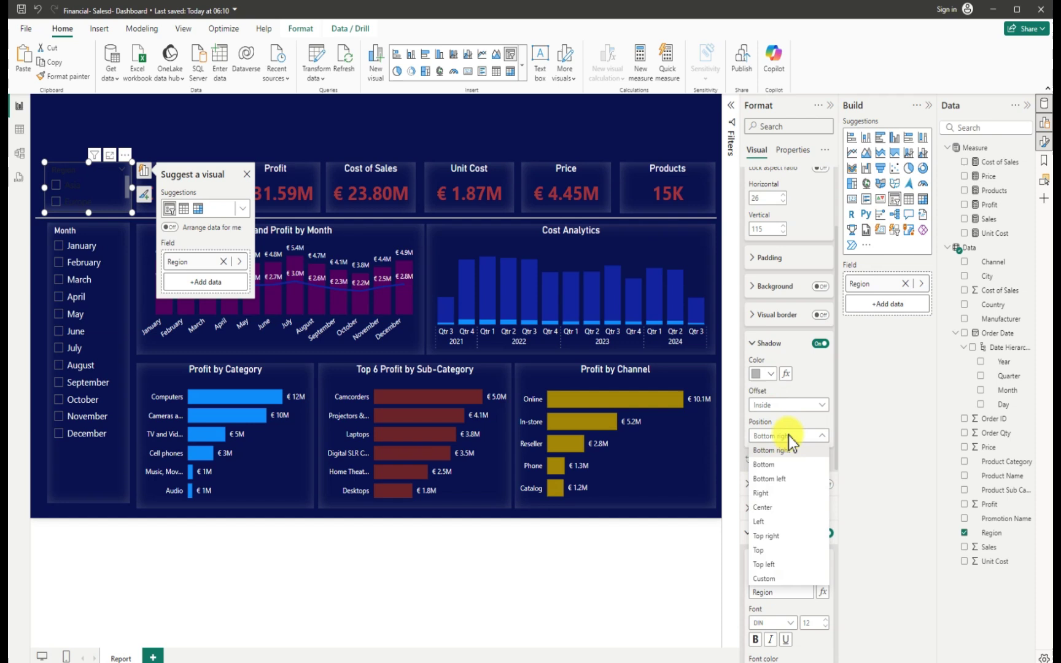
left_click(774, 507)
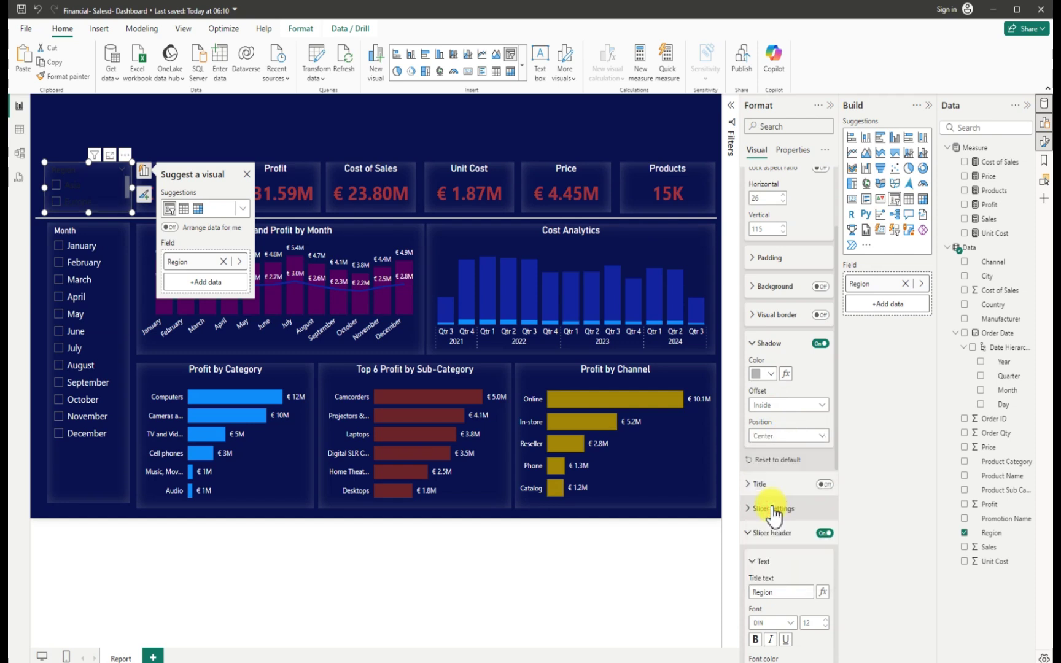
scroll(776, 516, "down", 2)
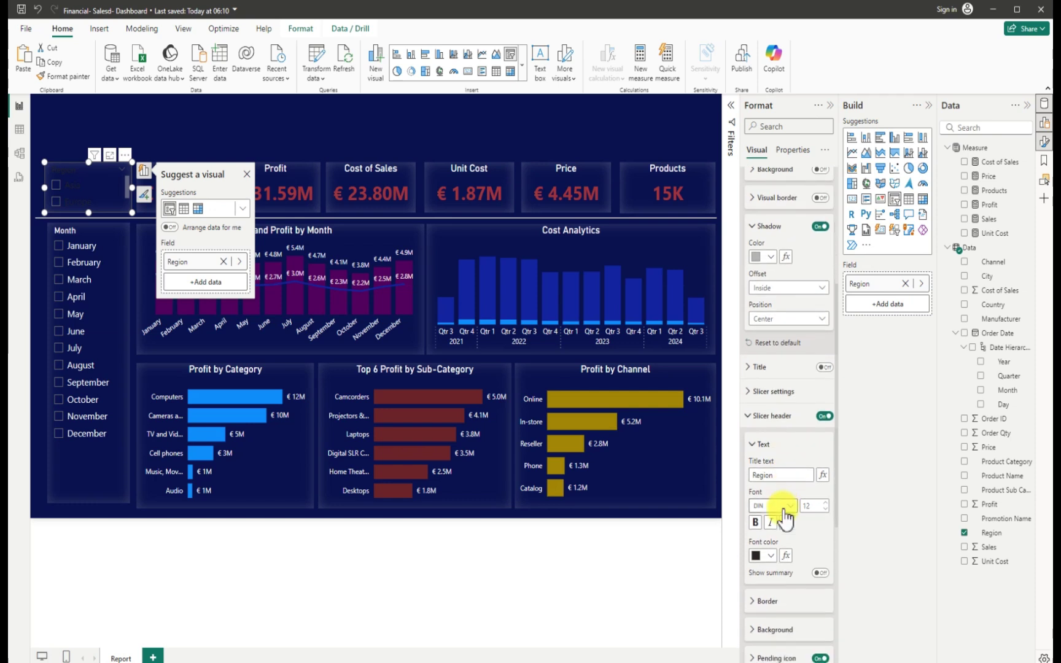
Set the font color of the Region slicer's header text to white
scroll(785, 518, "down", 1)
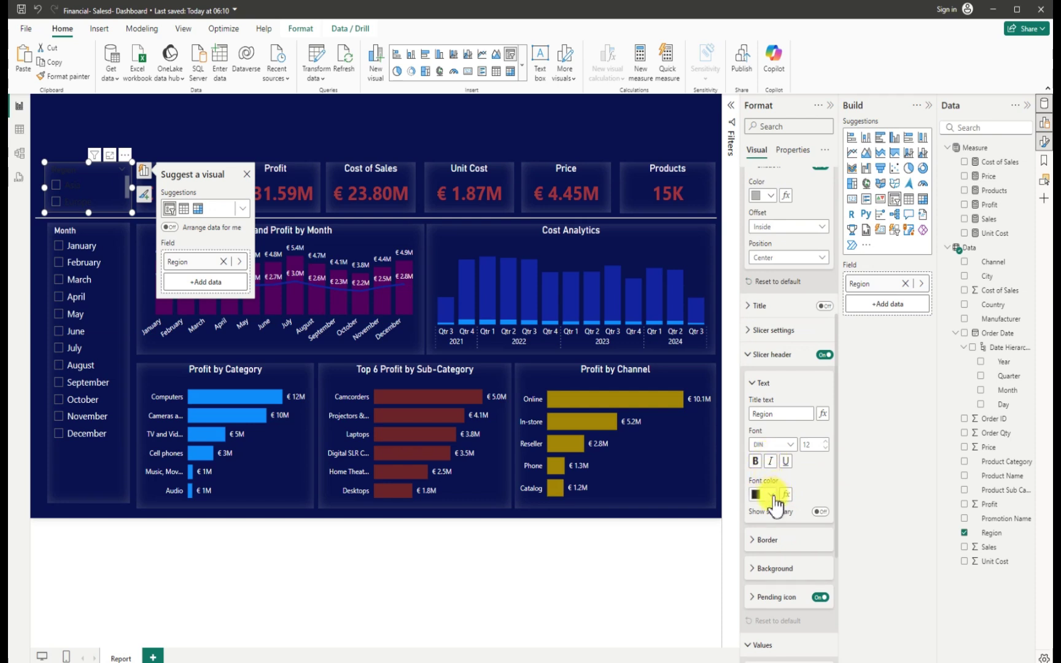
left_click(772, 495)
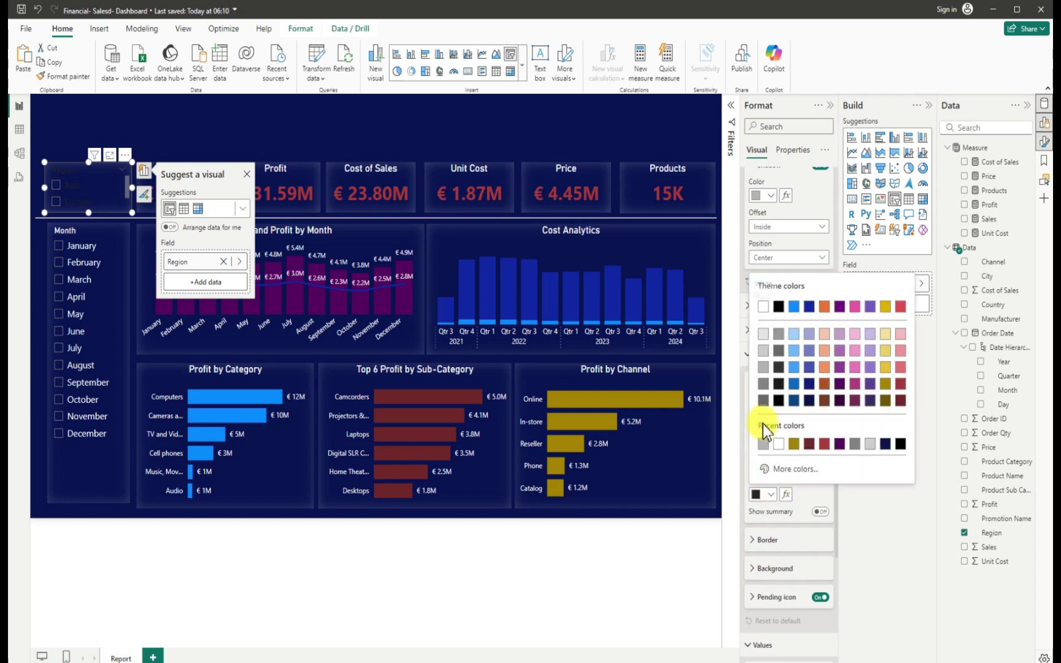
left_click(763, 301)
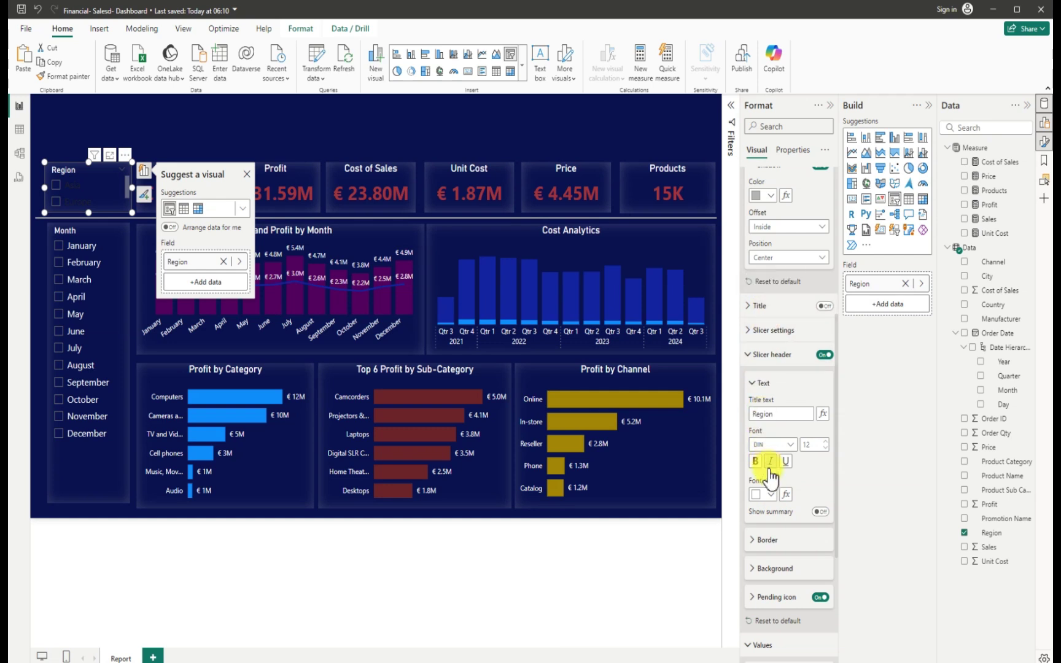
Change the Region slicer's style from a vertical list to Dropdown
scroll(771, 556, "down", 3)
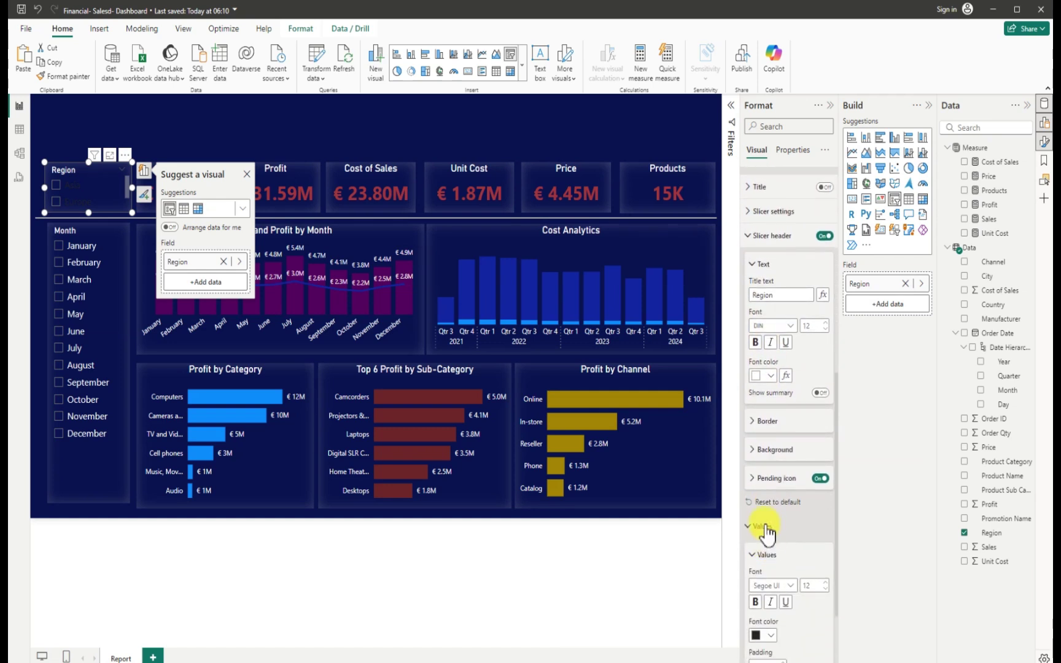
left_click(765, 530)
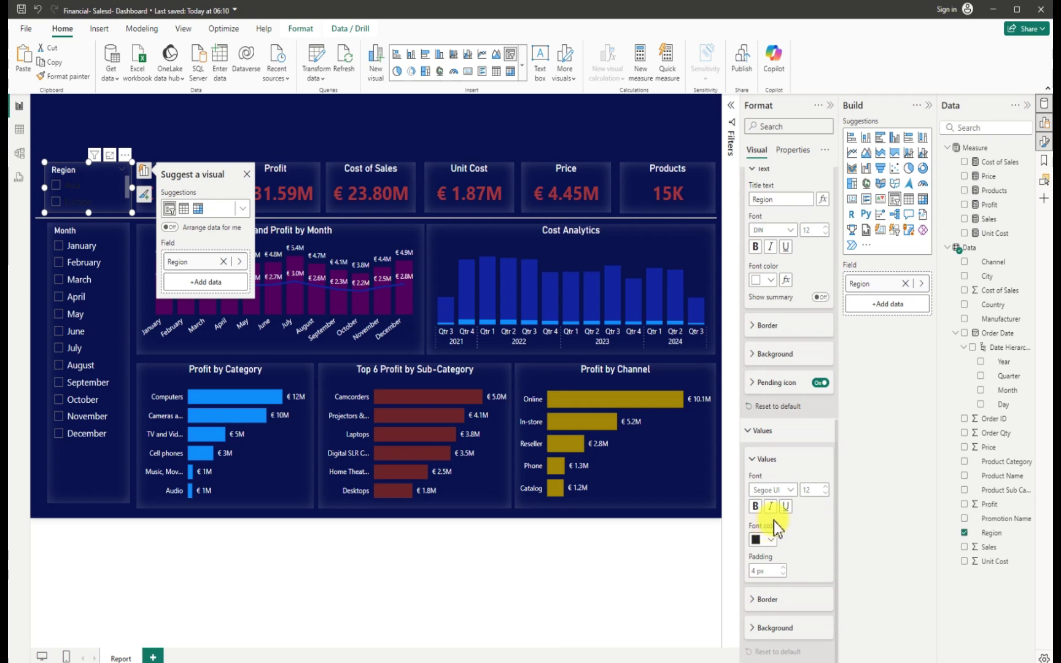
scroll(776, 527, "up", 5)
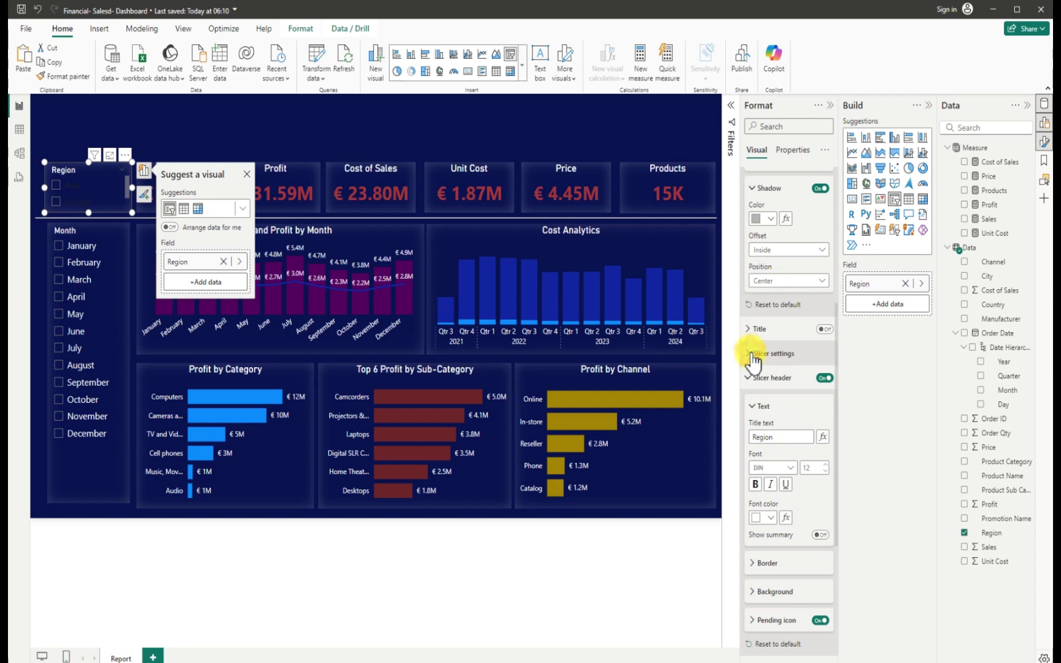
left_click(766, 355)
left_click(804, 418)
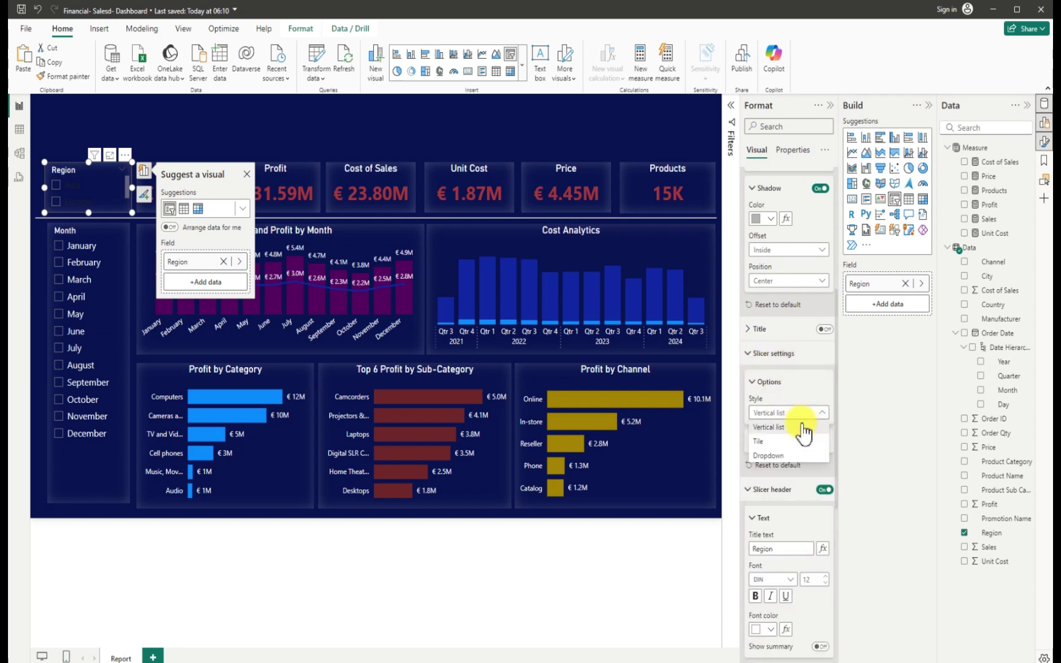
left_click(783, 458)
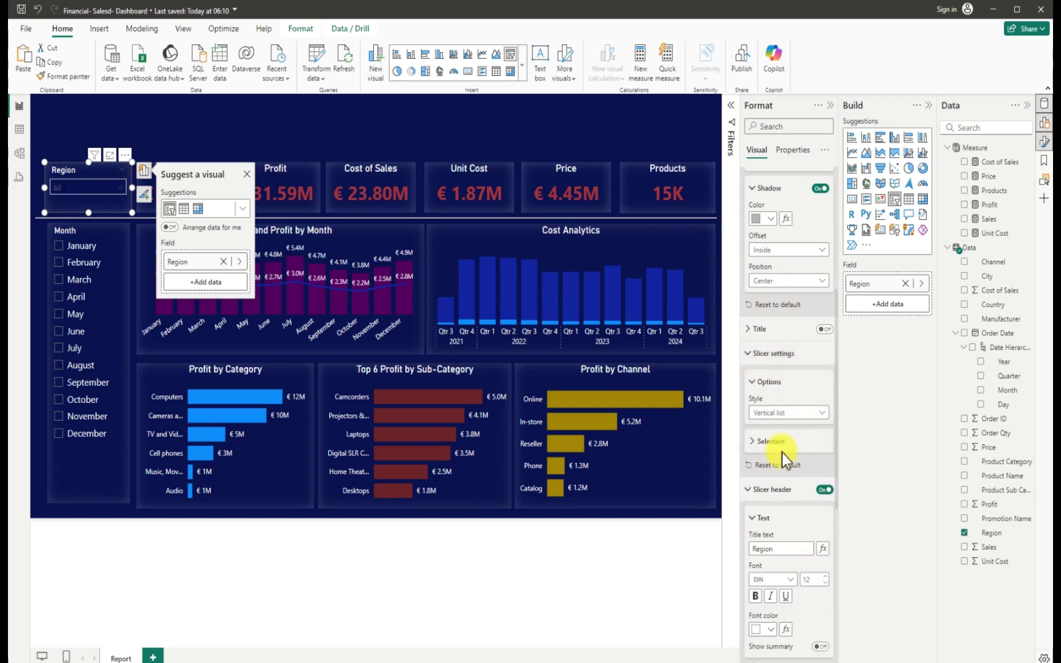
Set the font color of the Region slicer's values to light gray, check its dropdown list, and deselect the slicer
scroll(762, 552, "down", 5)
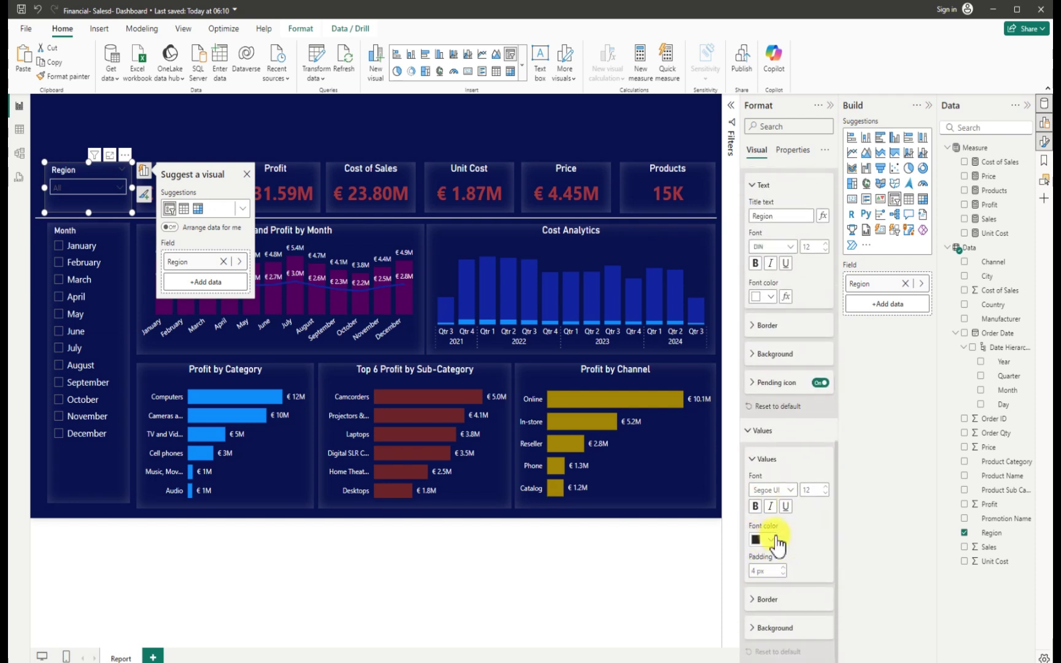
left_click(772, 541)
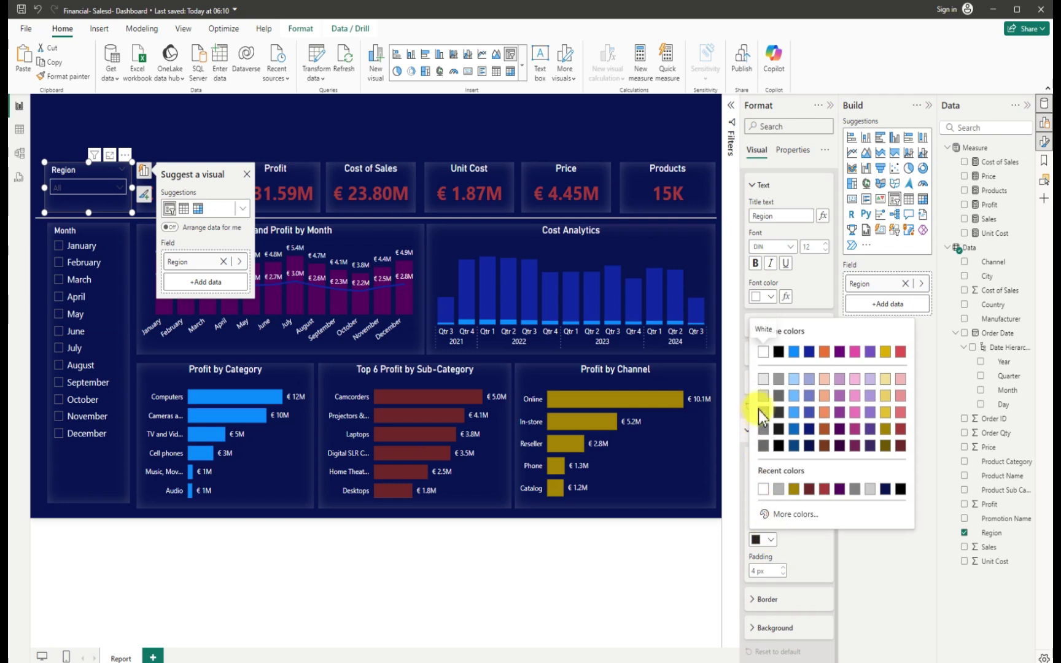
left_click(763, 396)
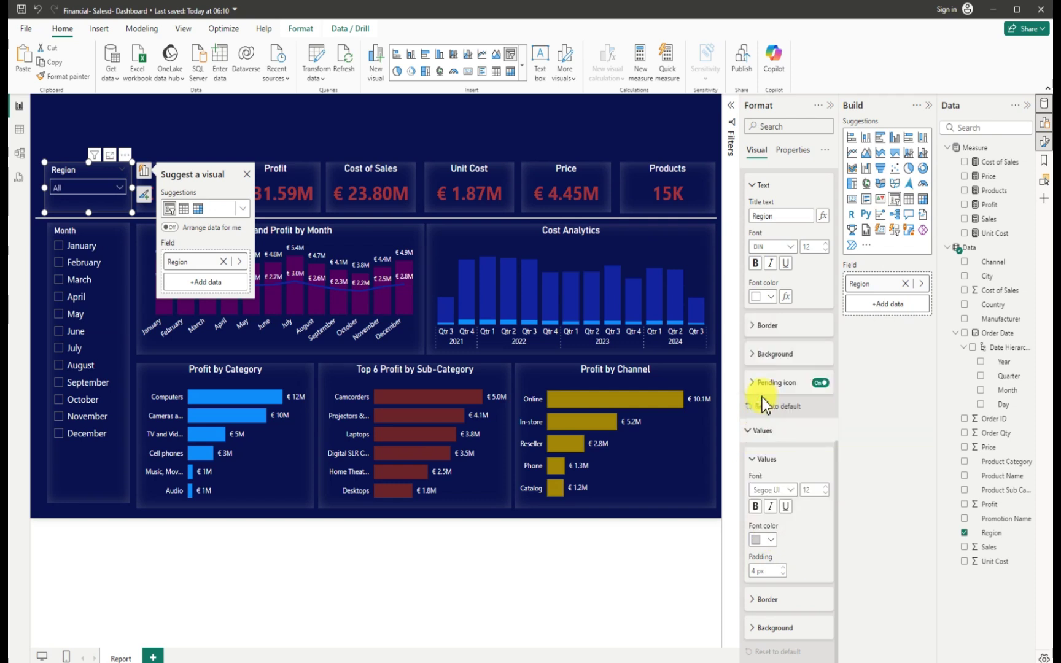
left_click(120, 188)
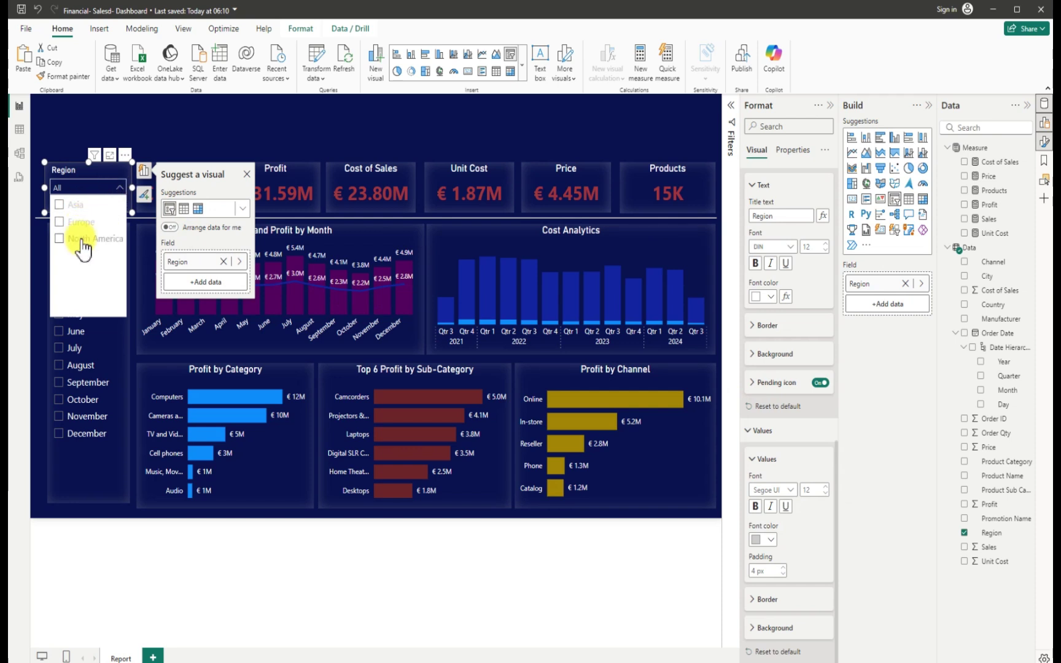
left_click(119, 190)
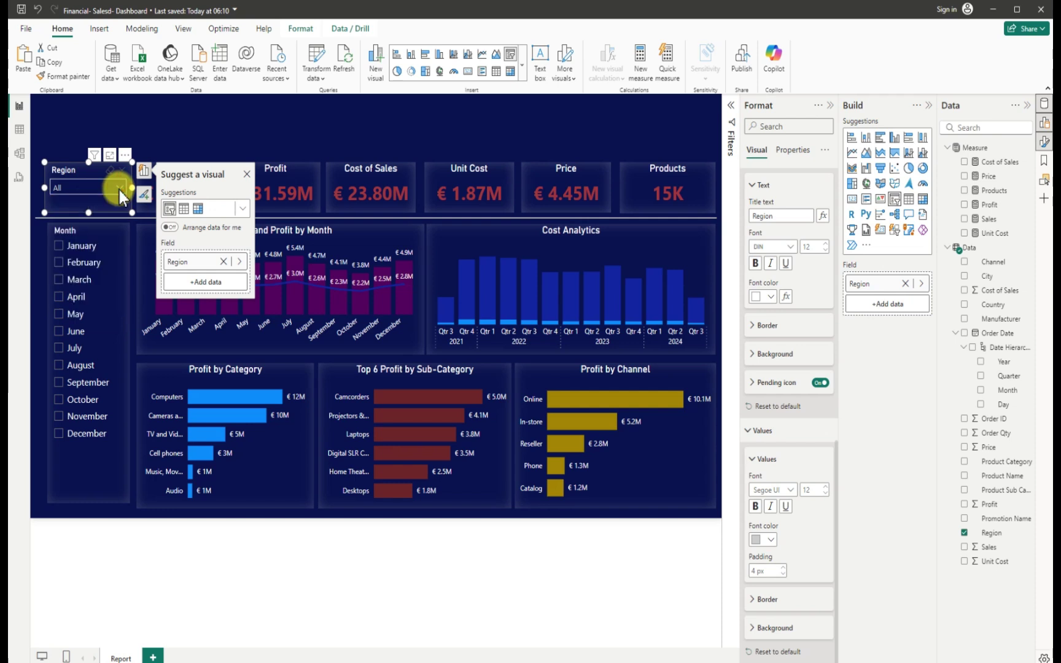
left_click(321, 142)
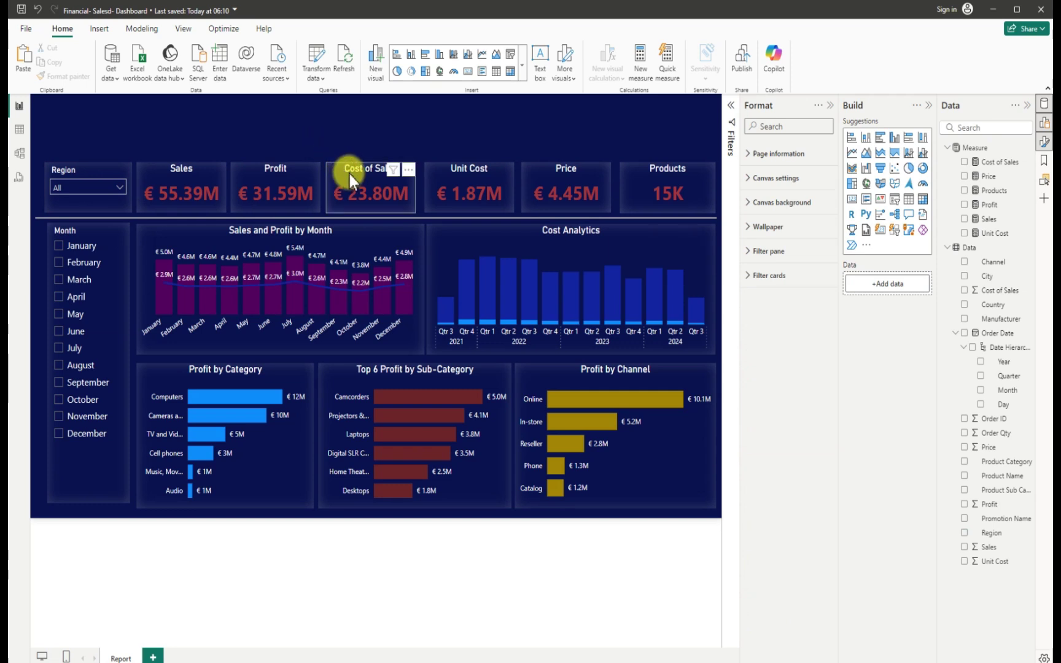
Narrow the Region slicer to about 157 wide and extend the Month slicer downward to about 484 high
left_click(44, 196)
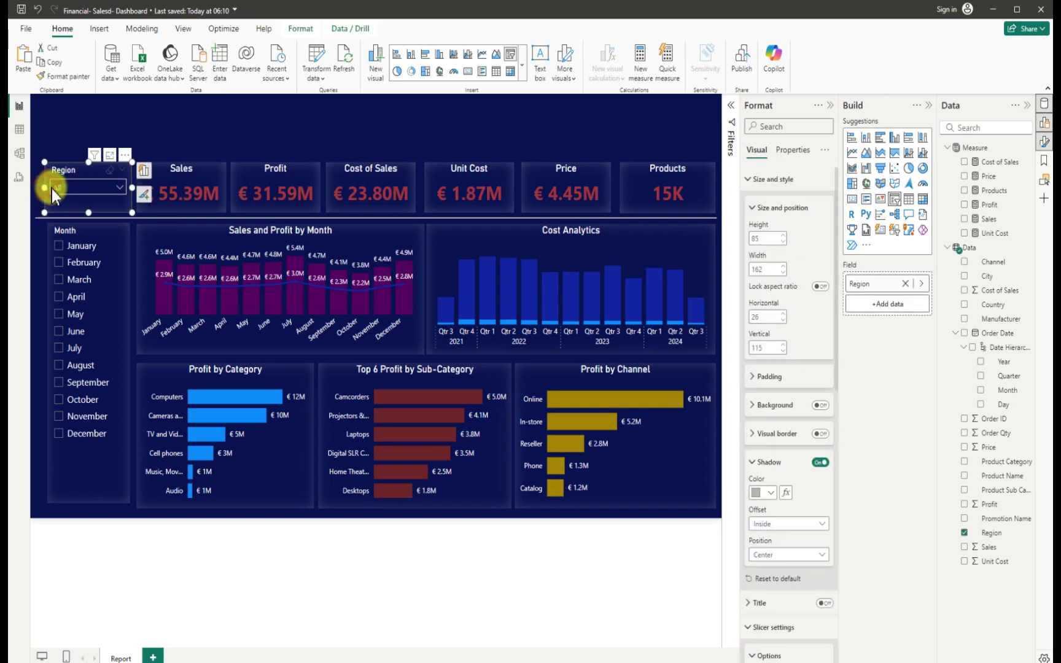
left_click_drag(45, 188, 85, 171)
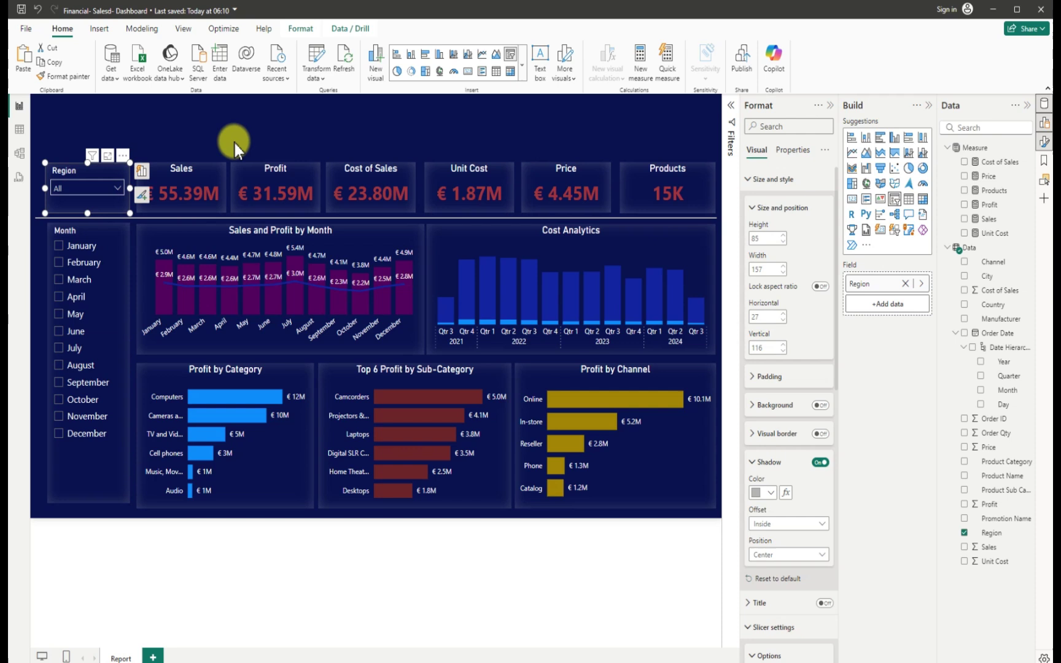
left_click(377, 121)
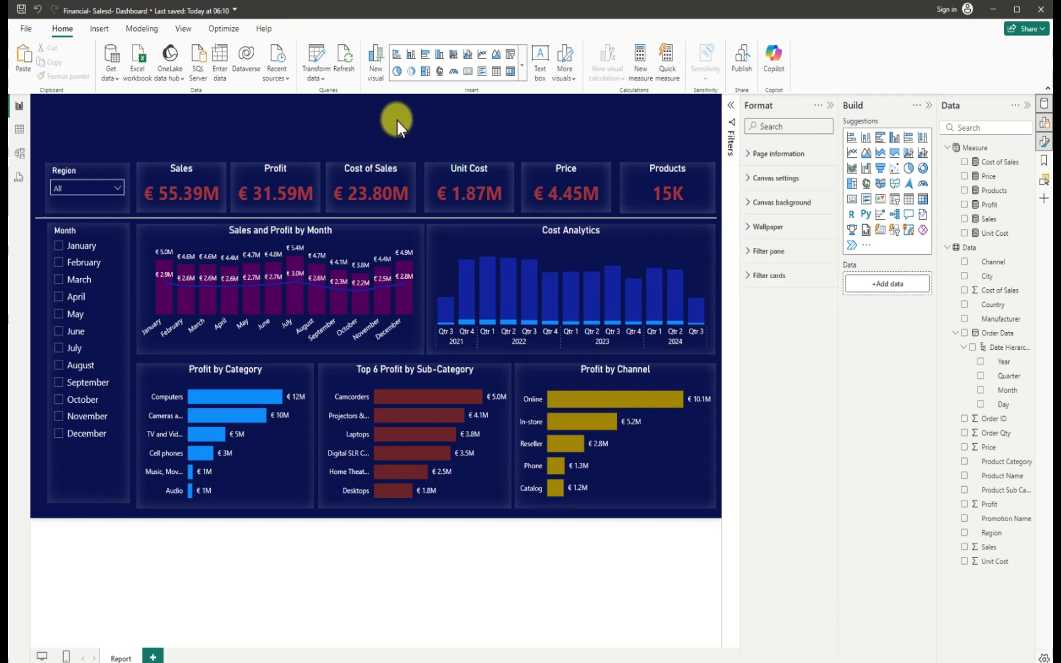
left_click(92, 503)
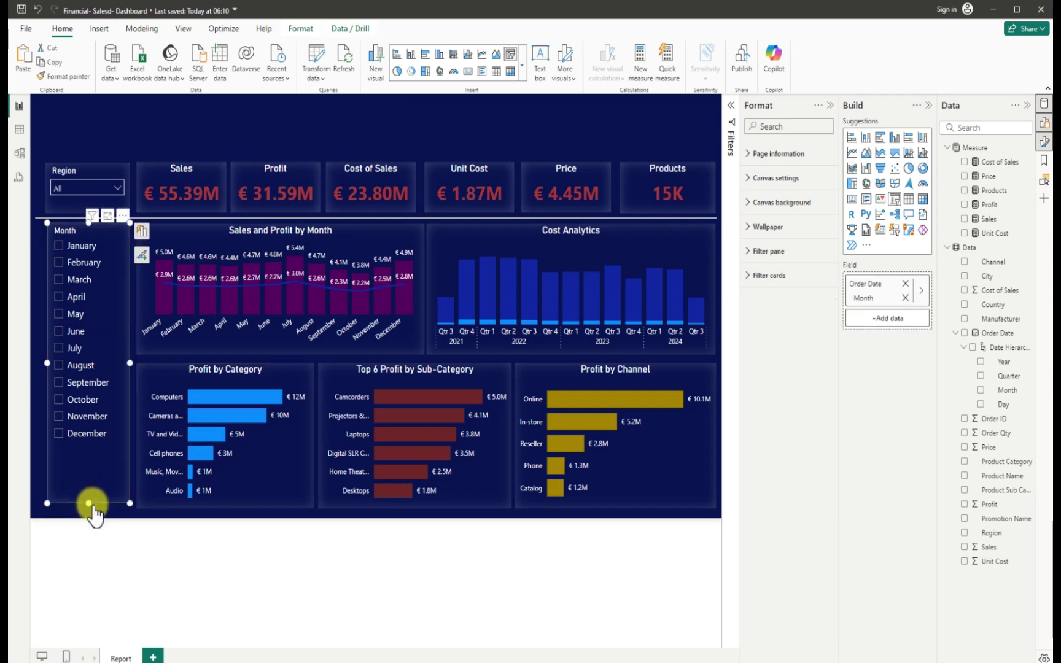
left_click_drag(88, 504, 86, 510)
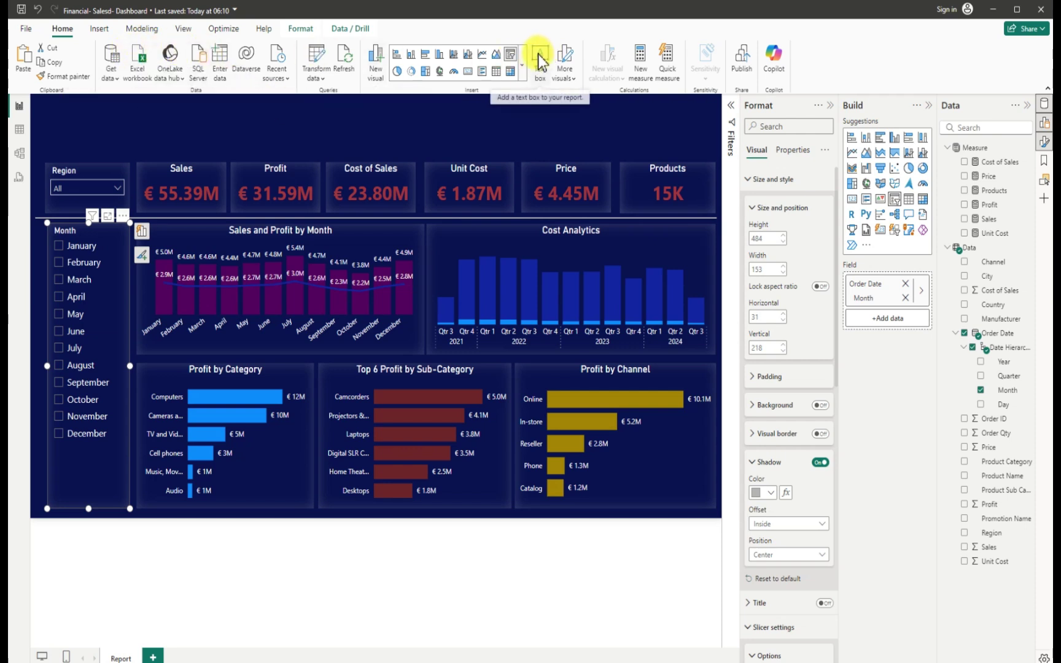
left_click(316, 129)
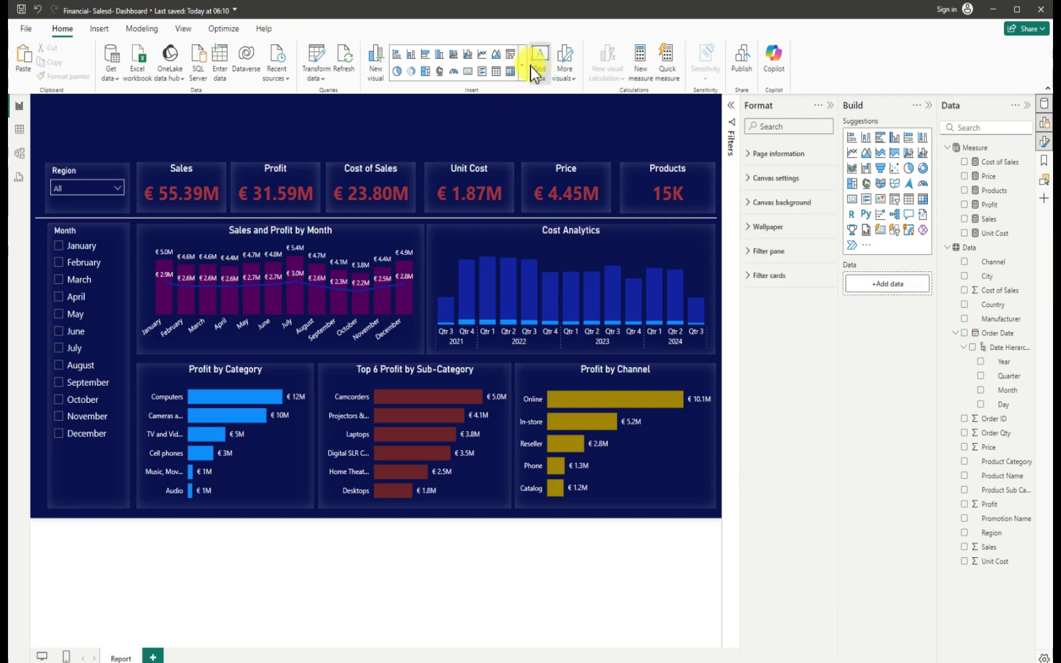
Insert a text box about 530 wide and 66 high, centered above the KPI cards at about horizontal 446, vertical 26
left_click(532, 65)
left_click_drag(163, 329, 173, 219)
left_click(169, 183)
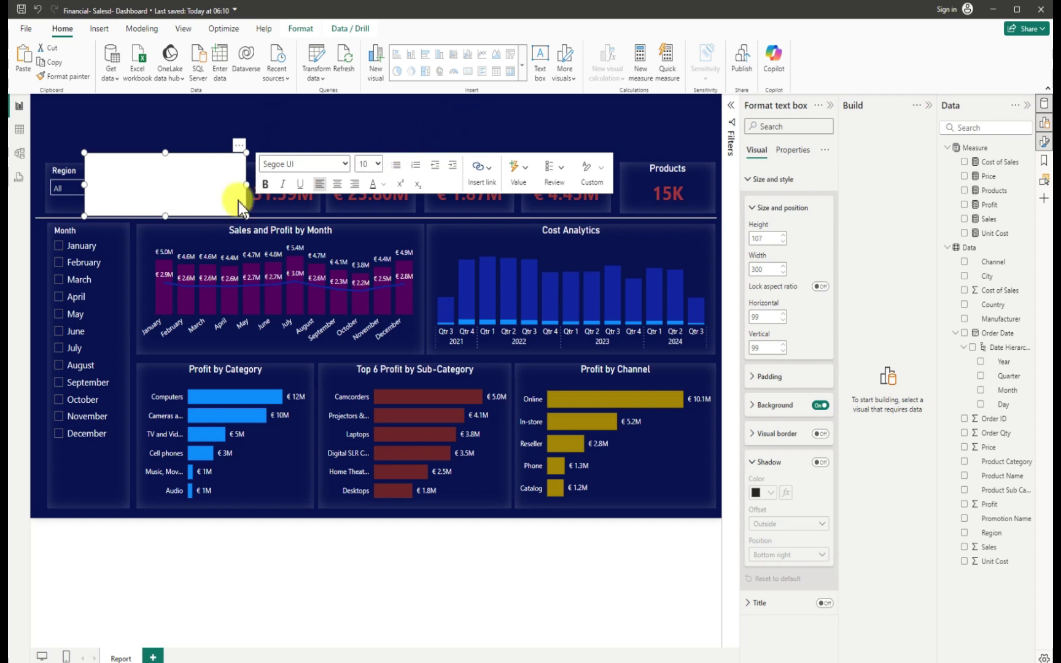
left_click(267, 116)
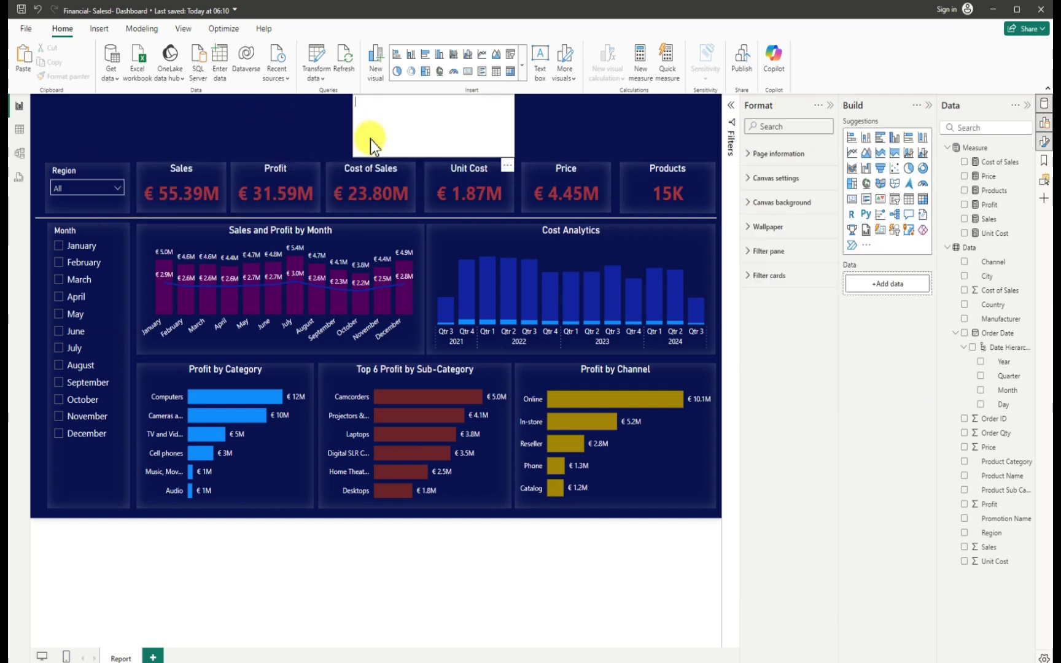
left_click(512, 151)
left_click_drag(436, 154, 437, 147)
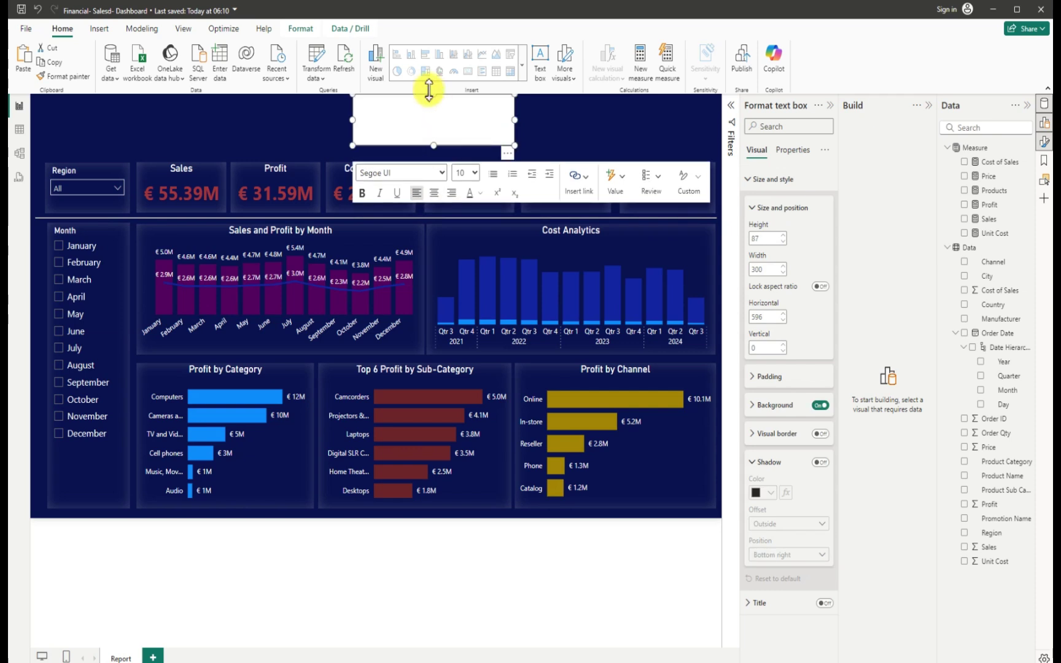
left_click_drag(432, 96, 434, 108)
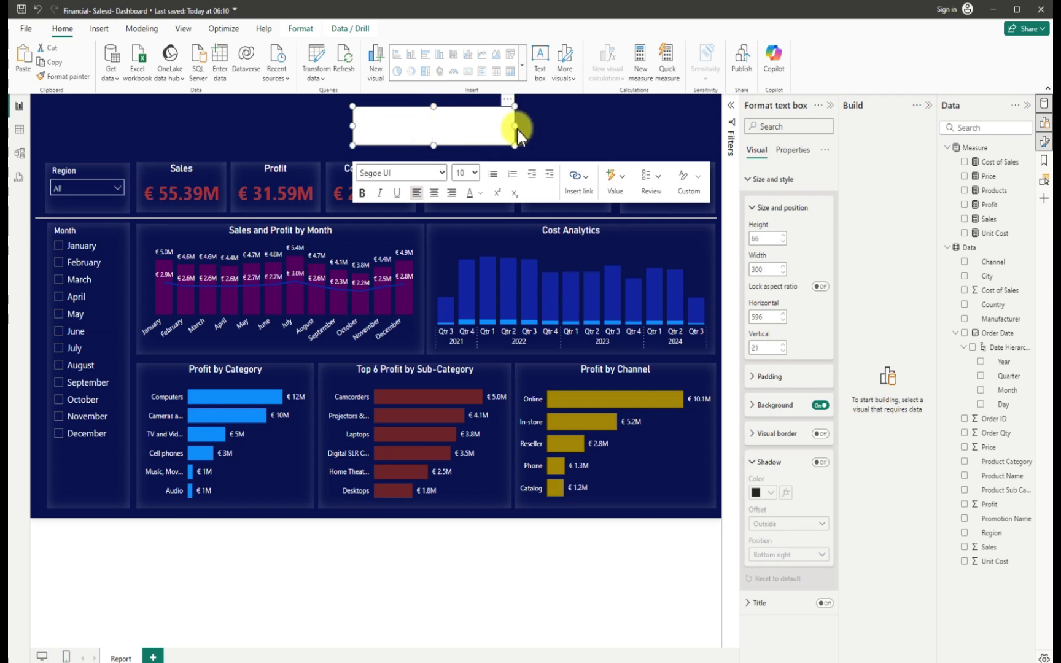
left_click_drag(533, 131, 638, 151)
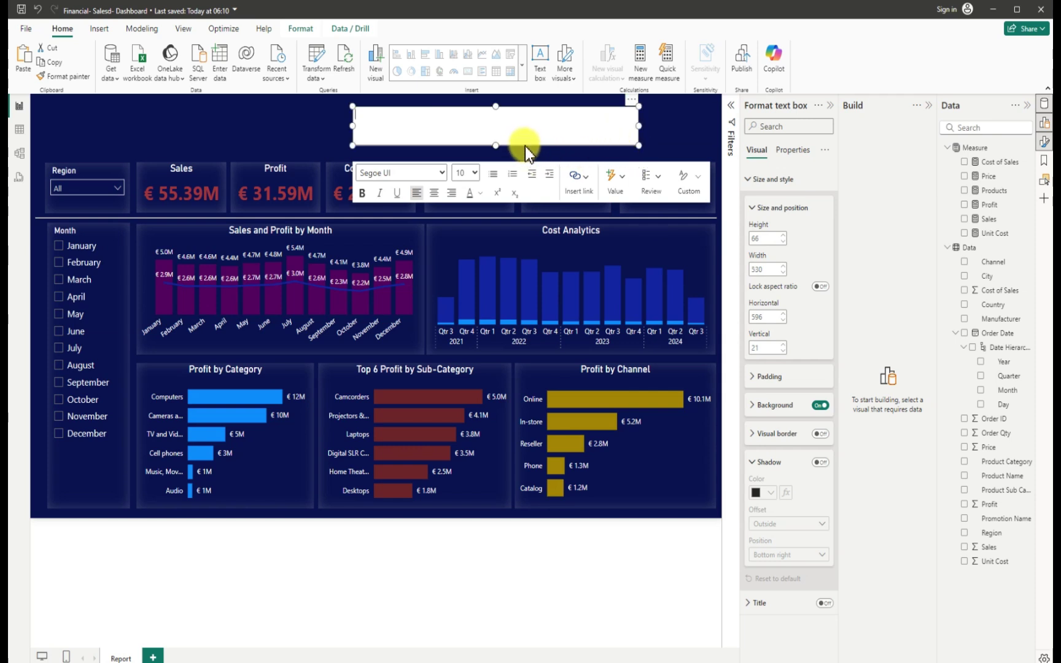
left_click_drag(525, 146, 441, 150)
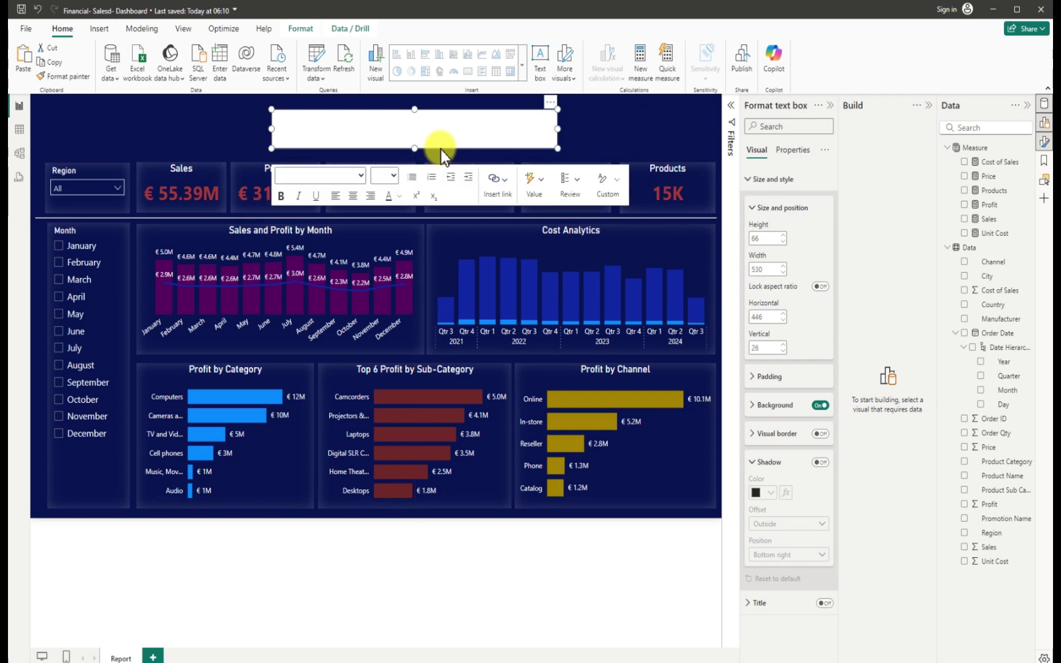
Enter the title FINANCIAL ANALYTICS DASHBOARD in the text box and center it
left_click(411, 130)
type("F")
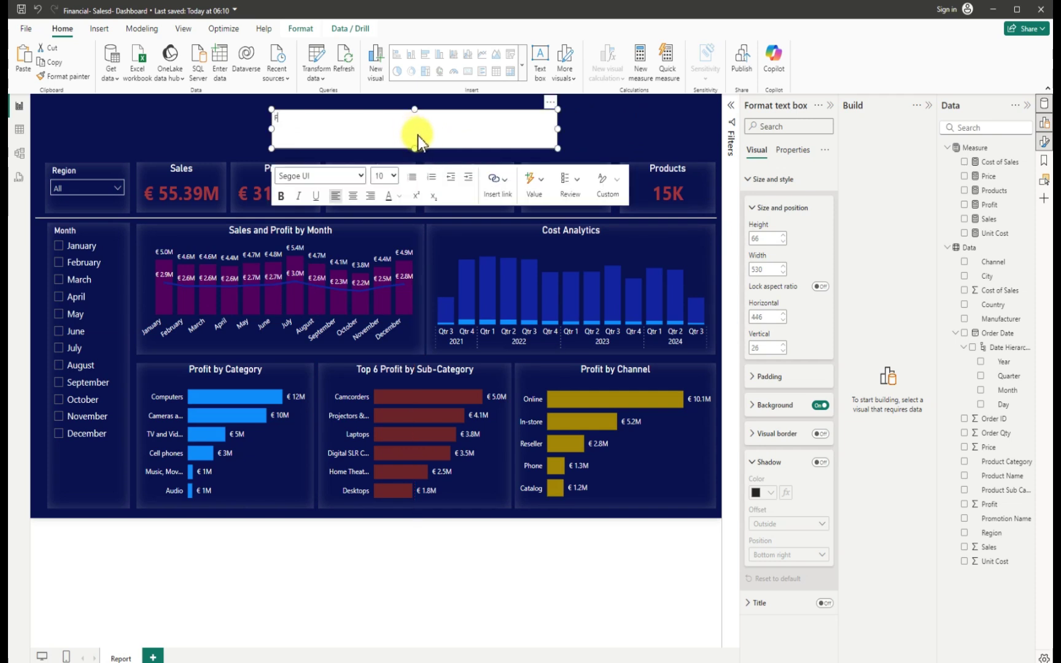
type("INANCIAL ANALYTICS DASHB")
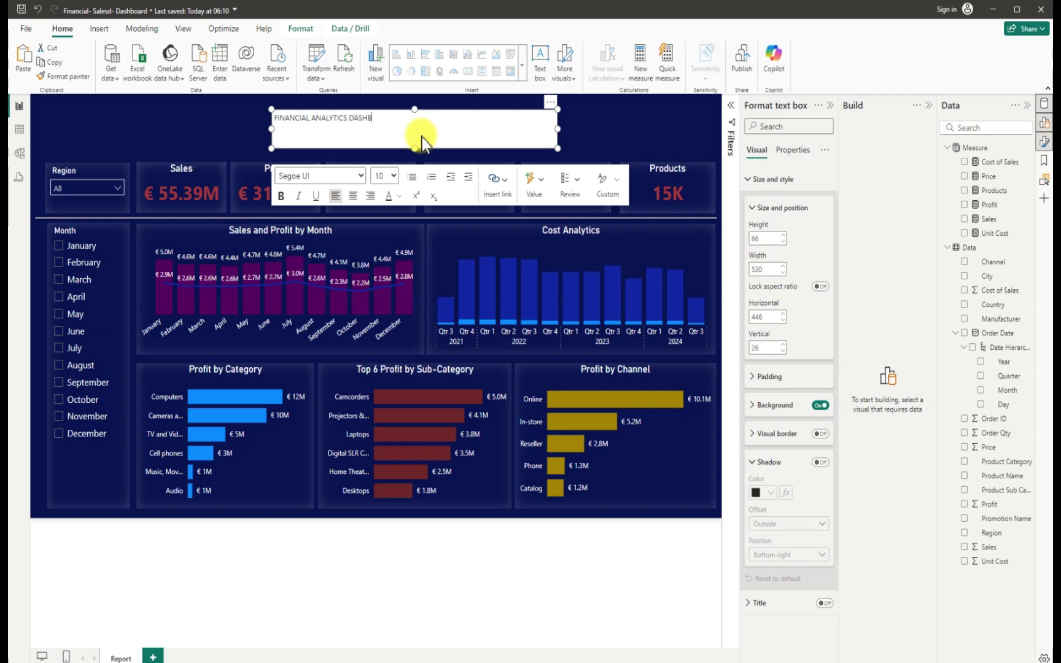
type("OAR")
type("D")
left_click(354, 196)
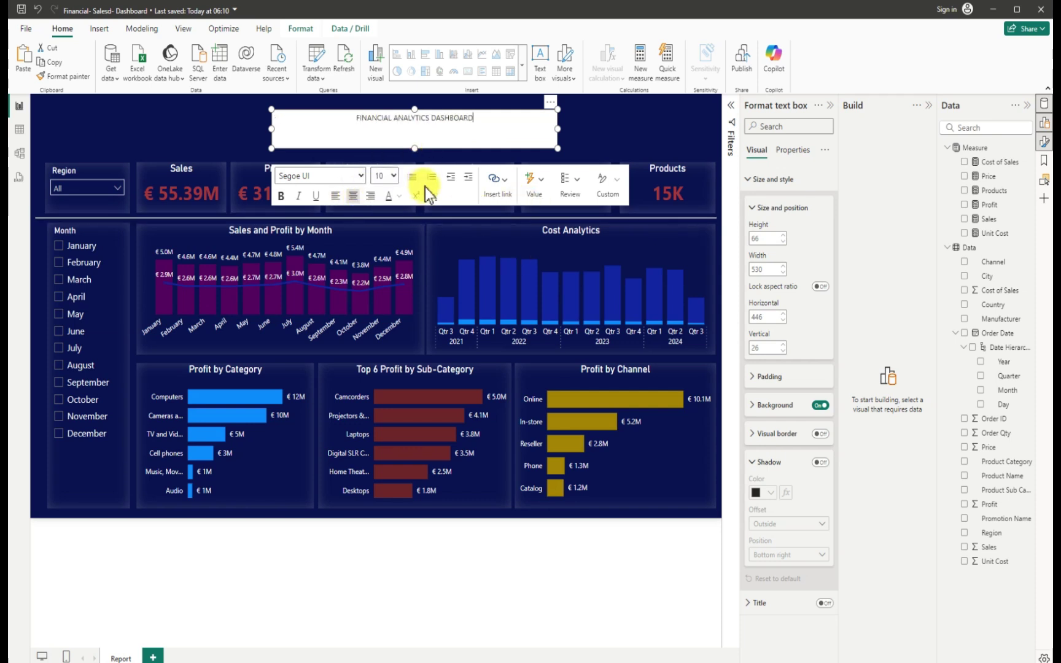
Set the dashboard title's font size to 20
left_click_drag(473, 118, 351, 119)
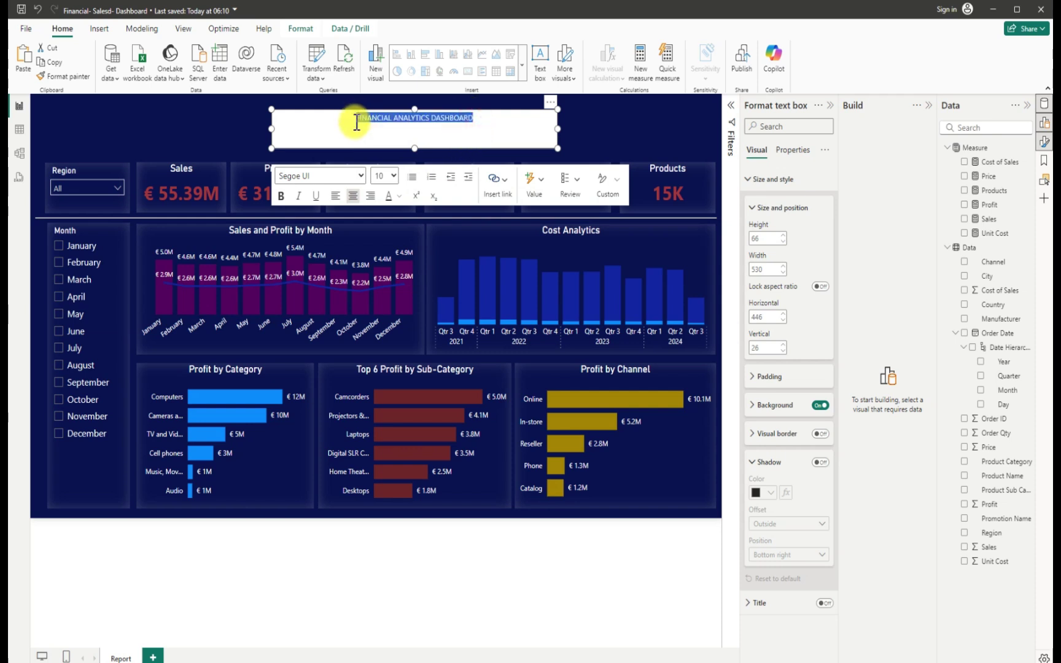
left_click(394, 177)
left_click(380, 322)
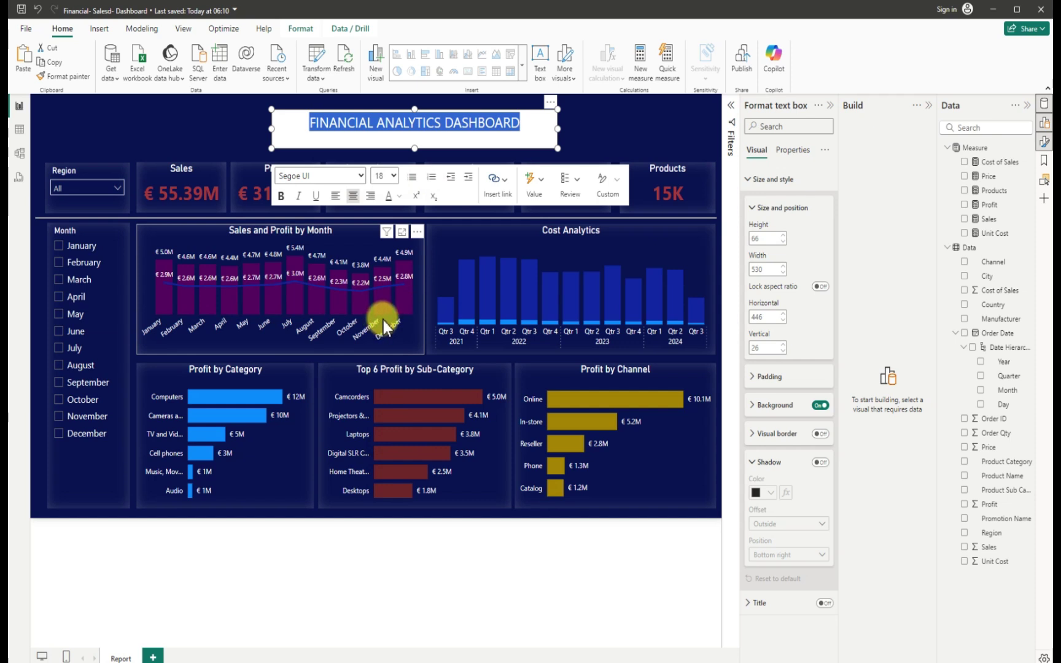
left_click(392, 176)
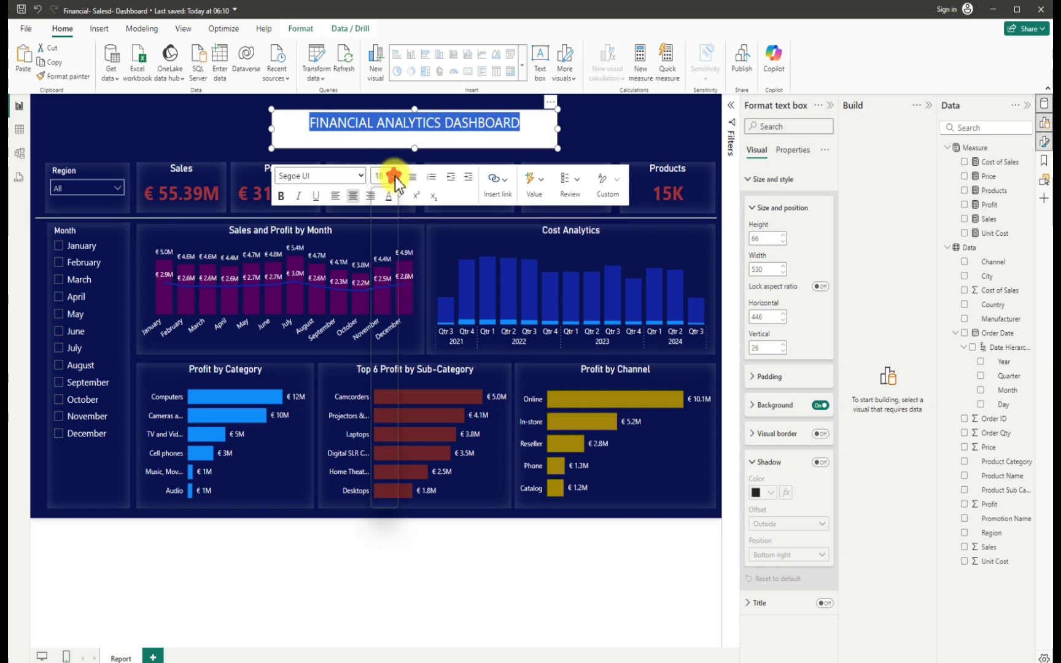
left_click(381, 340)
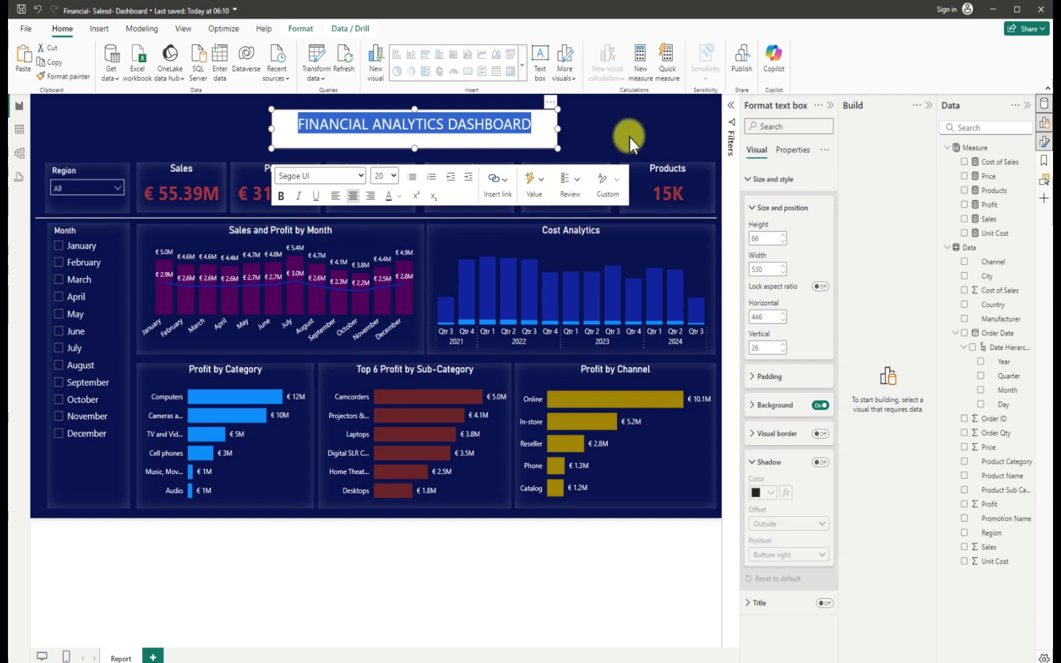
Turn off the title text box's background and set the title text color to white
left_click(820, 406)
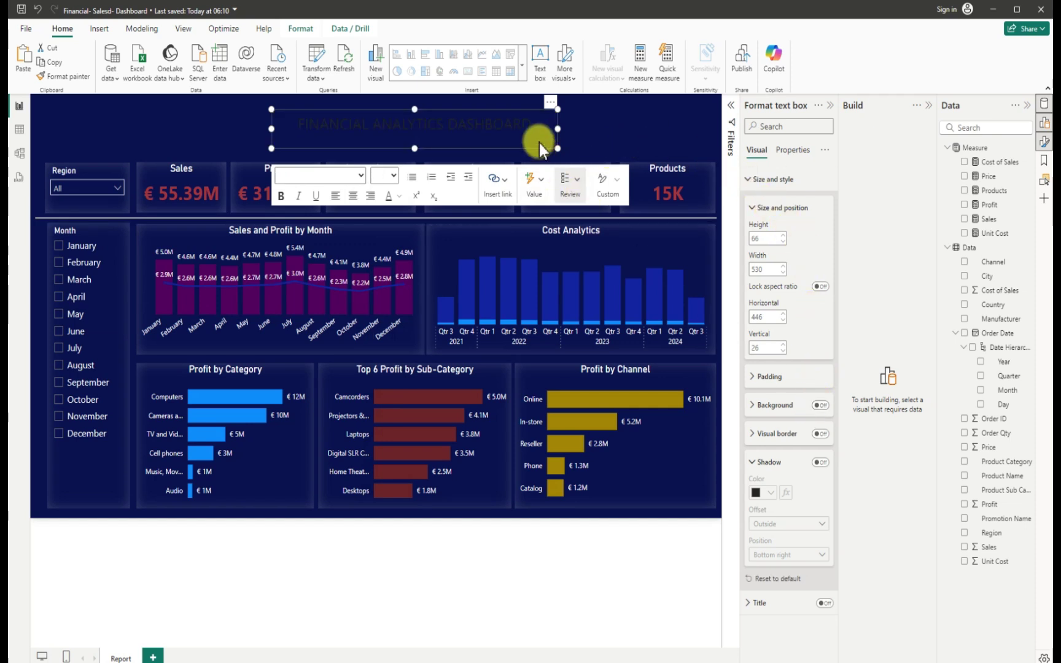
left_click_drag(533, 124, 288, 116)
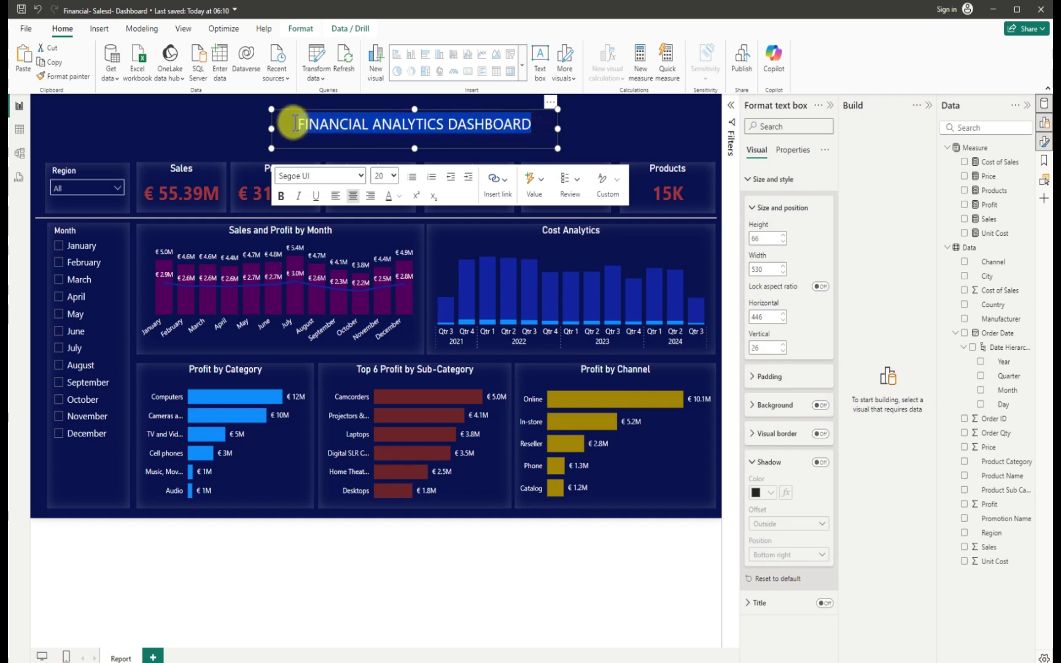
left_click(397, 196)
left_click(414, 242)
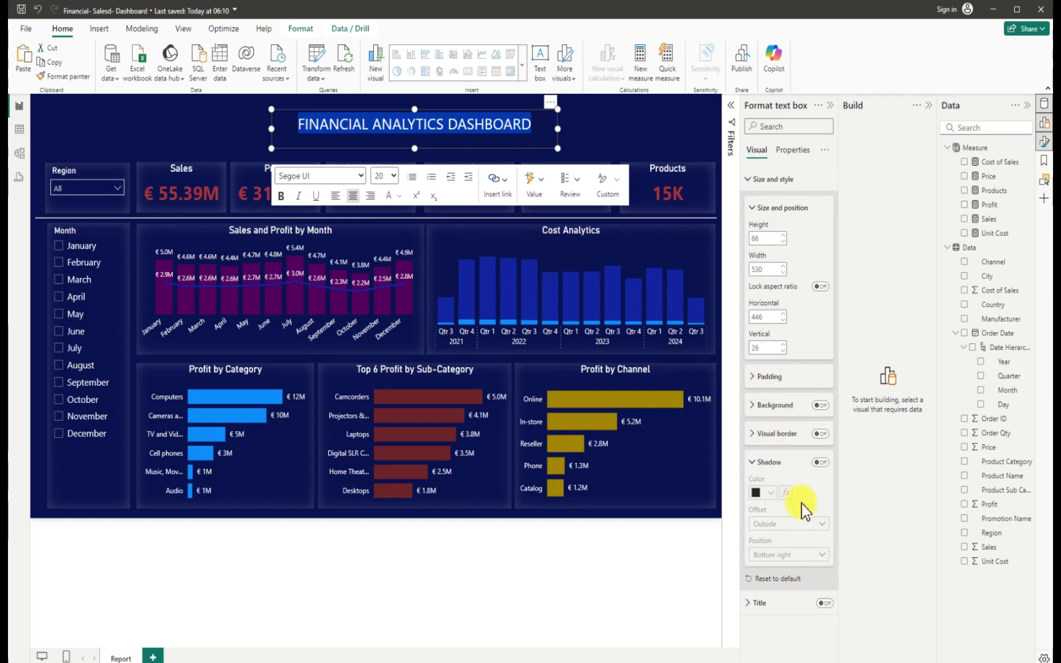
Add a shadow to the title text box in light gray with Inside offset and Center position
left_click(820, 463)
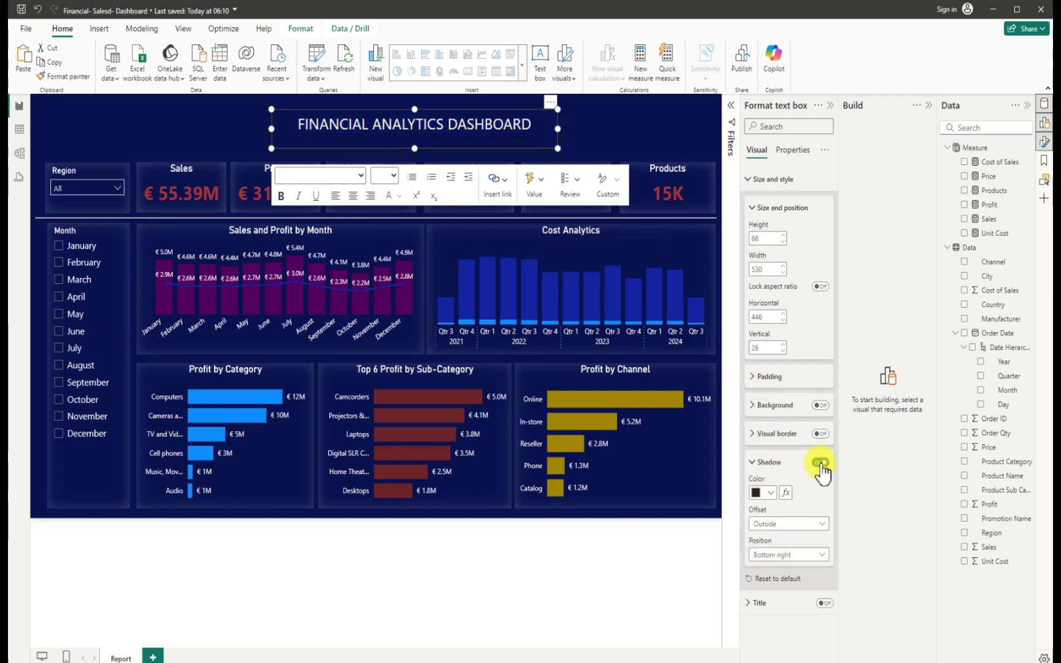
left_click(770, 493)
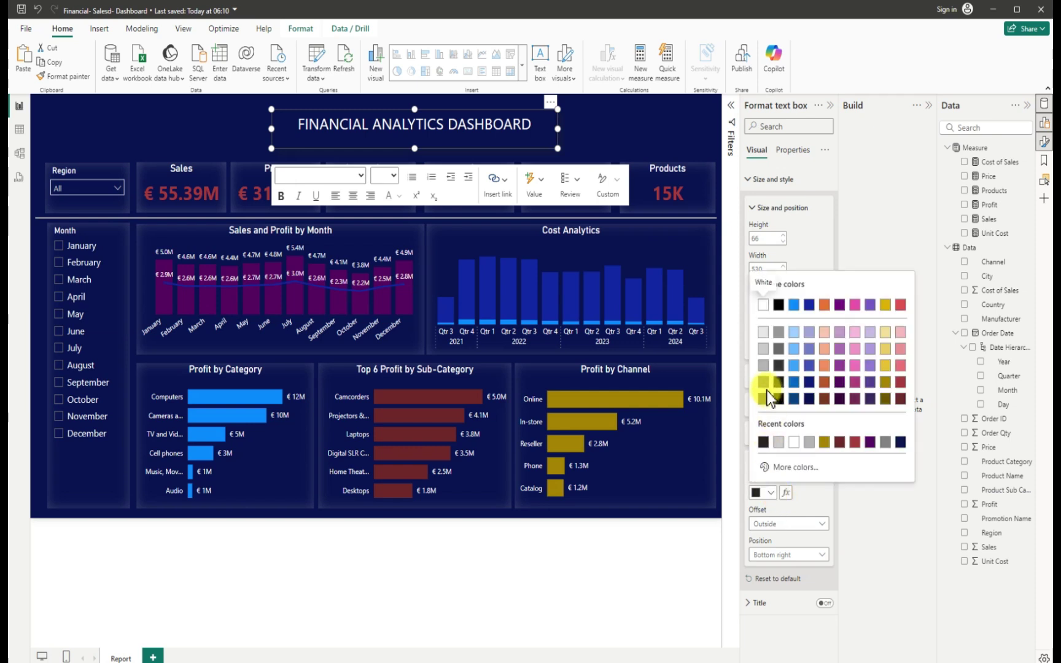
left_click(763, 366)
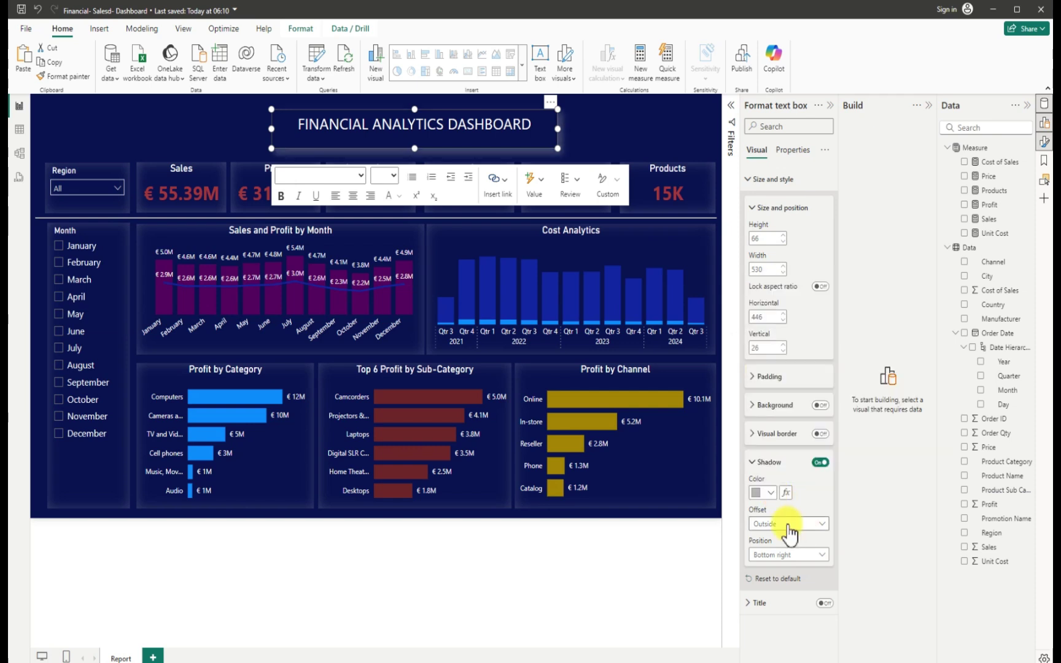
left_click(789, 526)
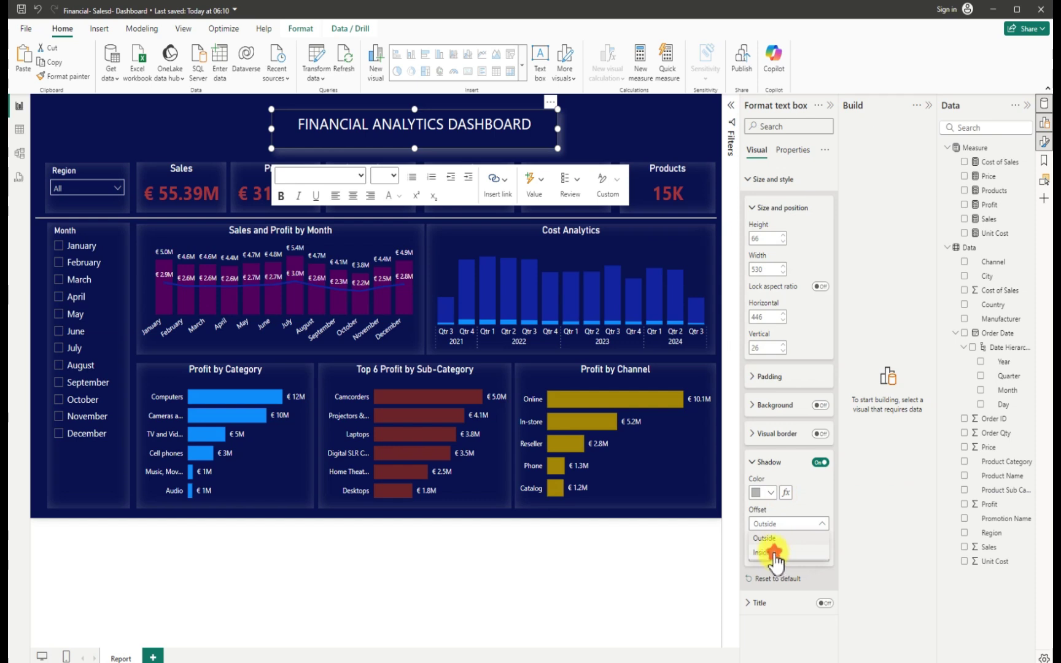
left_click(774, 553)
left_click(789, 556)
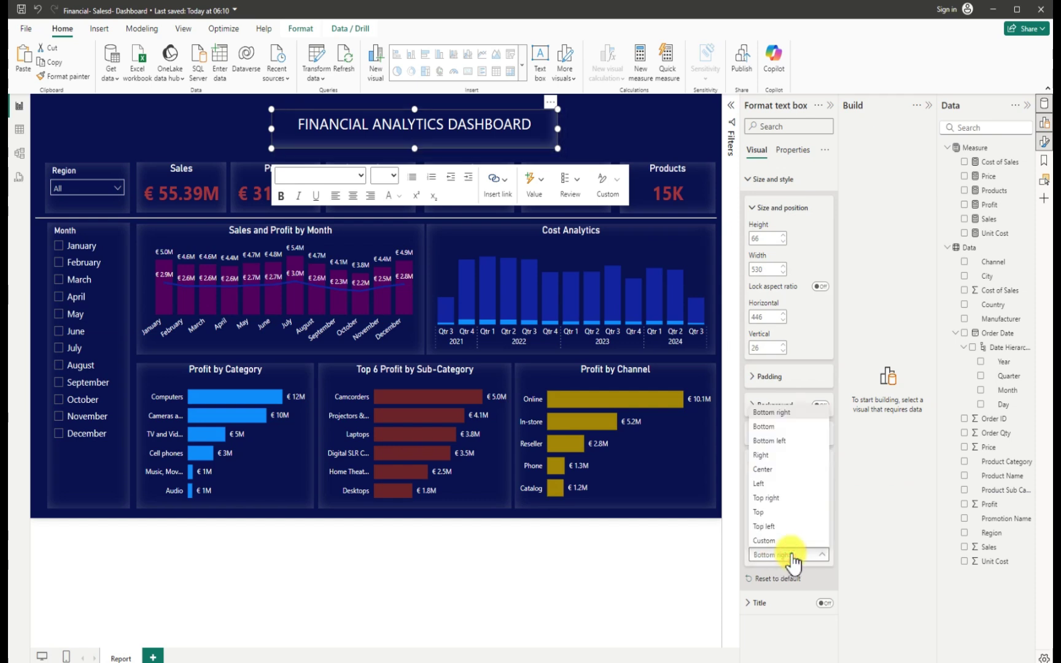
left_click(771, 471)
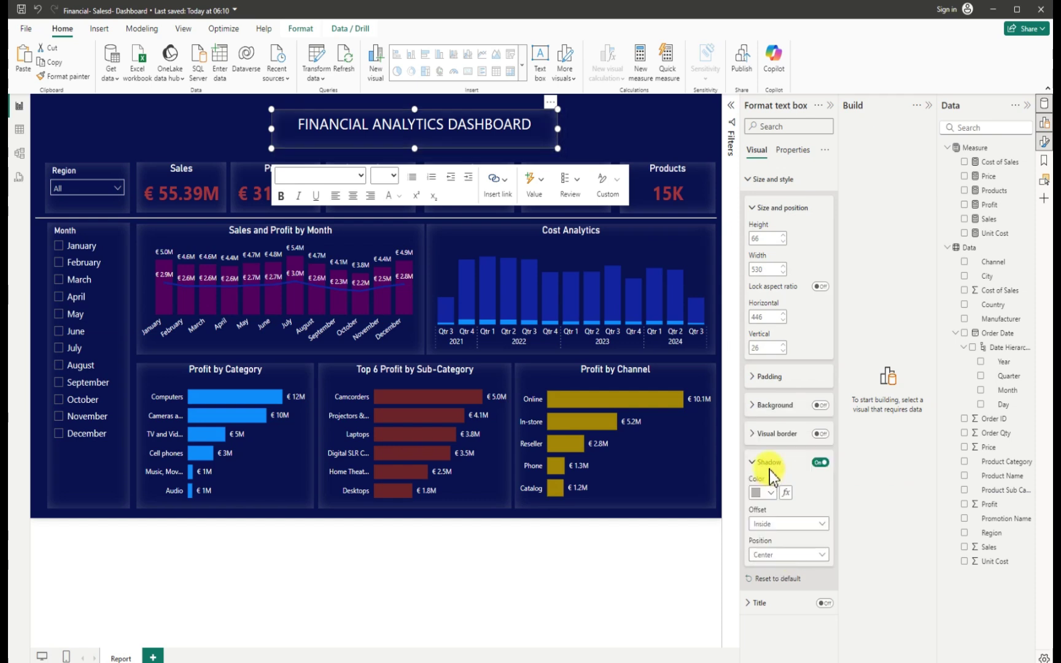
left_click(619, 124)
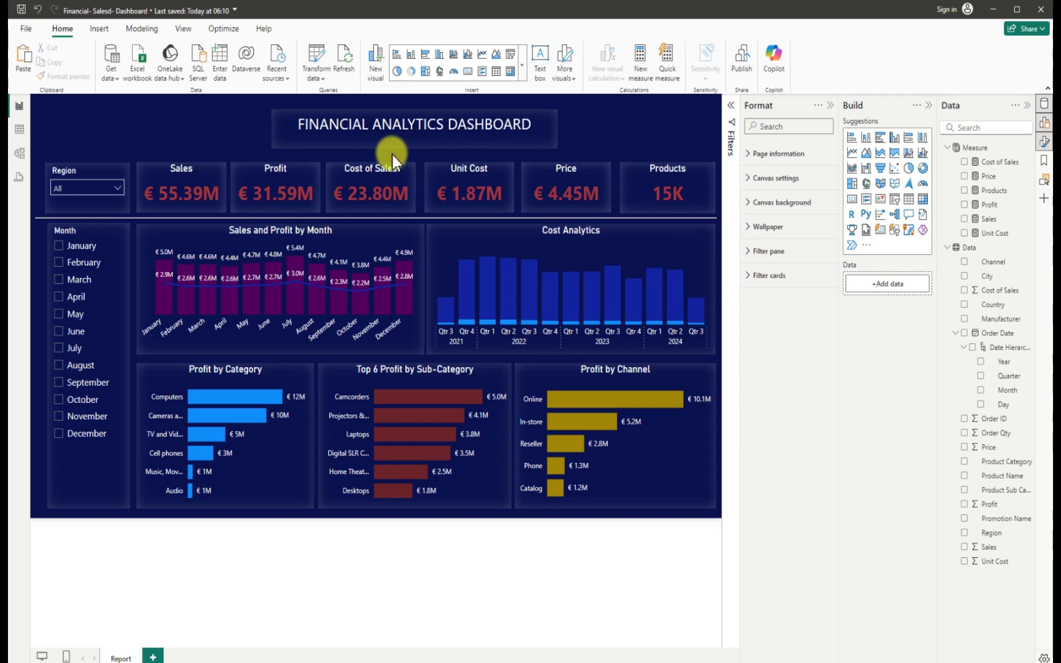
Collapse the Format, Build and Data panes, center the title text box above the KPI cards, and save the report
left_click_drag(412, 148, 355, 150)
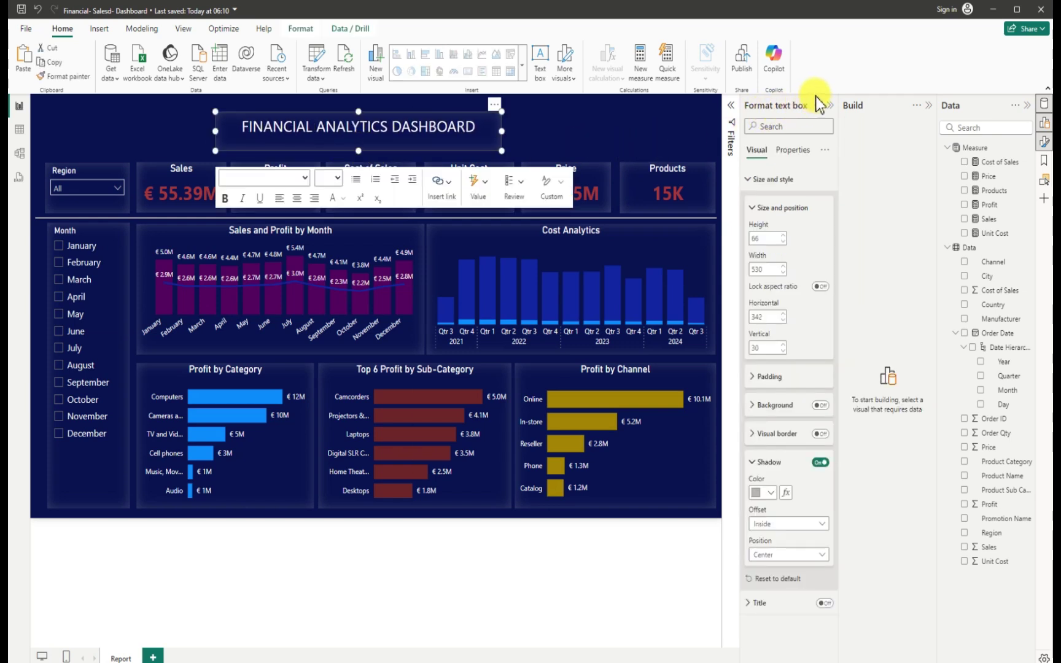
left_click(830, 107)
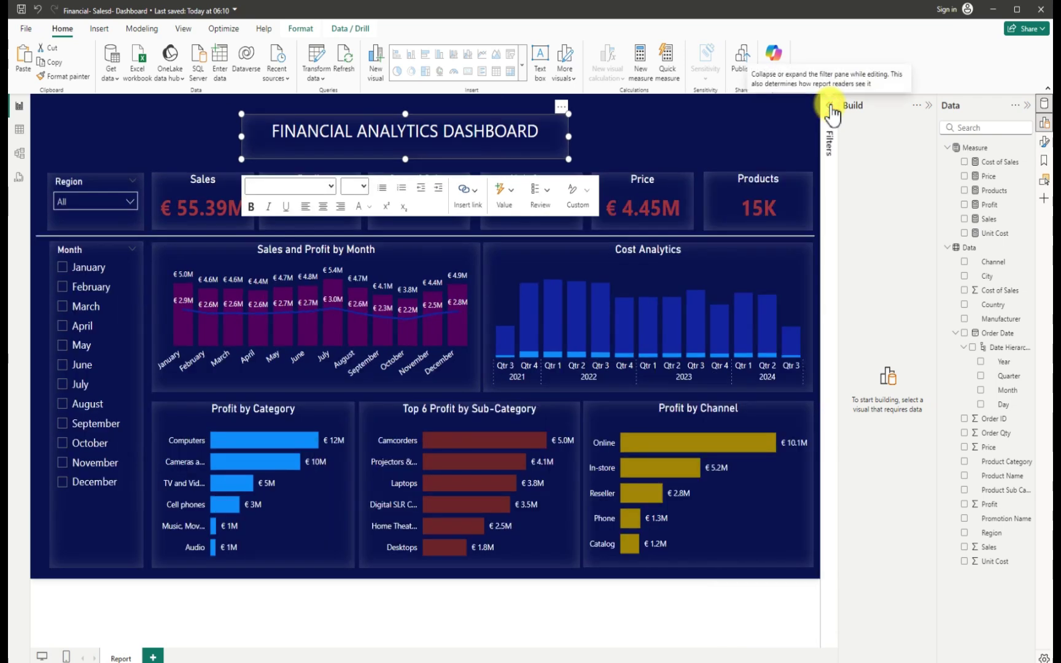
left_click(928, 106)
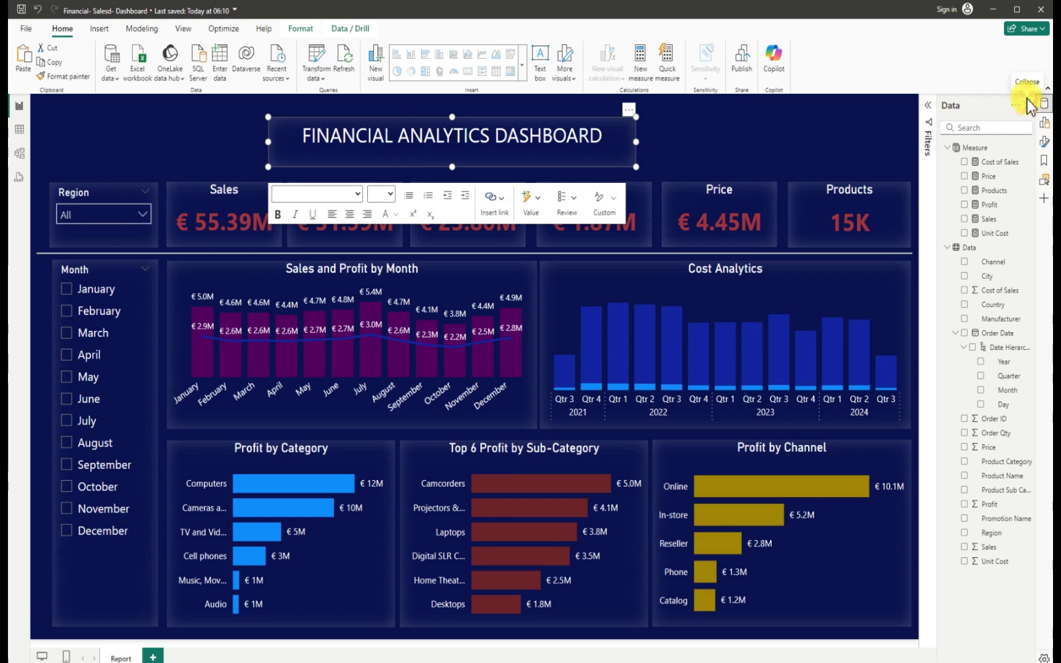
left_click(1028, 105)
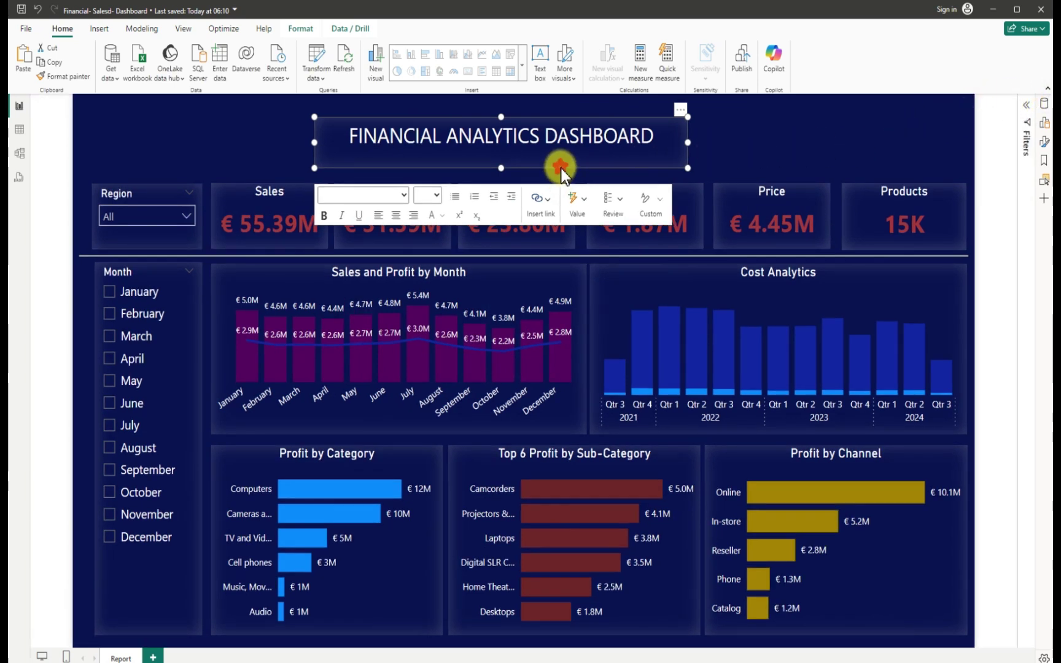
left_click_drag(561, 168, 586, 166)
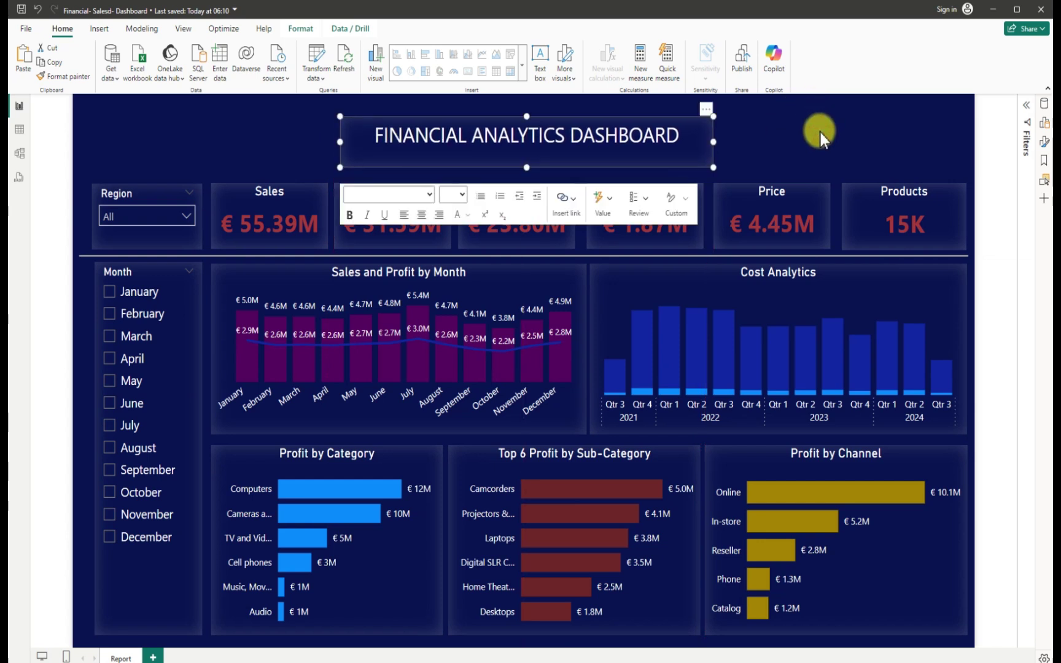
left_click(816, 129)
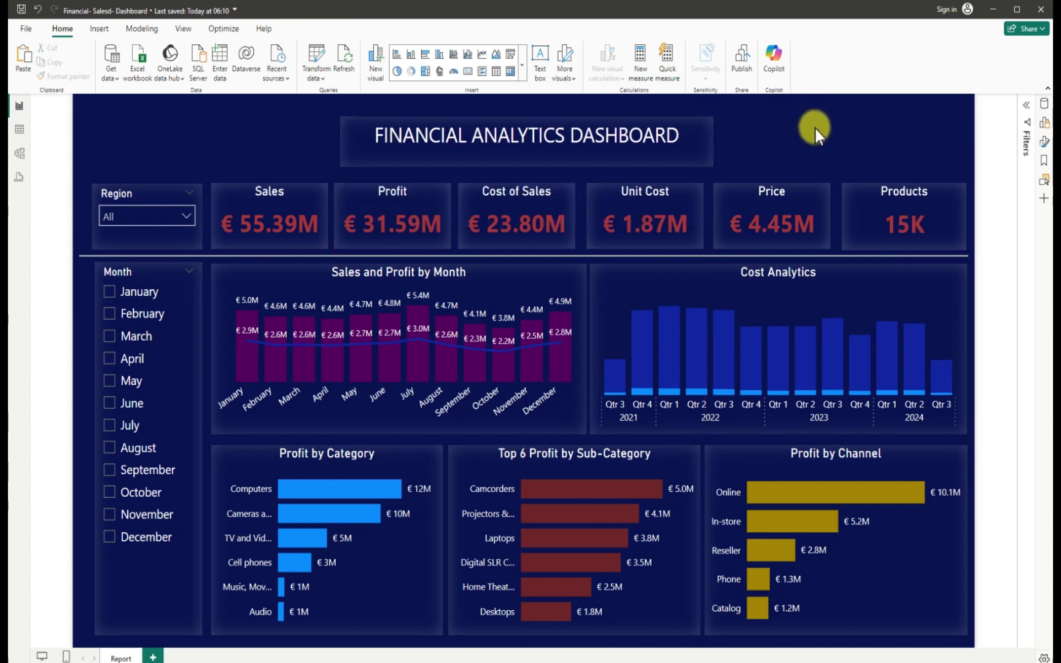
left_click(20, 10)
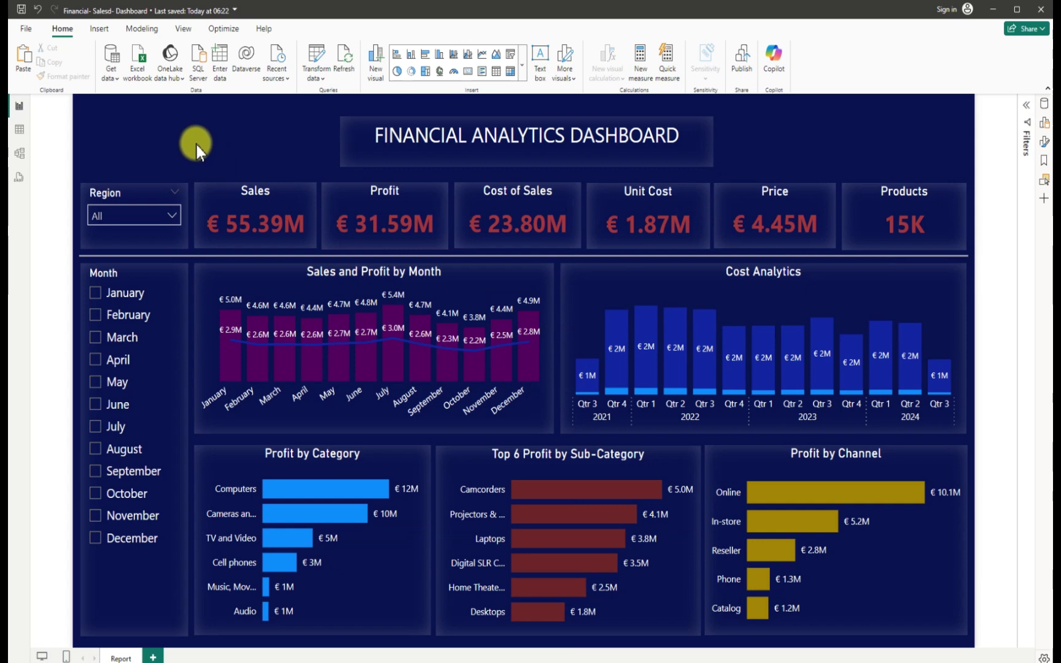
Test the Region slicer by filtering the dashboard to Asia, then to Europe, clearing each selection after viewing
left_click(172, 215)
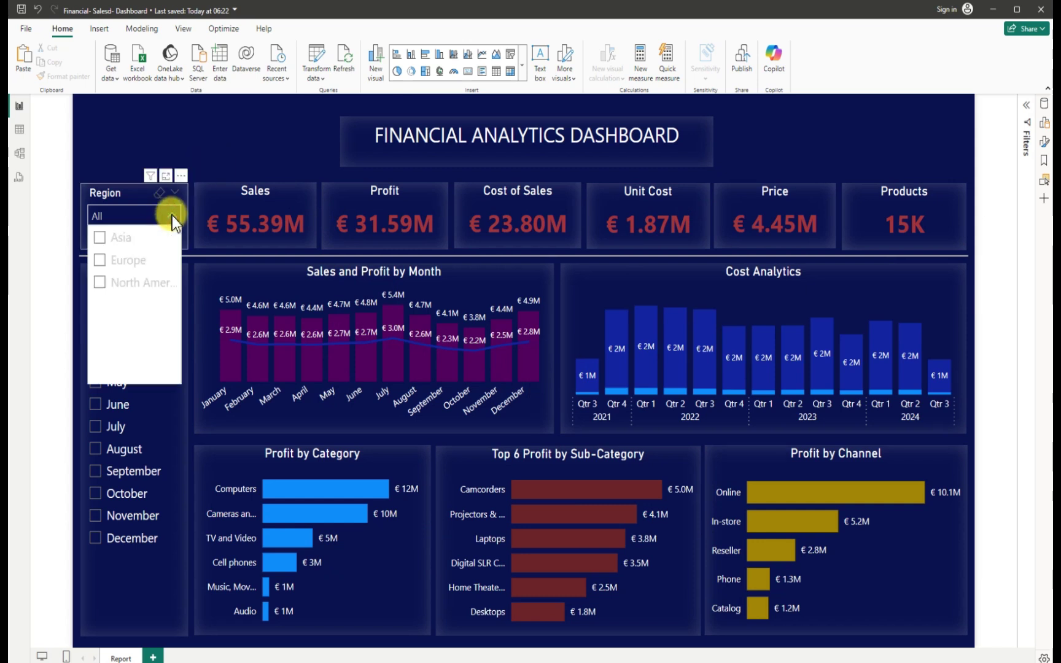
left_click(100, 240)
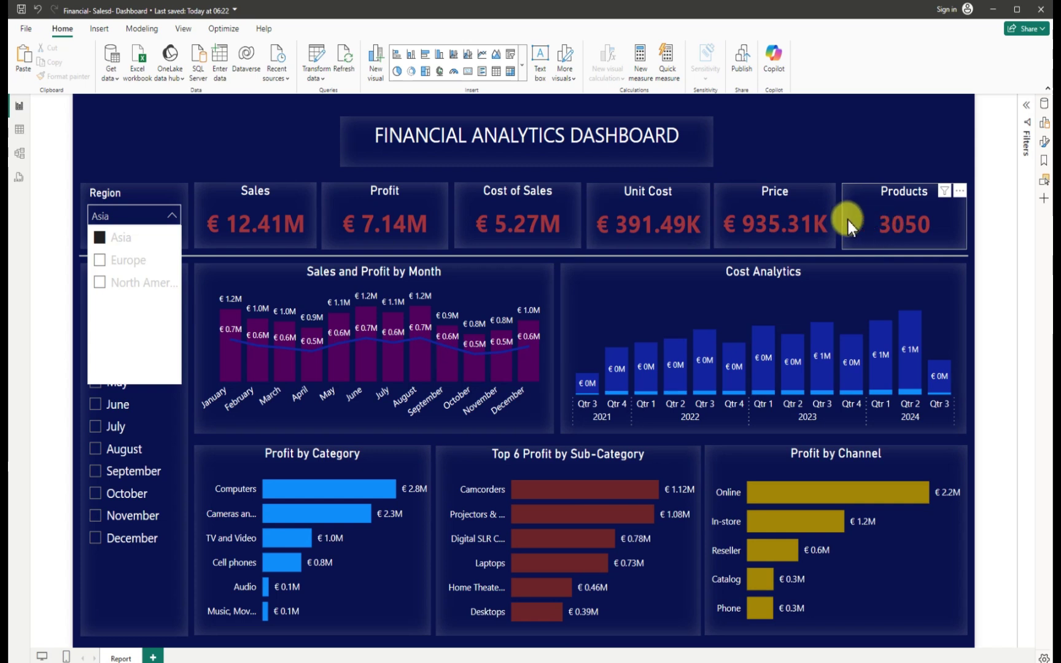
left_click(101, 239)
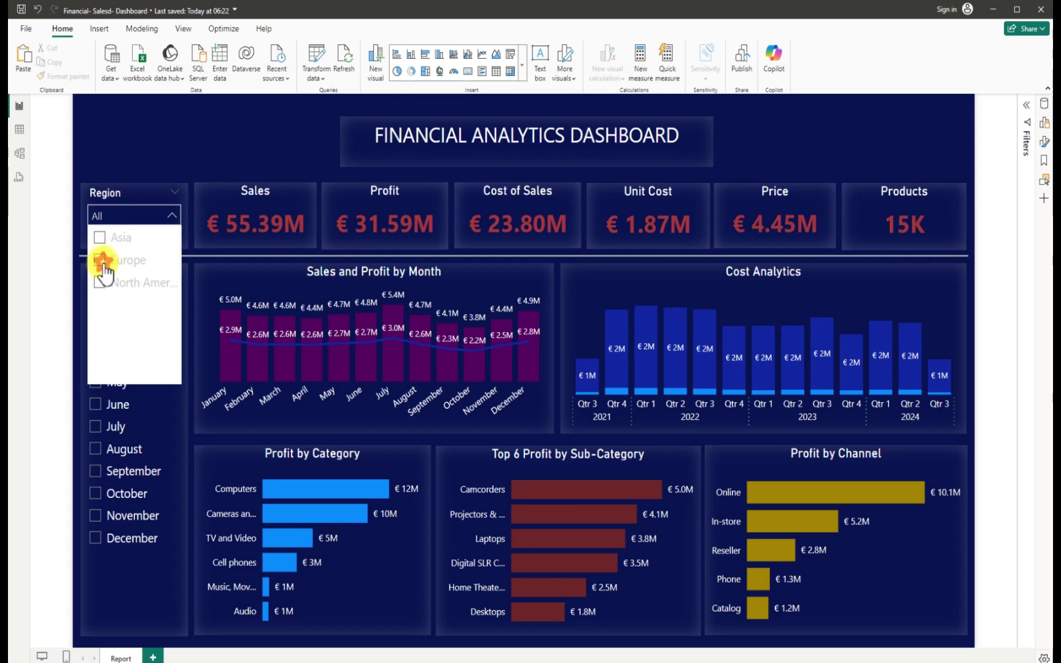
left_click(101, 261)
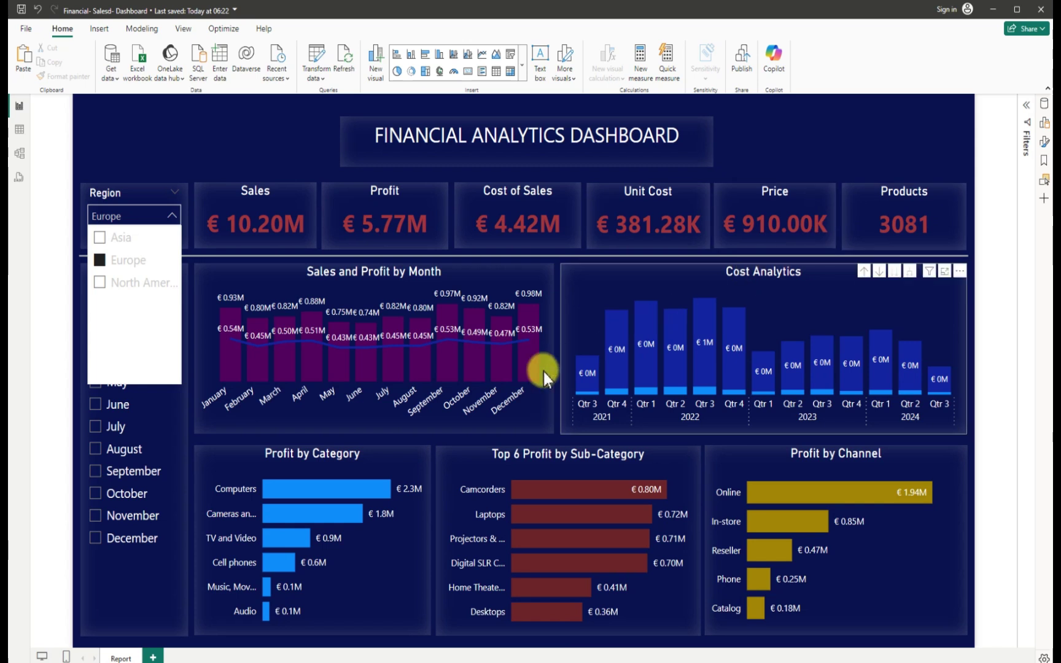
left_click(100, 260)
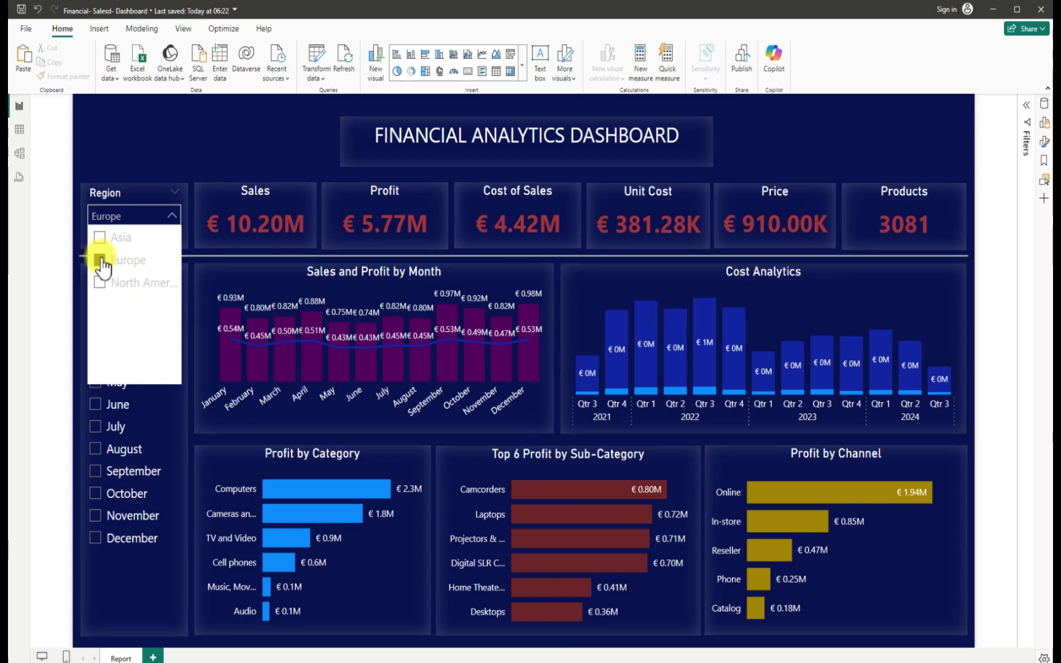
left_click(192, 147)
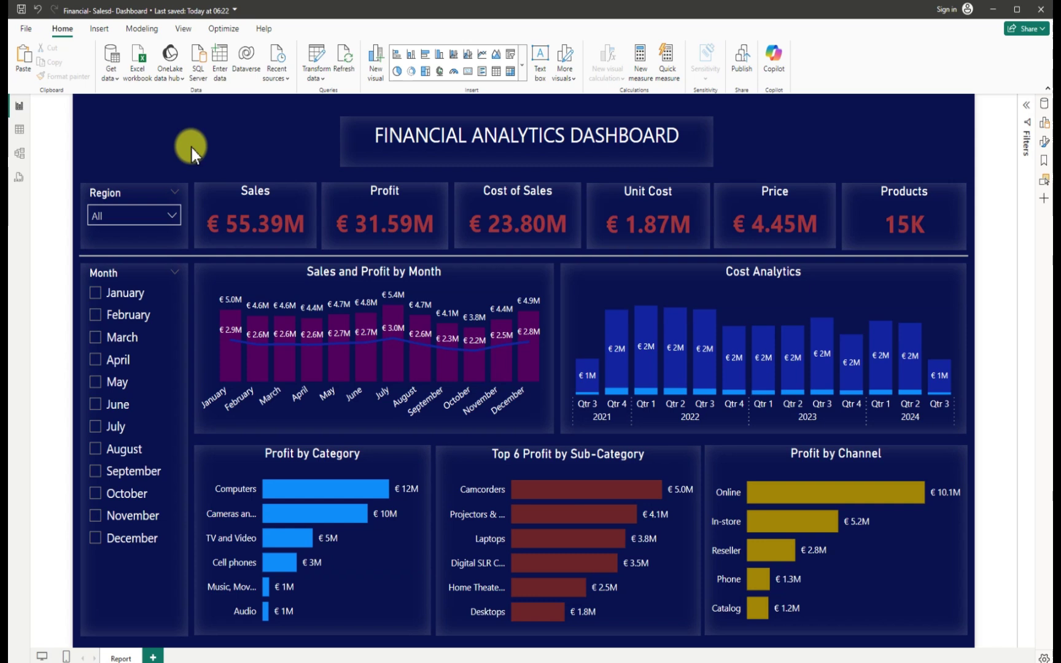
Test the Month slicer by filtering to January, examine the cards and charts, and clear the selection
left_click(101, 302)
left_click(98, 296)
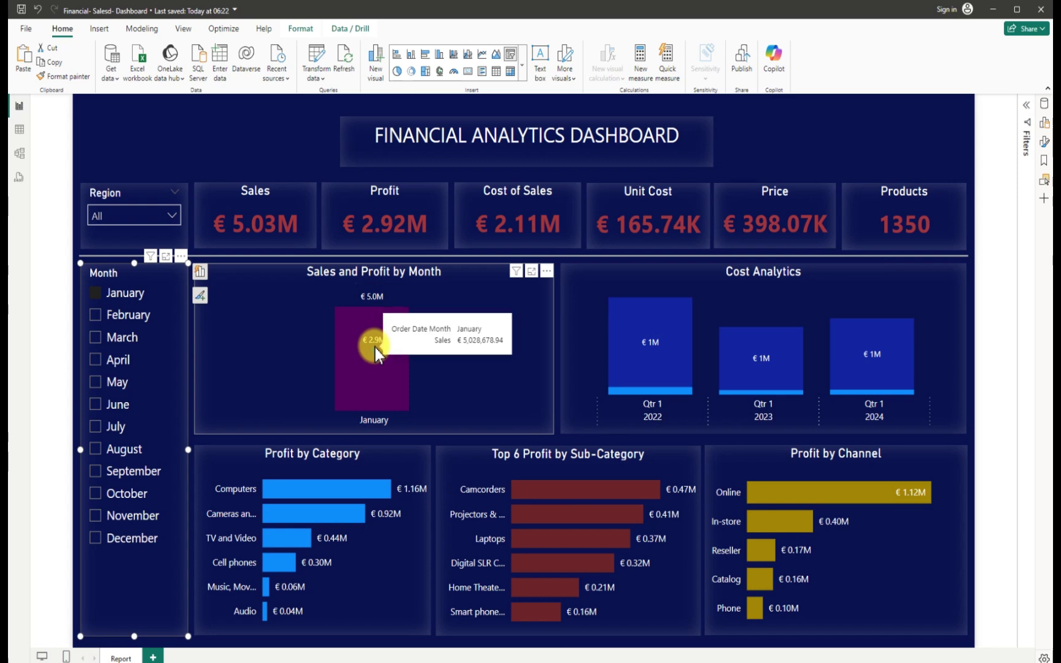
mouse_move(374, 310)
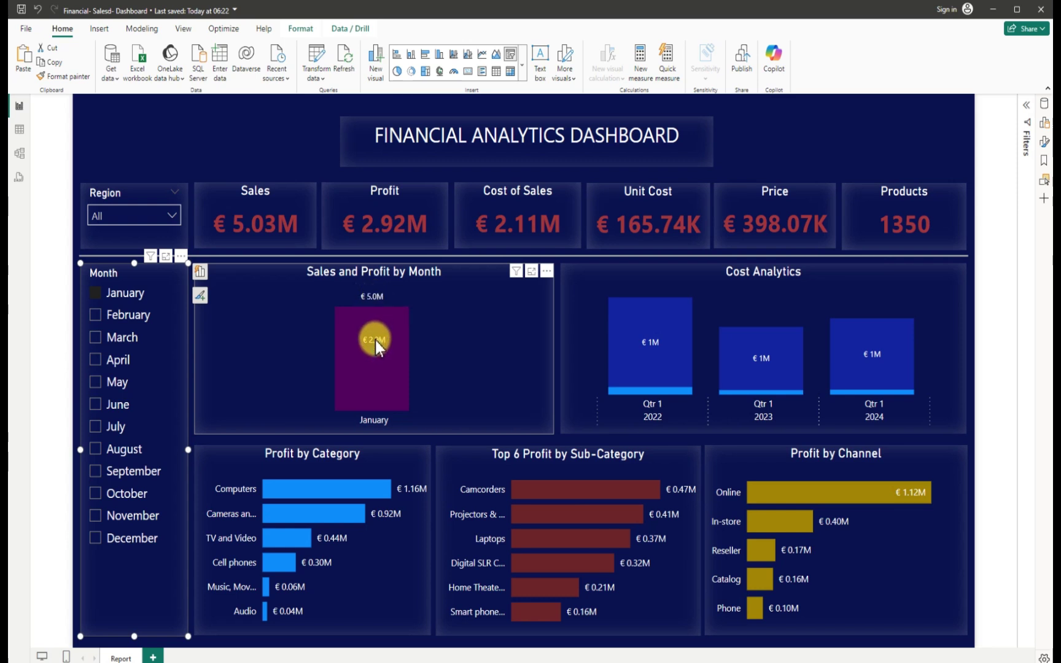
mouse_move(376, 341)
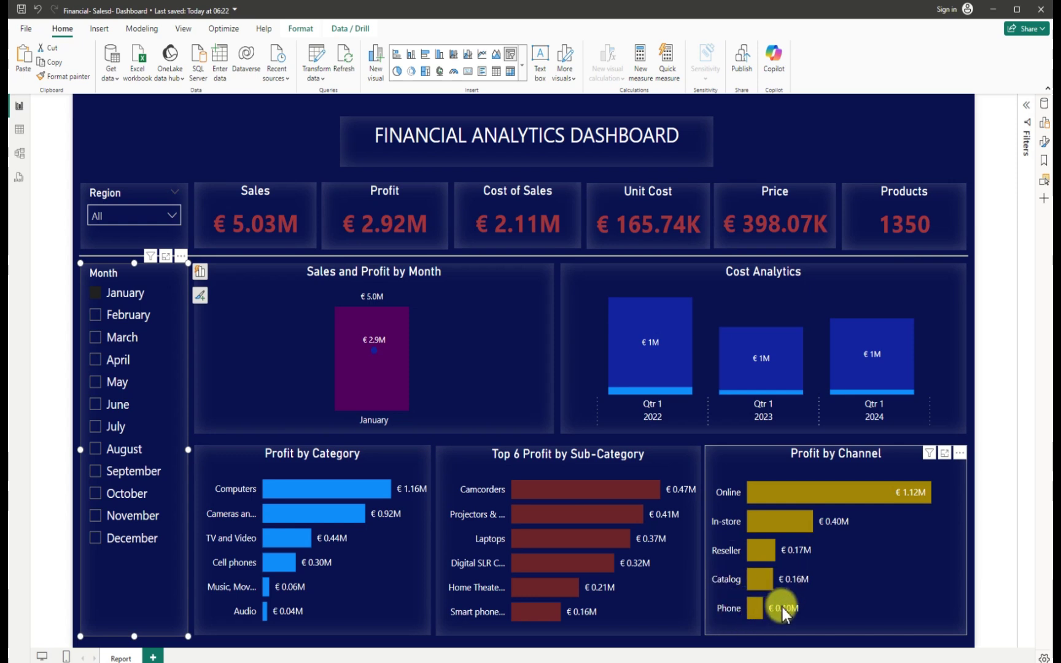
left_click(96, 294)
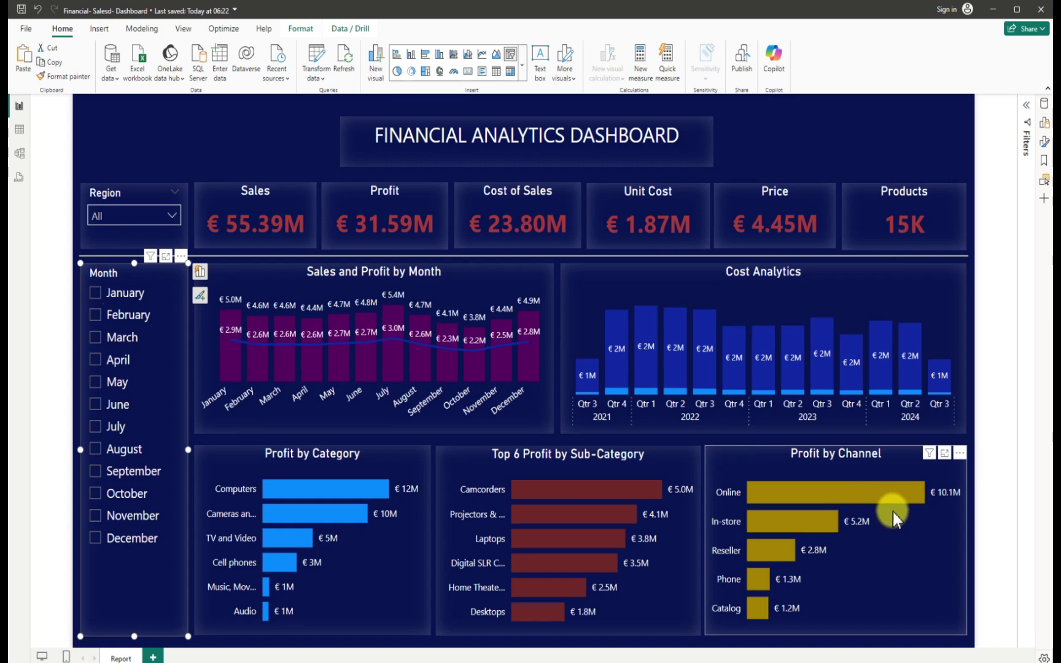
Format the Profit by Channel chart's data label values with display units None and 0 decimal places
left_click(743, 465)
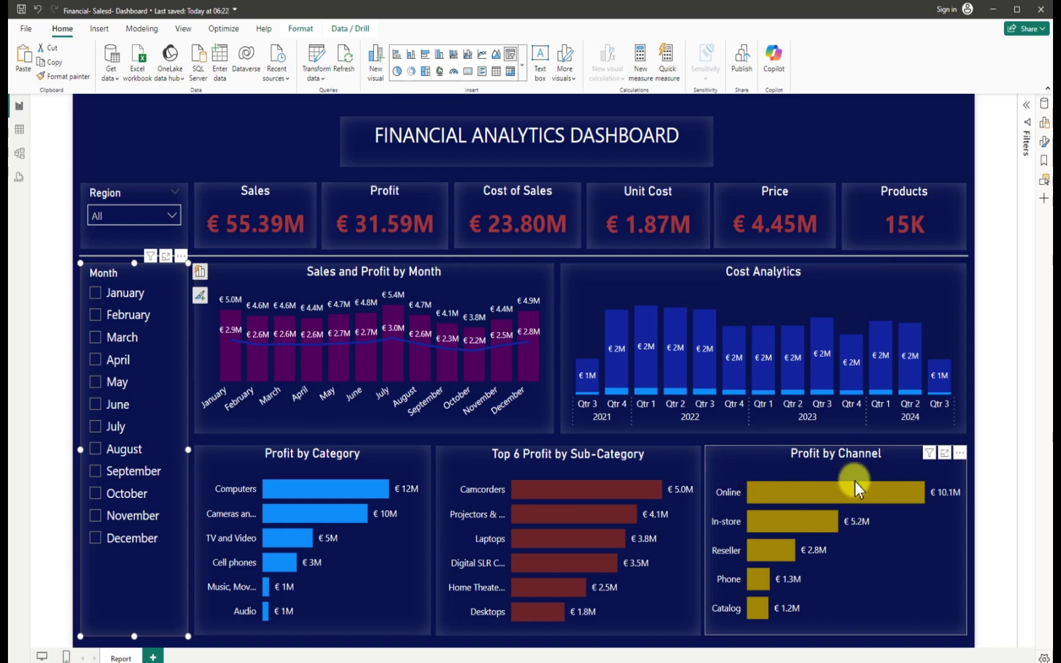
left_click(960, 453)
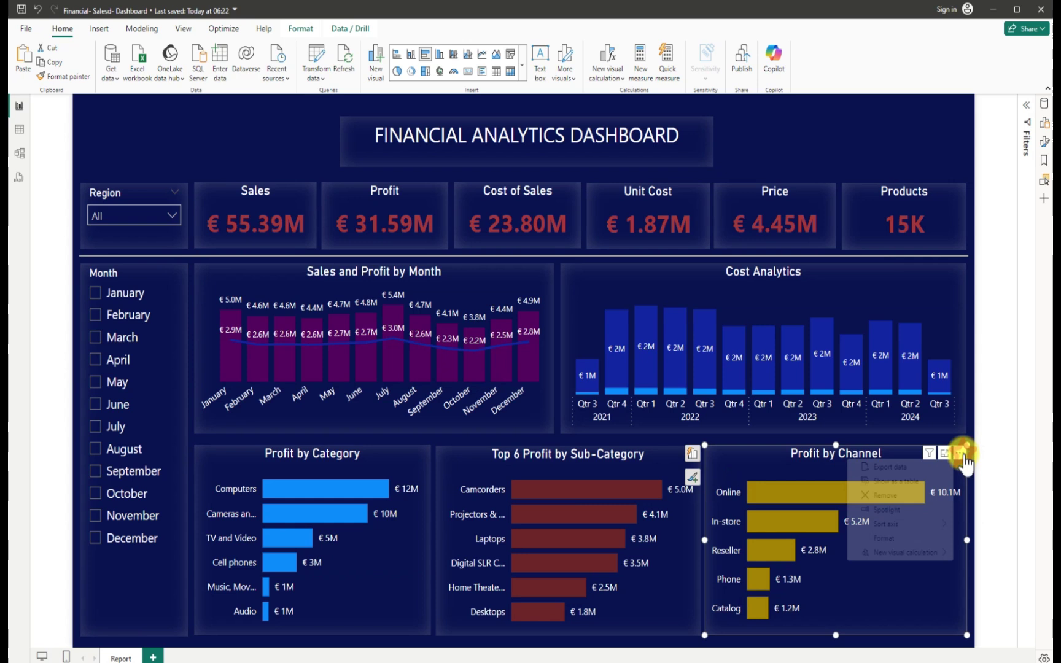
left_click(893, 538)
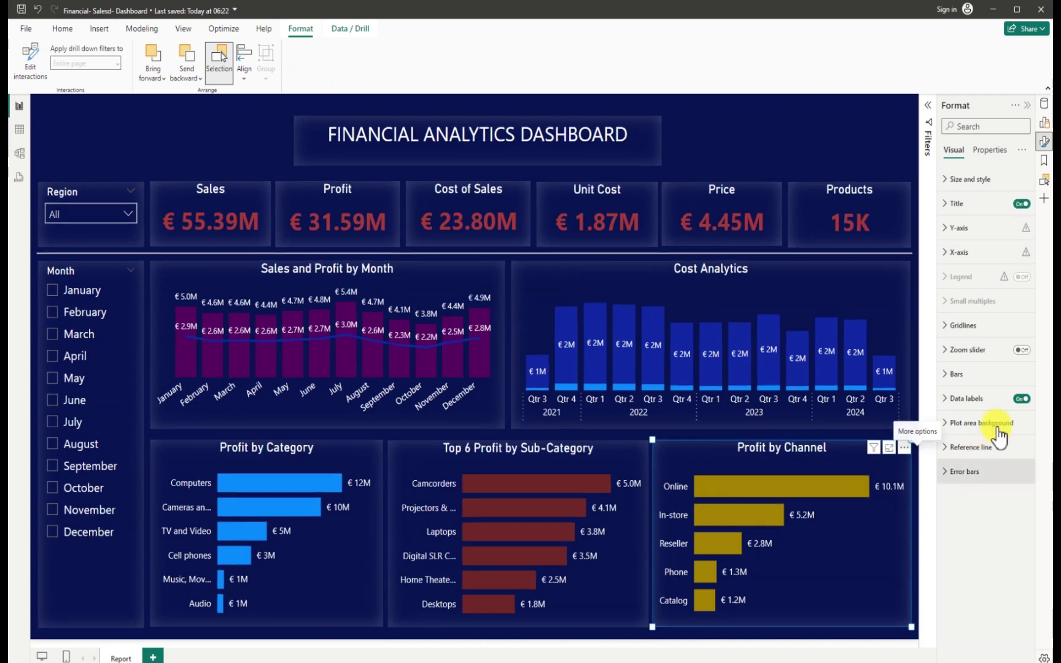
left_click(951, 401)
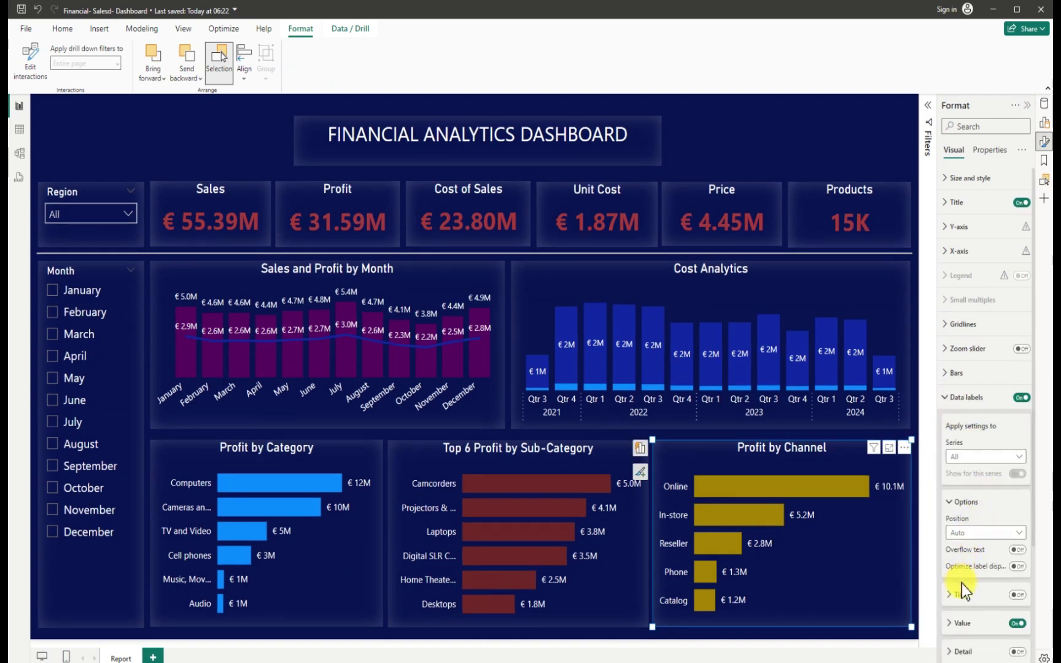
scroll(961, 583, "down", 2)
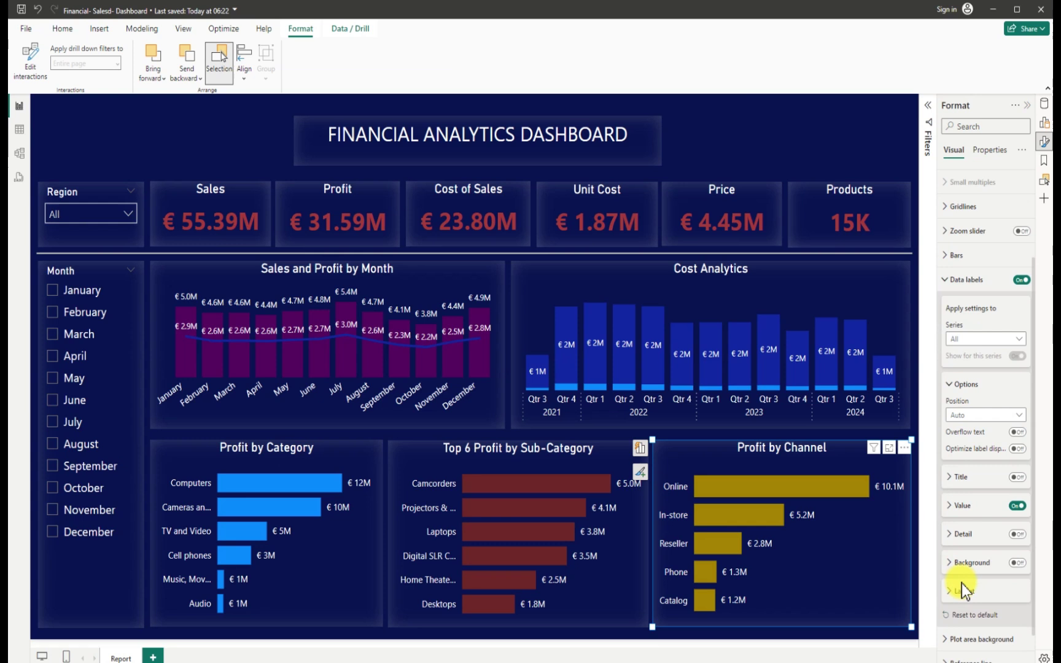
left_click(949, 506)
scroll(1003, 596, "down", 3)
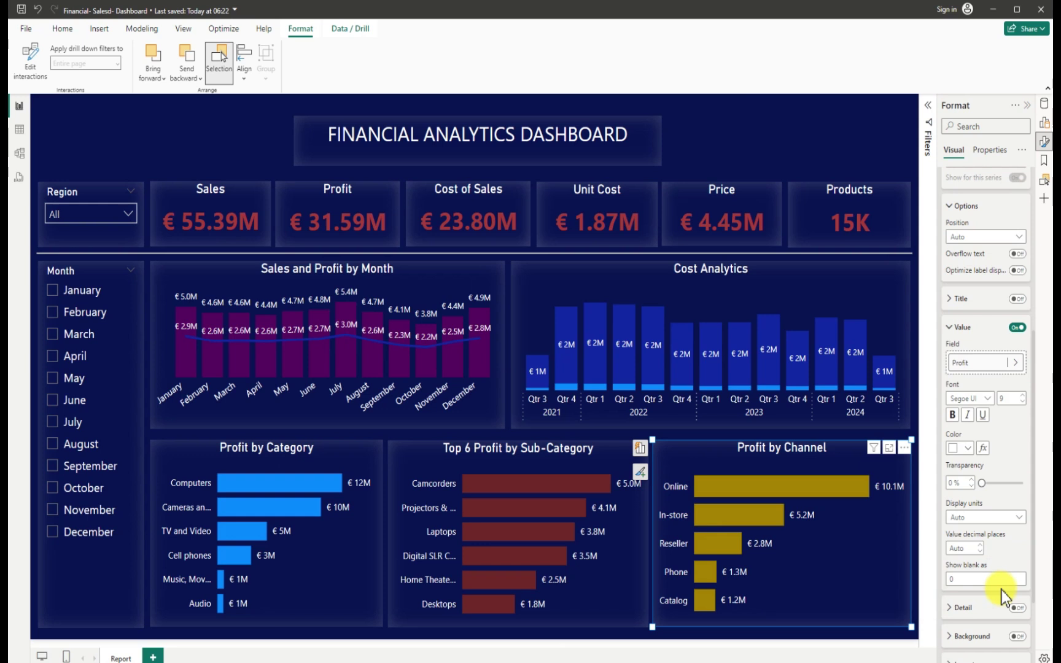
scroll(1004, 593, "down", 1)
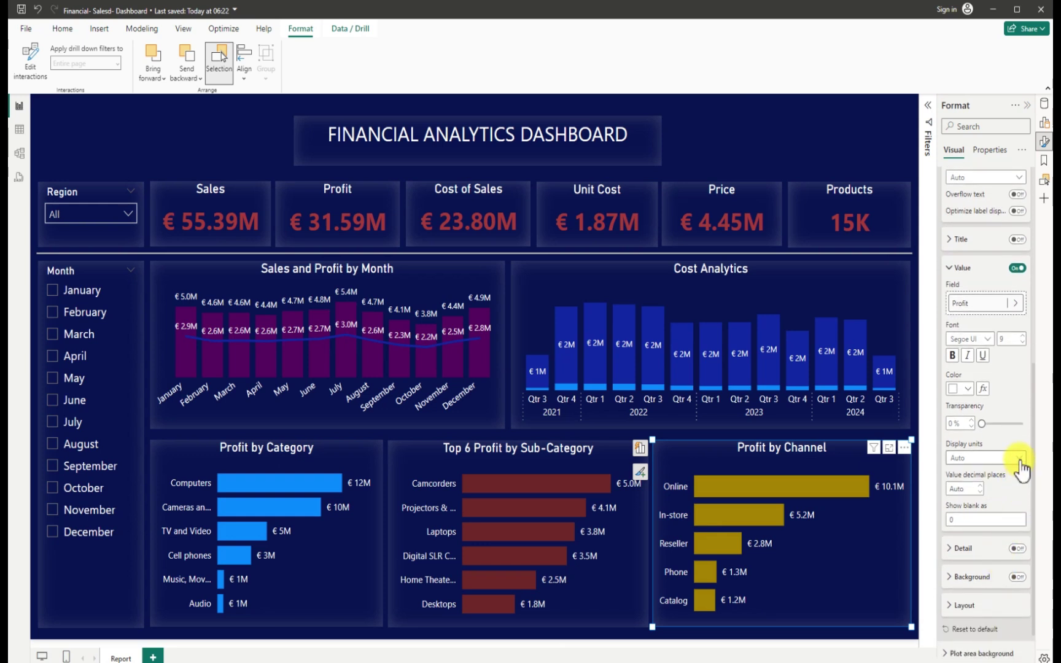
left_click(1018, 458)
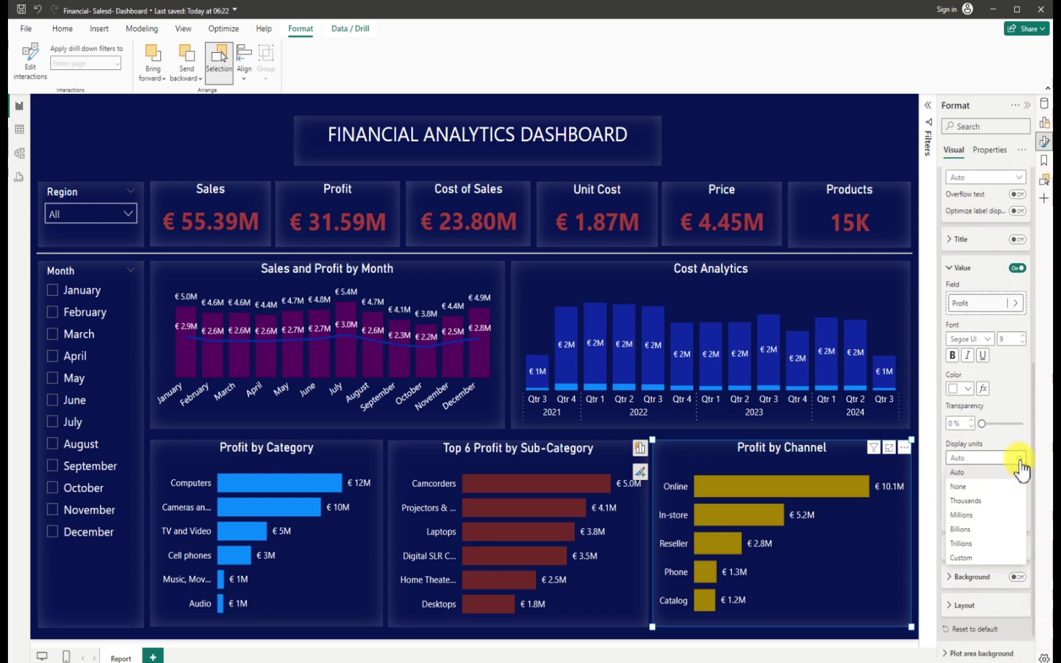
left_click(967, 487)
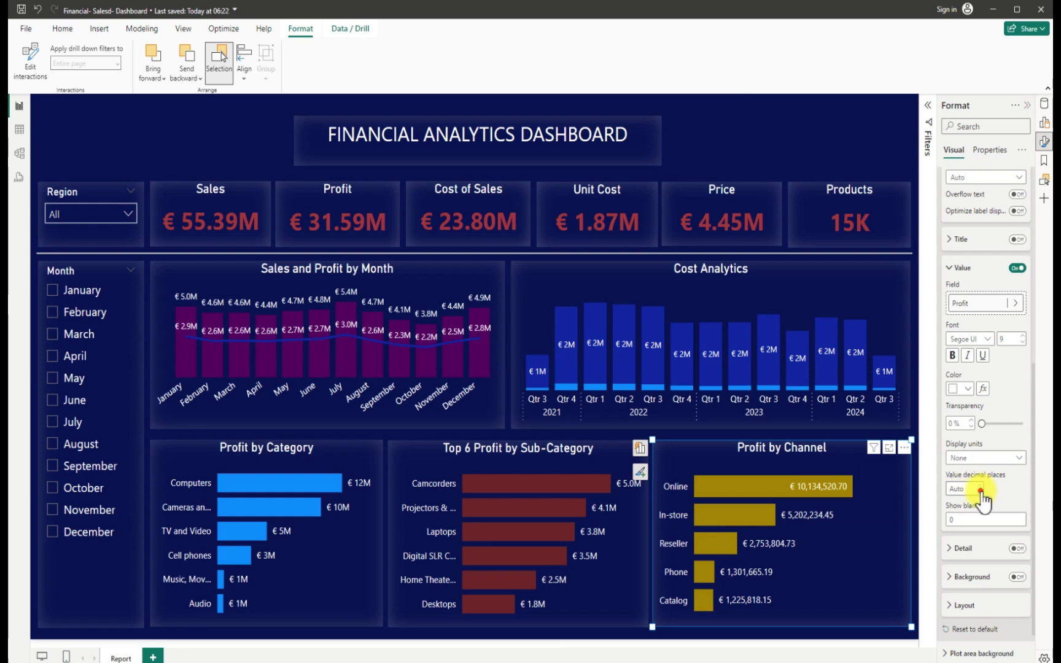
left_click(981, 492)
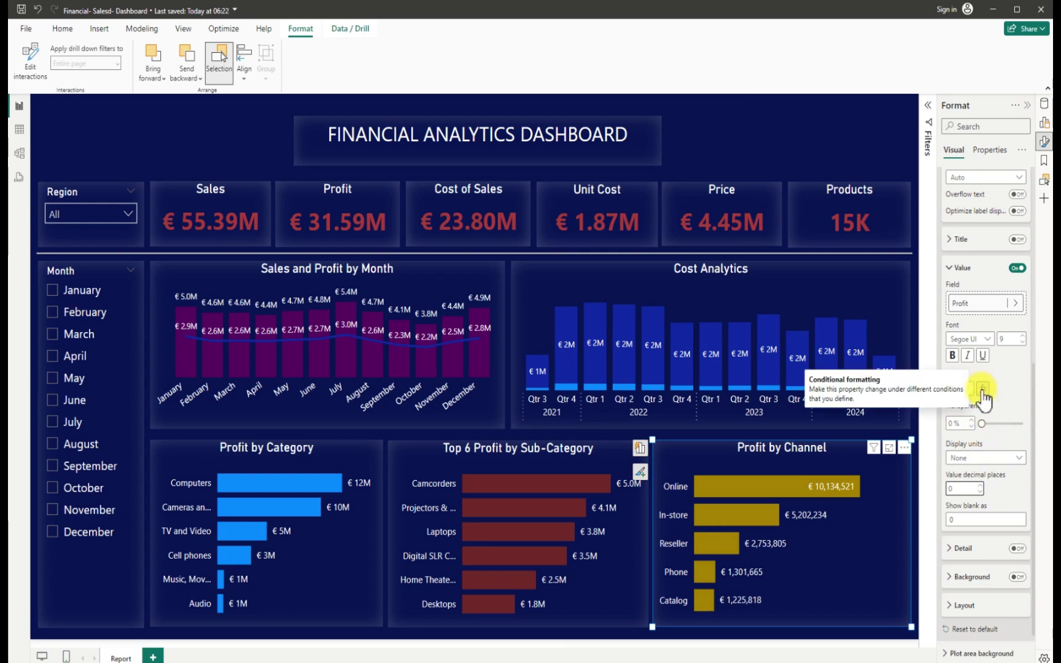
Set the data label position to Outside end on the Profit by Channel chart and deselect the chart
scroll(973, 323, "up", 3)
scroll(974, 323, "up", 2)
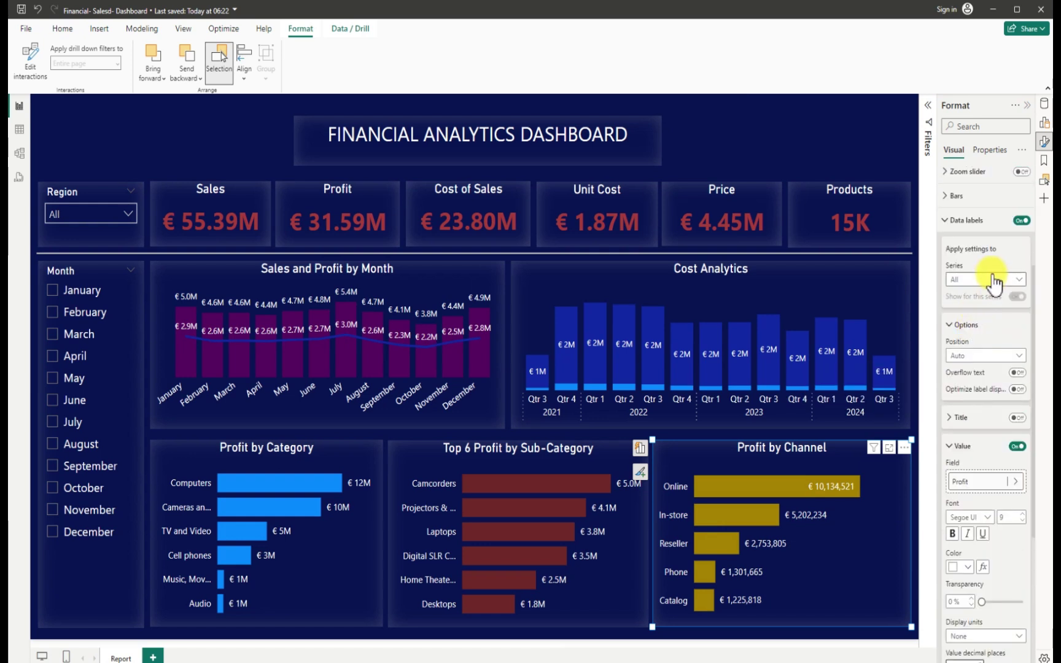
left_click(1018, 356)
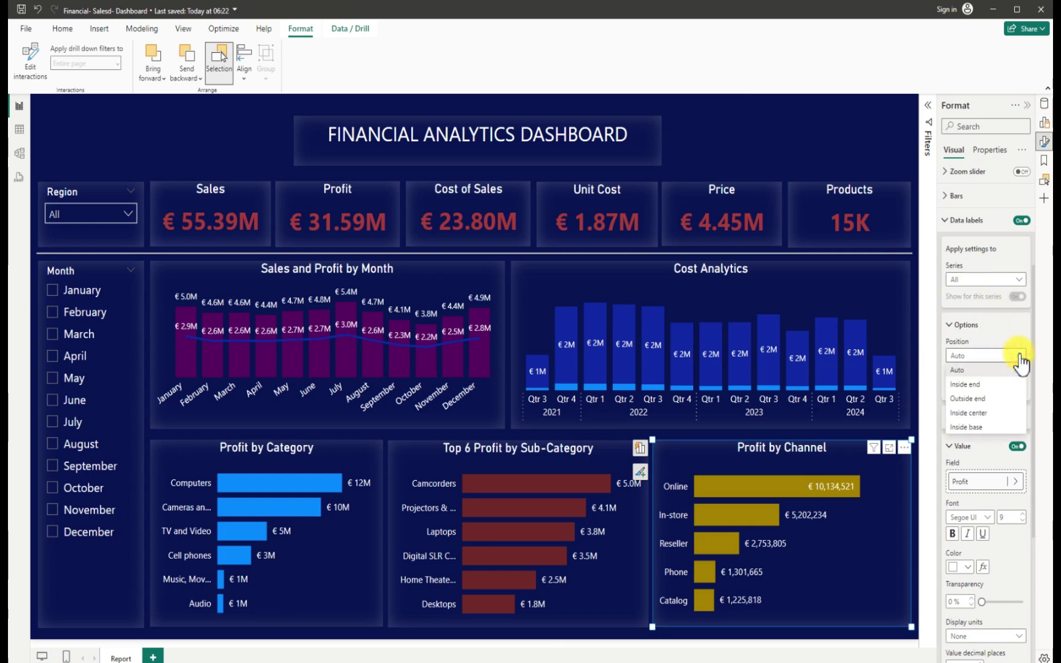
left_click(978, 398)
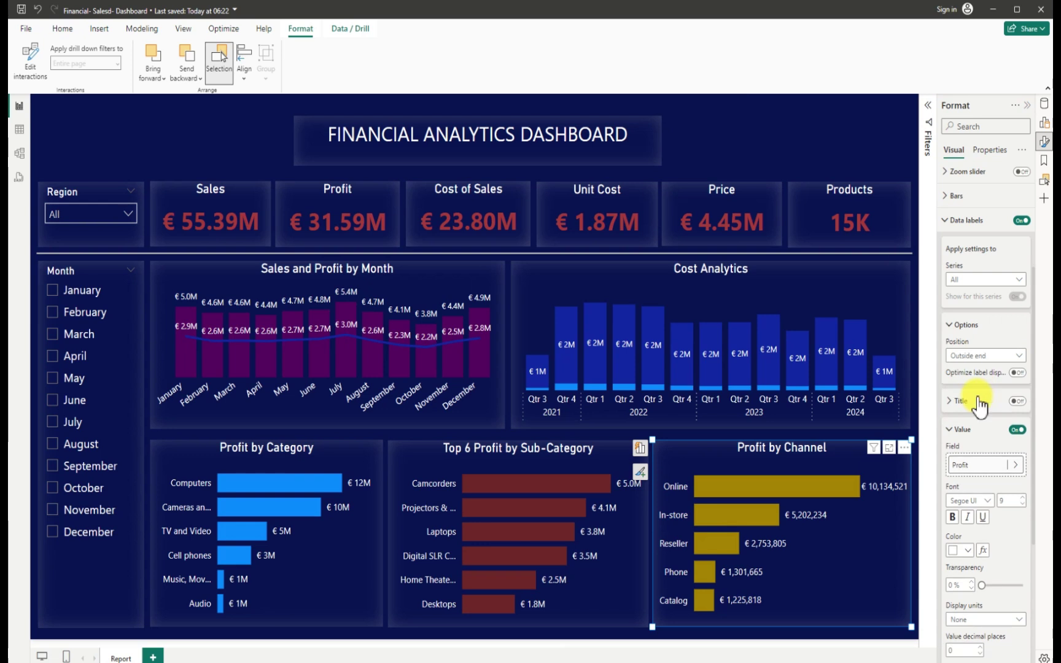
left_click(865, 136)
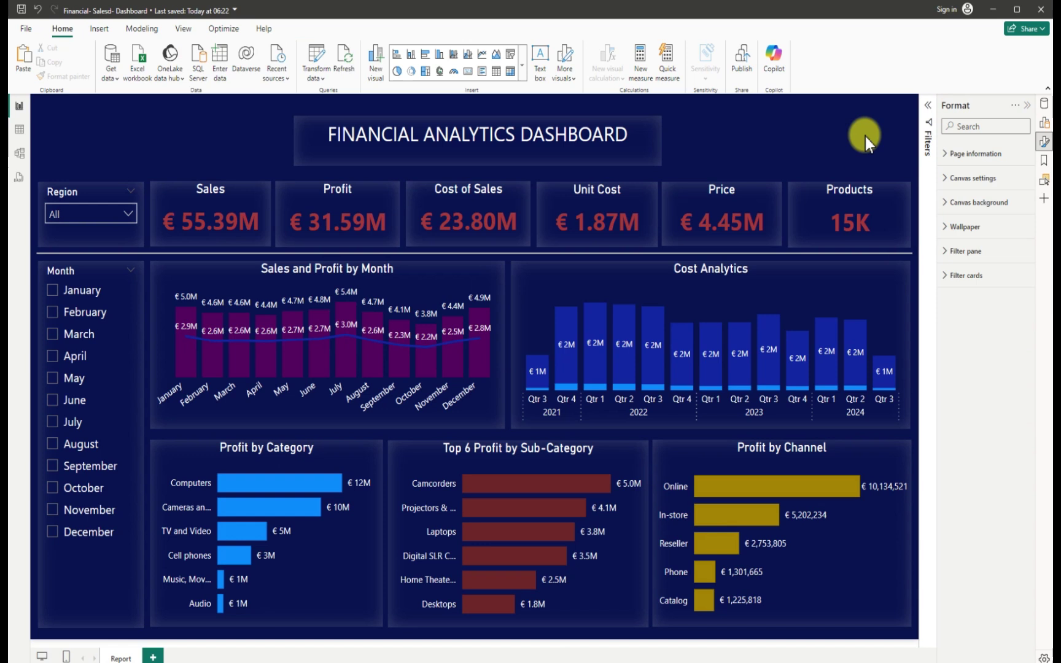
Check the new channel profit labels with the dashboard filtered to January, clear the filter, and collapse the formatting options
left_click(52, 292)
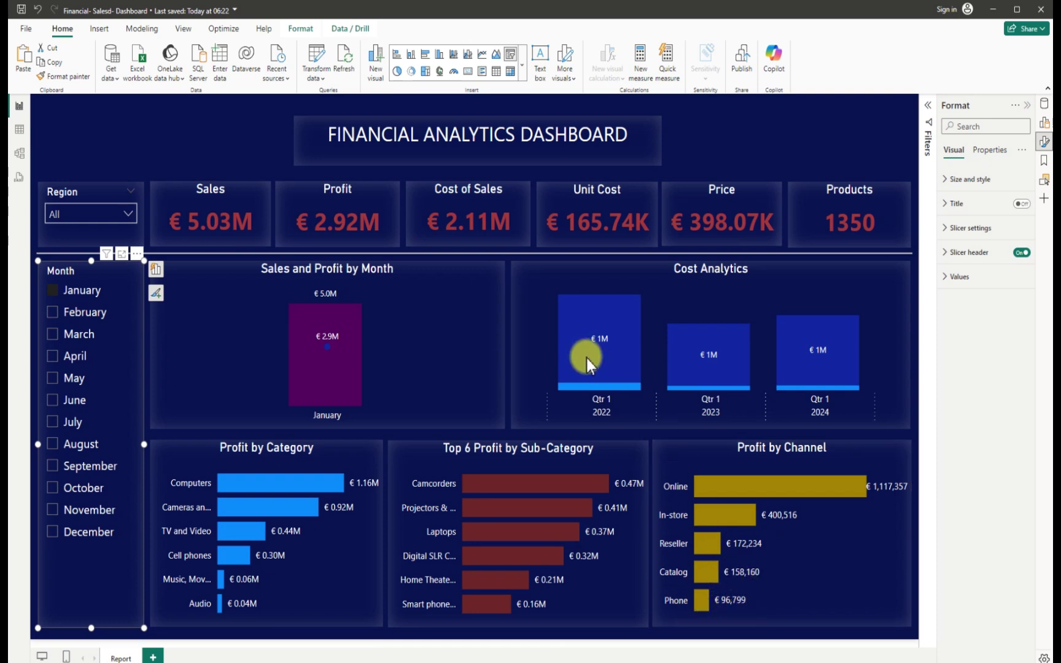
left_click(150, 136)
left_click(54, 293)
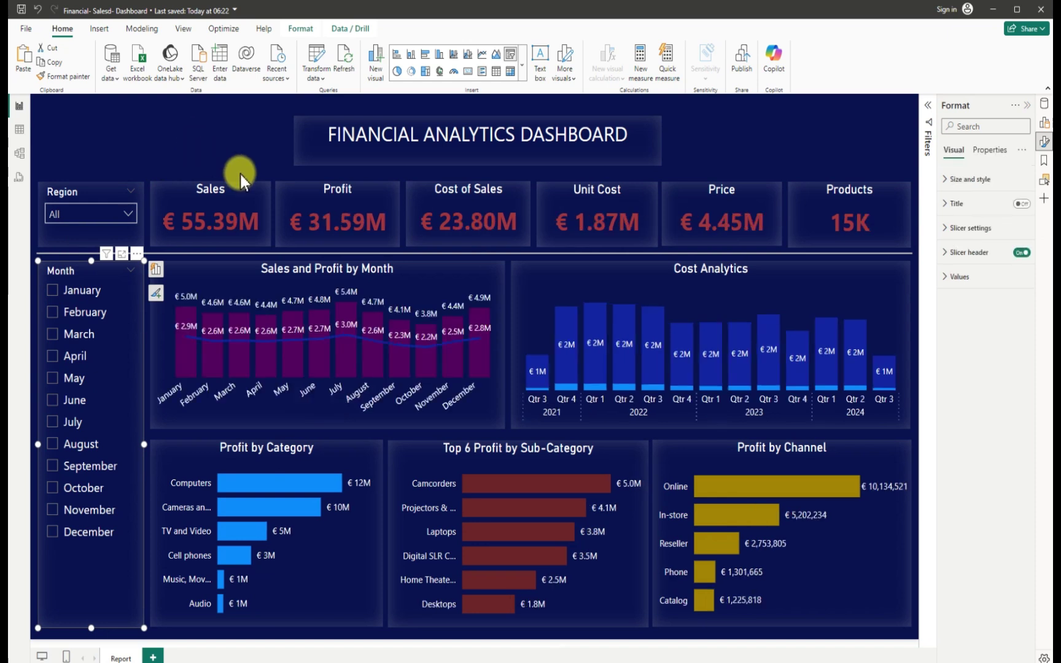
left_click(1027, 105)
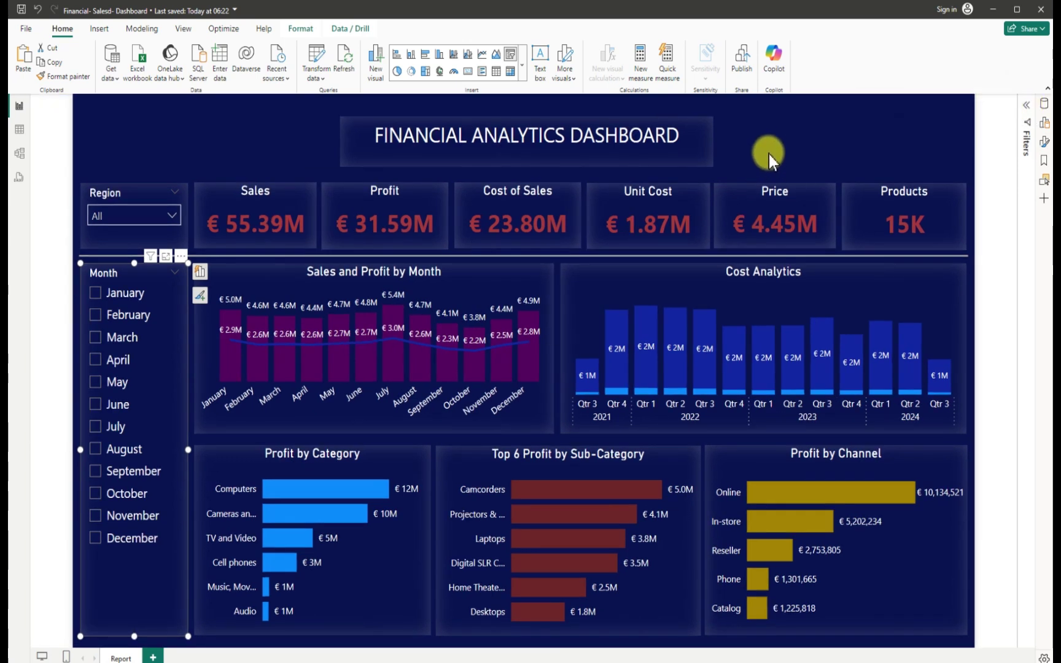